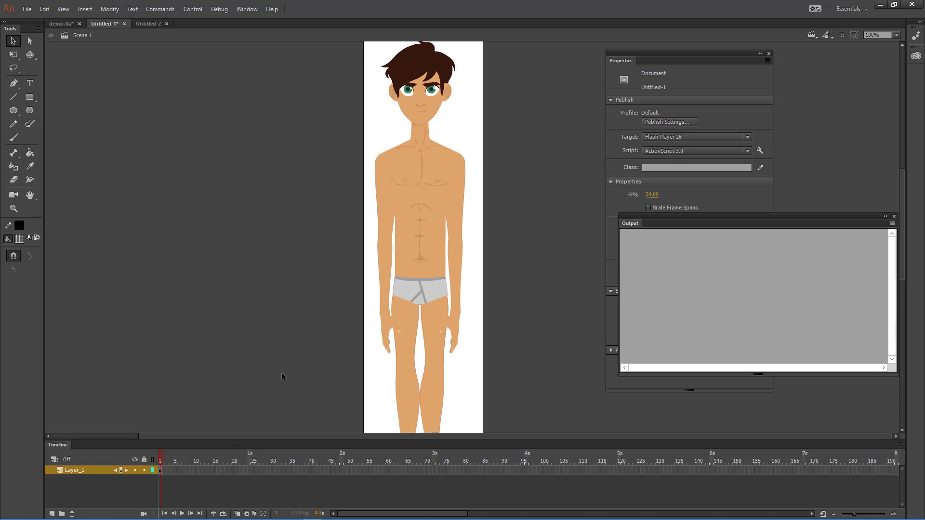
Step: Switch to Flash Professional CS6 and open the Puppet Producer panel in a new ActionScript 3.0 document
{"action": "left_click", "coordinate": [332, 514]}
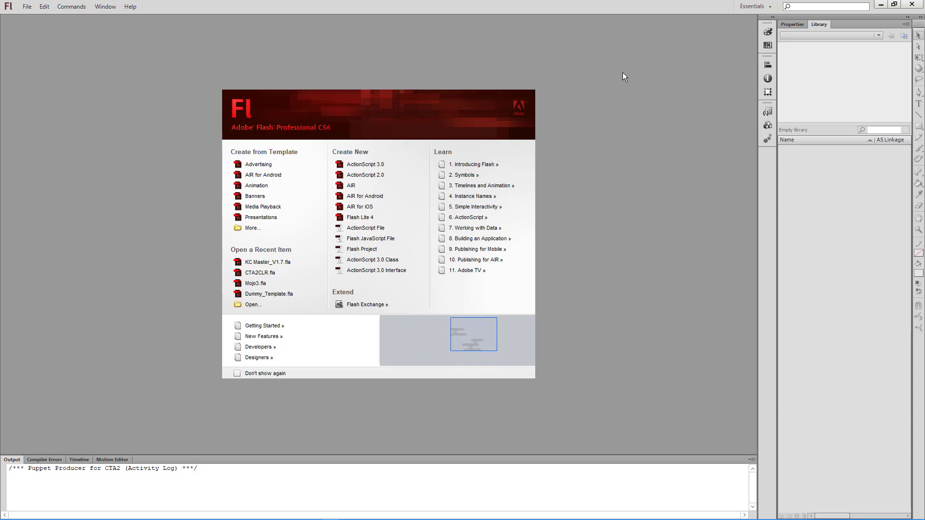
{"action": "left_click", "coordinate": [378, 166]}
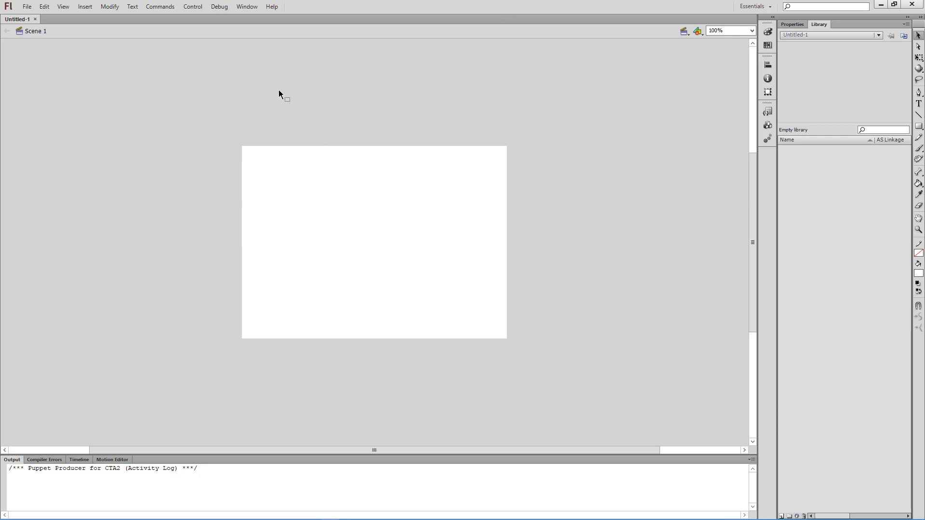
{"action": "left_click", "coordinate": [252, 7]}
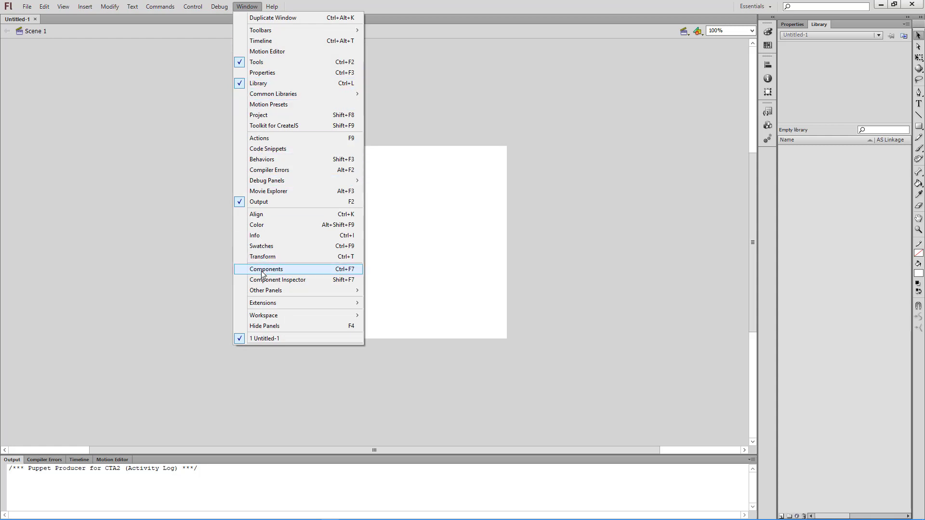
{"action": "mouse_move", "coordinate": [271, 293]}
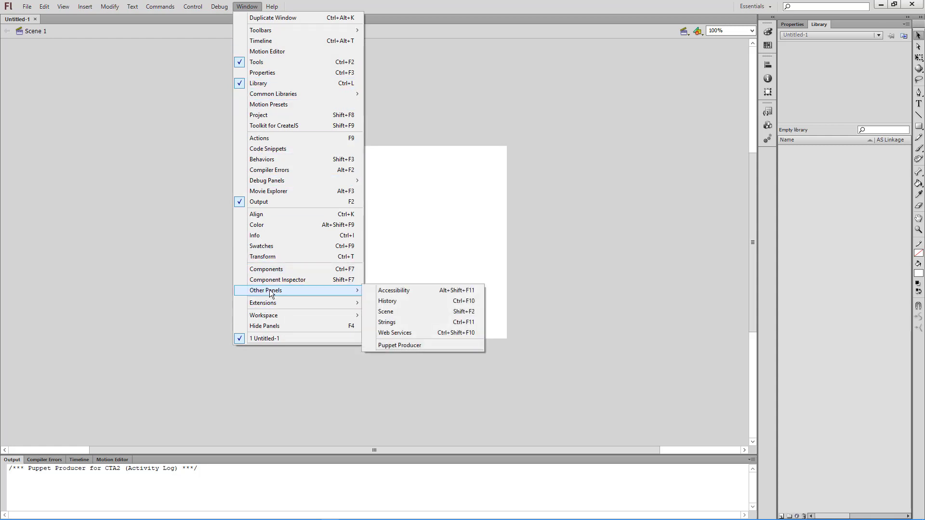
{"action": "left_click", "coordinate": [404, 346]}
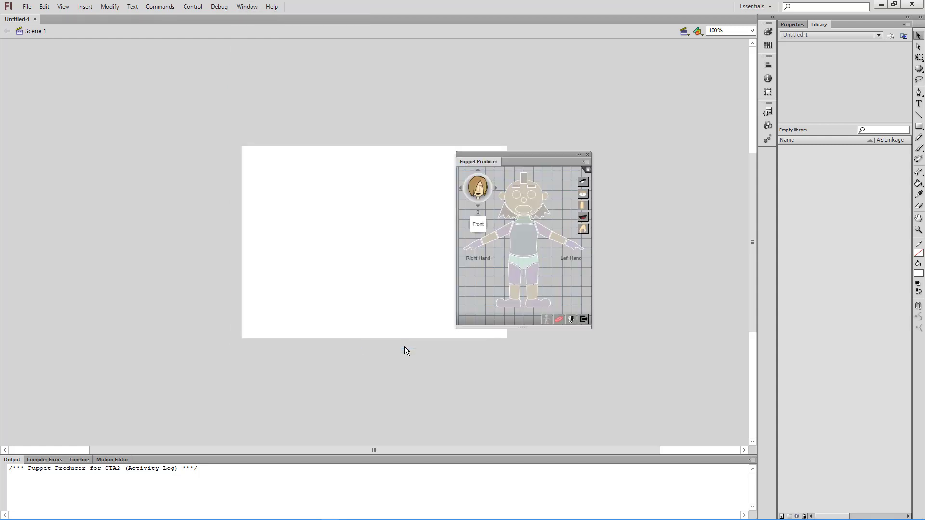
{"action": "left_click_drag", "start_coordinate": [481, 166], "coordinate": [432, 141]}
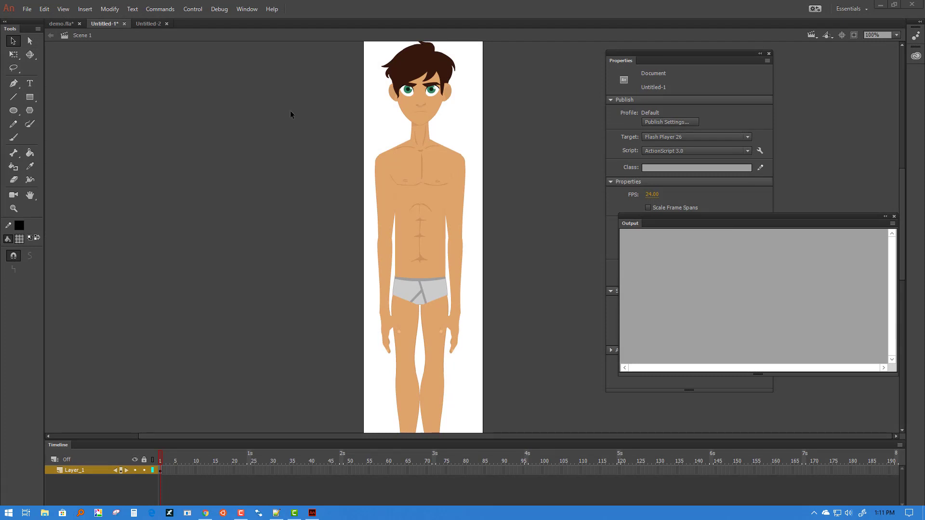
Step: Switch back to Animate and open the Puppet Producer extension, placing its panel beside the character
{"action": "left_click", "coordinate": [242, 10]}
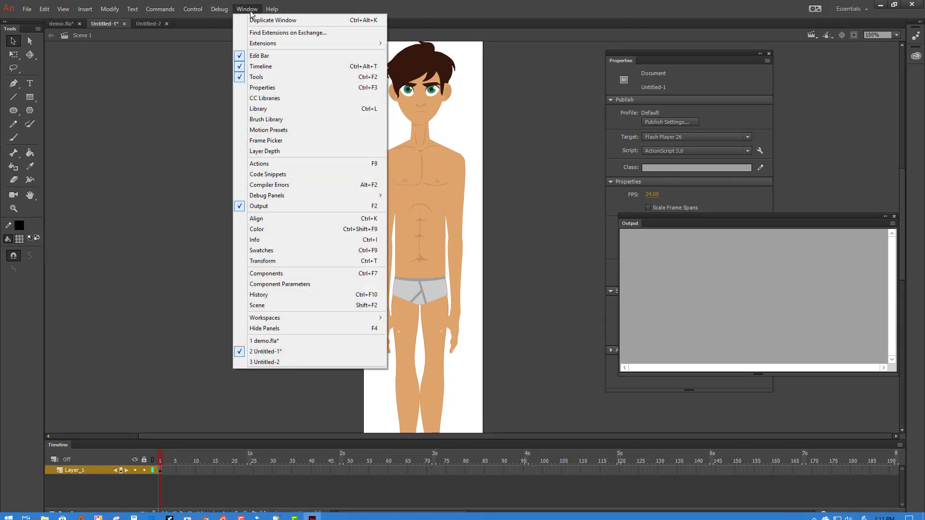
{"action": "mouse_move", "coordinate": [268, 48]}
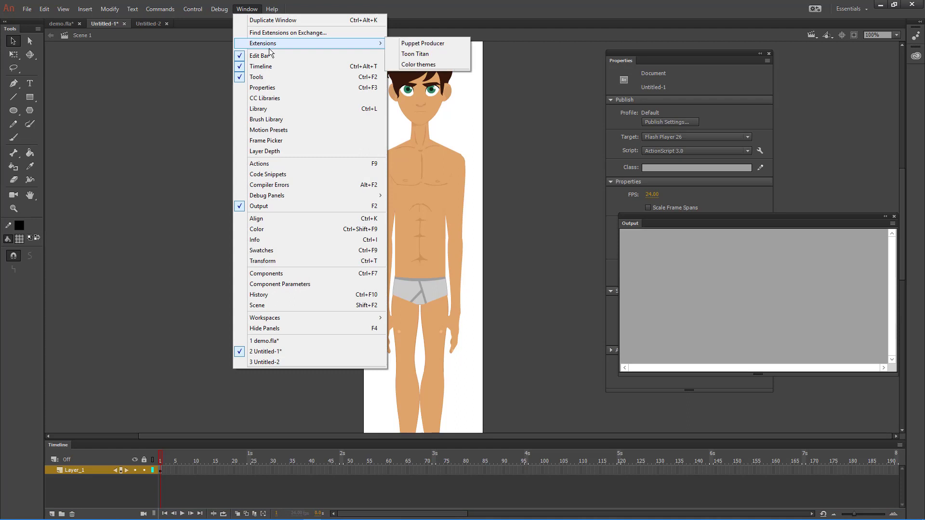
{"action": "left_click", "coordinate": [423, 43]}
{"action": "left_click_drag", "start_coordinate": [214, 67], "coordinate": [249, 65]}
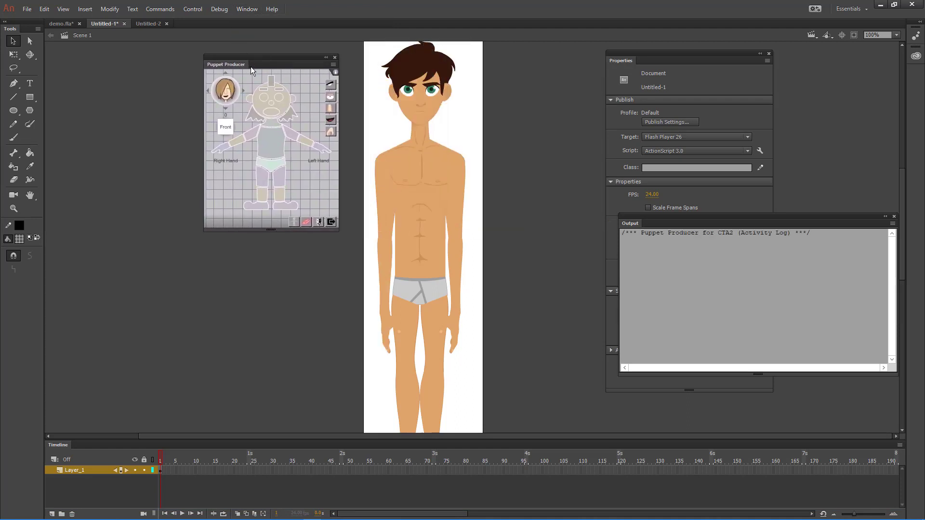
Step: Select all of the character's parts and clear their Puppet Producer assignments
{"action": "left_click", "coordinate": [384, 195]}
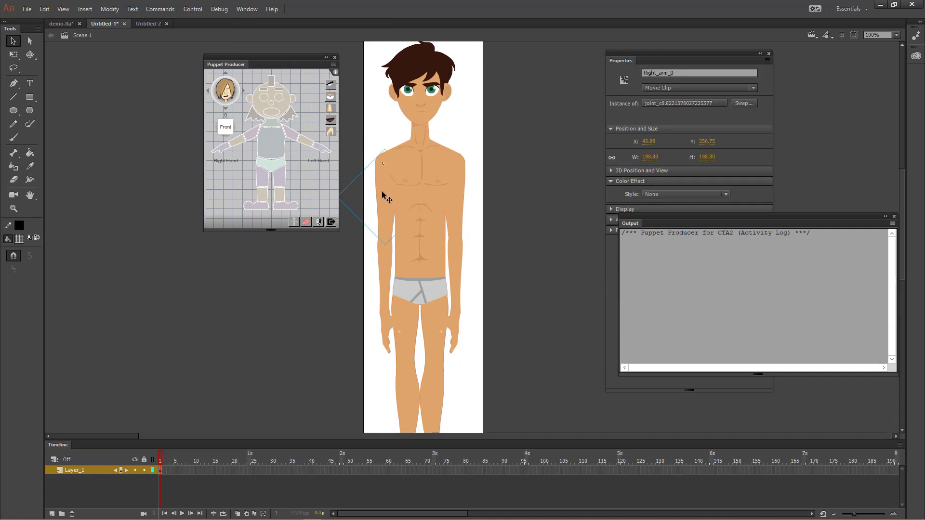
{"action": "left_click_drag", "start_coordinate": [510, 51], "coordinate": [354, 517]}
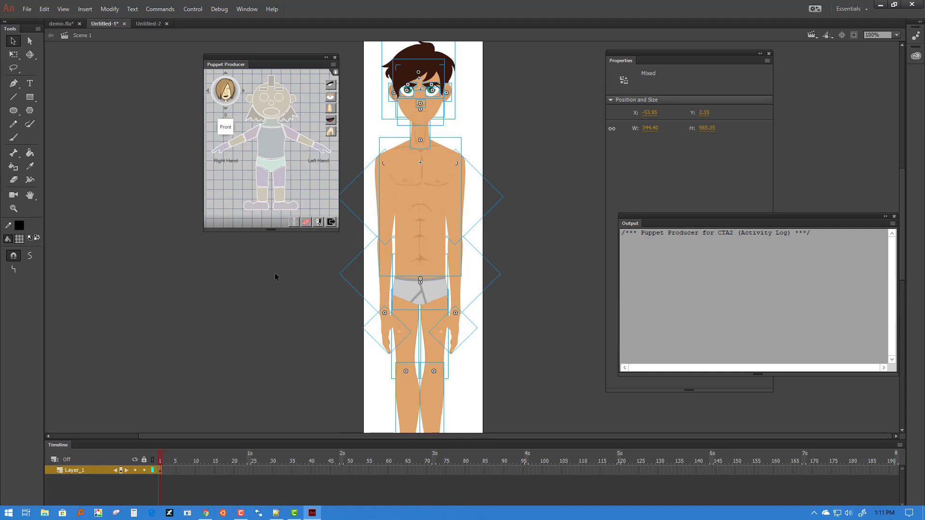
{"action": "left_click", "coordinate": [307, 224]}
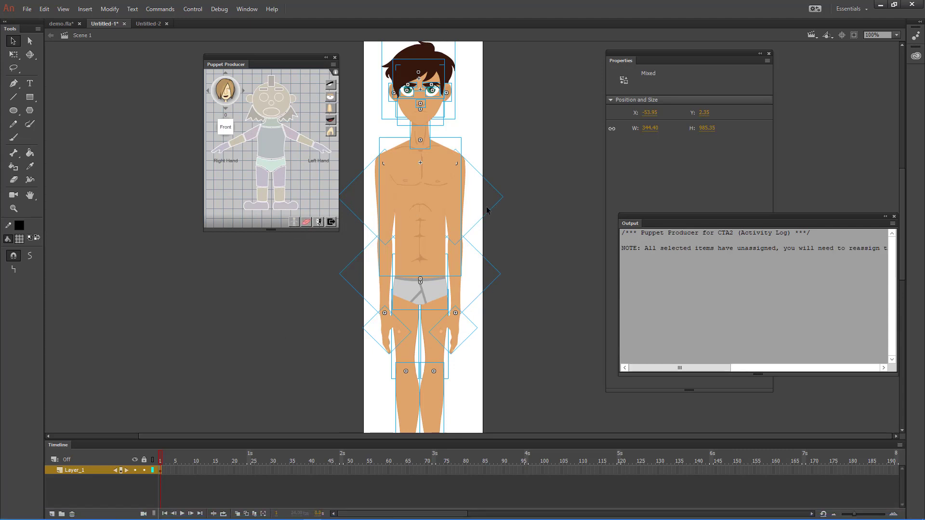
{"action": "left_click", "coordinate": [517, 149]}
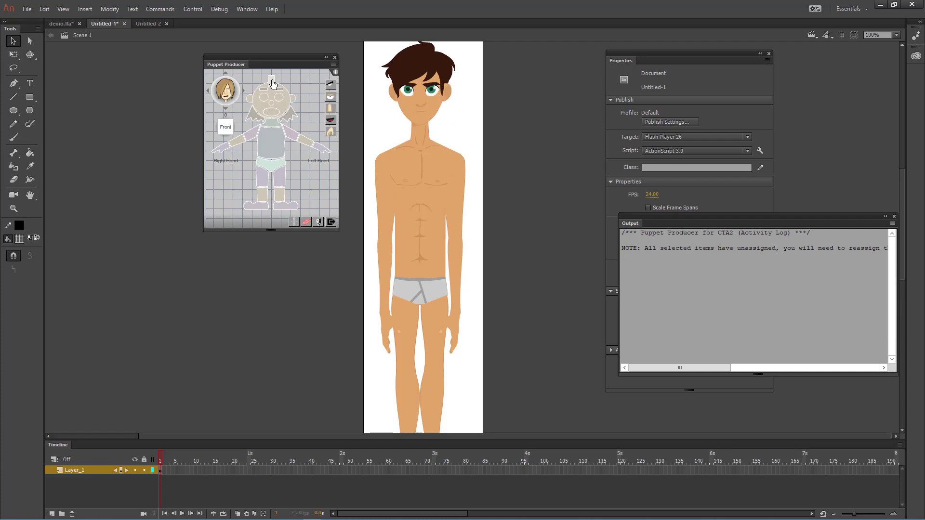
Step: Cycle the Puppet Producer head through its view angles and return it to Front
{"action": "mouse_move", "coordinate": [225, 64]}
{"action": "left_mouse_down"}
{"action": "mouse_move", "coordinate": [211, 89]}
{"action": "mouse_move", "coordinate": [219, 65]}
{"action": "left_mouse_up"}
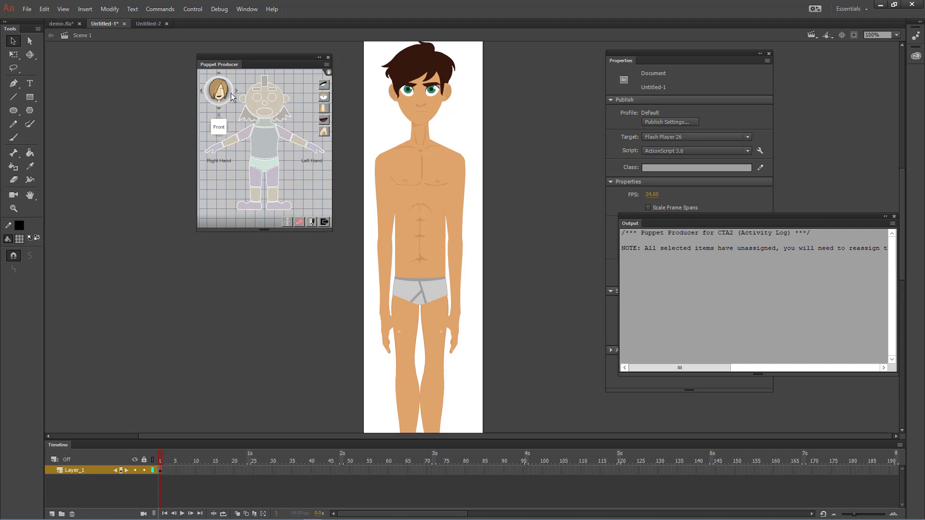
{"action": "left_click", "coordinate": [236, 91]}
{"action": "left_click", "coordinate": [237, 93]}
{"action": "left_click", "coordinate": [237, 94]}
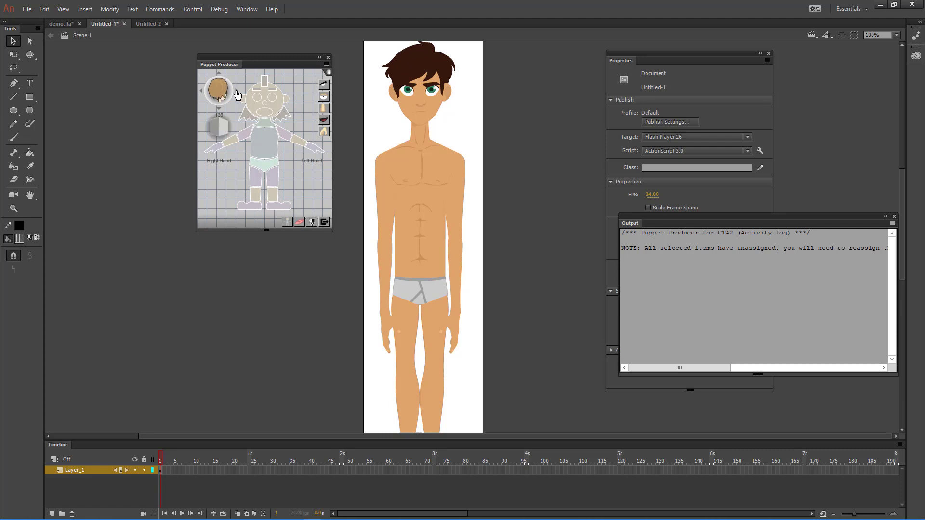
{"action": "left_click", "coordinate": [237, 94]}
{"action": "left_click", "coordinate": [237, 93]}
{"action": "left_click", "coordinate": [386, 184]}
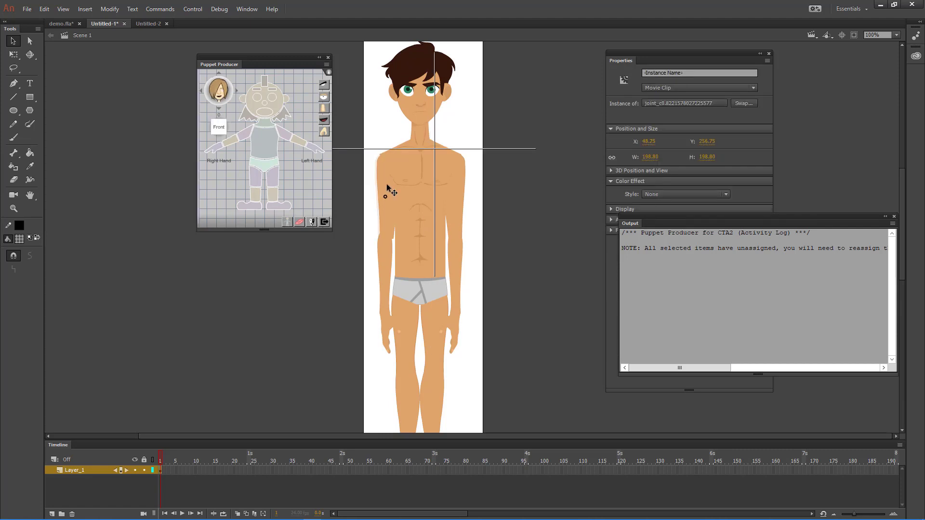
{"action": "left_click_drag", "start_coordinate": [387, 184], "coordinate": [387, 183]}
{"action": "key", "text": "ctrl+z"}
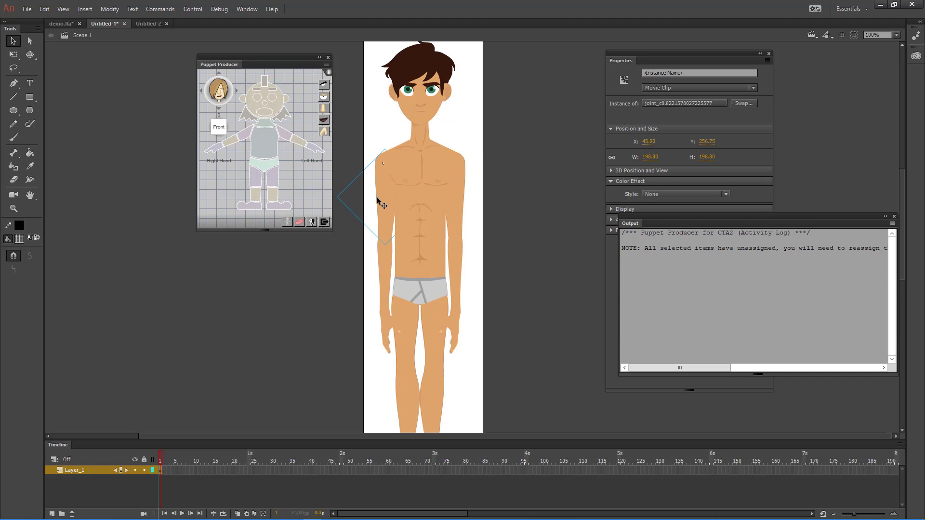
{"action": "left_click", "coordinate": [350, 276]}
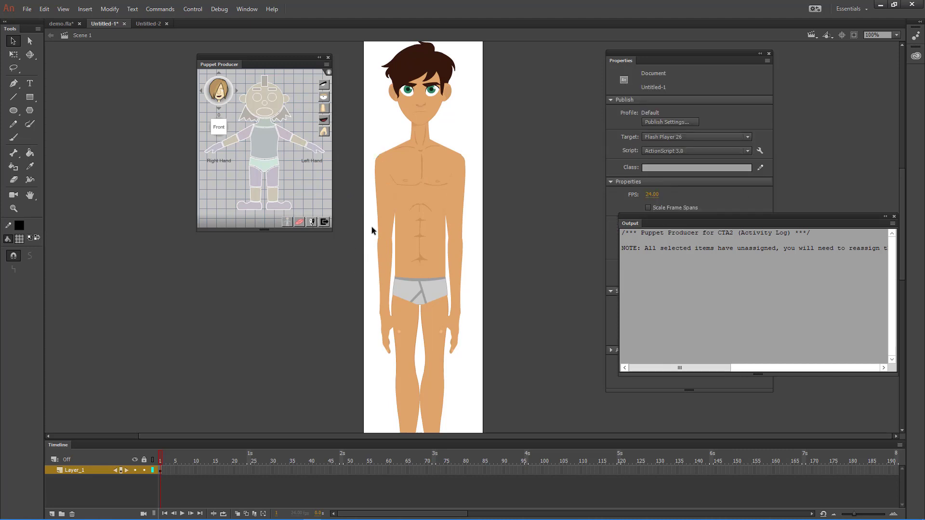
Step: Assign the character's right upper arm to the puppet template and check the instance names of the arm and its pivot
{"action": "left_click", "coordinate": [383, 196]}
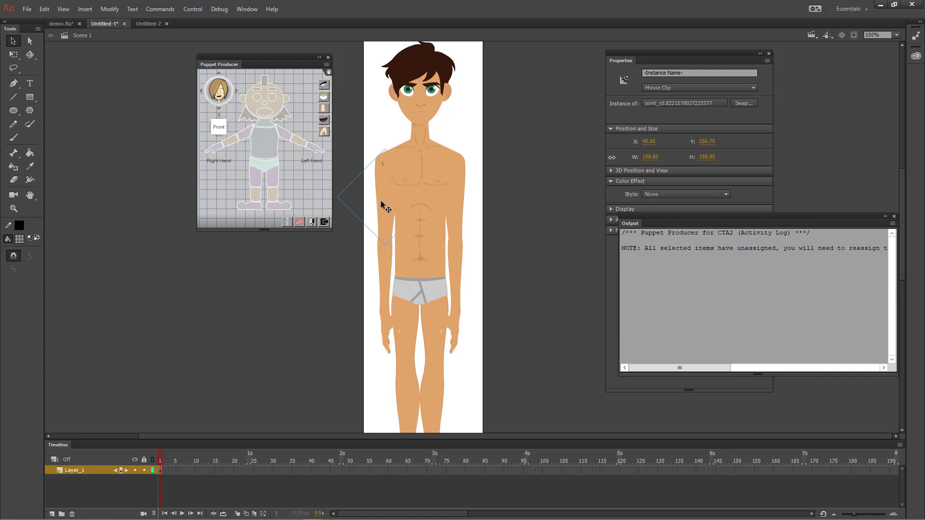
{"action": "left_click", "coordinate": [247, 138]}
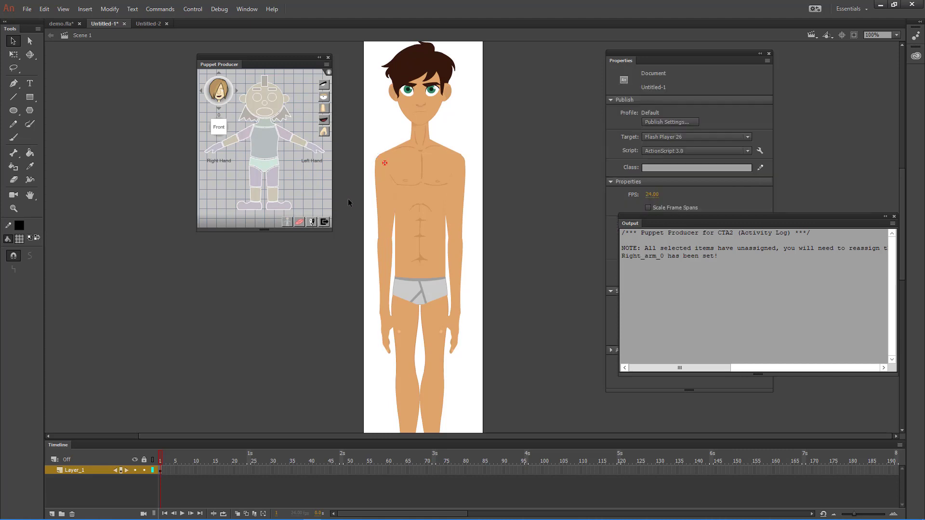
{"action": "left_click", "coordinate": [383, 200]}
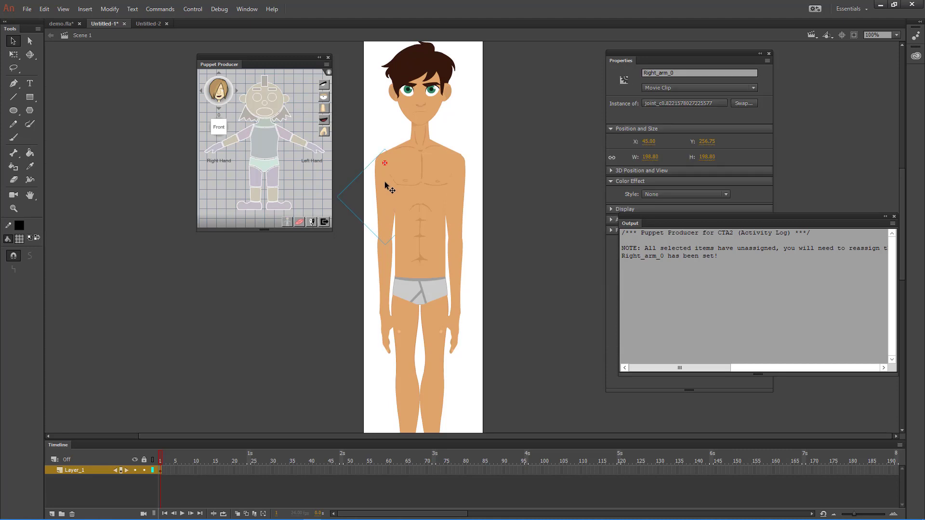
{"action": "left_click_drag", "start_coordinate": [683, 73], "coordinate": [640, 77]}
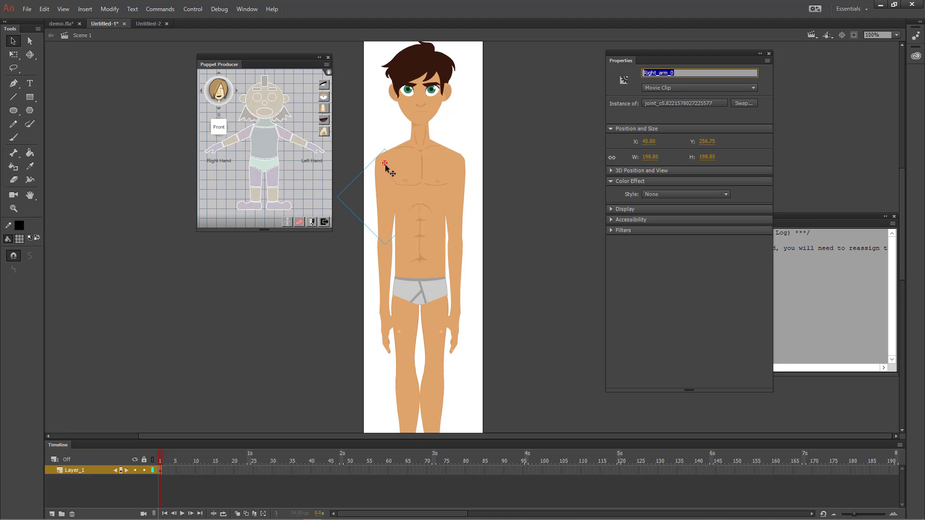
{"action": "left_click", "coordinate": [385, 164]}
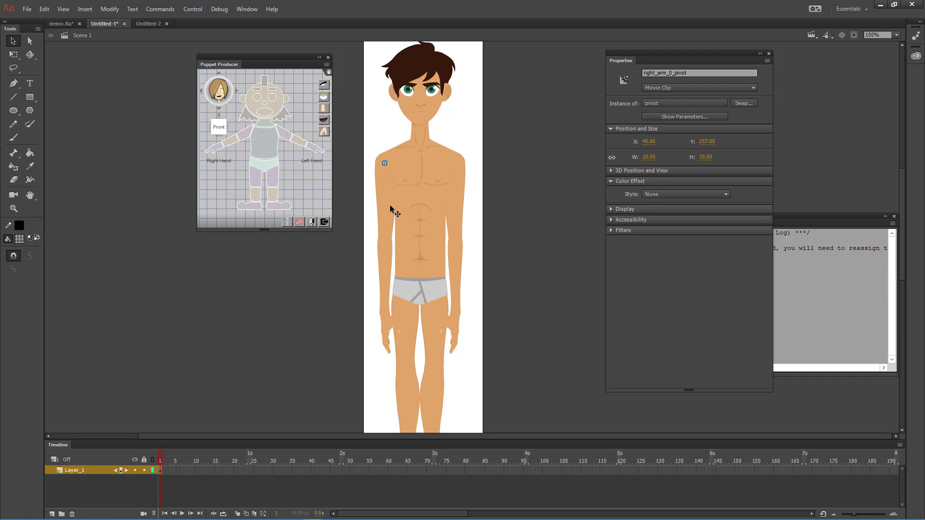
Step: Assign the character's right forearm and right hand to the matching parts of the puppet template
{"action": "left_click", "coordinate": [386, 256]}
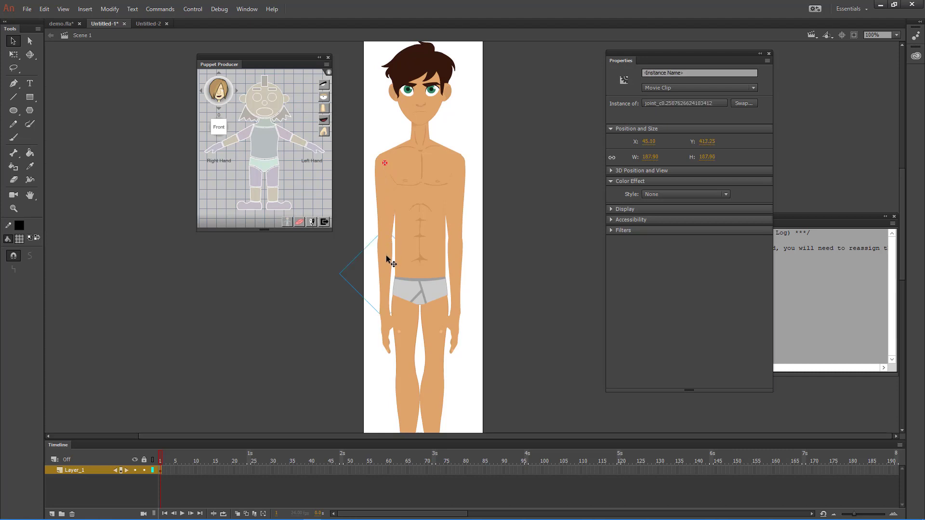
{"action": "left_click", "coordinate": [234, 148]}
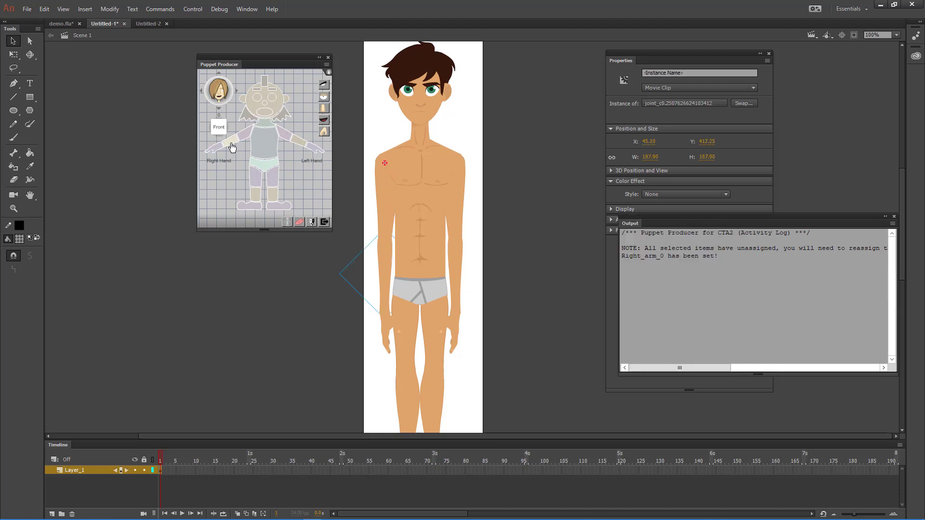
{"action": "left_click", "coordinate": [385, 316]}
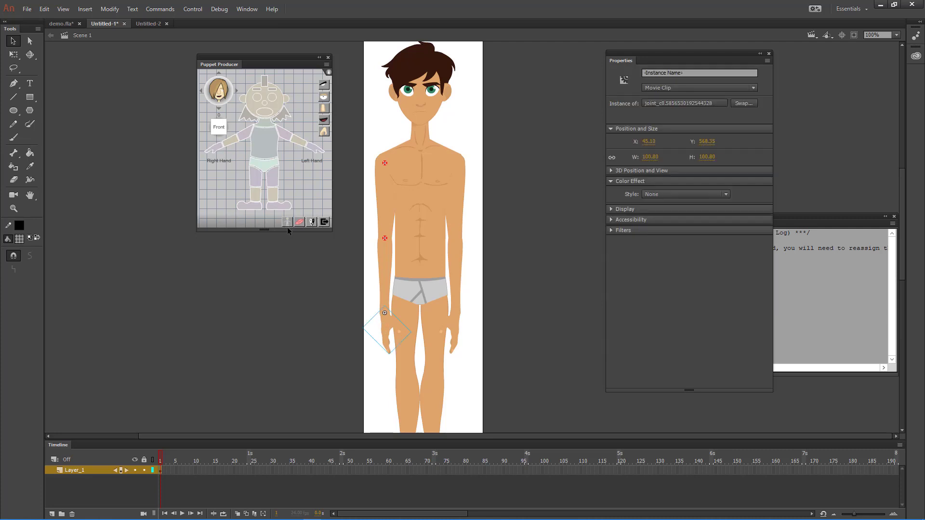
{"action": "left_click", "coordinate": [221, 152]}
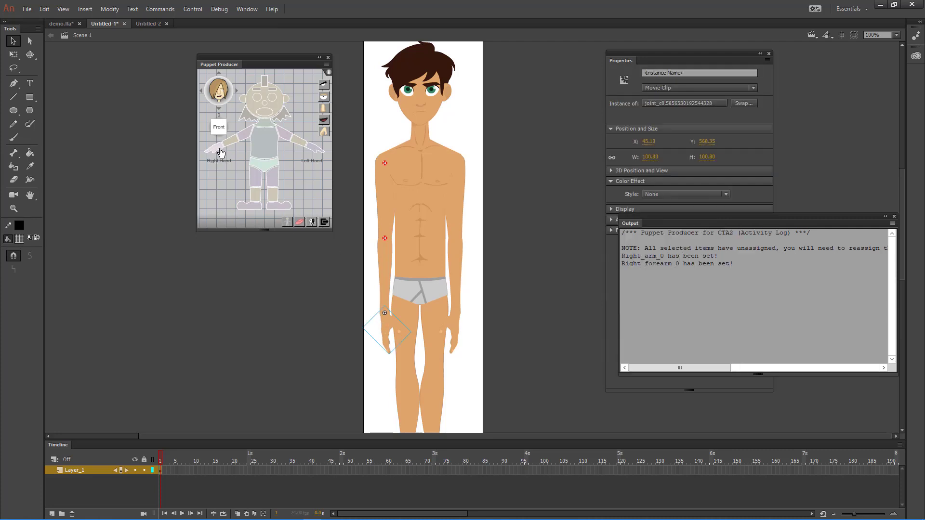
Step: Assign the character's left upper arm, forearm and hand to the matching parts of the puppet template
{"action": "left_click", "coordinate": [464, 175]}
{"action": "left_click", "coordinate": [288, 145]}
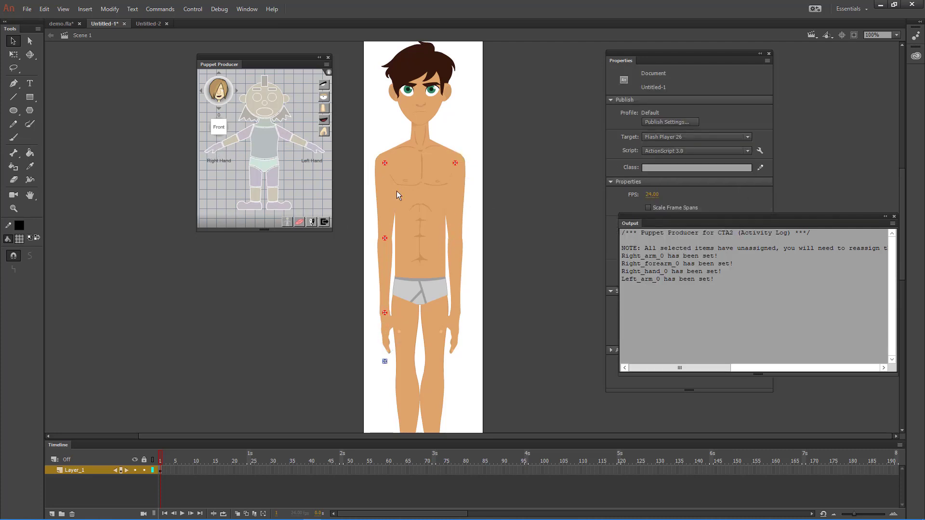
{"action": "left_click", "coordinate": [459, 269]}
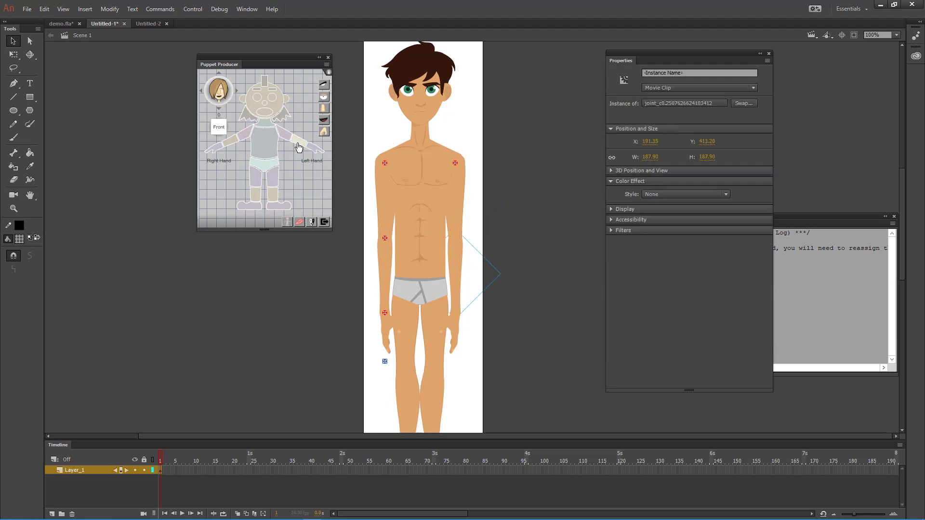
{"action": "left_click", "coordinate": [299, 144]}
{"action": "left_click", "coordinate": [458, 347]}
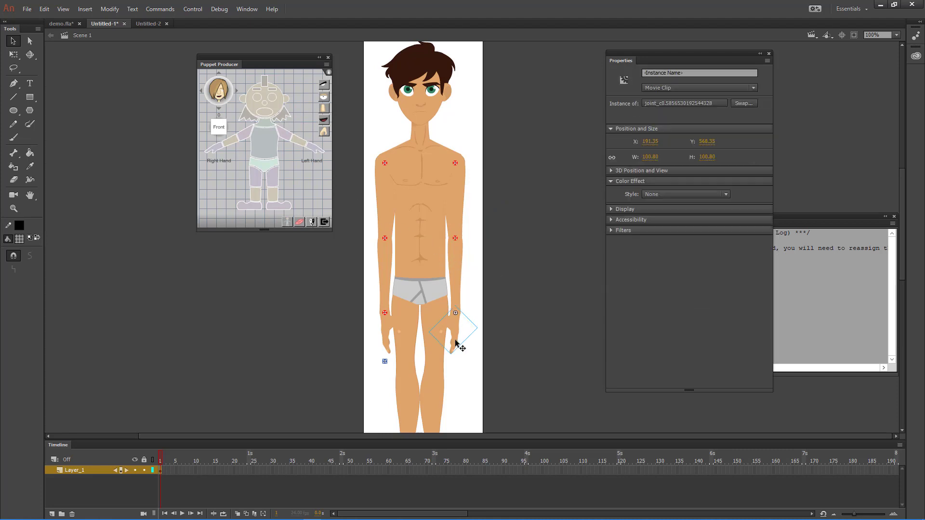
{"action": "left_click", "coordinate": [316, 148]}
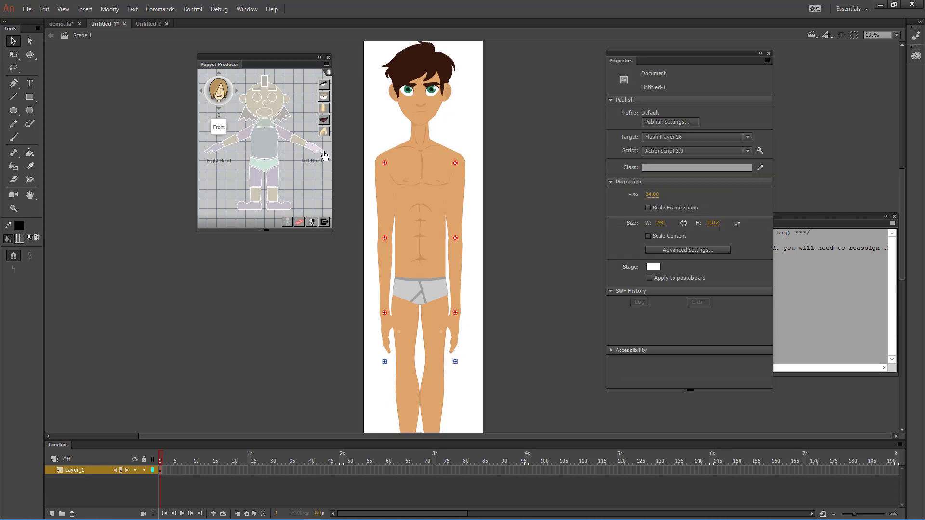
Step: Assign the character's torso and neck to the matching parts of the puppet template
{"action": "left_click", "coordinate": [429, 183]}
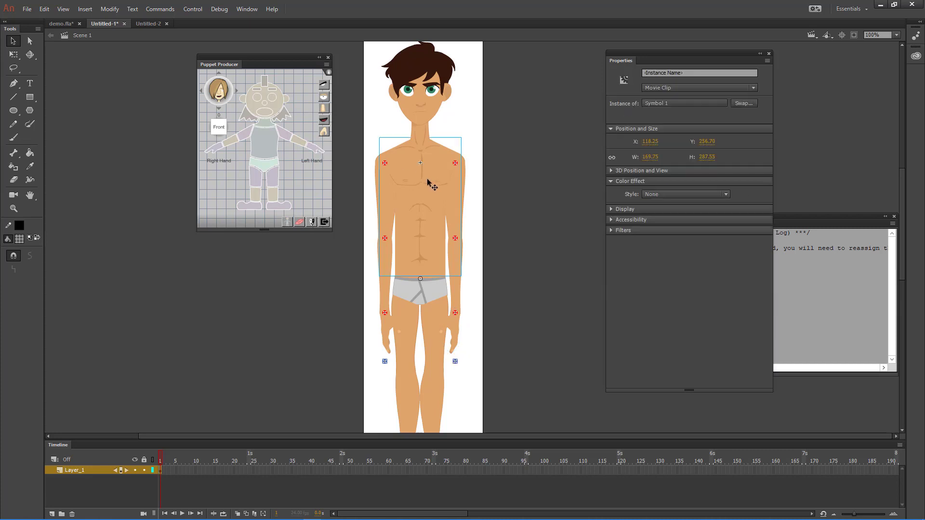
{"action": "left_click", "coordinate": [271, 147]}
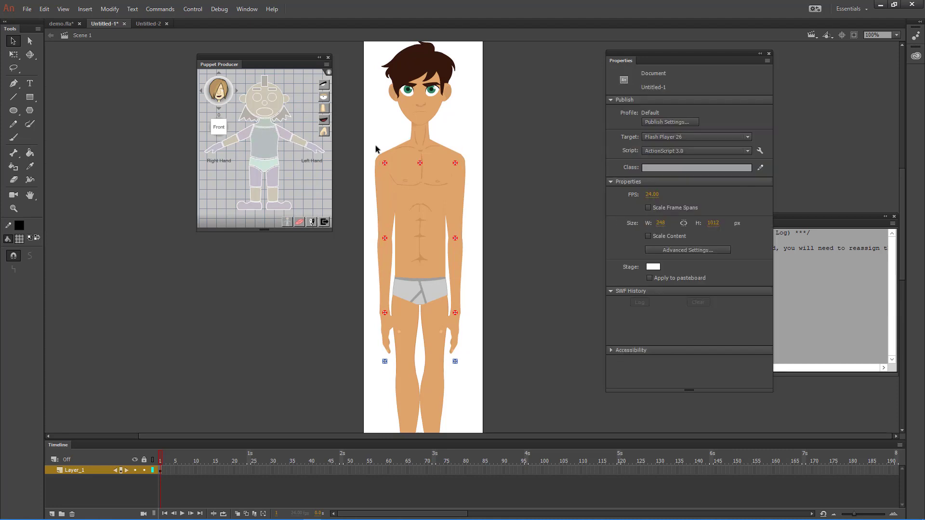
{"action": "left_click", "coordinate": [426, 137]}
{"action": "left_click", "coordinate": [268, 121]}
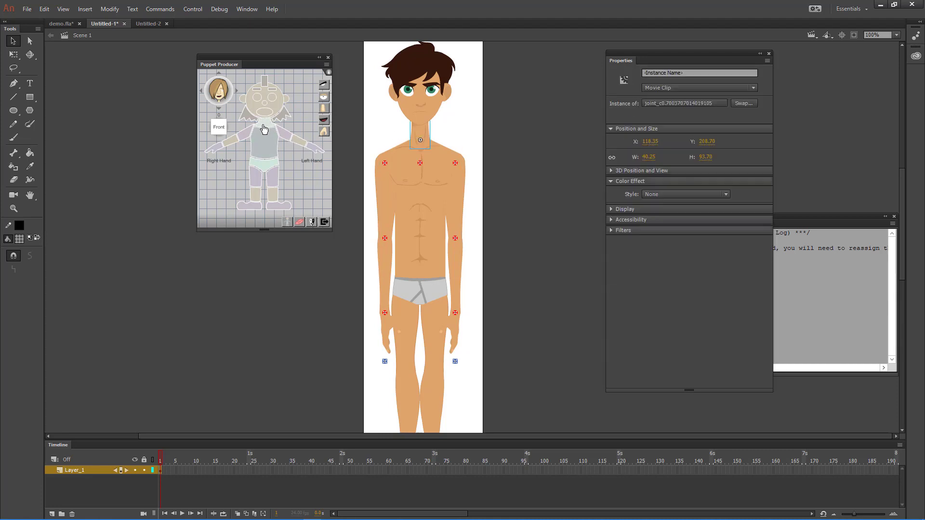
Step: Assign the character's lower torso, both thighs and right lower leg to the matching parts of the puppet template
{"action": "left_click", "coordinate": [408, 290]}
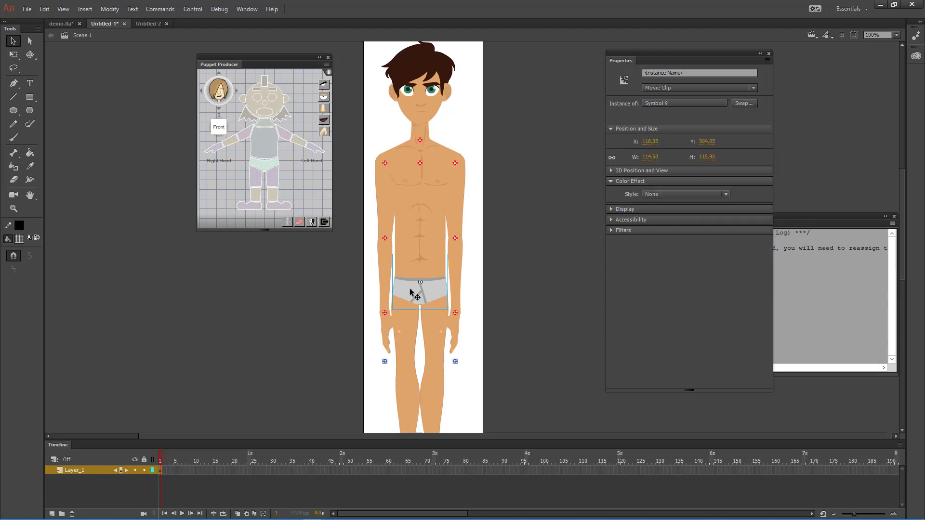
{"action": "left_click", "coordinate": [264, 169]}
{"action": "left_click", "coordinate": [407, 328]}
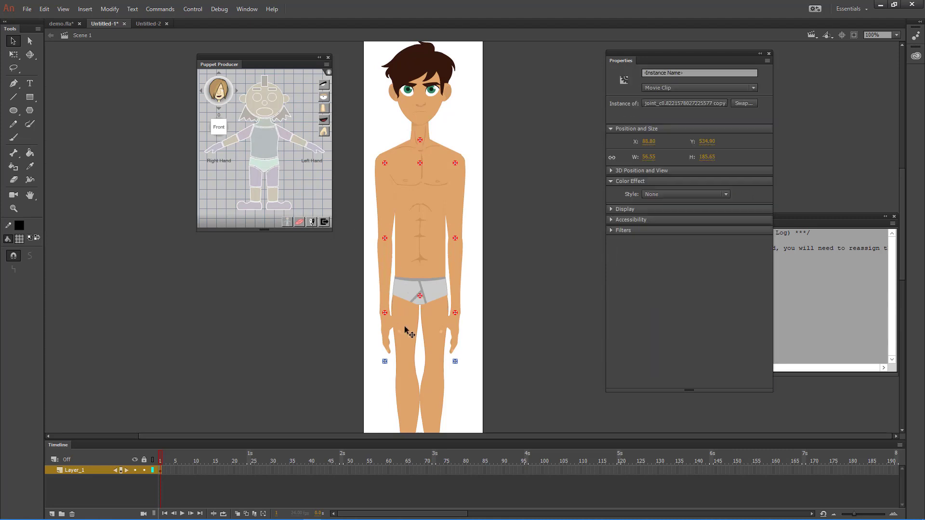
{"action": "left_click", "coordinate": [255, 179]}
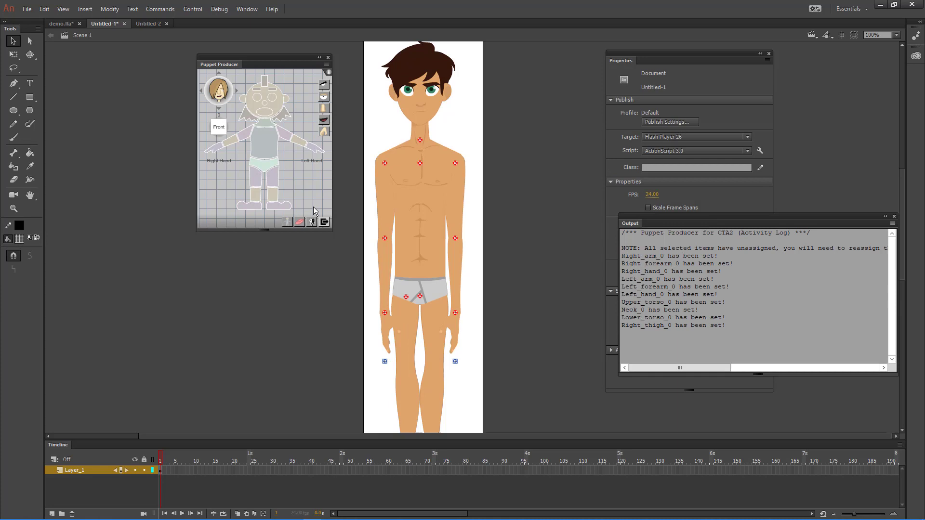
{"action": "left_click", "coordinate": [431, 321]}
{"action": "left_click", "coordinate": [273, 179]}
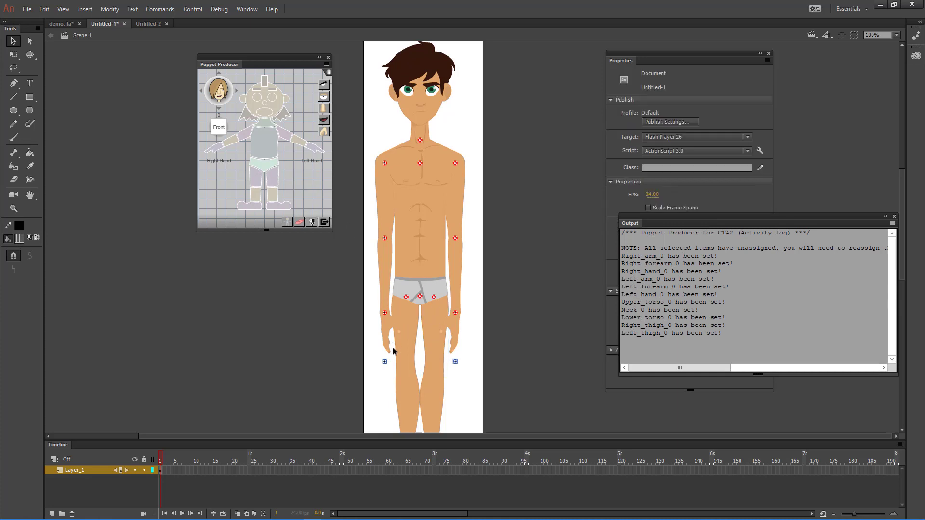
{"action": "left_click", "coordinate": [404, 388]}
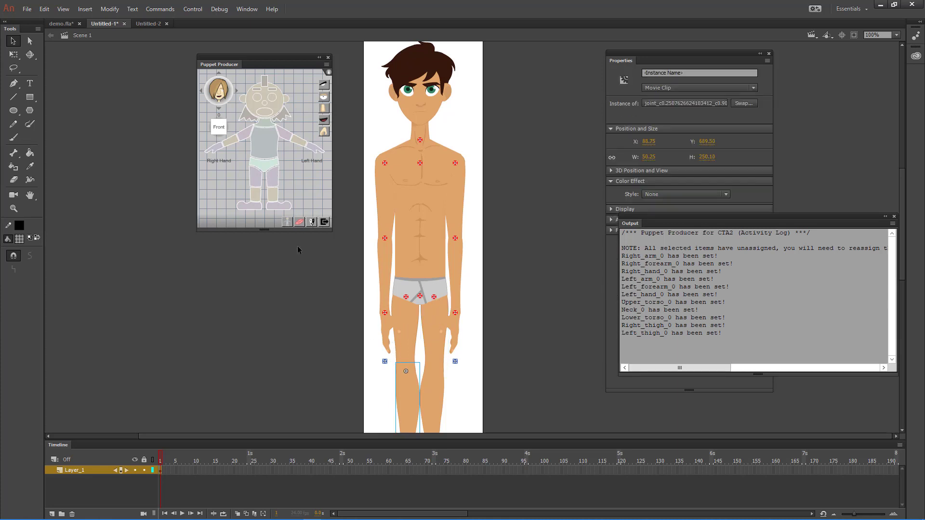
{"action": "left_click", "coordinate": [259, 204]}
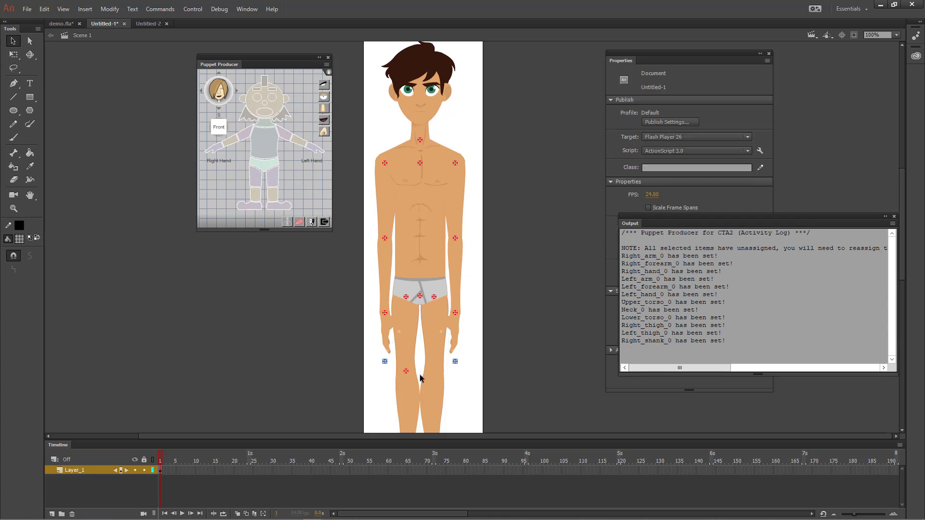
Step: Try to assign the character's left lower leg to the puppet template
{"action": "left_click", "coordinate": [432, 396]}
{"action": "left_click", "coordinate": [272, 206]}
{"action": "scroll", "coordinate": [500, 252], "scroll_direction": "down", "scroll_amount": 5}
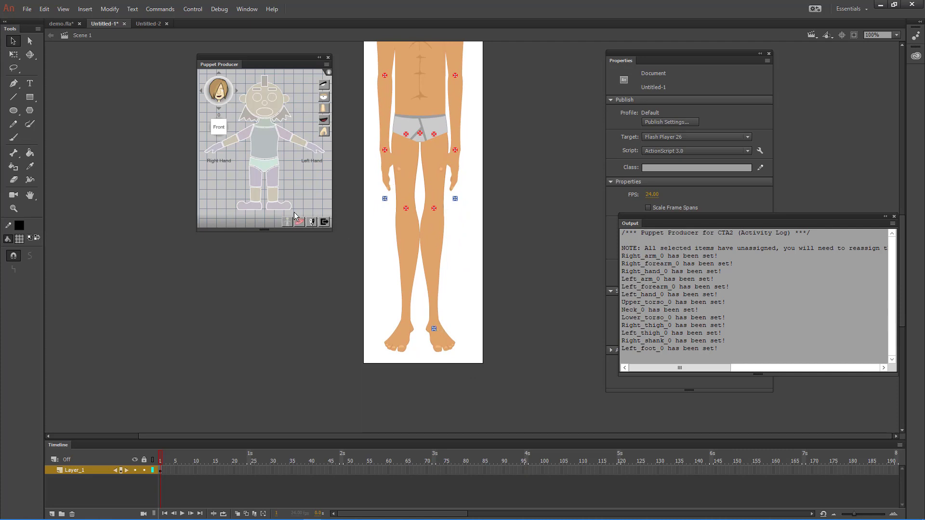
Step: Delete the two wrongly placed pivots at the left knee and the left foot
{"action": "left_click", "coordinate": [433, 237]}
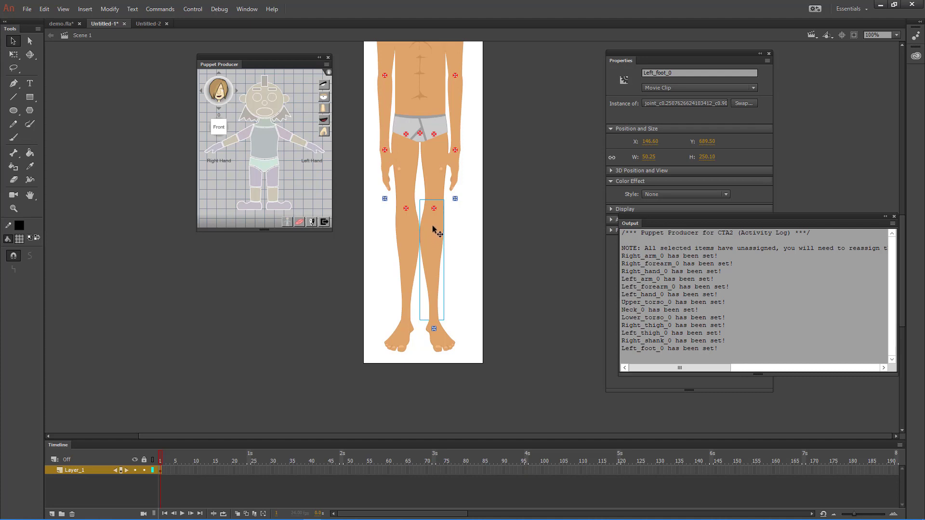
{"action": "left_click", "coordinate": [434, 208]}
{"action": "left_click", "coordinate": [453, 248]}
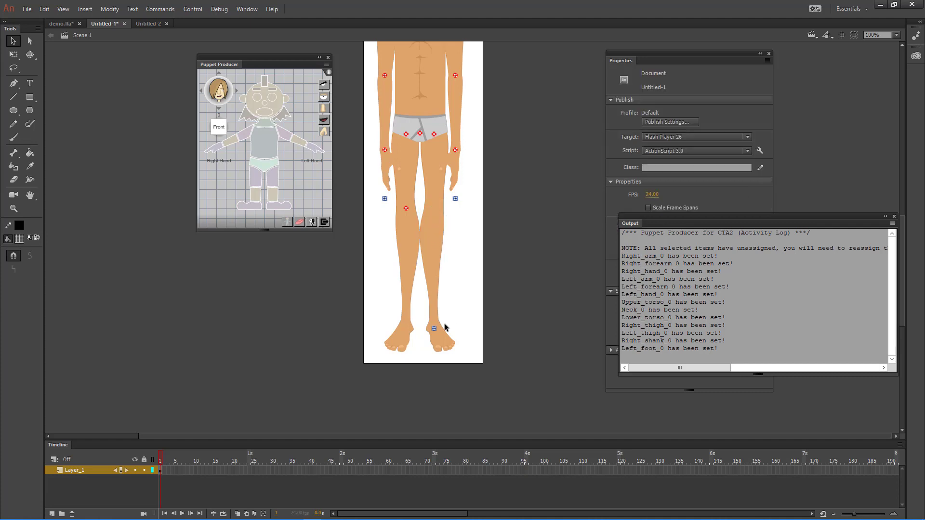
{"action": "left_click", "coordinate": [434, 330]}
{"action": "key", "text": "Delete"}
Step: Unassign the left lower leg and reassign it to the left shank of the puppet template
{"action": "left_click", "coordinate": [435, 261]}
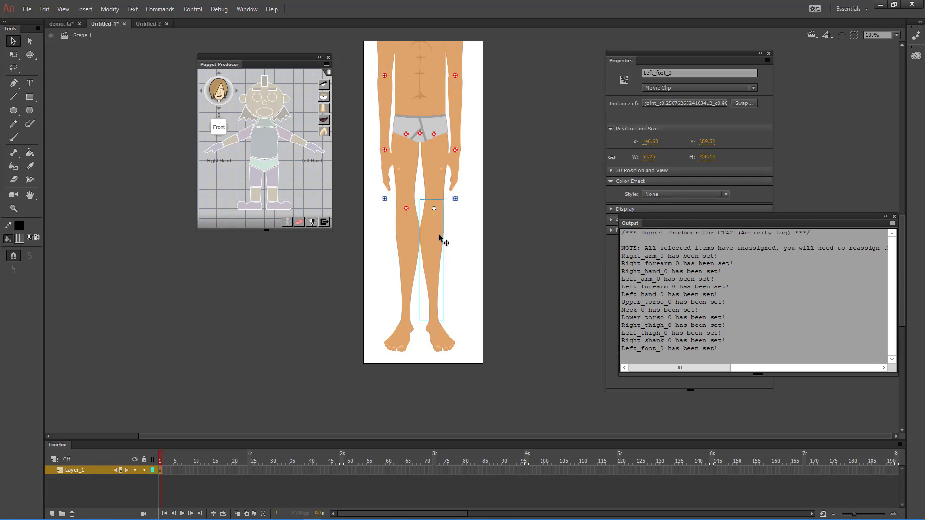
{"action": "left_click", "coordinate": [299, 222]}
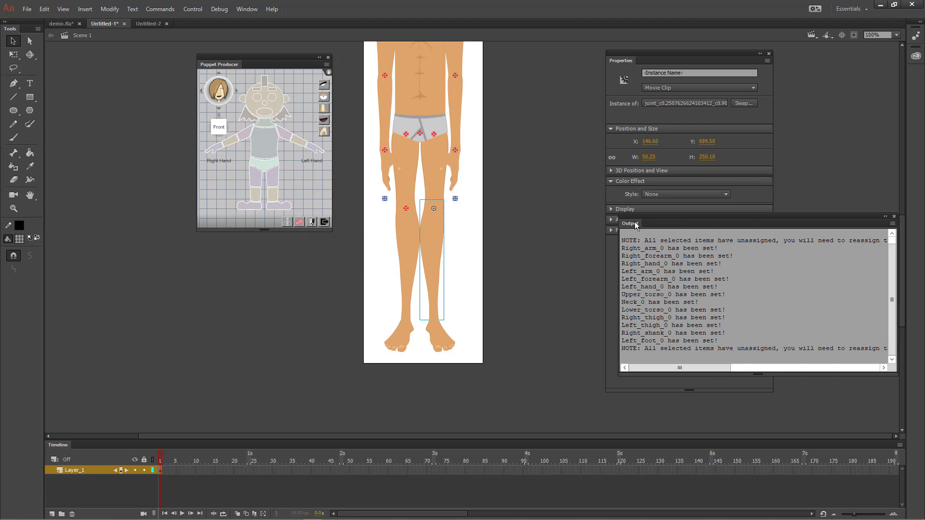
{"action": "left_click_drag", "start_coordinate": [641, 226], "coordinate": [586, 258]}
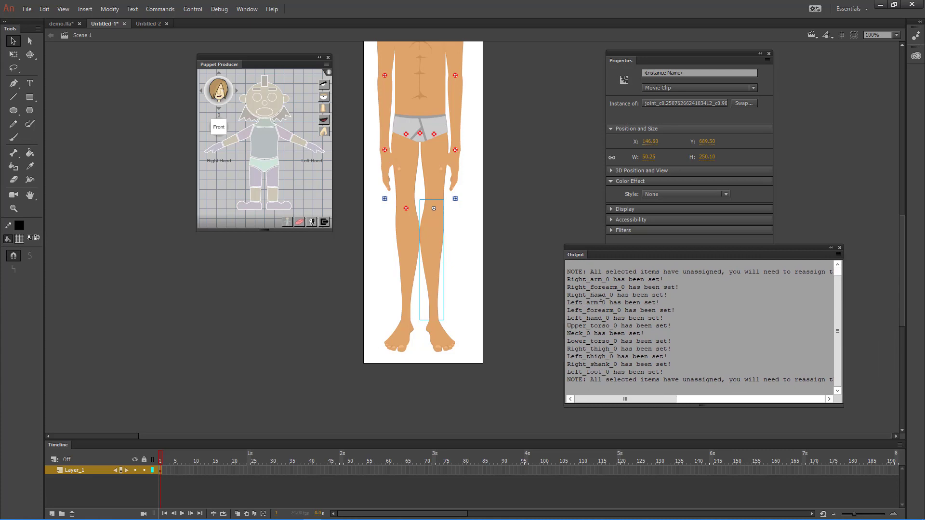
{"action": "left_click_drag", "start_coordinate": [605, 249], "coordinate": [666, 271]}
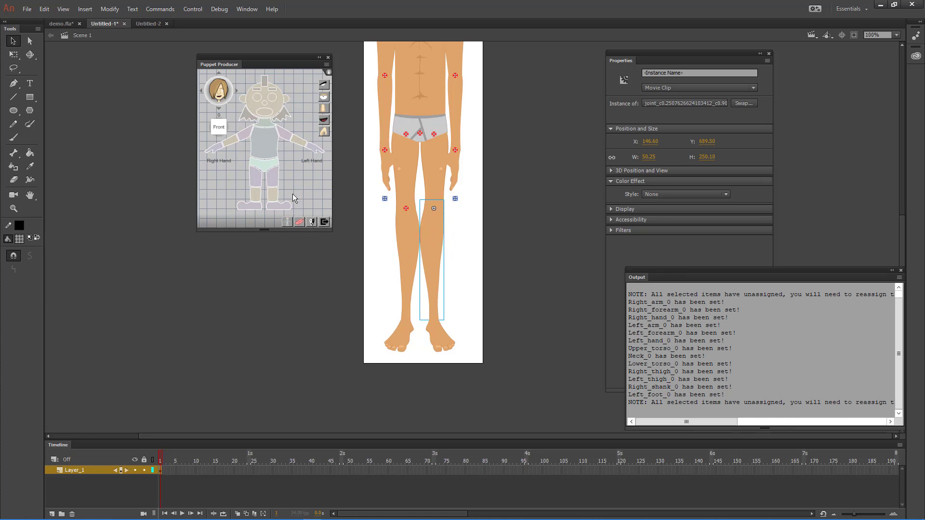
{"action": "left_click", "coordinate": [276, 200]}
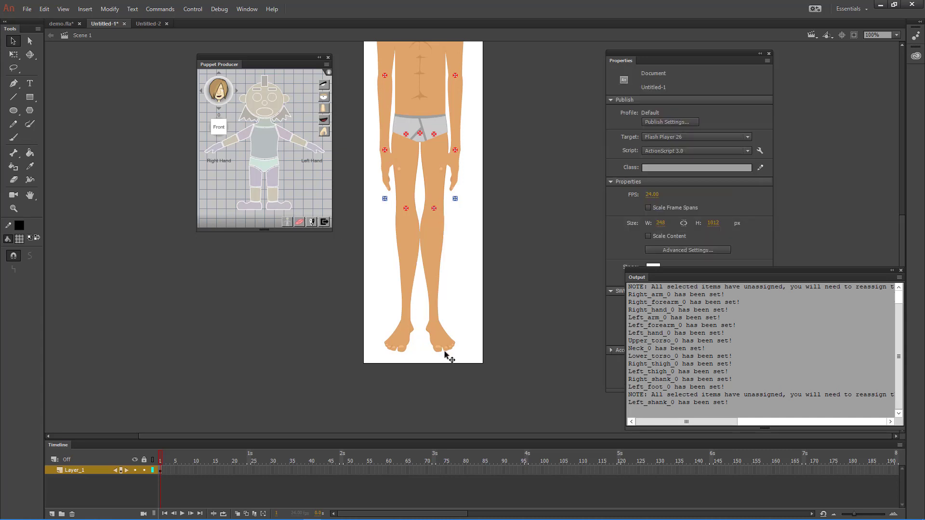
Step: Assign the character's right foot and left foot to the matching parts of the puppet template
{"action": "left_click", "coordinate": [399, 341]}
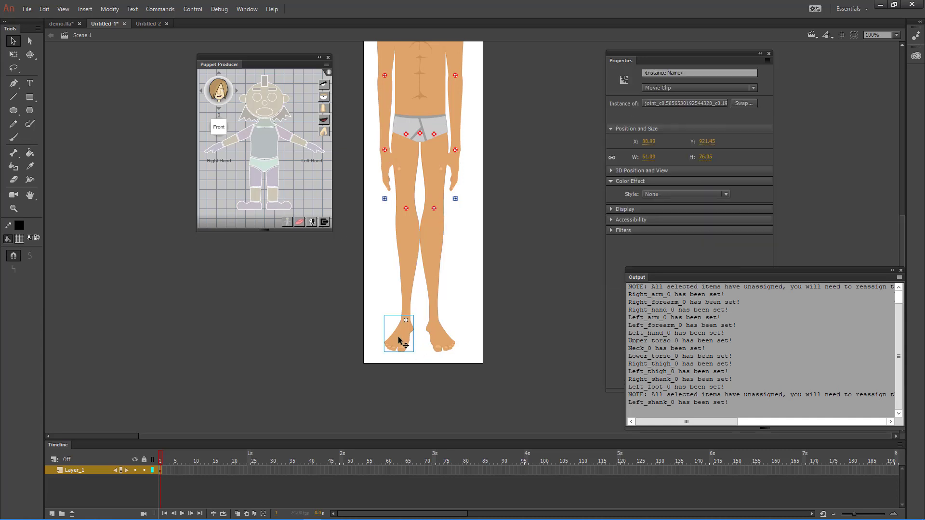
{"action": "left_click", "coordinate": [250, 211]}
{"action": "left_click", "coordinate": [355, 262]}
{"action": "left_click", "coordinate": [446, 336]}
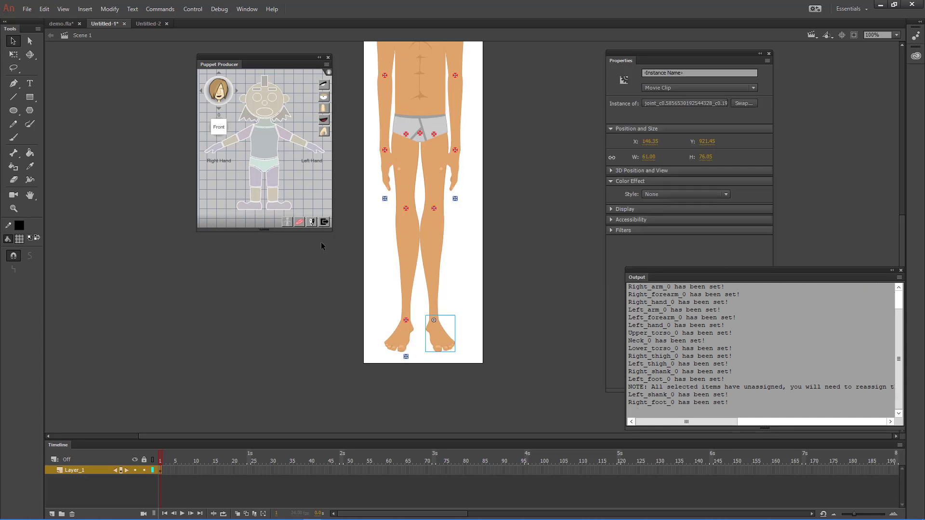
{"action": "left_click", "coordinate": [280, 206]}
{"action": "left_click", "coordinate": [342, 215]}
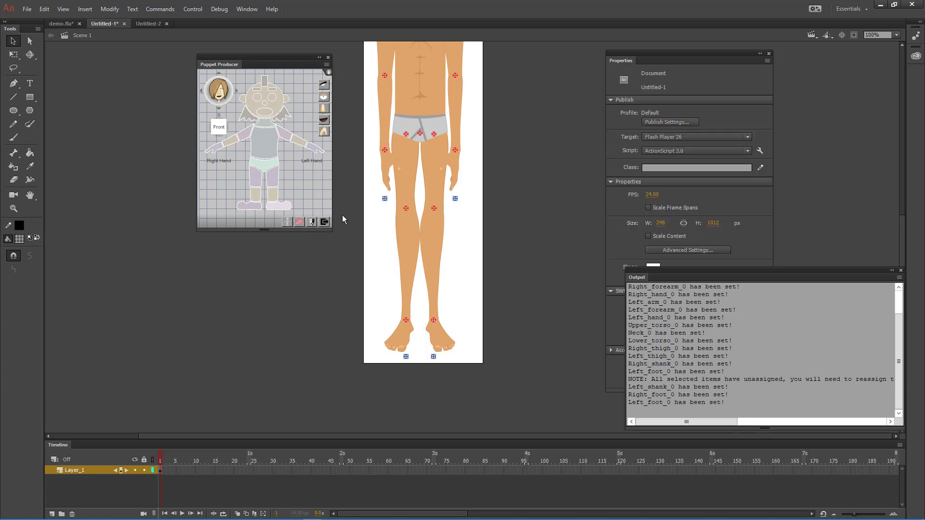
Step: Assign the character's mouth piece and back hair to the matching parts of the puppet template
{"action": "scroll", "coordinate": [521, 130], "scroll_direction": "up", "scroll_amount": 5}
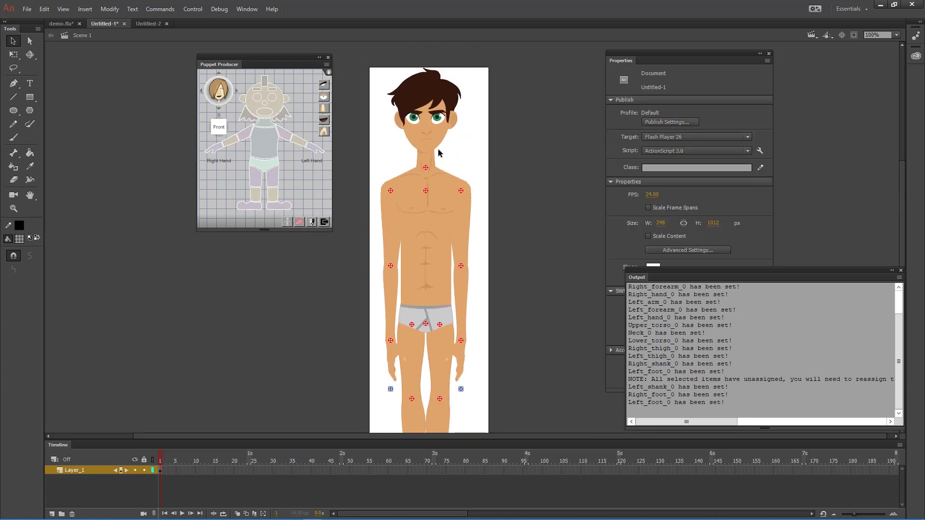
{"action": "left_click", "coordinate": [436, 150]}
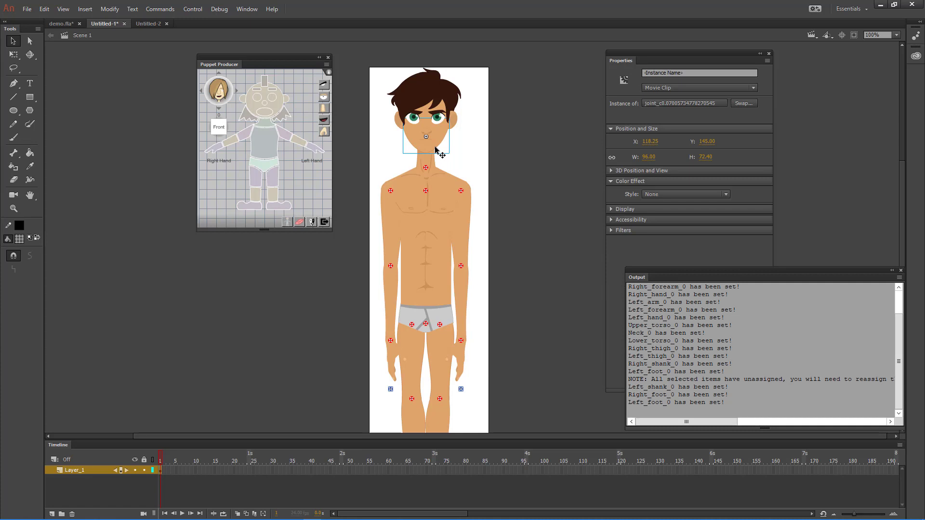
{"action": "left_click", "coordinate": [264, 114]}
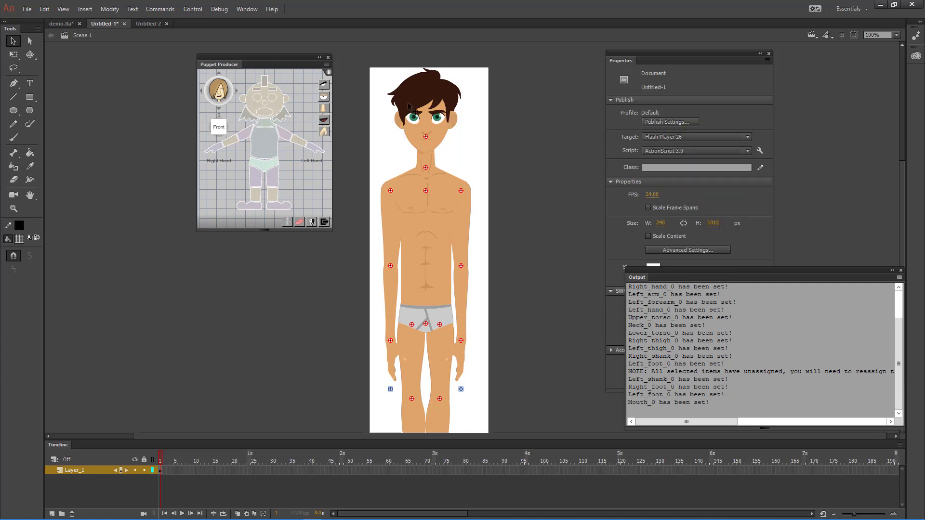
{"action": "left_click", "coordinate": [400, 88]}
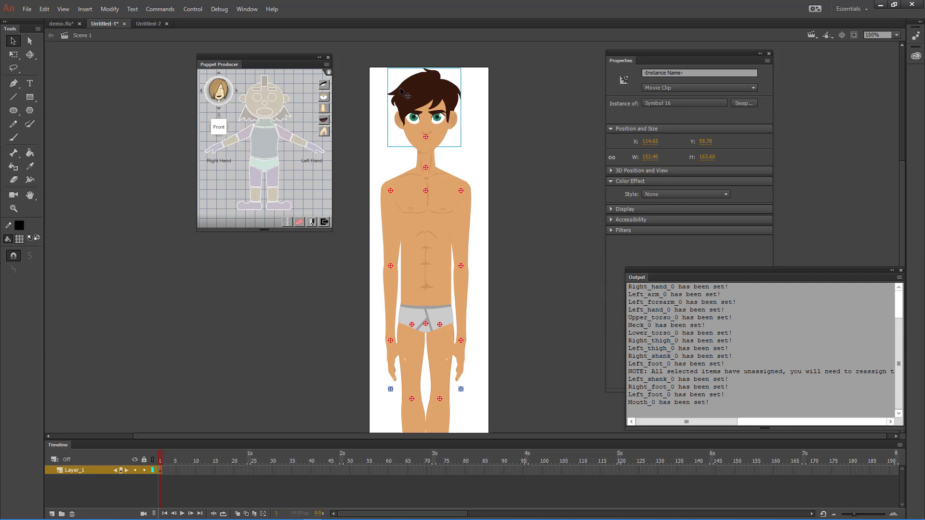
{"action": "left_click", "coordinate": [289, 117]}
Step: Assign the character's right and left ears to the matching parts of the puppet template
{"action": "left_click", "coordinate": [399, 122]}
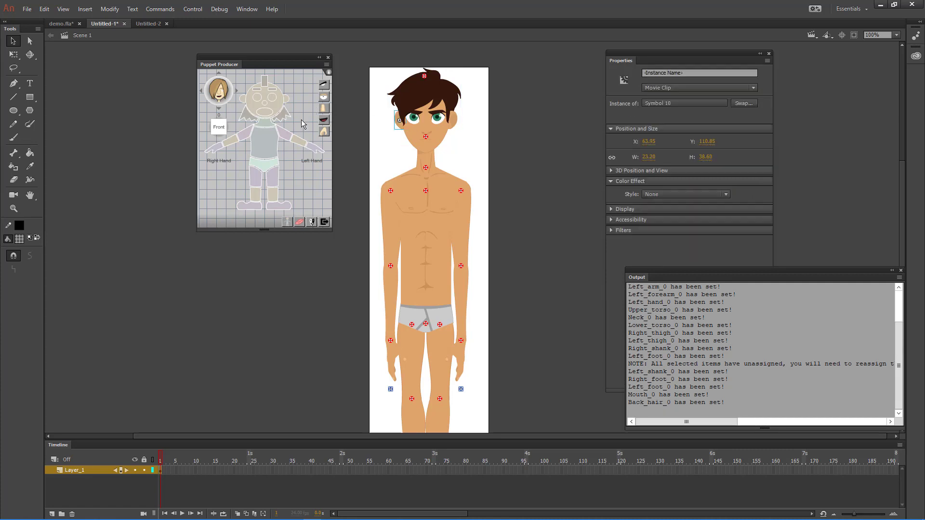
{"action": "left_click", "coordinate": [242, 104]}
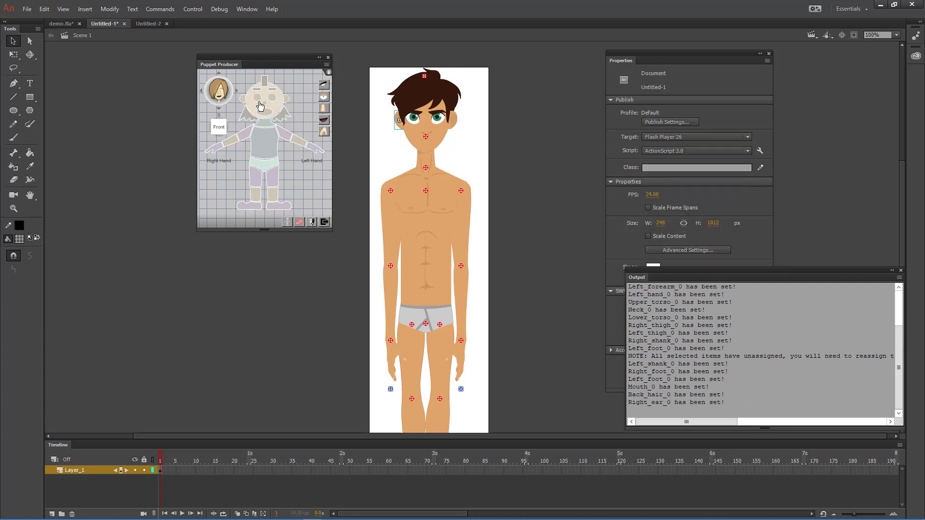
{"action": "left_click", "coordinate": [453, 123]}
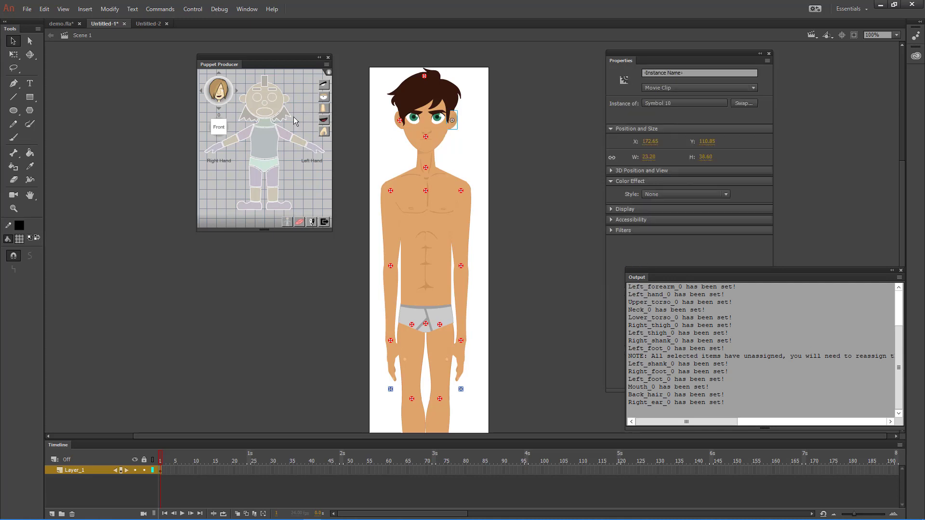
{"action": "left_click", "coordinate": [286, 100]}
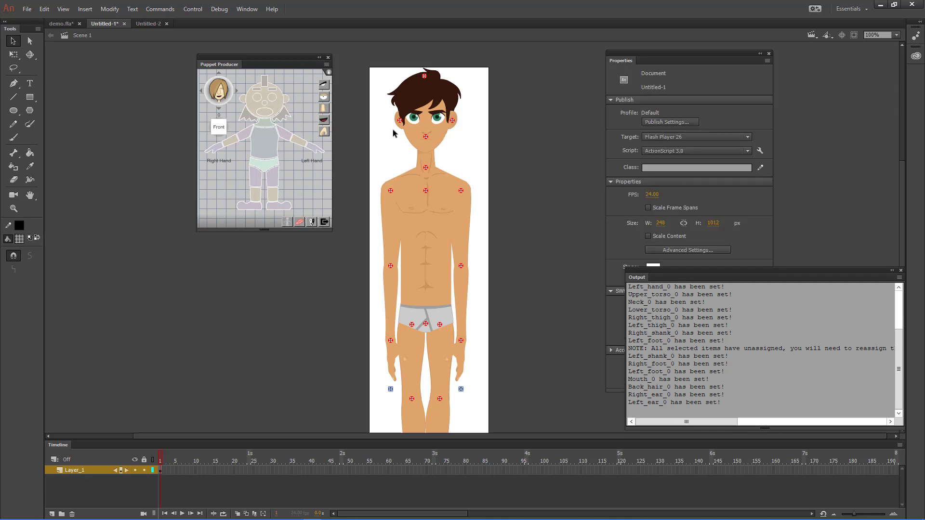
Step: Assign the character's right eye, left eye and nose to the matching parts of the puppet template
{"action": "left_click", "coordinate": [412, 119]}
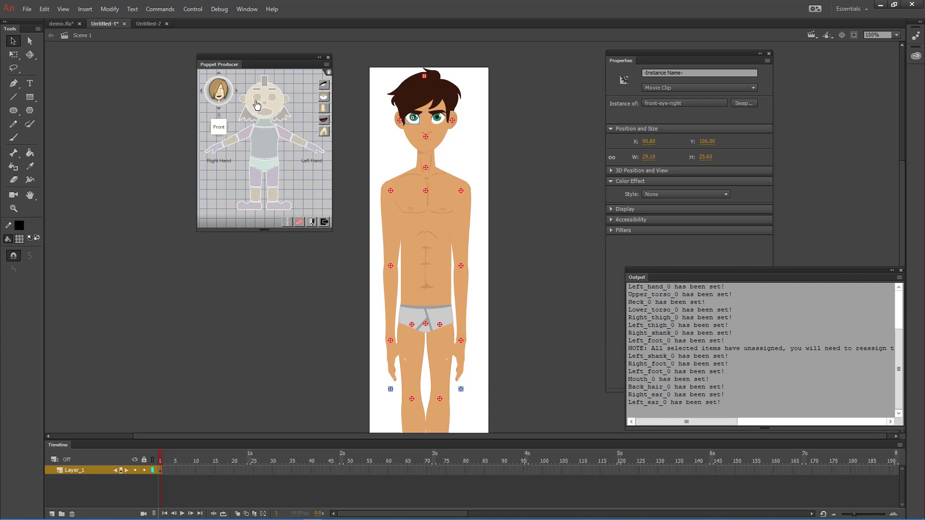
{"action": "left_click", "coordinate": [257, 104]}
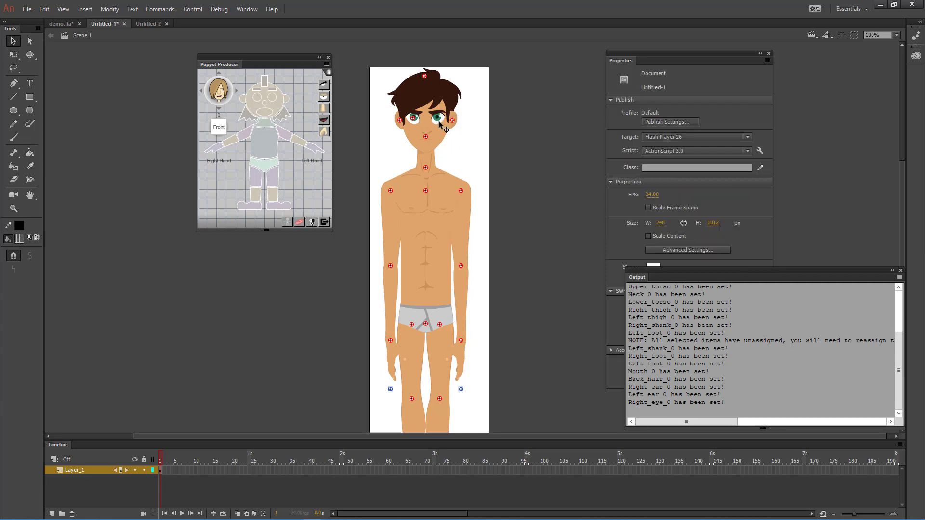
{"action": "left_click", "coordinate": [438, 119]}
{"action": "left_click", "coordinate": [272, 98]}
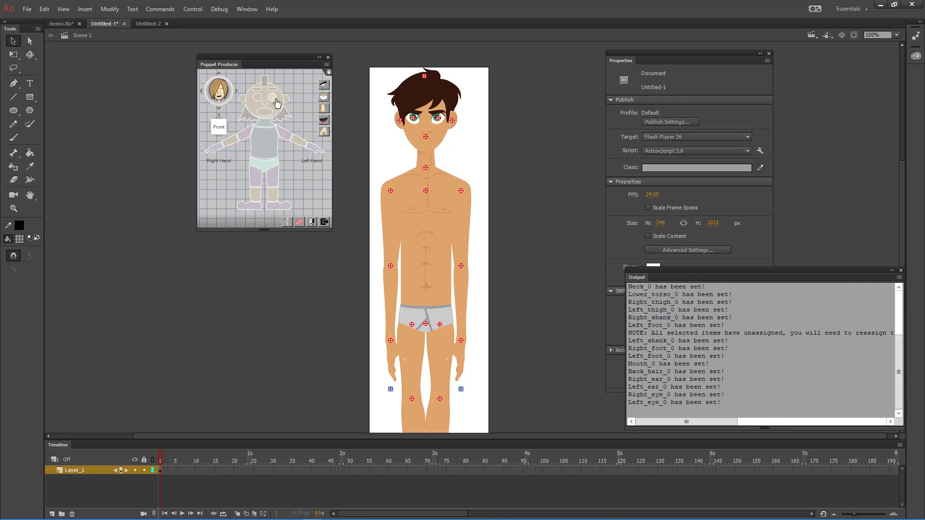
{"action": "left_click", "coordinate": [427, 131]}
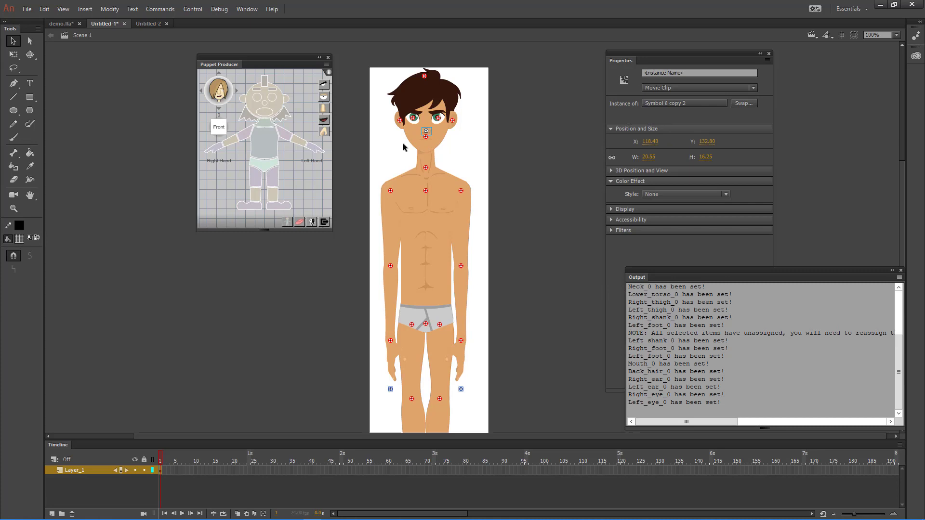
{"action": "left_click", "coordinate": [268, 106]}
Step: Assign the character's front hair and both eyebrows to the matching parts of the puppet template
{"action": "left_click", "coordinate": [429, 102]}
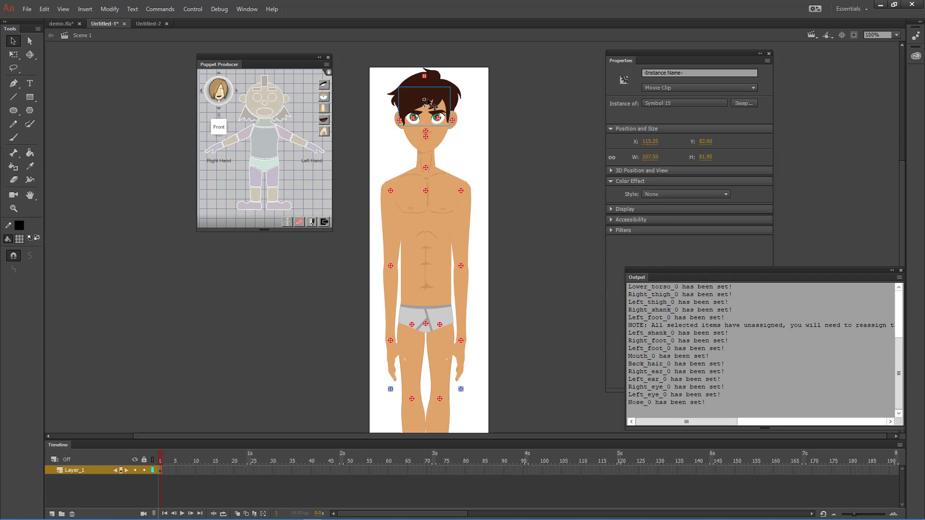
{"action": "left_click", "coordinate": [266, 85]}
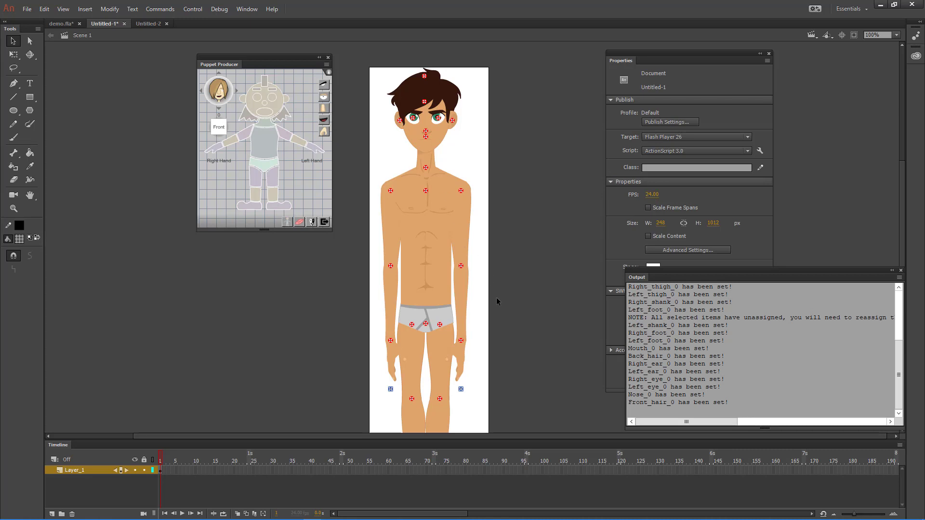
{"action": "mouse_move", "coordinate": [500, 307]}
{"action": "left_mouse_down"}
{"action": "mouse_move", "coordinate": [483, 120]}
{"action": "mouse_move", "coordinate": [486, 341]}
{"action": "mouse_move", "coordinate": [477, 167]}
{"action": "mouse_move", "coordinate": [490, 334]}
{"action": "mouse_move", "coordinate": [483, 221]}
{"action": "mouse_move", "coordinate": [500, 303]}
{"action": "left_mouse_up"}
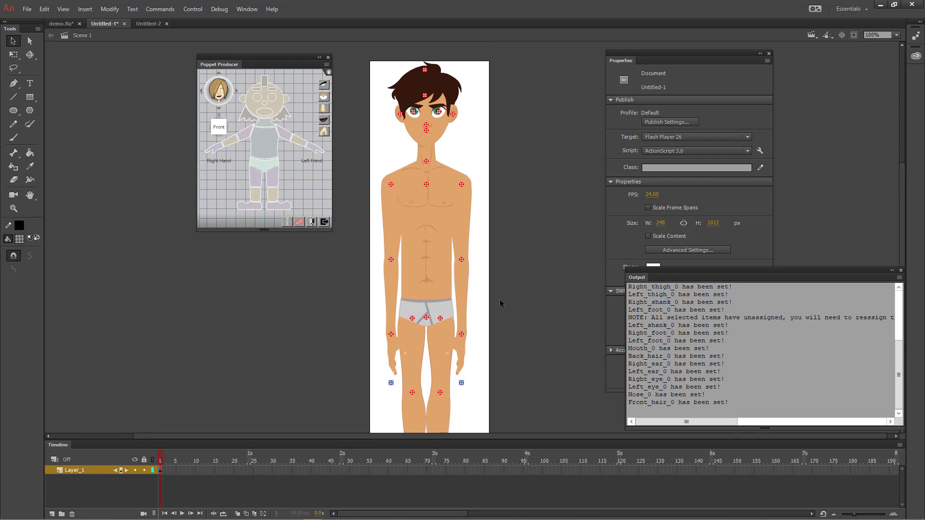
{"action": "left_click", "coordinate": [420, 107]}
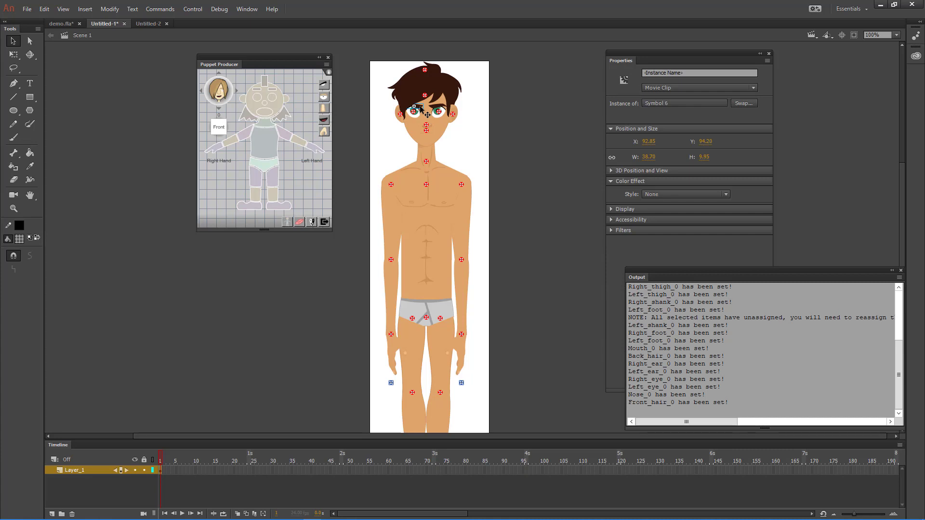
{"action": "left_click", "coordinate": [261, 93]}
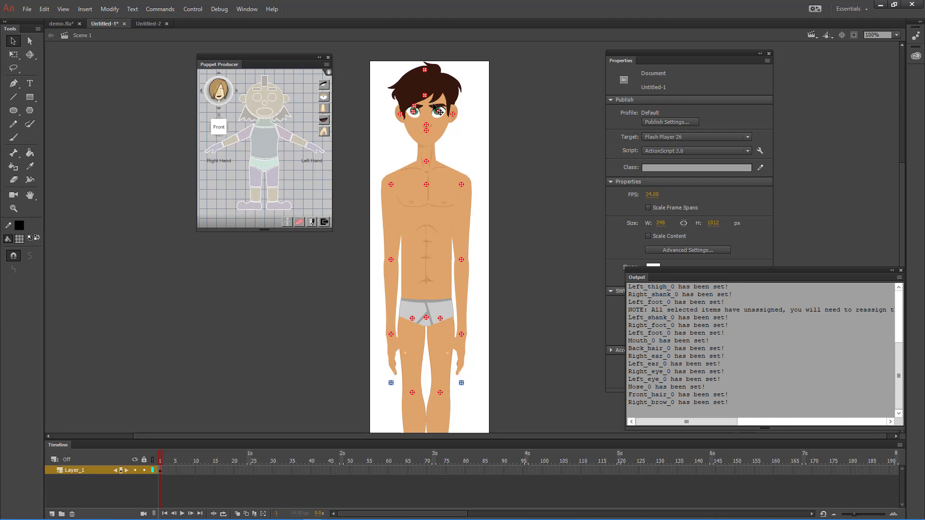
{"action": "left_click", "coordinate": [272, 99]}
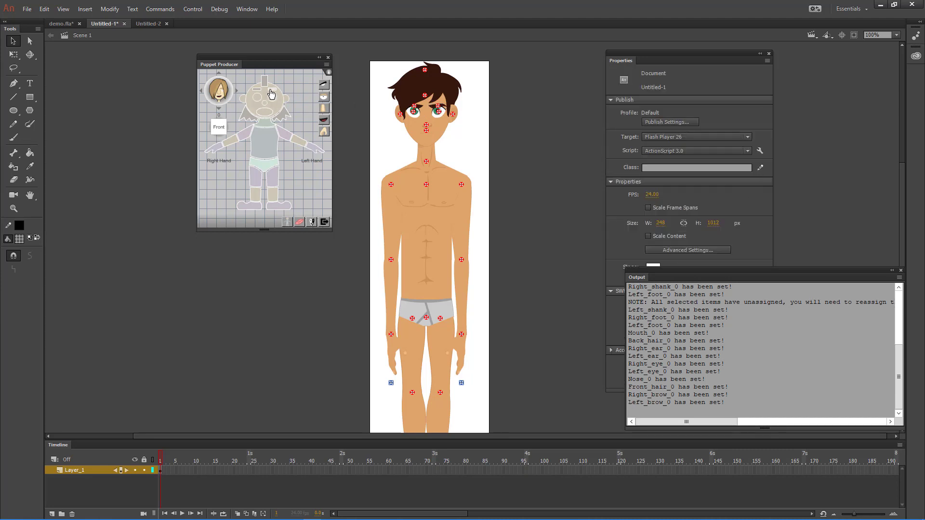
Step: Open the character's right eyebrow symbol for editing in place
{"action": "left_click_drag", "start_coordinate": [523, 235], "coordinate": [496, 276]}
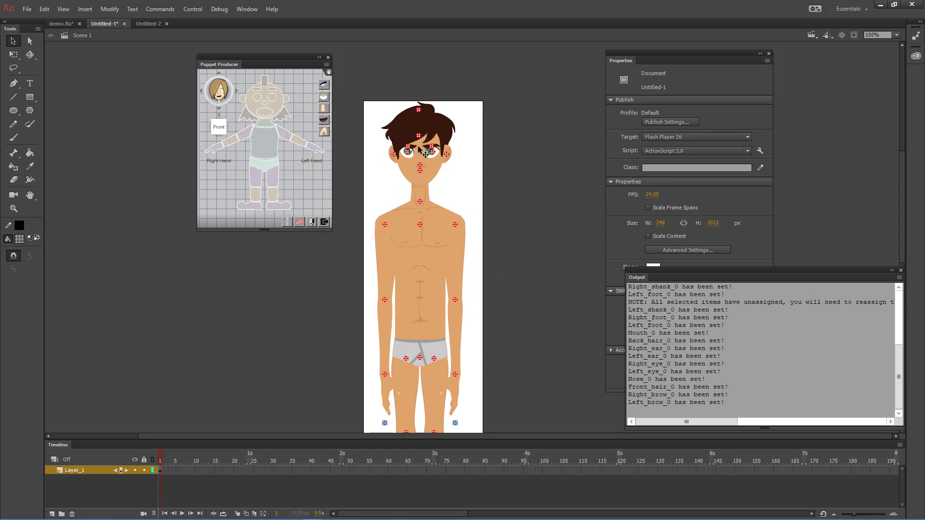
{"action": "key", "text": "ctrl+equal"}
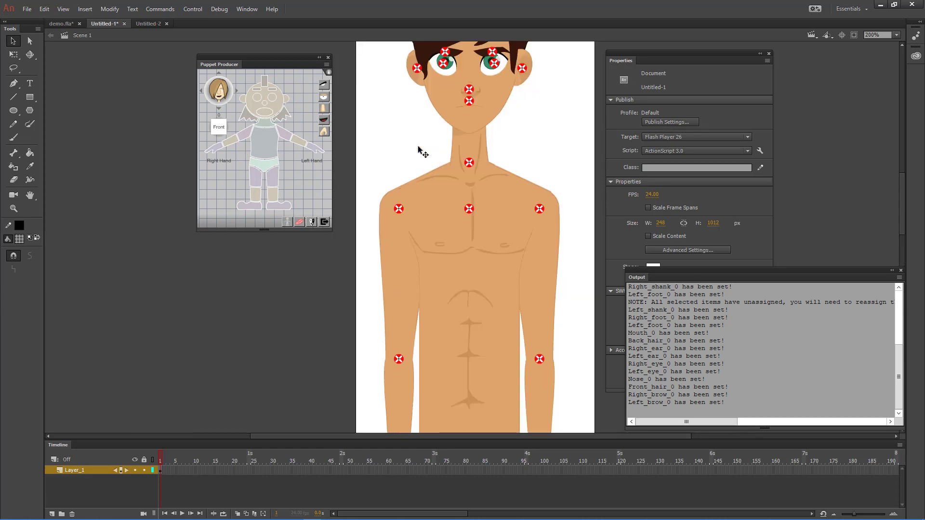
{"action": "left_click_drag", "start_coordinate": [520, 132], "coordinate": [499, 280]}
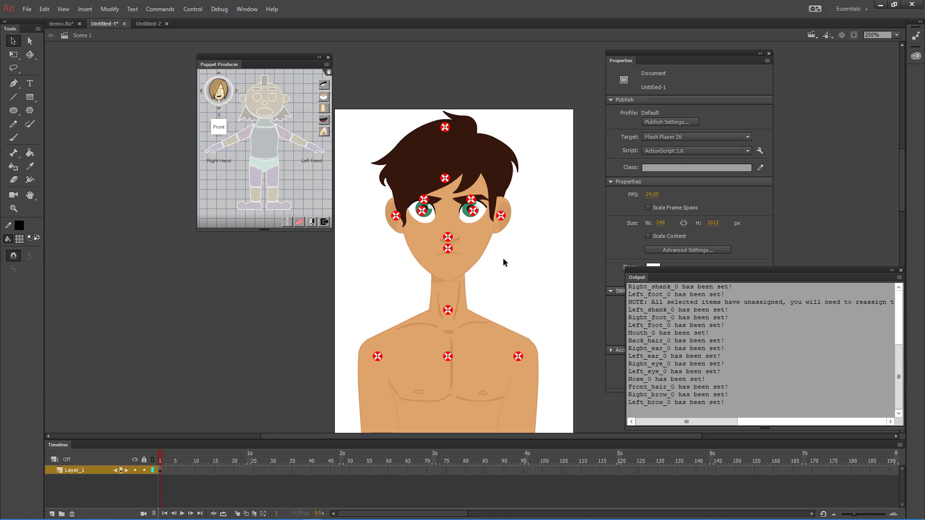
{"action": "left_click", "coordinate": [439, 203]}
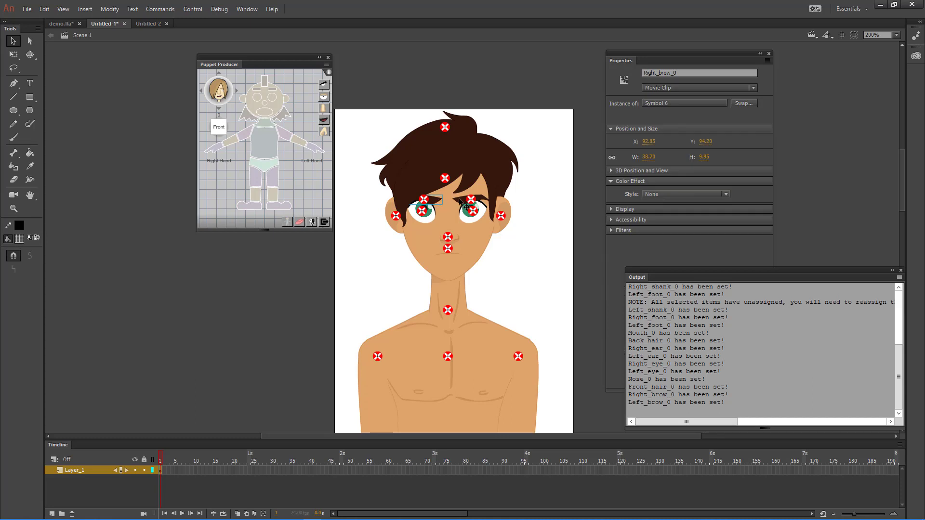
{"action": "left_click", "coordinate": [460, 201]}
{"action": "left_click", "coordinate": [439, 203]}
{"action": "double_click", "coordinate": [436, 202]}
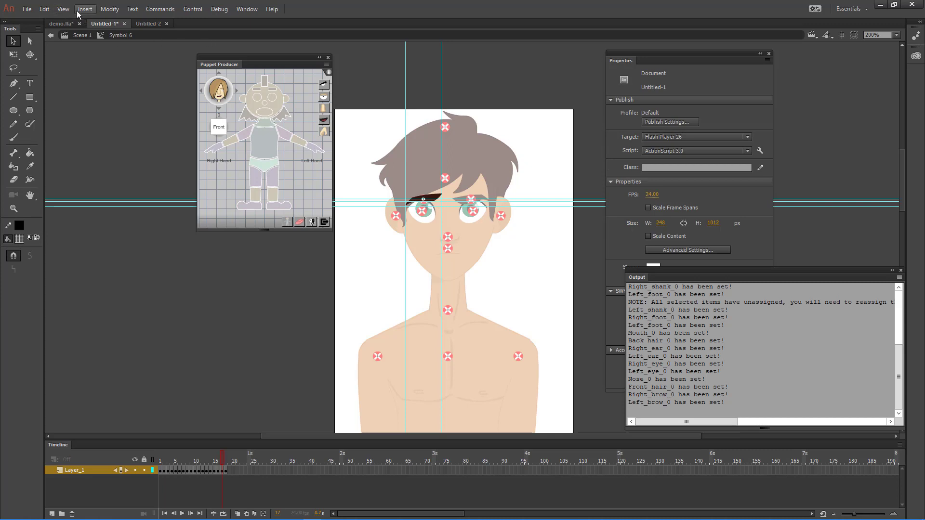
Step: Hide the guides around the right eyebrow
{"action": "left_click", "coordinate": [63, 9]}
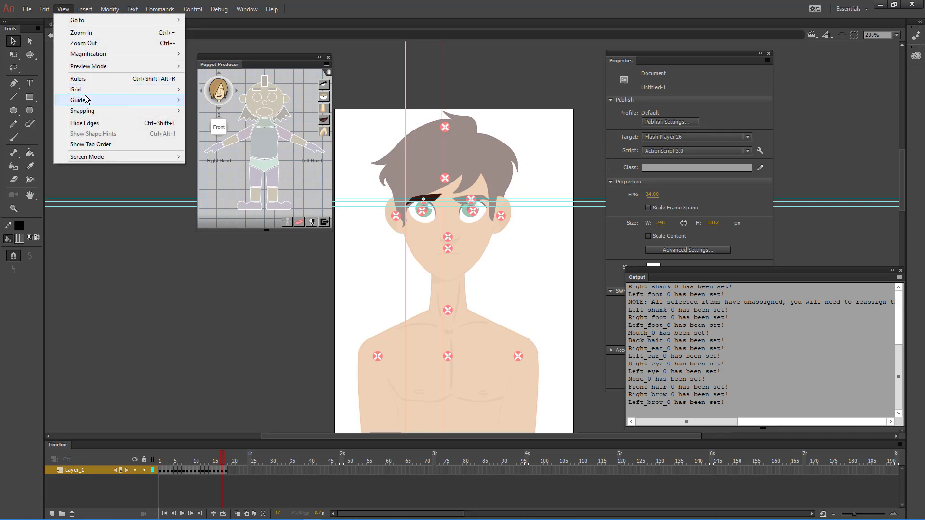
{"action": "mouse_move", "coordinate": [87, 100]}
{"action": "left_click", "coordinate": [207, 100]}
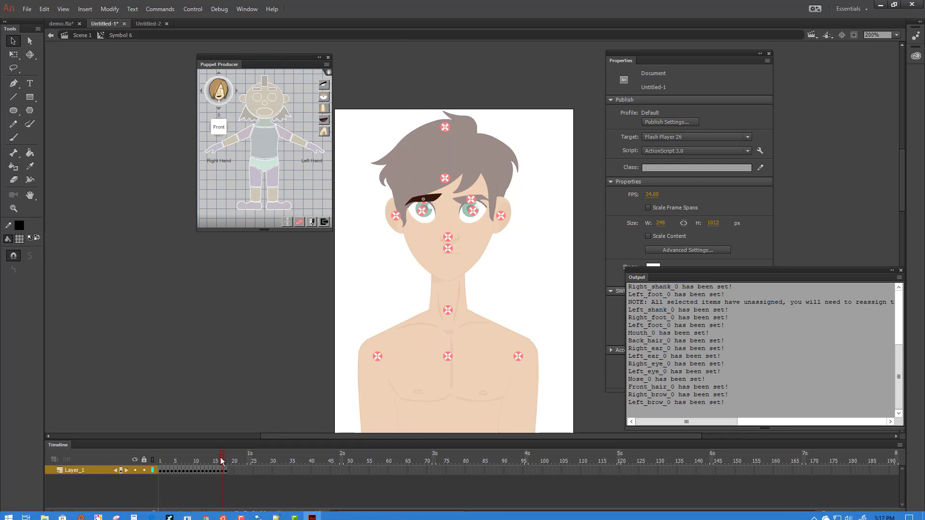
Step: Inspect the right eyebrow's poses on frames 18, 17, 16, 15 and 14, and return to frame 1
{"action": "mouse_move", "coordinate": [221, 458]}
{"action": "left_mouse_down"}
{"action": "mouse_move", "coordinate": [149, 461]}
{"action": "mouse_move", "coordinate": [227, 464]}
{"action": "left_mouse_up"}
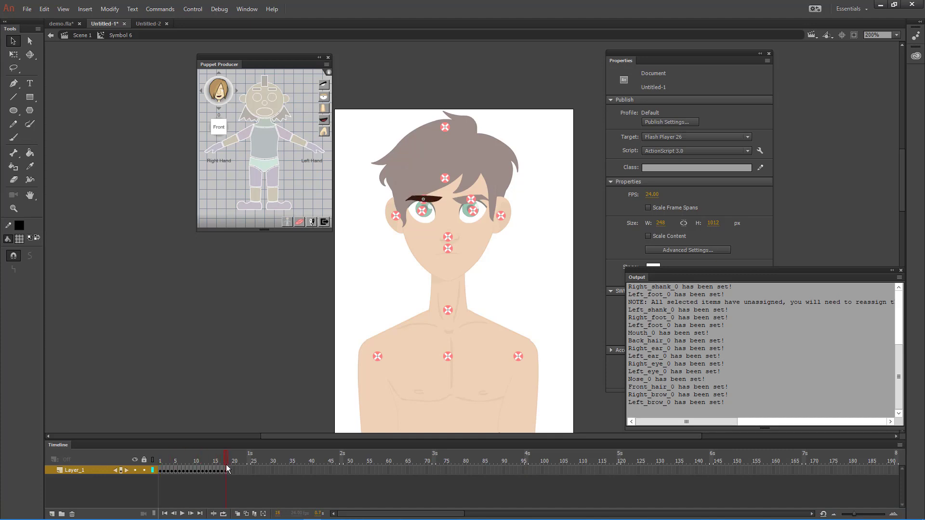
{"action": "left_click", "coordinate": [431, 200]}
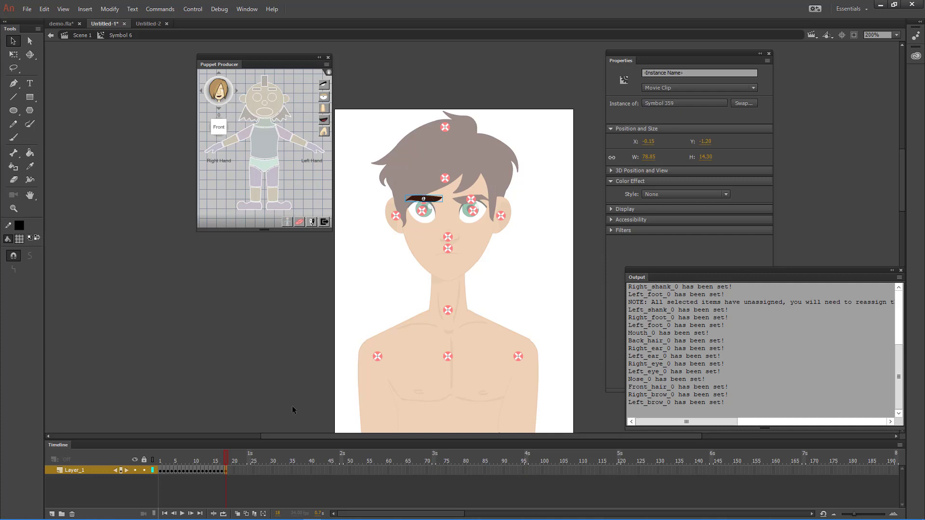
{"action": "left_click", "coordinate": [223, 471]}
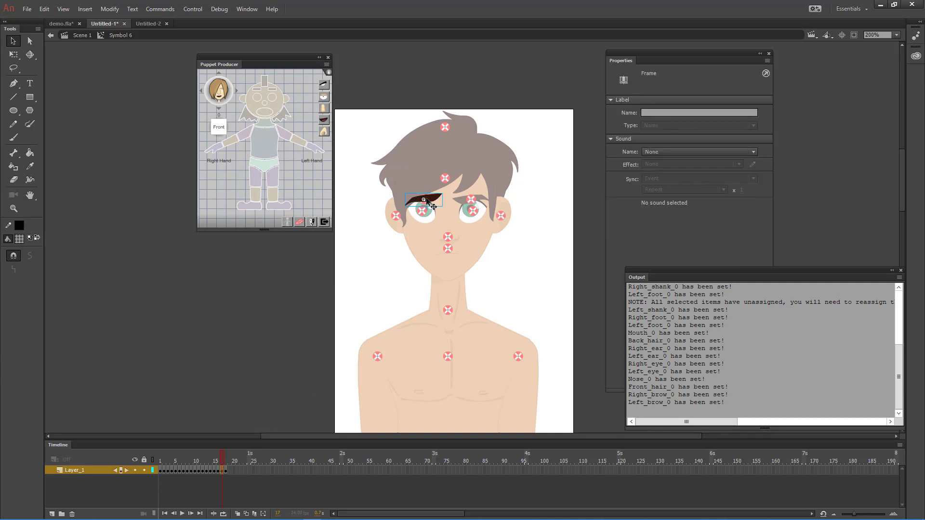
{"action": "left_click", "coordinate": [432, 203]}
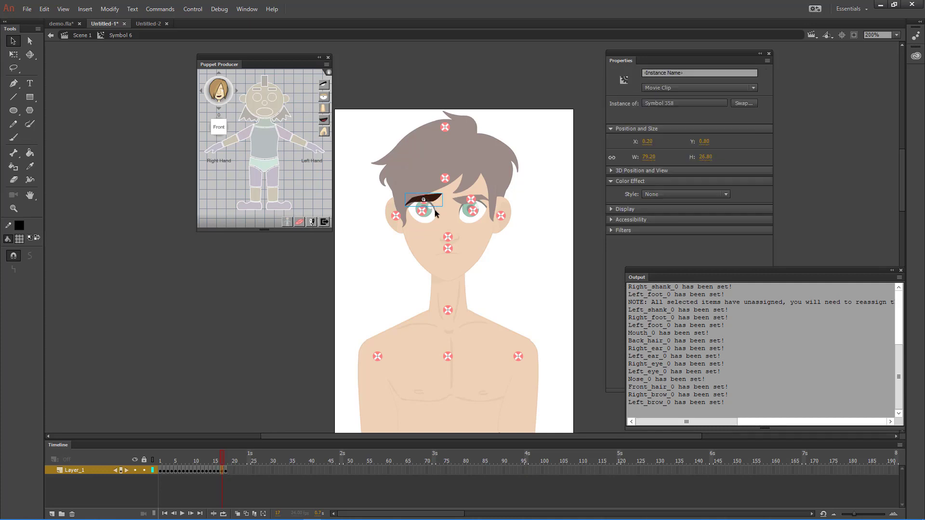
{"action": "left_click", "coordinate": [219, 471]}
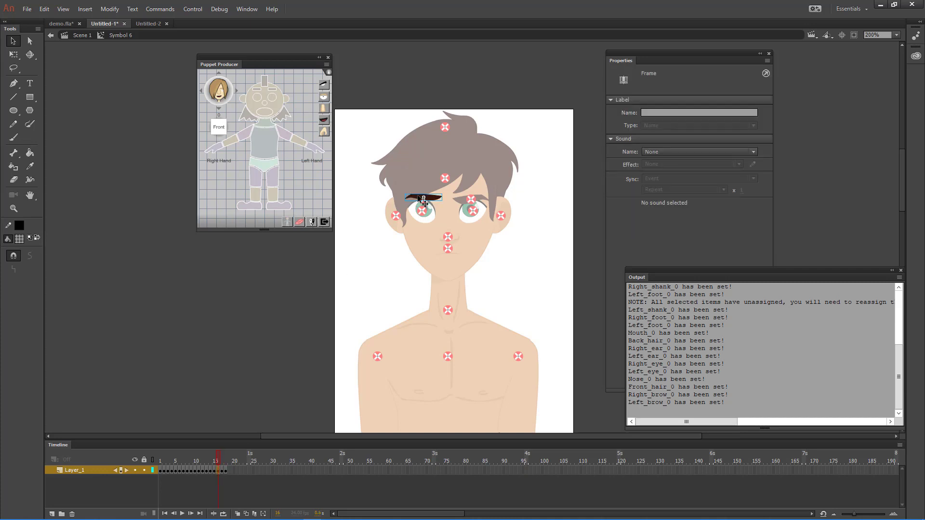
{"action": "left_click", "coordinate": [424, 202]}
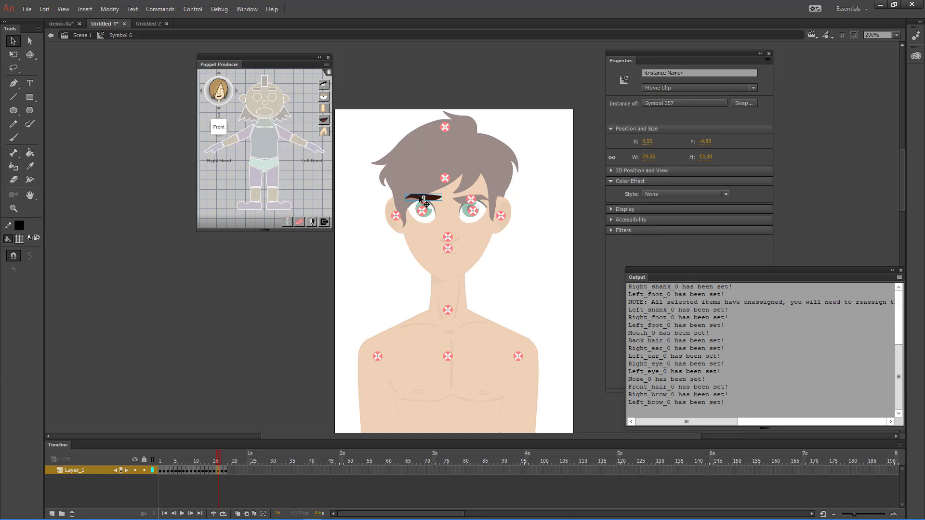
{"action": "left_click", "coordinate": [215, 471]}
{"action": "left_click", "coordinate": [423, 198]}
{"action": "left_click", "coordinate": [209, 471]}
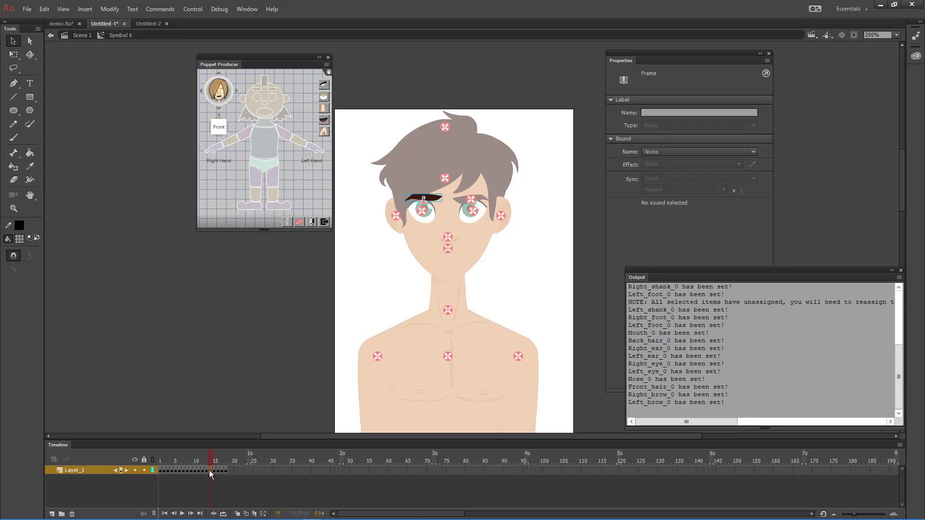
{"action": "left_click", "coordinate": [438, 199]}
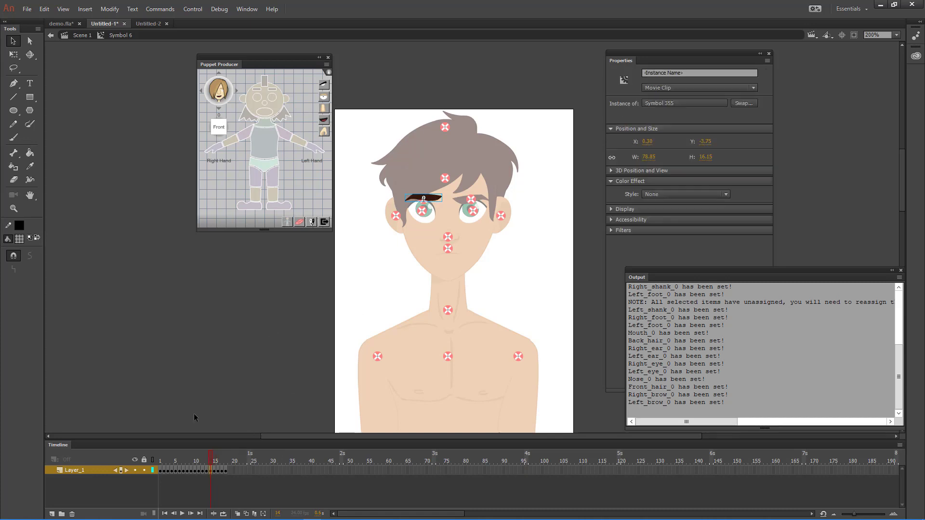
{"action": "left_click_drag", "start_coordinate": [207, 459], "coordinate": [157, 461]}
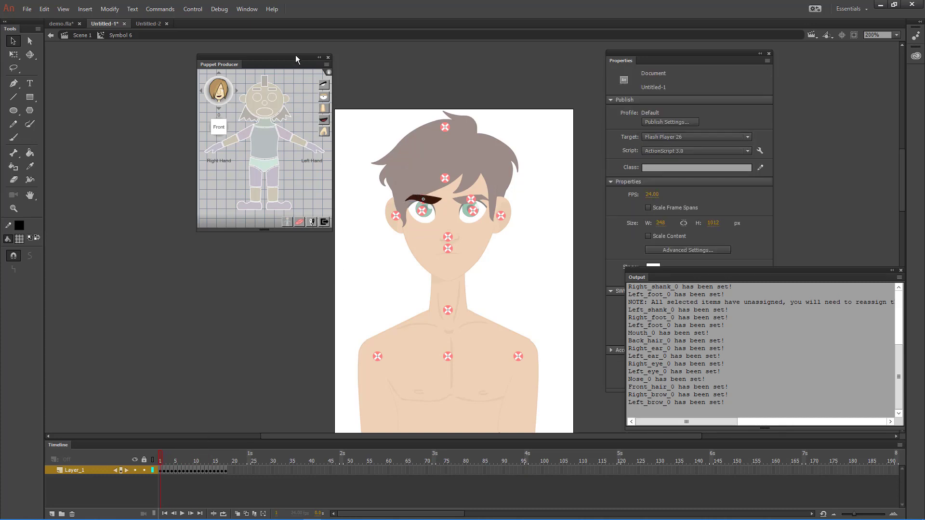
Step: Review the Puppet Producer expression lists for the eyebrows, eyes, nose, mouth and hands
{"action": "left_click_drag", "start_coordinate": [297, 60], "coordinate": [257, 58]}
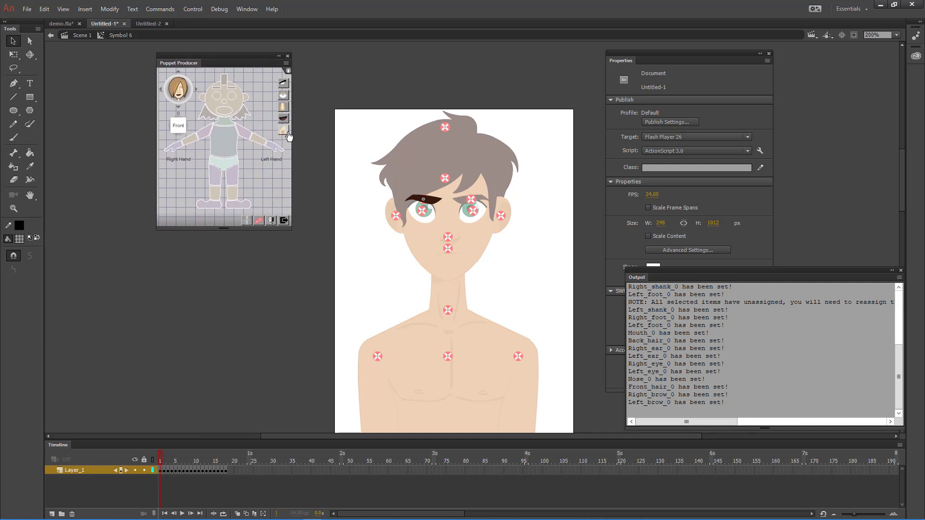
{"action": "left_click", "coordinate": [283, 84]}
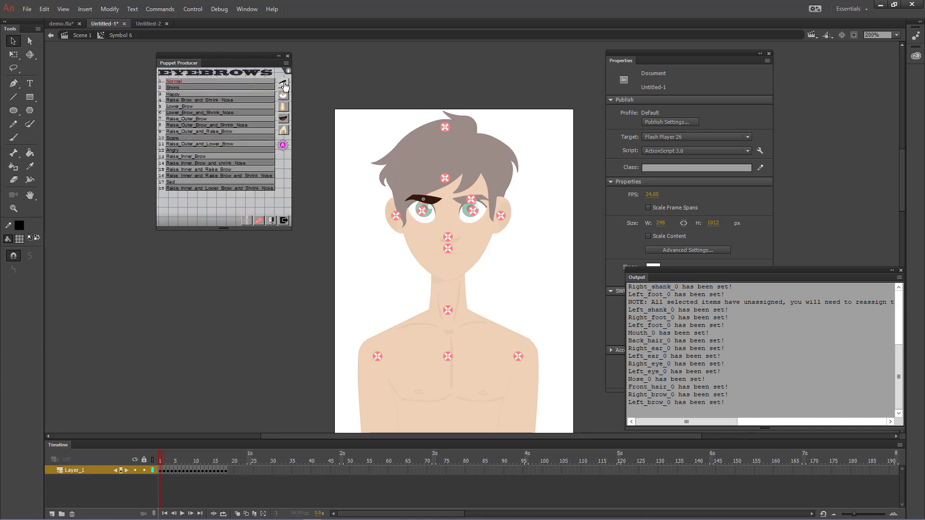
{"action": "left_click", "coordinate": [284, 96]}
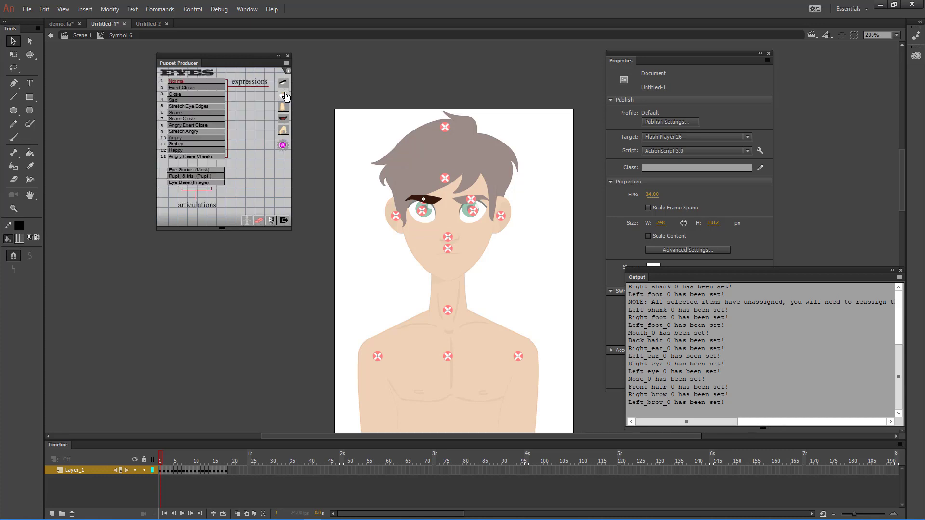
{"action": "left_click", "coordinate": [284, 107]}
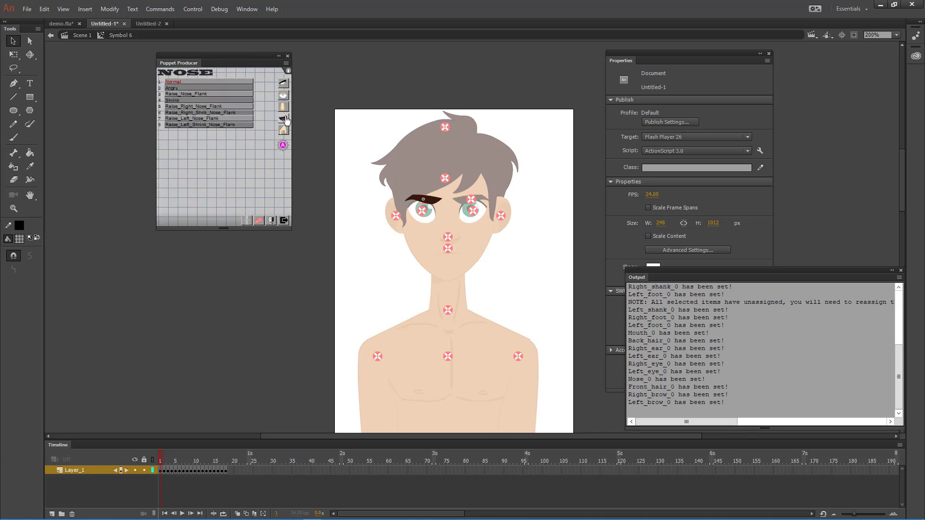
{"action": "left_click", "coordinate": [285, 119]}
{"action": "left_click", "coordinate": [286, 131]}
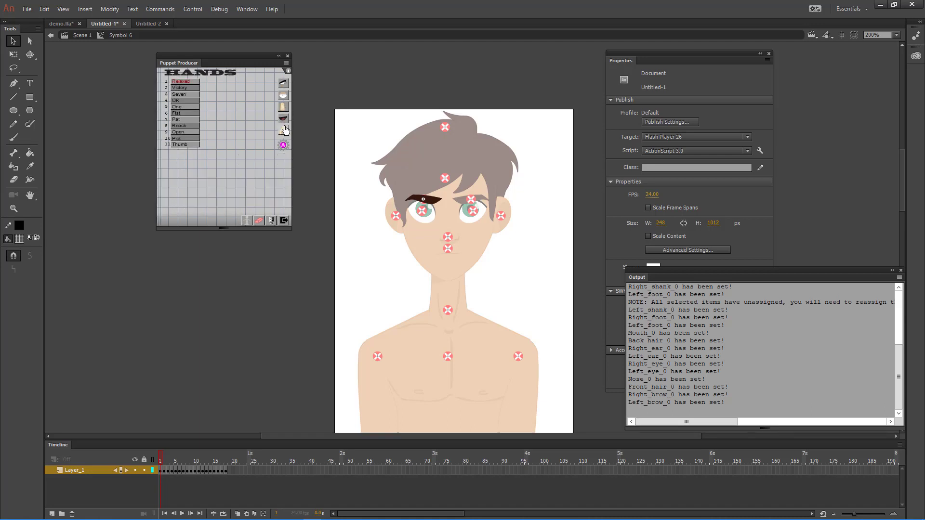
Step: Assign the Normal eyebrow expression to the brow artwork on frame 1 and check its instance name
{"action": "left_click", "coordinate": [284, 86]}
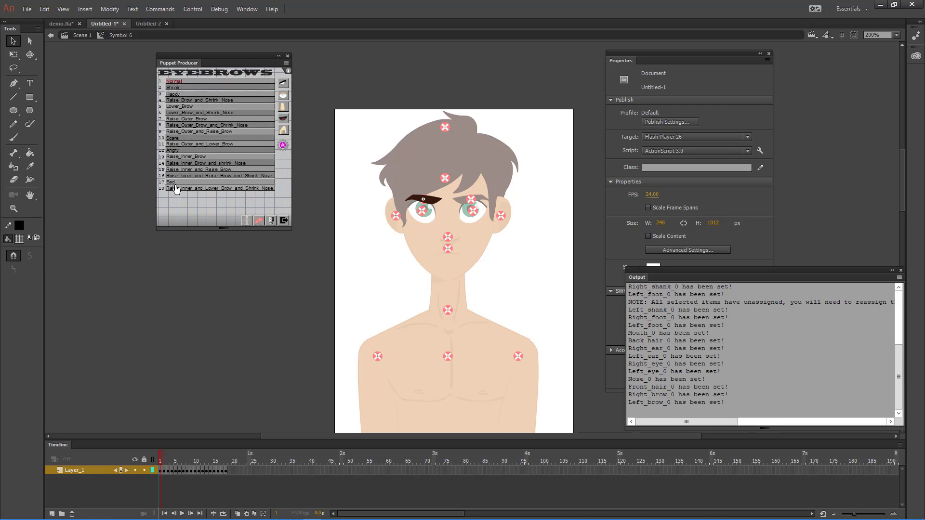
{"action": "left_click", "coordinate": [428, 205]}
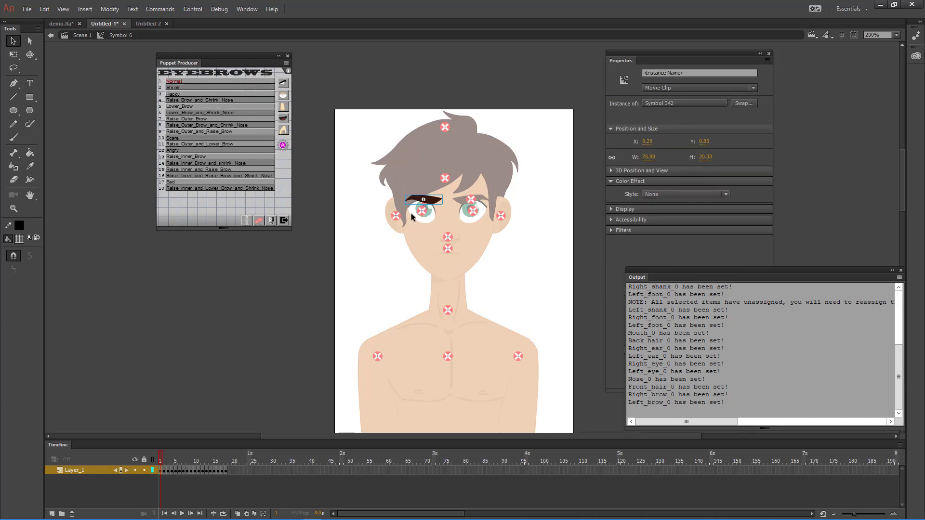
{"action": "left_click", "coordinate": [176, 82]}
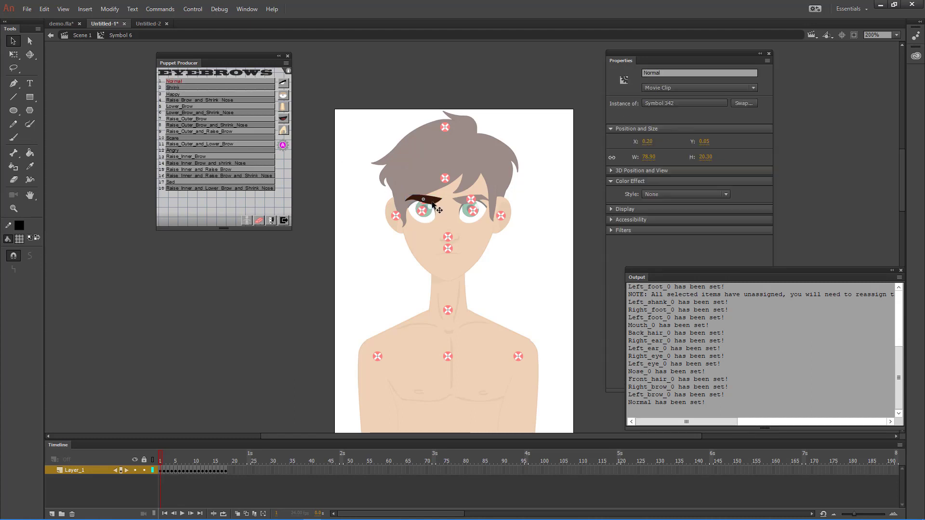
{"action": "left_click", "coordinate": [644, 73]}
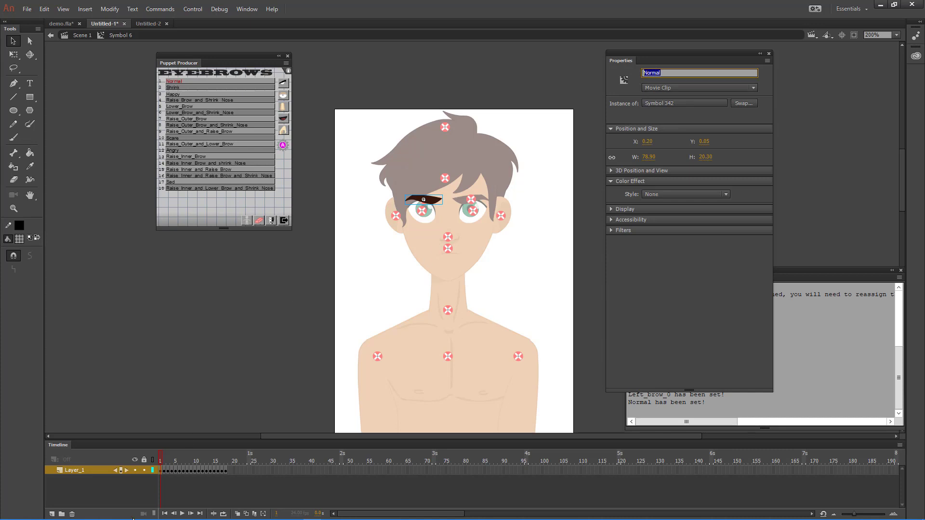
Step: Assign the Shrink eyebrow expression to the brow artwork on frame 2 and check its instance name
{"action": "left_click", "coordinate": [165, 470]}
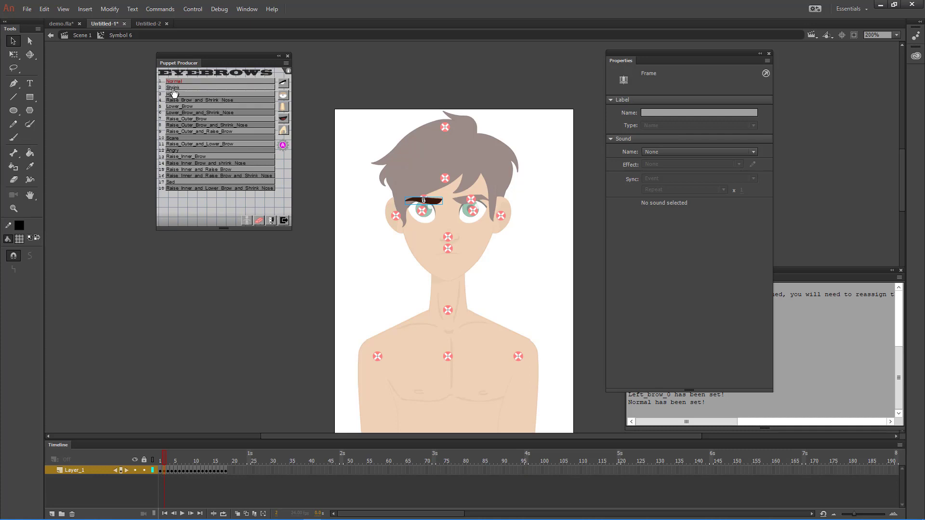
{"action": "left_click", "coordinate": [436, 205]}
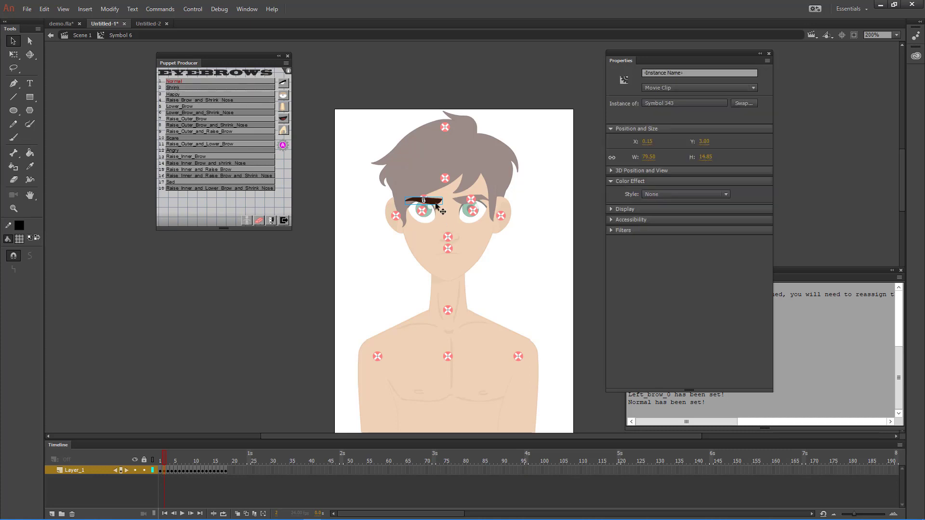
{"action": "left_click", "coordinate": [188, 88]}
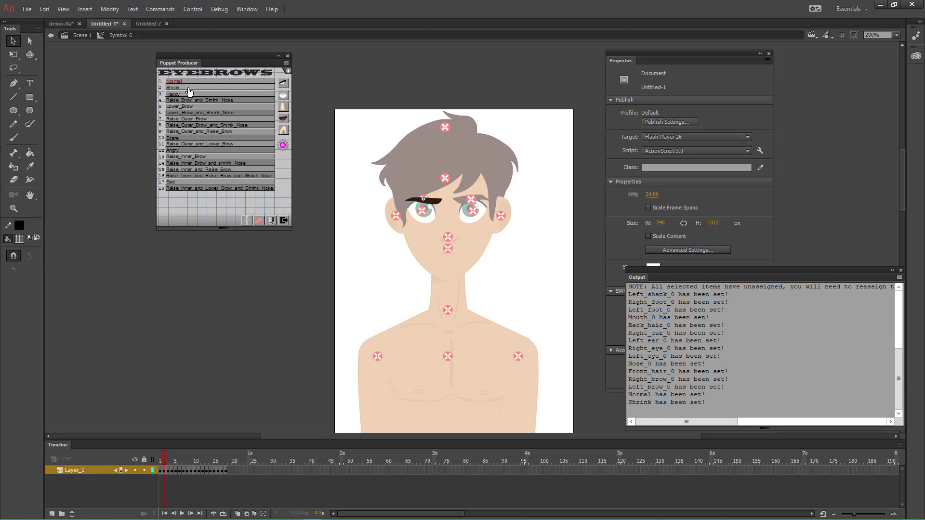
{"action": "left_click", "coordinate": [429, 204]}
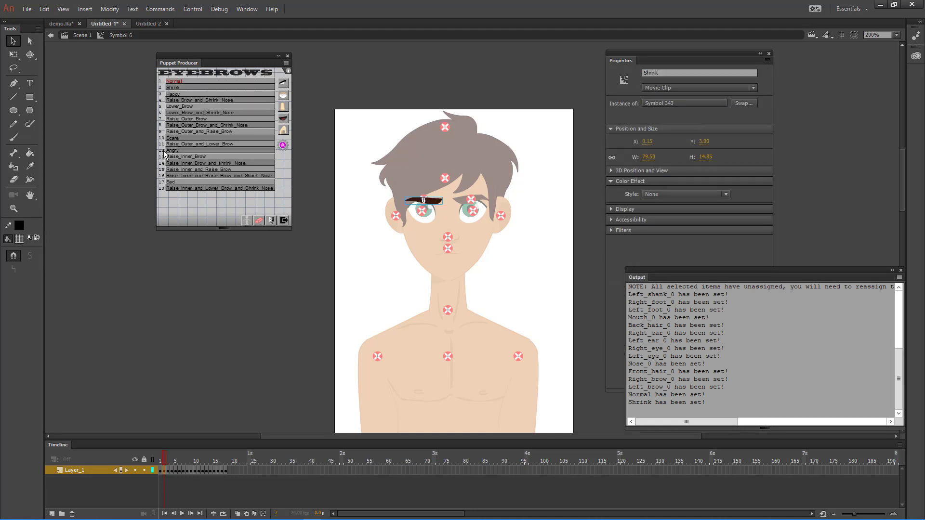
Step: Assign the Angry eyebrow expression to the brow artwork on frame 12 and check its instance name
{"action": "left_click", "coordinate": [206, 470]}
{"action": "left_click", "coordinate": [203, 470]}
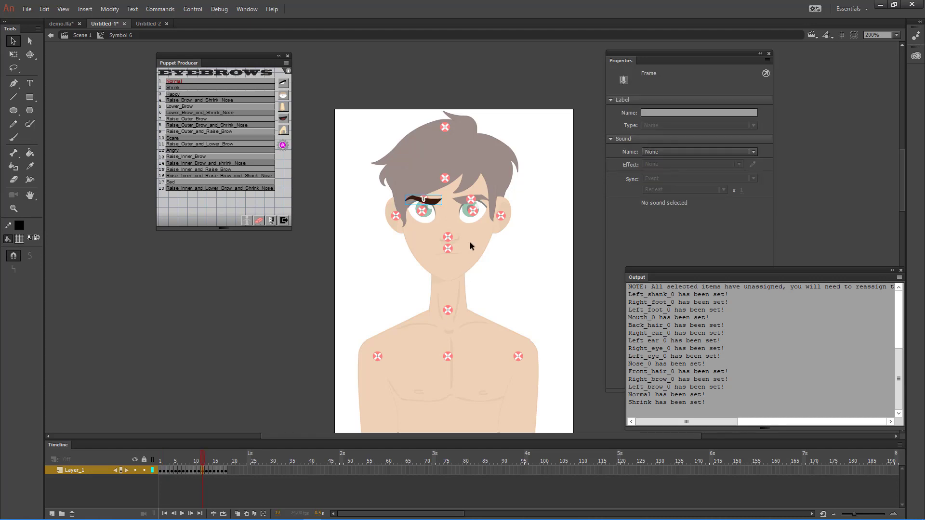
{"action": "left_click", "coordinate": [434, 203]}
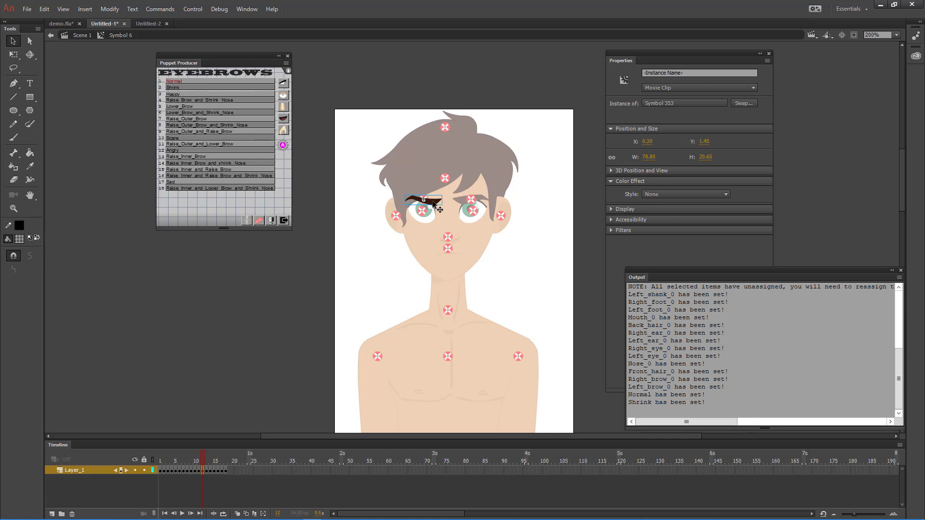
{"action": "left_click", "coordinate": [178, 151]}
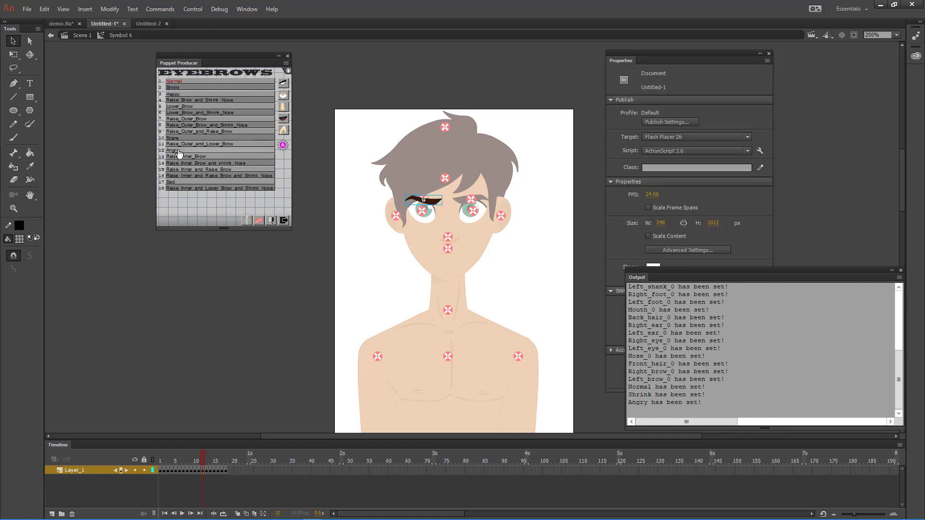
{"action": "left_click", "coordinate": [431, 206]}
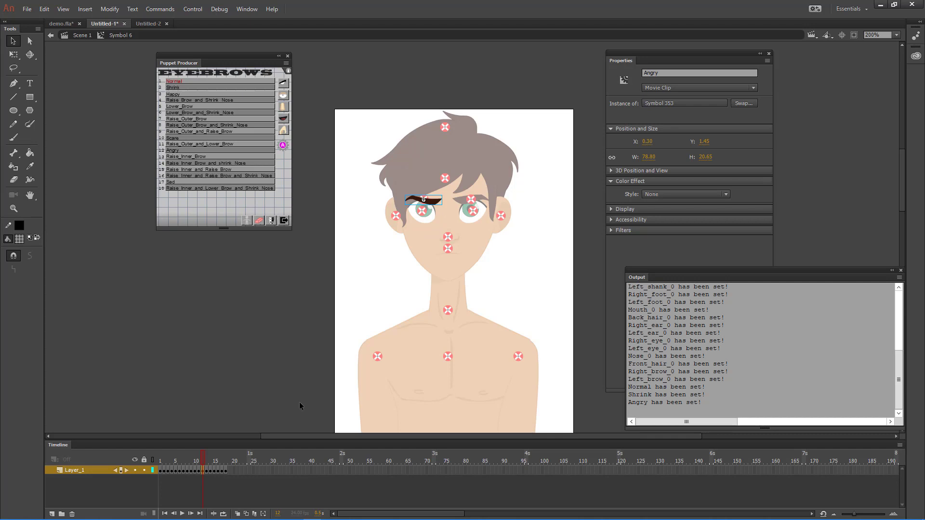
Step: Turn on Edit Multiple Frames for the right eyebrow and extend its range across frames 1 to 18
{"action": "left_click", "coordinate": [157, 462]}
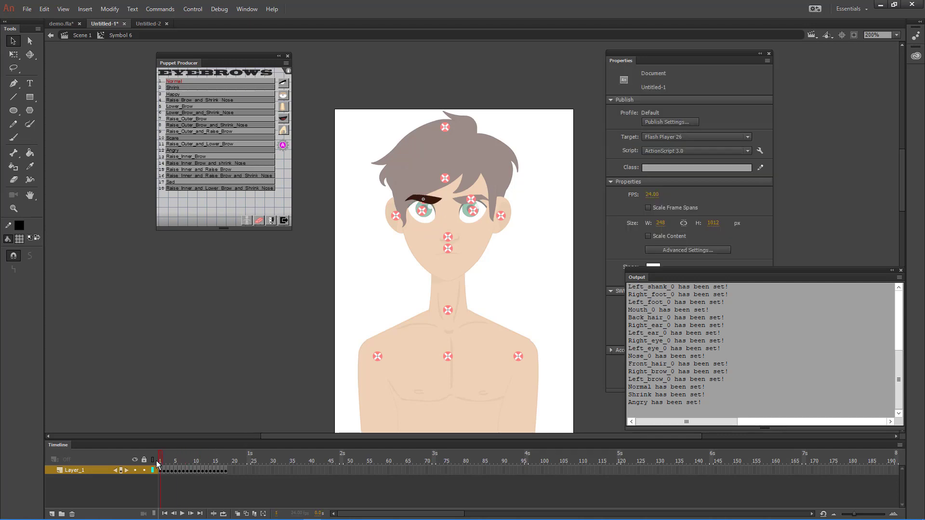
{"action": "mouse_move", "coordinate": [258, 516]}
{"action": "left_click_drag", "start_coordinate": [169, 457], "coordinate": [227, 458]}
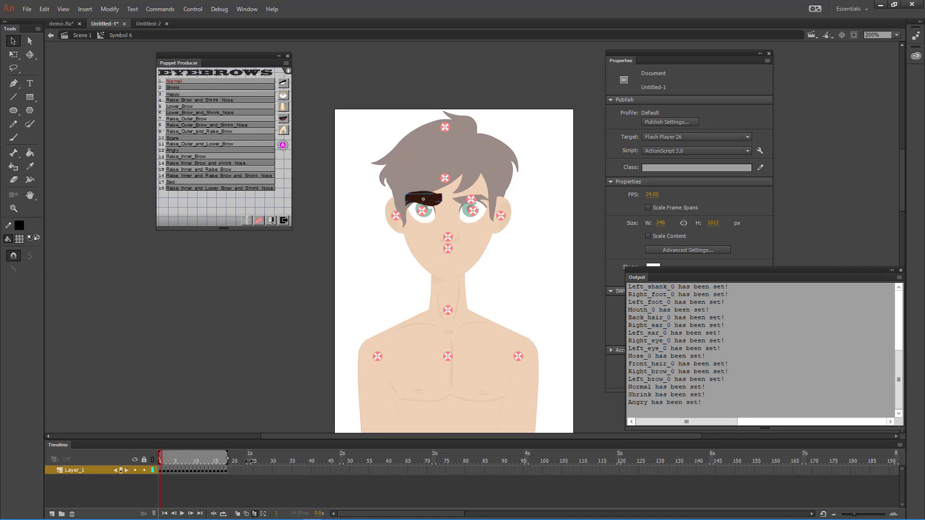
Step: Break apart the right eyebrow artwork across all 18 frames and turn off Edit Multiple Frames
{"action": "left_click_drag", "start_coordinate": [457, 189], "coordinate": [395, 235]}
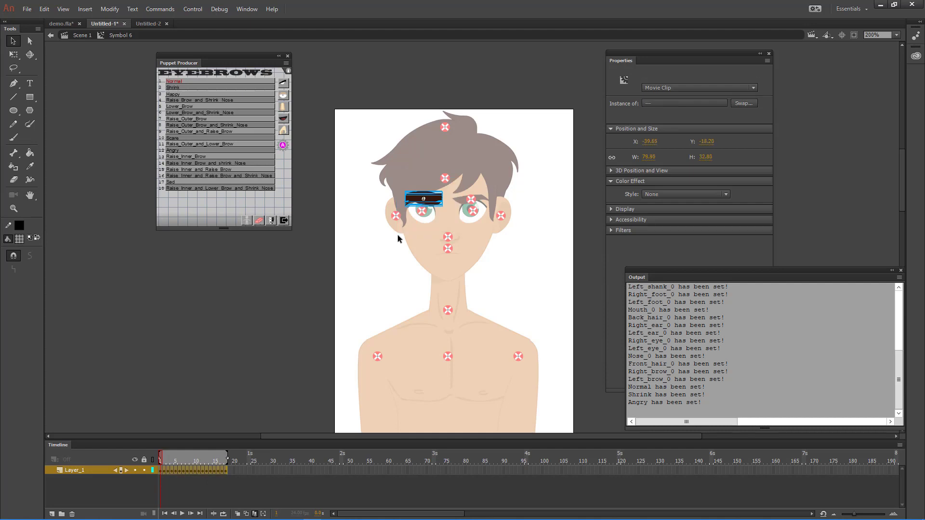
{"action": "key", "text": "ctrl+b"}
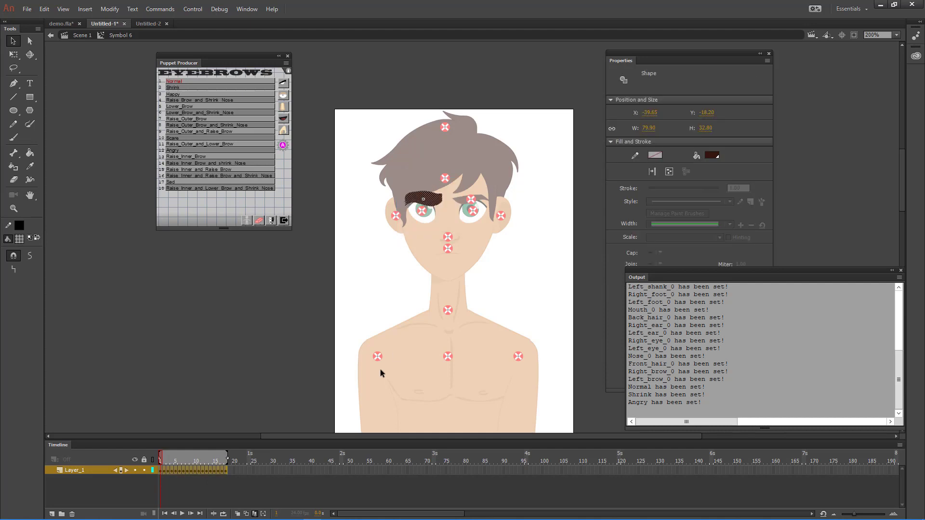
{"action": "left_click", "coordinate": [254, 514]}
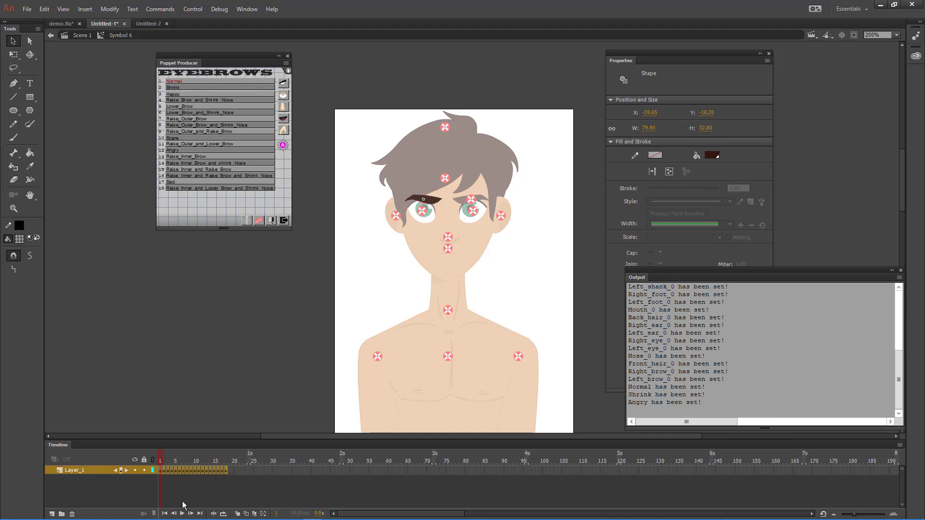
Step: Check the broken-apart eyebrow shapes on frames 2 and 4 and return to frame 1
{"action": "left_click", "coordinate": [161, 476]}
{"action": "left_click", "coordinate": [163, 471]}
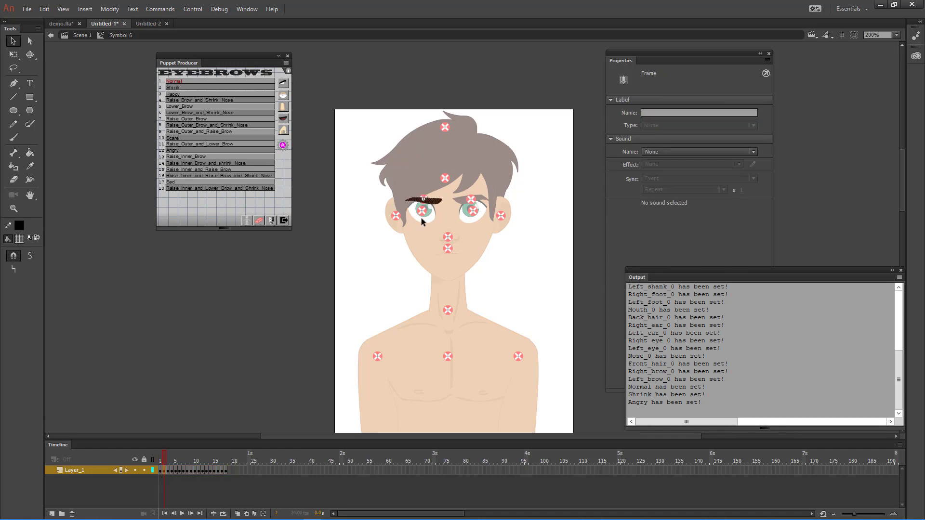
{"action": "left_click", "coordinate": [426, 186]}
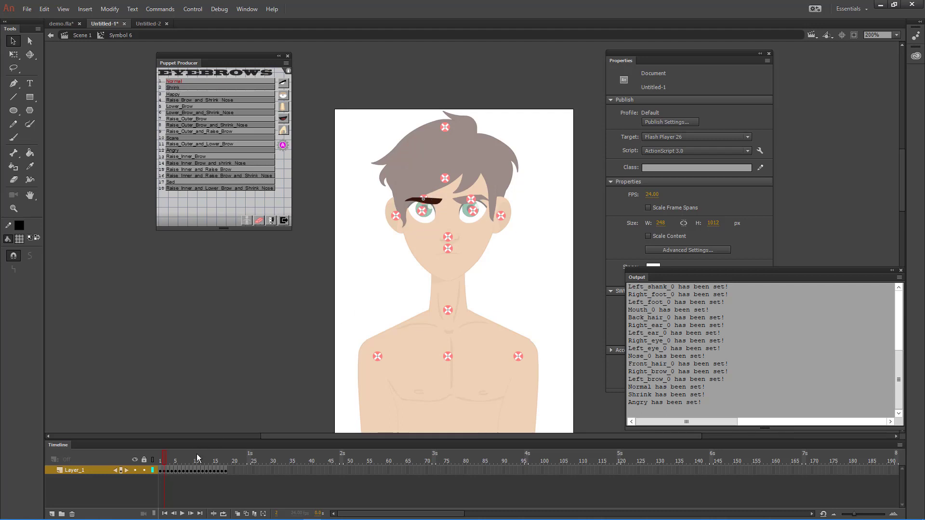
{"action": "left_click", "coordinate": [173, 471]}
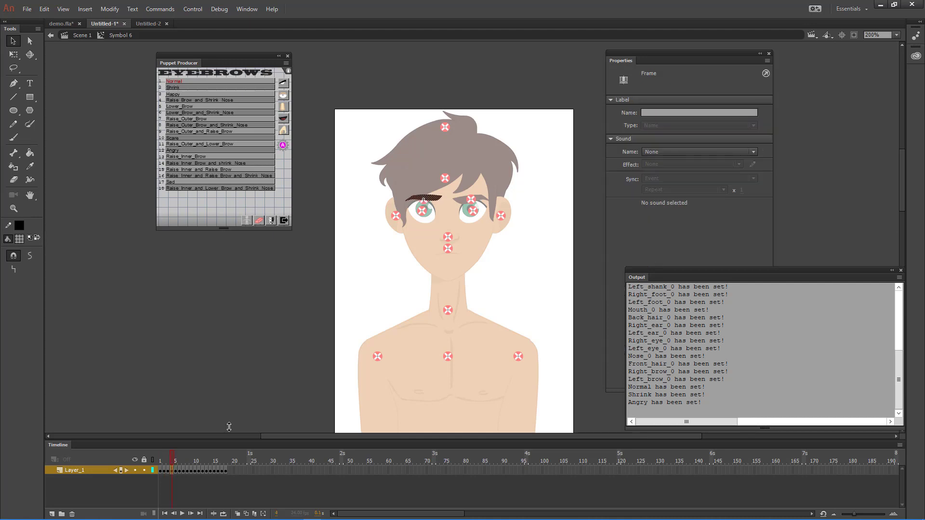
{"action": "left_click", "coordinate": [403, 173]}
{"action": "left_click", "coordinate": [436, 203]}
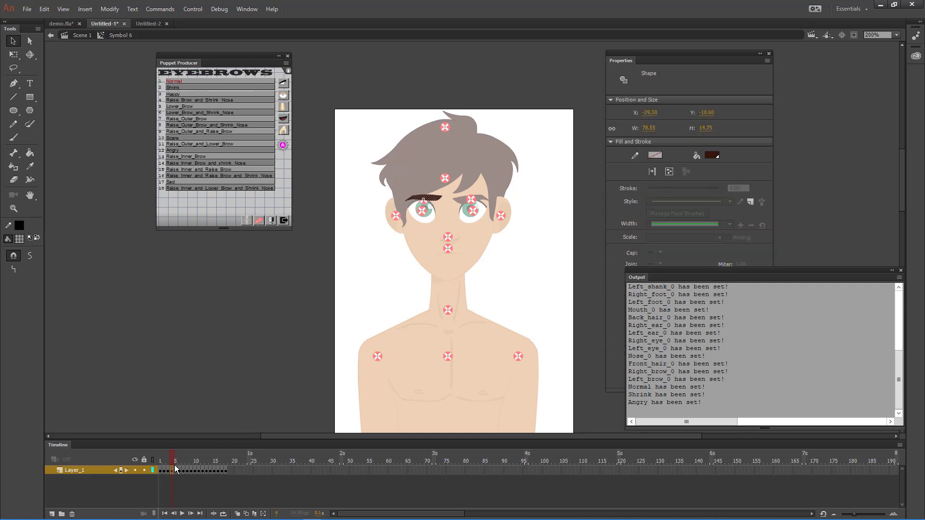
{"action": "left_click", "coordinate": [156, 461]}
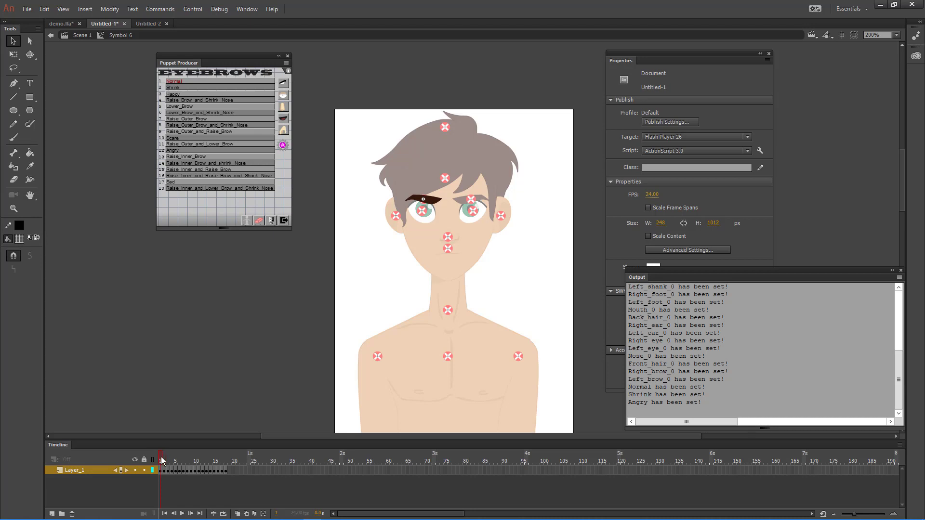
Step: Auto-assign all the eyebrow expressions to the brow artwork on frames 1 to 18 and check the instance name on frame 18
{"action": "left_click_drag", "start_coordinate": [155, 457], "coordinate": [239, 465]}
{"action": "left_click", "coordinate": [116, 470]}
{"action": "left_click", "coordinate": [283, 146]}
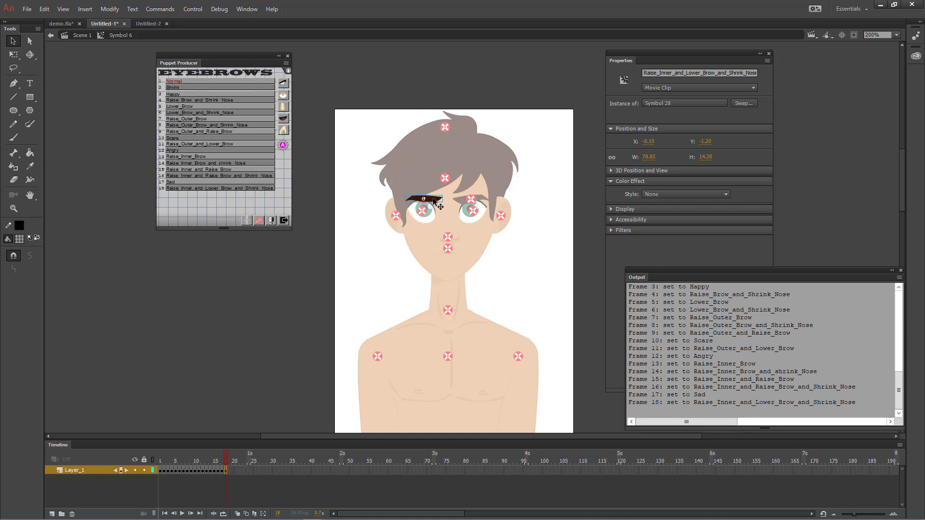
{"action": "left_click", "coordinate": [644, 73]}
{"action": "left_click_drag", "start_coordinate": [644, 74], "coordinate": [765, 76]}
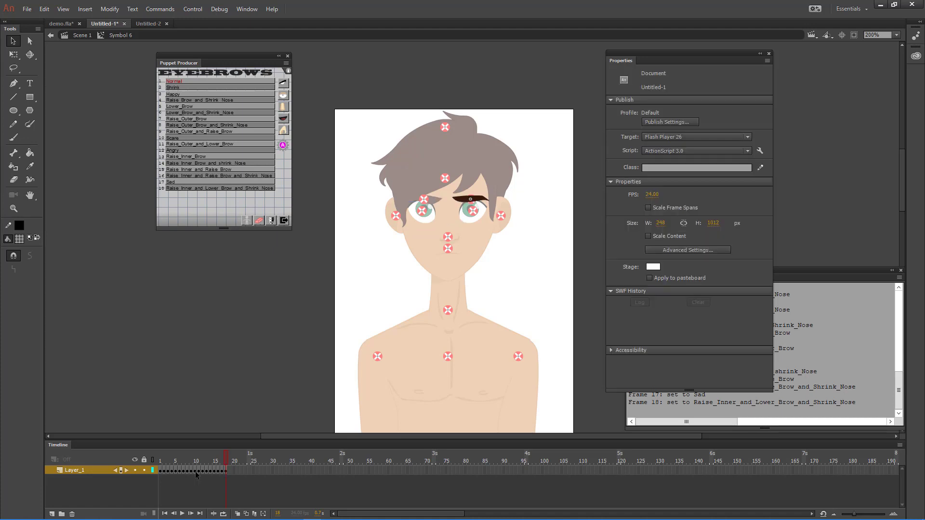
Step: Review frame 10 inside the left eyebrow symbol and return to Scene 1
{"action": "left_click", "coordinate": [195, 471]}
{"action": "left_click", "coordinate": [380, 271]}
{"action": "double_click", "coordinate": [379, 225]}
Step: Duplicate the right eyebrow, place the copy beside the head, flip it horizontally and delete it
{"action": "left_click", "coordinate": [436, 203]}
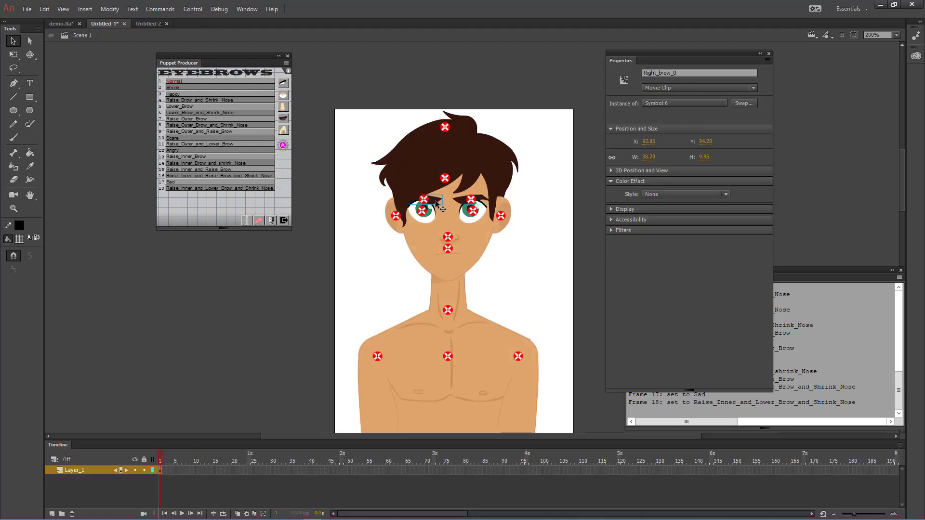
{"action": "key", "text": "ctrl+d"}
{"action": "left_click_drag", "start_coordinate": [436, 204], "coordinate": [356, 203]}
{"action": "left_click", "coordinate": [110, 9]}
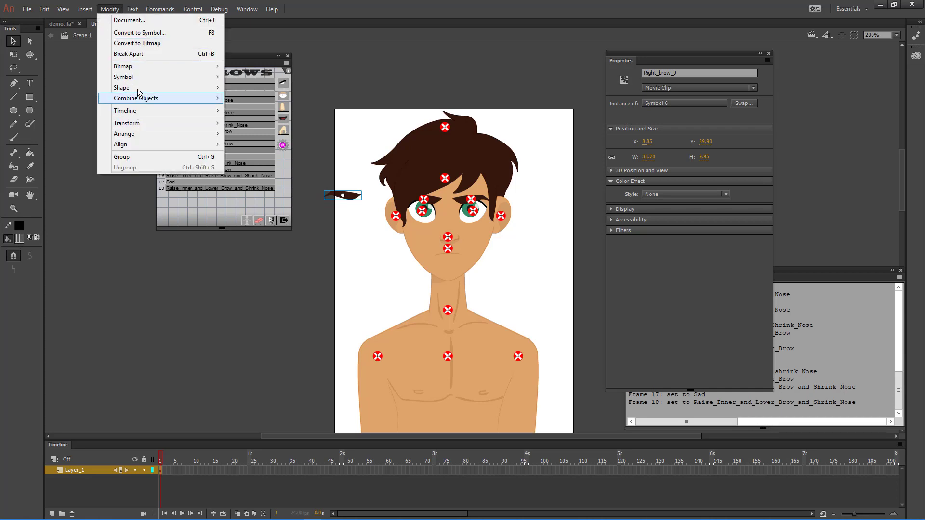
{"action": "mouse_move", "coordinate": [140, 124]}
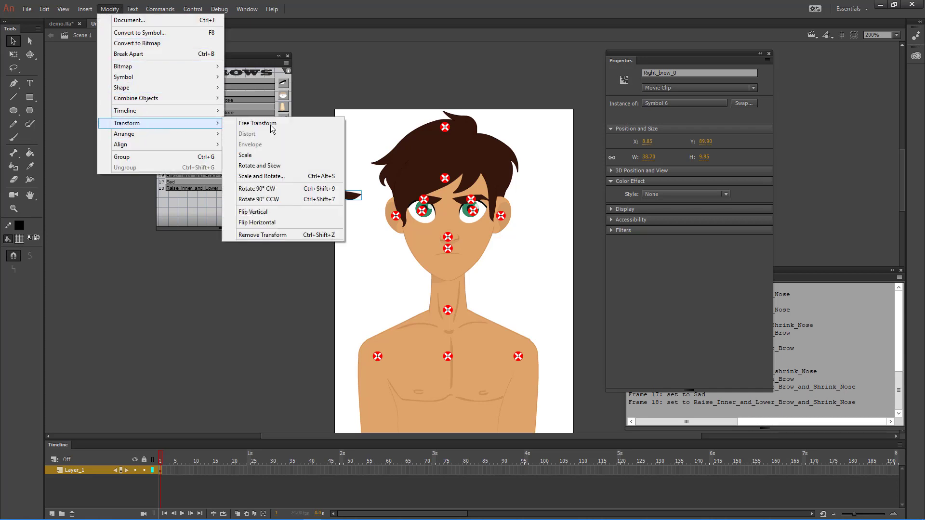
{"action": "left_click", "coordinate": [279, 222]}
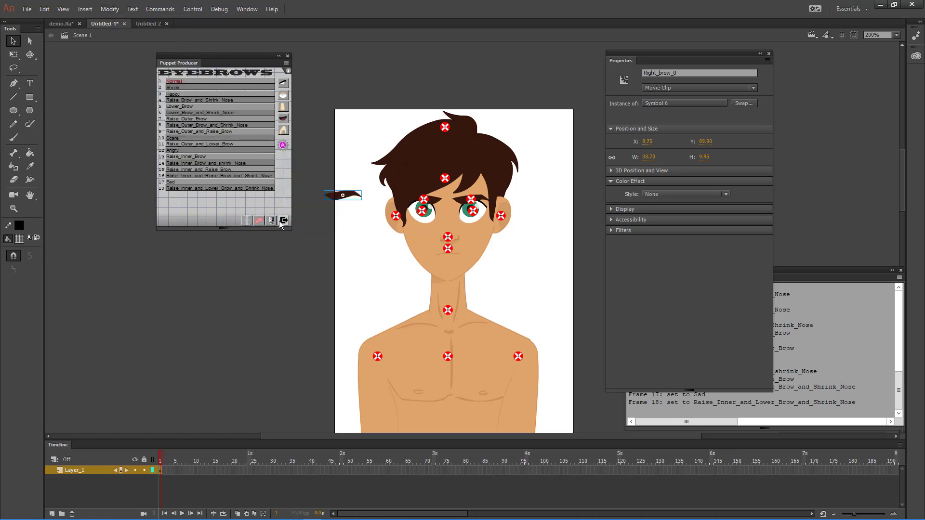
{"action": "left_click_drag", "start_coordinate": [354, 196], "coordinate": [336, 263]}
{"action": "key", "text": "Delete"}
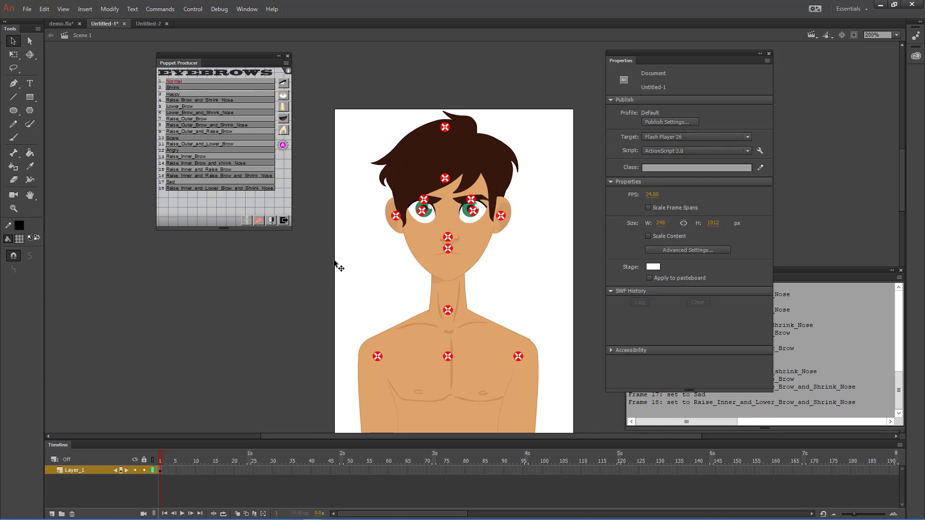
Step: Compare the instance names and symbols of the right and left eyebrows
{"action": "left_click_drag", "start_coordinate": [485, 238], "coordinate": [471, 170]}
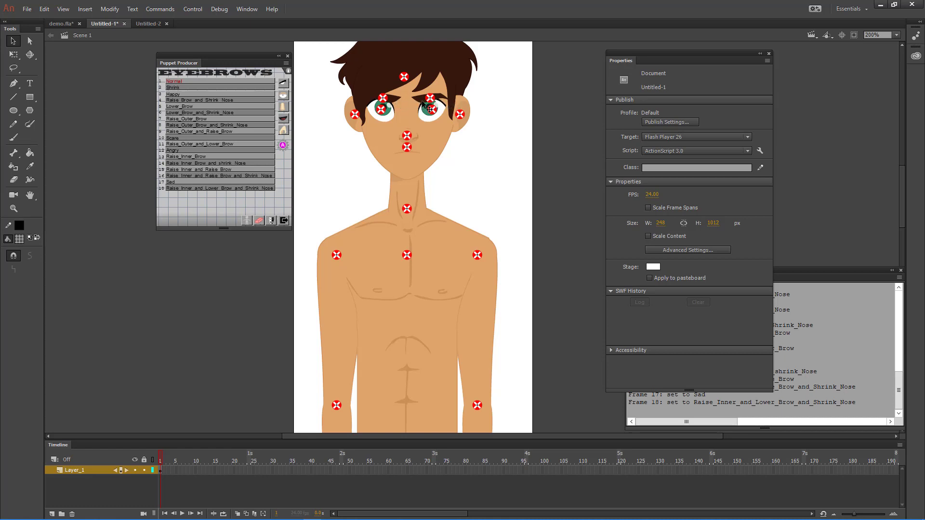
{"action": "left_click", "coordinate": [394, 99]}
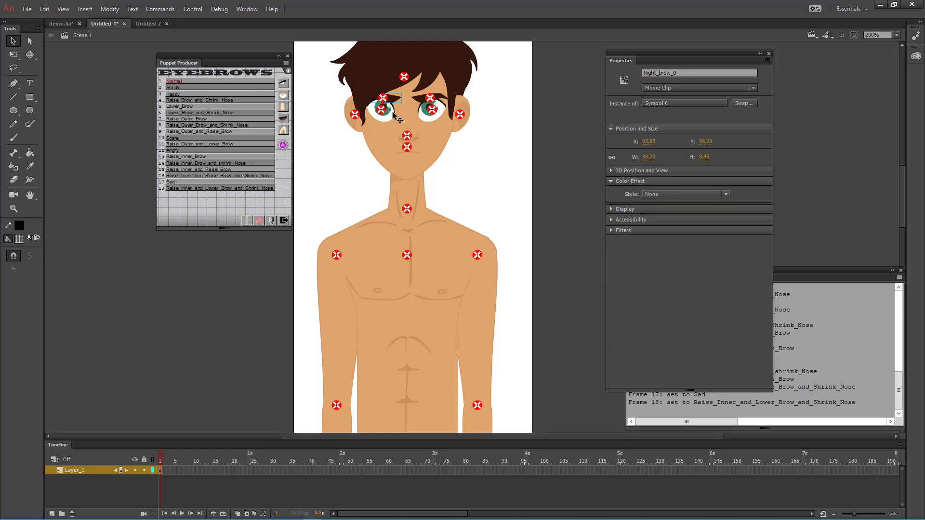
{"action": "left_click", "coordinate": [420, 100]}
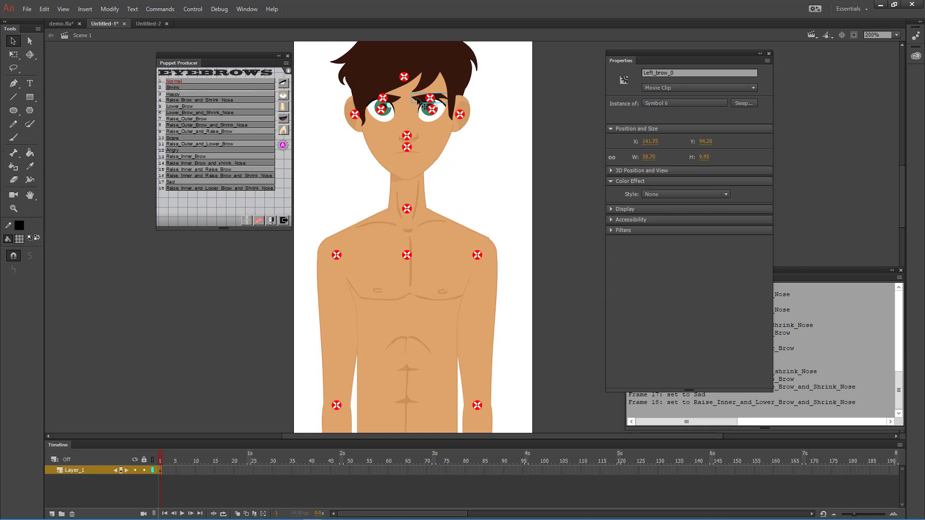
Step: Open the right eye symbol and review its expression artwork from frame 13 back to frame 1
{"action": "left_click", "coordinate": [392, 118]}
{"action": "double_click", "coordinate": [393, 118]}
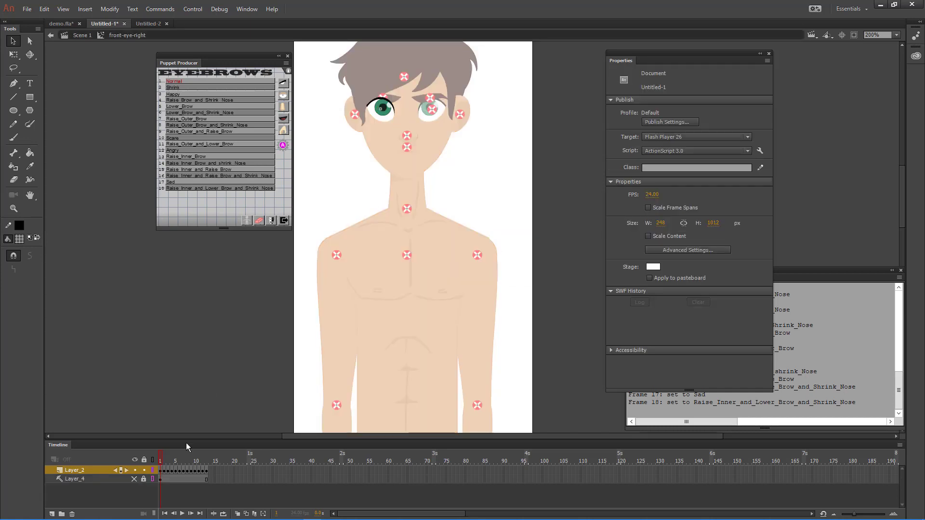
{"action": "left_click", "coordinate": [207, 461]}
{"action": "double_click", "coordinate": [352, 182]}
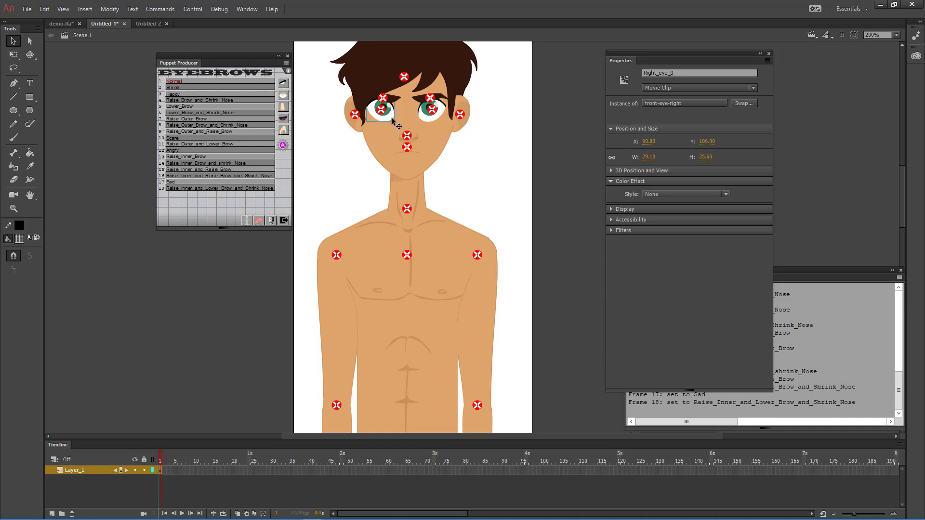
{"action": "double_click", "coordinate": [391, 117]}
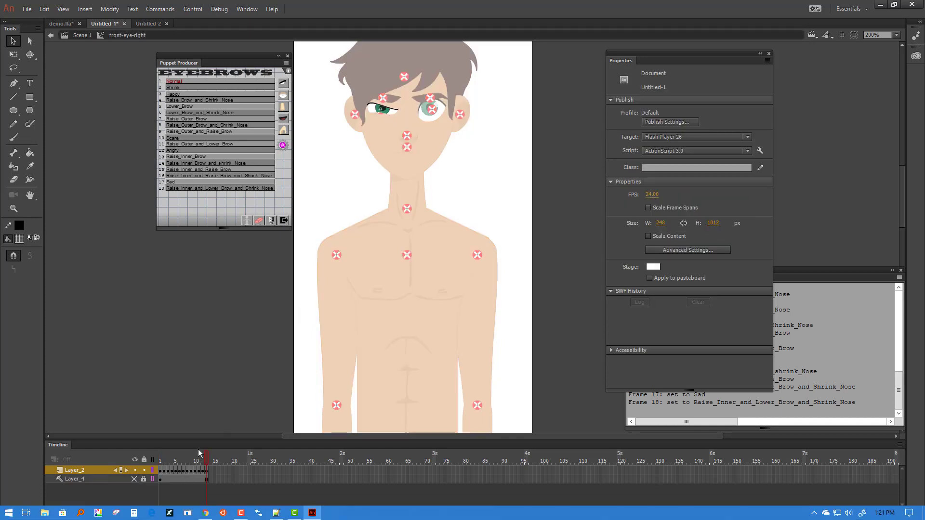
{"action": "left_click_drag", "start_coordinate": [206, 459], "coordinate": [162, 467]}
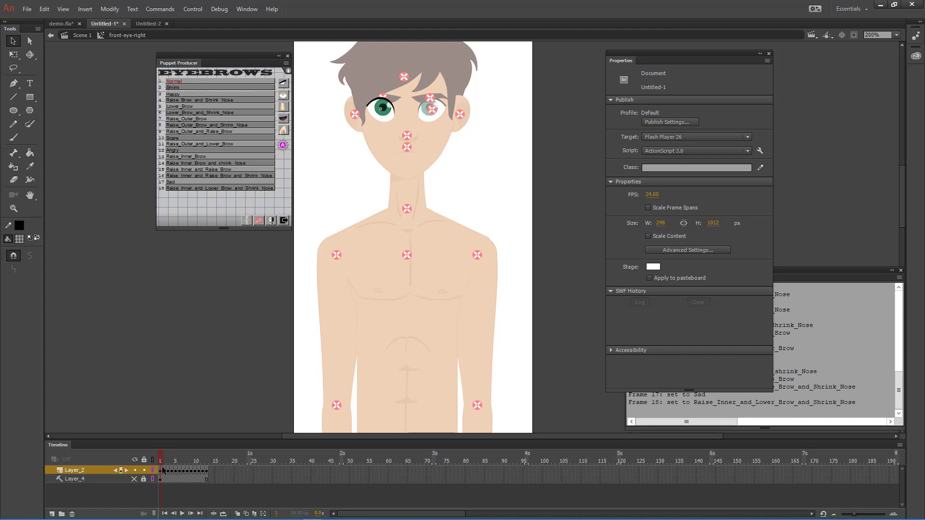
Step: Show the Eyes expressions in Puppet Producer and compare them with the right eye artwork on frames 5, 10 and 13
{"action": "left_click", "coordinate": [284, 98]}
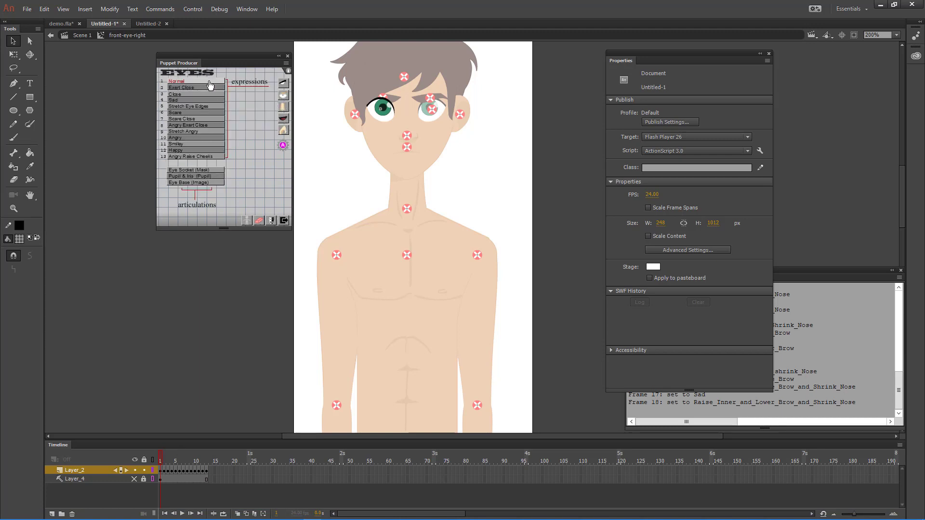
{"action": "left_click", "coordinate": [176, 470]}
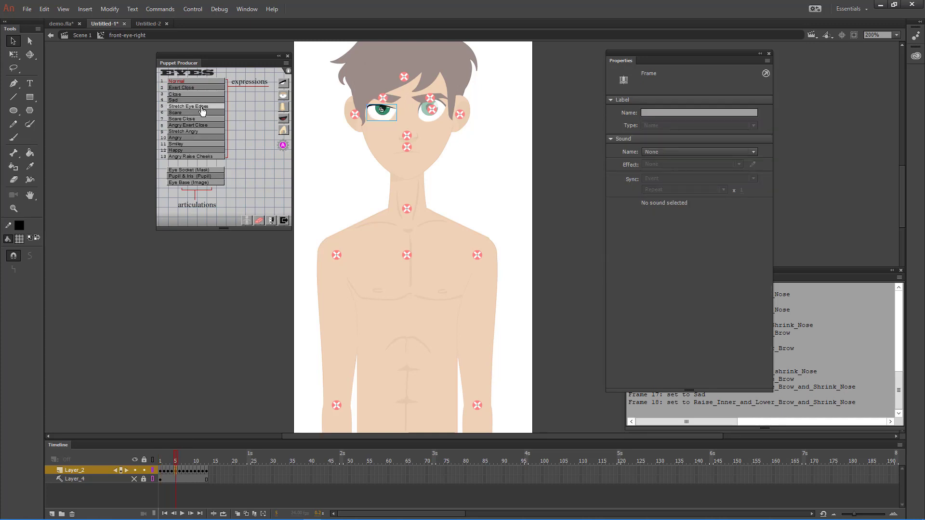
{"action": "left_click", "coordinate": [196, 471]}
{"action": "left_click", "coordinate": [206, 471]}
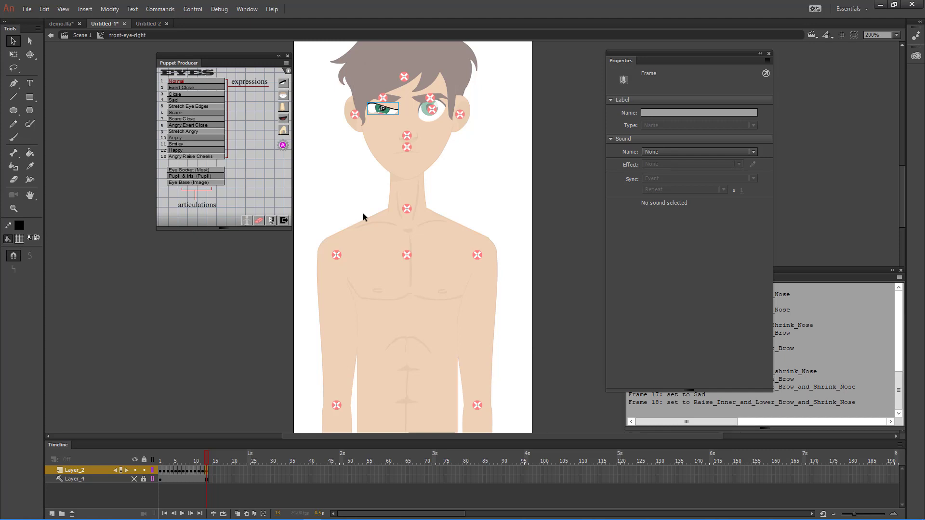
Step: Return to frame 1, check the eye artwork's instance name and open its nested symbol
{"action": "left_click", "coordinate": [161, 462]}
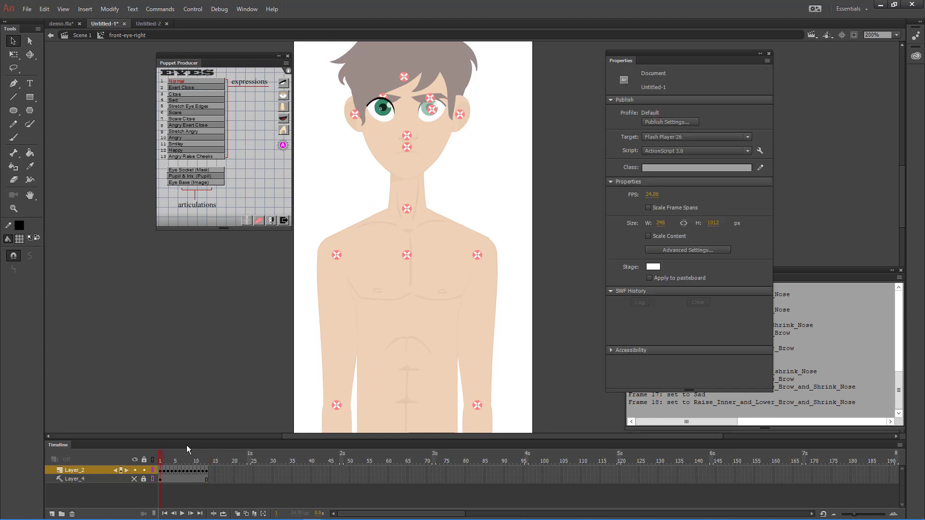
{"action": "left_click", "coordinate": [389, 114]}
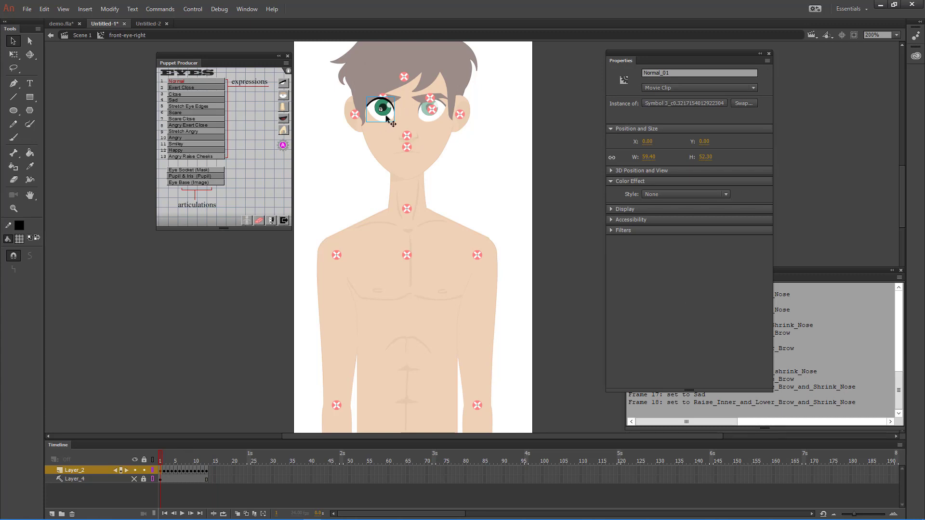
{"action": "double_click", "coordinate": [387, 118]}
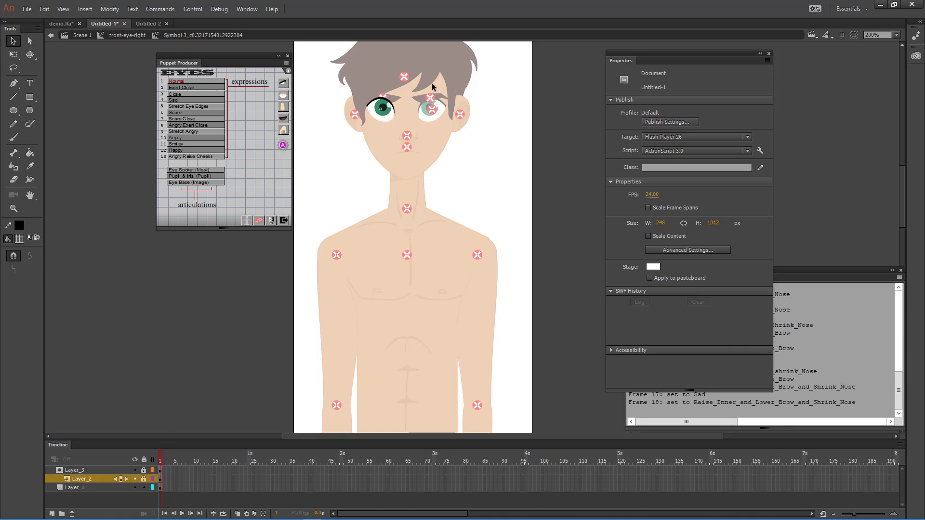
Step: Unlock Layer_2 and Layer_3 to inspect the eye mask, relock both, and check the eye base's instance name
{"action": "left_click", "coordinate": [144, 479]}
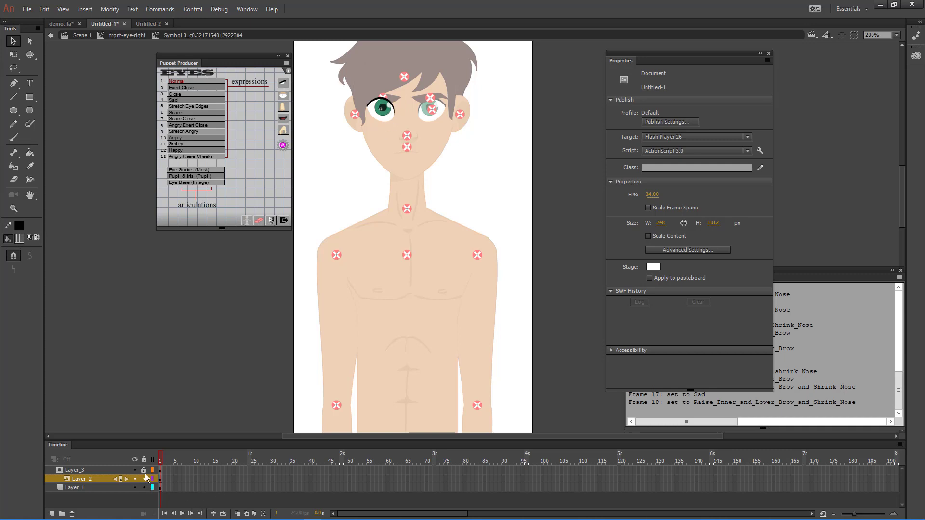
{"action": "left_click", "coordinate": [103, 469]}
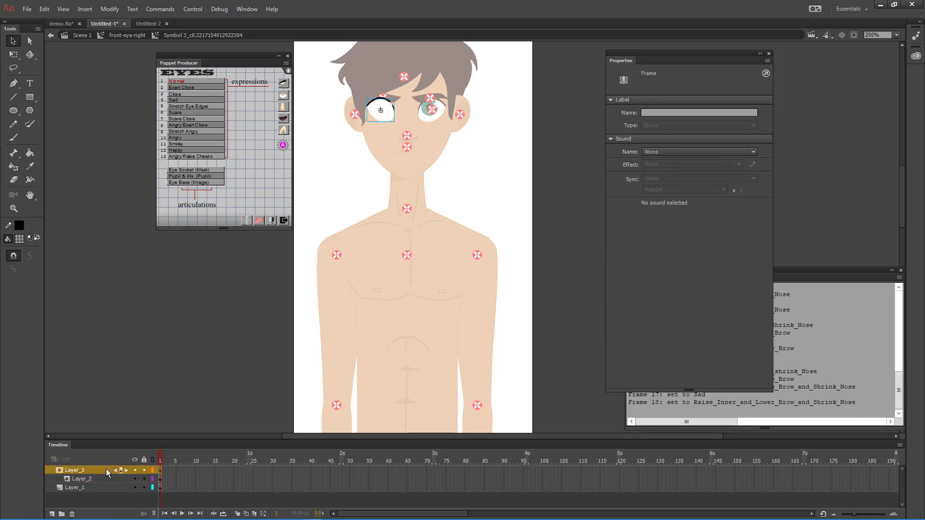
{"action": "left_click", "coordinate": [144, 479]}
{"action": "left_click", "coordinate": [144, 470]}
{"action": "left_click", "coordinate": [382, 126]}
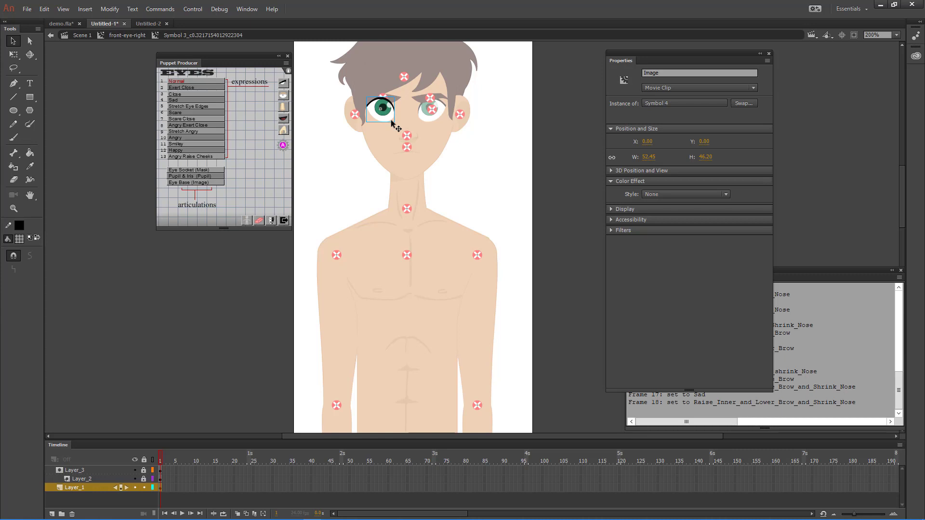
Step: Unlock Layer_2, hide the Layer_3 mask to check the pupil's instance name, and show the mask again
{"action": "left_click", "coordinate": [150, 483]}
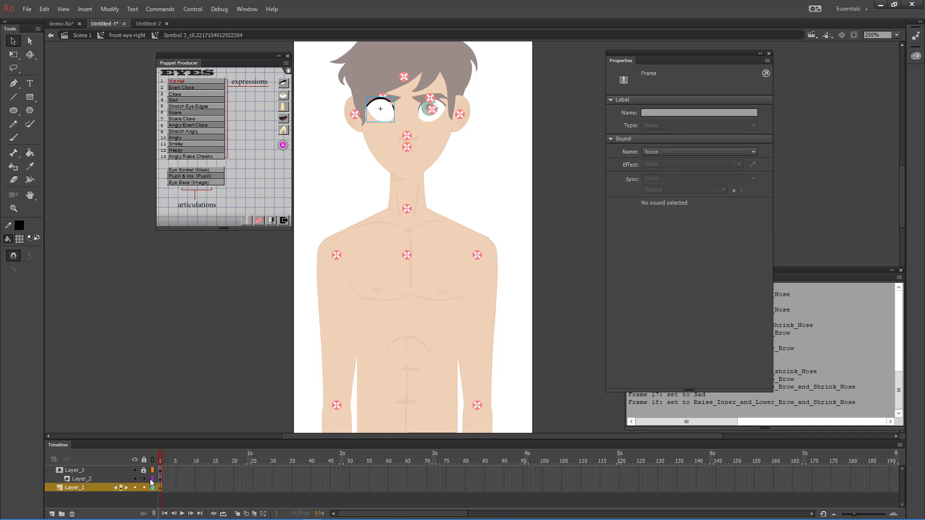
{"action": "left_click", "coordinate": [160, 479]}
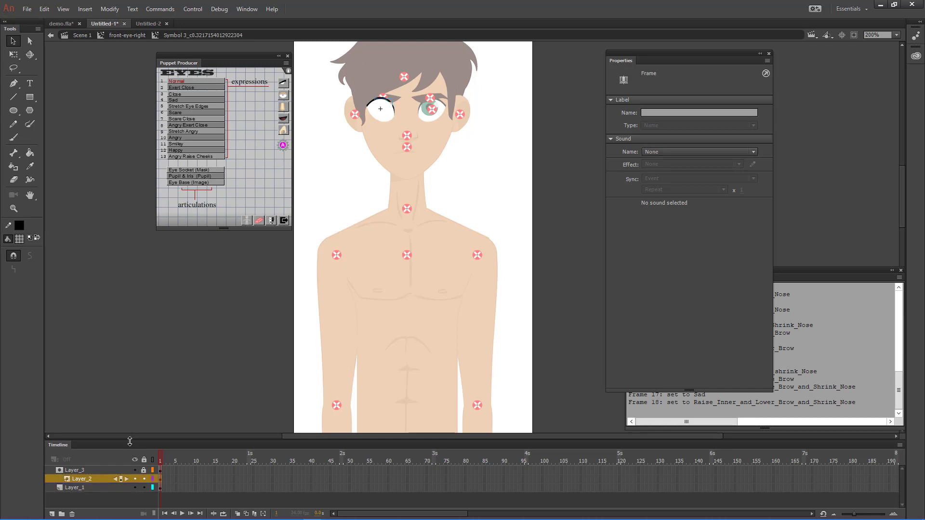
{"action": "left_click", "coordinate": [134, 471]}
{"action": "mouse_move", "coordinate": [383, 112]}
{"action": "left_mouse_down"}
{"action": "mouse_move", "coordinate": [386, 157]}
{"action": "mouse_move", "coordinate": [384, 112]}
{"action": "left_mouse_up"}
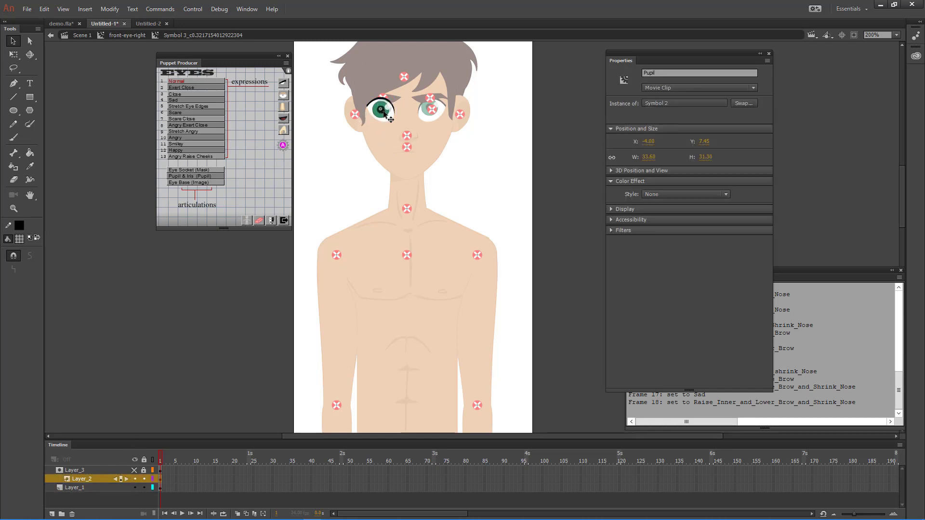
{"action": "left_click", "coordinate": [134, 470]}
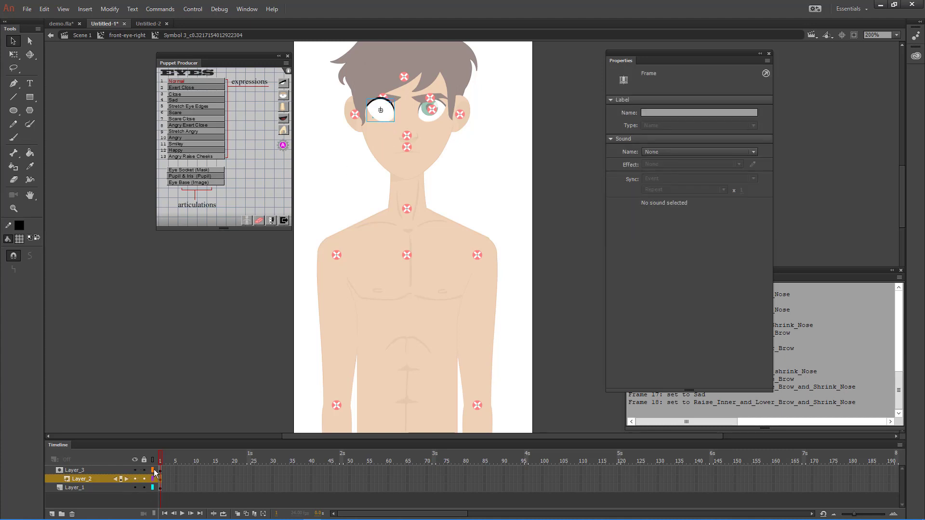
Step: Move the Layer_3 eye mask aside to check the eye base beneath it, and move the mask back over the eye
{"action": "left_click", "coordinate": [161, 469]}
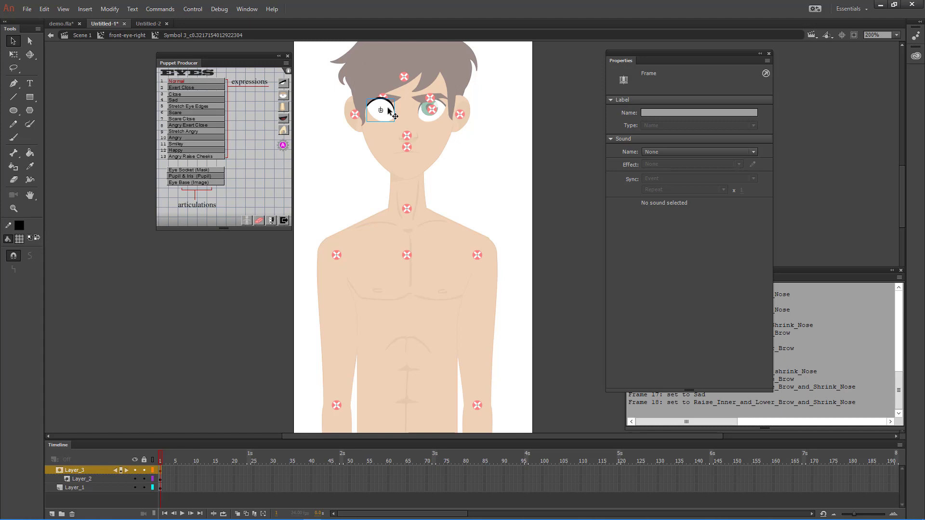
{"action": "left_click_drag", "start_coordinate": [387, 107], "coordinate": [444, 110]}
{"action": "left_click", "coordinate": [391, 122]}
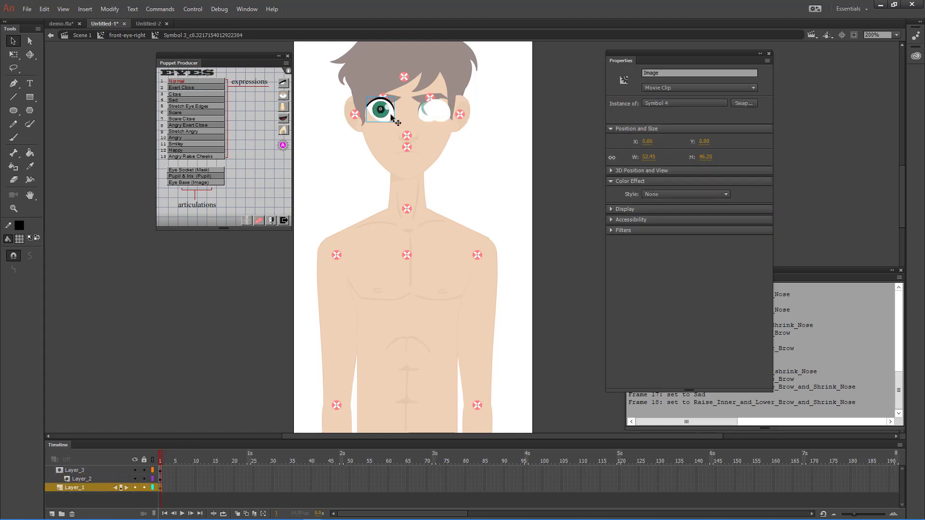
{"action": "left_click_drag", "start_coordinate": [421, 112], "coordinate": [378, 114]}
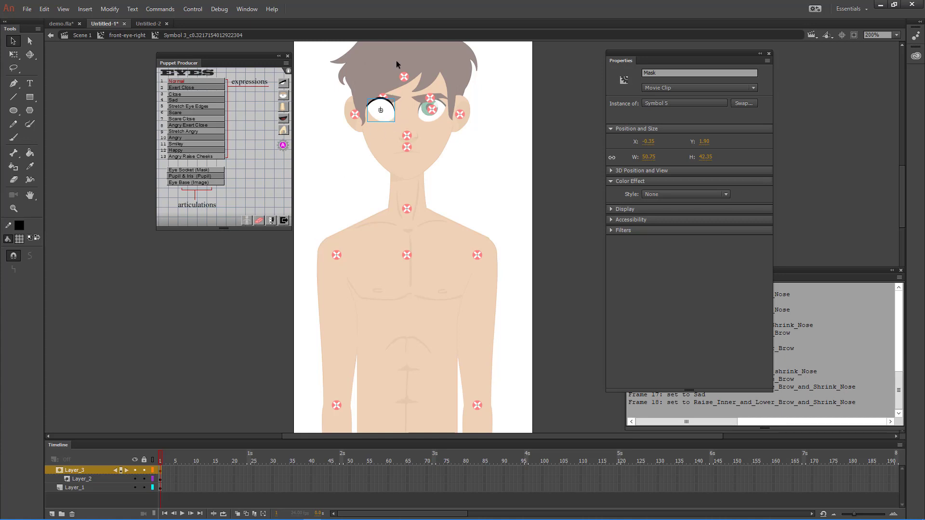
{"action": "left_click", "coordinate": [233, 335]}
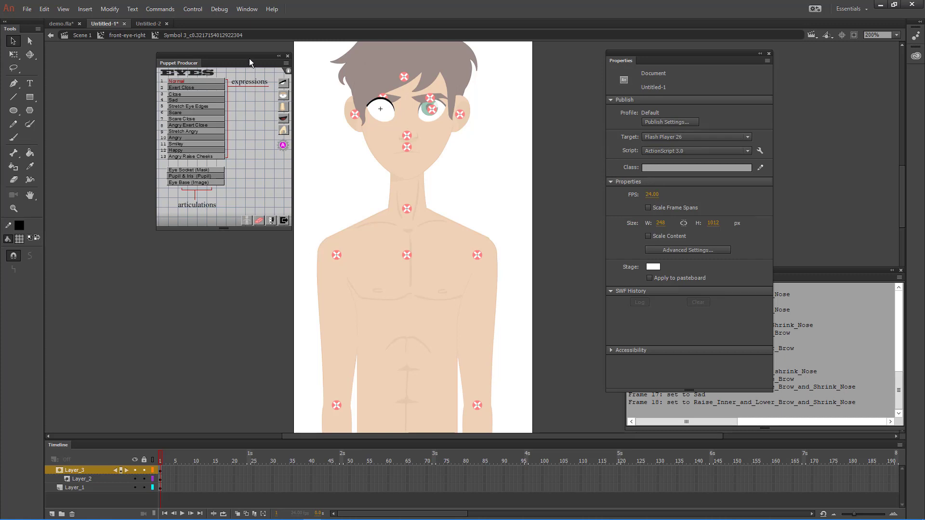
Step: Lock Layer_3 and Layer_2, assign the Layer_1 eye artwork as Eye Base (Image), check its instance name, and return to Scene 1
{"action": "mouse_move", "coordinate": [250, 59]}
{"action": "left_mouse_down"}
{"action": "mouse_move", "coordinate": [224, 58]}
{"action": "mouse_move", "coordinate": [237, 55]}
{"action": "left_mouse_up"}
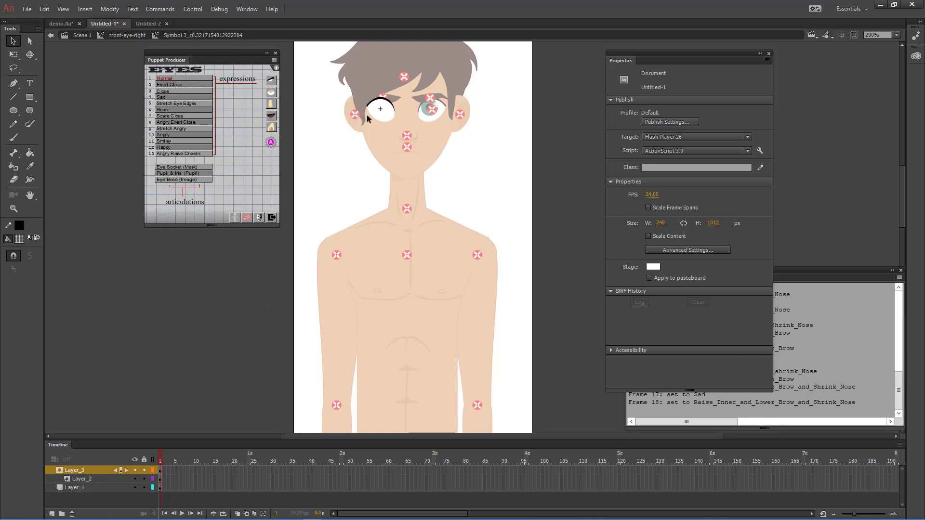
{"action": "left_click", "coordinate": [144, 471]}
{"action": "left_click", "coordinate": [144, 478]}
{"action": "left_click", "coordinate": [160, 488]}
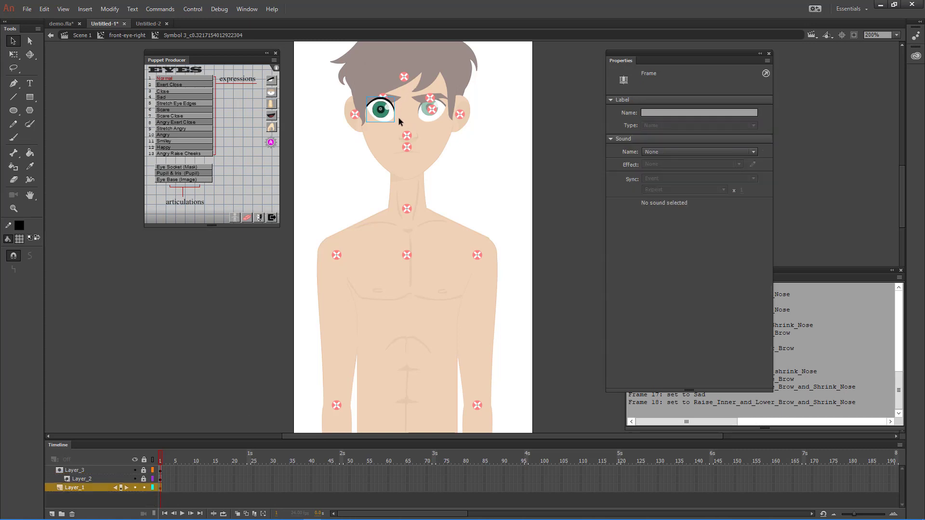
{"action": "mouse_move", "coordinate": [392, 117]}
{"action": "left_mouse_down"}
{"action": "mouse_move", "coordinate": [391, 152]}
{"action": "mouse_move", "coordinate": [391, 117]}
{"action": "left_mouse_up"}
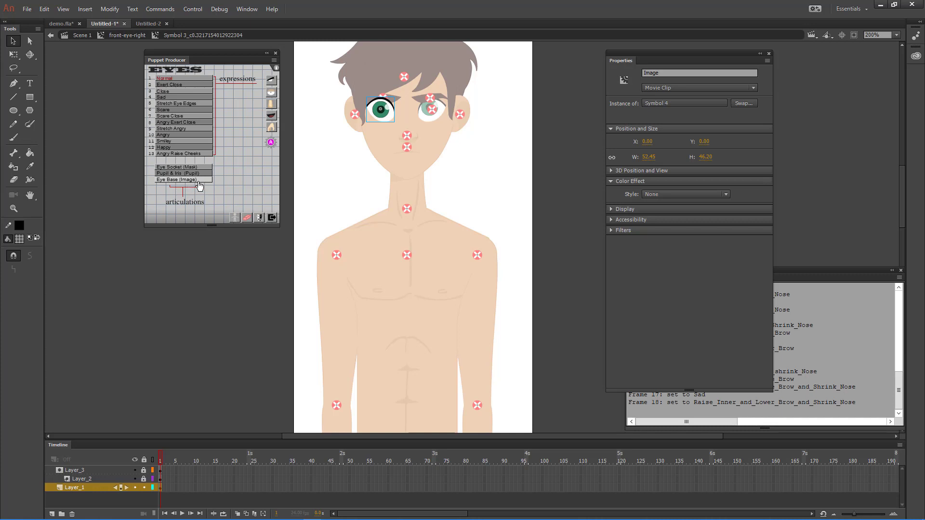
{"action": "left_click", "coordinate": [198, 183]}
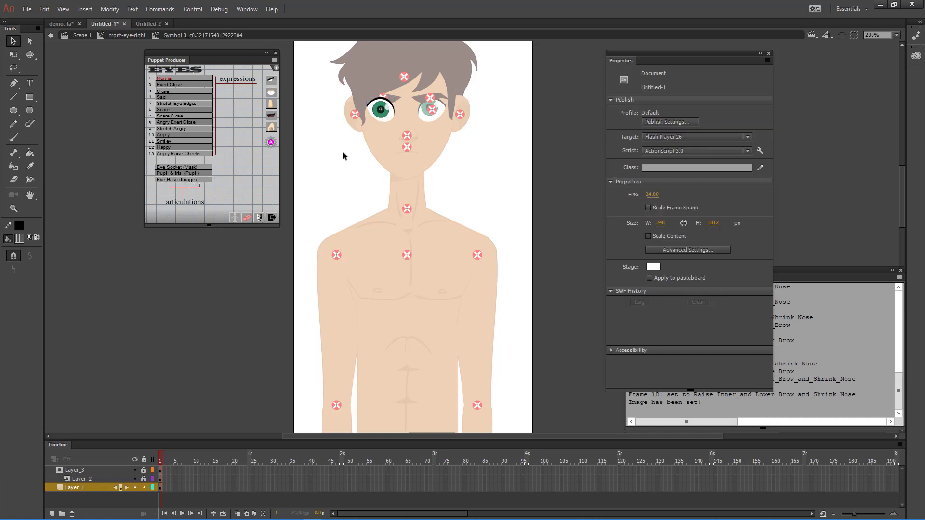
{"action": "left_click", "coordinate": [390, 128]}
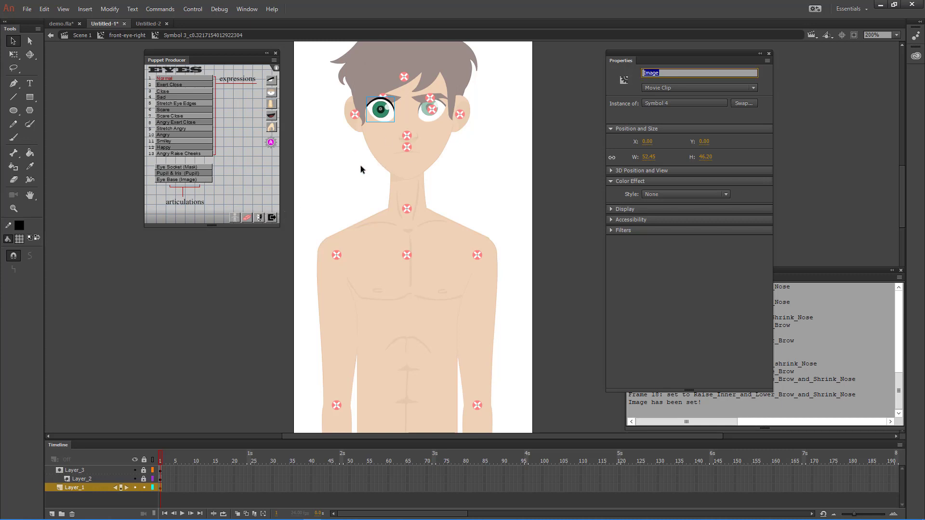
{"action": "double_click", "coordinate": [328, 199]}
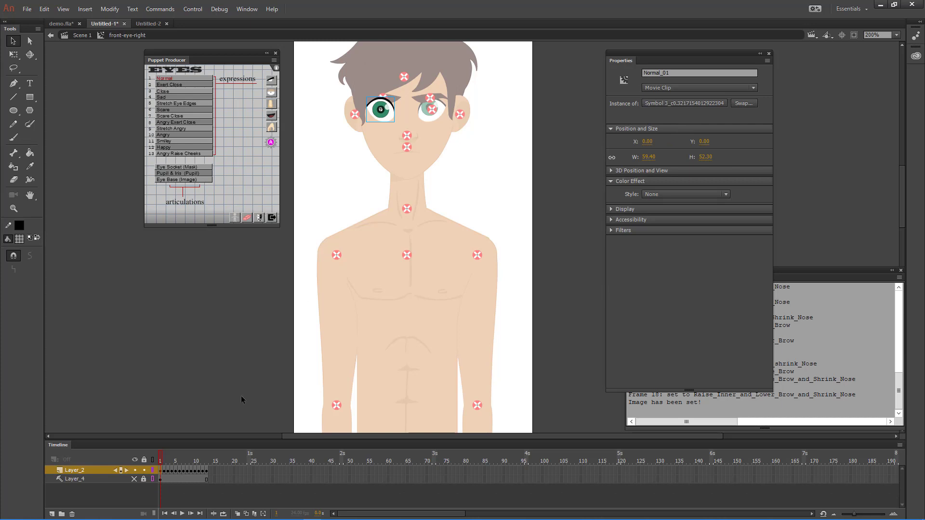
{"action": "double_click", "coordinate": [320, 197]}
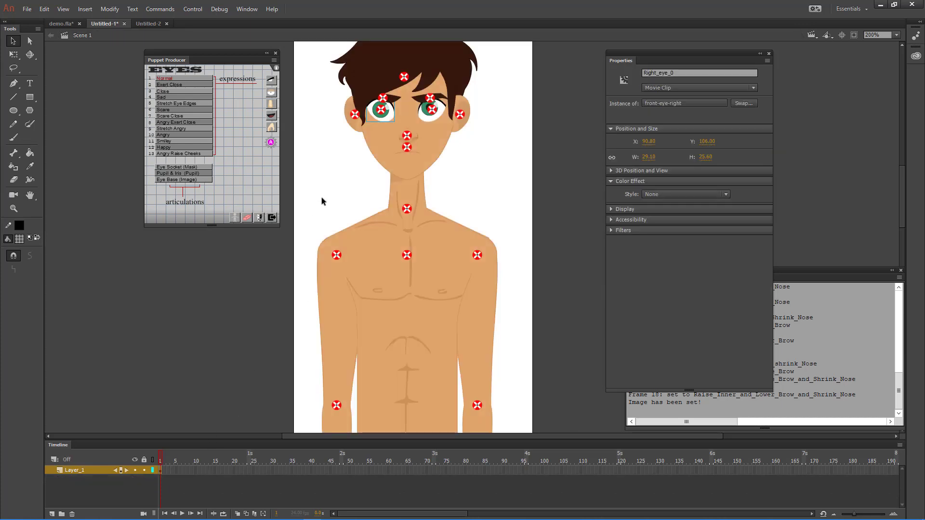
Step: Open the nose symbol, compare its frames 1, 5 and 8 with the Nose expressions in Puppet Producer, and return to Scene 1
{"action": "double_click", "coordinate": [418, 136]}
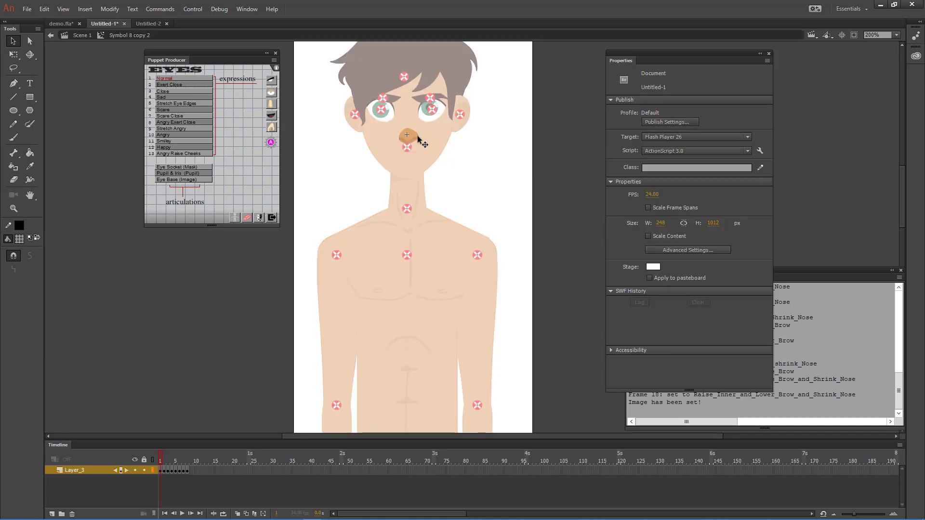
{"action": "left_click", "coordinate": [186, 461]}
{"action": "left_click", "coordinate": [271, 107]}
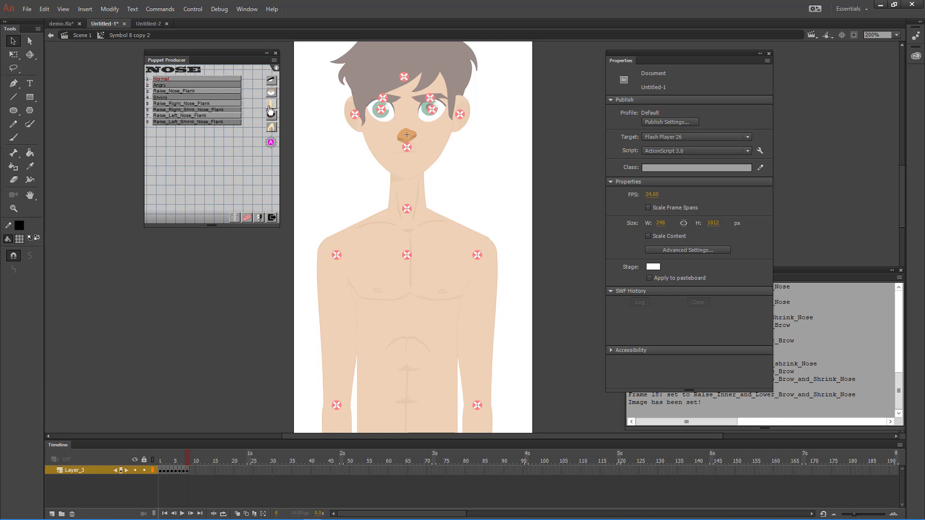
{"action": "left_click", "coordinate": [161, 461]}
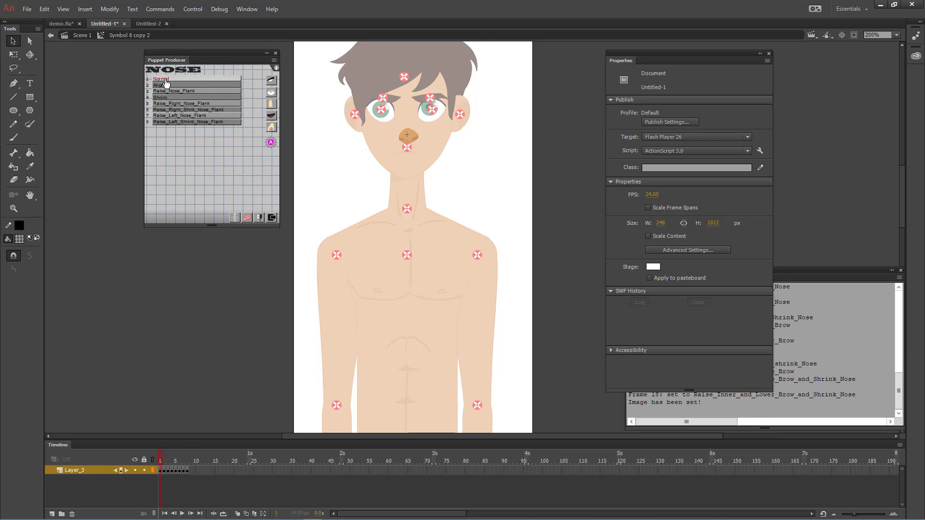
{"action": "left_click", "coordinate": [176, 470]}
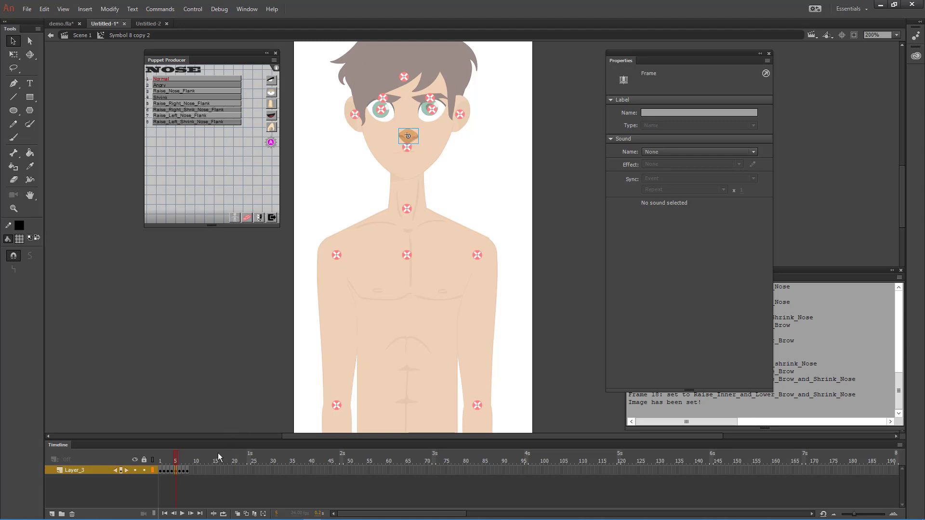
{"action": "left_click", "coordinate": [187, 471]}
{"action": "double_click", "coordinate": [340, 174]}
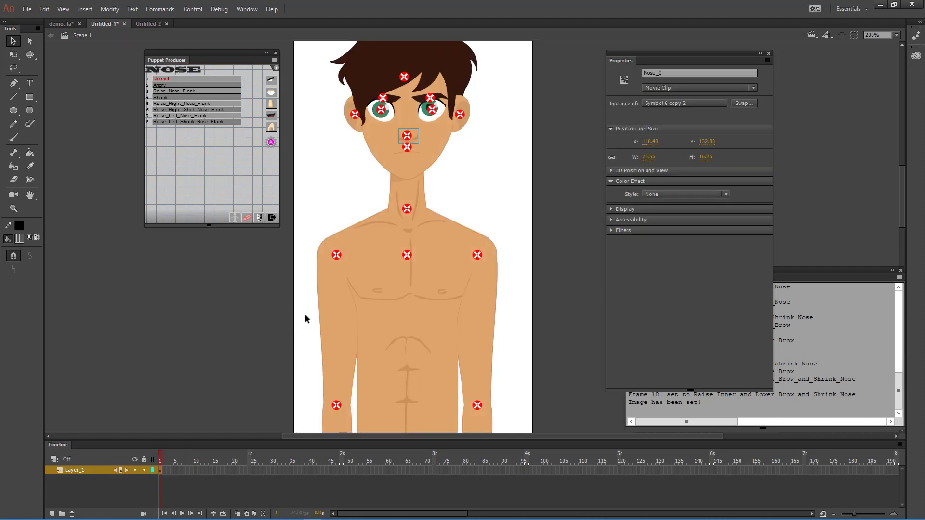
Step: Open the mouth symbol at frame 1 and show the Mouths expressions in Puppet Producer
{"action": "double_click", "coordinate": [389, 169]}
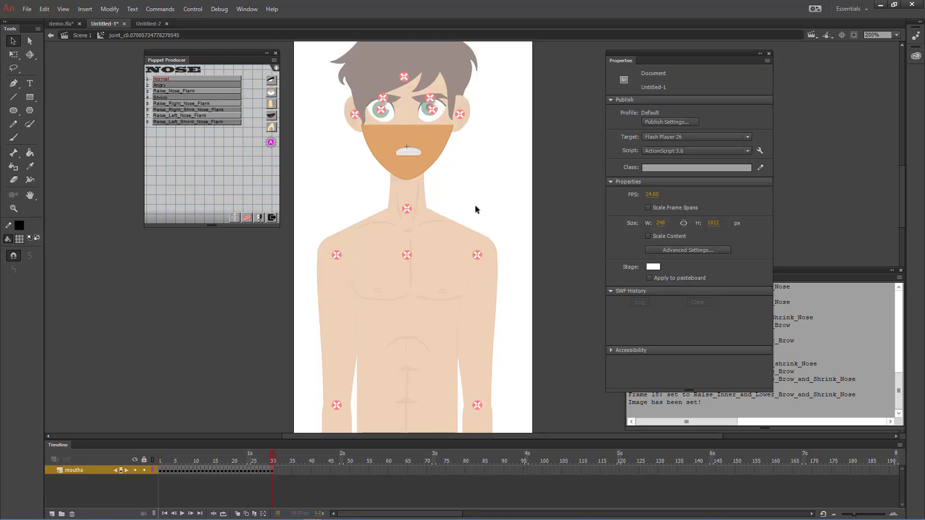
{"action": "mouse_move", "coordinate": [475, 210]}
{"action": "left_mouse_down"}
{"action": "mouse_move", "coordinate": [404, 217]}
{"action": "mouse_move", "coordinate": [458, 215]}
{"action": "left_mouse_up"}
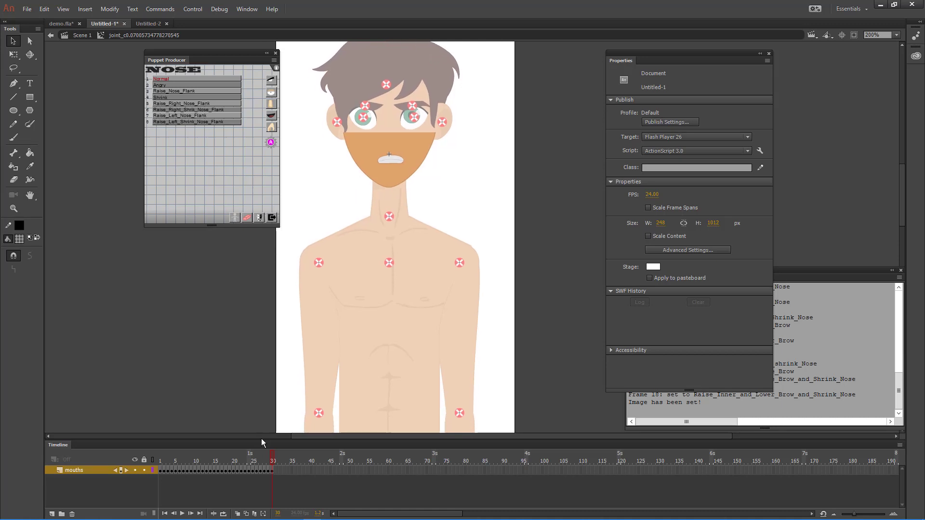
{"action": "left_click_drag", "start_coordinate": [272, 461], "coordinate": [160, 462]}
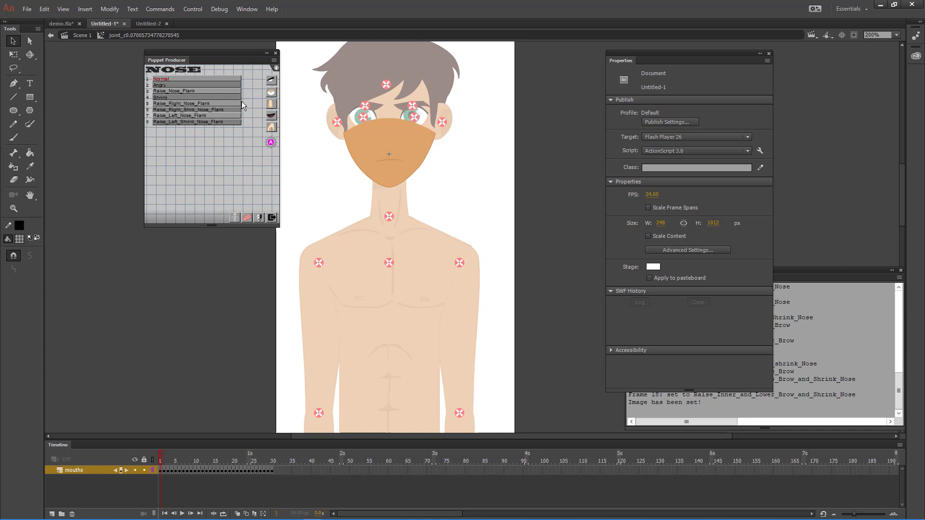
{"action": "left_click", "coordinate": [271, 118]}
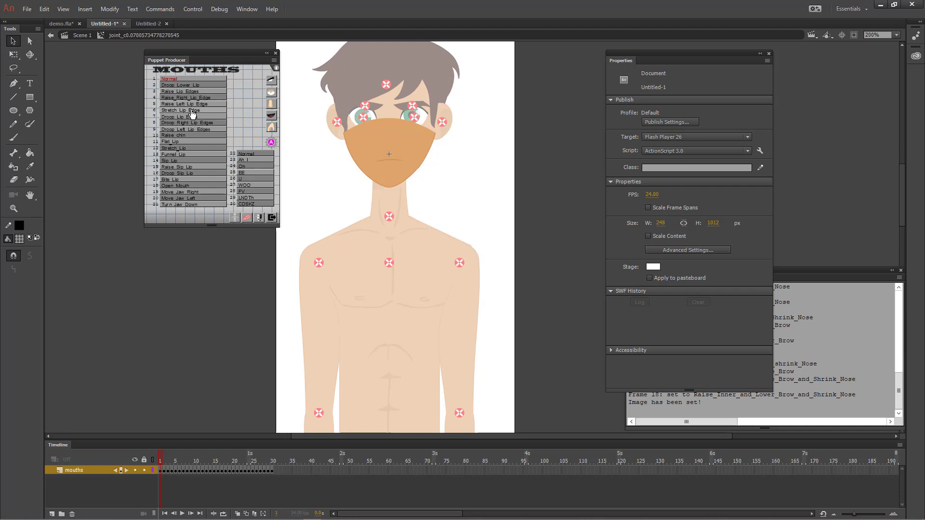
Step: Compare the mouth artwork on frames 6, 10, 20, 25, 30 and 28 with the numbered Mouths expressions
{"action": "left_click", "coordinate": [181, 470]}
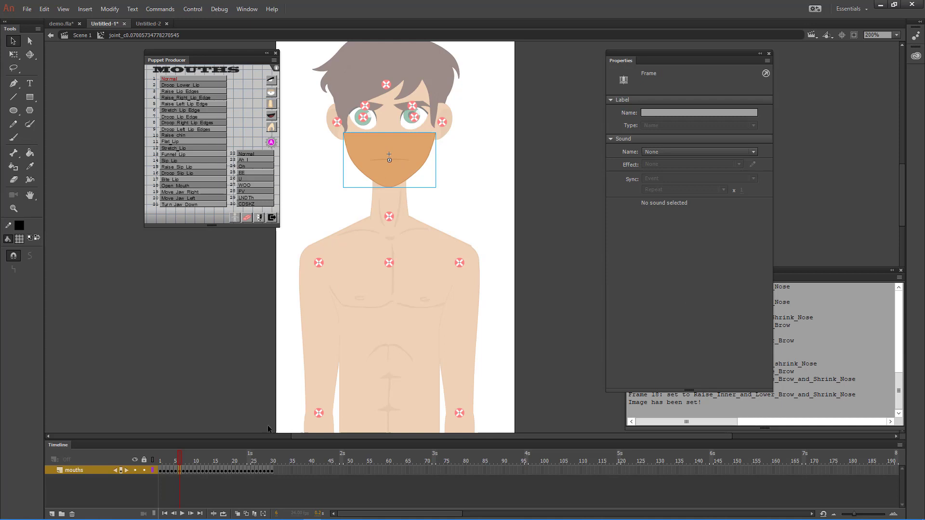
{"action": "left_click", "coordinate": [196, 471]}
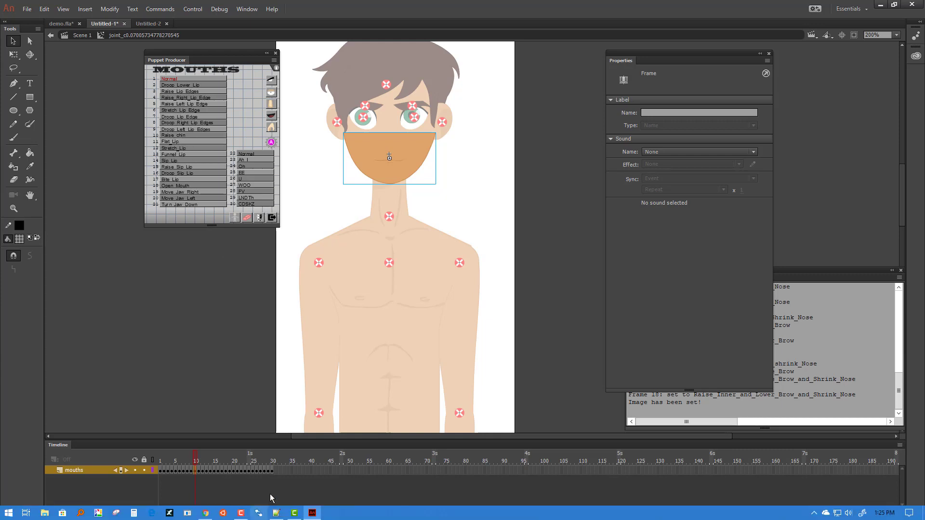
{"action": "left_click", "coordinate": [233, 470]}
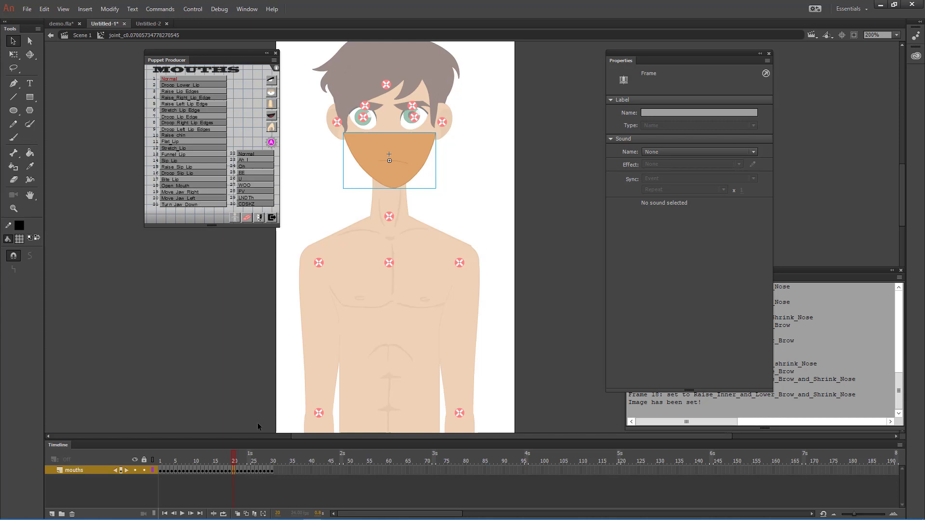
{"action": "left_click", "coordinate": [254, 471]}
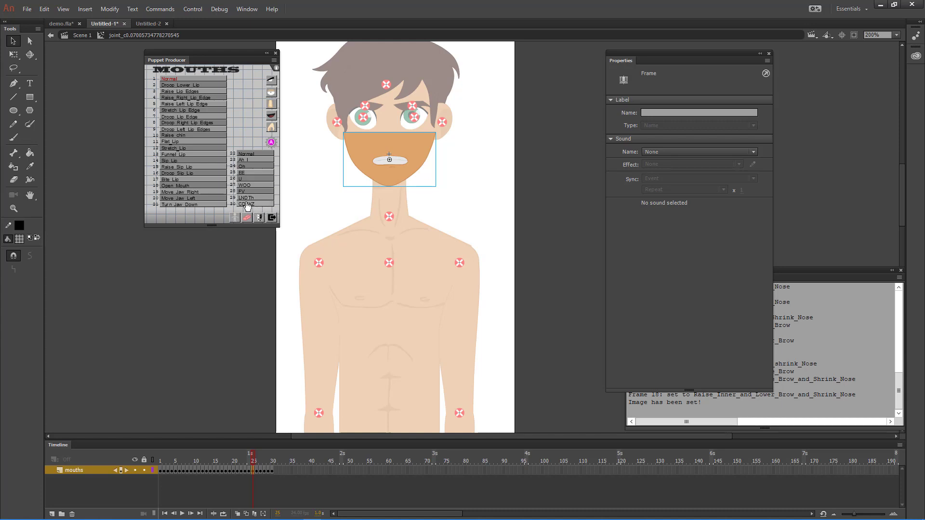
{"action": "left_click", "coordinate": [272, 471]}
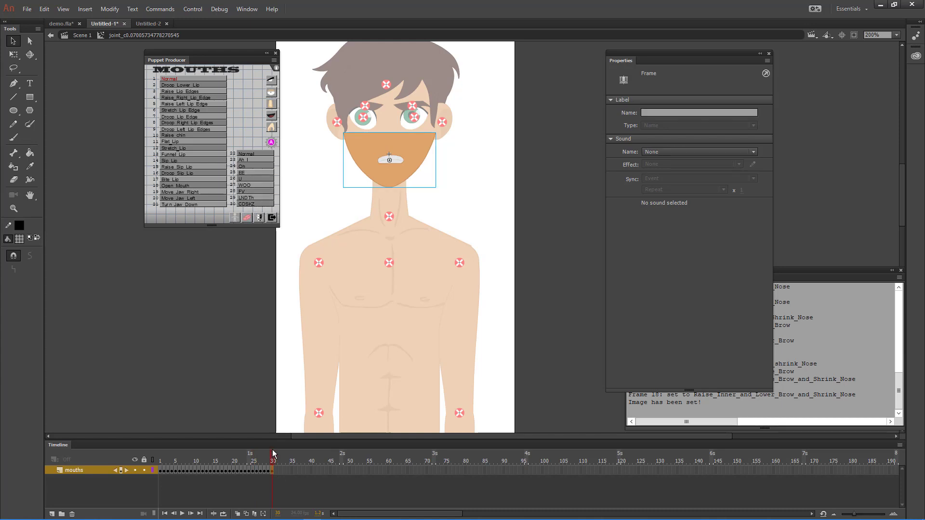
{"action": "left_click", "coordinate": [265, 471]}
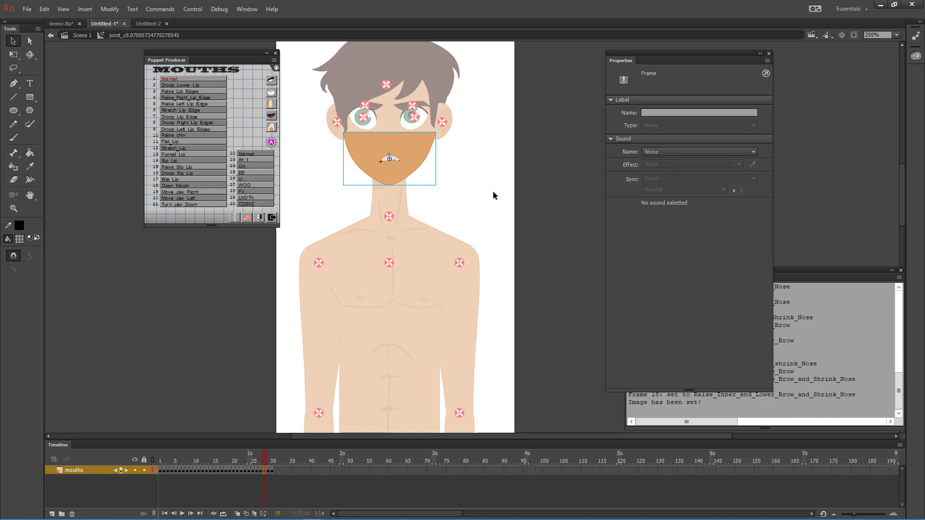
{"action": "left_click", "coordinate": [479, 194]}
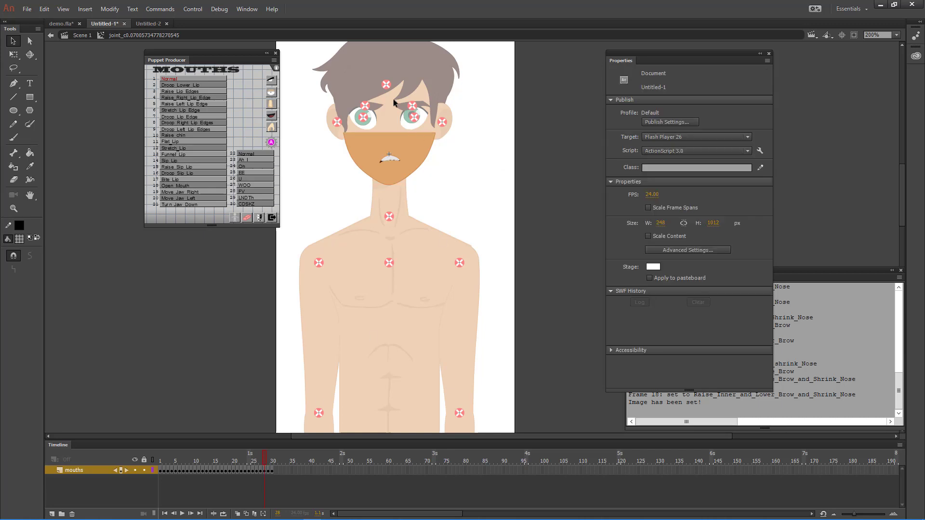
Step: Auto-assign the Mouths expressions from frame 1 through frame 30, check the instance names on frames 30 and 23, and return to Scene 1
{"action": "left_click_drag", "start_coordinate": [265, 461], "coordinate": [160, 465]}
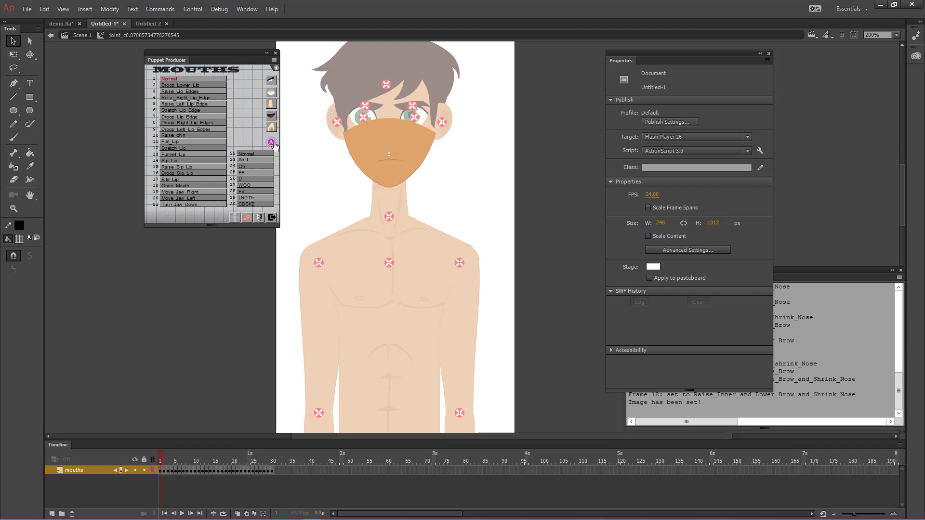
{"action": "left_click", "coordinate": [274, 144]}
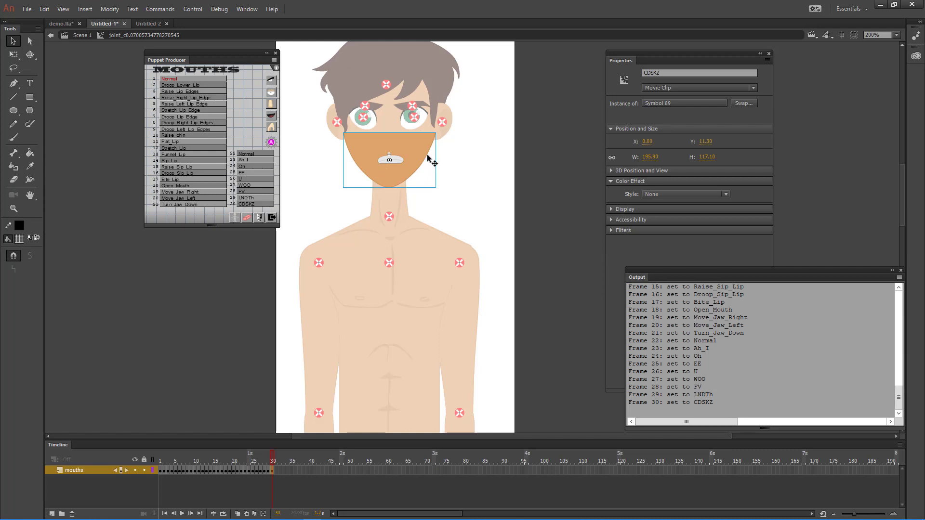
{"action": "left_click", "coordinate": [654, 75]}
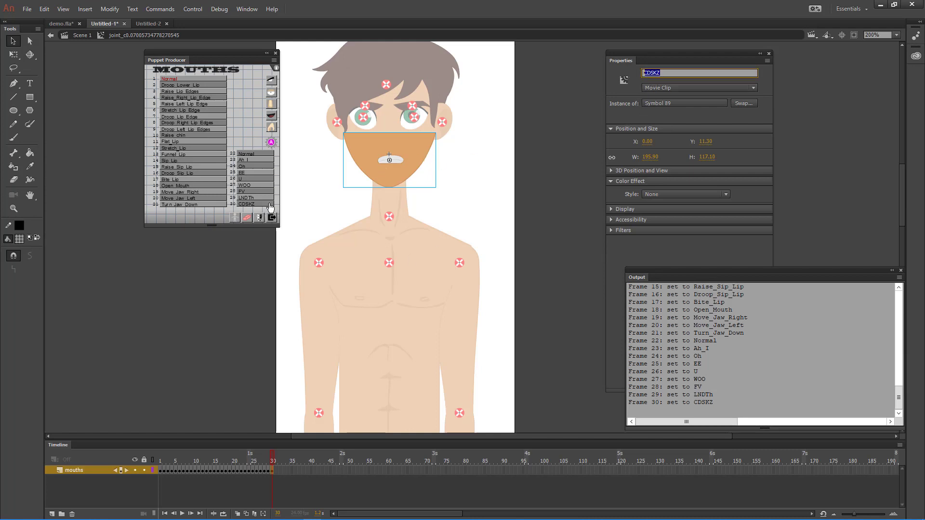
{"action": "left_click", "coordinate": [245, 471]}
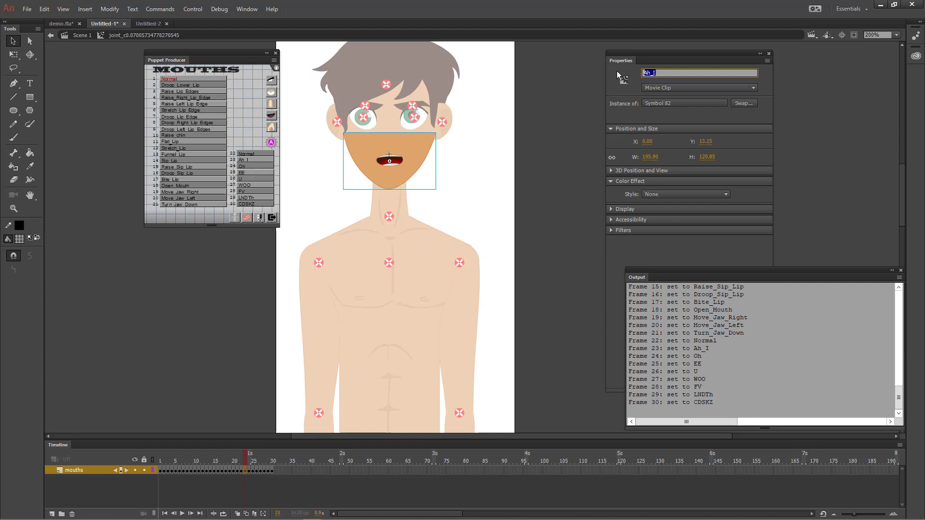
{"action": "double_click", "coordinate": [548, 121]}
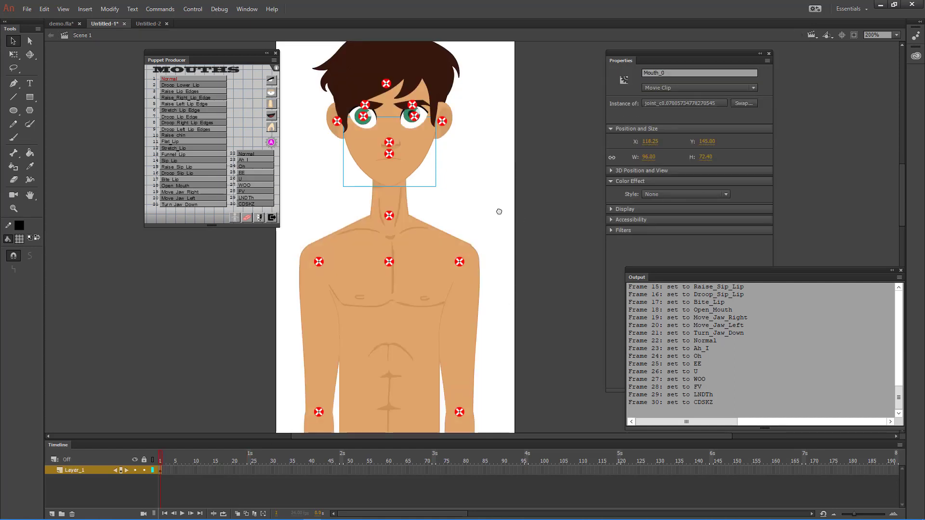
Step: Open the symbol of the character's right hand for editing and delete its Layer_2
{"action": "scroll", "coordinate": [496, 209], "scroll_direction": "down", "scroll_amount": 8}
{"action": "left_click_drag", "start_coordinate": [485, 333], "coordinate": [487, 355]}
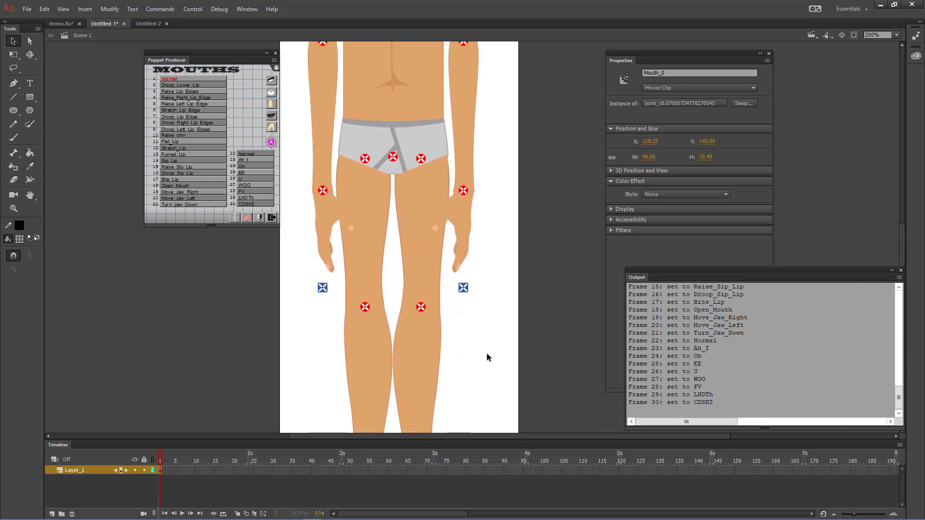
{"action": "double_click", "coordinate": [334, 216]}
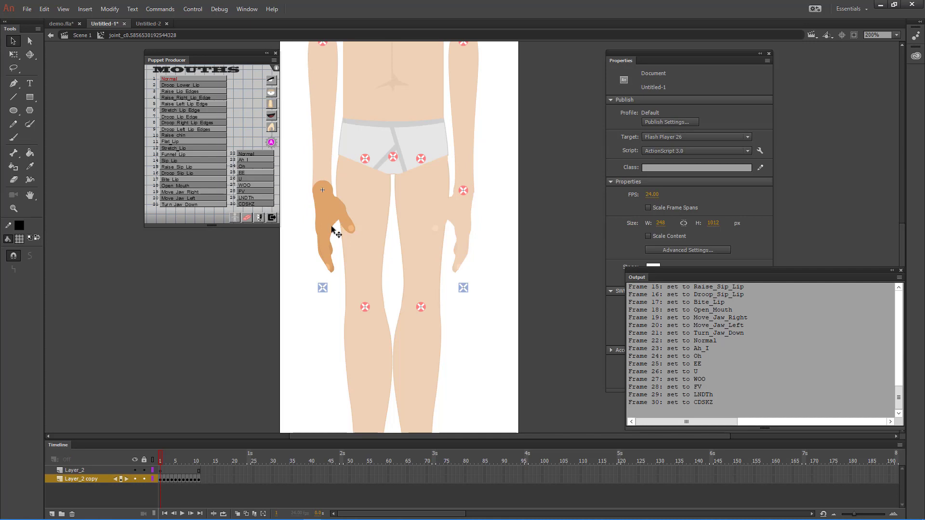
{"action": "left_click", "coordinate": [118, 473]}
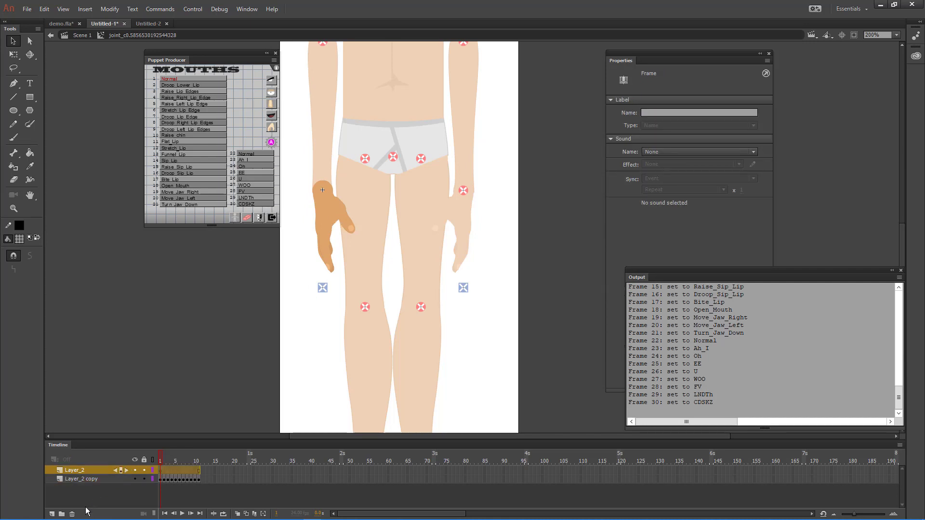
{"action": "left_click", "coordinate": [71, 514]}
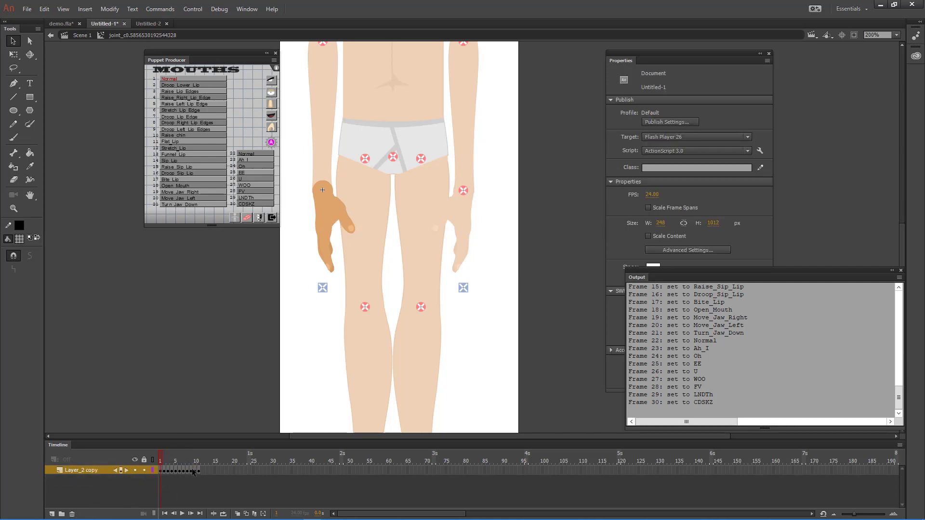
Step: Show the Hands poses in Puppet Producer, compare them with the hand artwork on frames 1, 4, 9, 5, 6 and beyond, and return to Scene 1
{"action": "left_click", "coordinate": [271, 128]}
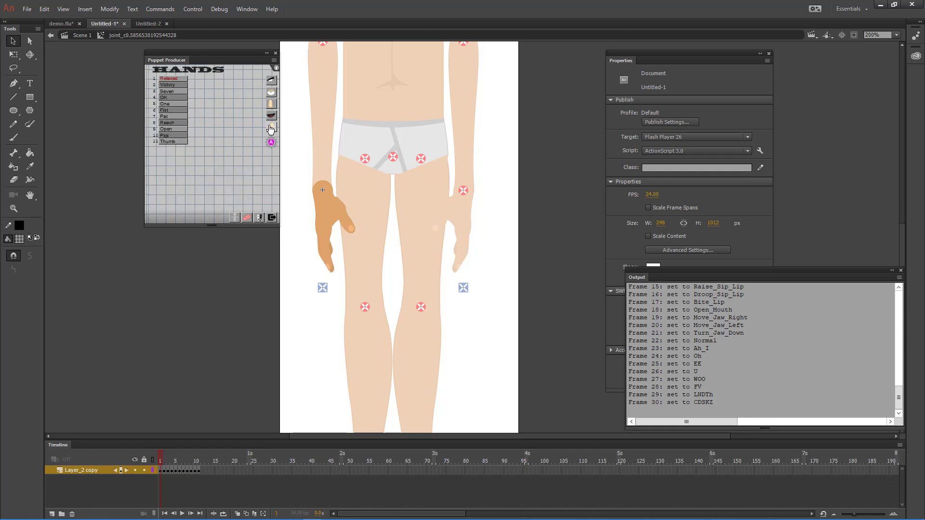
{"action": "left_click", "coordinate": [330, 220]}
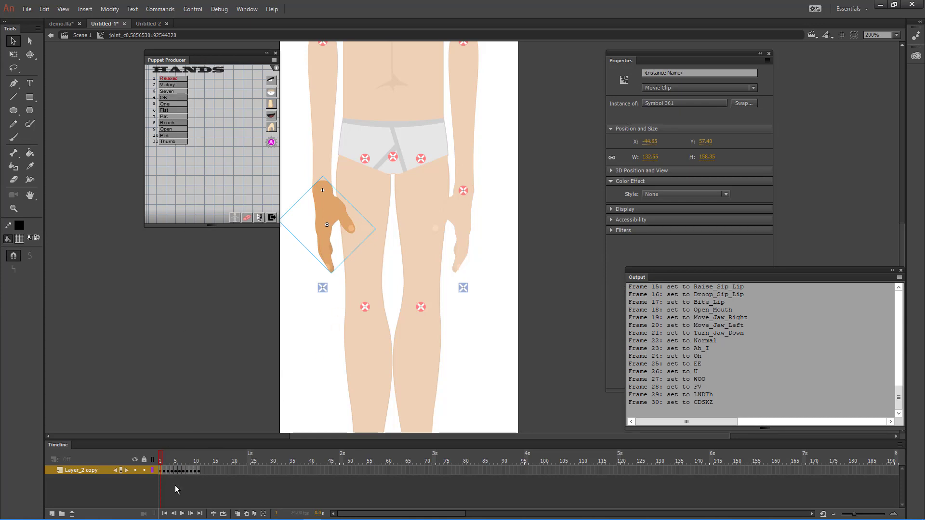
{"action": "left_click", "coordinate": [173, 471]}
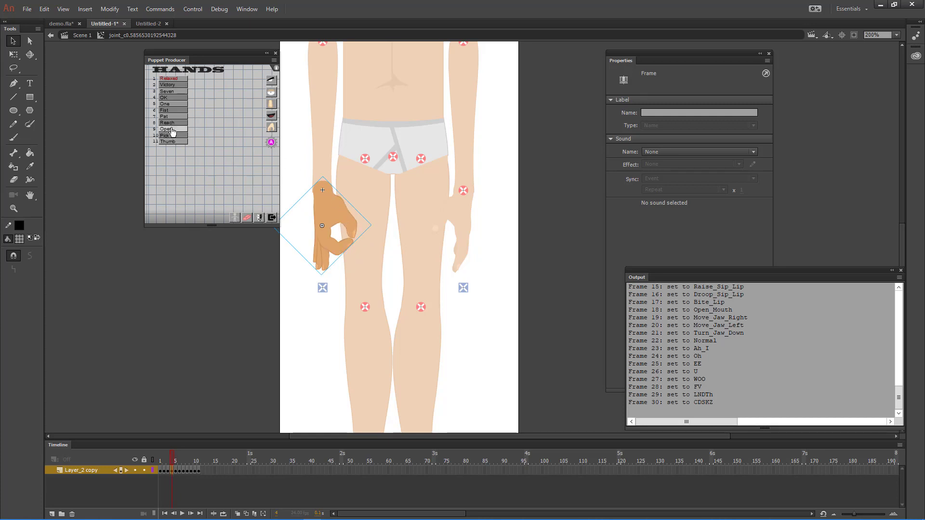
{"action": "left_click", "coordinate": [194, 472]}
{"action": "left_click", "coordinate": [192, 470]}
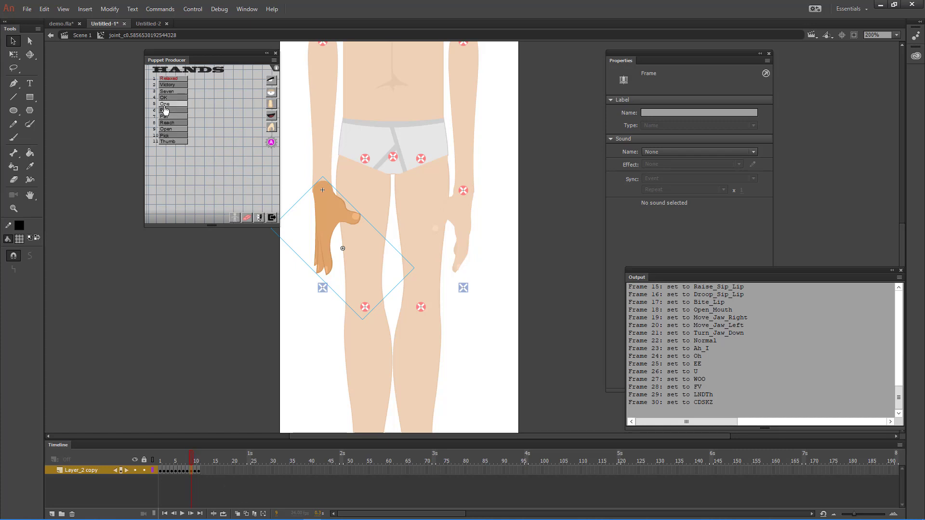
{"action": "left_click", "coordinate": [176, 471]}
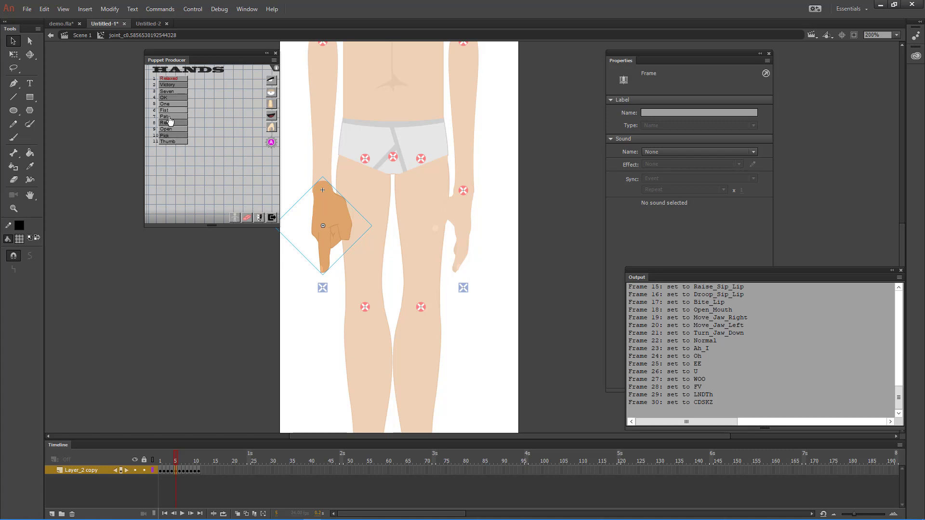
{"action": "left_click", "coordinate": [180, 471]}
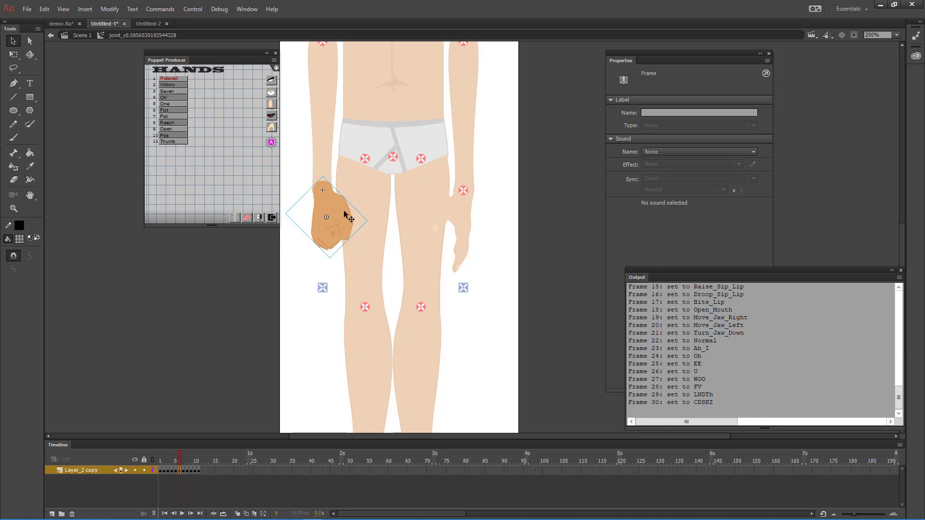
{"action": "left_click", "coordinate": [314, 348]}
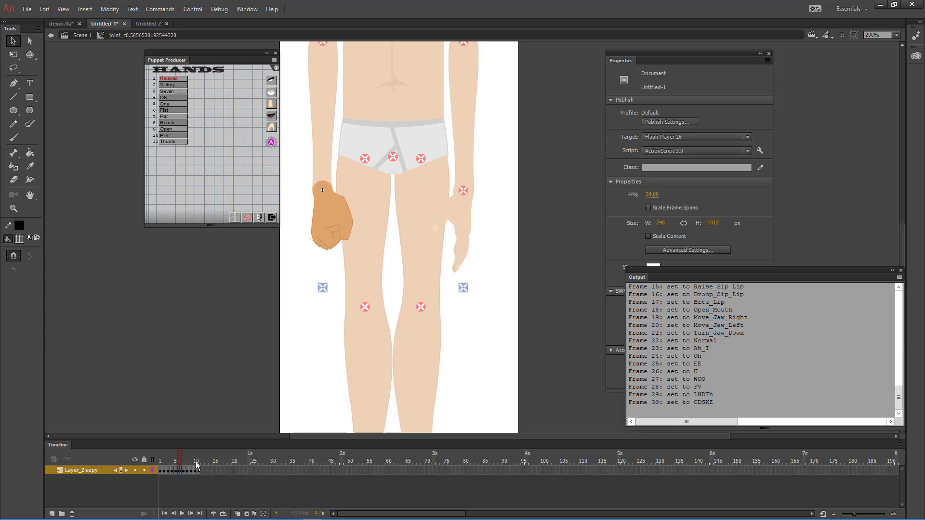
{"action": "left_click_drag", "start_coordinate": [179, 462], "coordinate": [202, 466]}
{"action": "double_click", "coordinate": [302, 273]}
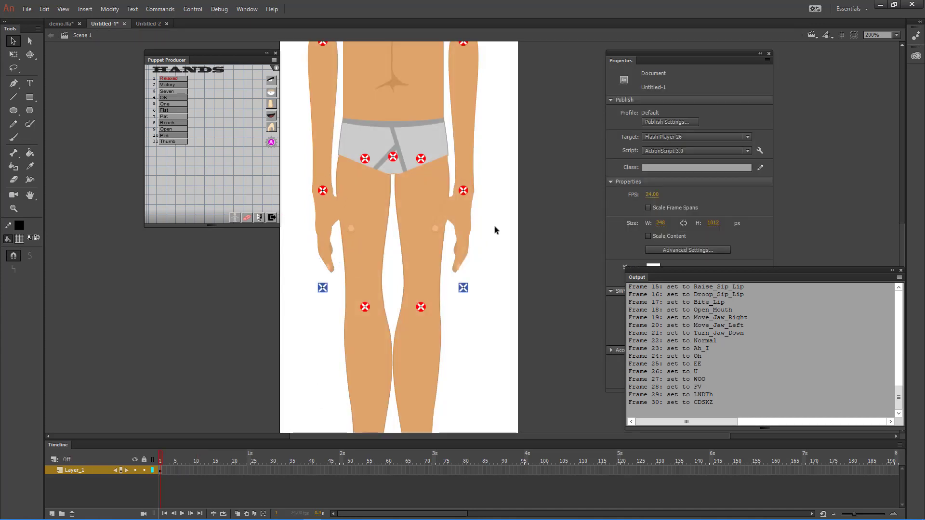
Step: Set the stage view to 100% and move the upper torso's pivot from the chest down to the waist
{"action": "key", "text": "ctrl+1"}
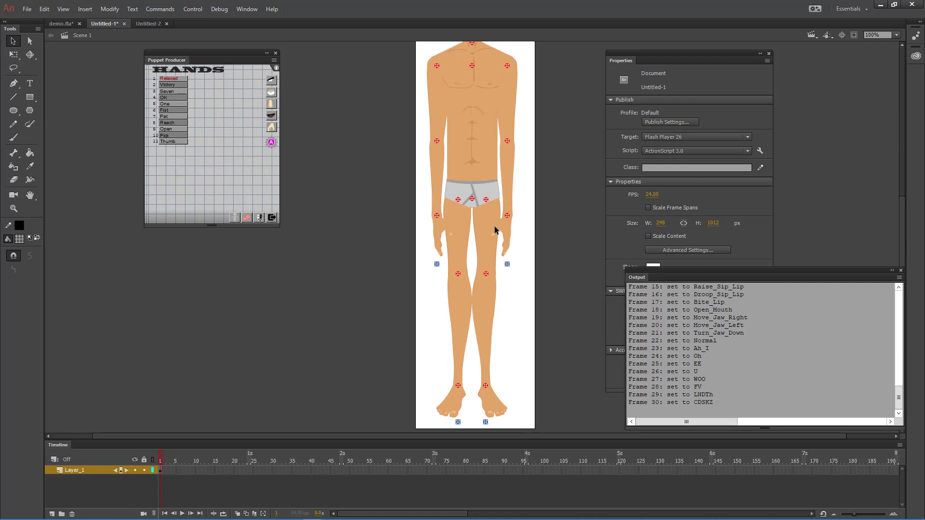
{"action": "left_click_drag", "start_coordinate": [549, 151], "coordinate": [505, 245]}
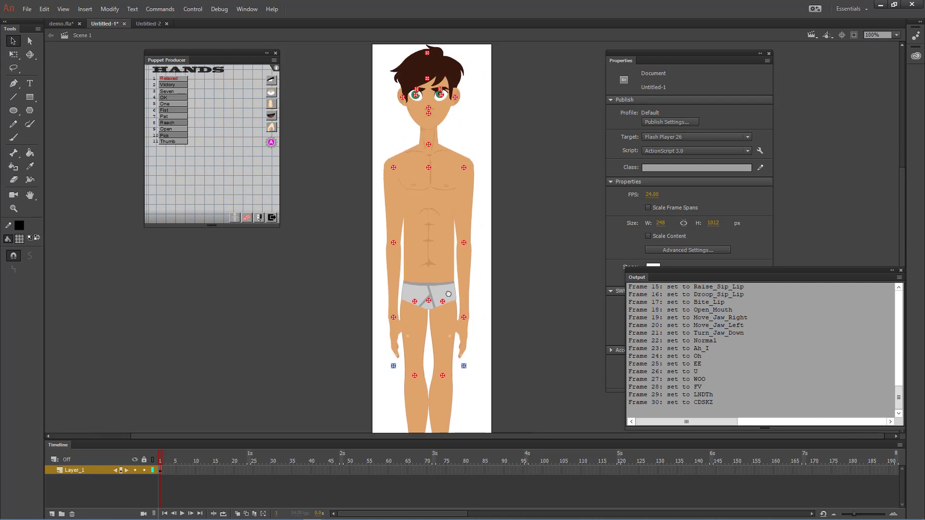
{"action": "left_click_drag", "start_coordinate": [452, 127], "coordinate": [445, 296]}
{"action": "scroll", "coordinate": [489, 232], "scroll_direction": "down", "scroll_amount": 5}
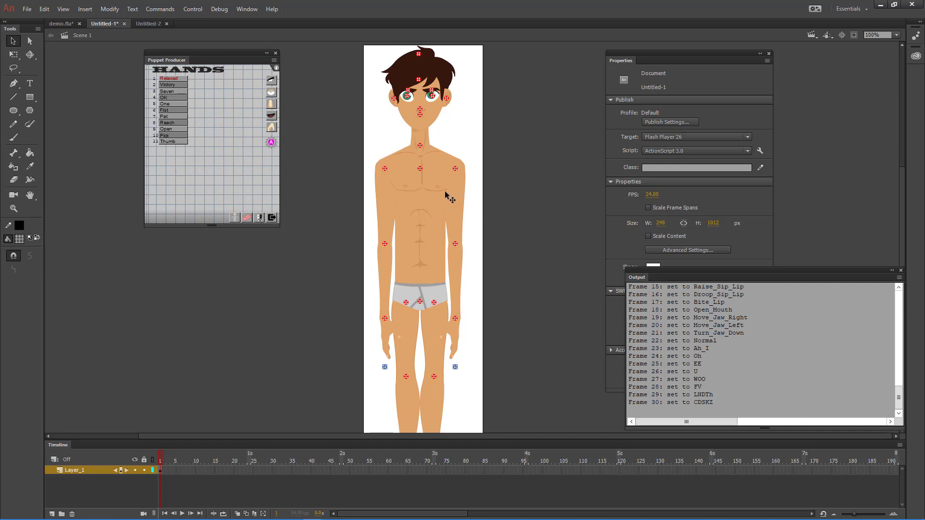
{"action": "left_click", "coordinate": [430, 236]}
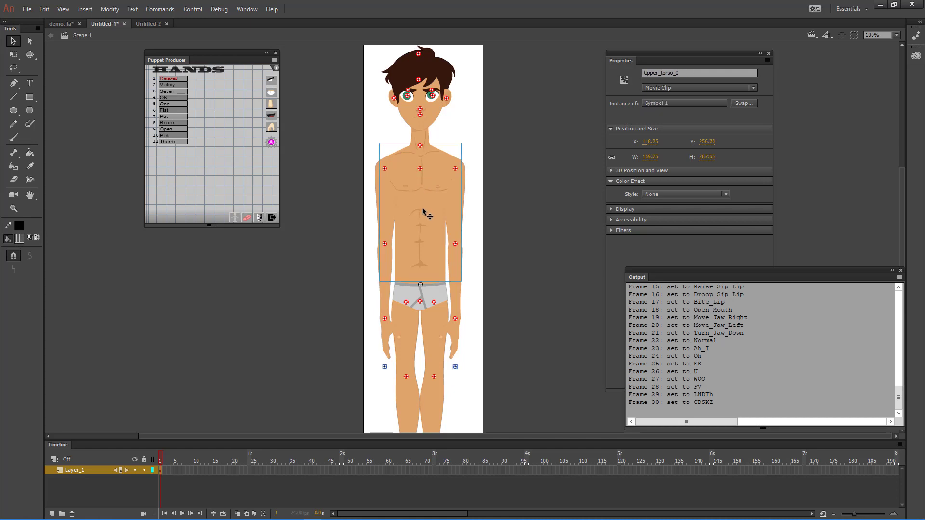
{"action": "left_click_drag", "start_coordinate": [420, 169], "coordinate": [423, 284]}
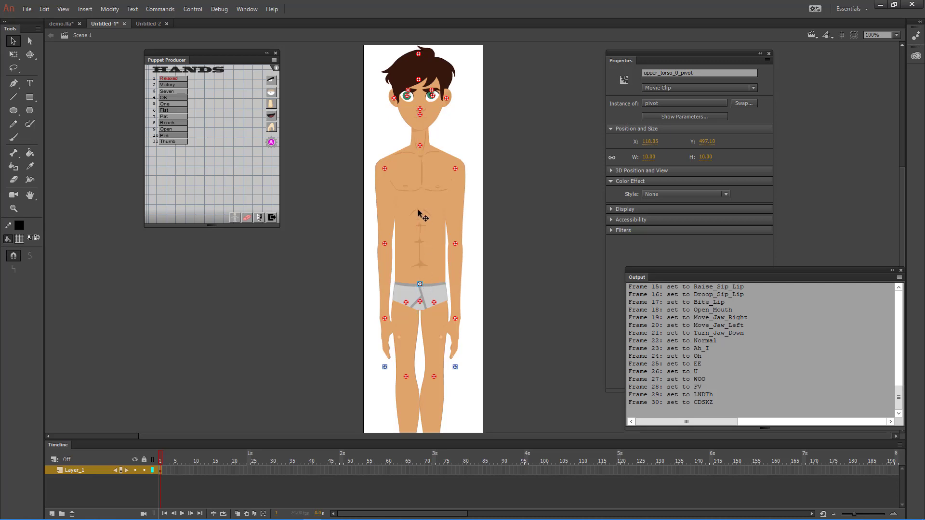
Step: Test-rotate the upper torso about its waist pivot with Free Transform and undo the rotation
{"action": "left_click", "coordinate": [428, 180]}
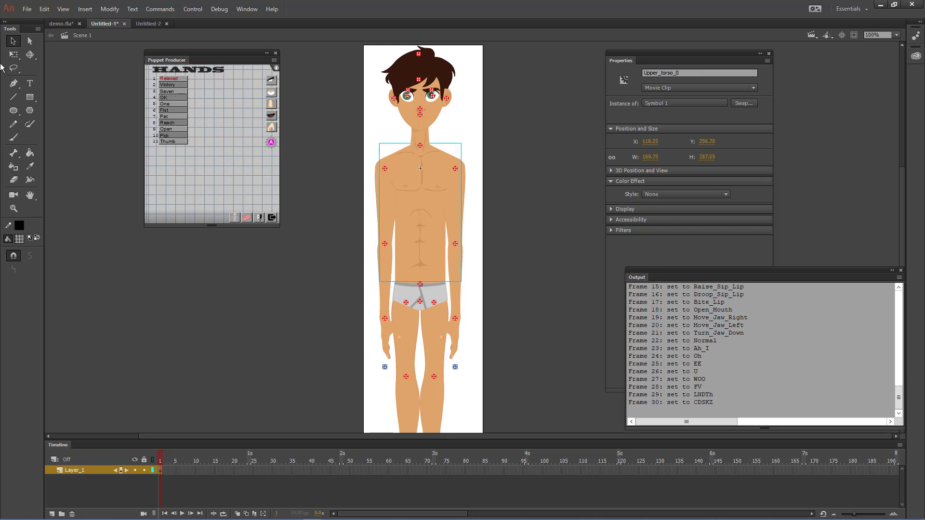
{"action": "left_click", "coordinate": [13, 54]}
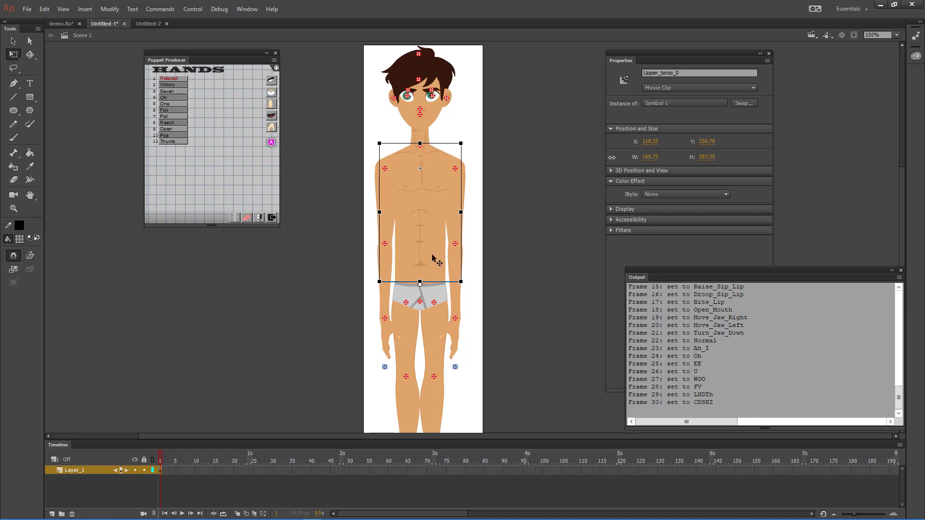
{"action": "left_click_drag", "start_coordinate": [473, 145], "coordinate": [514, 161]}
{"action": "key", "text": "ctrl+z"}
{"action": "left_click", "coordinate": [471, 255]}
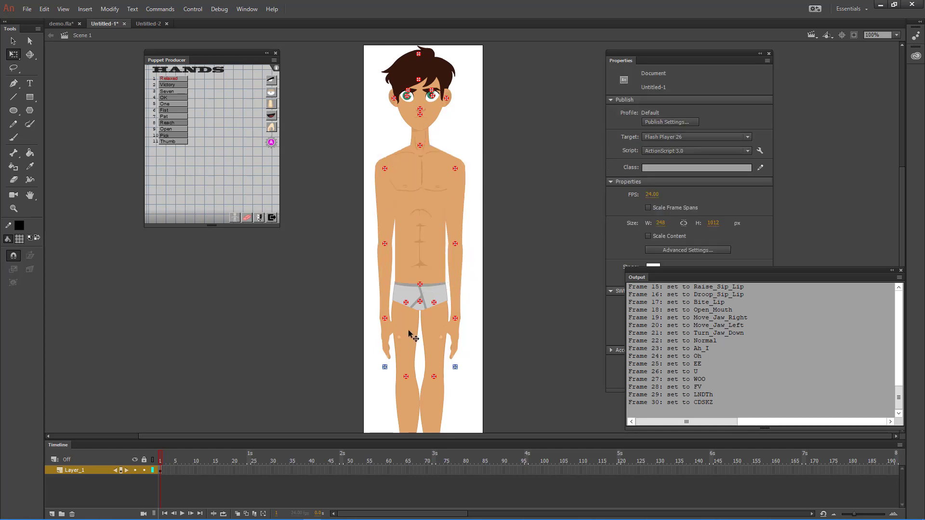
Step: Inspect the left arm's pivot at the shoulder and clear the selection
{"action": "left_click", "coordinate": [455, 168]}
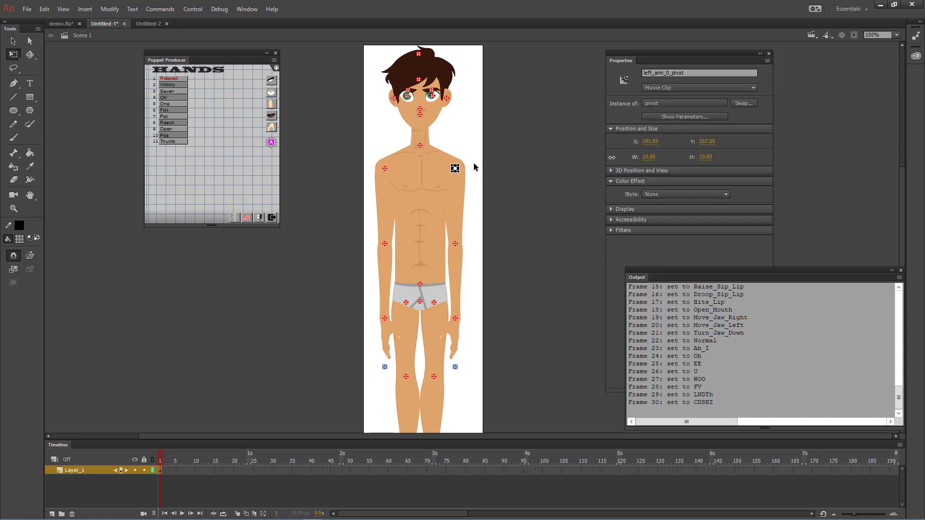
{"action": "left_click", "coordinate": [474, 163]}
{"action": "left_click_drag", "start_coordinate": [456, 169], "coordinate": [456, 204]}
{"action": "left_click_drag", "start_coordinate": [385, 170], "coordinate": [384, 202]}
{"action": "left_click", "coordinate": [473, 204]}
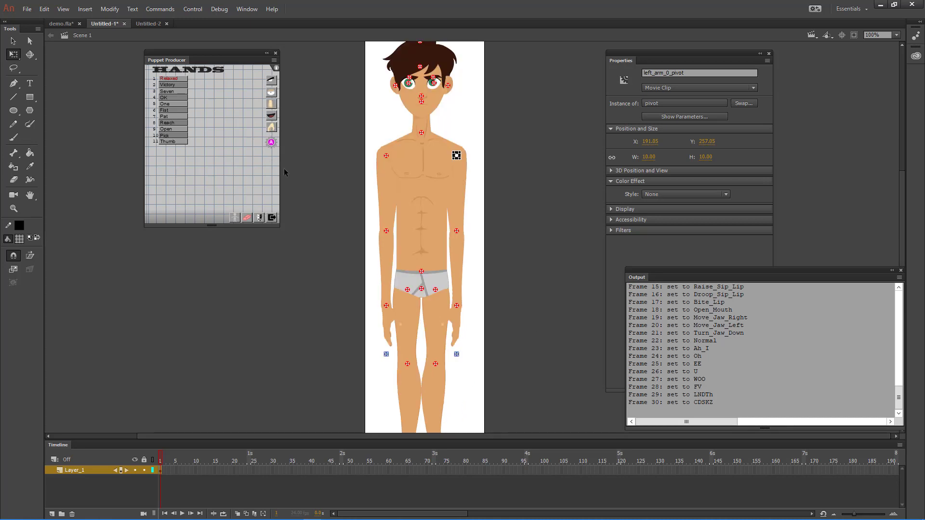
{"action": "left_click", "coordinate": [322, 175]}
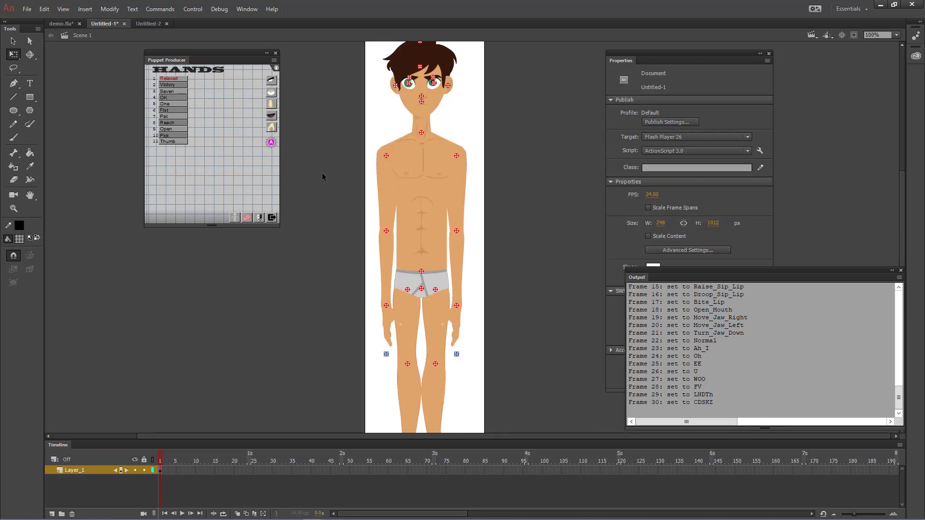
Step: Reposition the Puppet Producer panel, review its facial and hand expression lists, and return to the body-part diagram
{"action": "left_click_drag", "start_coordinate": [178, 60], "coordinate": [213, 70]}
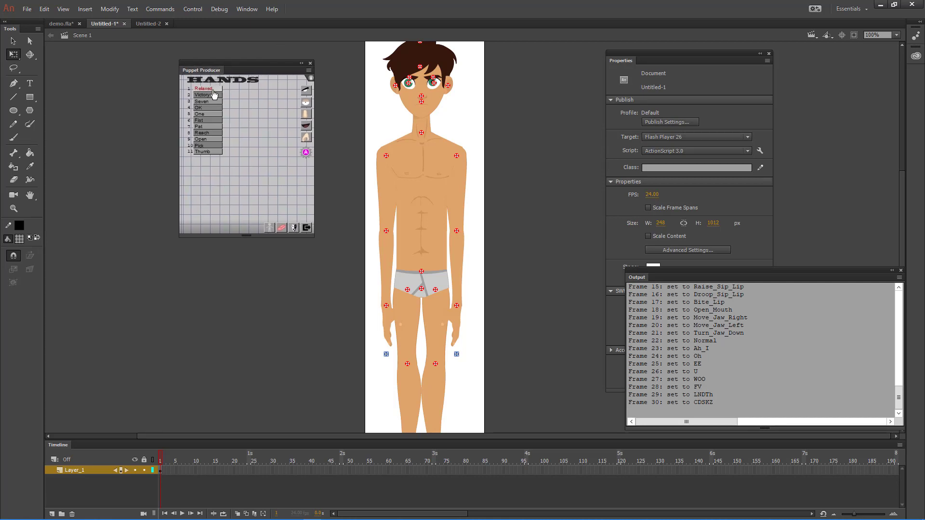
{"action": "left_click", "coordinate": [306, 115]}
{"action": "left_click", "coordinate": [306, 138]}
{"action": "left_click", "coordinate": [307, 91]}
{"action": "left_click", "coordinate": [306, 115]}
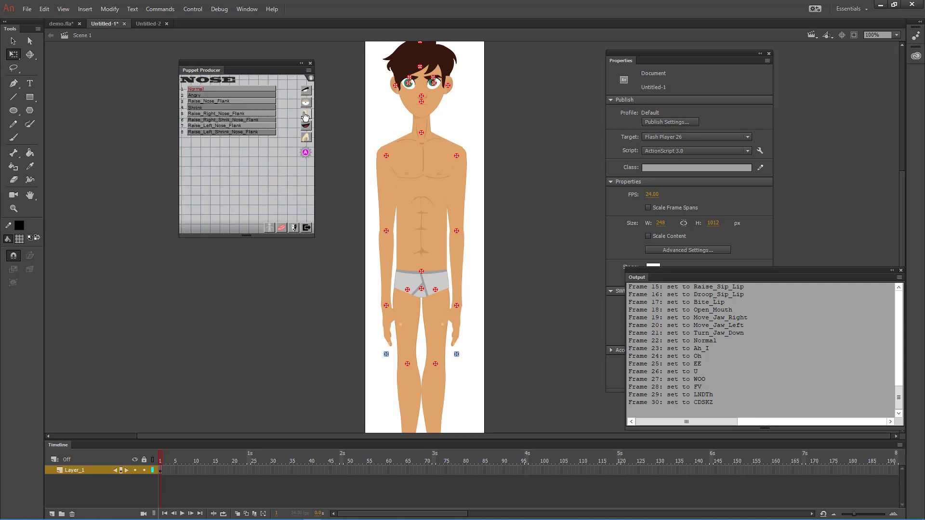
{"action": "left_click", "coordinate": [269, 228]}
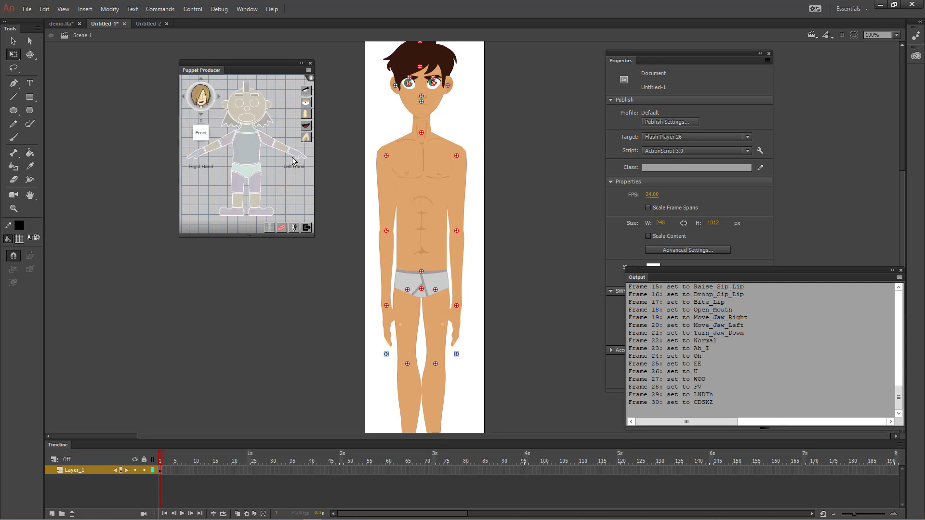
Step: Preview the angled views on either side in Puppet Producer and return the character view to Front
{"action": "left_click", "coordinate": [219, 98]}
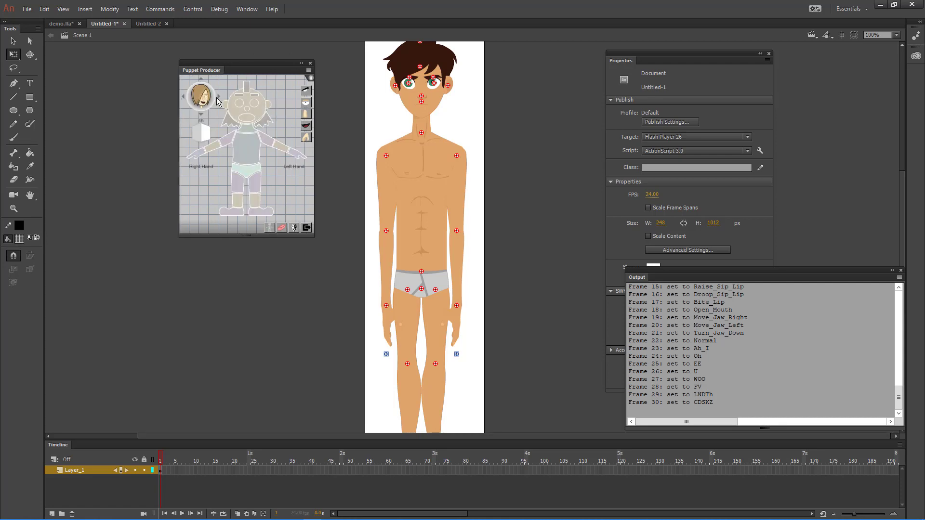
{"action": "left_click", "coordinate": [182, 100]}
{"action": "left_click", "coordinate": [182, 100]}
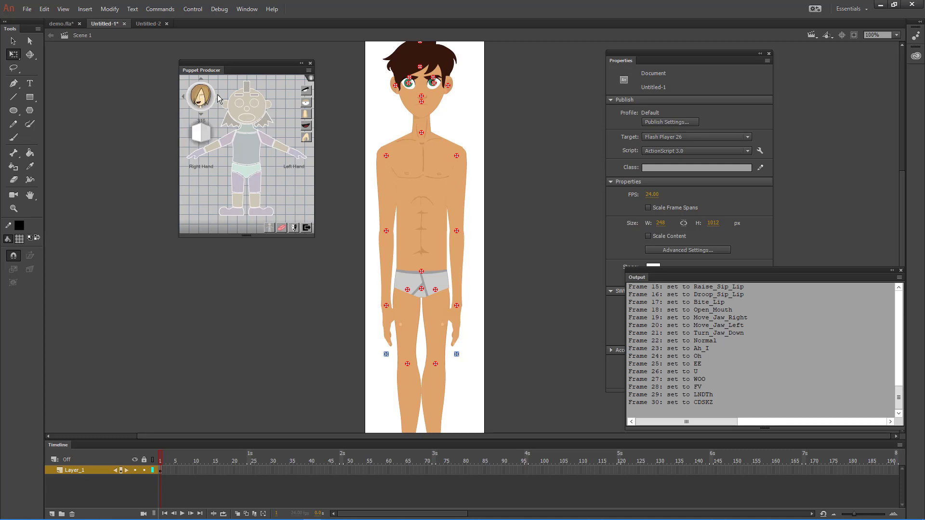
{"action": "left_click", "coordinate": [220, 98]}
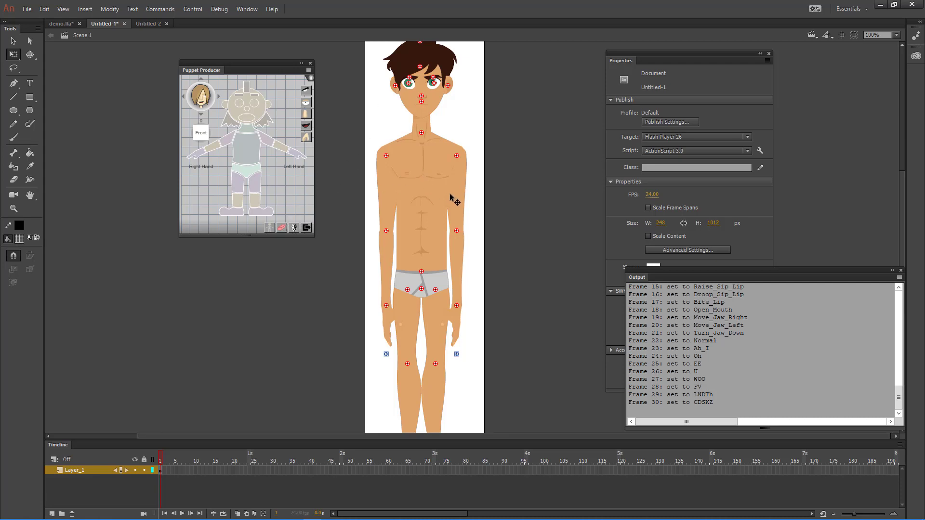
Step: Remove the mouth's assignment by clearing its instance name and deleting its pivot, and check the mouth's properties
{"action": "left_click", "coordinate": [411, 110]}
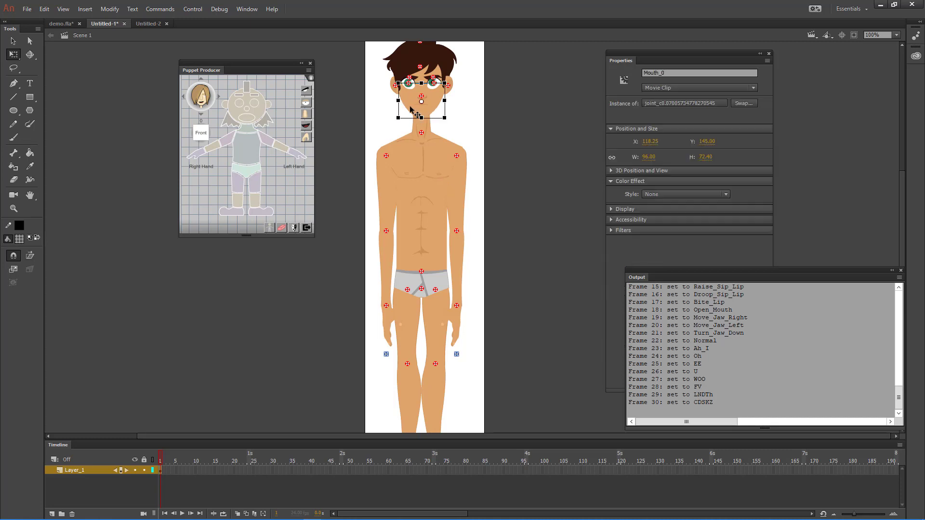
{"action": "left_click", "coordinate": [672, 72]}
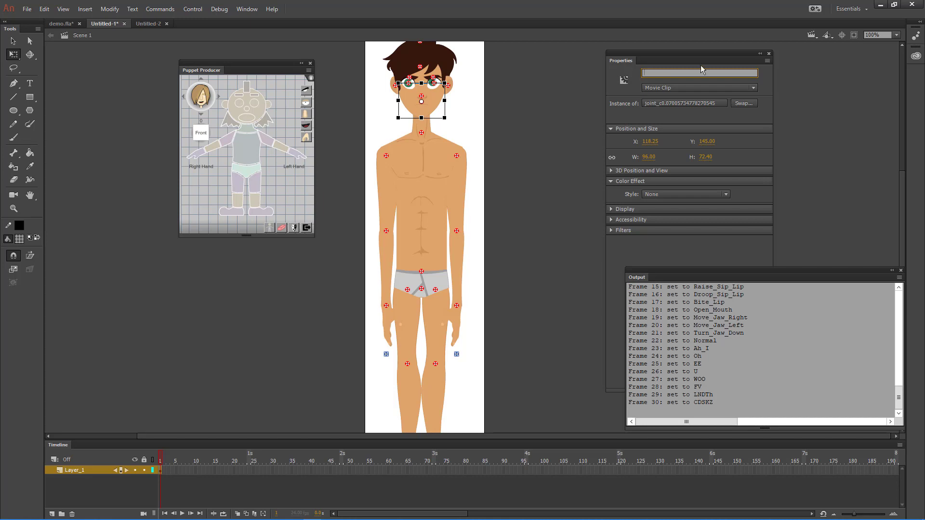
{"action": "left_click", "coordinate": [539, 114]}
{"action": "left_click", "coordinate": [421, 101]}
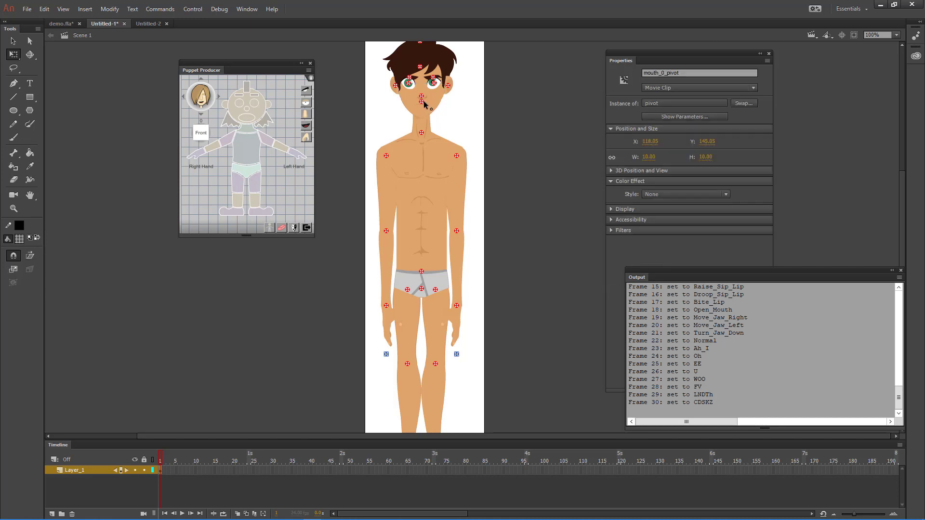
{"action": "key", "text": "Delete"}
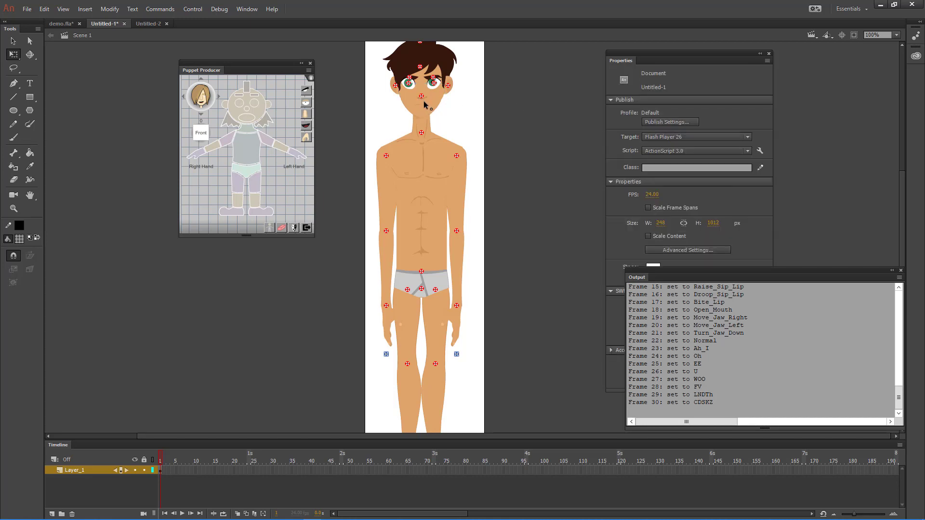
{"action": "left_click", "coordinate": [428, 115]}
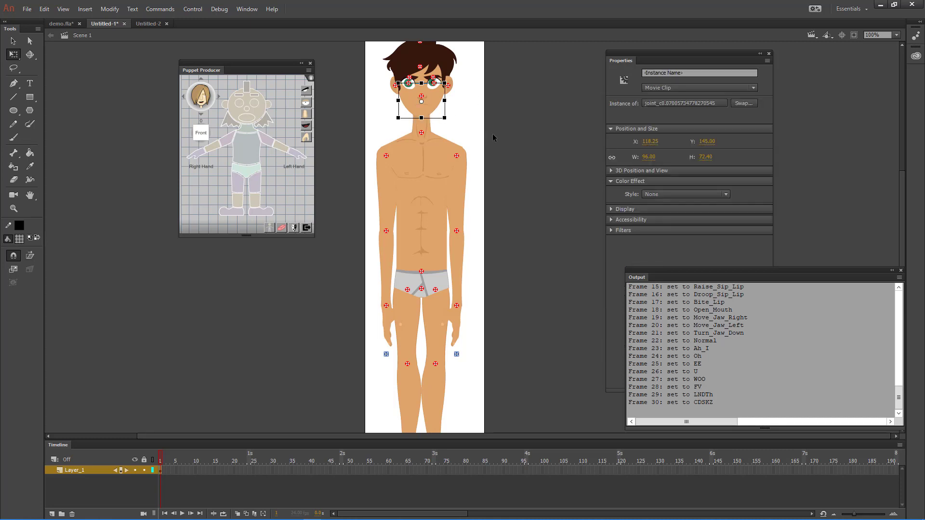
Step: Unassign all the head parts at once in Puppet Producer and check the instance names of the neck and its pivot
{"action": "left_click_drag", "start_coordinate": [478, 104], "coordinate": [340, 27]}
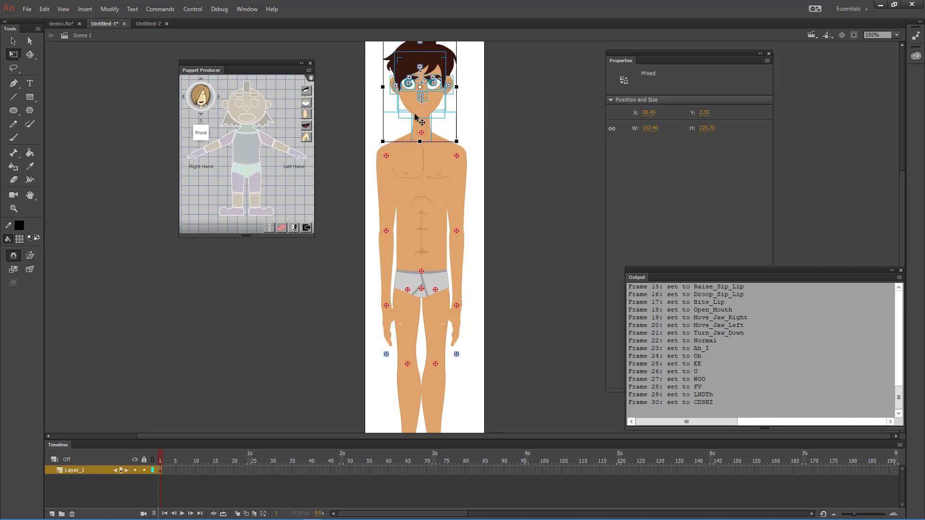
{"action": "left_click", "coordinate": [281, 228]}
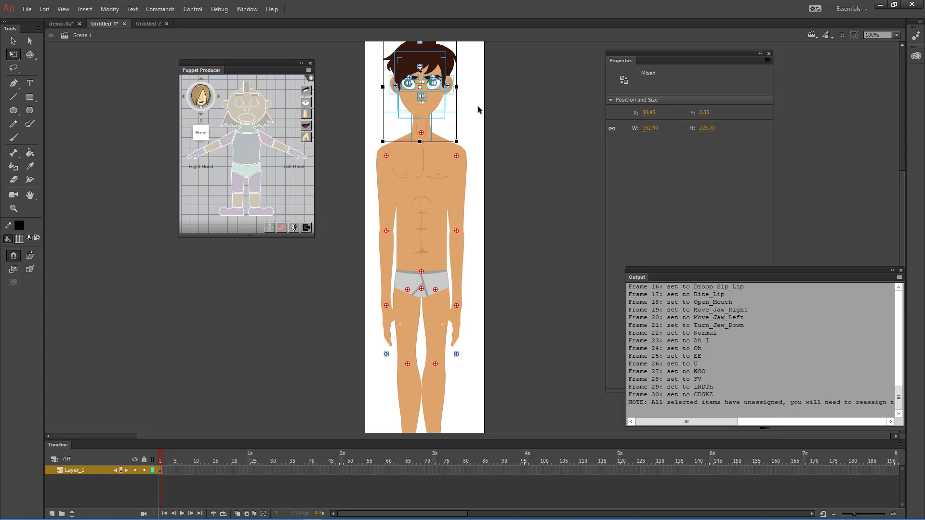
{"action": "scroll", "coordinate": [475, 130], "scroll_direction": "up", "scroll_amount": 3}
{"action": "left_click", "coordinate": [471, 179]}
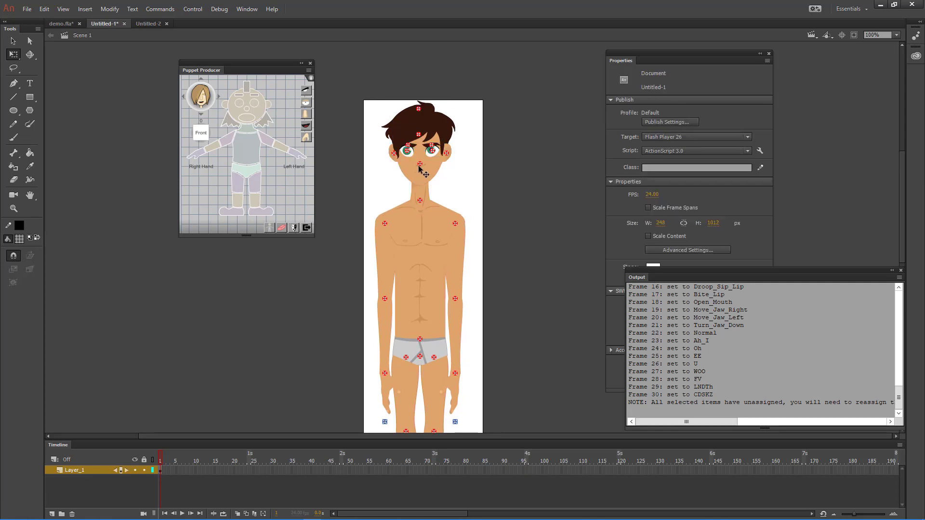
{"action": "left_click", "coordinate": [420, 202]}
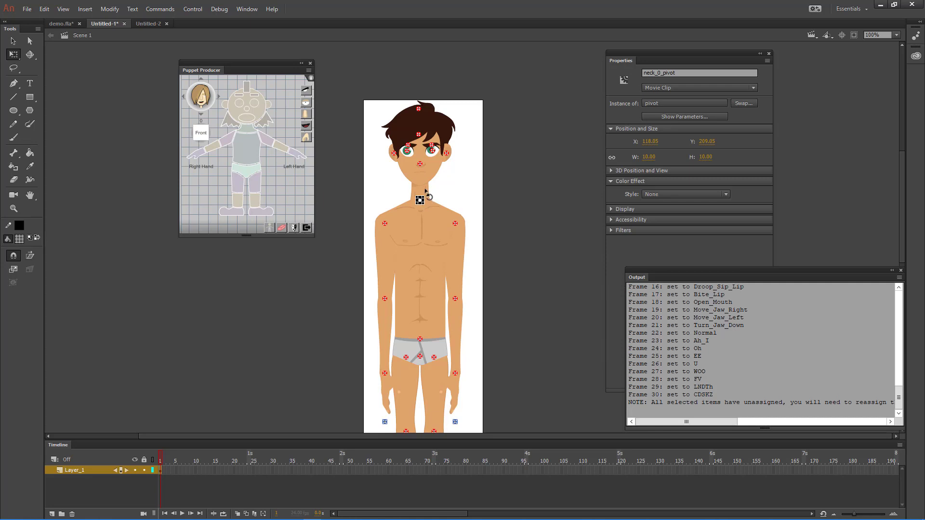
{"action": "left_click", "coordinate": [418, 191]}
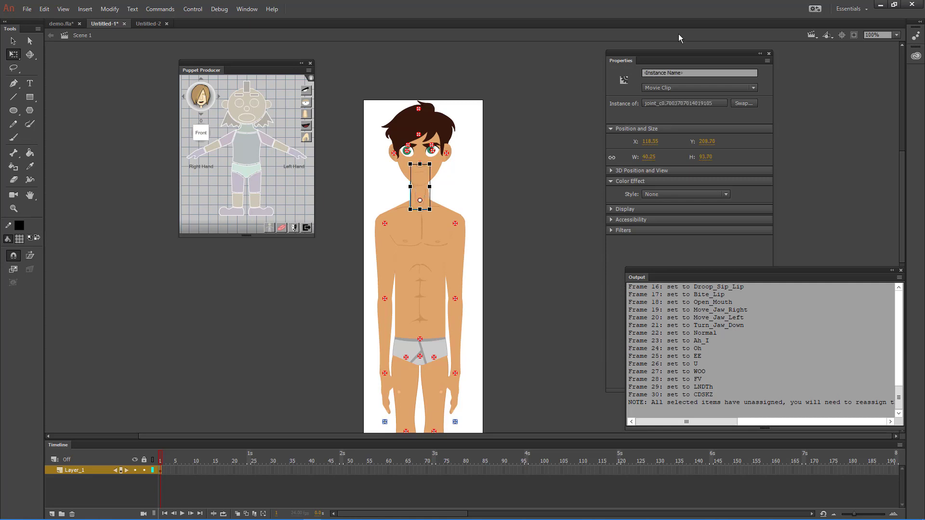
{"action": "left_click", "coordinate": [463, 174]}
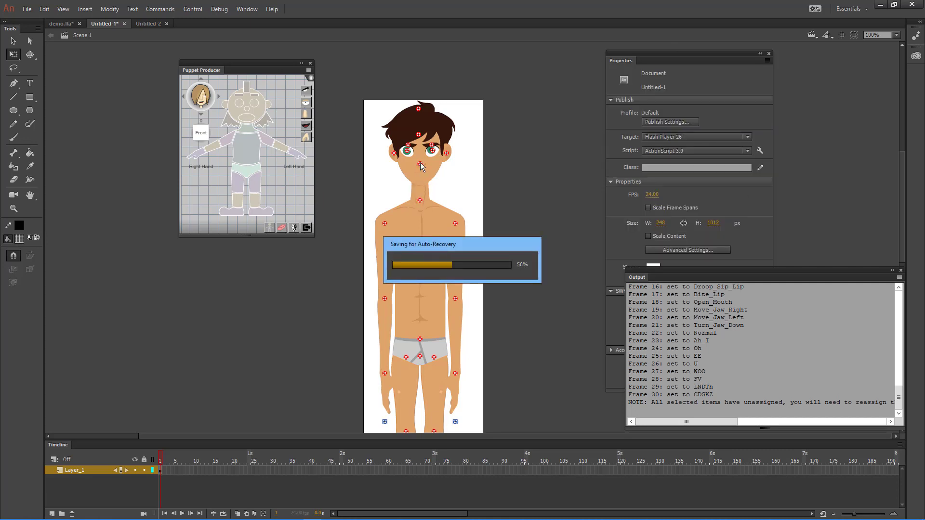
Step: Delete the leftover pivots on the nose, the character's left ear and the left eye
{"action": "left_click", "coordinate": [420, 164]}
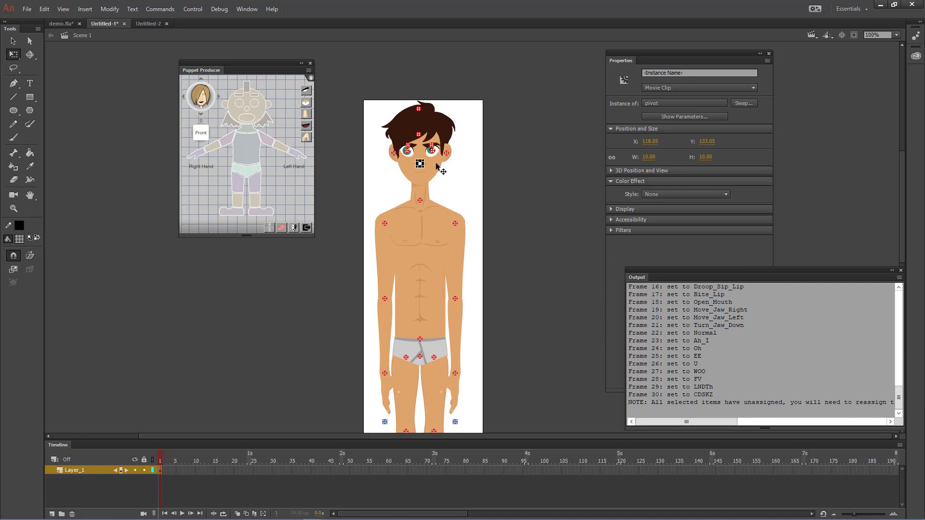
{"action": "key", "text": "Delete"}
{"action": "left_click", "coordinate": [447, 154]}
{"action": "key", "text": "Delete"}
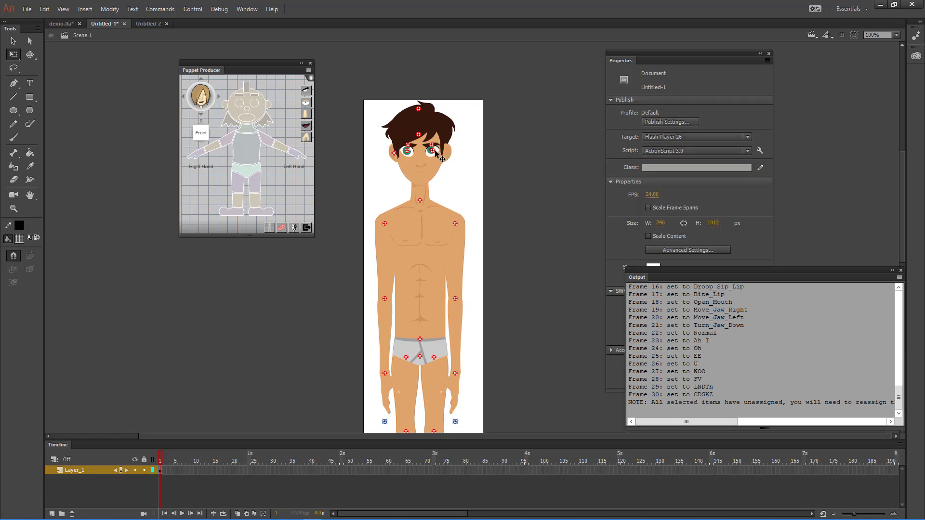
{"action": "left_click", "coordinate": [433, 152]}
{"action": "key", "text": "Delete"}
{"action": "left_click", "coordinate": [445, 155]}
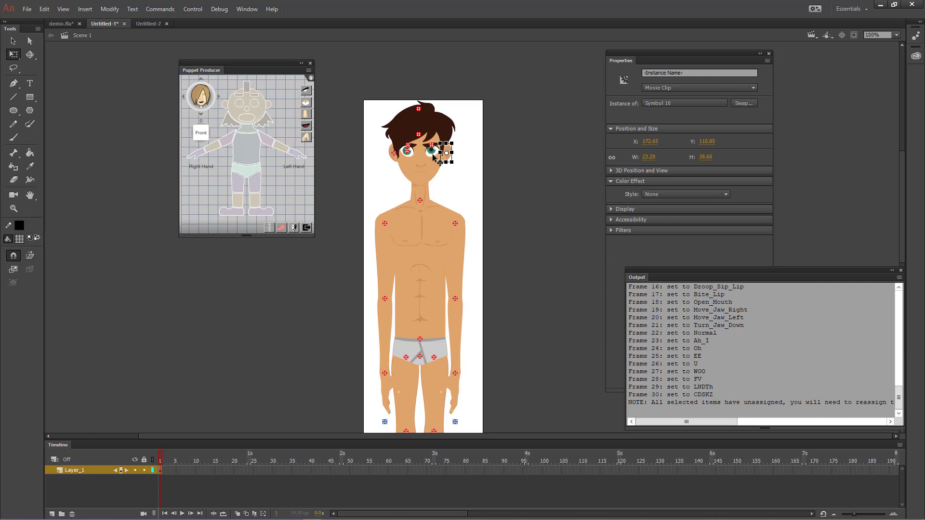
{"action": "key", "text": "Delete"}
Step: Delete the remaining leftover head pivots on the right eye, both brows, the front and back hair and the right ear
{"action": "left_click", "coordinate": [407, 151]}
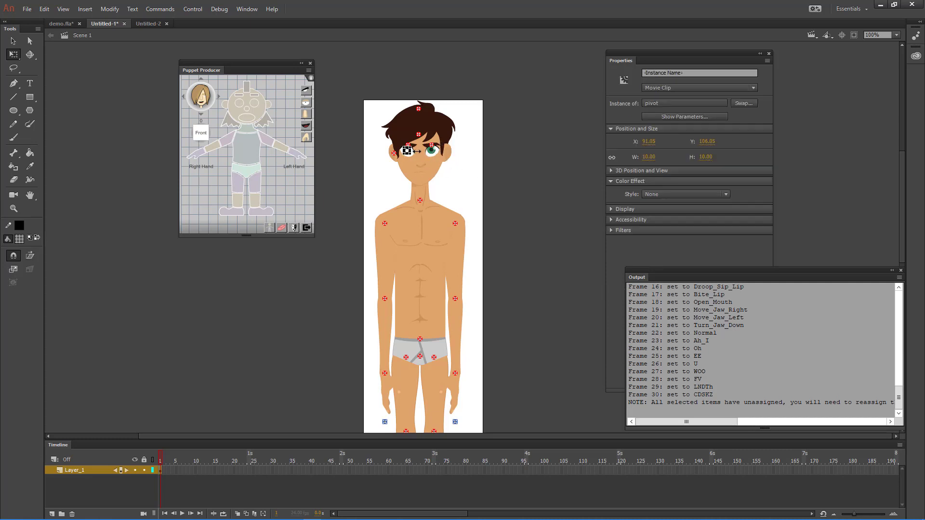
{"action": "left_click", "coordinate": [431, 145], "text": "shift"}
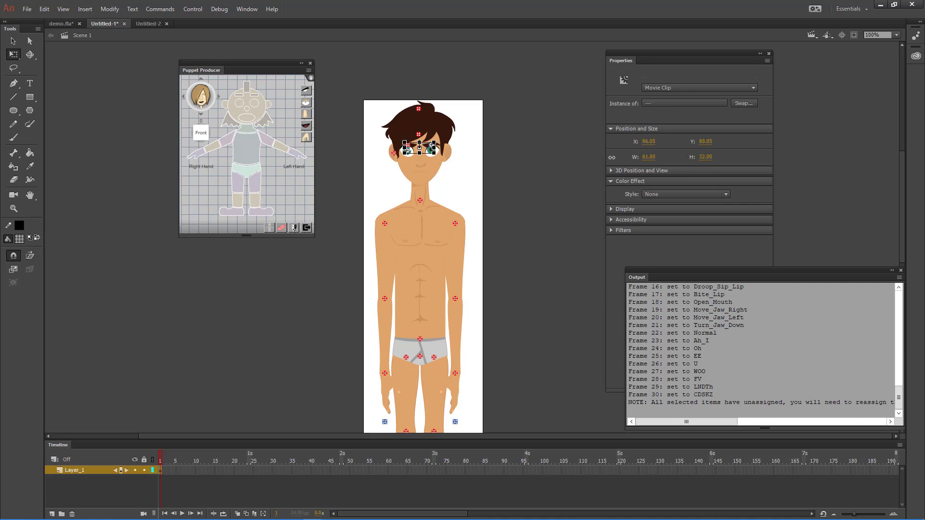
{"action": "left_click", "coordinate": [419, 108], "text": "shift"}
{"action": "left_click", "coordinate": [419, 134], "text": "shift"}
{"action": "left_click", "coordinate": [395, 153], "text": "shift"}
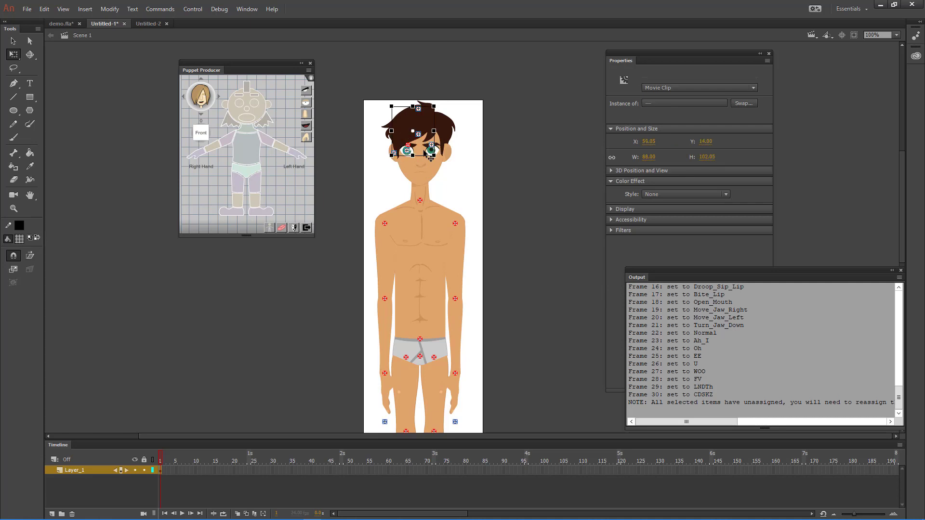
{"action": "key", "text": "Delete"}
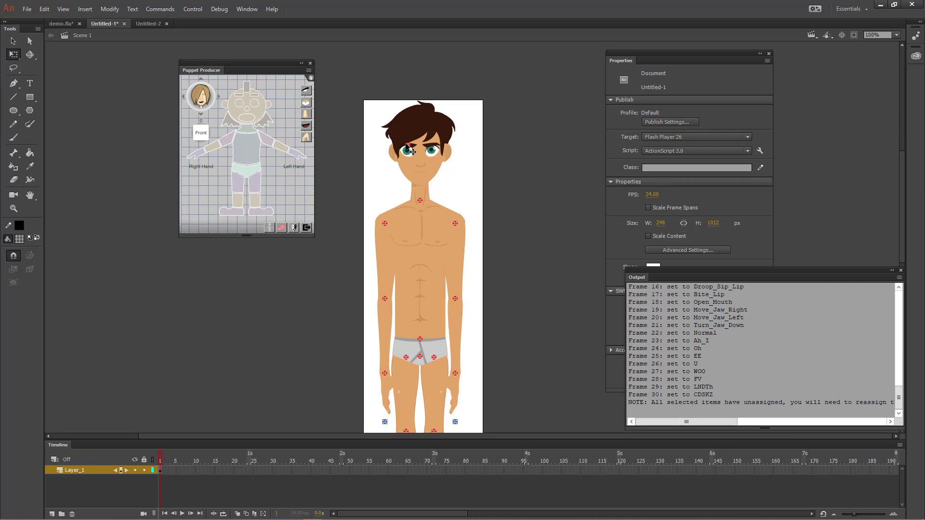
{"action": "left_click", "coordinate": [408, 146]}
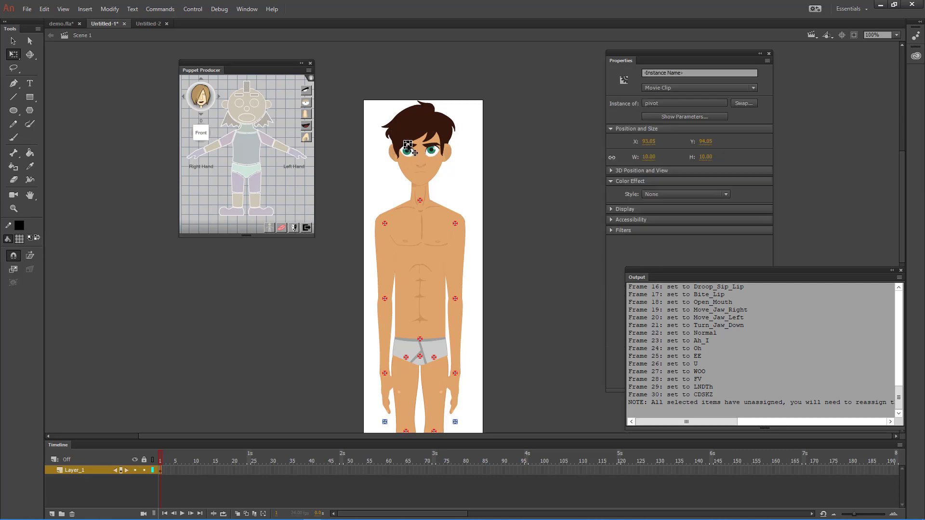
{"action": "key", "text": "Delete"}
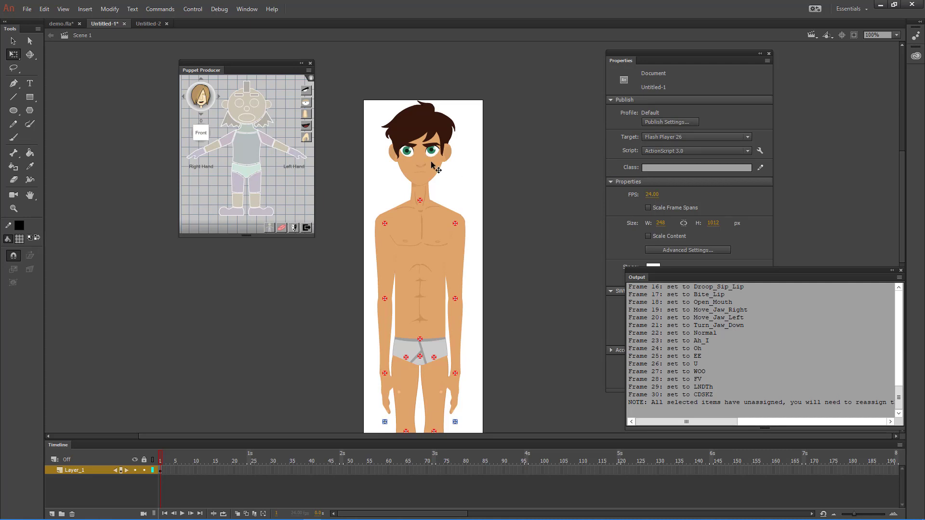
Step: Reassign the right and left brows and the right and left eyes to their matching parts in Puppet Producer's Front view
{"action": "left_click", "coordinate": [409, 144]}
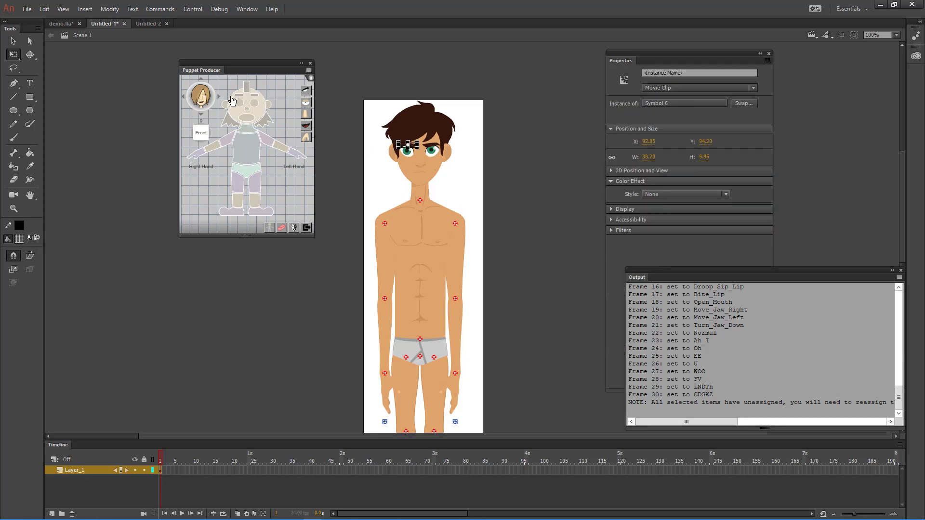
{"action": "left_click", "coordinate": [237, 96]}
{"action": "left_click", "coordinate": [435, 146]}
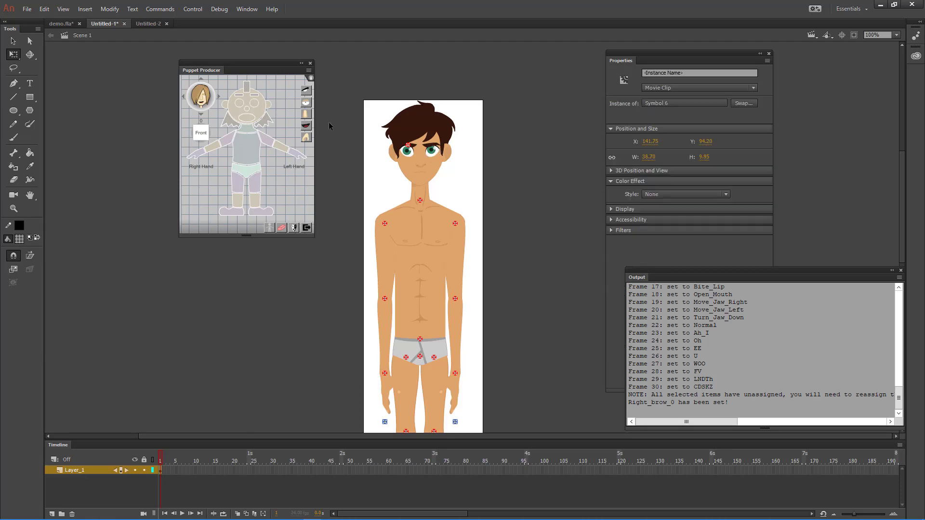
{"action": "left_click", "coordinate": [259, 100]}
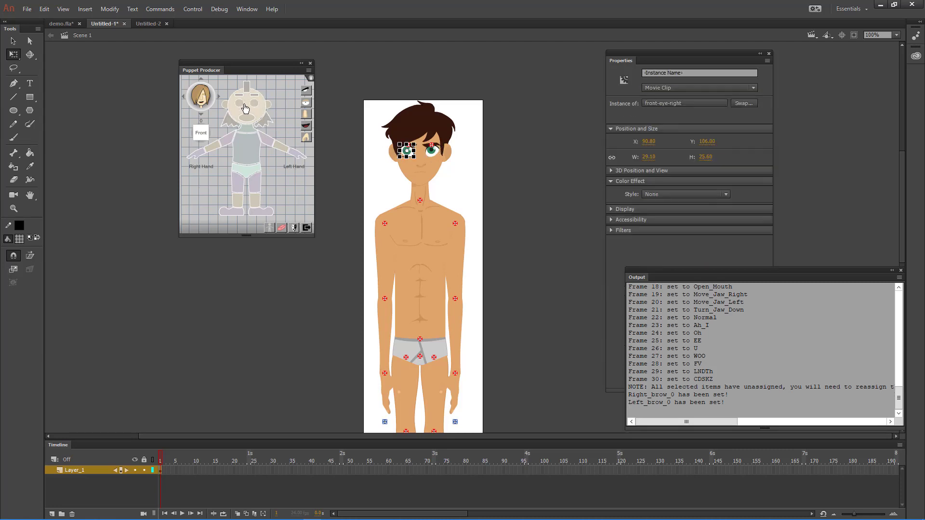
{"action": "left_click", "coordinate": [243, 105]}
{"action": "left_click", "coordinate": [434, 152]}
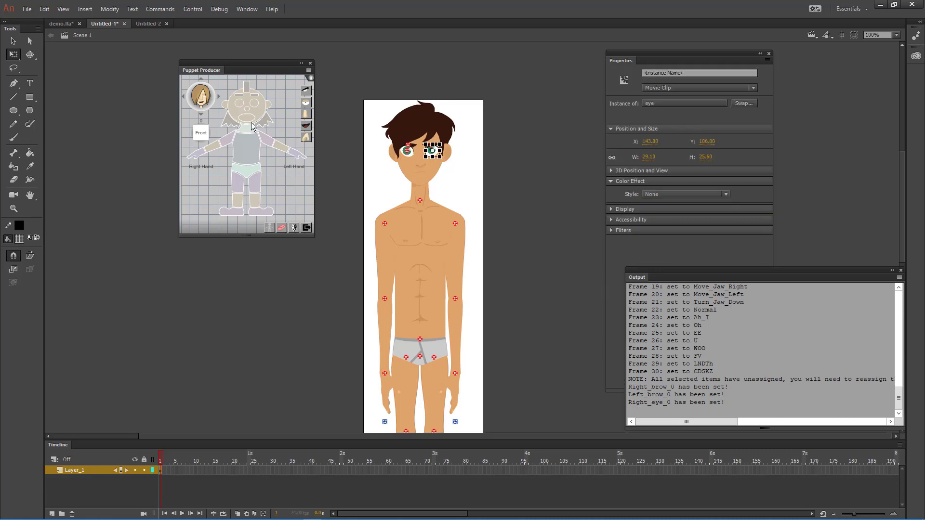
{"action": "left_click", "coordinate": [257, 106]}
Step: Reassign the nose and the mouth to their matching parts in Puppet Producer's Front view
{"action": "left_click", "coordinate": [421, 164]}
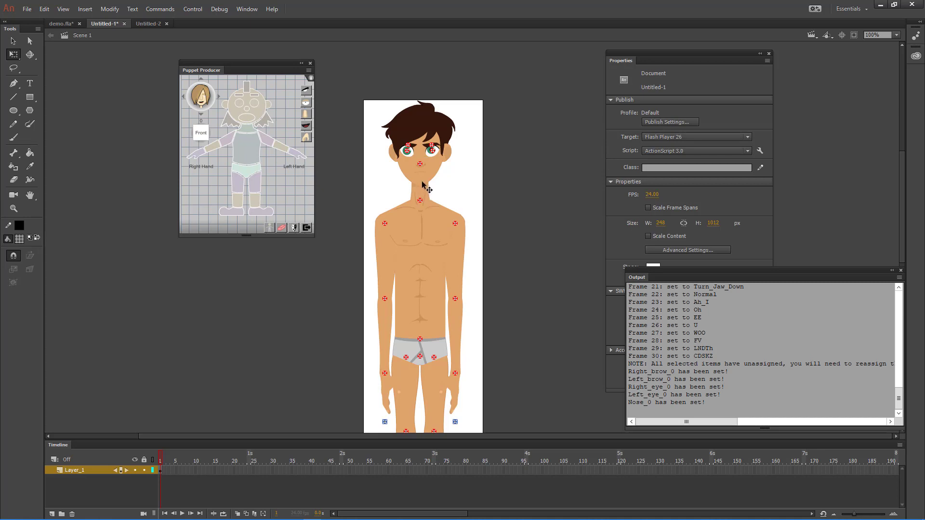
{"action": "left_click", "coordinate": [421, 183]}
{"action": "left_click", "coordinate": [247, 121]}
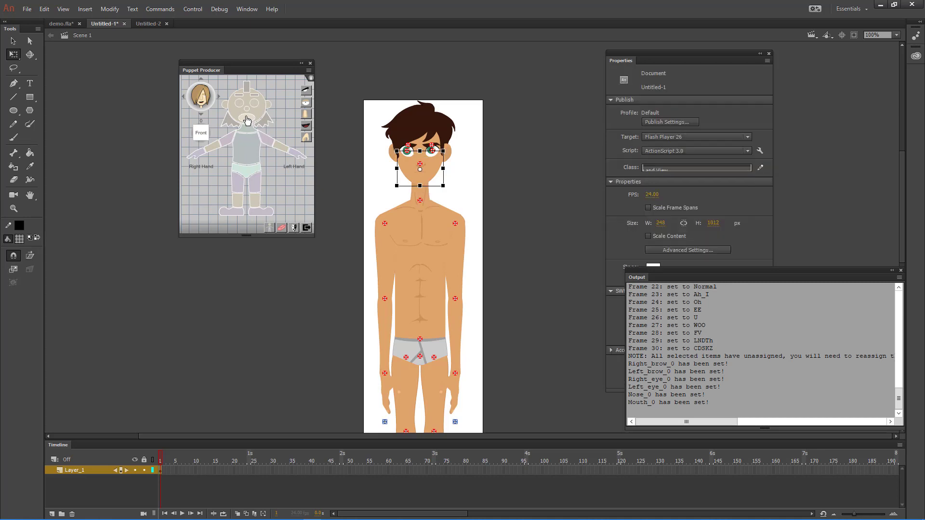
Step: Reassign the front hair and the back hair to their matching parts in Puppet Producer
{"action": "left_click", "coordinate": [429, 134]}
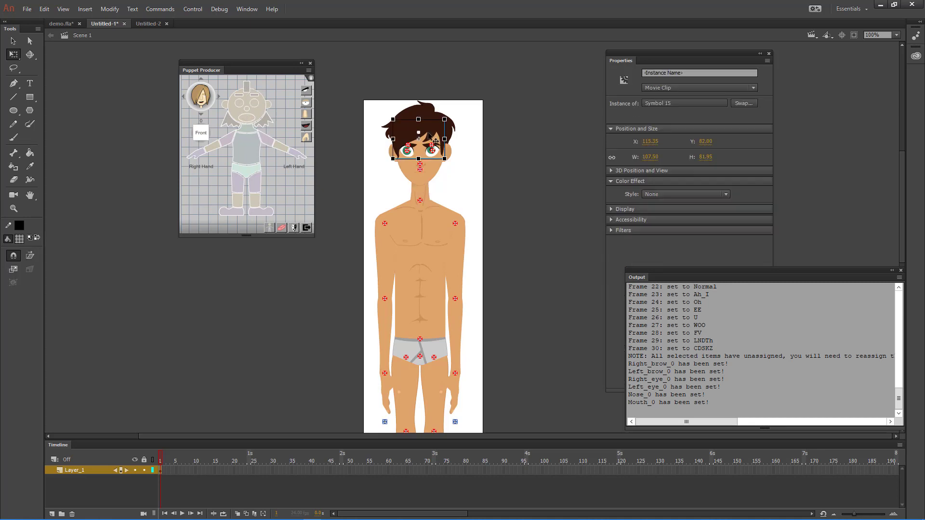
{"action": "left_click", "coordinate": [249, 89]}
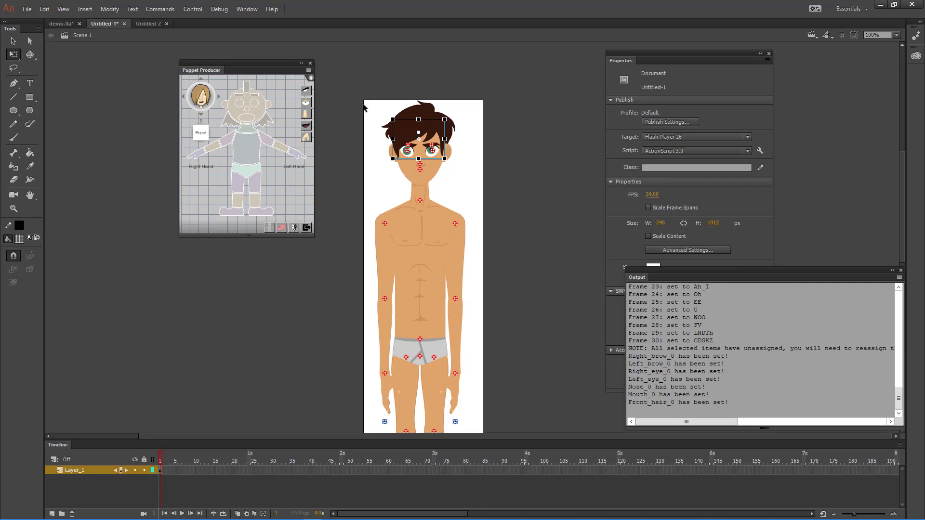
{"action": "left_click", "coordinate": [455, 134]}
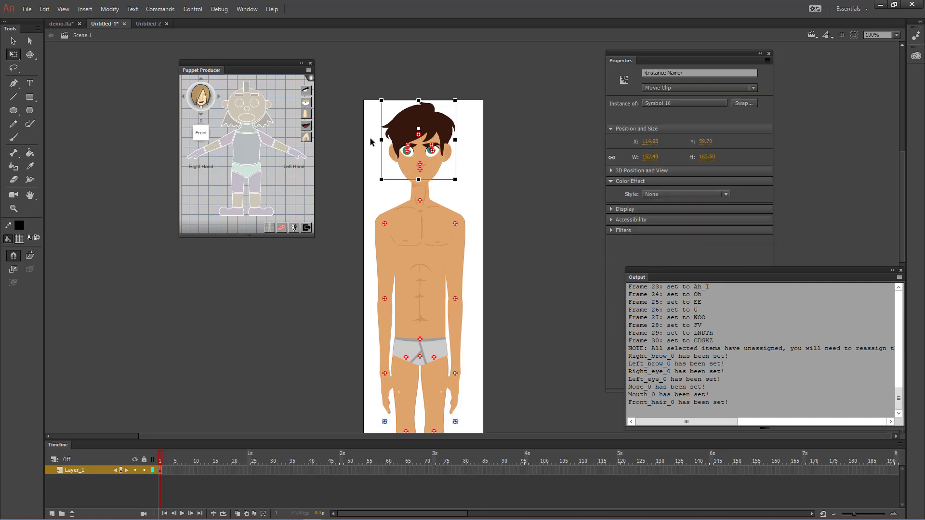
{"action": "left_click", "coordinate": [268, 121]}
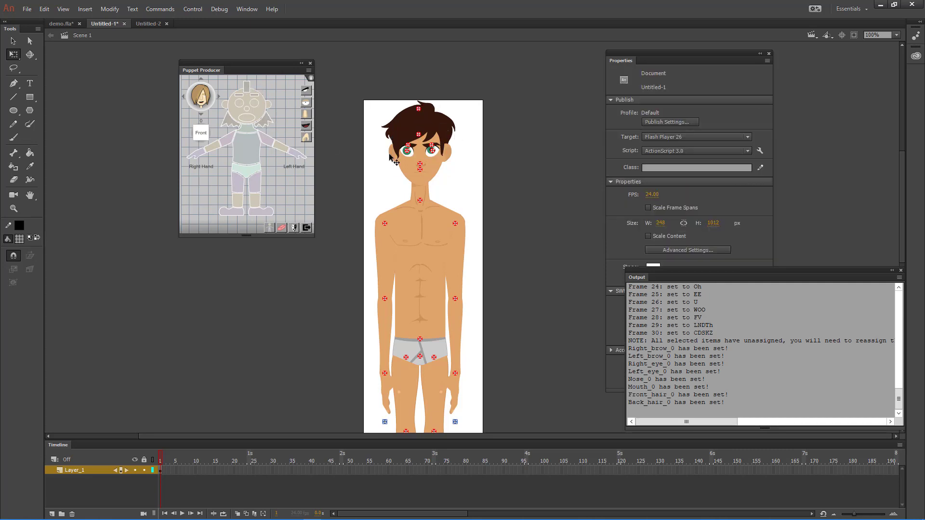
Step: Reassign the right and left ears to their matching parts in Puppet Producer
{"action": "left_click", "coordinate": [392, 155]}
{"action": "left_click", "coordinate": [228, 107]}
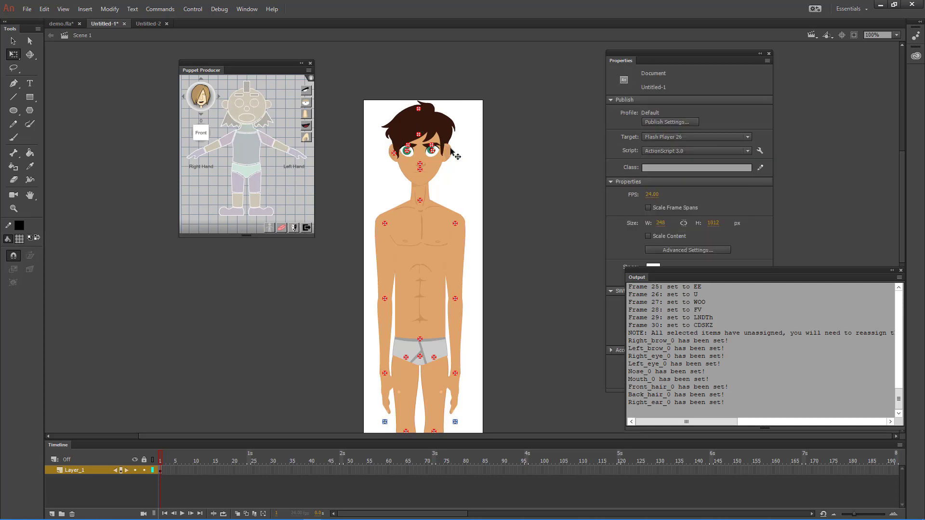
{"action": "left_click", "coordinate": [447, 154]}
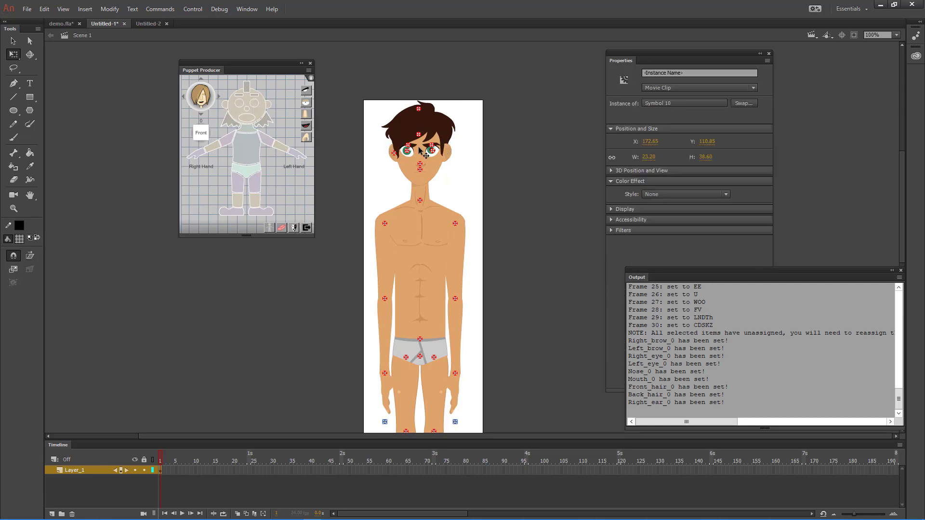
{"action": "left_click", "coordinate": [271, 109]}
Step: Select the whole character with all its pivots and run Puppet Producer's Auto Mirror with the front -> back option
{"action": "left_click_drag", "start_coordinate": [517, 270], "coordinate": [498, 170]}
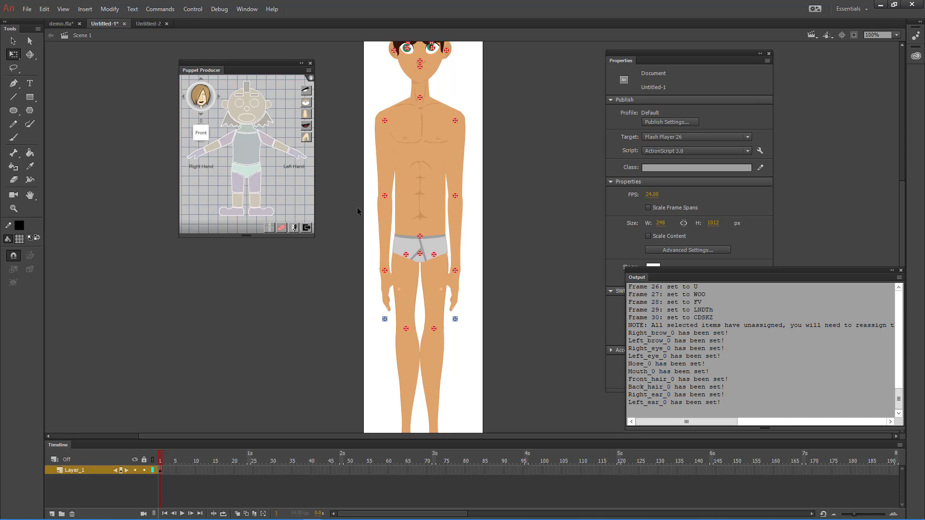
{"action": "key", "text": "ctrl+minus"}
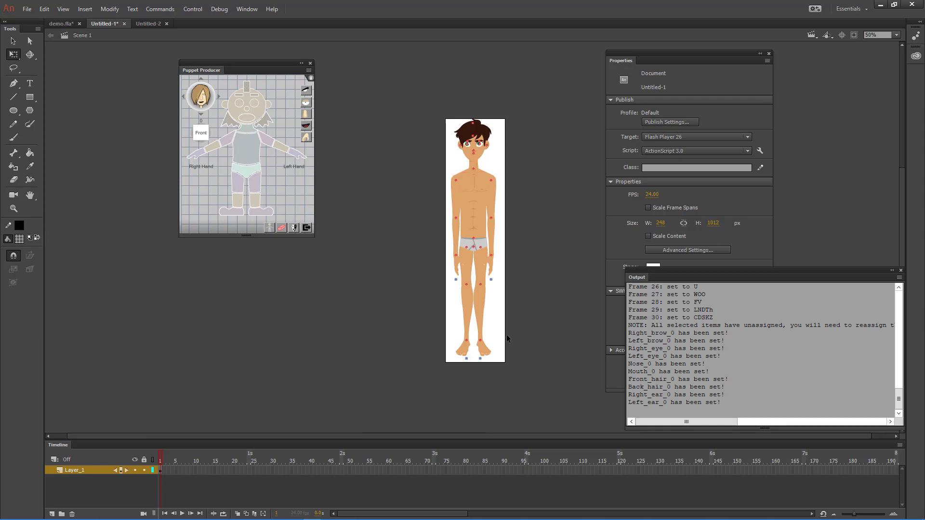
{"action": "left_click_drag", "start_coordinate": [474, 230], "coordinate": [452, 209]}
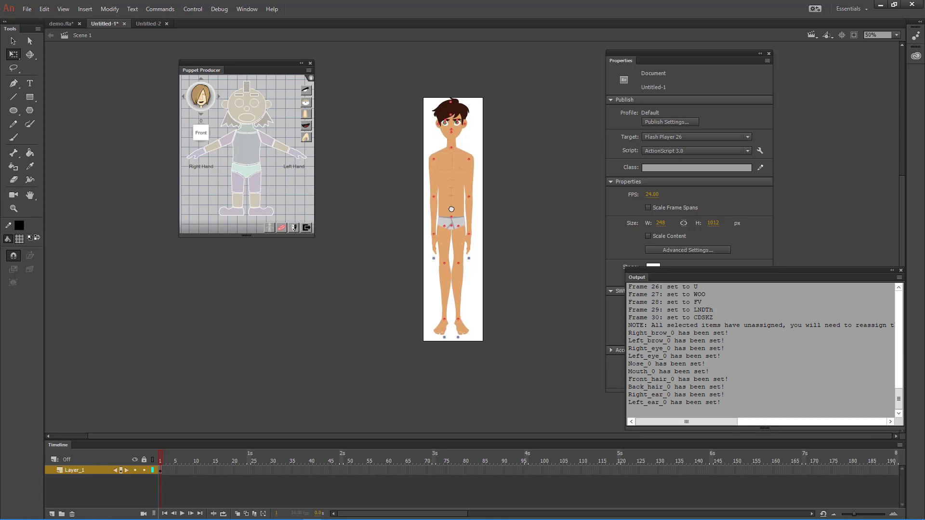
{"action": "key", "text": "ctrl+equal"}
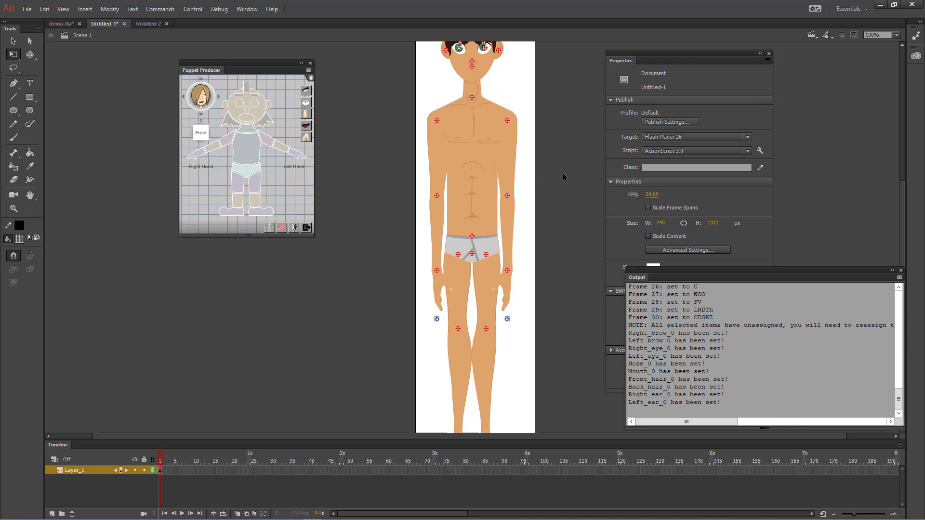
{"action": "left_click_drag", "start_coordinate": [563, 172], "coordinate": [564, 236]}
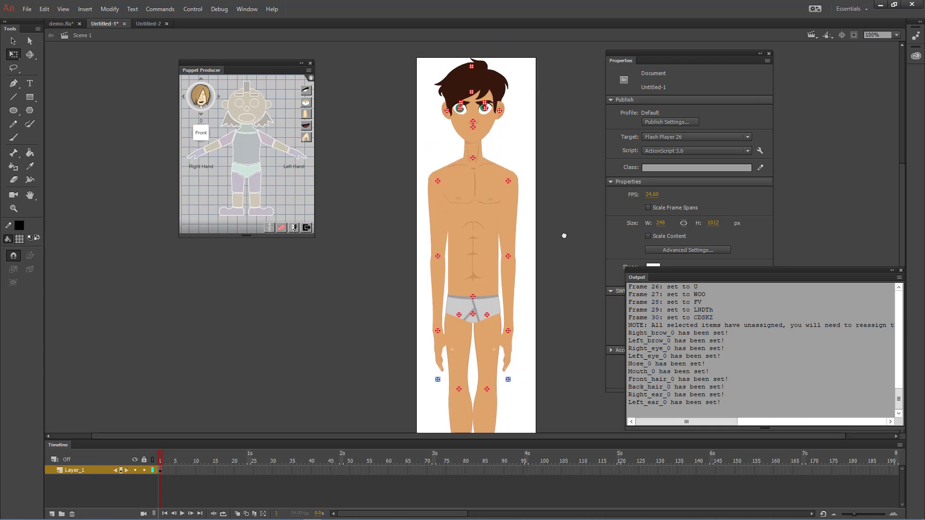
{"action": "key", "text": "ctrl+minus"}
{"action": "left_click_drag", "start_coordinate": [549, 141], "coordinate": [421, 415]}
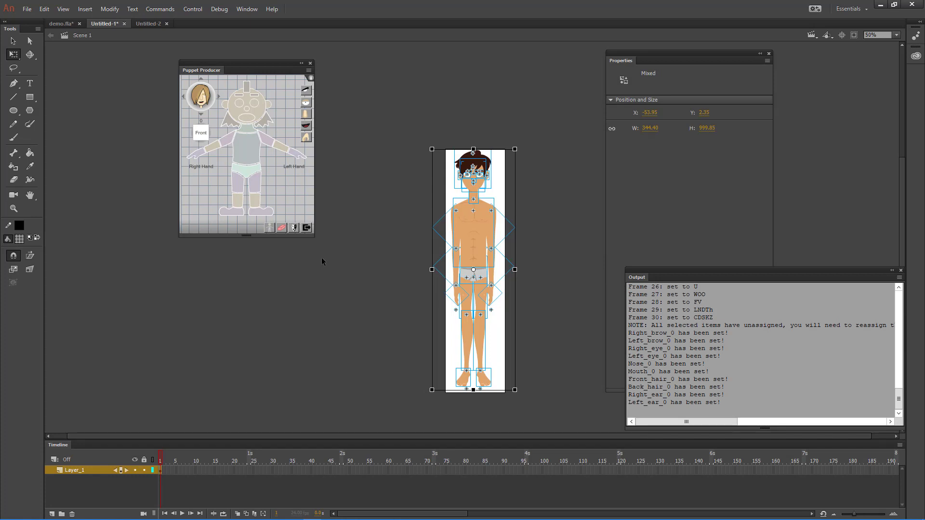
{"action": "left_click", "coordinate": [294, 229]}
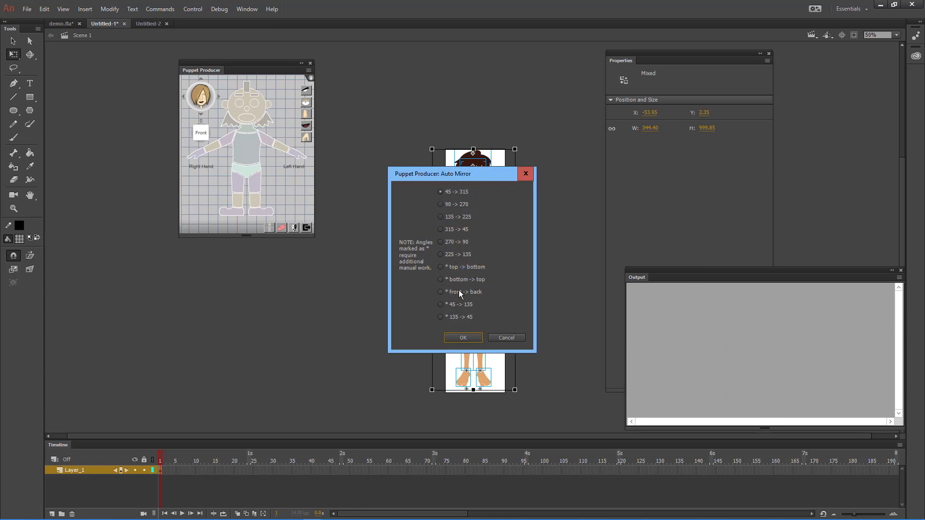
{"action": "left_click", "coordinate": [458, 293]}
{"action": "left_click", "coordinate": [462, 339]}
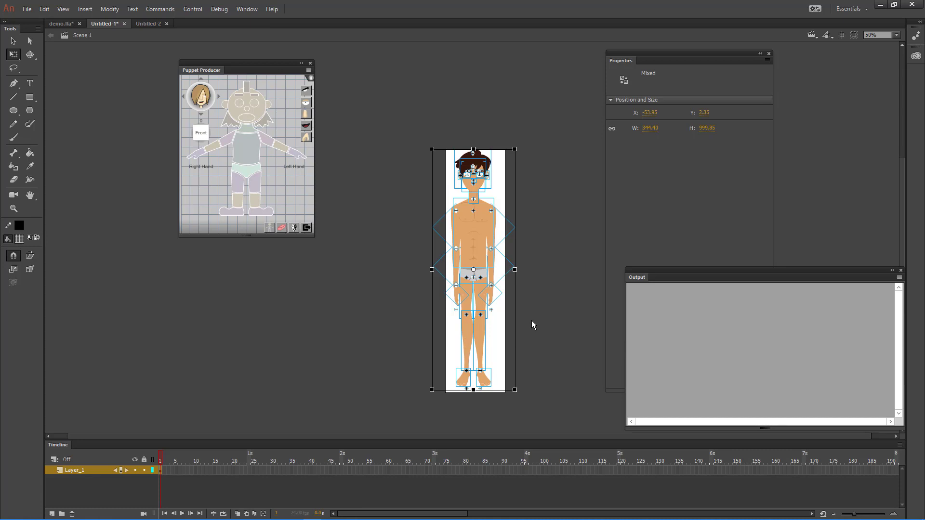
Step: Ungroup the mirrored copy of the character beside the original and move the Properties panel away from it
{"action": "left_click_drag", "start_coordinate": [525, 200], "coordinate": [314, 366]}
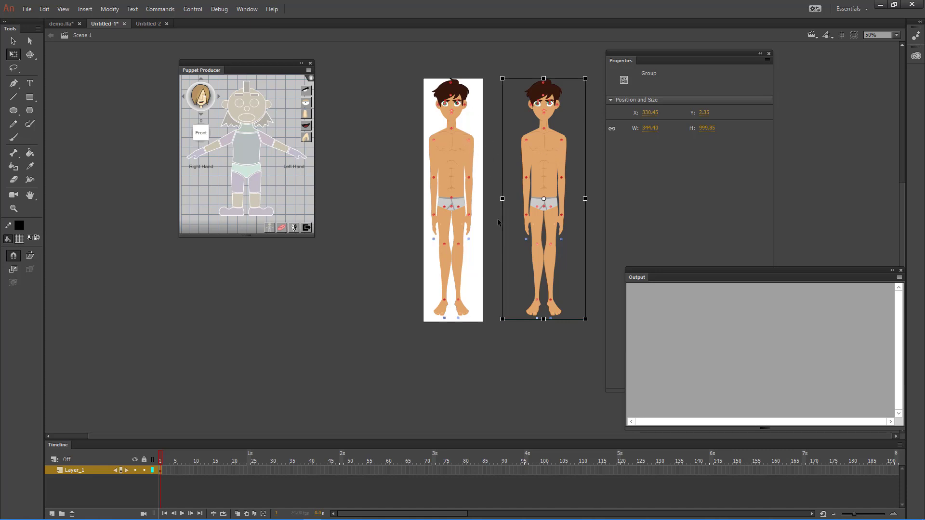
{"action": "left_click", "coordinate": [533, 343]}
{"action": "left_click", "coordinate": [556, 221]}
{"action": "key", "text": "ctrl+shift+g"}
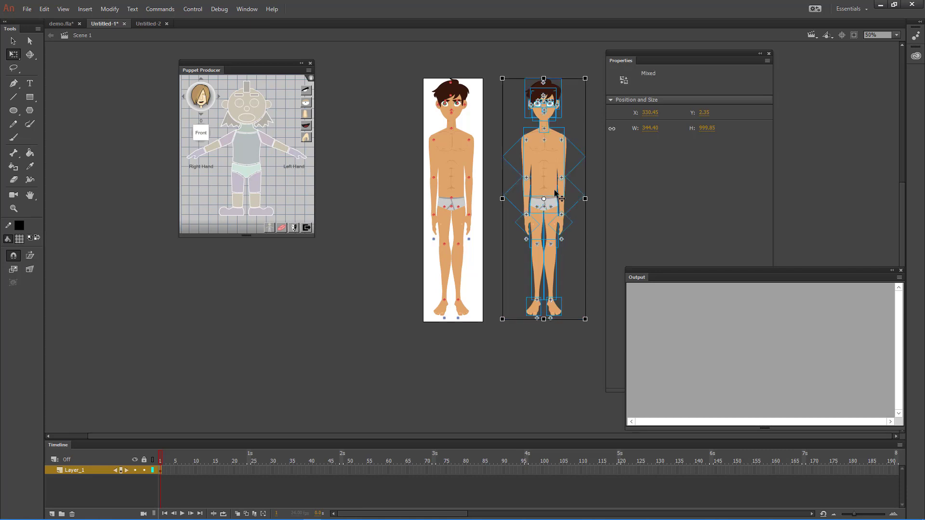
{"action": "left_click", "coordinate": [499, 131]}
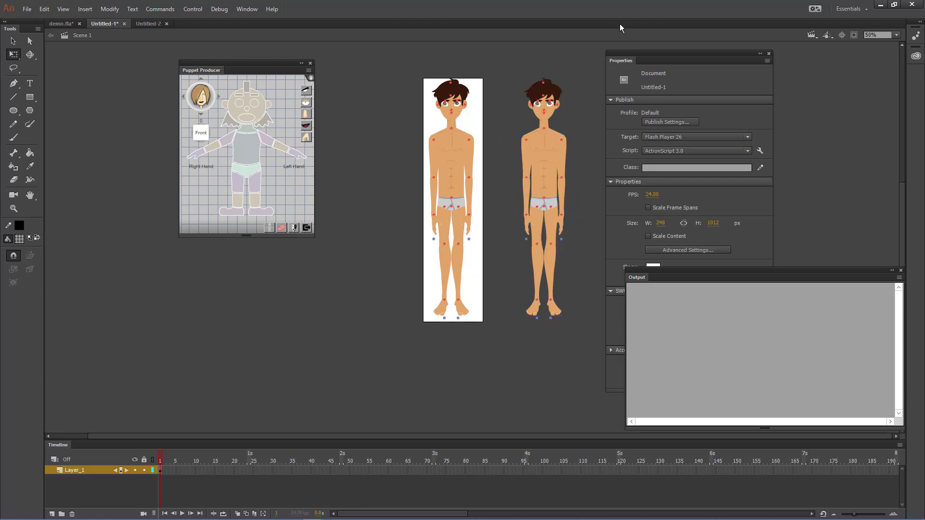
{"action": "left_click_drag", "start_coordinate": [676, 53], "coordinate": [820, 62]}
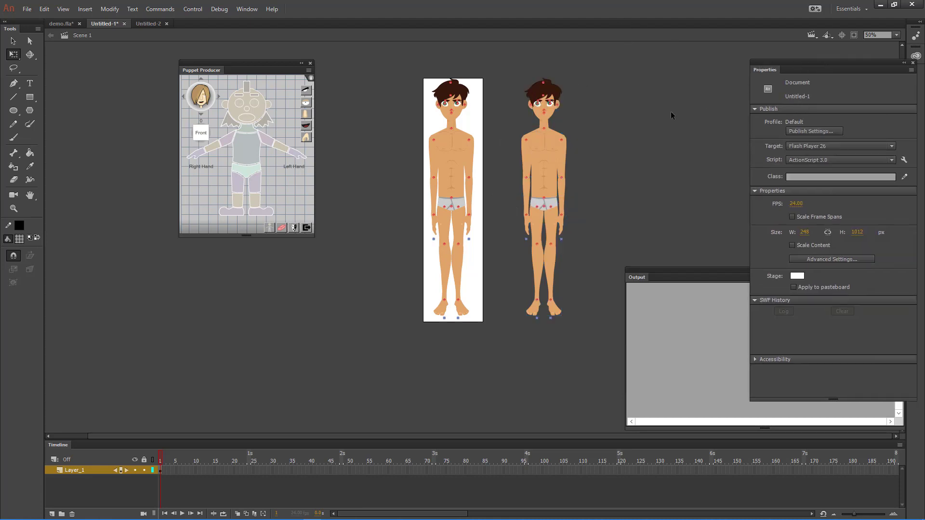
Step: Delete the mouth from the mirrored copy's face
{"action": "left_click", "coordinate": [553, 114]}
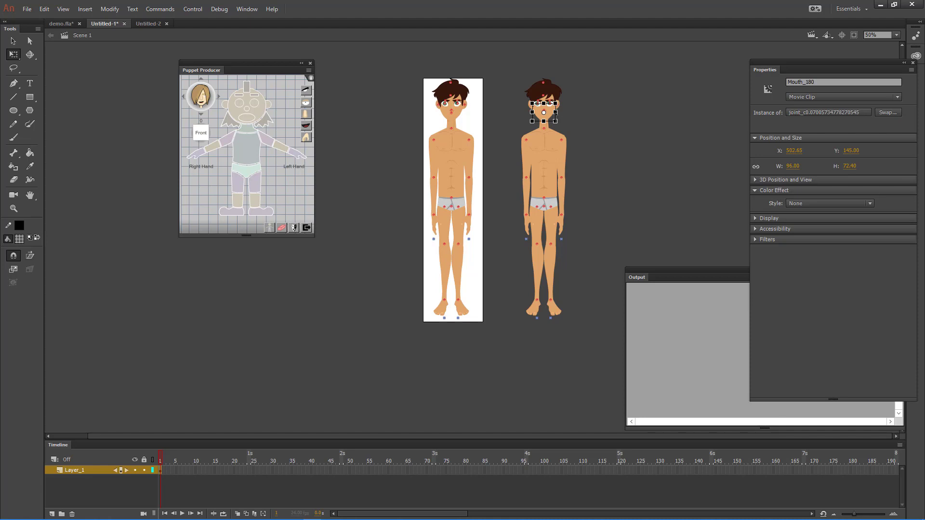
{"action": "key", "text": "ctrl+1"}
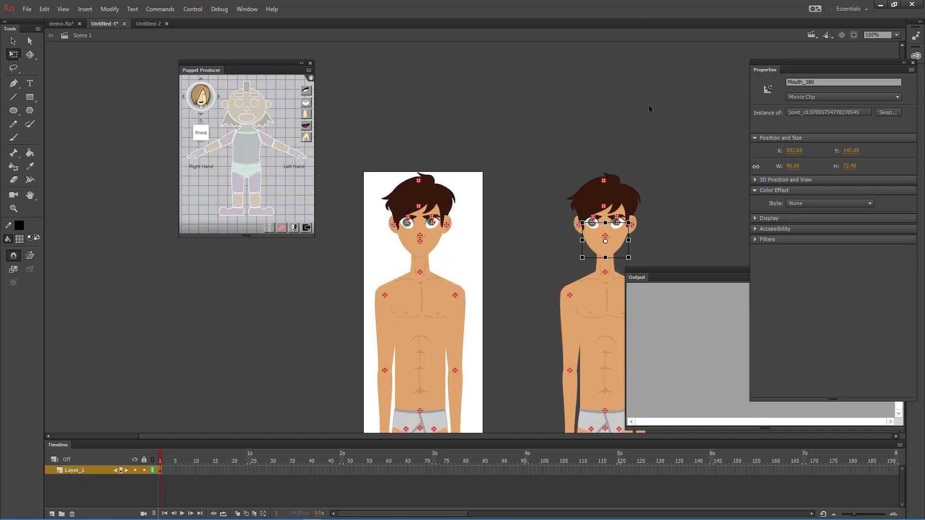
{"action": "scroll", "coordinate": [657, 206], "scroll_direction": "down", "scroll_amount": 3}
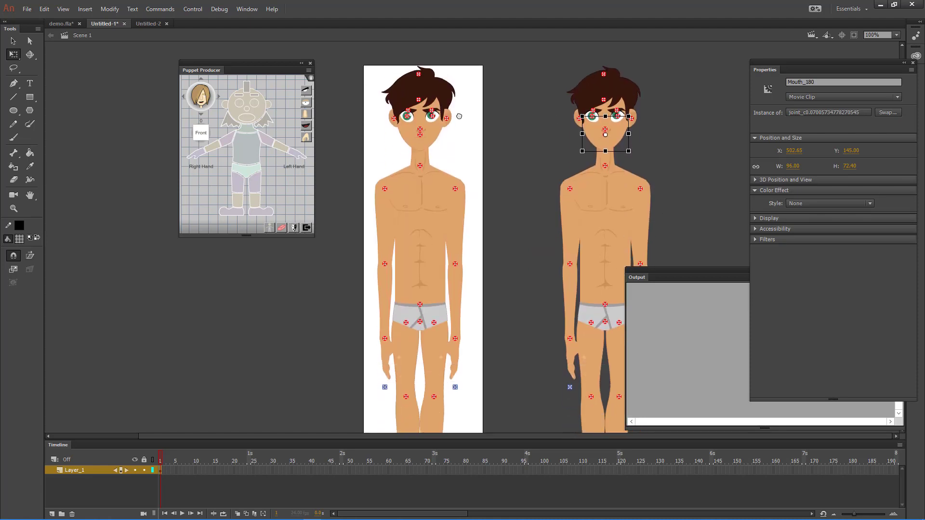
{"action": "left_click", "coordinate": [653, 149]}
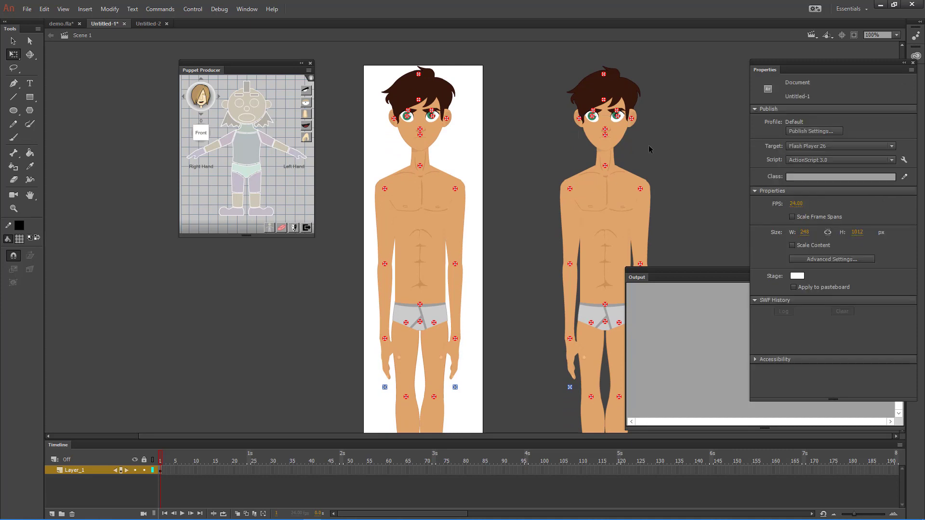
{"action": "left_click", "coordinate": [623, 145]}
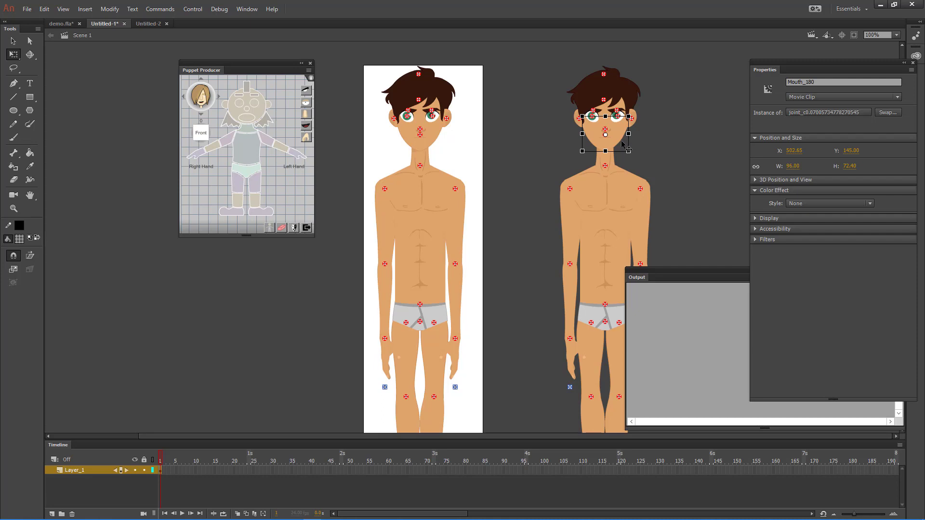
{"action": "key", "text": "ctrl+shift+Up"}
Step: Delete the nose, both eyes and both eyebrows from the mirrored copy, keeping their pivots in place
{"action": "left_click", "coordinate": [606, 129]}
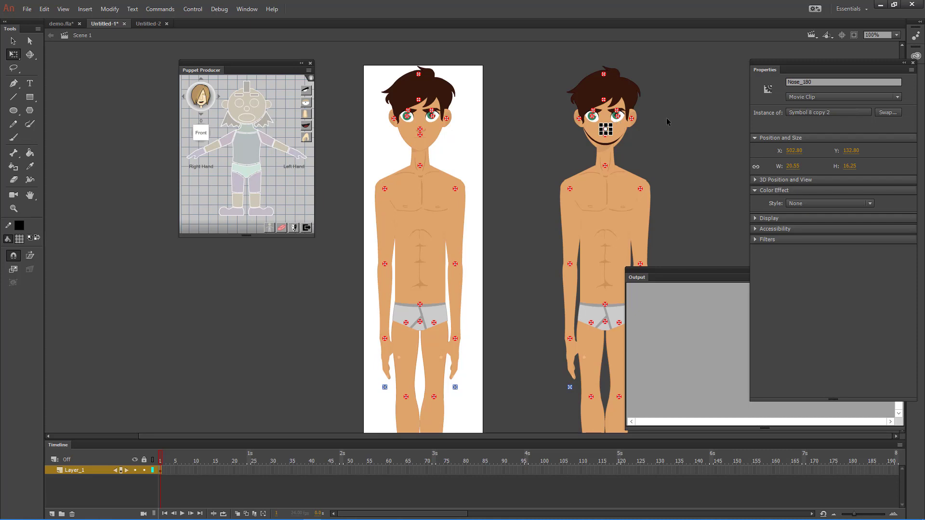
{"action": "key", "text": "ctrl+="}
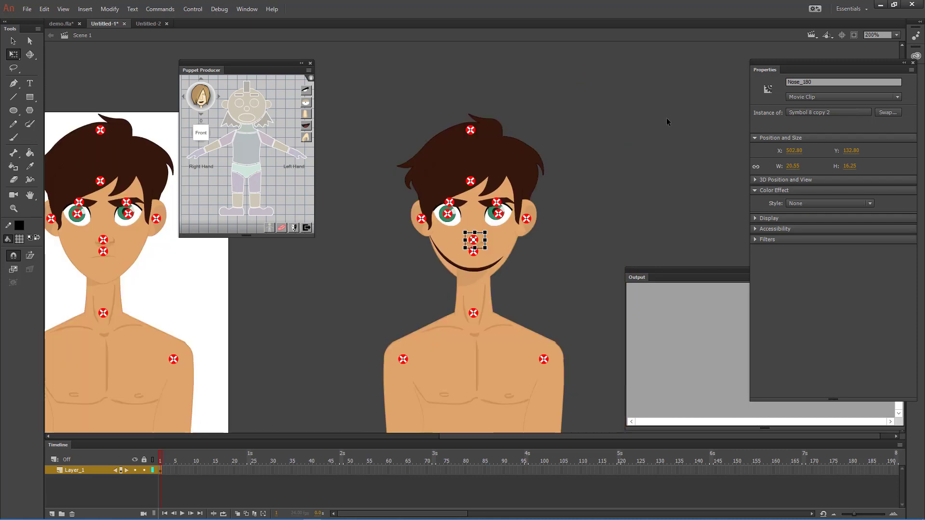
{"action": "left_click", "coordinate": [491, 219], "text": "shift"}
{"action": "left_click", "coordinate": [461, 212], "text": "shift"}
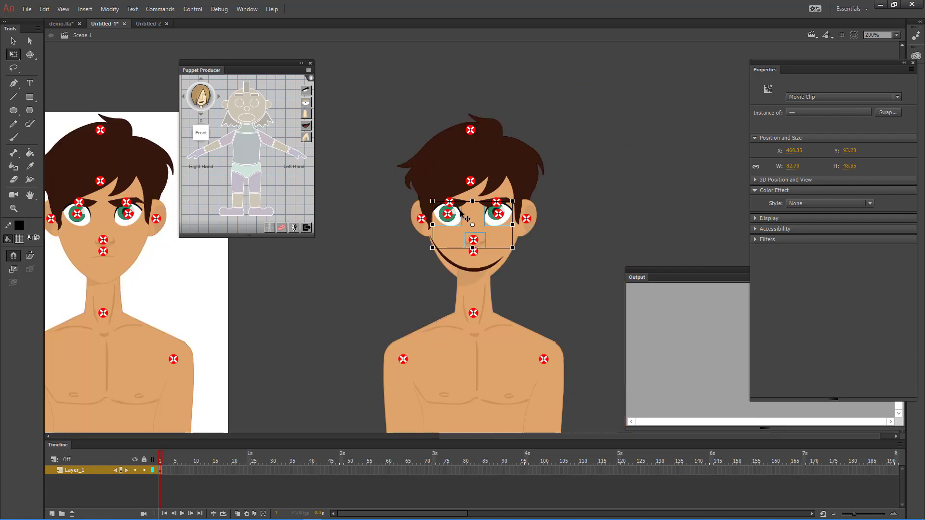
{"action": "left_click", "coordinate": [463, 203], "text": "shift"}
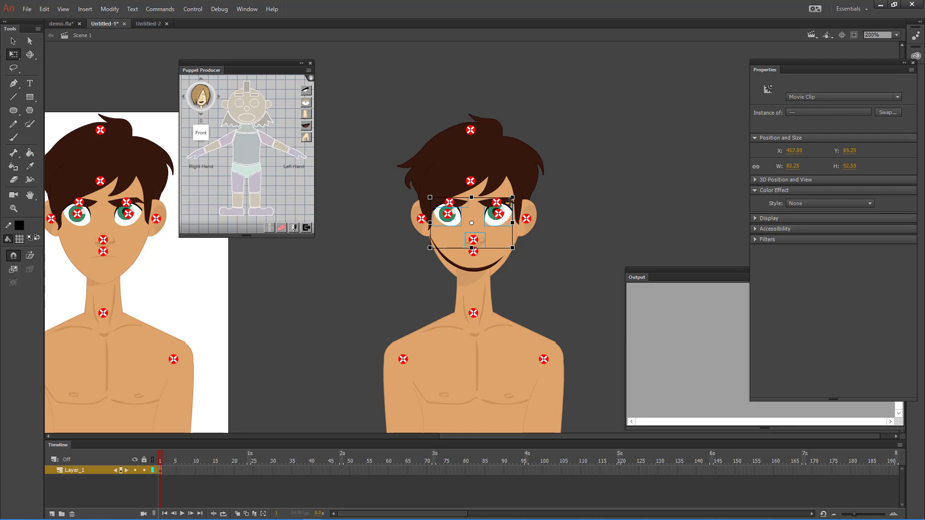
{"action": "left_click", "coordinate": [511, 201], "text": "shift"}
{"action": "key", "text": "Delete"}
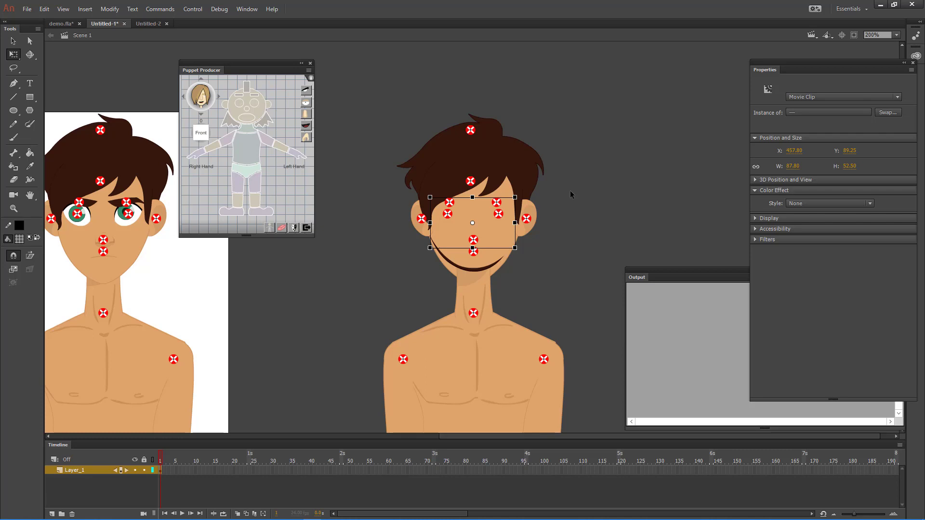
{"action": "left_click", "coordinate": [576, 189]}
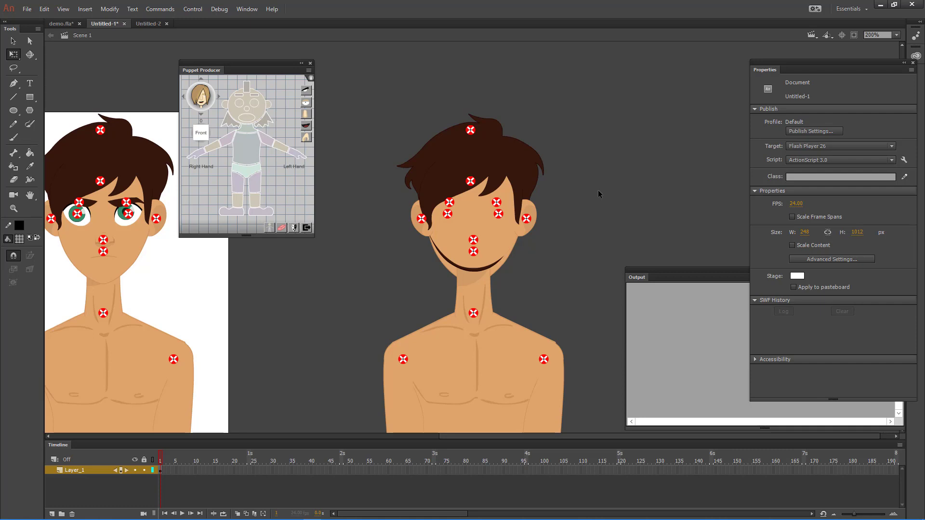
Step: Bring the mirrored copy's back hair forward in the stacking order, over the face and the front hair
{"action": "left_click", "coordinate": [500, 128]}
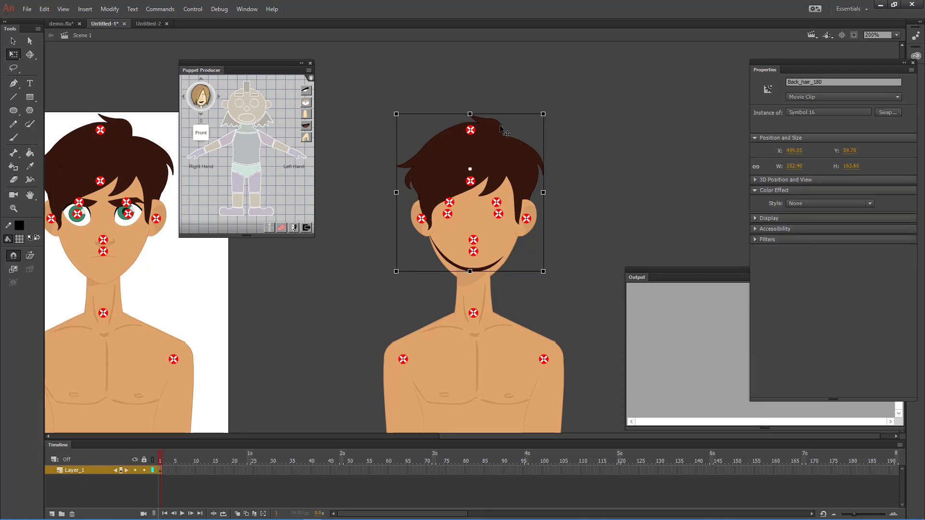
{"action": "key", "text": "ctrl+Up"}
{"action": "key", "text": "ctrl+Up"}
{"action": "key", "text": "ctrl+Up"}
{"action": "key", "text": "ctrl+Up"}
{"action": "key", "text": "ctrl+Up"}
{"action": "key", "text": "ctrl+Up"}
{"action": "key", "text": "ctrl+Up"}
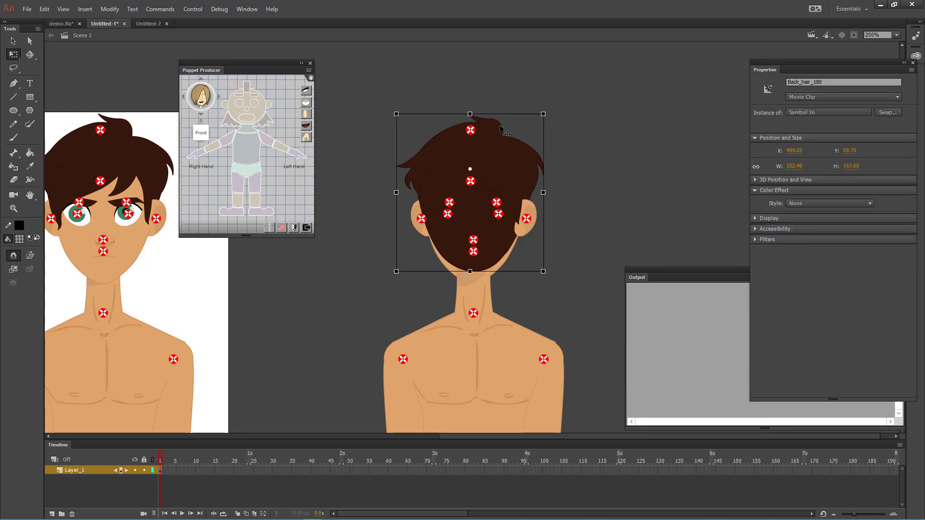
{"action": "key", "text": "ctrl+Up"}
{"action": "key", "text": "ctrl+Up"}
{"action": "key", "text": "ctrl+Up"}
{"action": "key", "text": "ctrl+Up"}
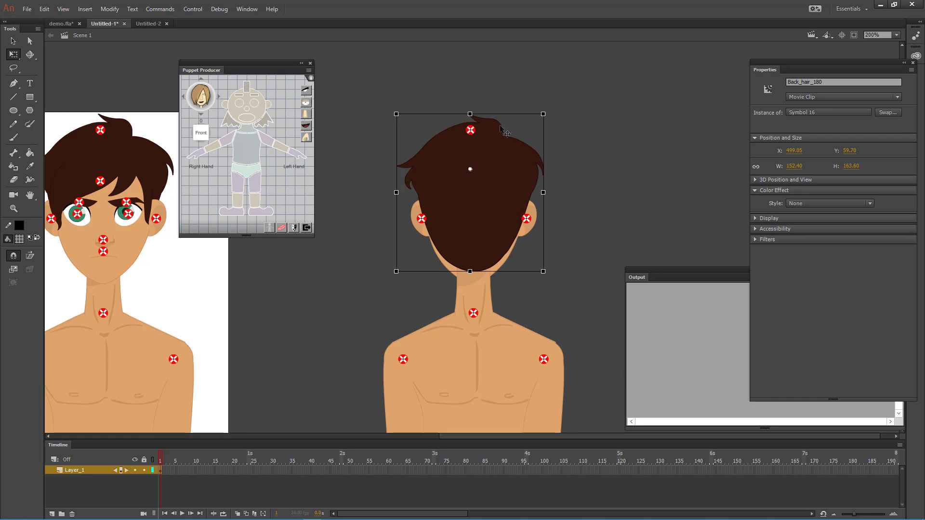
Step: Send the back hair backward until it sits beneath the head pivots while still covering the face
{"action": "key", "text": "ctrl+Down"}
{"action": "key", "text": "ctrl+Down"}
{"action": "key", "text": "ctrl+Down"}
{"action": "key", "text": "ctrl+Down"}
{"action": "key", "text": "ctrl+Down"}
{"action": "key", "text": "ctrl+Down"}
{"action": "key", "text": "ctrl+Down"}
{"action": "key", "text": "ctrl+Down"}
{"action": "key", "text": "ctrl+Down"}
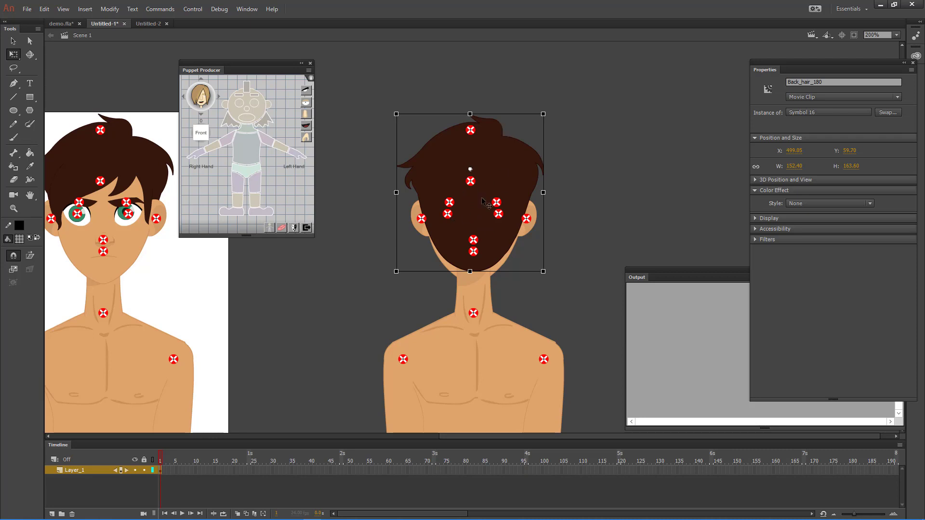
{"action": "left_click", "coordinate": [598, 199]}
Step: Send the mirrored copy's neck to the back of the stacking order
{"action": "scroll", "coordinate": [584, 223], "scroll_direction": "down", "scroll_amount": 3}
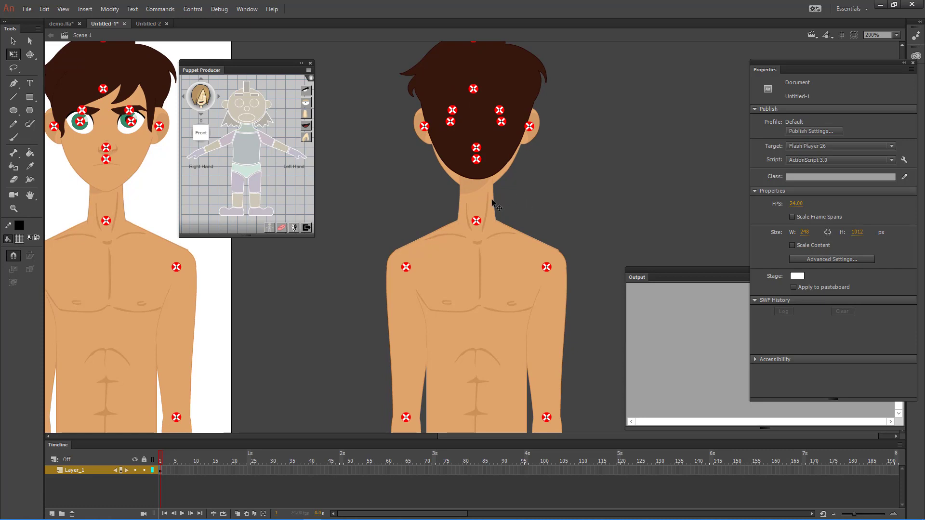
{"action": "scroll", "coordinate": [554, 192], "scroll_direction": "up", "scroll_amount": 2}
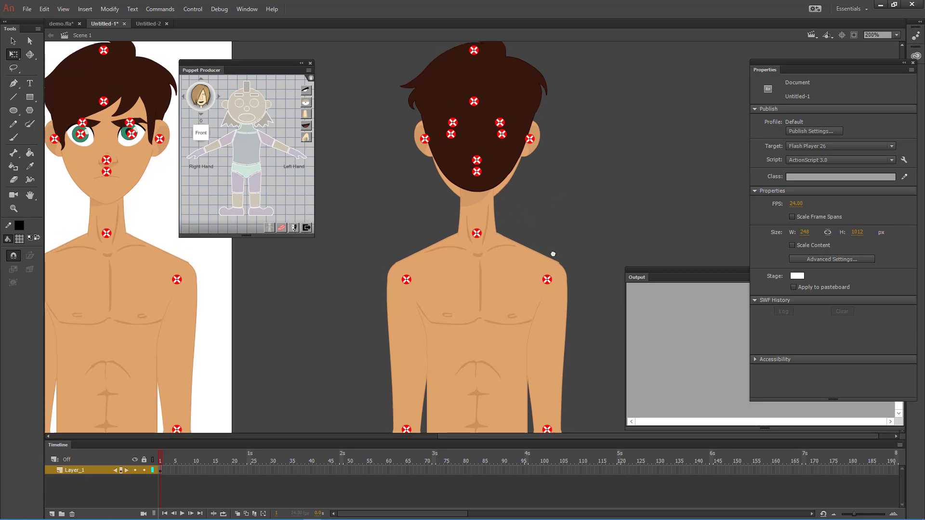
{"action": "left_click", "coordinate": [477, 270]}
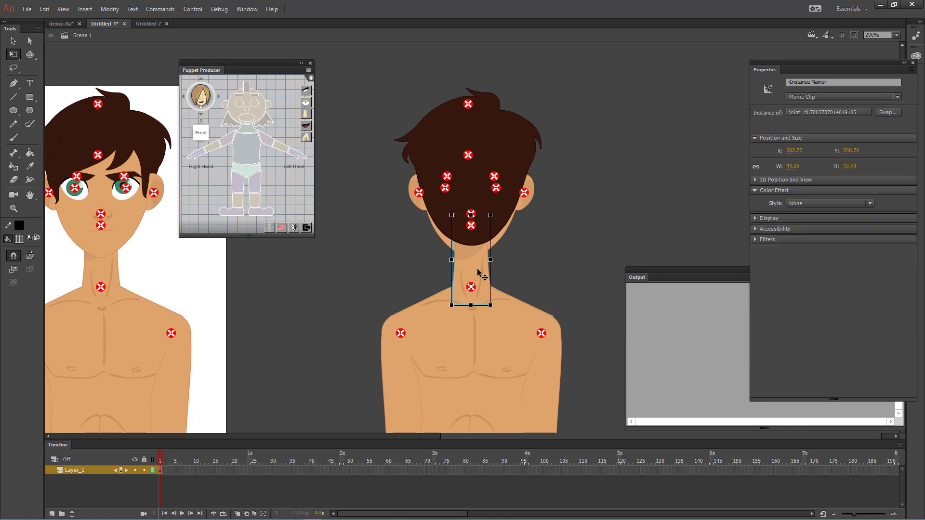
{"action": "right_click", "coordinate": [478, 268]}
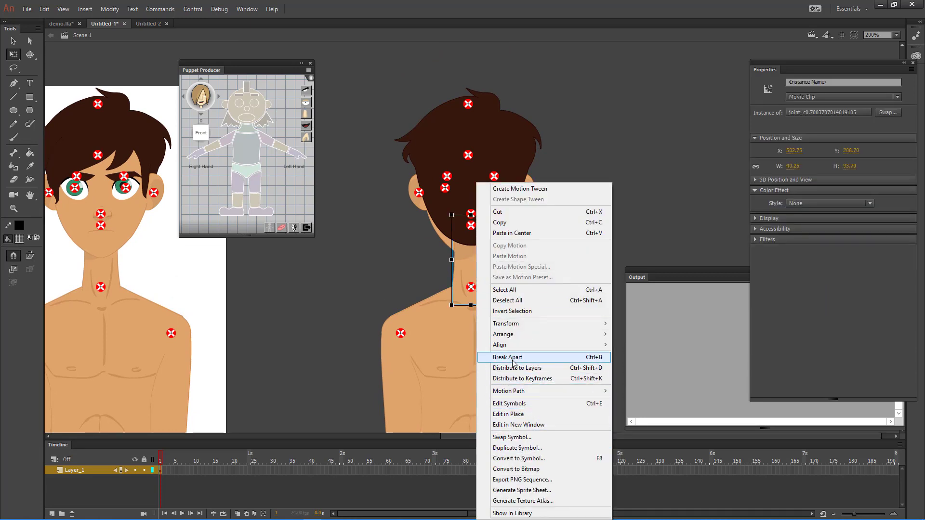
{"action": "mouse_move", "coordinate": [512, 339]}
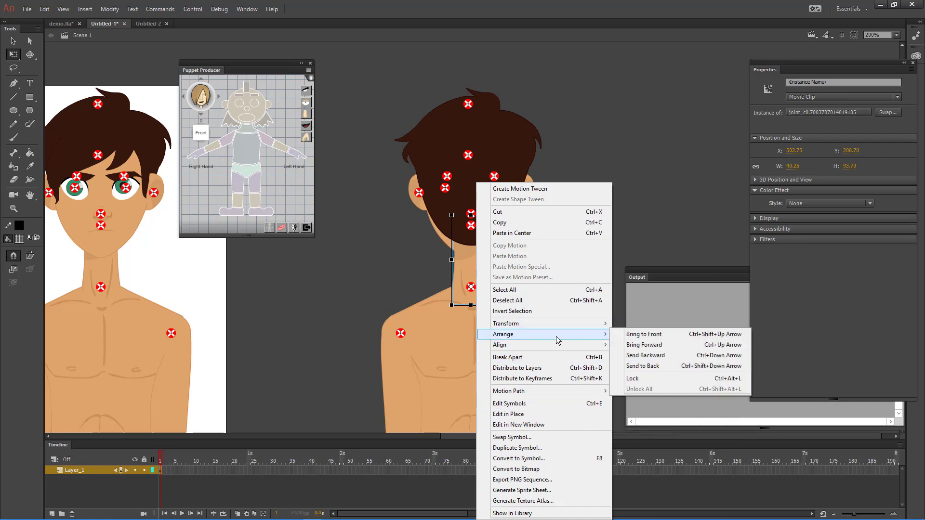
{"action": "left_click", "coordinate": [645, 367]}
{"action": "left_click", "coordinate": [567, 283]}
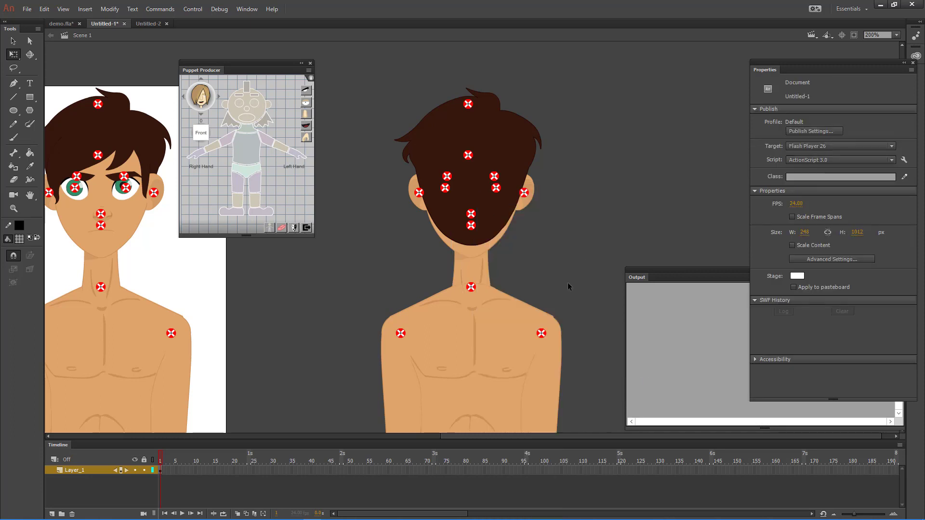
Step: Examine the mirrored copy's neck, torso, arms, legs and feet for parts that need adapting to the back view
{"action": "left_click", "coordinate": [482, 270]}
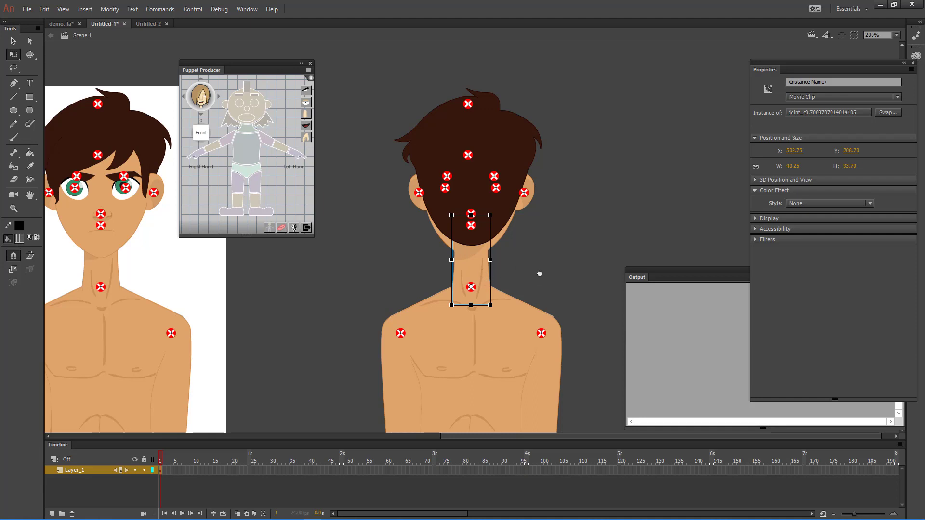
{"action": "left_click_drag", "start_coordinate": [540, 274], "coordinate": [519, 141]}
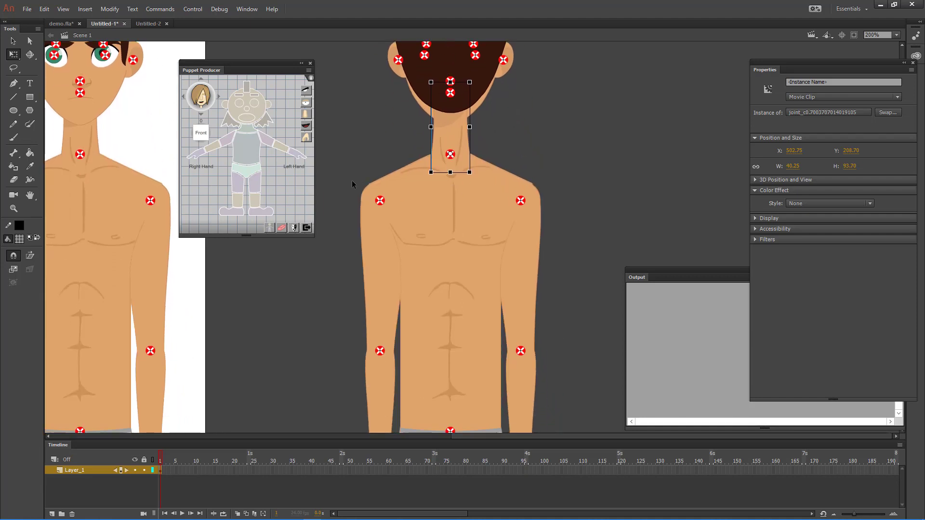
{"action": "left_click_drag", "start_coordinate": [349, 177], "coordinate": [580, 420]}
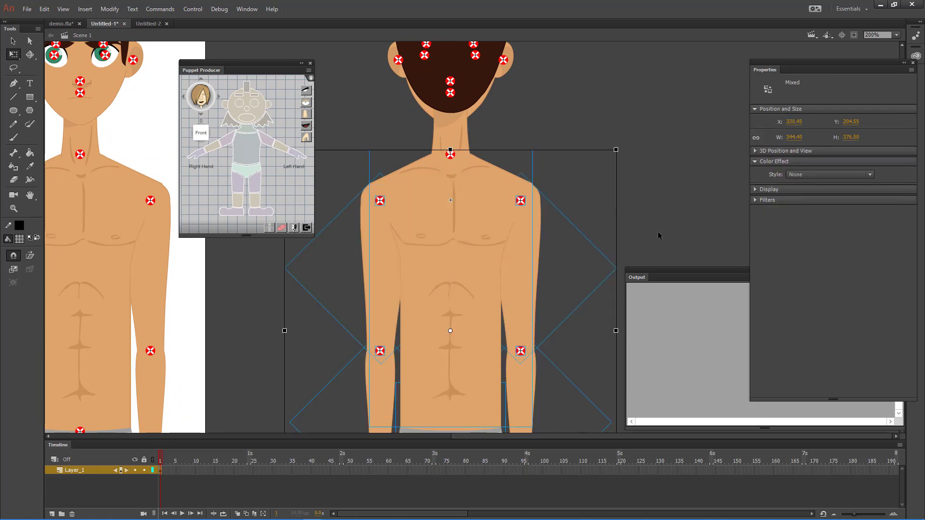
{"action": "scroll", "coordinate": [591, 173], "scroll_direction": "down", "scroll_amount": 5}
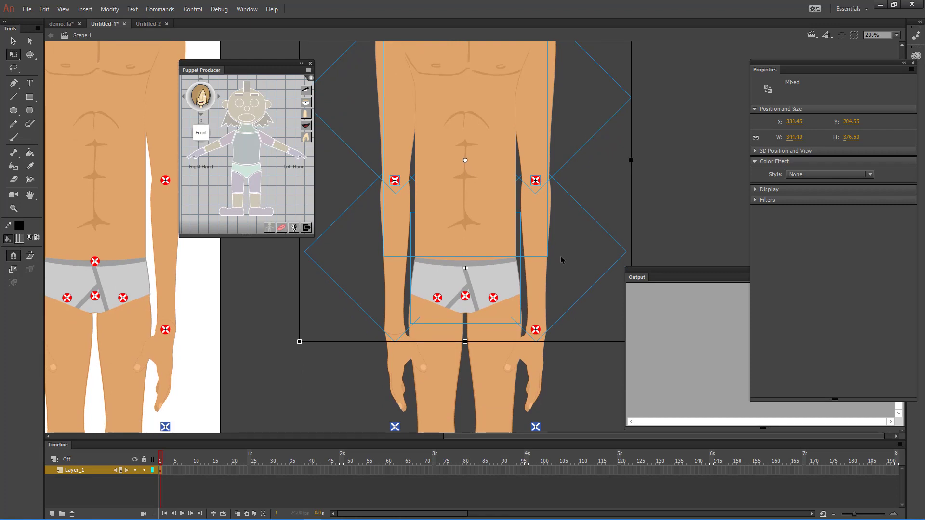
{"action": "scroll", "coordinate": [564, 181], "scroll_direction": "down", "scroll_amount": 10}
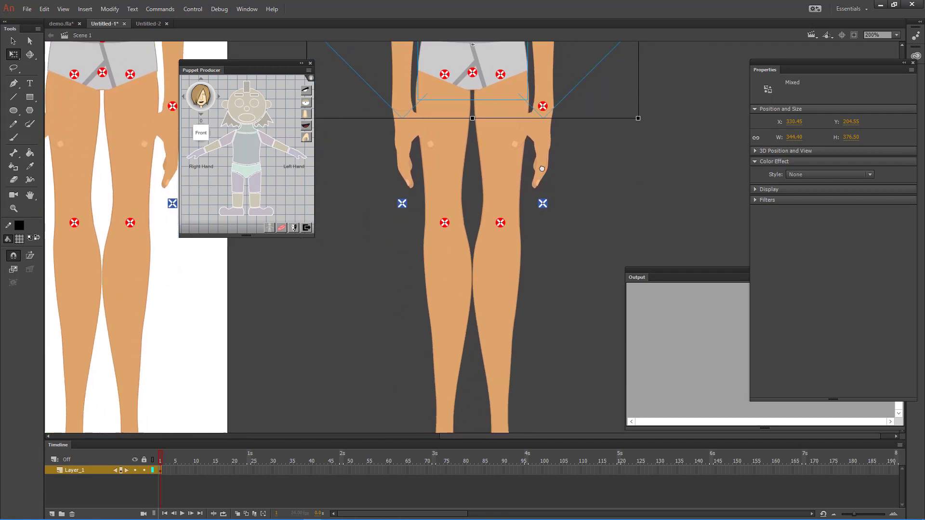
{"action": "left_click_drag", "start_coordinate": [546, 328], "coordinate": [402, 337]}
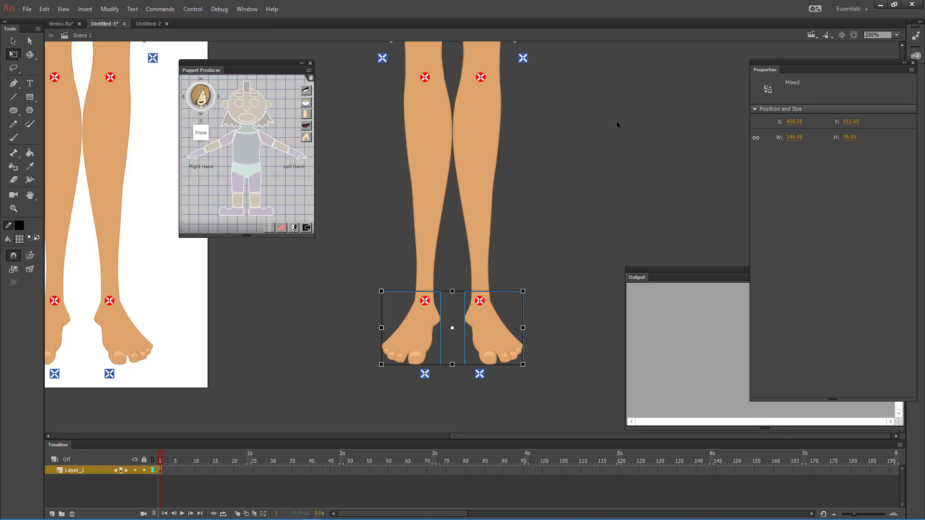
{"action": "left_click_drag", "start_coordinate": [616, 122], "coordinate": [607, 258]}
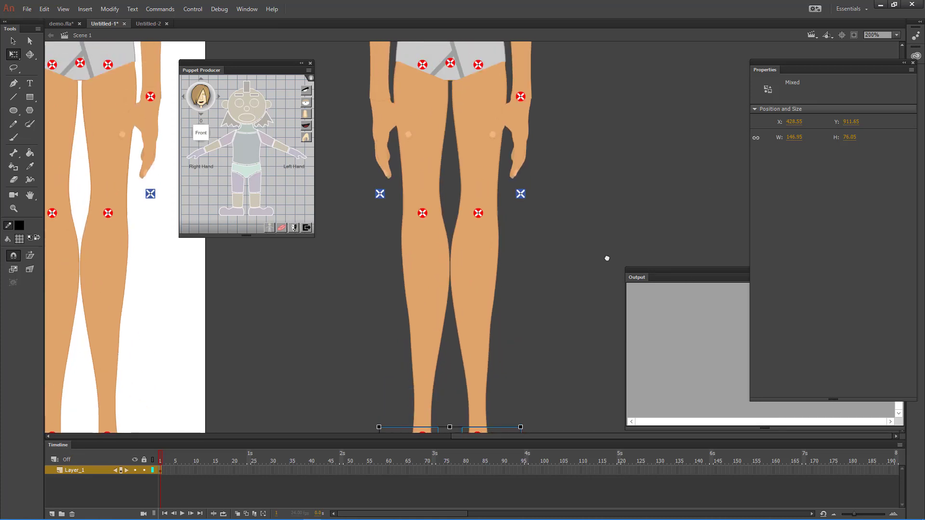
{"action": "key", "text": "ctrl+minus"}
{"action": "left_click_drag", "start_coordinate": [678, 136], "coordinate": [367, 288]}
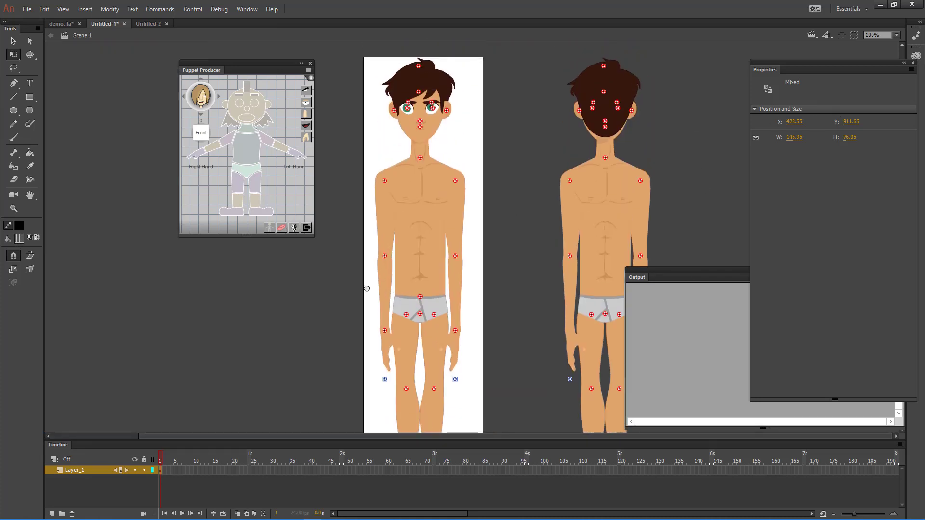
{"action": "scroll", "coordinate": [506, 278], "scroll_direction": "down", "scroll_amount": 3}
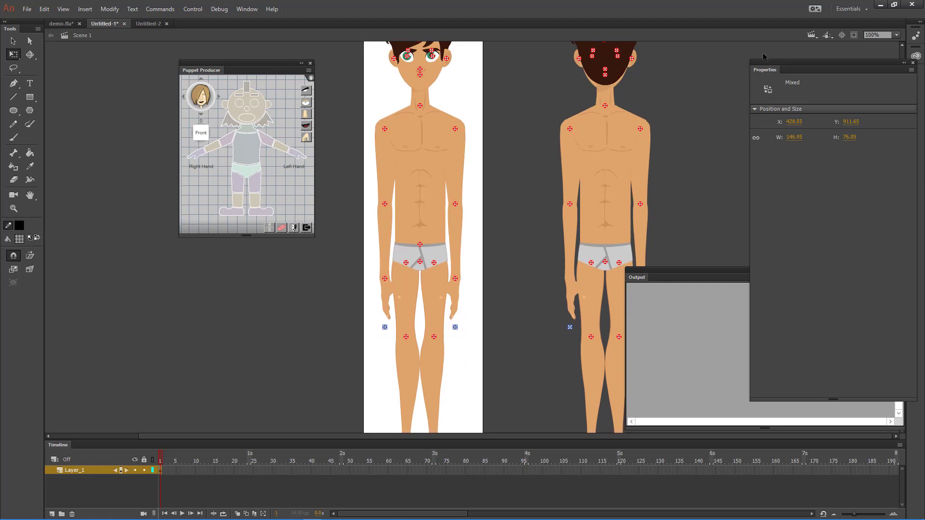
{"action": "left_click_drag", "start_coordinate": [762, 68], "coordinate": [708, 76]}
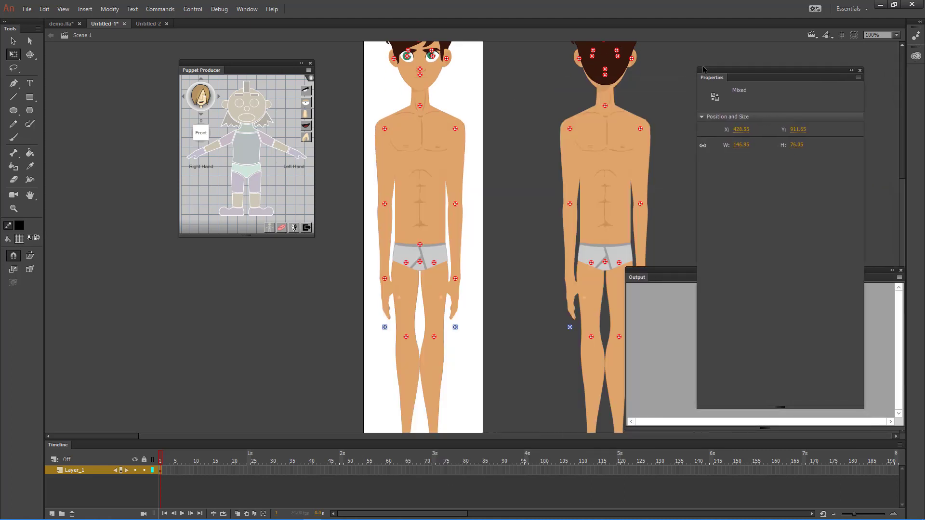
Step: Check the unnamed neck instances on both characters and delete the neck base pivot from the front character and from the mirrored copy
{"action": "left_click", "coordinate": [553, 153]}
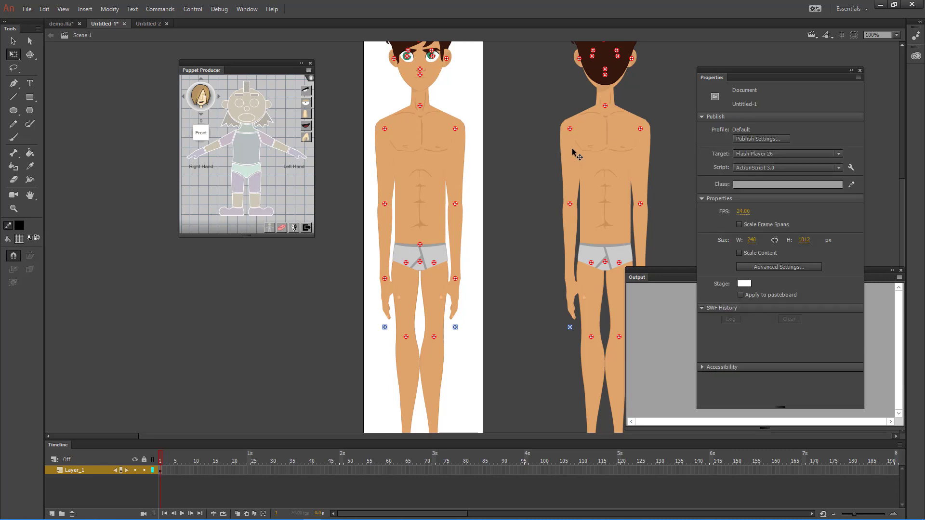
{"action": "left_click", "coordinate": [606, 146]}
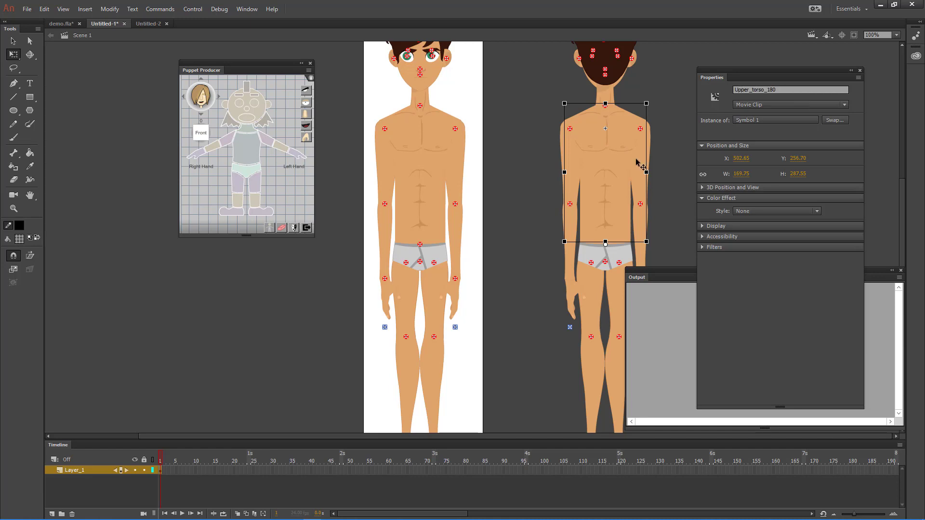
{"action": "left_click", "coordinate": [613, 95]}
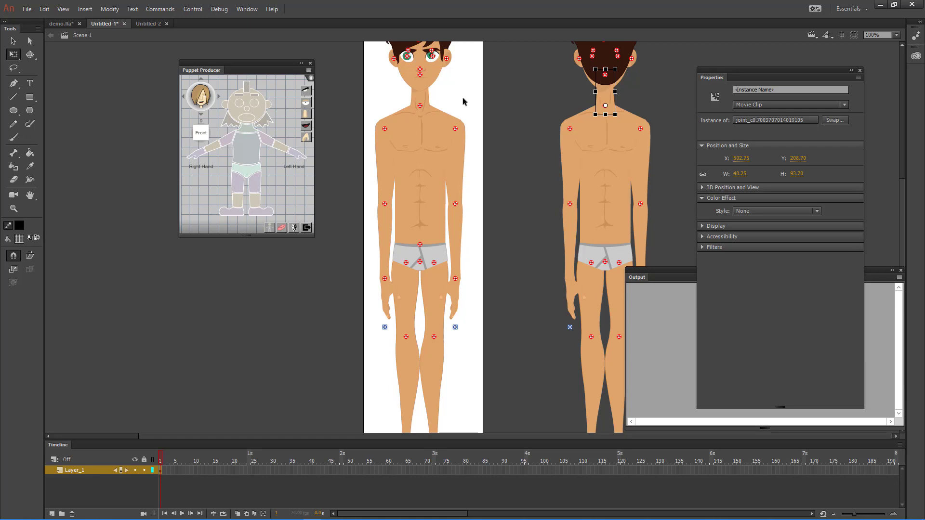
{"action": "left_click", "coordinate": [428, 98]}
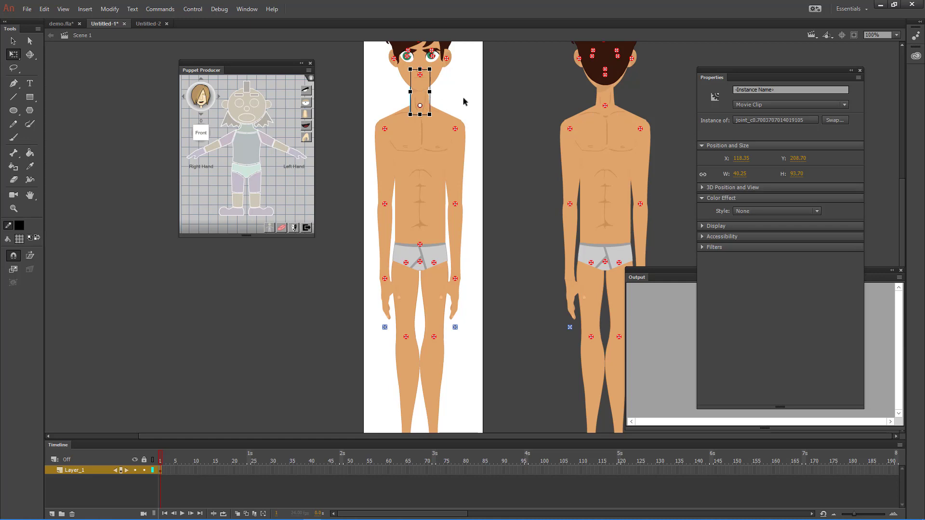
{"action": "left_click", "coordinate": [464, 100]}
{"action": "left_click", "coordinate": [420, 106]}
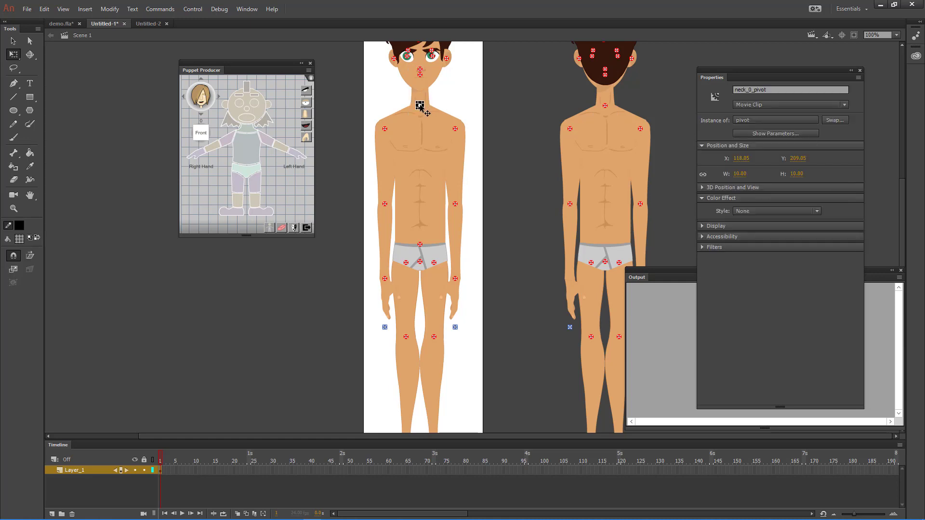
{"action": "key", "text": "Delete"}
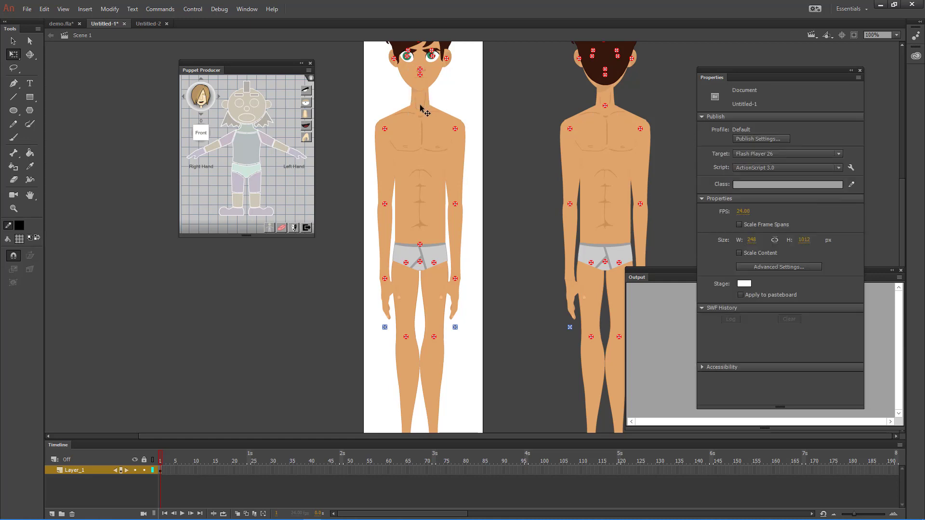
{"action": "left_click", "coordinate": [605, 106]}
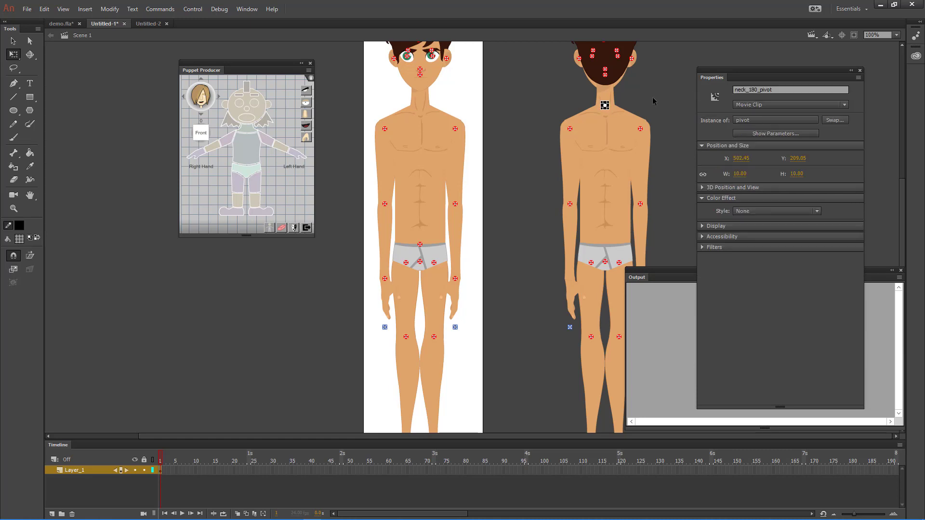
{"action": "key", "text": "Delete"}
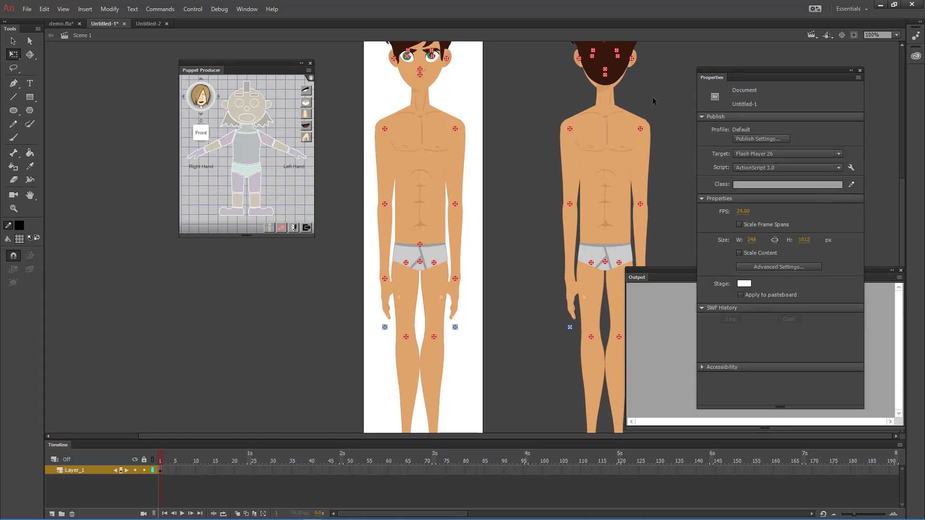
Step: Assign the front character's neck symbol to the puppet's neck part in the Front view
{"action": "left_click", "coordinate": [611, 106]}
{"action": "left_click", "coordinate": [424, 103]}
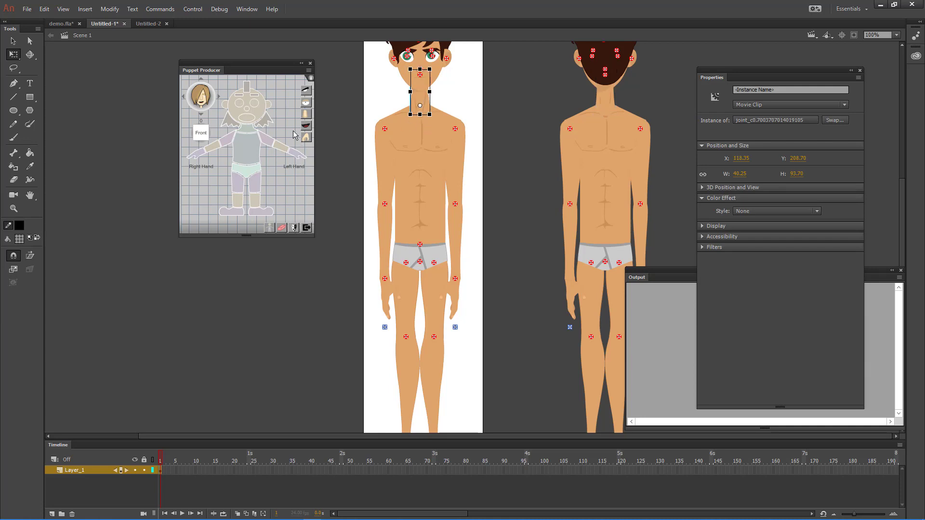
{"action": "left_click", "coordinate": [246, 132]}
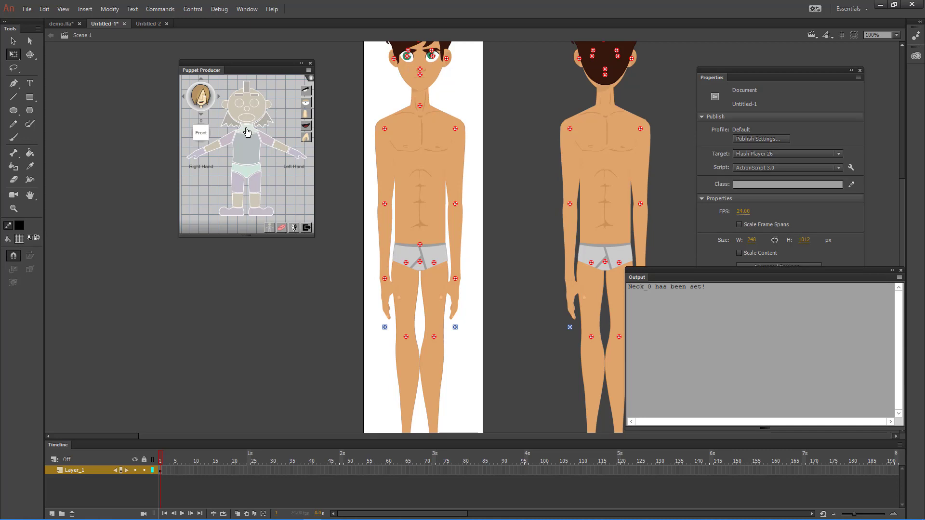
Step: Select the mirrored copy's neck symbol for its own neck assignment
{"action": "left_click", "coordinate": [603, 105]}
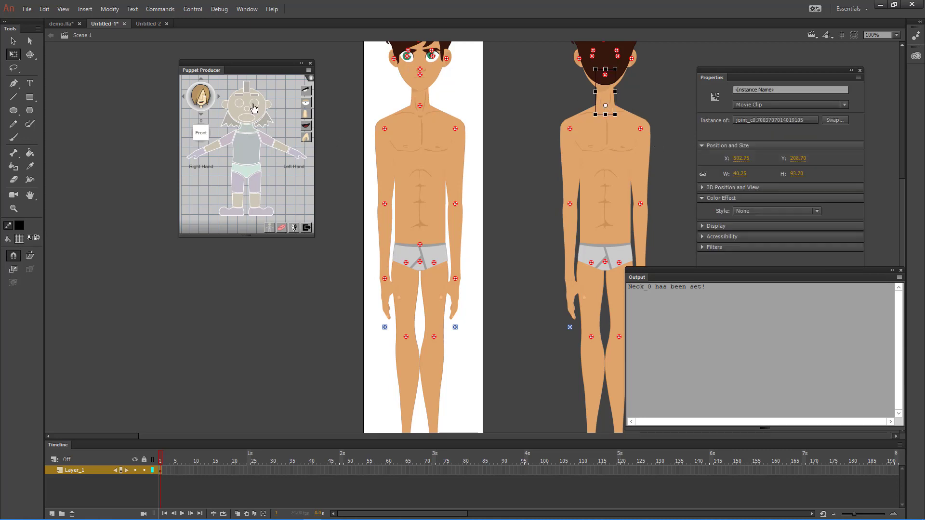
Step: Switch the puppet map to the Back view and assign the selected back-figure neck as its neck part
{"action": "left_click", "coordinate": [220, 97]}
{"action": "left_click", "coordinate": [219, 97]}
{"action": "left_click", "coordinate": [220, 97]}
{"action": "left_click", "coordinate": [220, 100]}
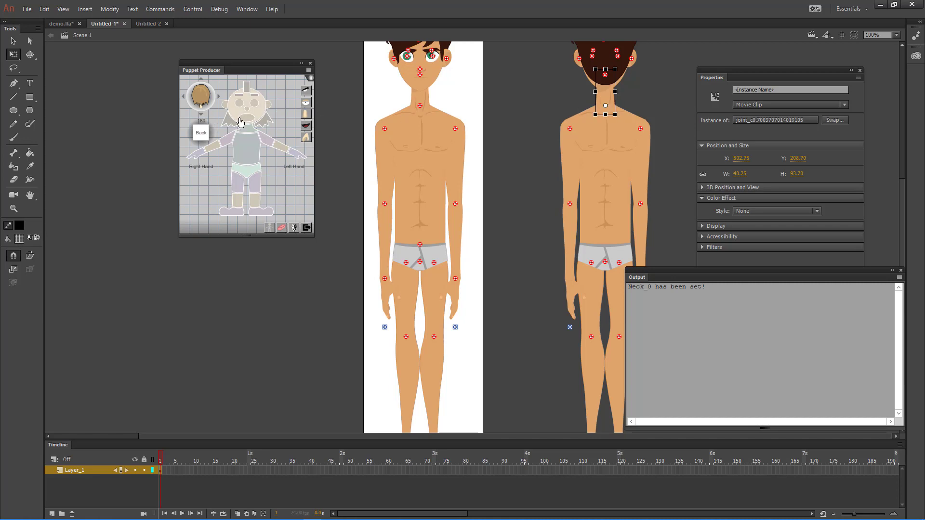
{"action": "left_click", "coordinate": [247, 133]}
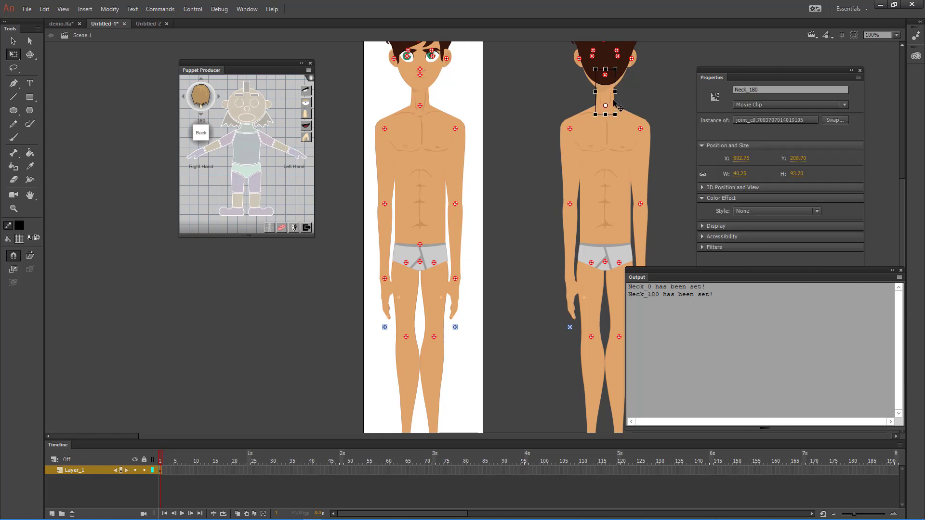
Step: Inspect the instance names of the back figure's neck pivot and of the upper torsos on both figures
{"action": "left_click", "coordinate": [665, 98]}
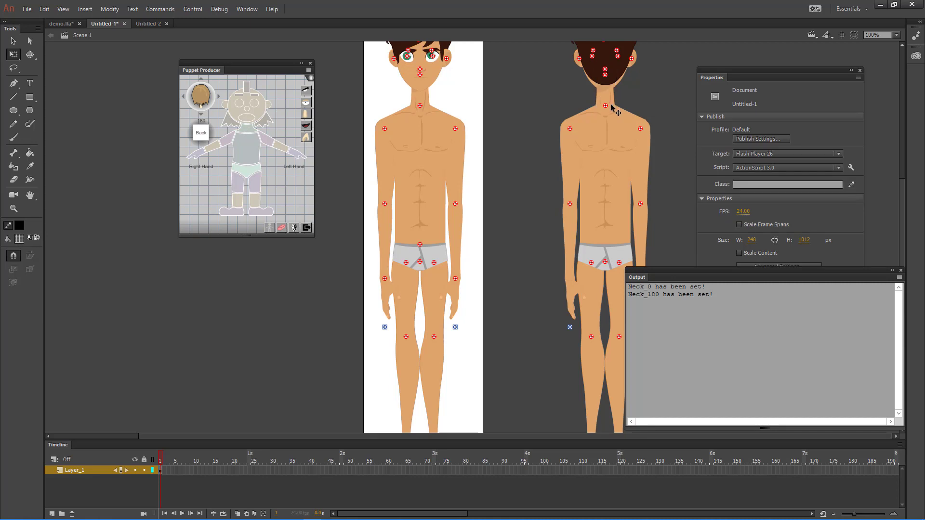
{"action": "left_click", "coordinate": [605, 105]}
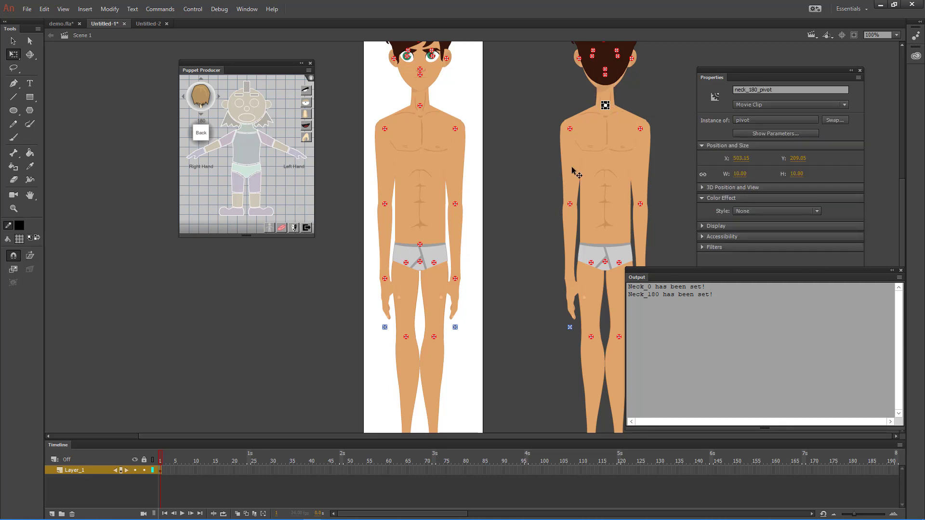
{"action": "left_click", "coordinate": [435, 127]}
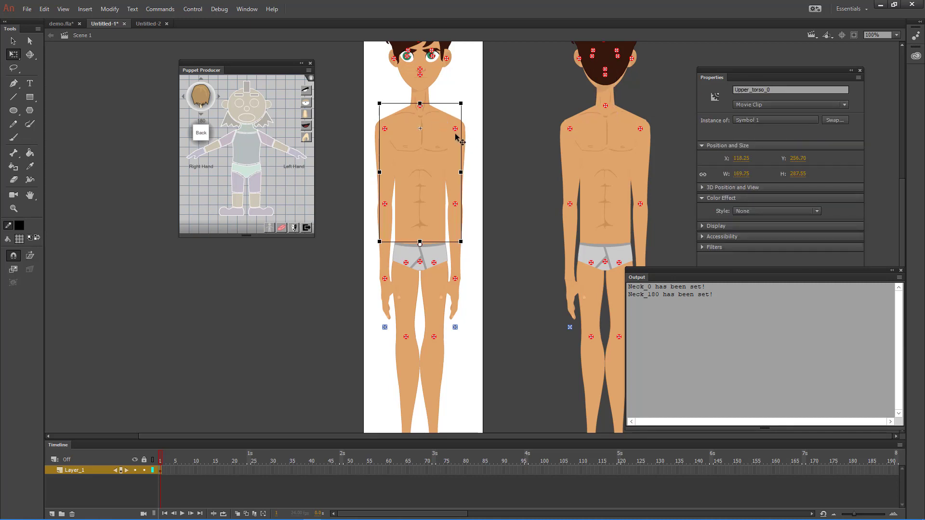
{"action": "left_click", "coordinate": [615, 143]}
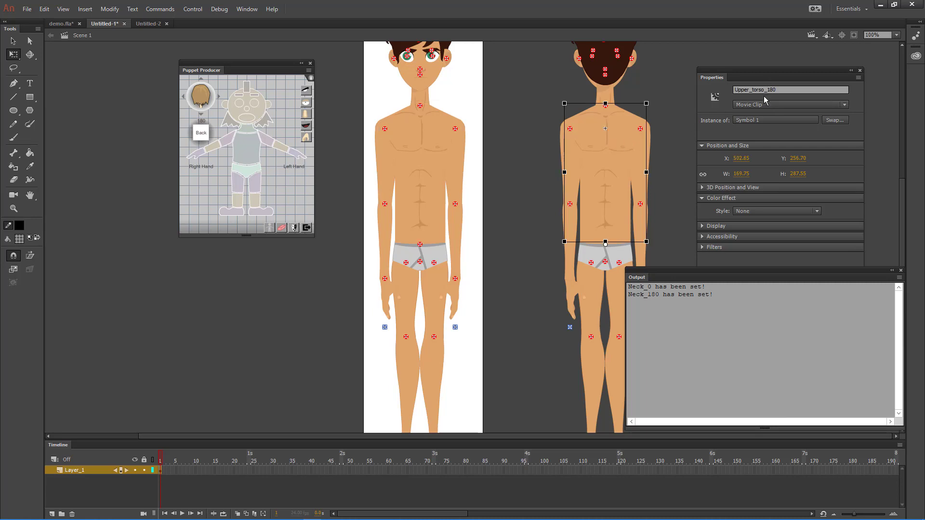
{"action": "left_click", "coordinate": [666, 114]}
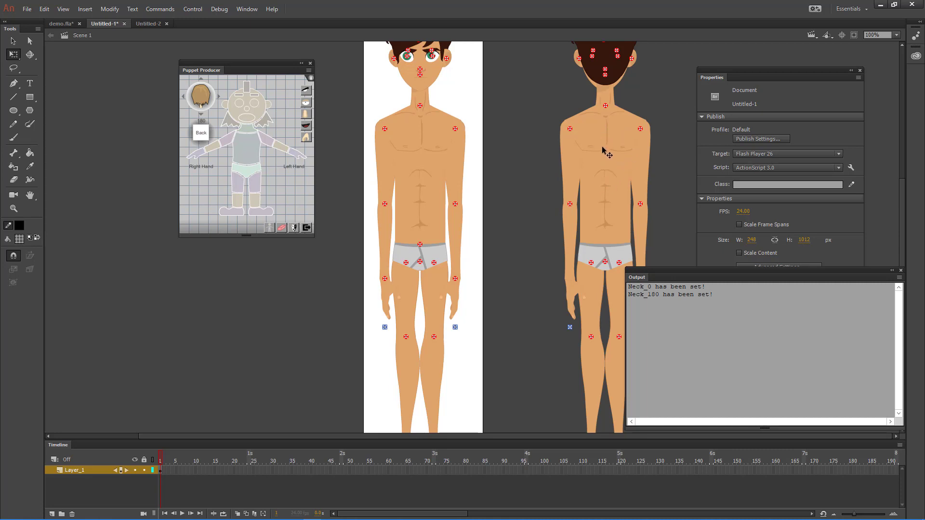
{"action": "left_click", "coordinate": [434, 149]}
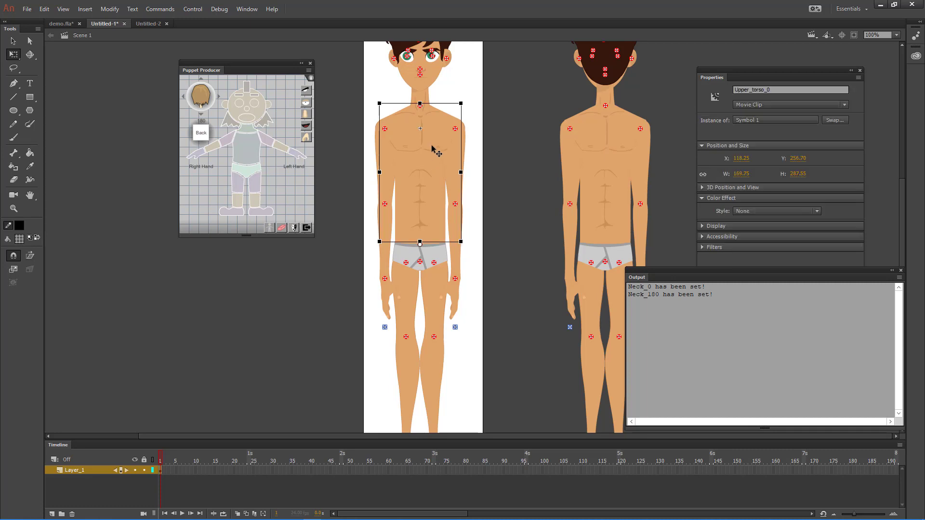
Step: Duplicate the back figure's upper torso symbol under the name "Symbol 1 Back" and move the Properties panel aside
{"action": "left_click", "coordinate": [617, 147]}
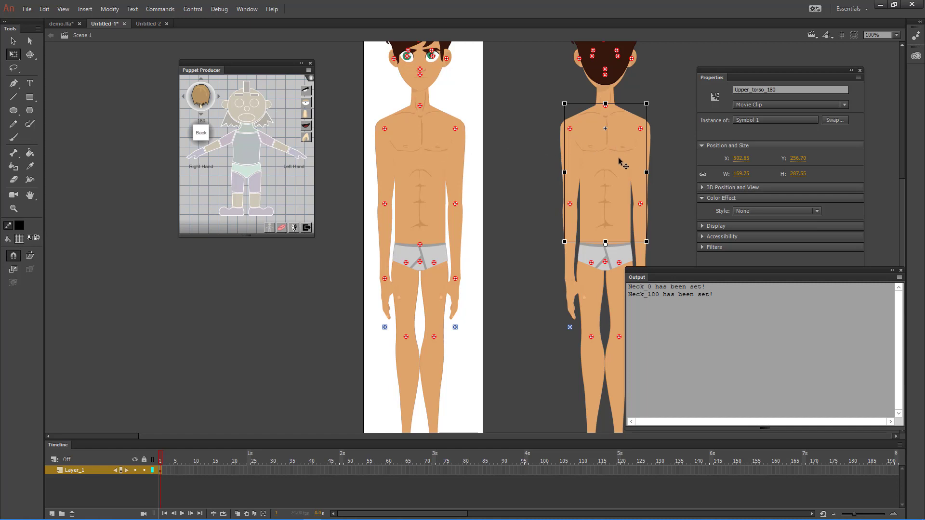
{"action": "right_click", "coordinate": [612, 152]}
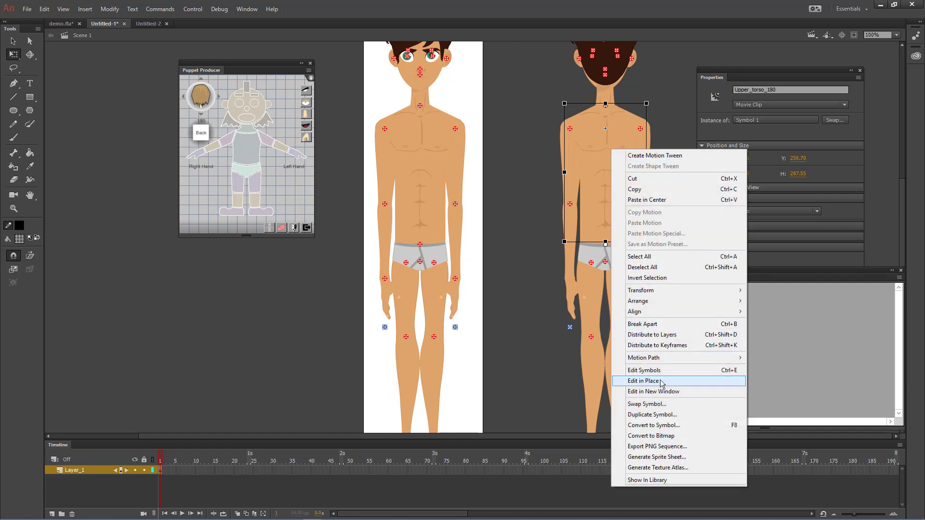
{"action": "left_click", "coordinate": [651, 414]}
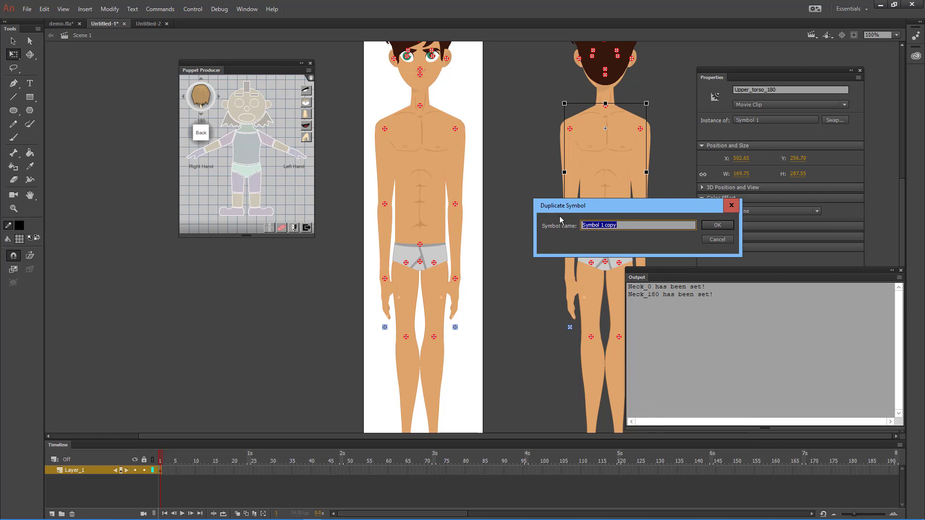
{"action": "left_click_drag", "start_coordinate": [561, 220], "coordinate": [252, 228]}
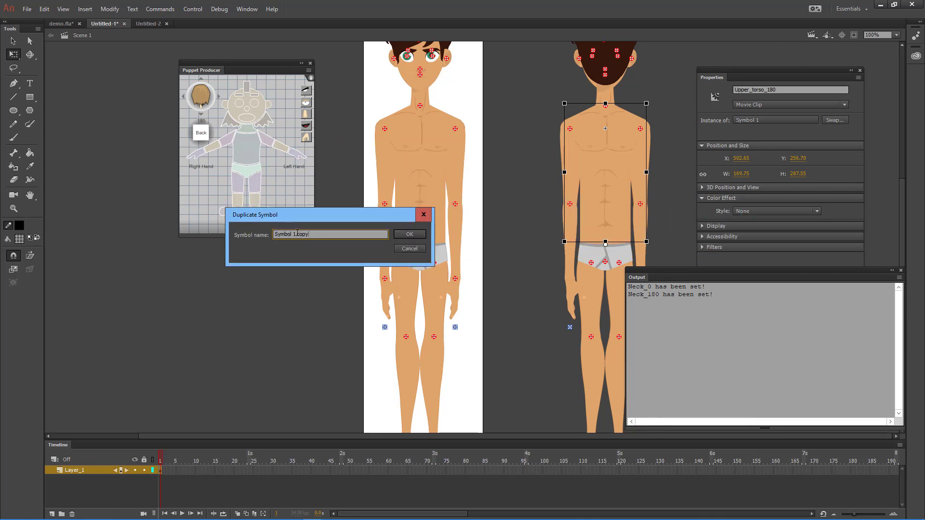
{"action": "left_click_drag", "start_coordinate": [297, 234], "coordinate": [345, 232]}
{"action": "type", "text": "Back"}
{"action": "left_click", "coordinate": [408, 234]}
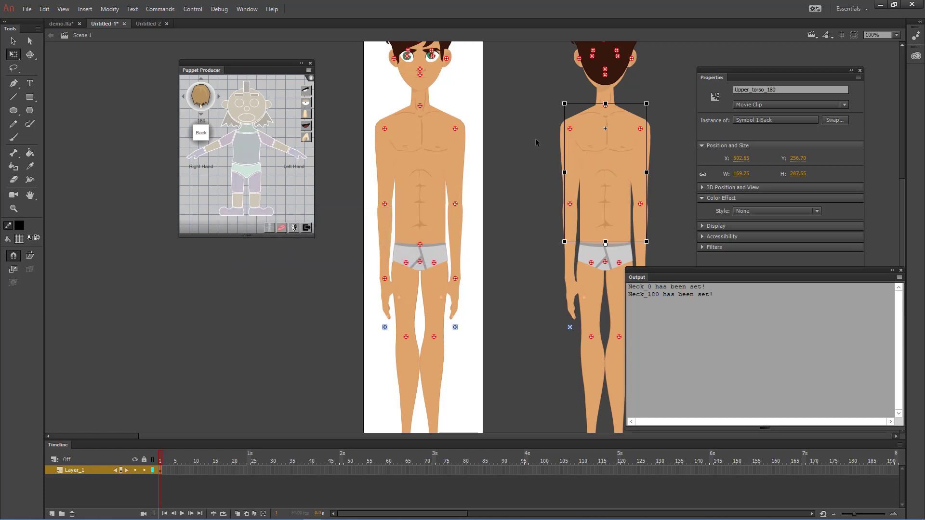
{"action": "left_click_drag", "start_coordinate": [717, 82], "coordinate": [758, 87]}
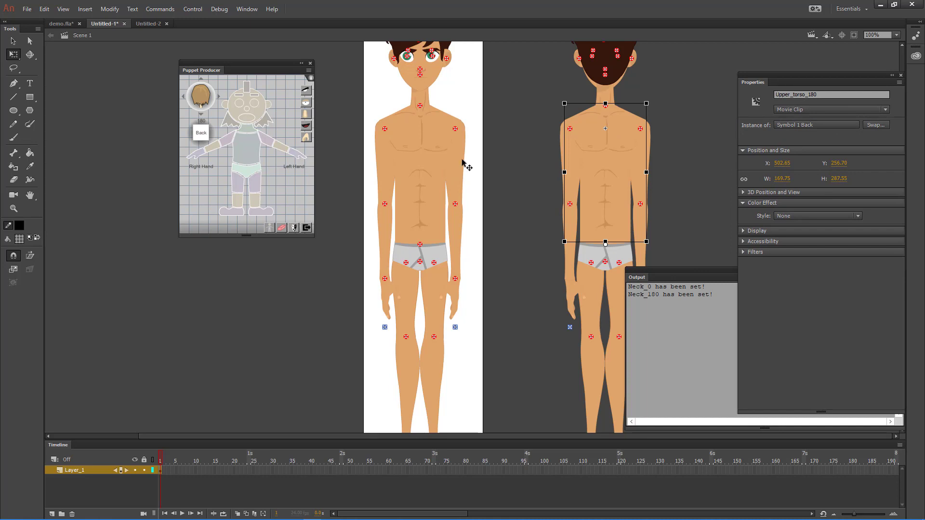
Step: Try bulging the outer edge of the front figure's left upper arm by editing the shape inside its symbol
{"action": "left_click", "coordinate": [463, 159]}
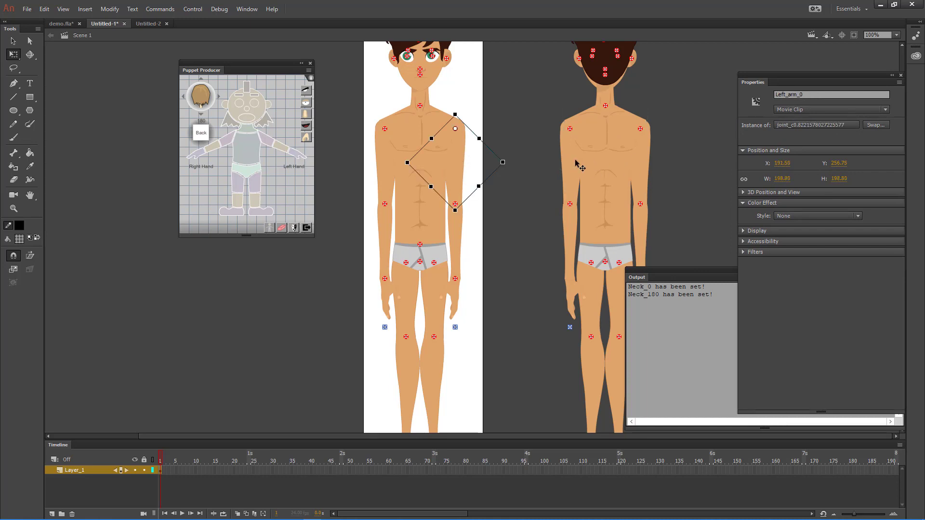
{"action": "left_click", "coordinate": [576, 161]}
{"action": "double_click", "coordinate": [459, 155]}
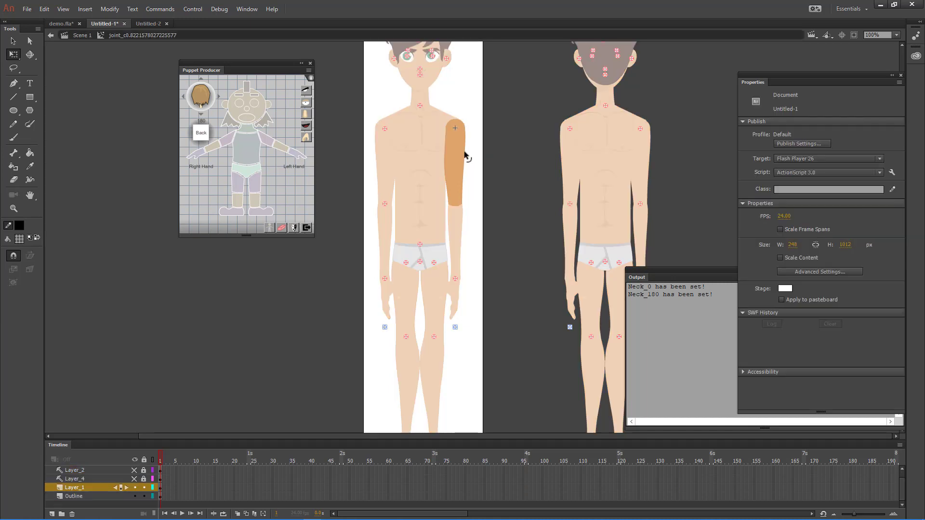
{"action": "left_click_drag", "start_coordinate": [467, 154], "coordinate": [474, 154]}
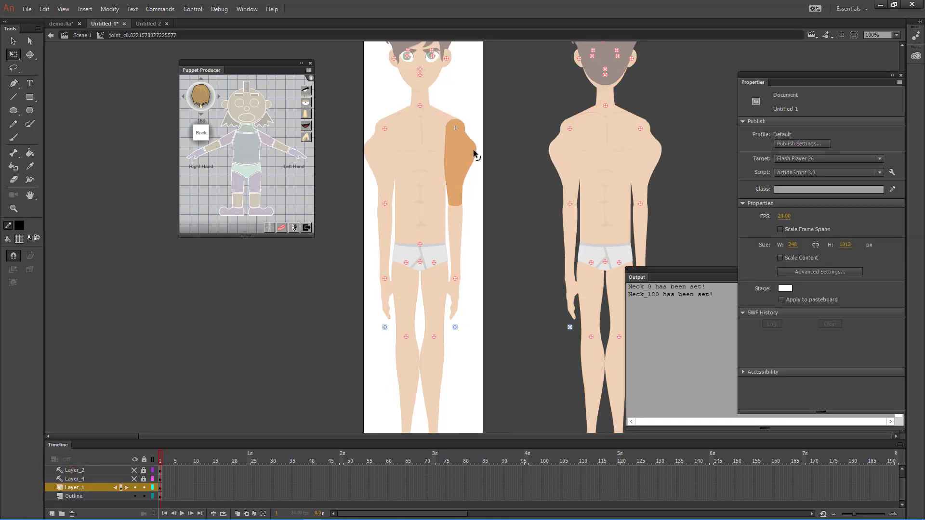
{"action": "double_click", "coordinate": [519, 155]}
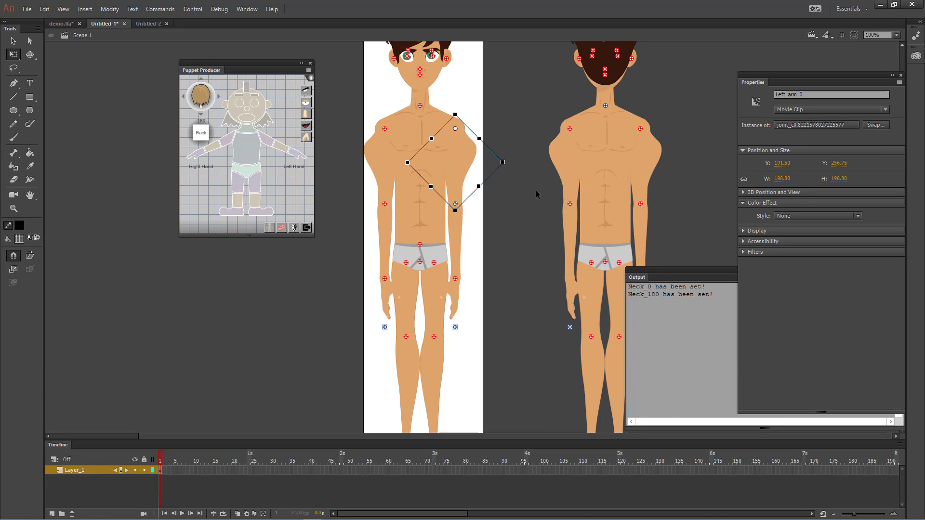
Step: Undo the shape change to the upper arm and deselect it
{"action": "key", "text": "ctrl+z"}
{"action": "key", "text": "ctrl+z"}
{"action": "key", "text": "ctrl+z"}
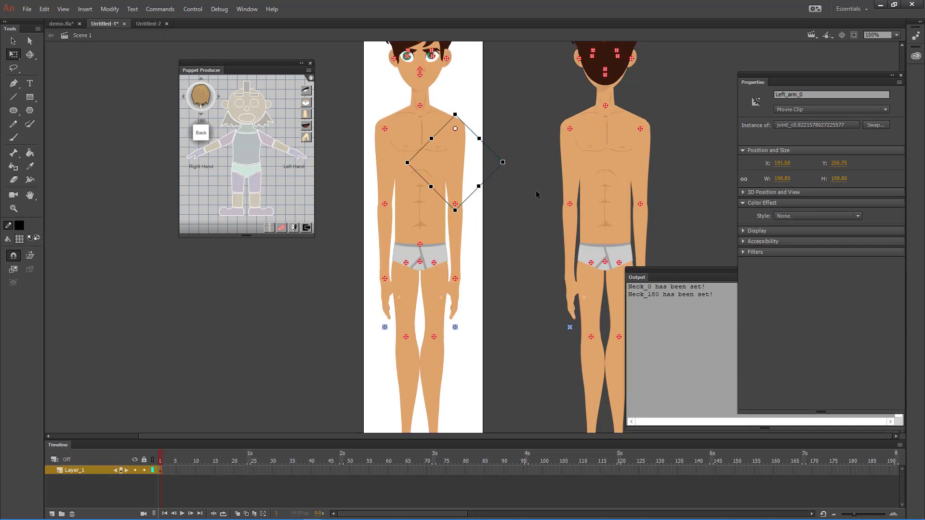
{"action": "left_click", "coordinate": [536, 191]}
Step: Edit the back figure's upper torso symbol in place, delete Layer_5 with the chest details, and turn off the outline display
{"action": "left_click", "coordinate": [602, 188]}
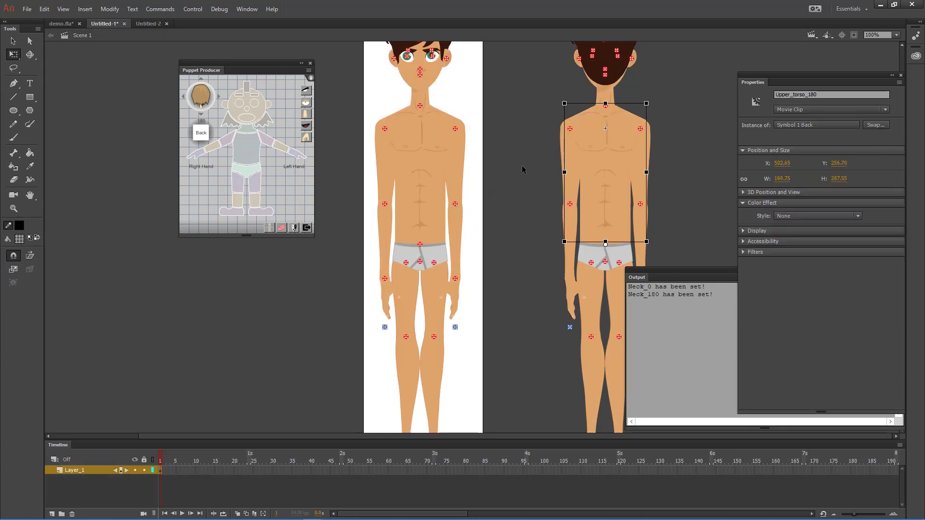
{"action": "double_click", "coordinate": [603, 175]}
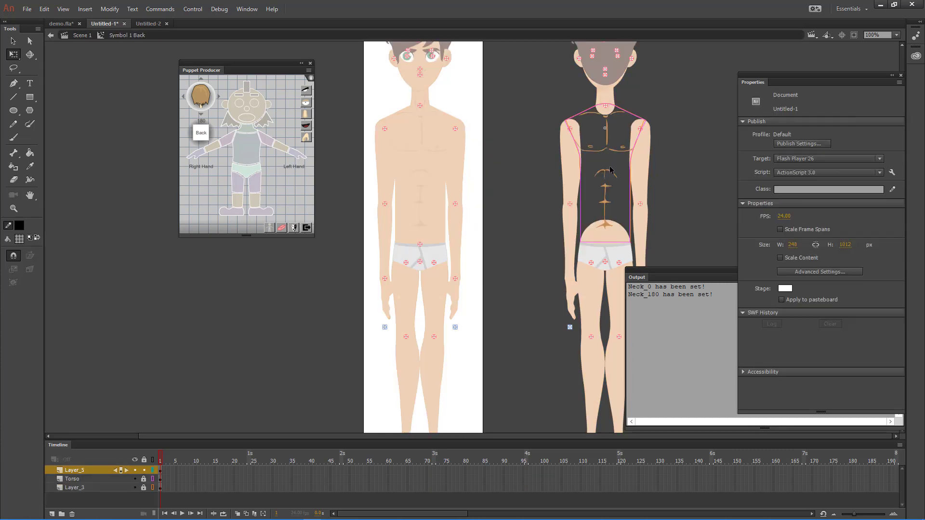
{"action": "left_click", "coordinate": [614, 155]}
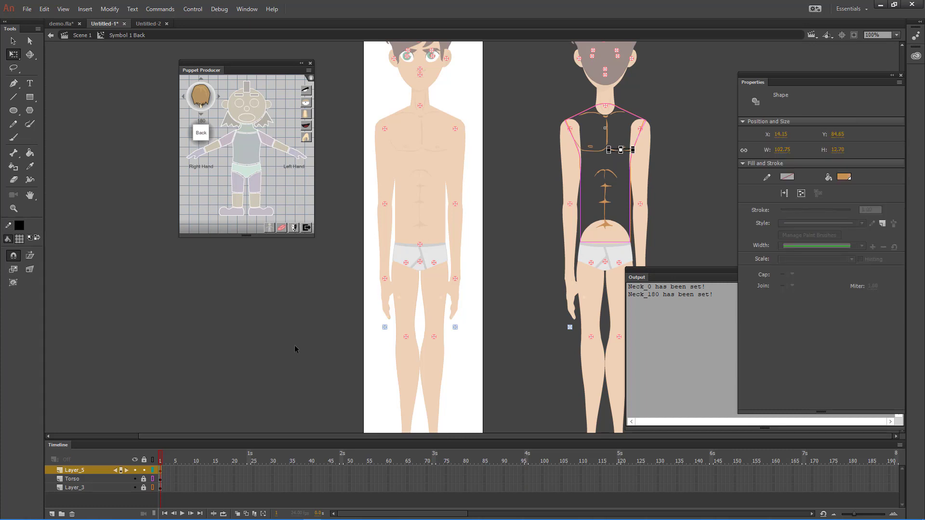
{"action": "left_click", "coordinate": [96, 470]}
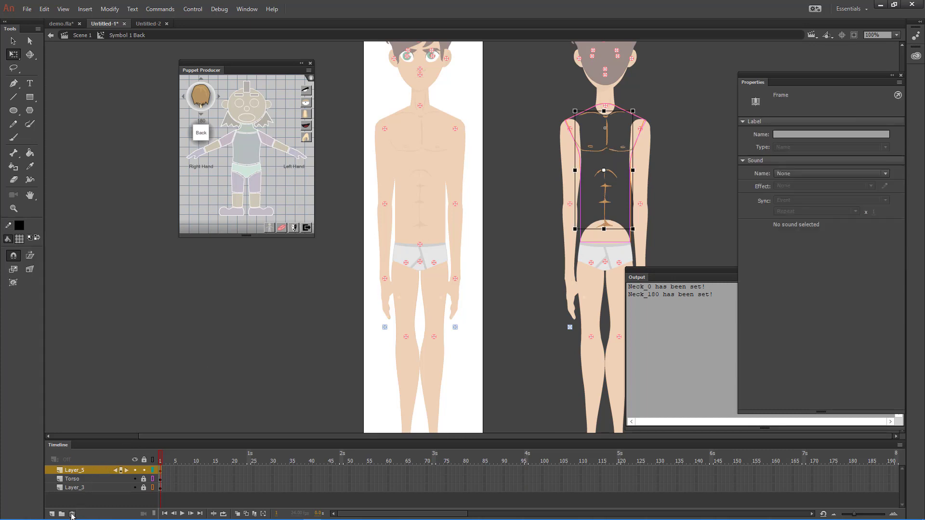
{"action": "left_click", "coordinate": [72, 515]}
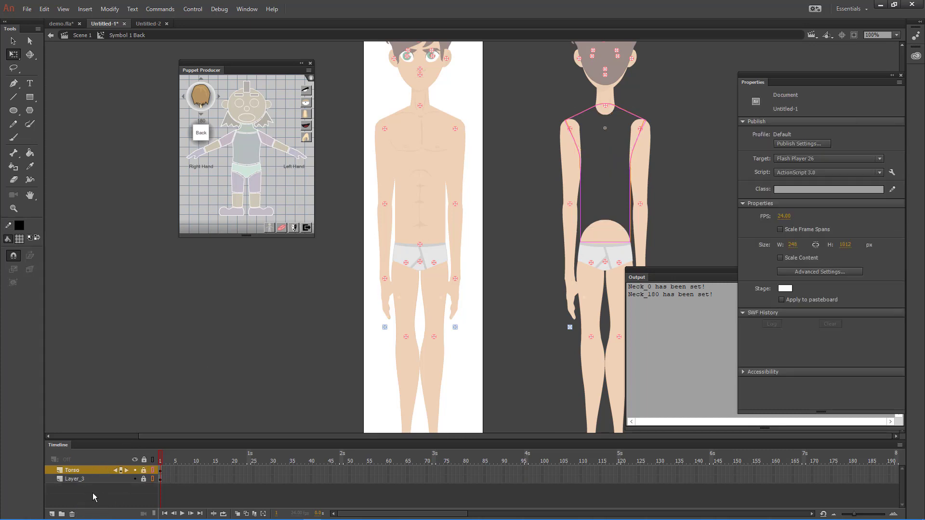
{"action": "left_click", "coordinate": [153, 470]}
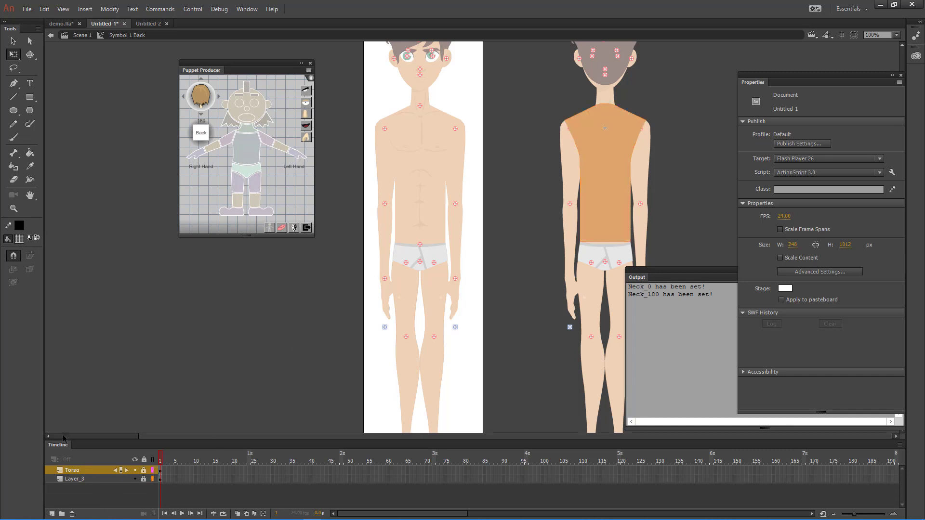
Step: Add a new layer above Torso and brush shoulder-blade and spine shading down the upper back with fill #CC9157
{"action": "left_click", "coordinate": [52, 514]}
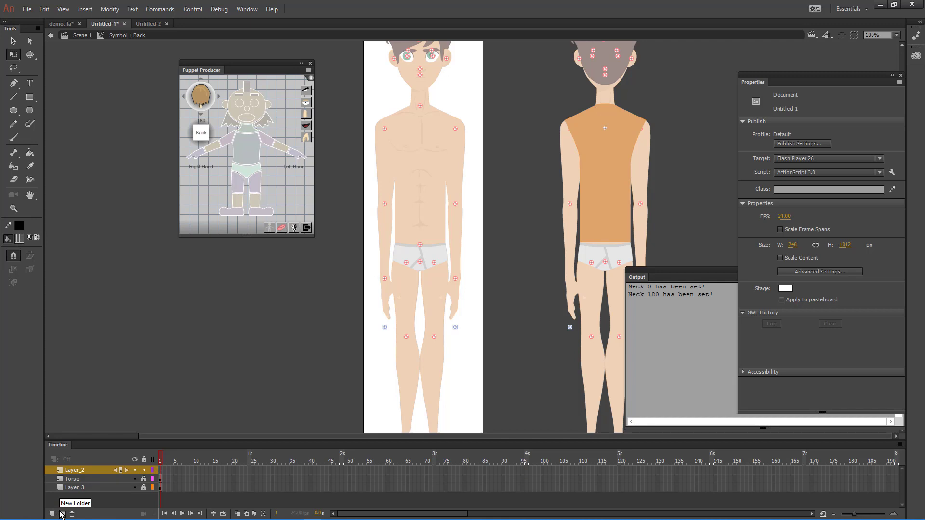
{"action": "left_click", "coordinate": [14, 137]}
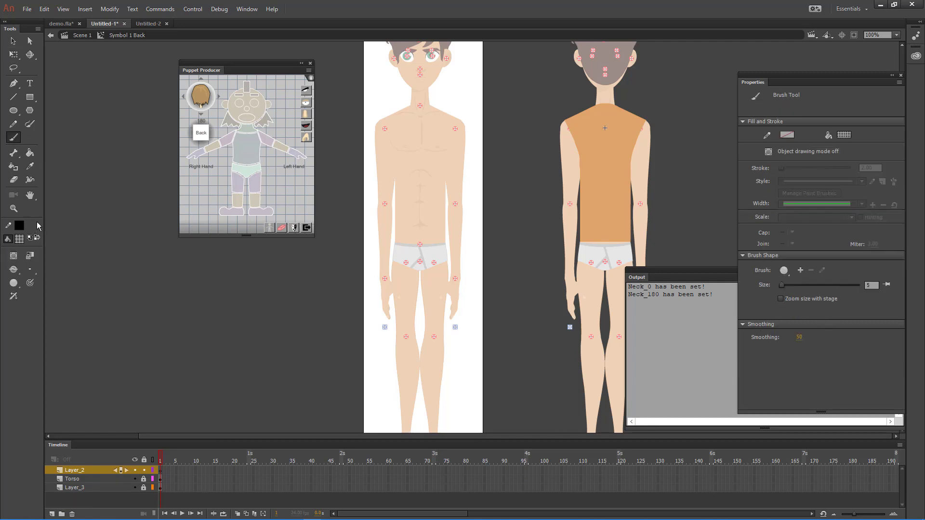
{"action": "left_click", "coordinate": [20, 239]}
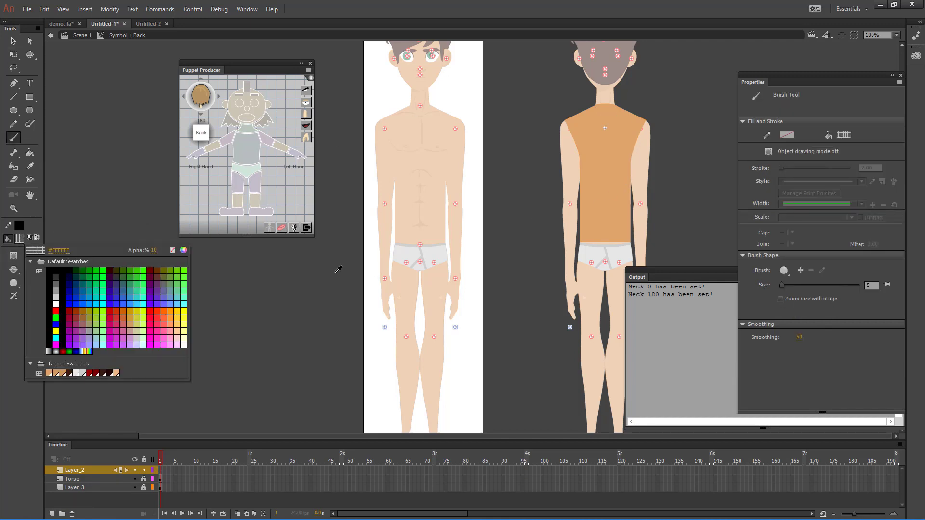
{"action": "left_click", "coordinate": [64, 372]}
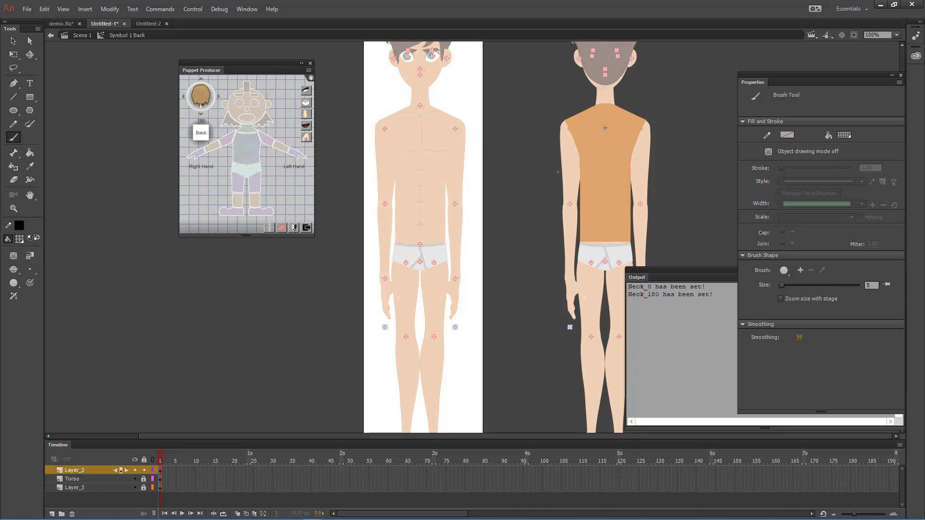
{"action": "left_click", "coordinate": [20, 239]}
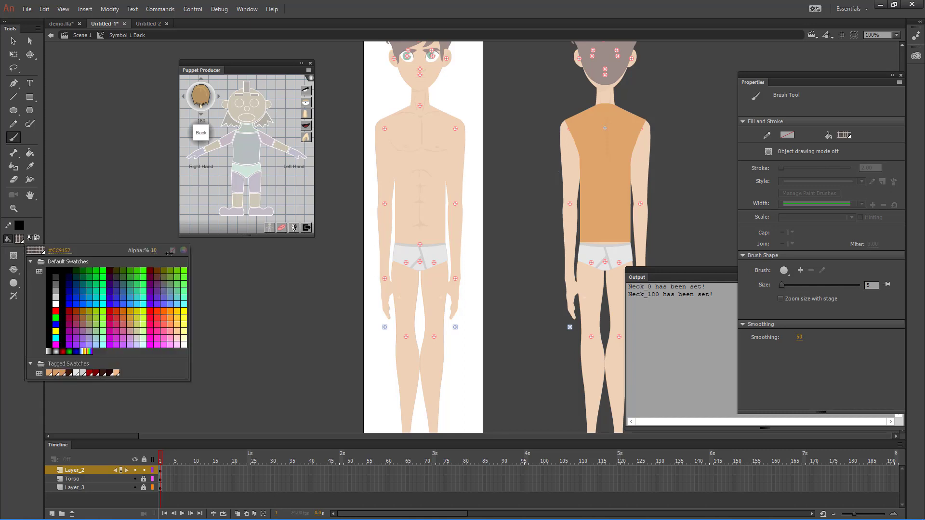
{"action": "left_click_drag", "start_coordinate": [170, 252], "coordinate": [344, 248]}
{"action": "left_click_drag", "start_coordinate": [606, 128], "coordinate": [609, 160]}
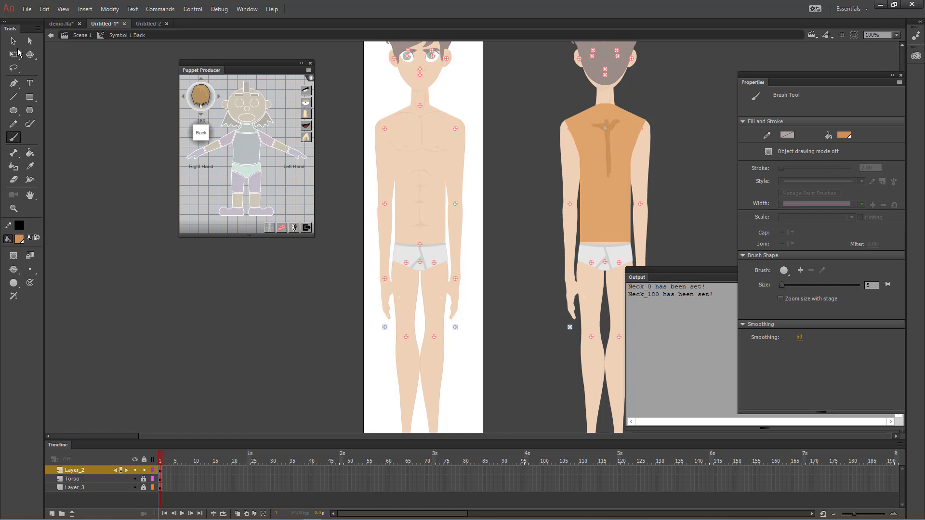
Step: Smooth the painted spine shading and return to Scene 1
{"action": "left_click", "coordinate": [13, 41]}
{"action": "left_click", "coordinate": [610, 129]}
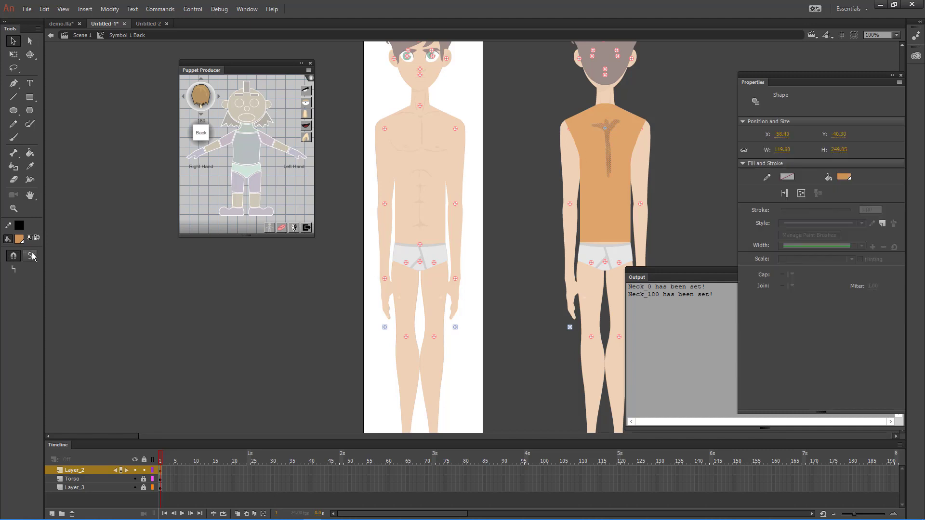
{"action": "left_click", "coordinate": [546, 167]}
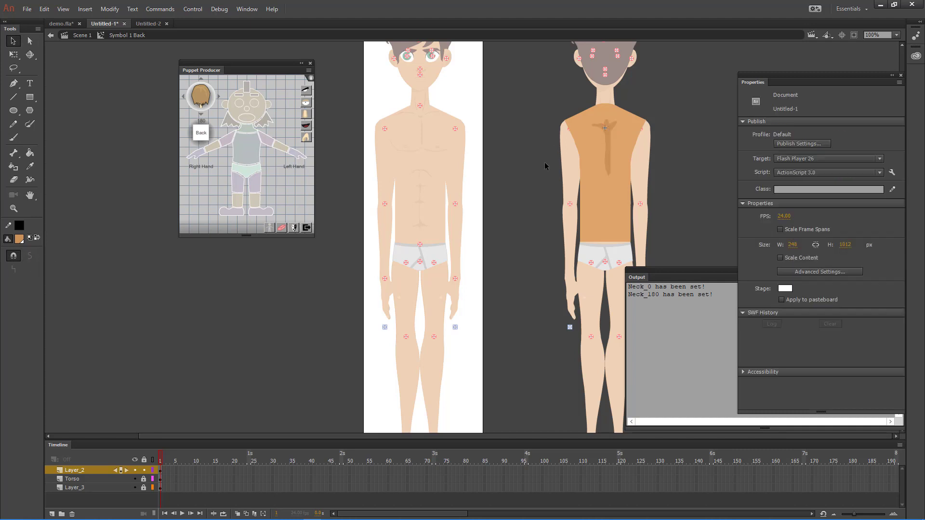
{"action": "double_click", "coordinate": [545, 174]}
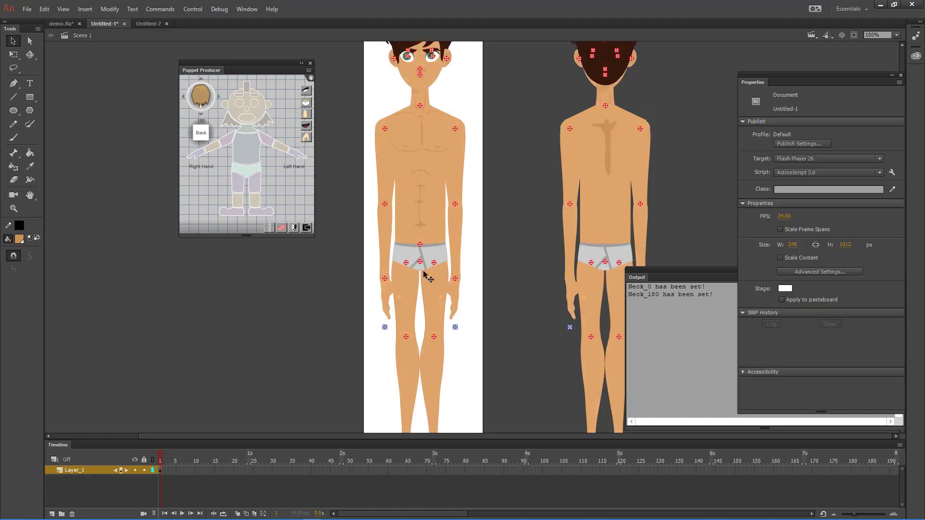
{"action": "left_click", "coordinate": [620, 260]}
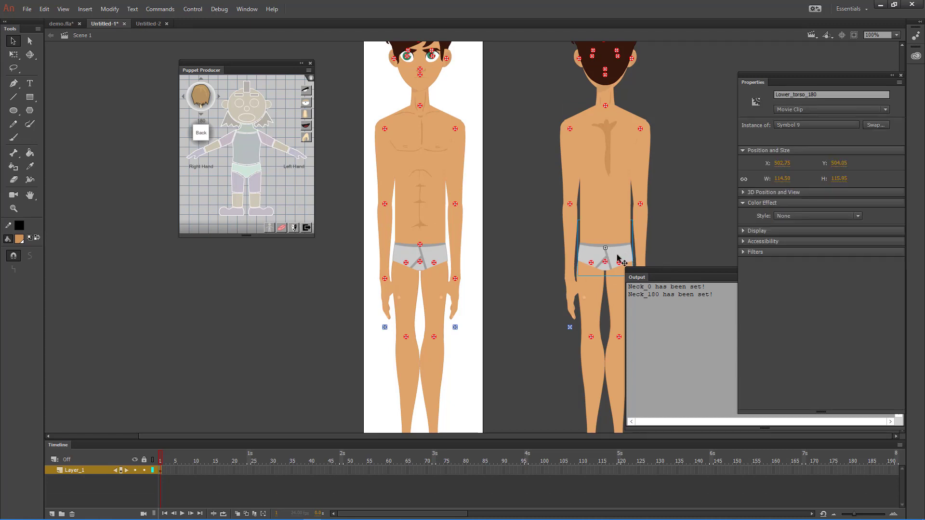
{"action": "double_click", "coordinate": [619, 261]}
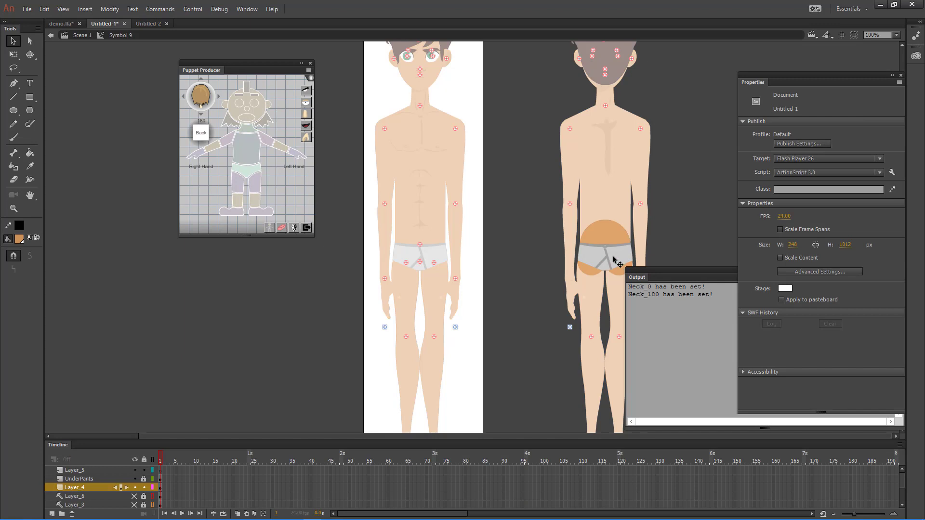
{"action": "left_click_drag", "start_coordinate": [617, 263], "coordinate": [551, 277]}
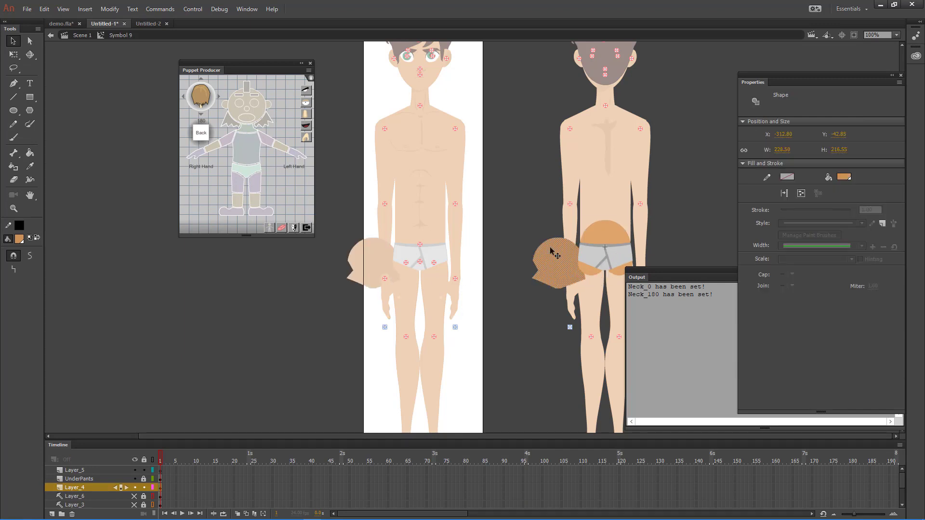
{"action": "key", "text": "Delete"}
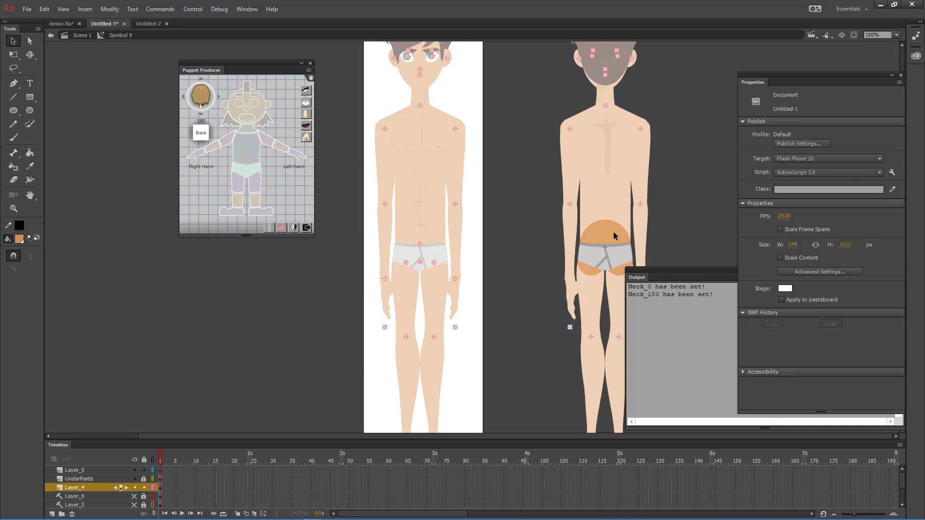
{"action": "double_click", "coordinate": [685, 213]}
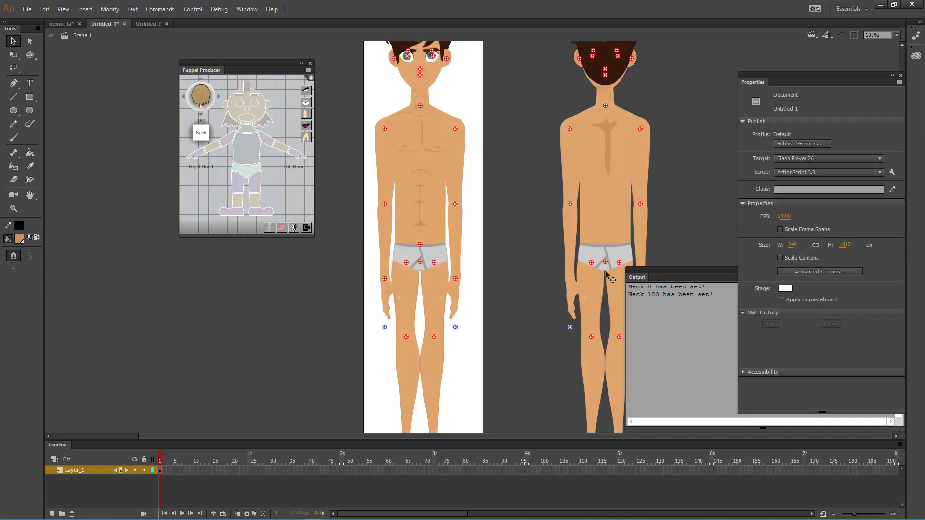
Step: Duplicate the back figure's lower torso symbol under the name Symbol 9 180
{"action": "left_click", "coordinate": [611, 257]}
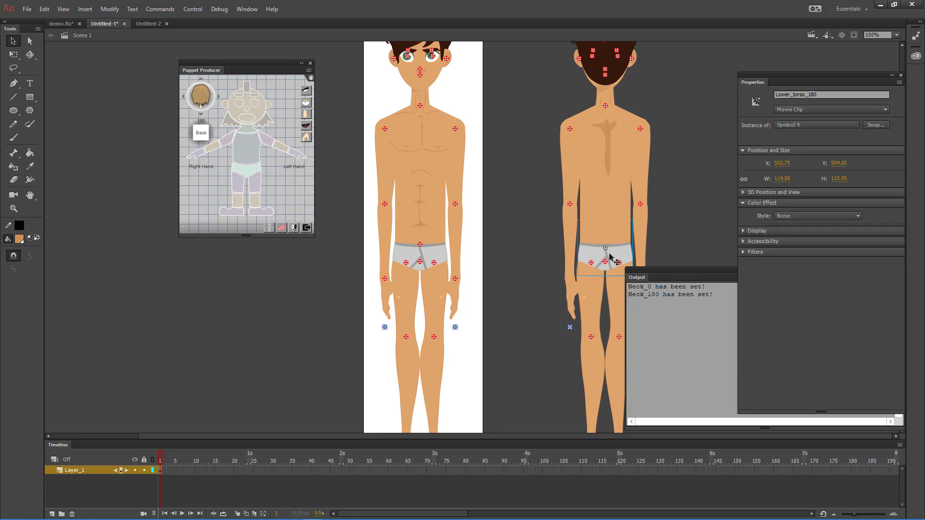
{"action": "right_click", "coordinate": [611, 257]}
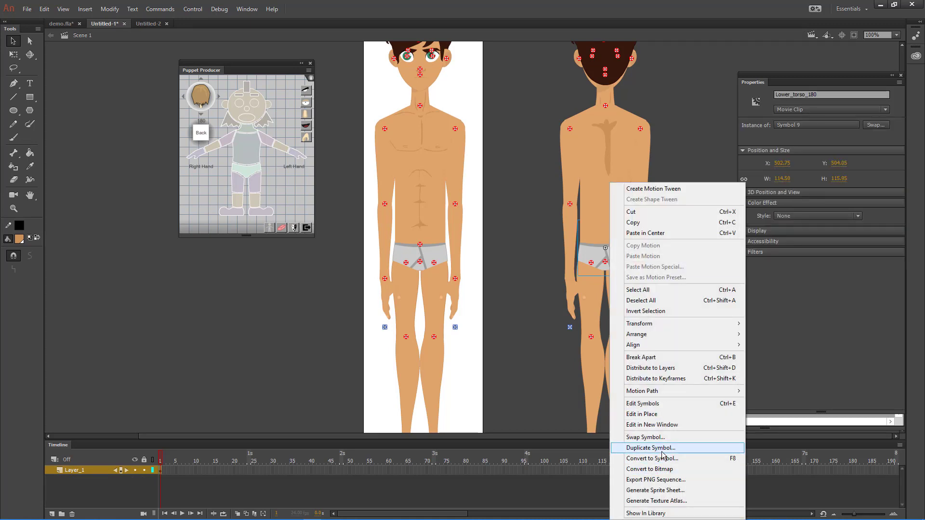
{"action": "left_click", "coordinate": [661, 451]}
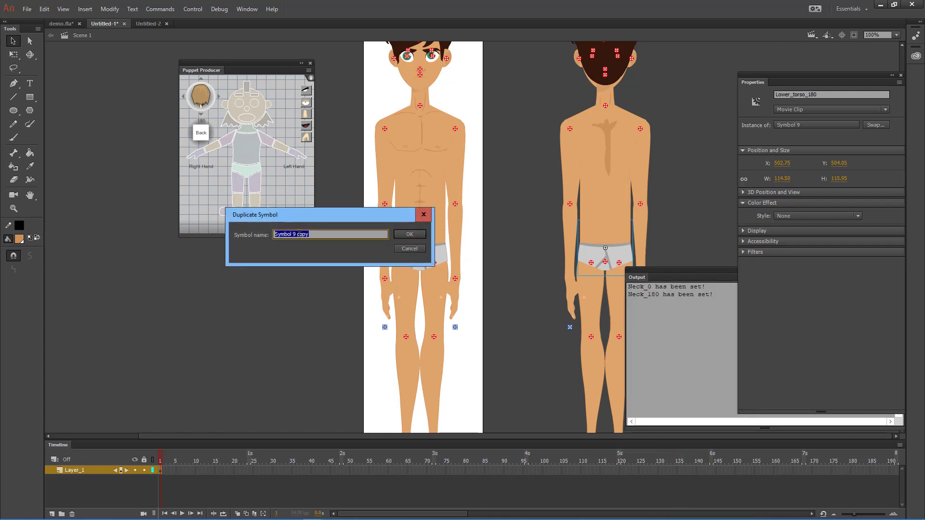
{"action": "left_click_drag", "start_coordinate": [300, 234], "coordinate": [332, 235]}
{"action": "key", "text": "BackSpace"}
{"action": "key", "text": "Return"}
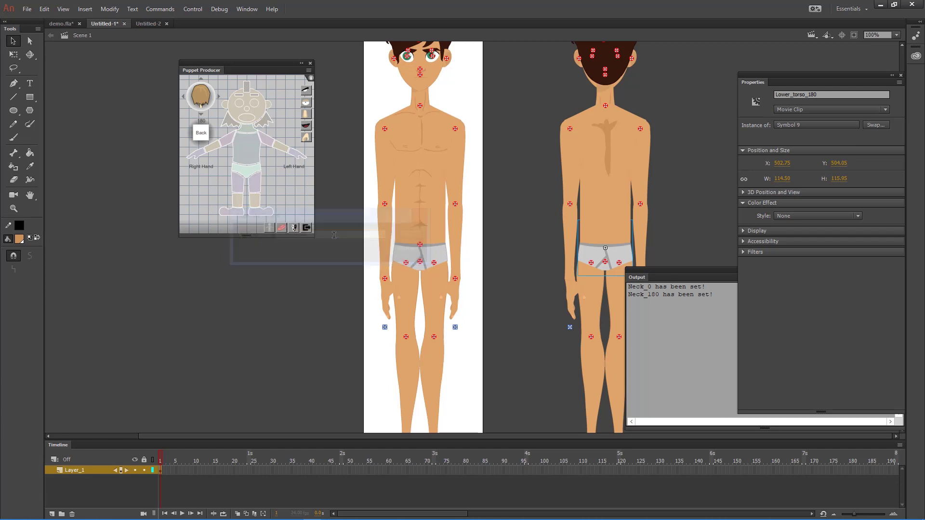
Step: Open the duplicated lower torso symbol for editing in place and unlock its UnderPants layer
{"action": "double_click", "coordinate": [624, 255]}
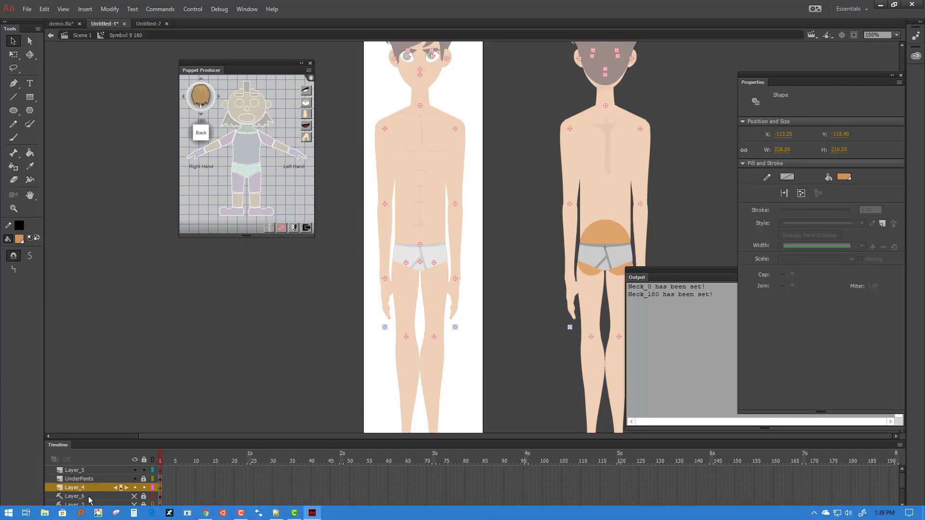
{"action": "left_click", "coordinate": [136, 491]}
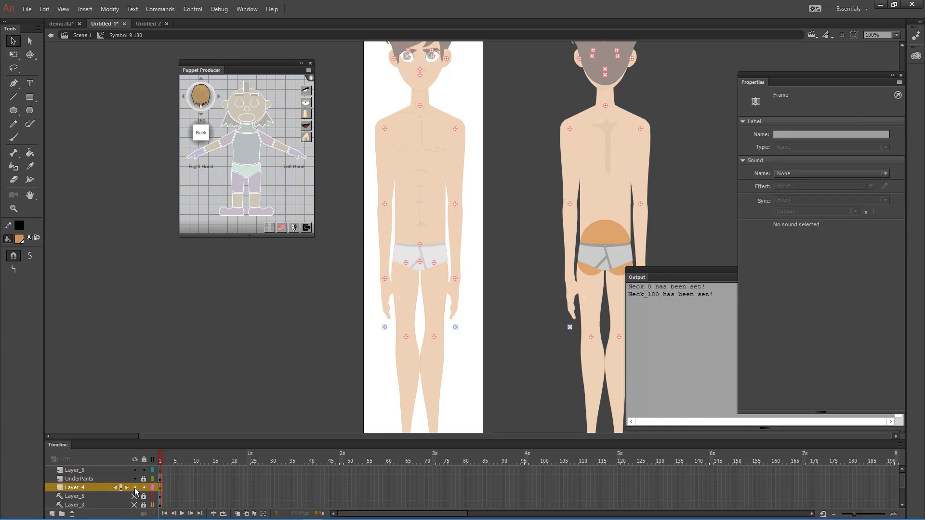
{"action": "left_click", "coordinate": [134, 480]}
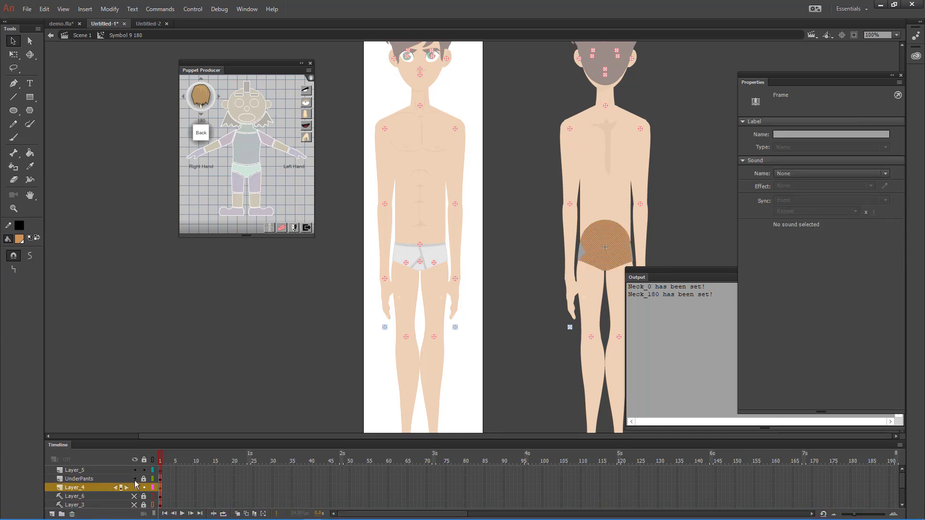
{"action": "left_click", "coordinate": [143, 480]}
Step: Fill the UnderPants layer's artwork with the tagged skin-tone swatch, return to Scene 1 and deselect the lower torso
{"action": "left_click", "coordinate": [161, 479]}
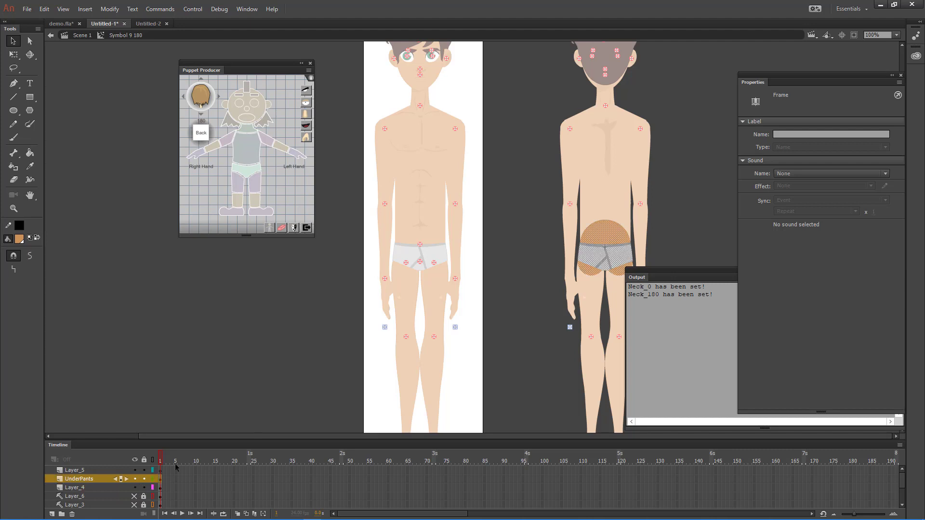
{"action": "left_click", "coordinate": [20, 239]}
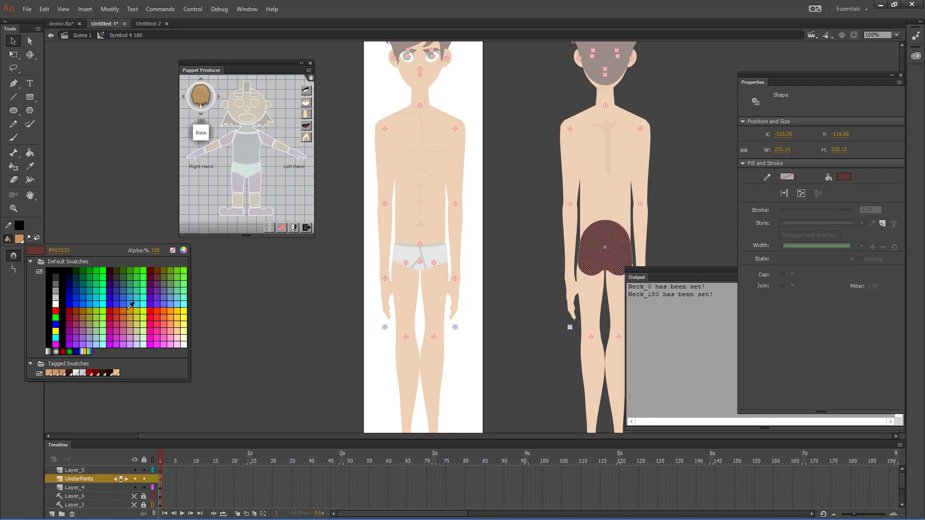
{"action": "left_click", "coordinate": [53, 366]}
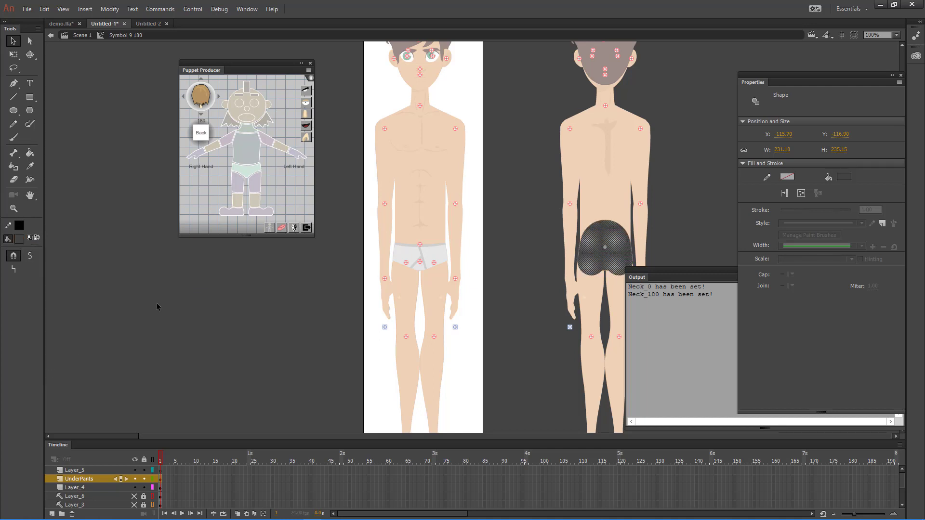
{"action": "left_click", "coordinate": [20, 239]}
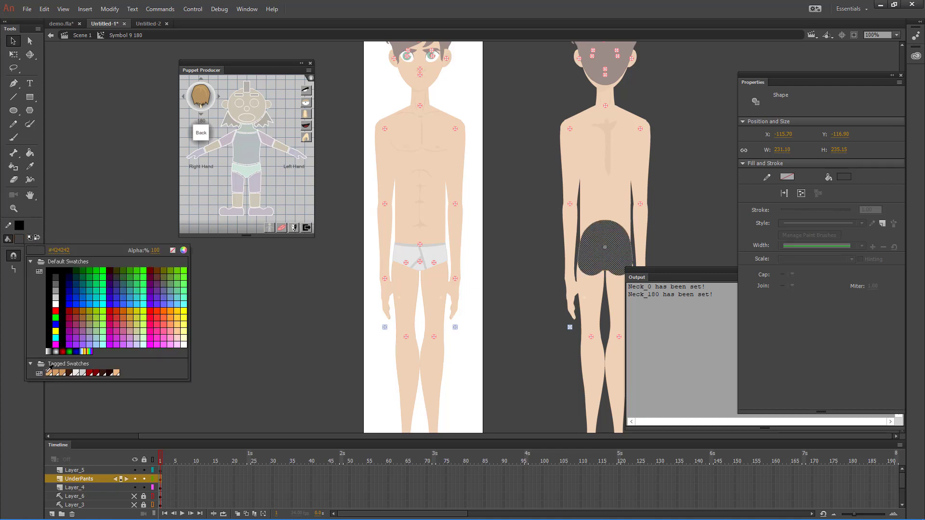
{"action": "left_click", "coordinate": [50, 369]}
{"action": "left_click", "coordinate": [530, 245]}
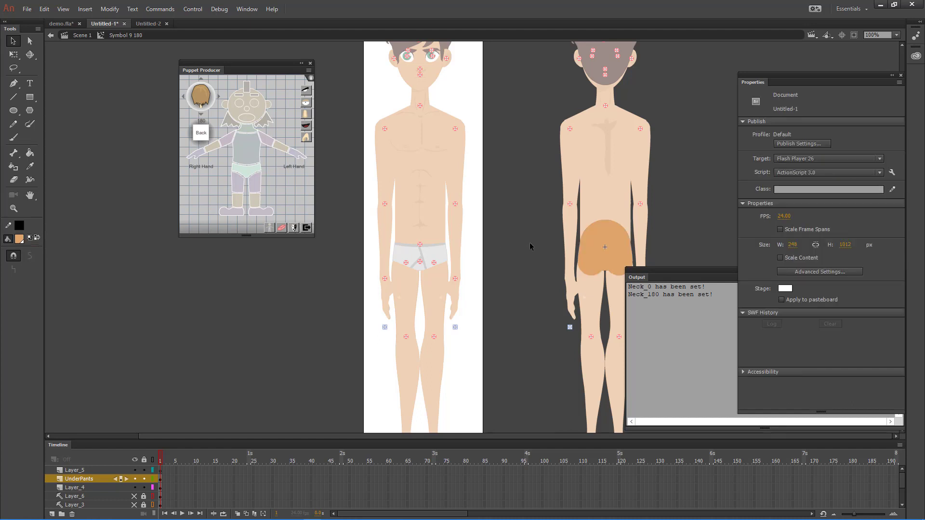
{"action": "double_click", "coordinate": [530, 245]}
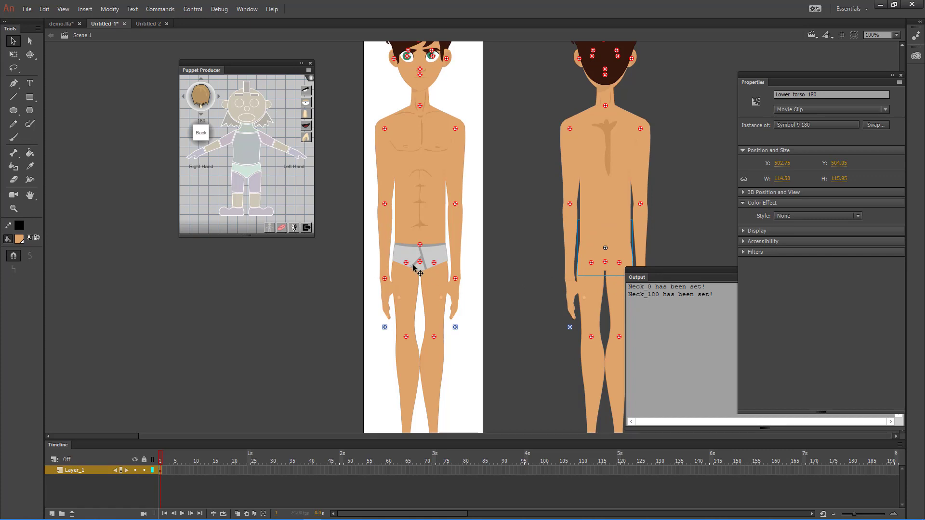
{"action": "left_click", "coordinate": [513, 266]}
{"action": "scroll", "coordinate": [488, 113], "scroll_direction": "down", "scroll_amount": 3}
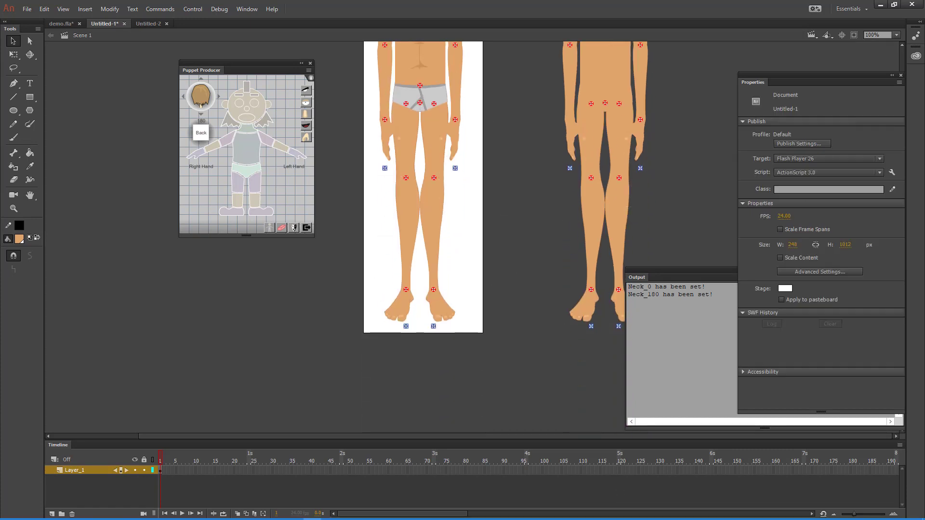
{"action": "mouse_move", "coordinate": [319, 514]}
{"action": "left_click", "coordinate": [241, 513]}
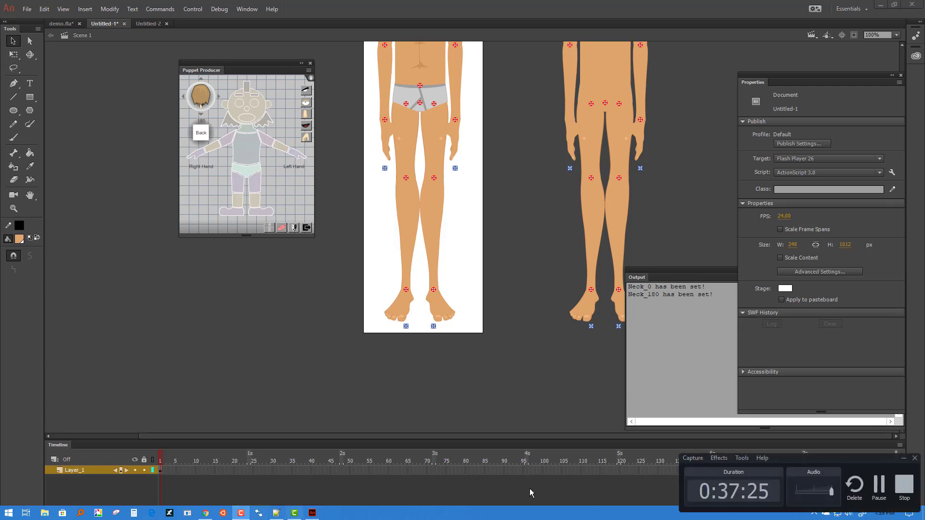
{"action": "left_click", "coordinate": [874, 490]}
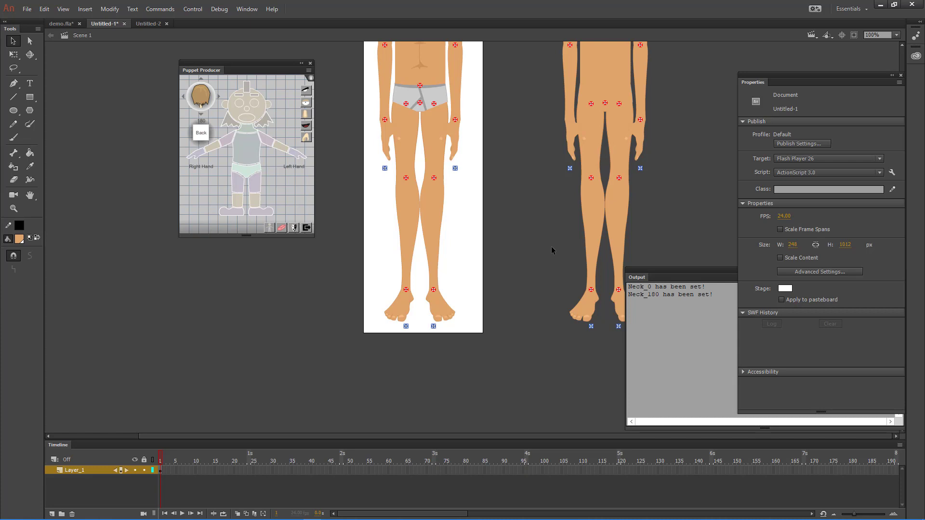
Step: Move the Output panel away from the back figure's legs and feet to the empty area beside the front figure
{"action": "left_click_drag", "start_coordinate": [668, 212], "coordinate": [448, 216]}
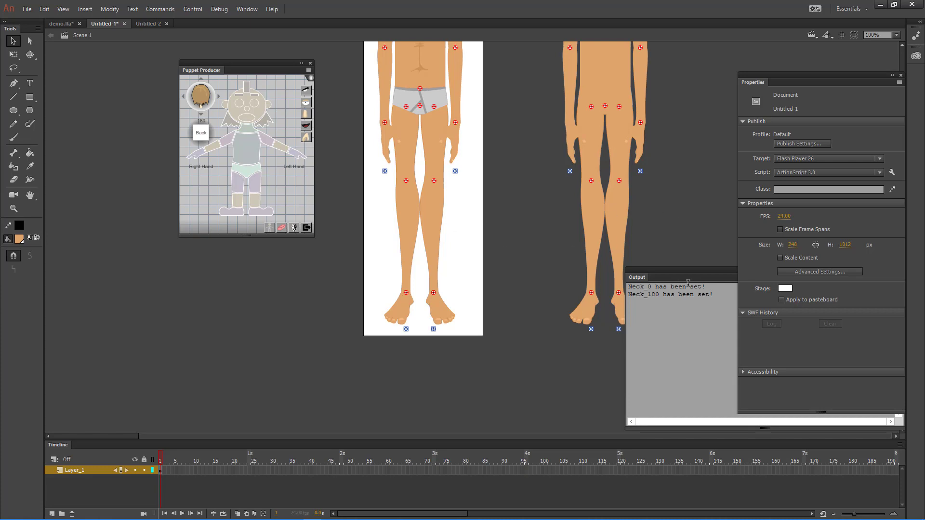
{"action": "left_click_drag", "start_coordinate": [673, 279], "coordinate": [116, 271]}
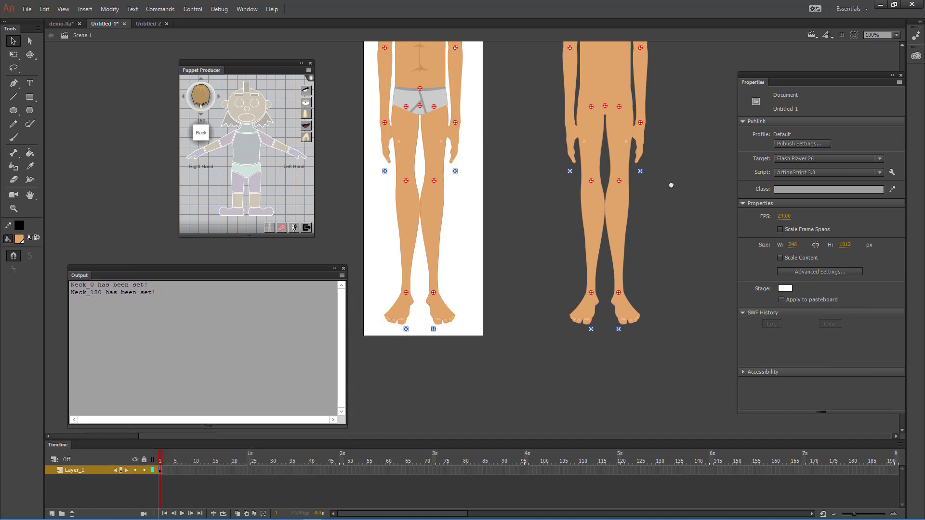
Step: Examine the back figure from head to feet against the front figure for parts that still need redrawing
{"action": "scroll", "coordinate": [665, 227], "scroll_direction": "up", "scroll_amount": 3}
{"action": "scroll", "coordinate": [661, 266], "scroll_direction": "down", "scroll_amount": 2}
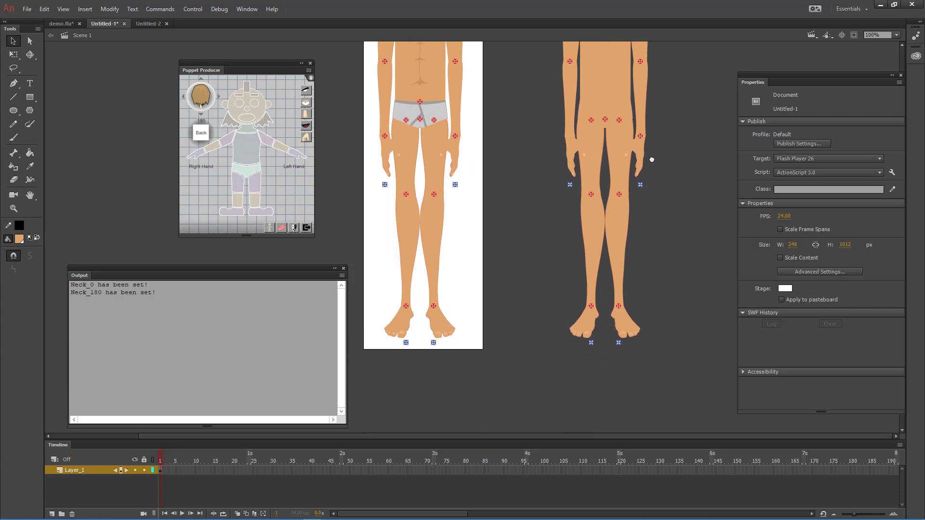
{"action": "scroll", "coordinate": [653, 250], "scroll_direction": "up", "scroll_amount": 1}
{"action": "scroll", "coordinate": [653, 250], "scroll_direction": "up", "scroll_amount": 2}
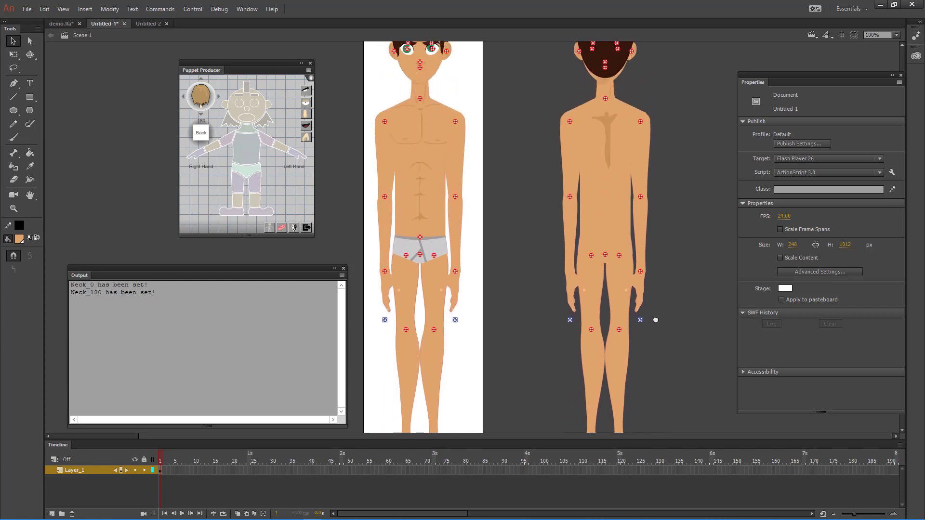
{"action": "scroll", "coordinate": [666, 262], "scroll_direction": "down", "scroll_amount": 3}
{"action": "scroll", "coordinate": [657, 191], "scroll_direction": "up", "scroll_amount": 2}
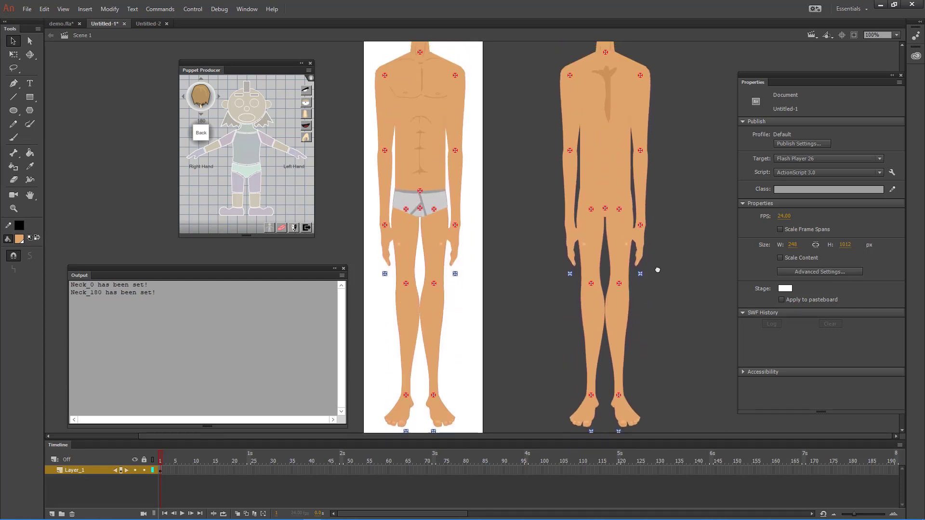
{"action": "scroll", "coordinate": [663, 217], "scroll_direction": "down", "scroll_amount": 1}
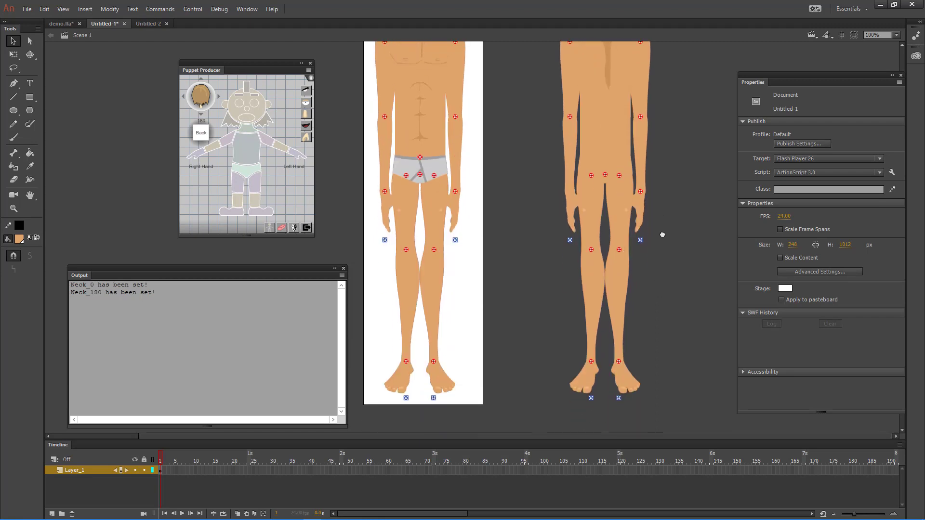
{"action": "scroll", "coordinate": [646, 231], "scroll_direction": "up", "scroll_amount": 1}
{"action": "scroll", "coordinate": [663, 241], "scroll_direction": "down", "scroll_amount": 1}
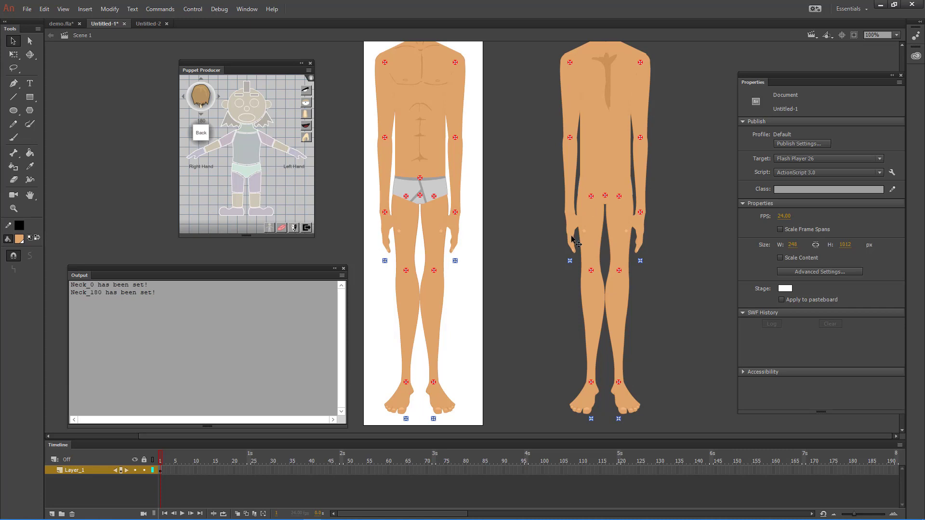
Step: Duplicate the symbol of the back figure's Left_foot_180 instance under the name backfoot
{"action": "left_click", "coordinate": [588, 401]}
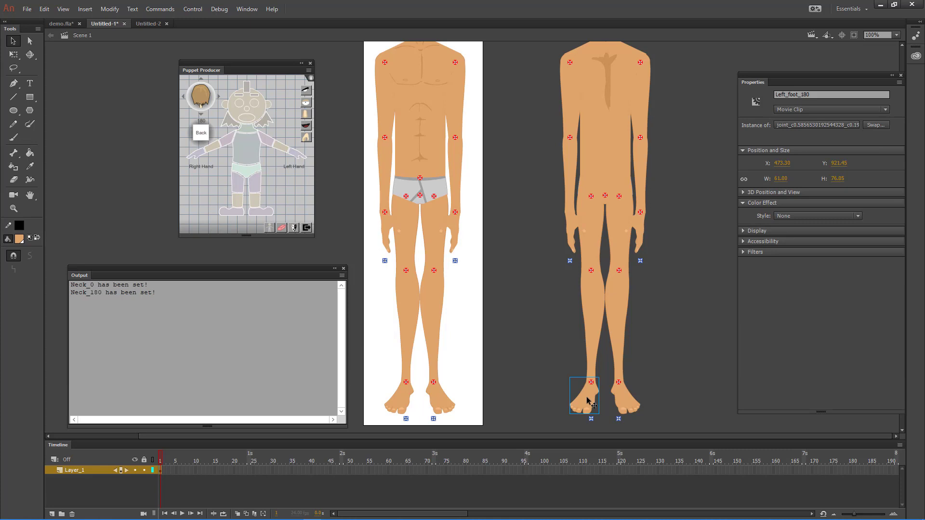
{"action": "right_click", "coordinate": [593, 400]}
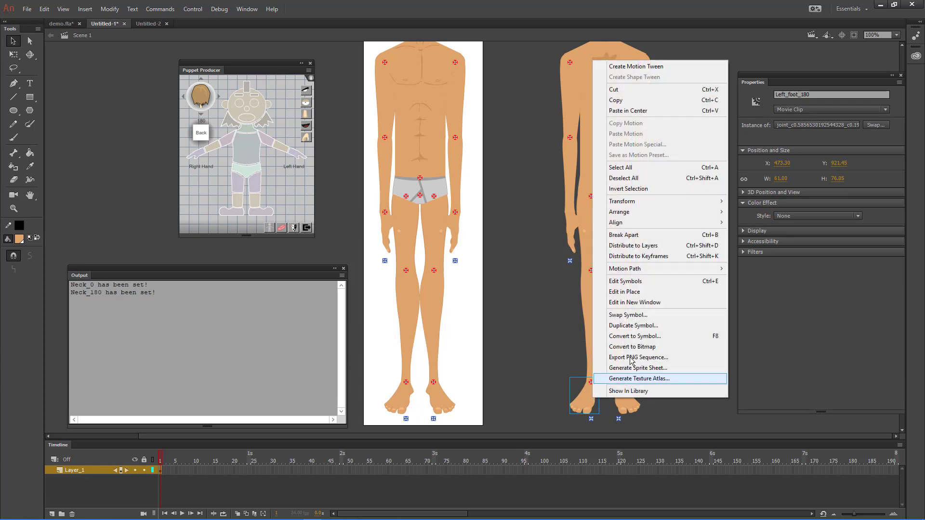
{"action": "left_click", "coordinate": [640, 328]}
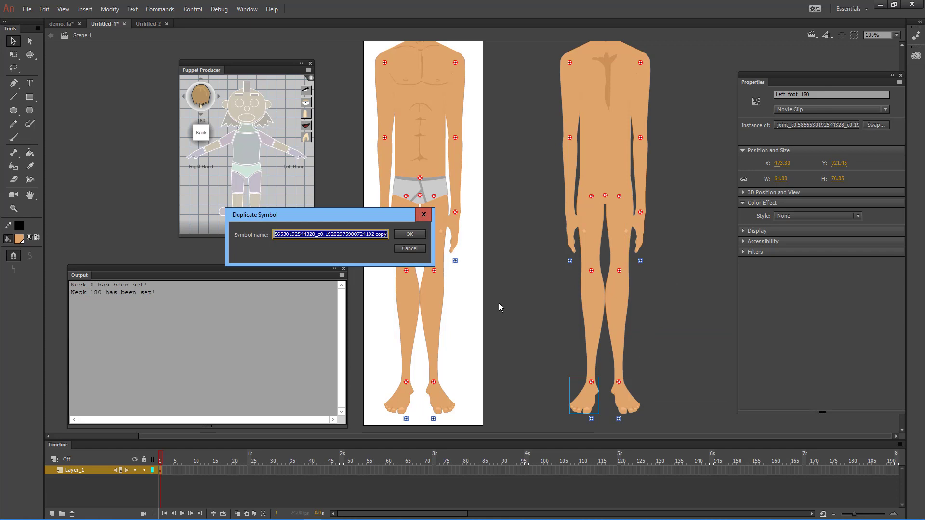
{"action": "type", "text": "back"}
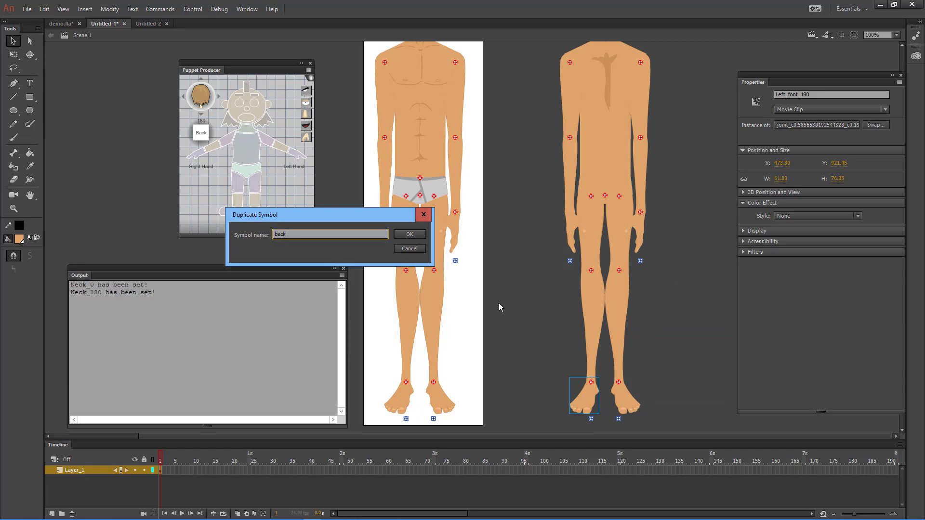
{"action": "type", "text": "foot"}
{"action": "key", "text": "Return"}
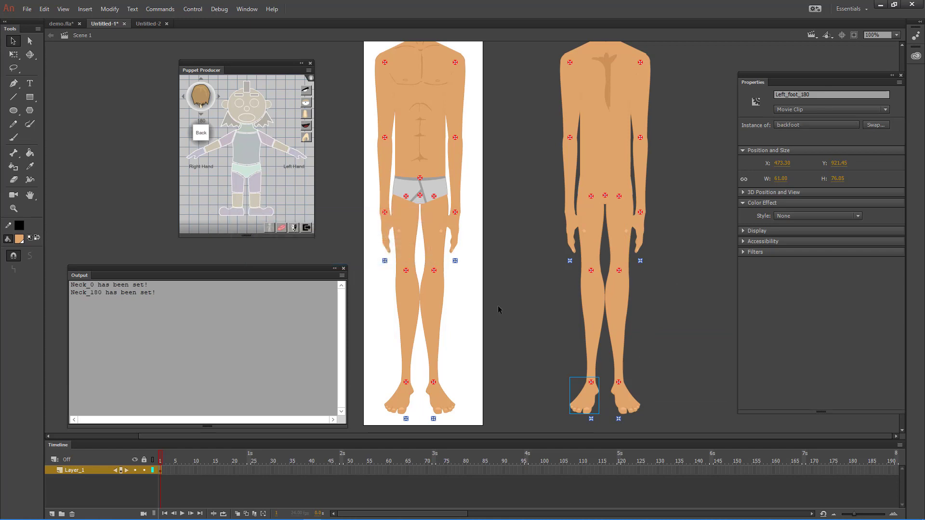
Step: Try pulling the front figure's Left_foot_0 outline outward inside its symbol, undo the distortion and return to Scene 1
{"action": "double_click", "coordinate": [448, 402]}
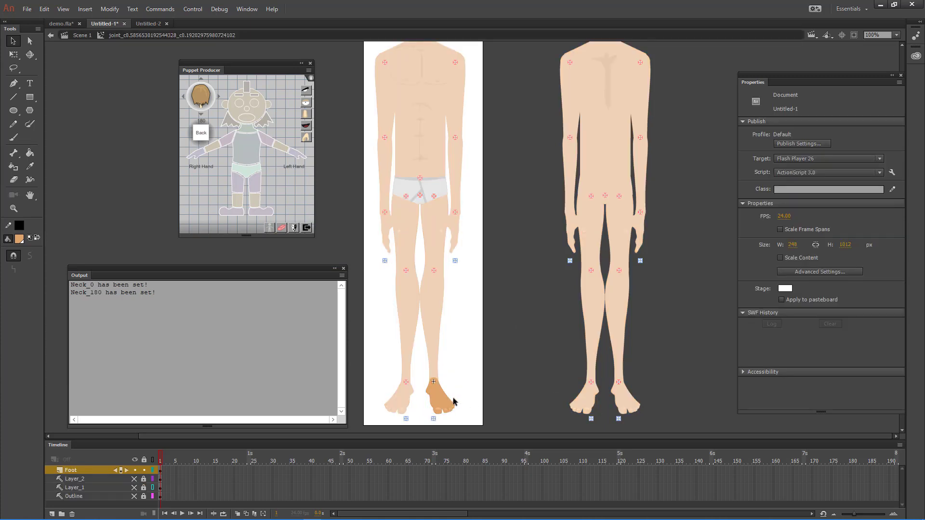
{"action": "left_click_drag", "start_coordinate": [447, 394], "coordinate": [457, 387]}
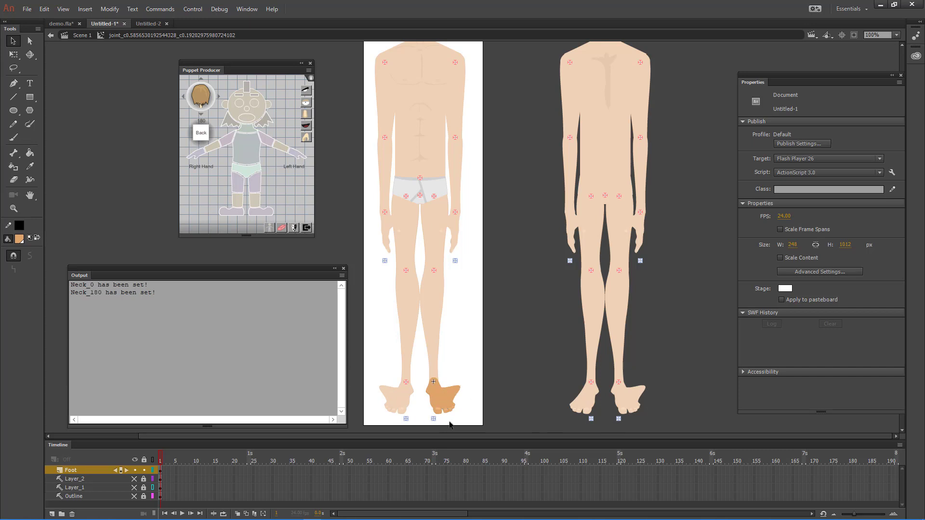
{"action": "key", "text": "ctrl+z"}
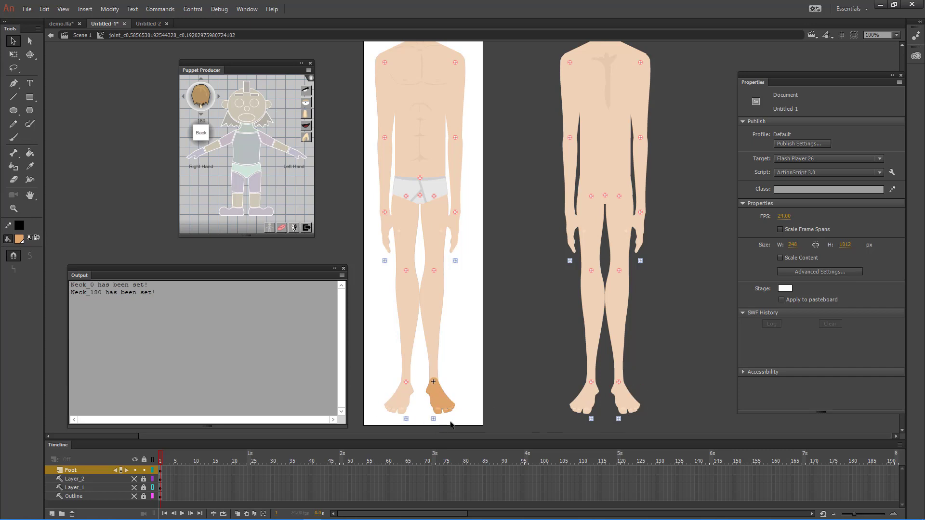
{"action": "double_click", "coordinate": [535, 382]}
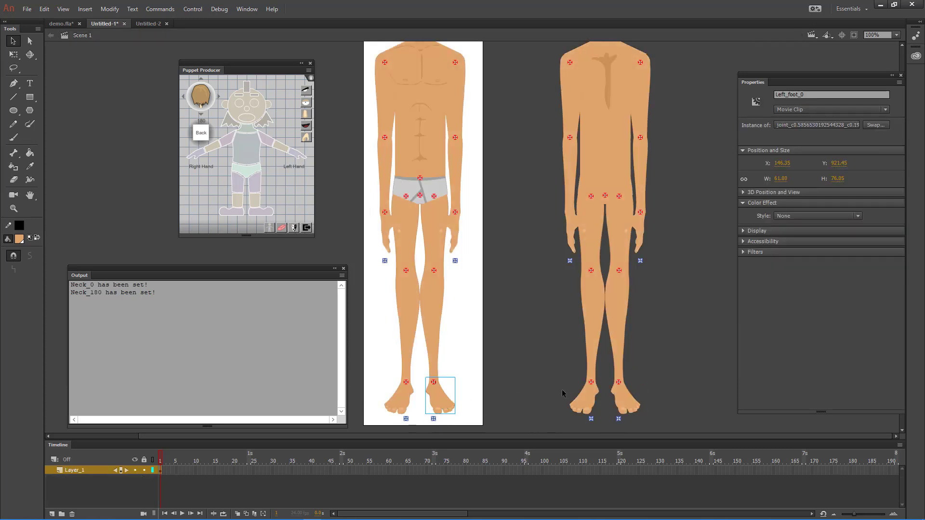
Step: Open the back figure's backfoot symbol for editing, lock its Foot layer and add a new layer above it
{"action": "left_click", "coordinate": [585, 402]}
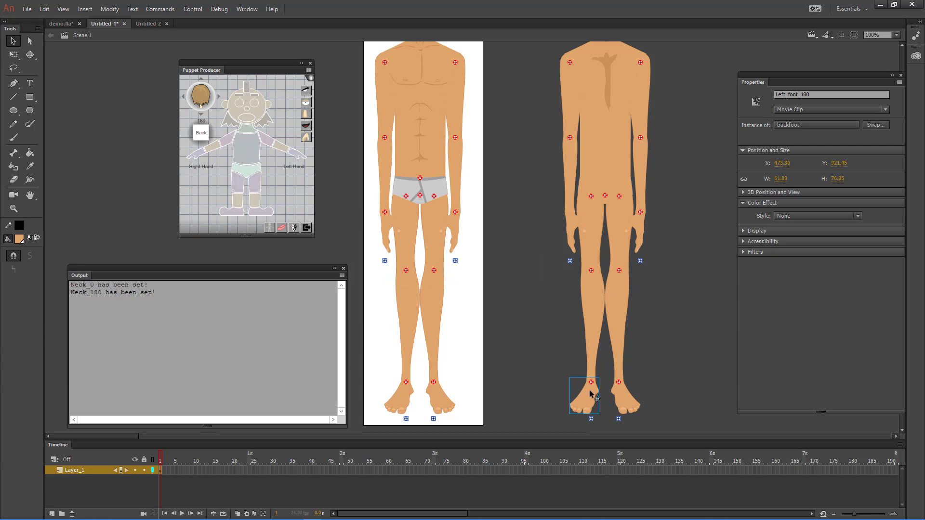
{"action": "double_click", "coordinate": [592, 401]}
{"action": "left_click", "coordinate": [591, 401]}
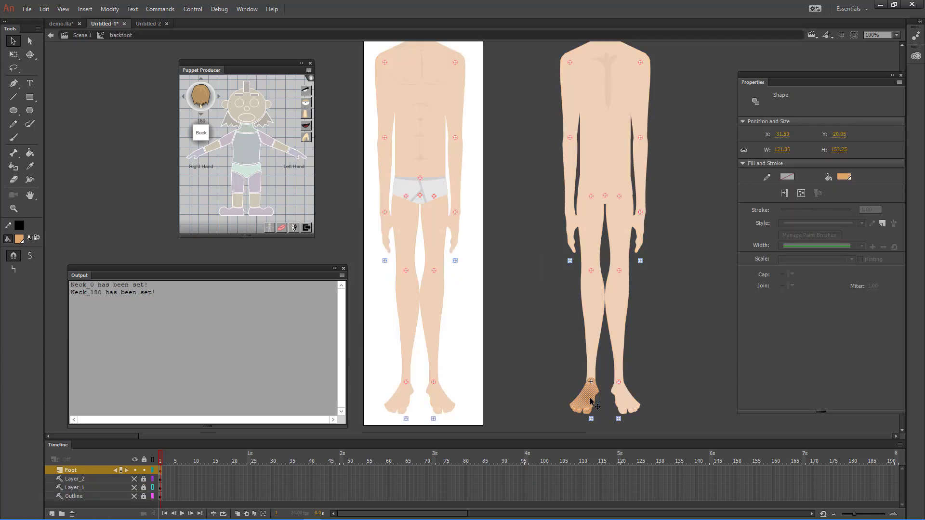
{"action": "key", "text": "ctrl+="}
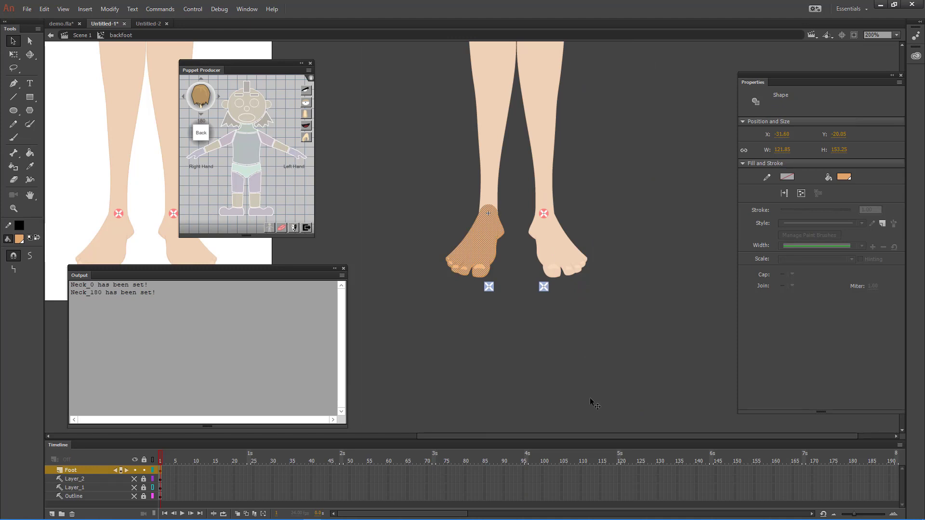
{"action": "left_click", "coordinate": [144, 471]}
{"action": "left_click", "coordinate": [52, 515]}
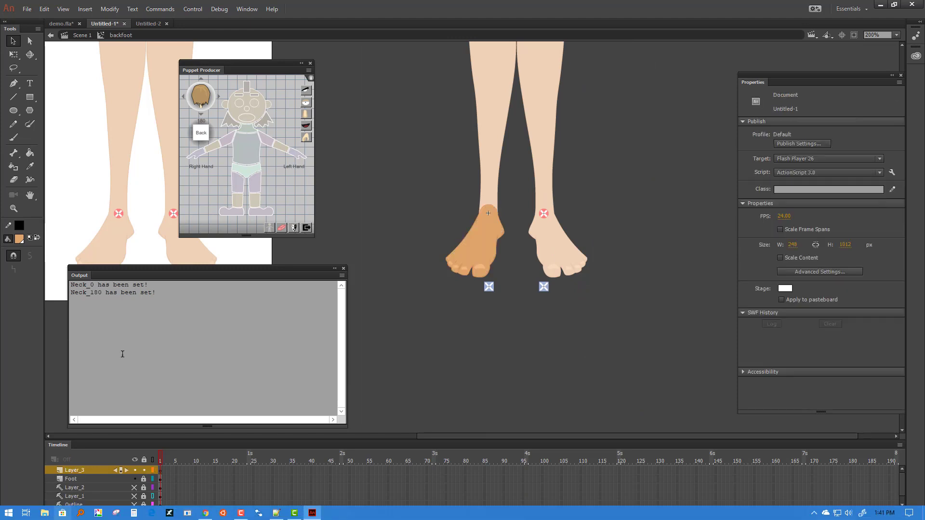
Step: Hide the Foot layer and paint a rough skin-tone back view of the foot below the ankle with the Brush tool
{"action": "key", "text": "b"}
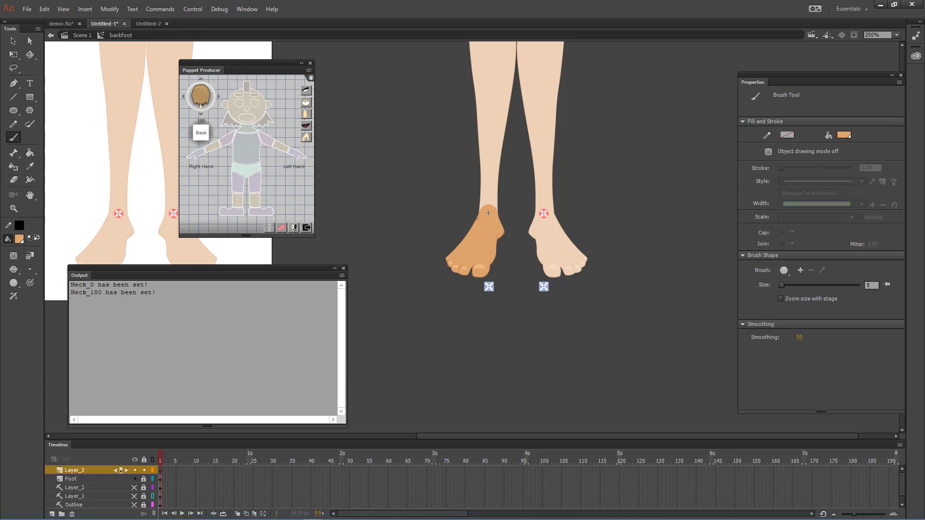
{"action": "left_click", "coordinate": [134, 479]}
{"action": "mouse_move", "coordinate": [482, 212]}
{"action": "left_mouse_down"}
{"action": "mouse_move", "coordinate": [472, 245]}
{"action": "mouse_move", "coordinate": [493, 250]}
{"action": "mouse_move", "coordinate": [498, 206]}
{"action": "mouse_move", "coordinate": [478, 252]}
{"action": "mouse_move", "coordinate": [502, 248]}
{"action": "left_mouse_up"}
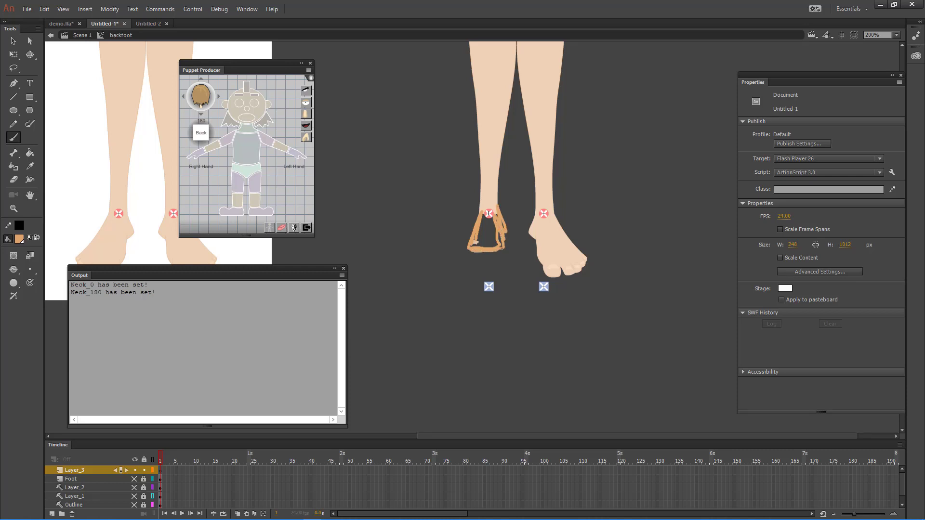
{"action": "mouse_move", "coordinate": [488, 213]}
{"action": "left_mouse_down"}
{"action": "mouse_move", "coordinate": [473, 251]}
{"action": "mouse_move", "coordinate": [502, 244]}
{"action": "mouse_move", "coordinate": [500, 232]}
{"action": "mouse_move", "coordinate": [486, 234]}
{"action": "mouse_move", "coordinate": [489, 219]}
{"action": "mouse_move", "coordinate": [460, 244]}
{"action": "mouse_move", "coordinate": [480, 249]}
{"action": "mouse_move", "coordinate": [466, 249]}
{"action": "mouse_move", "coordinate": [473, 227]}
{"action": "mouse_move", "coordinate": [462, 240]}
{"action": "mouse_move", "coordinate": [493, 239]}
{"action": "mouse_move", "coordinate": [487, 212]}
{"action": "mouse_move", "coordinate": [475, 232]}
{"action": "left_mouse_up"}
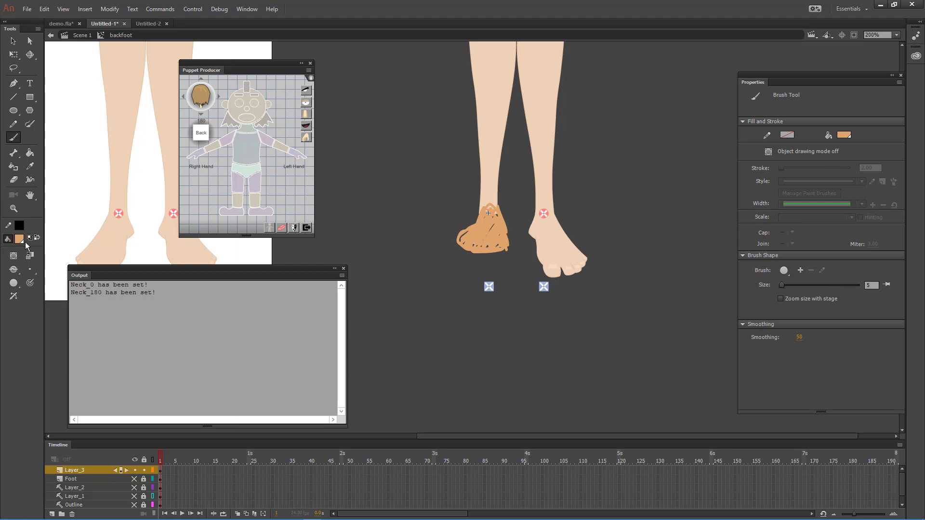
Step: Set the brush fill to the dark brown tagged swatch and paint an outline around the rough skin-tone foot
{"action": "left_click", "coordinate": [21, 240]}
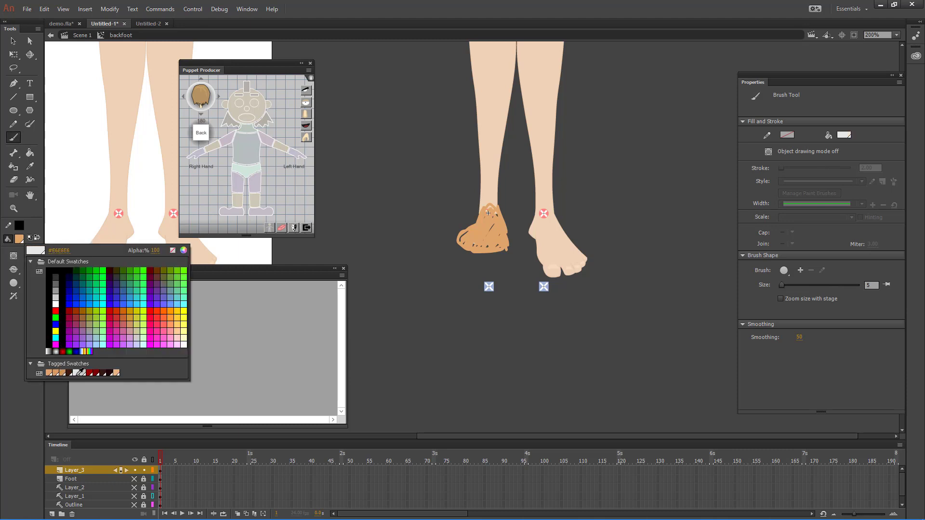
{"action": "left_click", "coordinate": [64, 372]}
{"action": "mouse_move", "coordinate": [481, 215]}
{"action": "left_mouse_down"}
{"action": "mouse_move", "coordinate": [458, 239]}
{"action": "mouse_move", "coordinate": [469, 250]}
{"action": "mouse_move", "coordinate": [501, 248]}
{"action": "mouse_move", "coordinate": [502, 205]}
{"action": "left_mouse_up"}
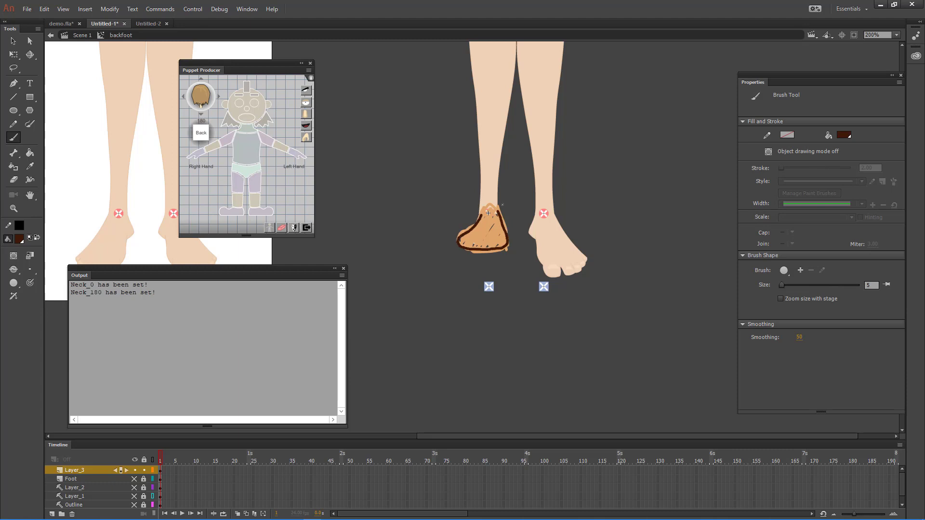
{"action": "key", "text": "v"}
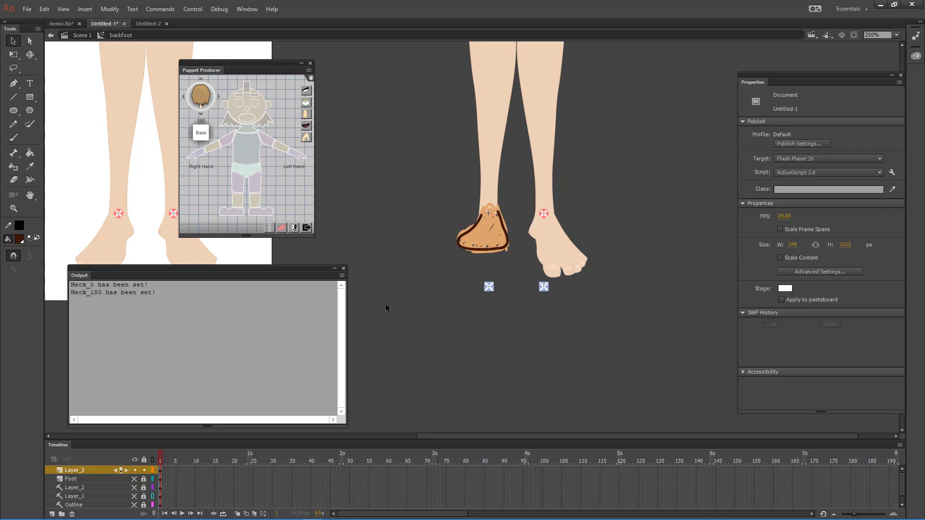
Step: Delete the Foot, Layer_2, Layer_1 and Outline layers from the backfoot symbol and return to Scene 1
{"action": "left_click", "coordinate": [101, 479]}
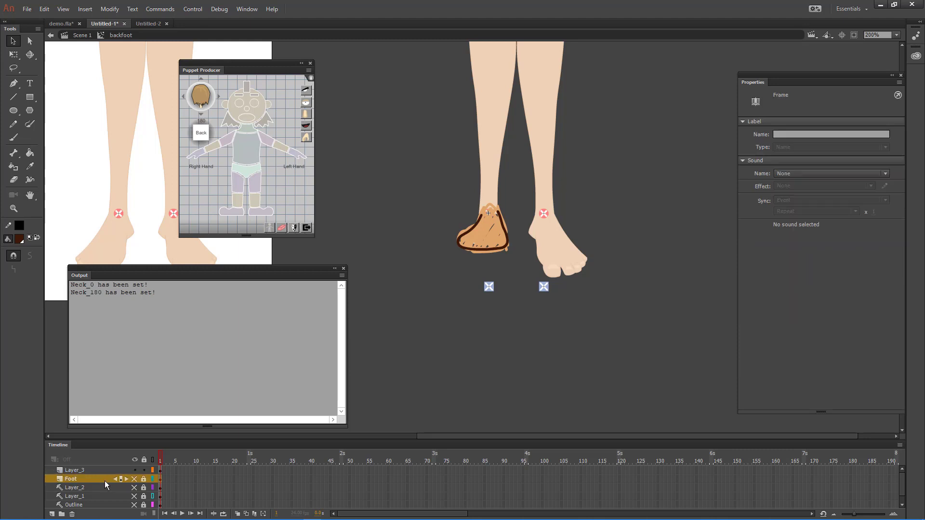
{"action": "left_click", "coordinate": [72, 514]}
{"action": "left_click", "coordinate": [71, 515]}
{"action": "left_click", "coordinate": [72, 514]}
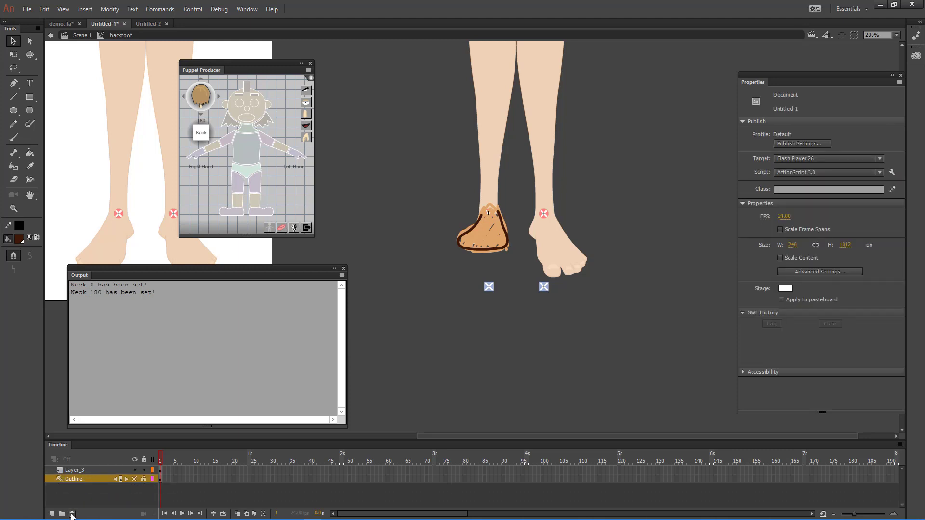
{"action": "left_click", "coordinate": [72, 514]}
{"action": "double_click", "coordinate": [435, 254]}
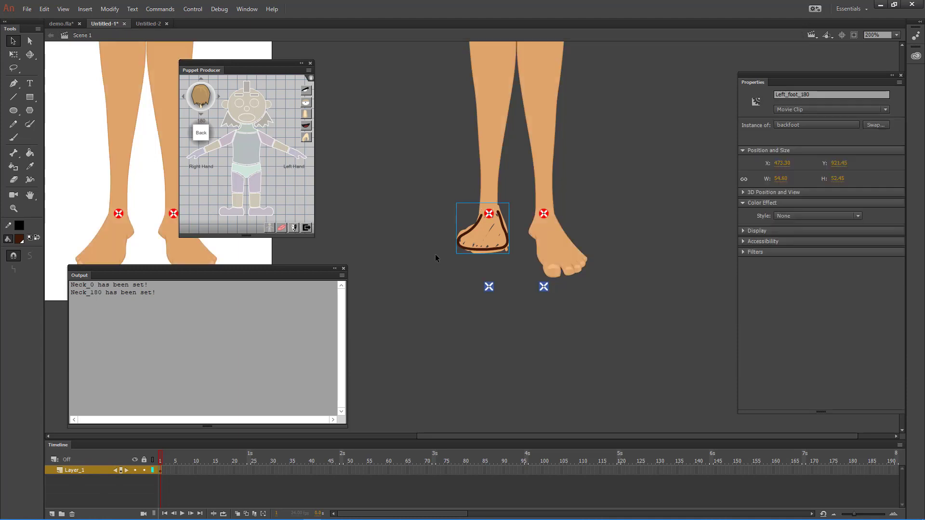
{"action": "key", "text": "ctrl+minus"}
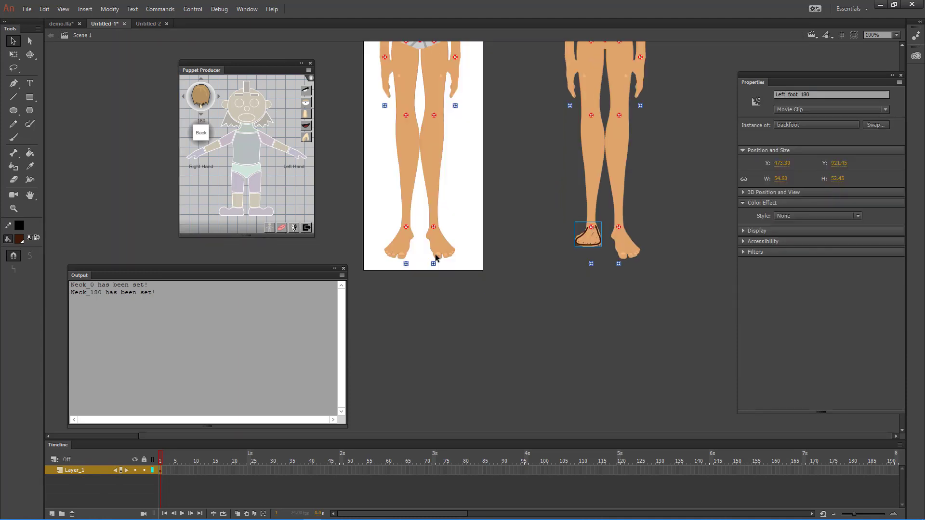
{"action": "scroll", "coordinate": [392, 264], "scroll_direction": "up", "scroll_amount": 4}
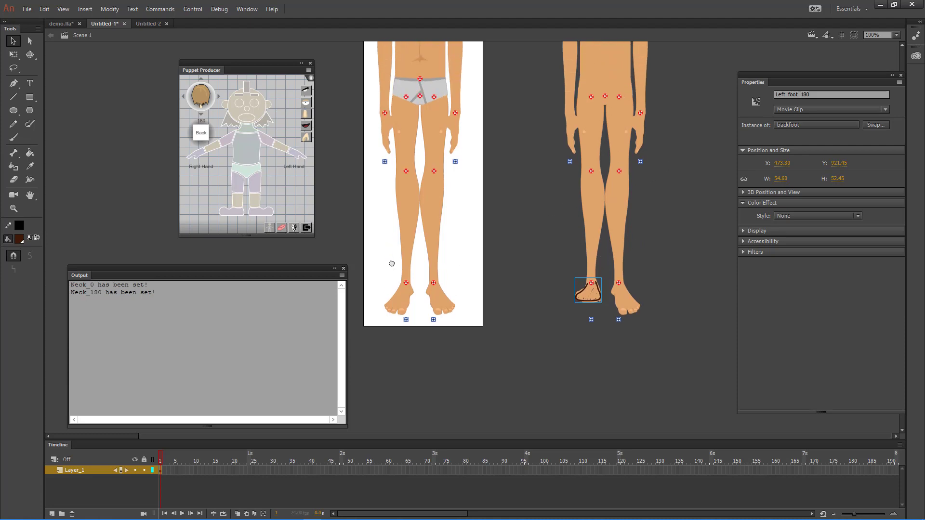
{"action": "left_click", "coordinate": [623, 345]}
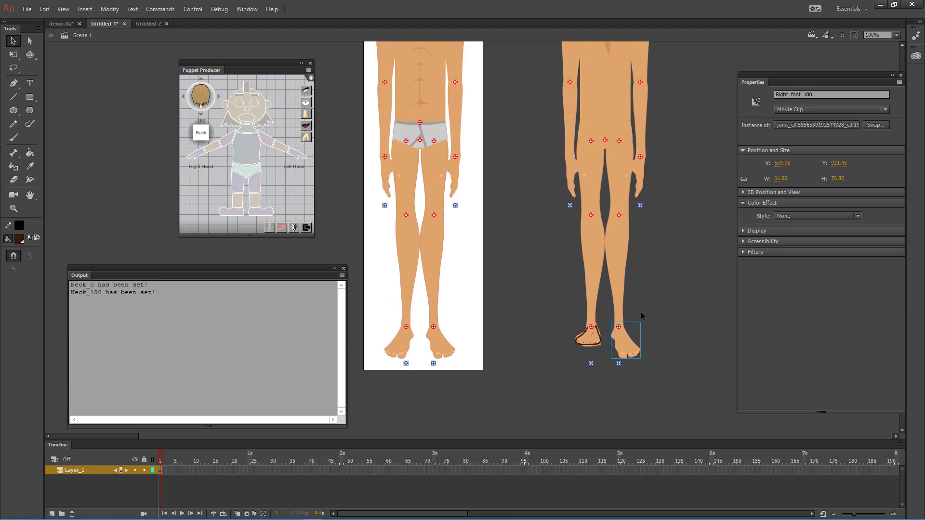
{"action": "right_click", "coordinate": [629, 347]}
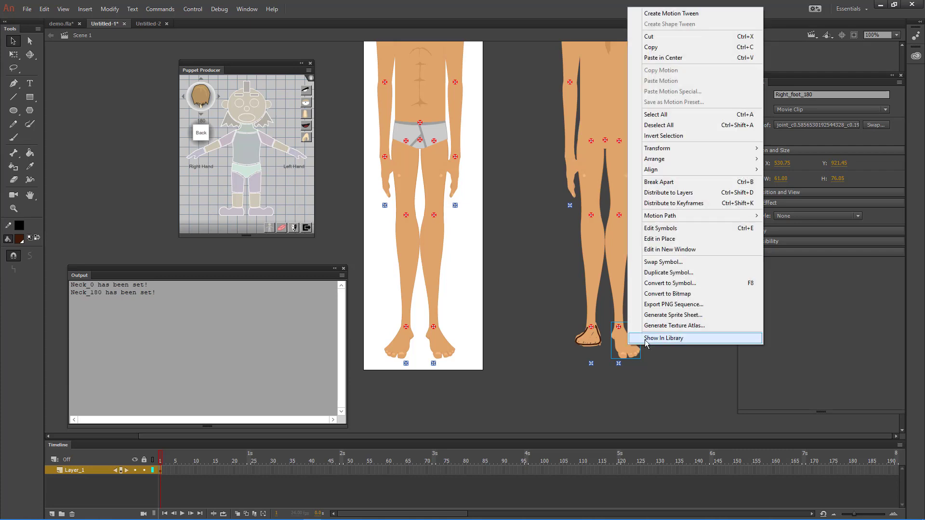
{"action": "left_click", "coordinate": [668, 263]}
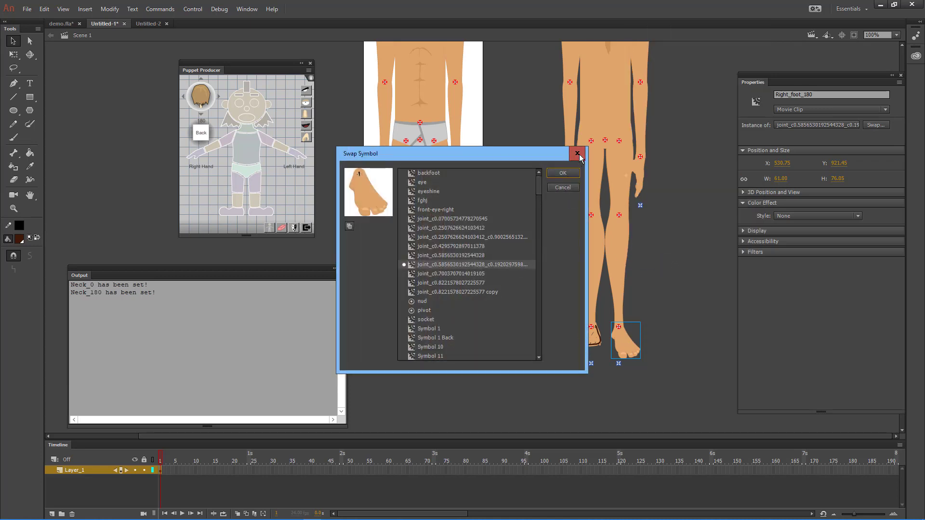
{"action": "left_click", "coordinate": [565, 174]}
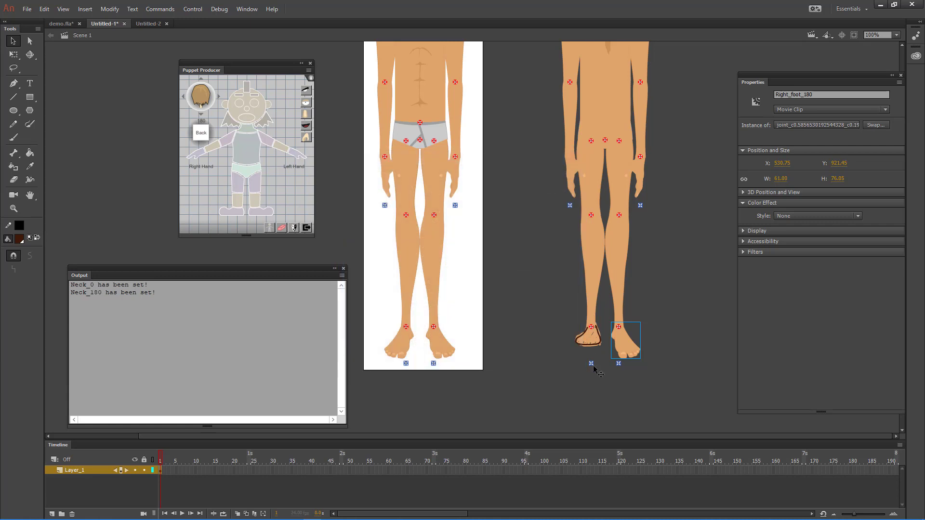
Step: Check the redrawn foot's symbol name and swap the back figure's Right_foot_180 instance to the backfoot symbol
{"action": "double_click", "coordinate": [595, 342]}
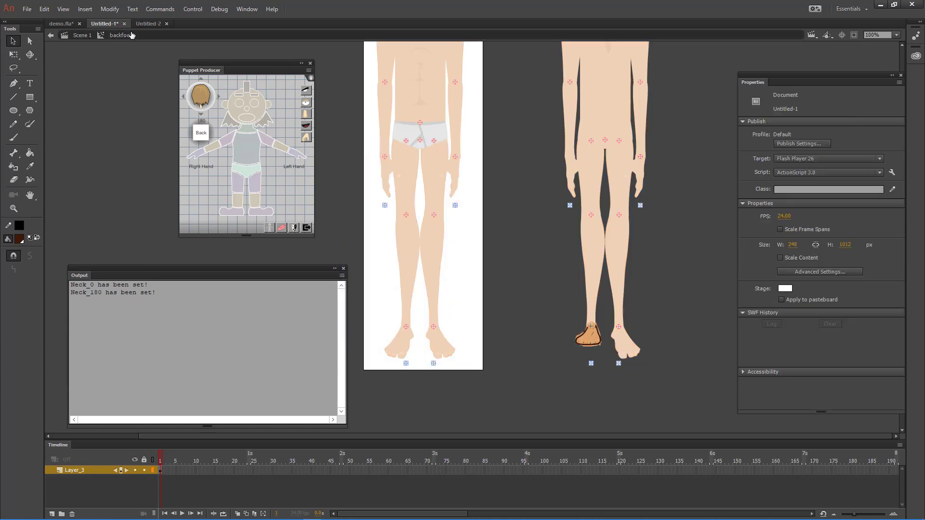
{"action": "double_click", "coordinate": [661, 324]}
{"action": "left_click", "coordinate": [625, 351]}
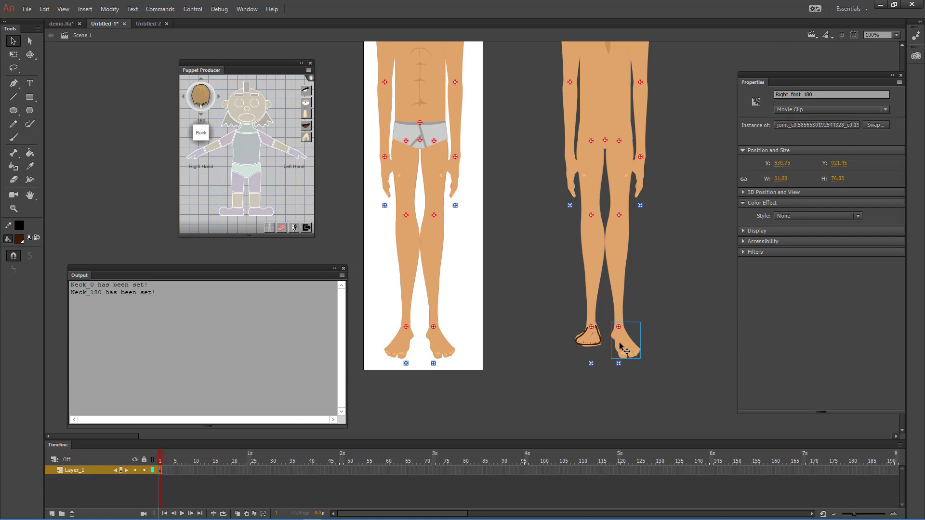
{"action": "right_click", "coordinate": [621, 344]}
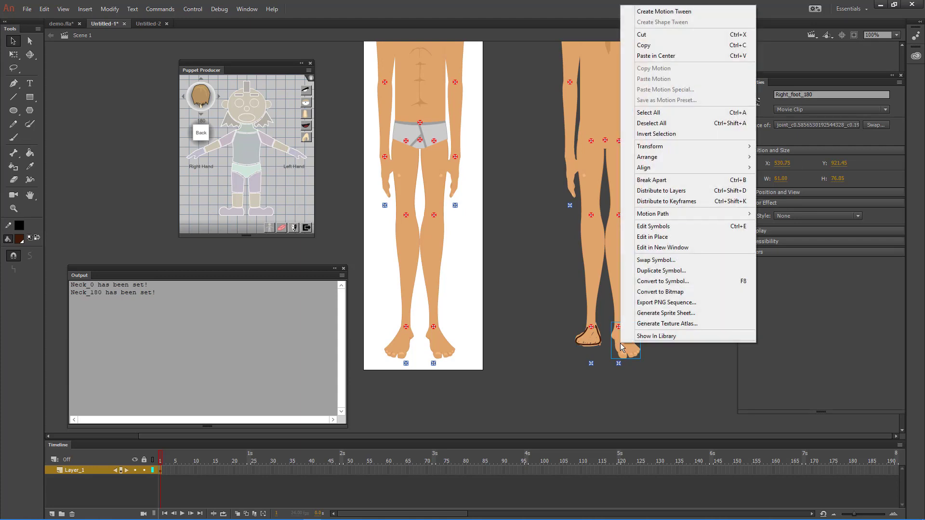
{"action": "left_click", "coordinate": [646, 263]}
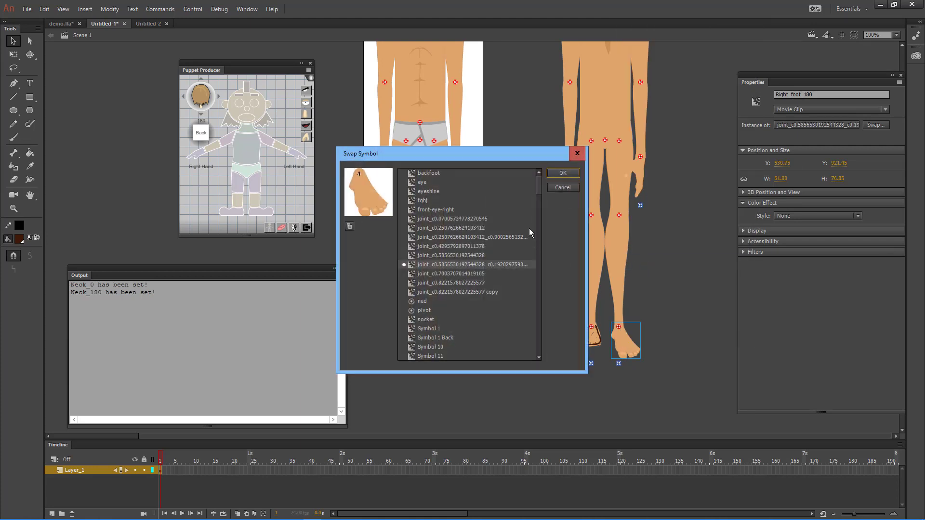
{"action": "left_click", "coordinate": [437, 174]}
{"action": "left_click", "coordinate": [566, 174]}
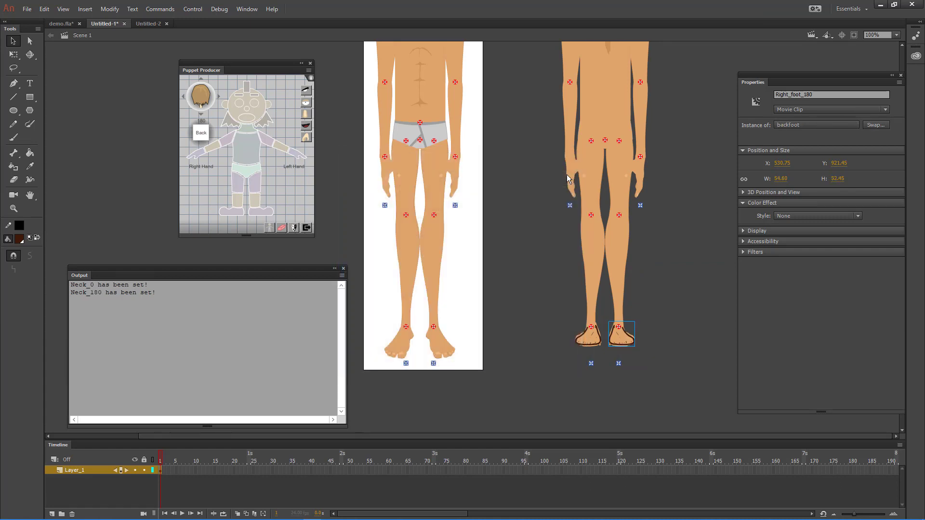
Step: Open the backfoot symbol for editing again, add a new layer above the rough foot drawing and lock Layer_3
{"action": "double_click", "coordinate": [593, 341]}
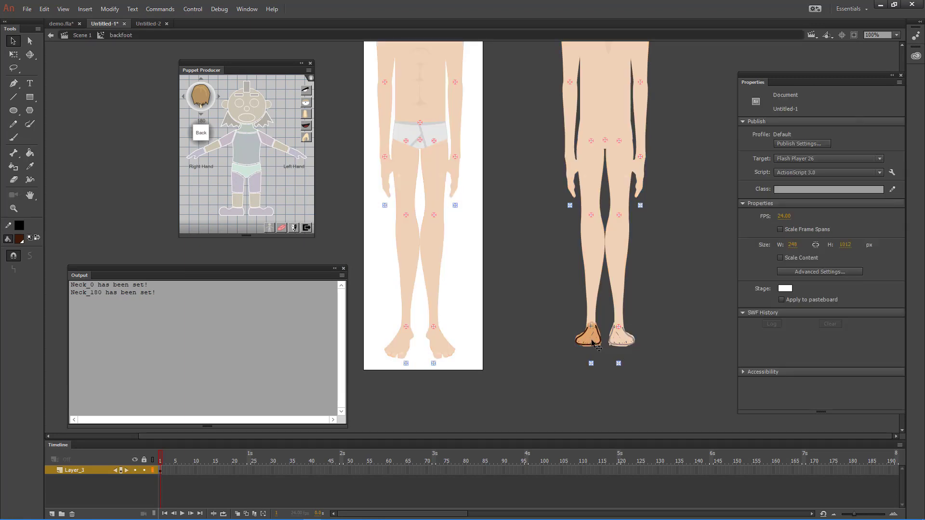
{"action": "key", "text": "ctrl+equal"}
{"action": "key", "text": "ctrl+equal"}
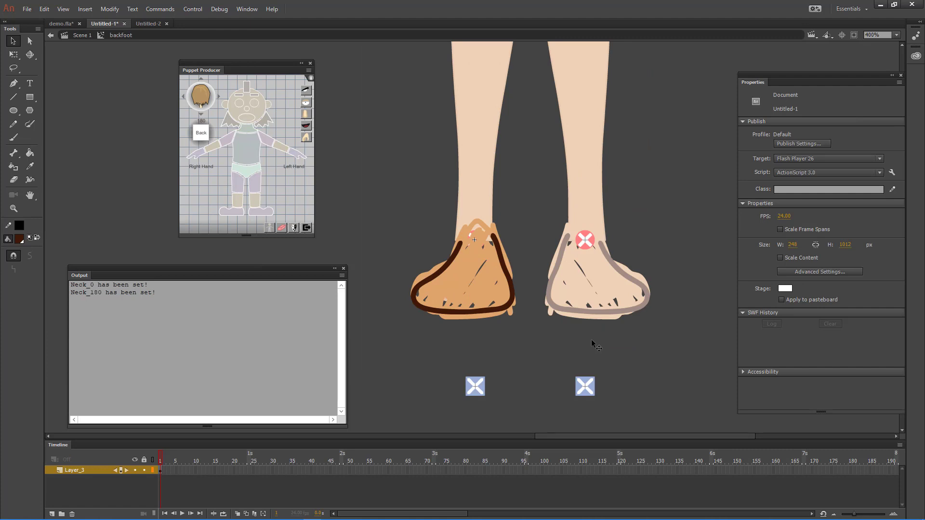
{"action": "left_click", "coordinate": [52, 515]}
{"action": "left_click", "coordinate": [144, 479]}
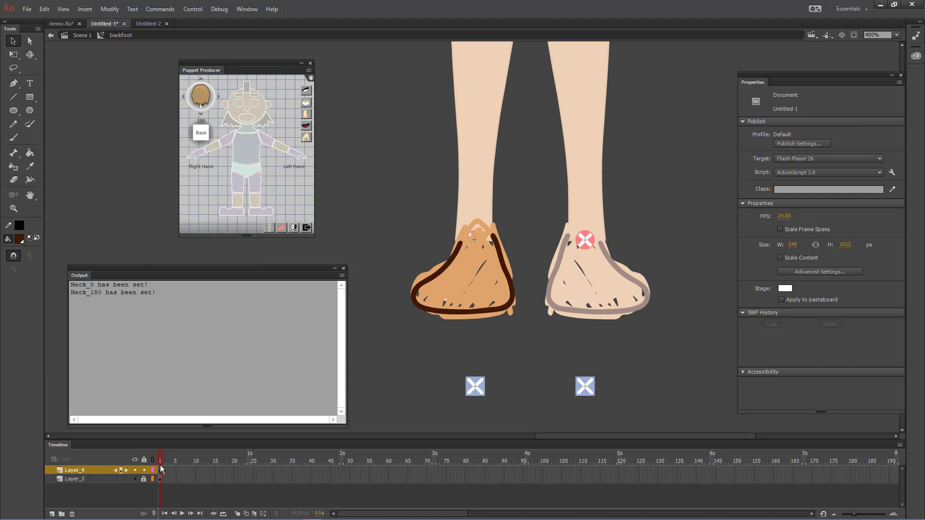
Step: Show Layer_3 as outlines and brush a new dark brown foot contour around it from ankle to heel on the new layer
{"action": "left_click", "coordinate": [14, 138]}
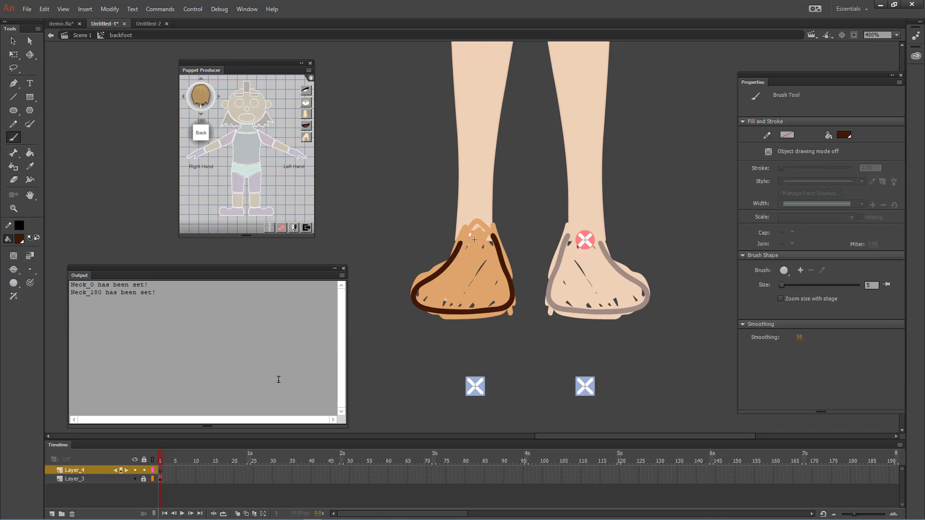
{"action": "left_click", "coordinate": [153, 479]}
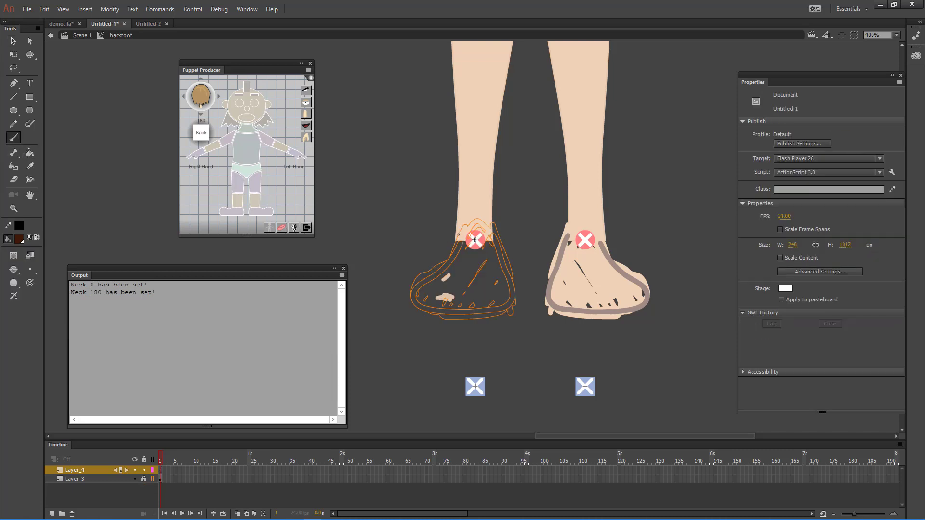
{"action": "mouse_move", "coordinate": [459, 236]}
{"action": "left_mouse_down"}
{"action": "mouse_move", "coordinate": [431, 297]}
{"action": "mouse_move", "coordinate": [433, 279]}
{"action": "mouse_move", "coordinate": [419, 287]}
{"action": "mouse_move", "coordinate": [420, 312]}
{"action": "mouse_move", "coordinate": [468, 325]}
{"action": "mouse_move", "coordinate": [506, 316]}
{"action": "mouse_move", "coordinate": [516, 289]}
{"action": "mouse_move", "coordinate": [468, 221]}
{"action": "left_mouse_up"}
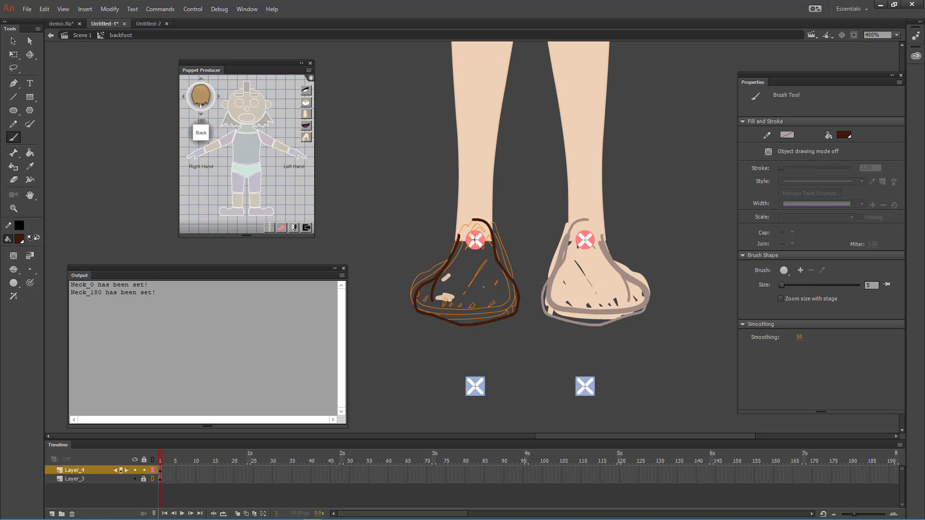
Step: Fill the new foot contour on Layer_4 with the light tan skin swatch using the Paint Bucket
{"action": "left_click", "coordinate": [20, 239]}
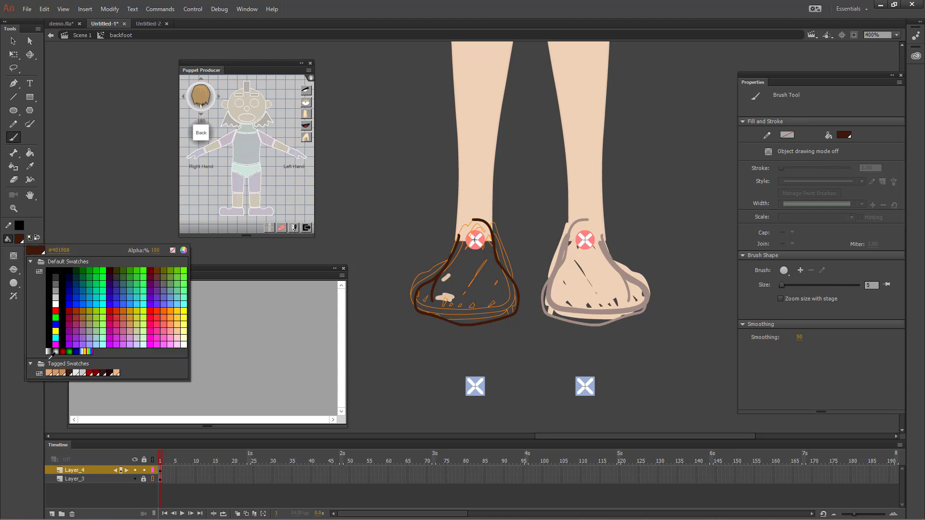
{"action": "left_click", "coordinate": [51, 371]}
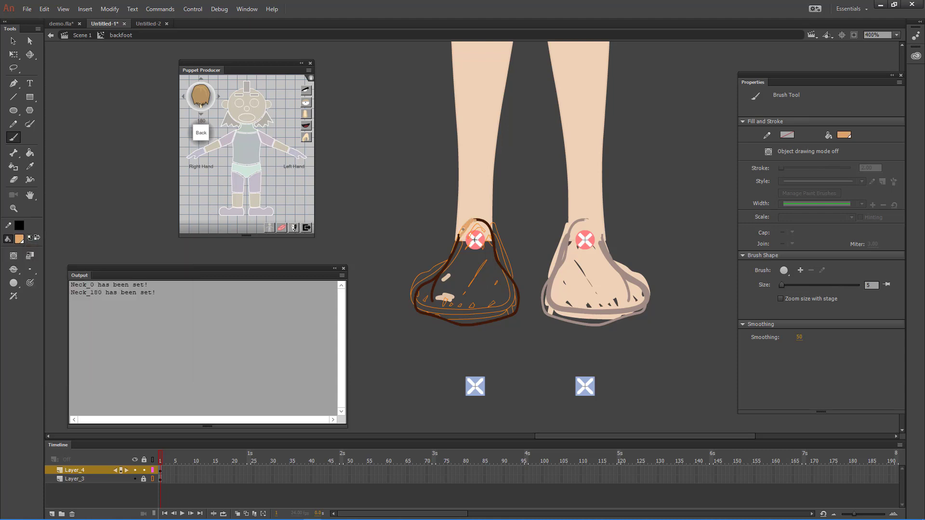
{"action": "left_click", "coordinate": [36, 154]}
{"action": "left_click", "coordinate": [480, 288]}
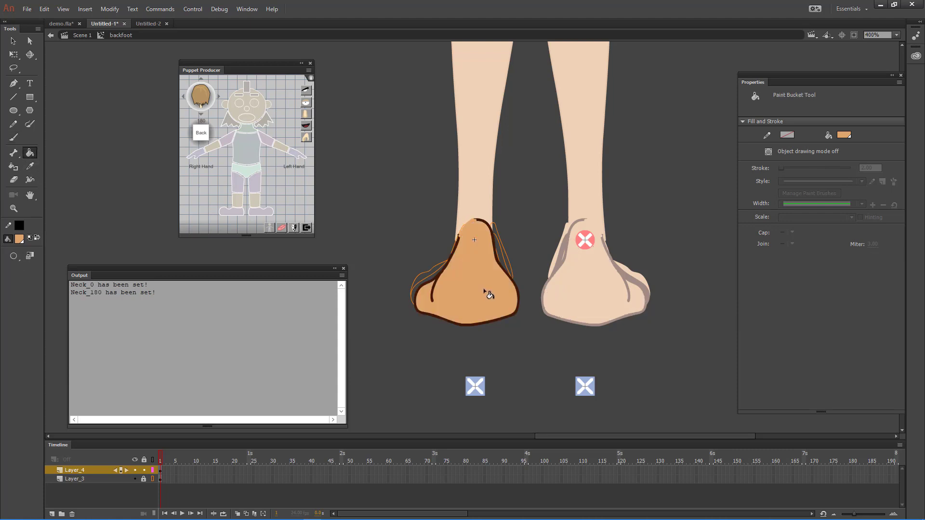
Step: Pencil a curved shading boundary inside the foot and fill the area outside it with a slightly darker tan
{"action": "left_click", "coordinate": [16, 127]}
{"action": "mouse_move", "coordinate": [485, 210]}
{"action": "left_mouse_down"}
{"action": "mouse_move", "coordinate": [495, 270]}
{"action": "mouse_move", "coordinate": [437, 308]}
{"action": "mouse_move", "coordinate": [386, 296]}
{"action": "left_mouse_up"}
{"action": "left_click", "coordinate": [19, 239]}
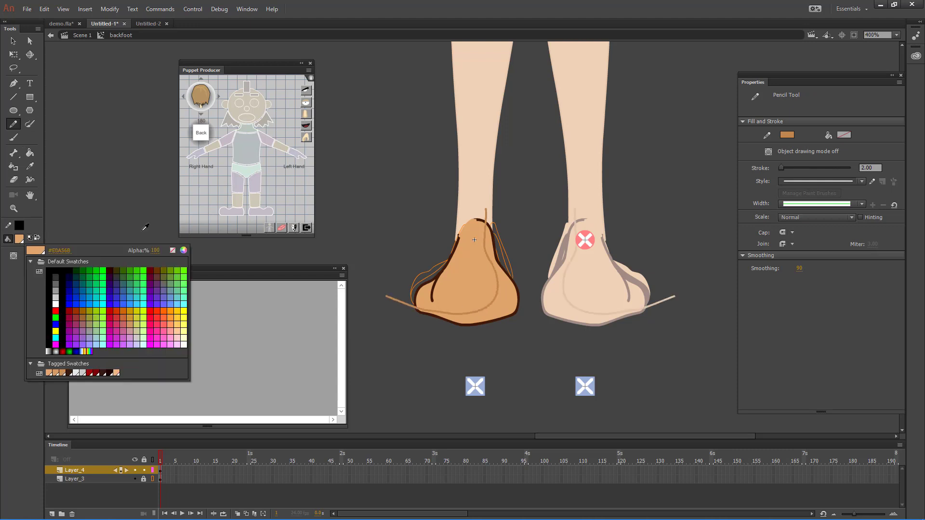
{"action": "left_click", "coordinate": [184, 250]}
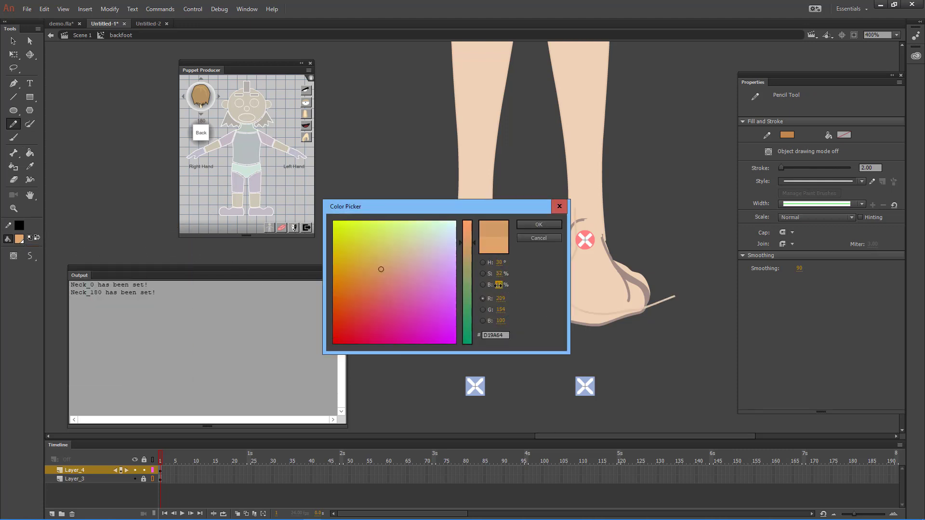
{"action": "left_click", "coordinate": [539, 224]}
{"action": "left_click", "coordinate": [29, 154]}
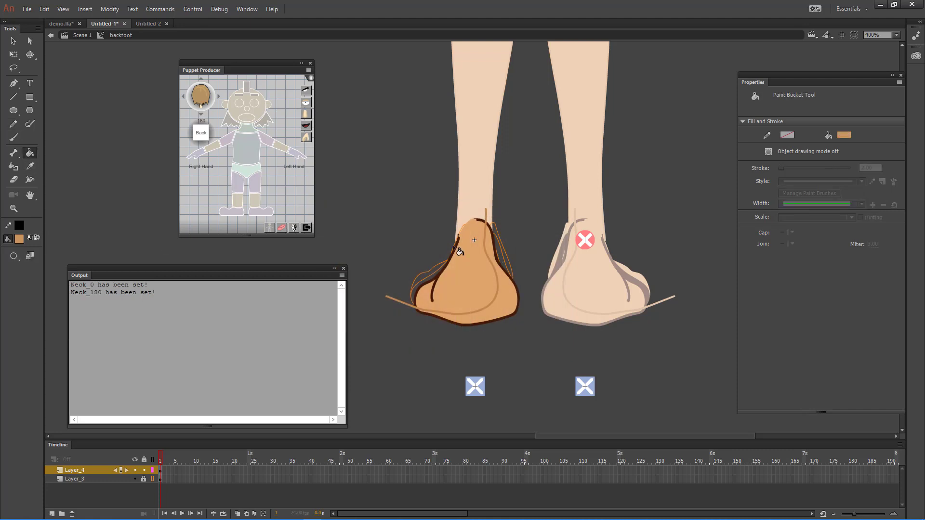
Step: Delete the pencil boundary line around the foot's shading and return to Scene 1
{"action": "left_click", "coordinate": [21, 41]}
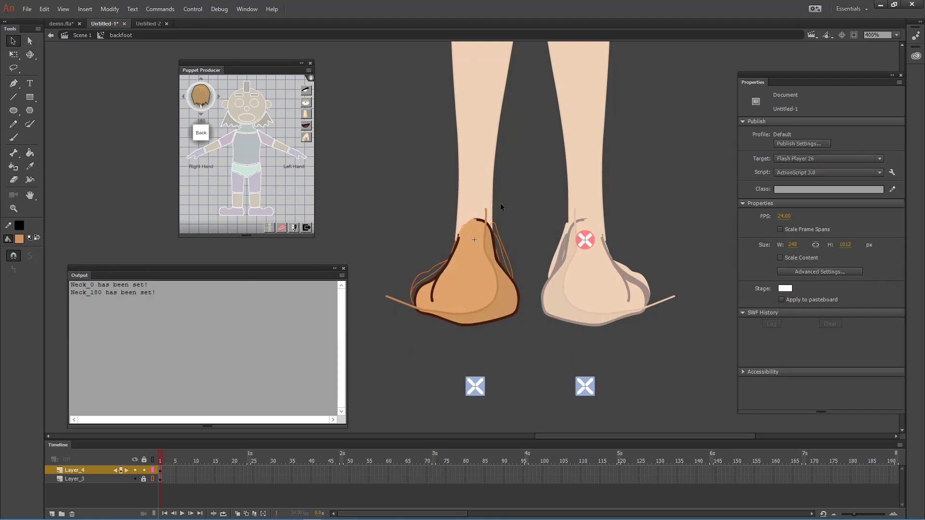
{"action": "left_click", "coordinate": [486, 213]}
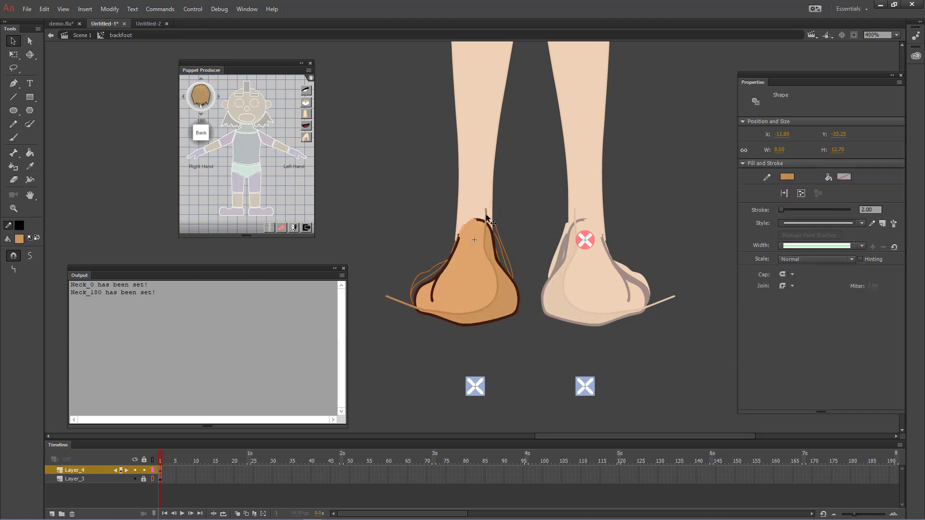
{"action": "double_click", "coordinate": [487, 215]}
{"action": "key", "text": "Delete"}
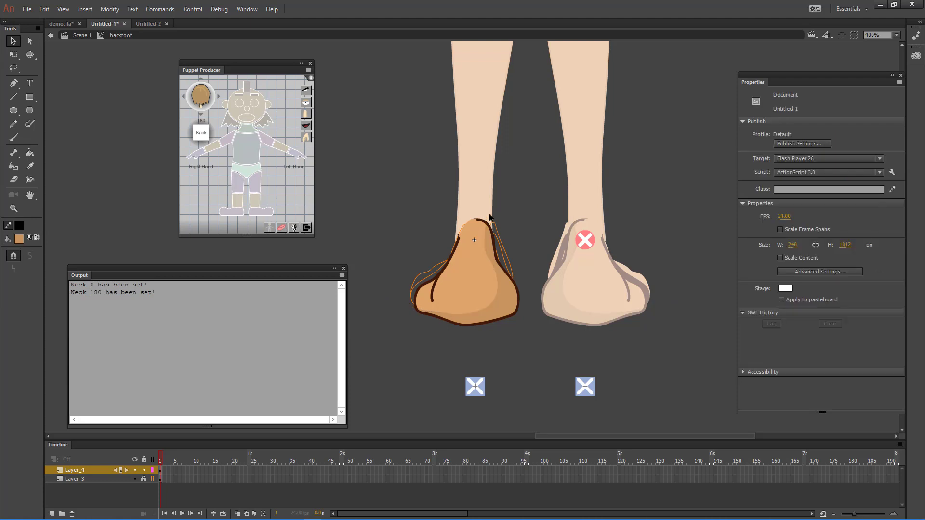
{"action": "double_click", "coordinate": [646, 201]}
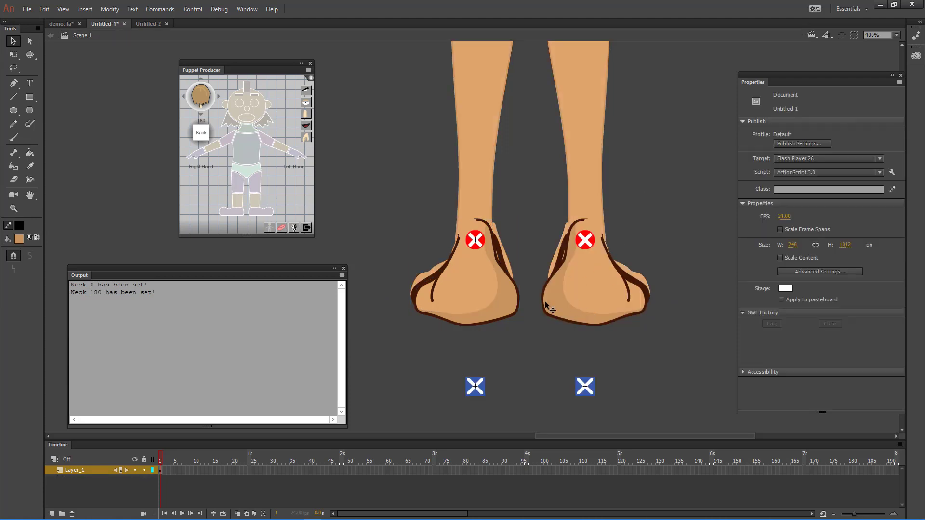
Step: Delete the rough drawing's Layer_3 from the backfoot symbol and return to Scene 1 to view both feet at 100%
{"action": "double_click", "coordinate": [502, 302]}
{"action": "left_click", "coordinate": [97, 474]}
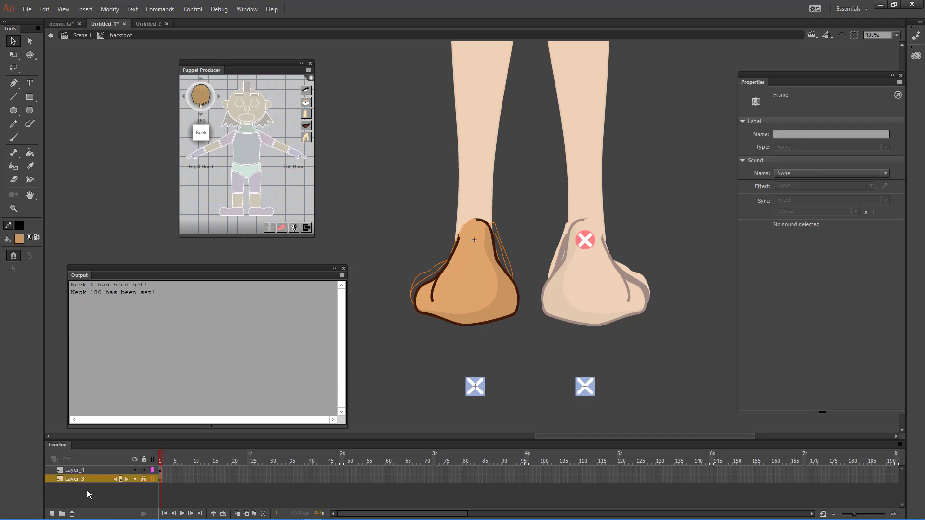
{"action": "left_click", "coordinate": [72, 514]}
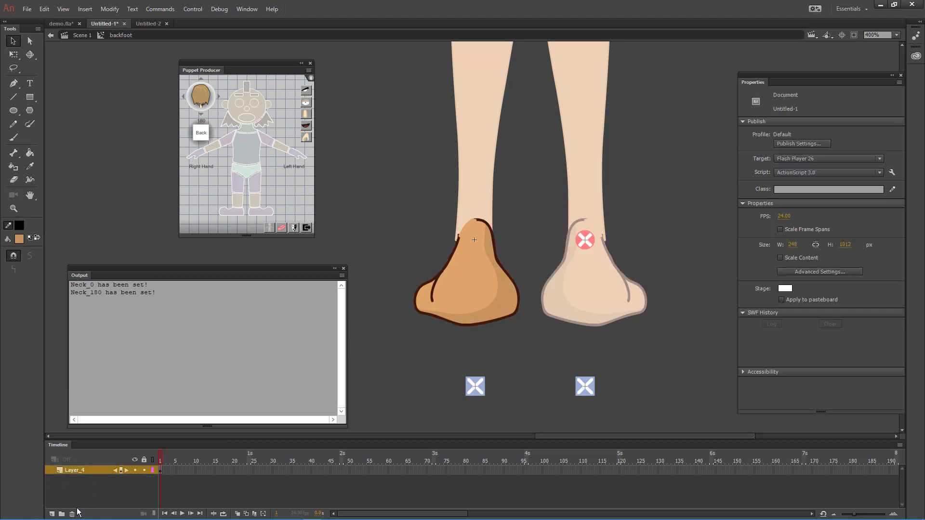
{"action": "double_click", "coordinate": [530, 206]}
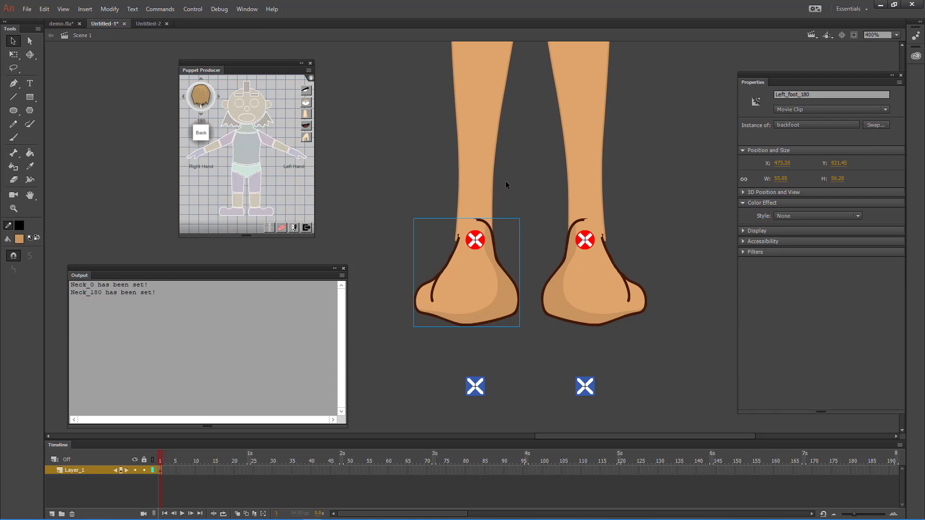
{"action": "key", "text": "ctrl+1"}
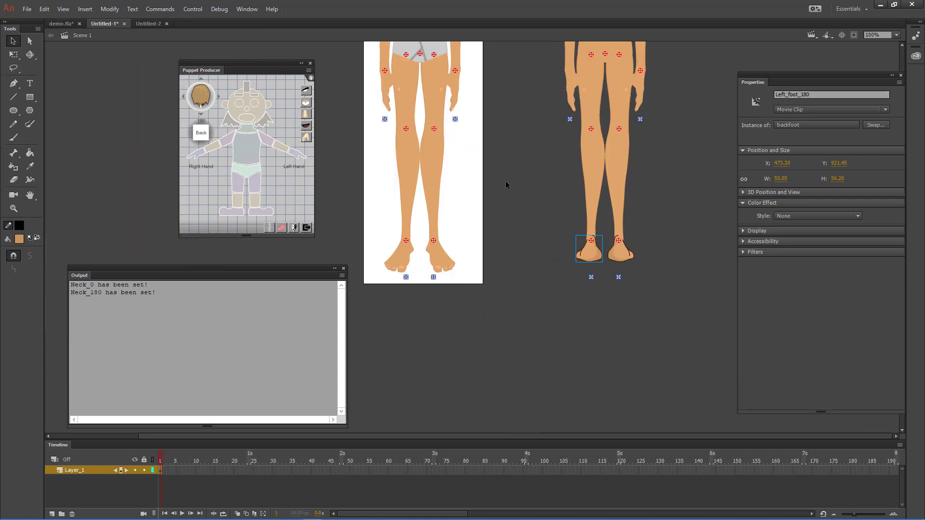
{"action": "left_click_drag", "start_coordinate": [657, 256], "coordinate": [563, 263]}
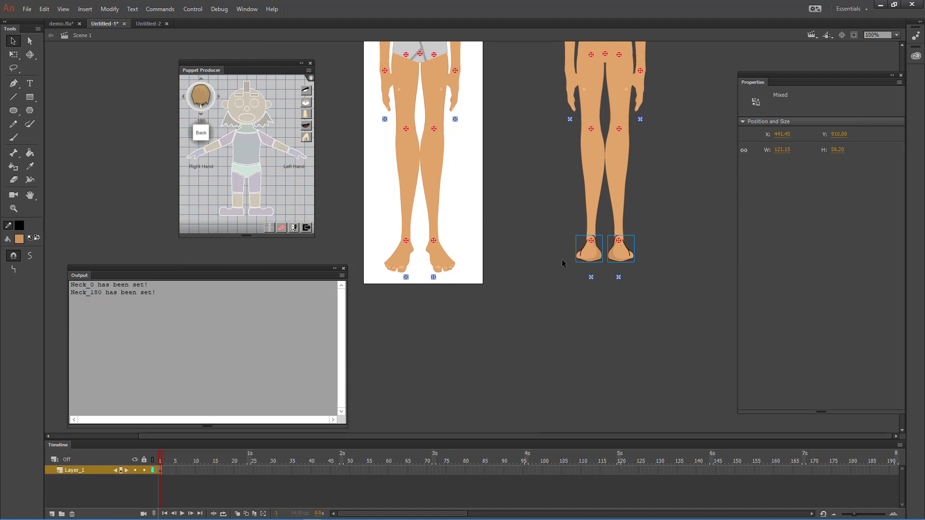
{"action": "left_click", "coordinate": [562, 259]}
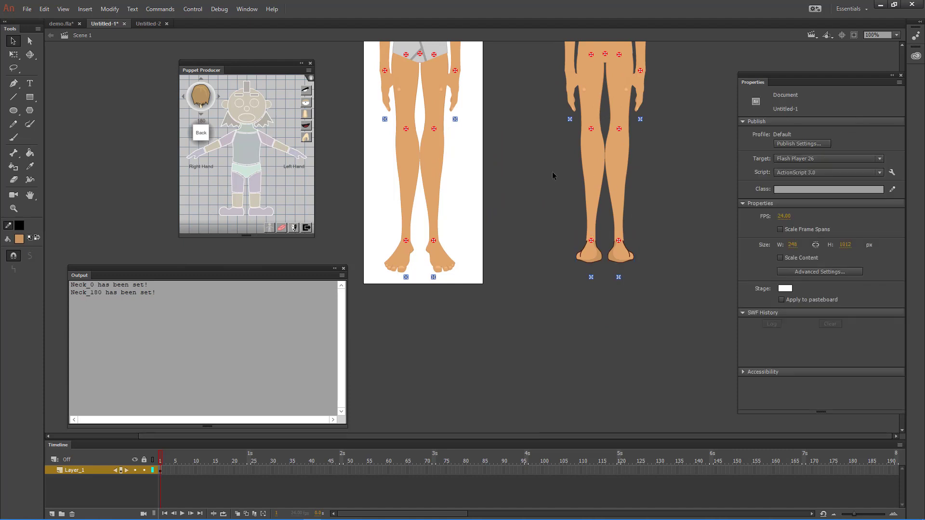
Step: Check which symbol the back figure's left and right hand instances use and look inside the right hand
{"action": "scroll", "coordinate": [551, 204], "scroll_direction": "up", "scroll_amount": 5}
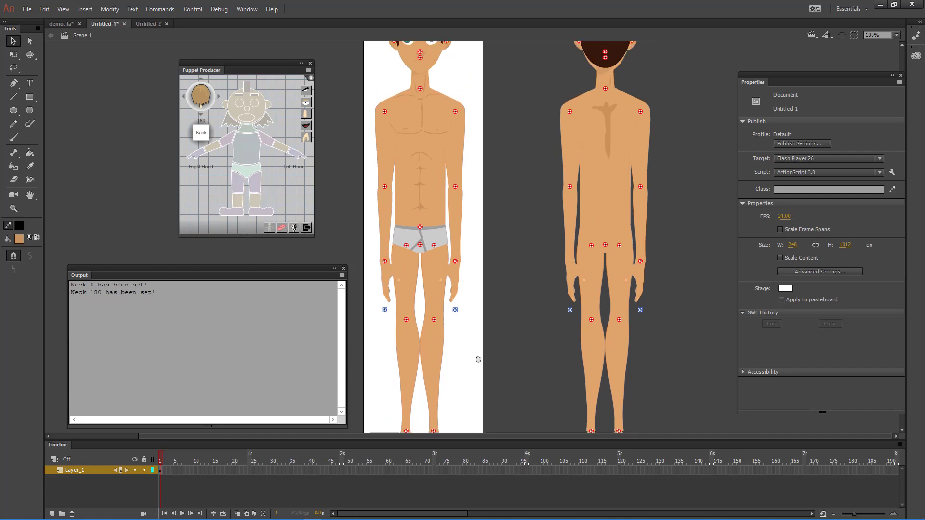
{"action": "left_click", "coordinate": [575, 277]}
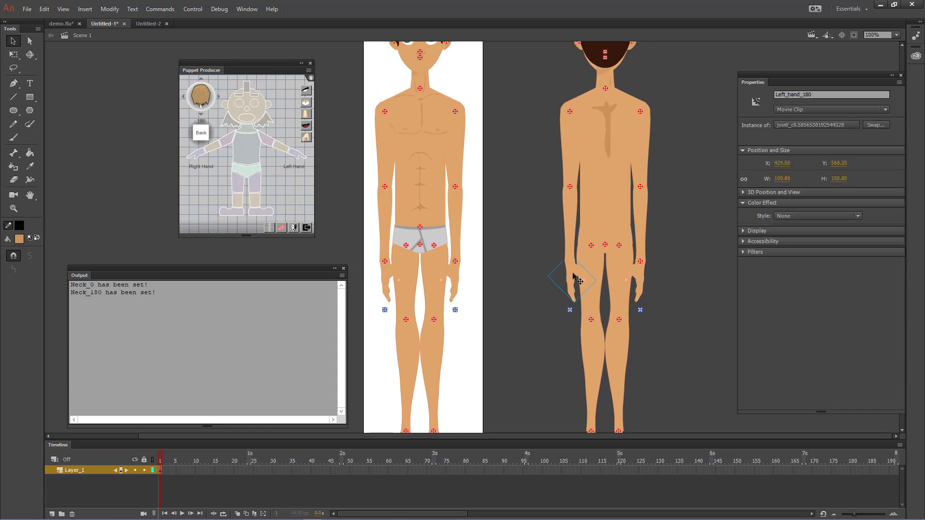
{"action": "left_click", "coordinate": [636, 273]}
{"action": "double_click", "coordinate": [642, 280]}
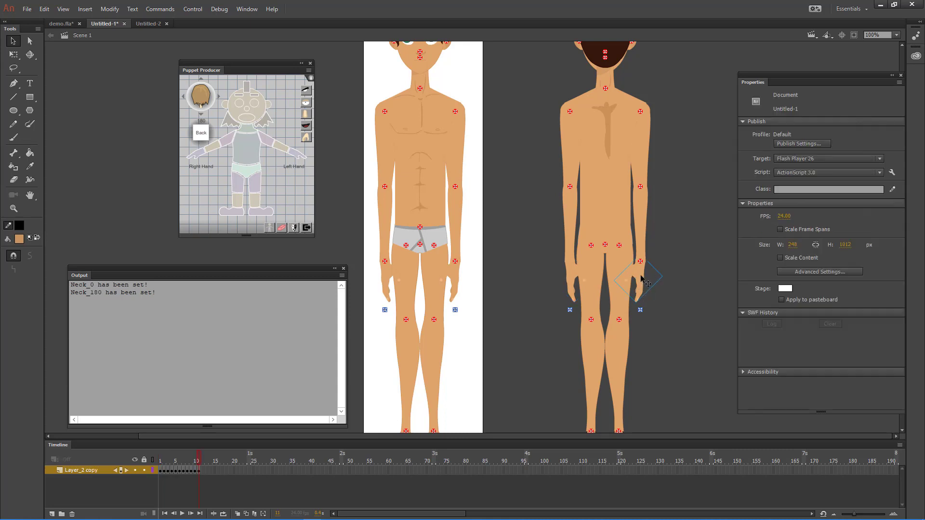
{"action": "double_click", "coordinate": [659, 279]}
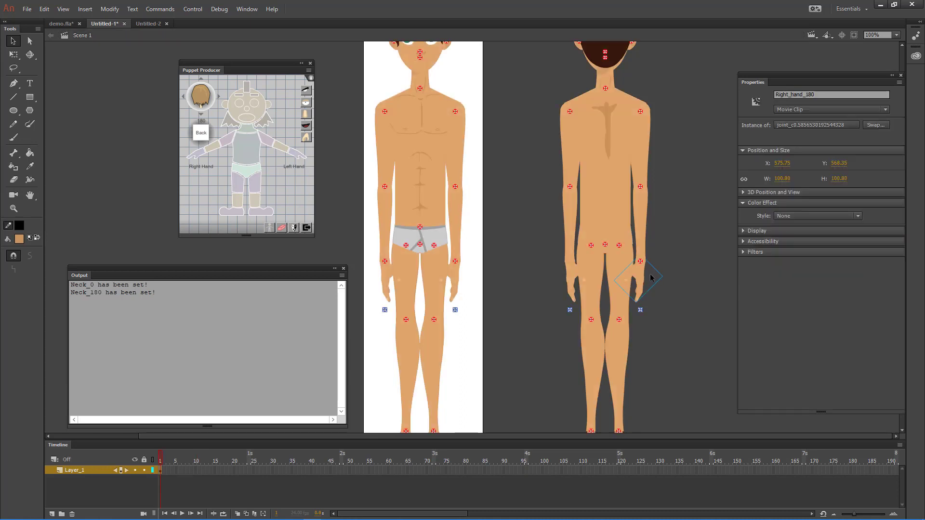
Step: Duplicate the symbol of the back figure's Right_hand_180 instance under the name backhand
{"action": "right_click", "coordinate": [640, 282]}
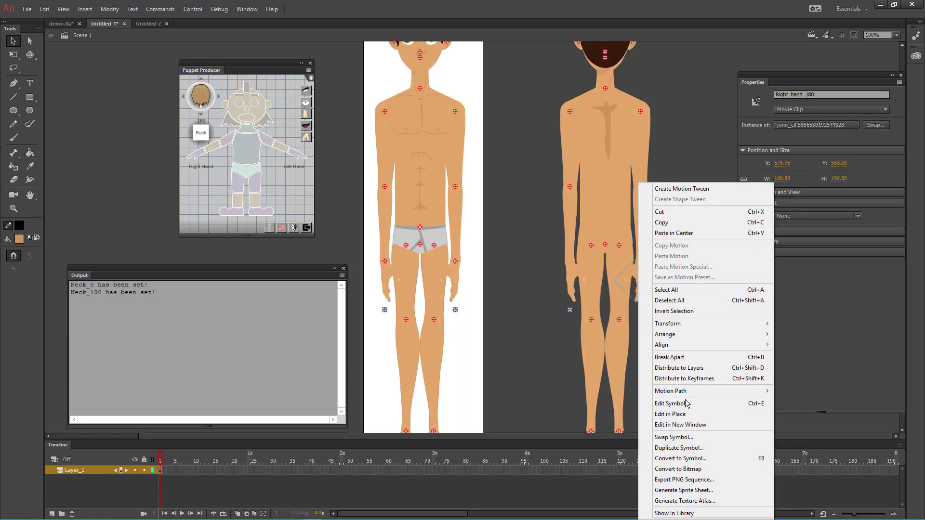
{"action": "left_click", "coordinate": [680, 448]}
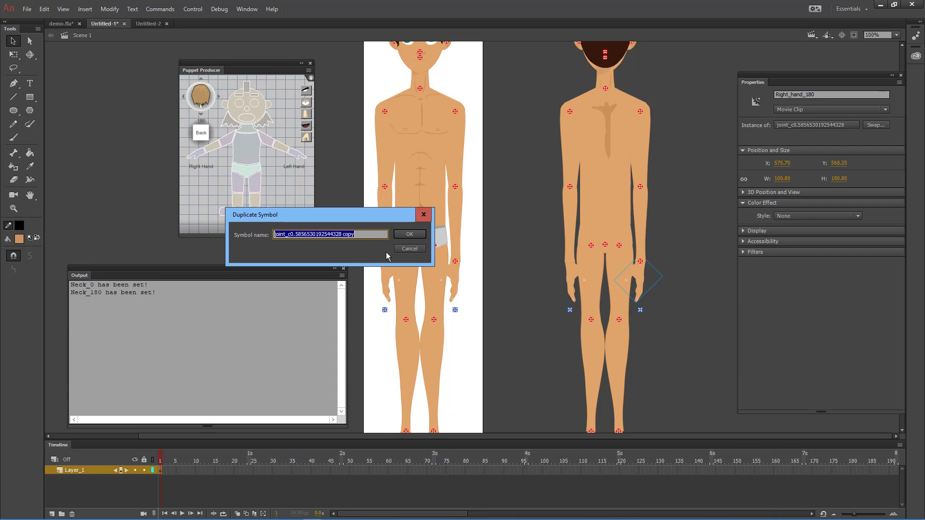
{"action": "type", "text": "backhand"}
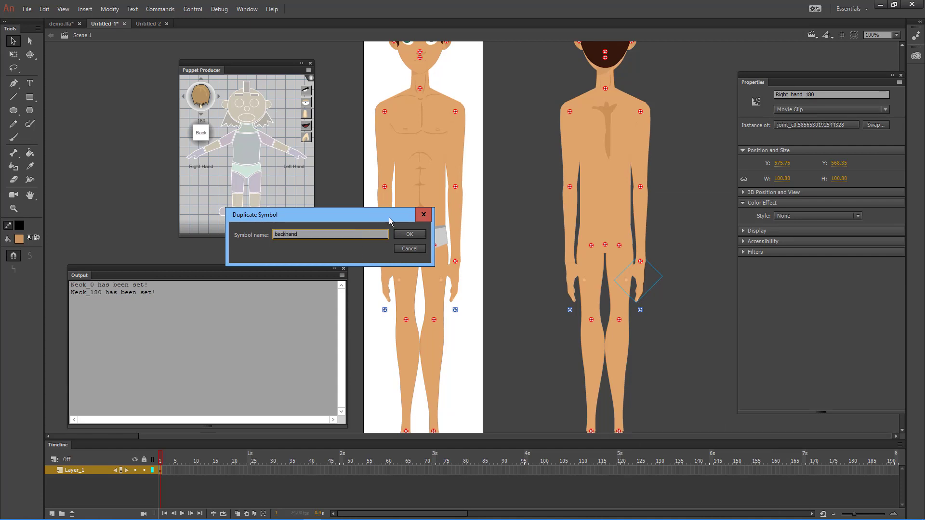
{"action": "left_click", "coordinate": [409, 234]}
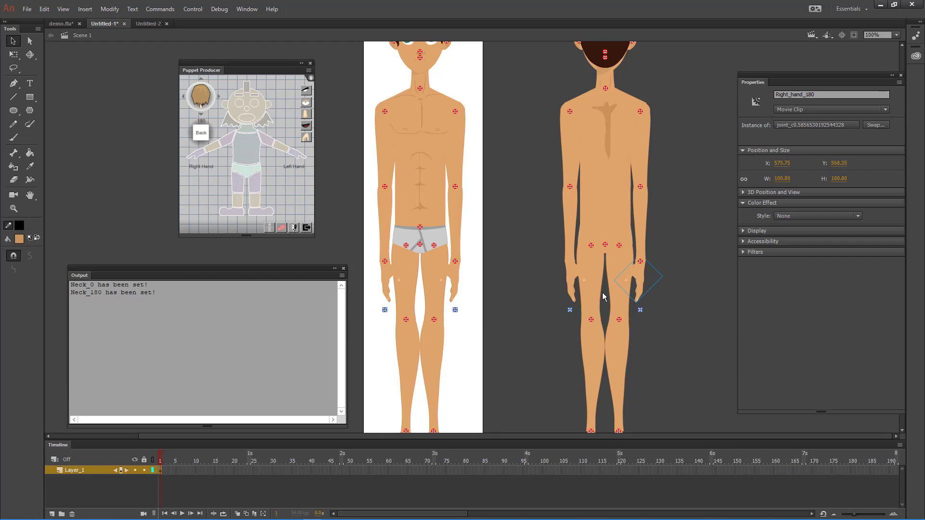
Step: Look inside the backhand symbol and check the Right_hand_180 instance's name and symbol in Scene 1
{"action": "double_click", "coordinate": [641, 276]}
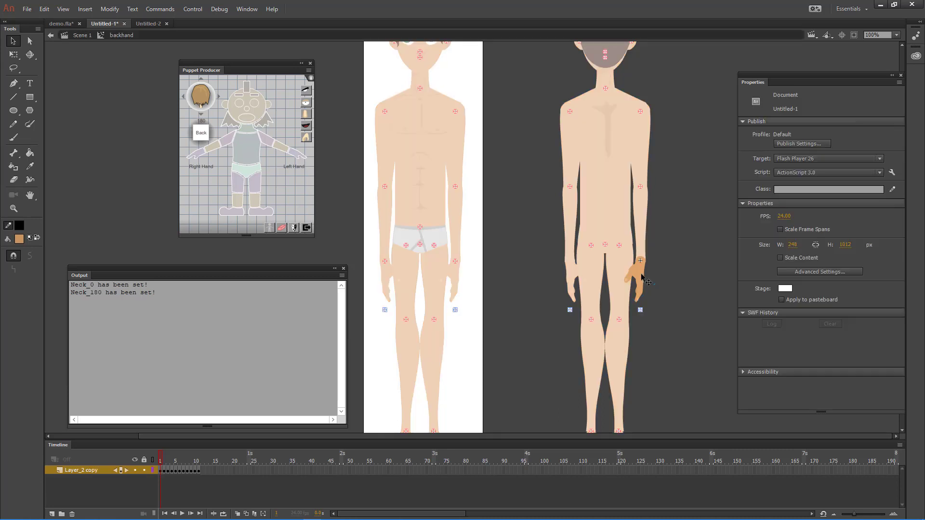
{"action": "double_click", "coordinate": [655, 278]}
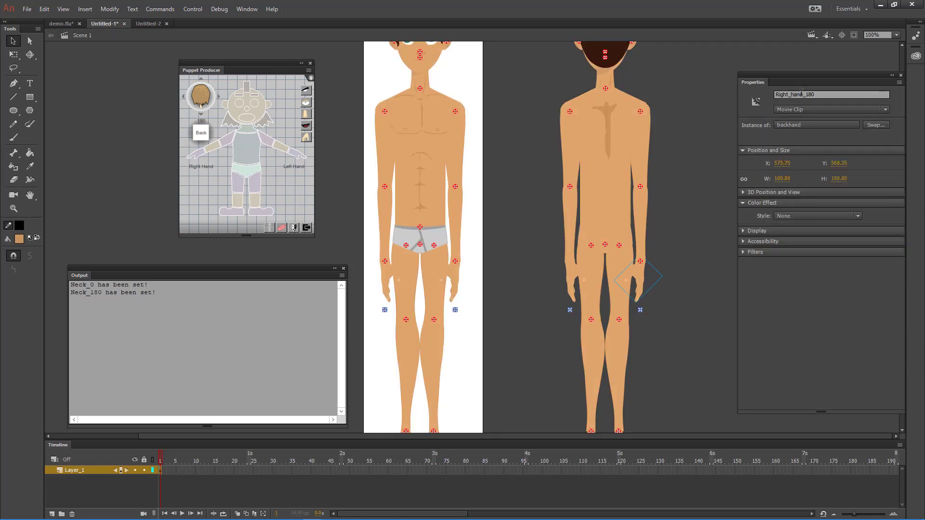
{"action": "double_click", "coordinate": [787, 95]}
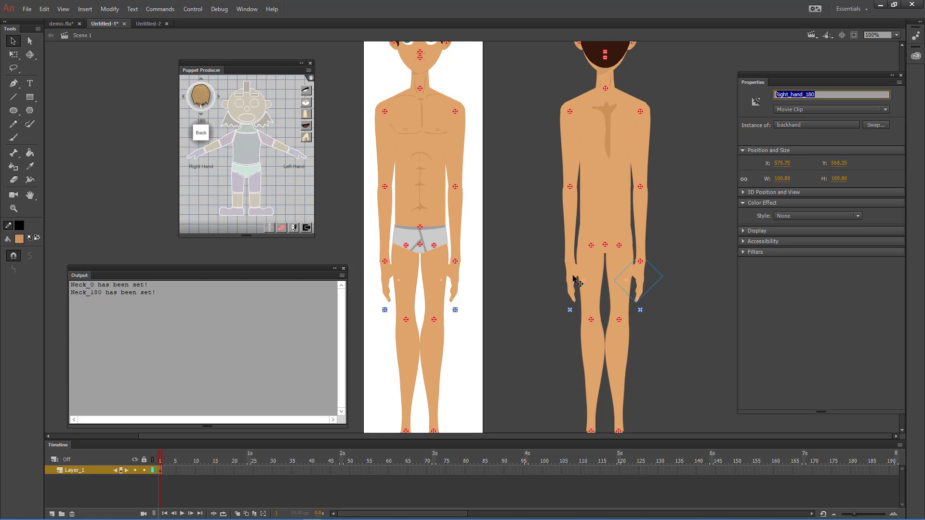
Step: Review the hand poses across the backhand symbol's keyframes and return to Scene 1
{"action": "left_click", "coordinate": [643, 277]}
{"action": "double_click", "coordinate": [643, 279]}
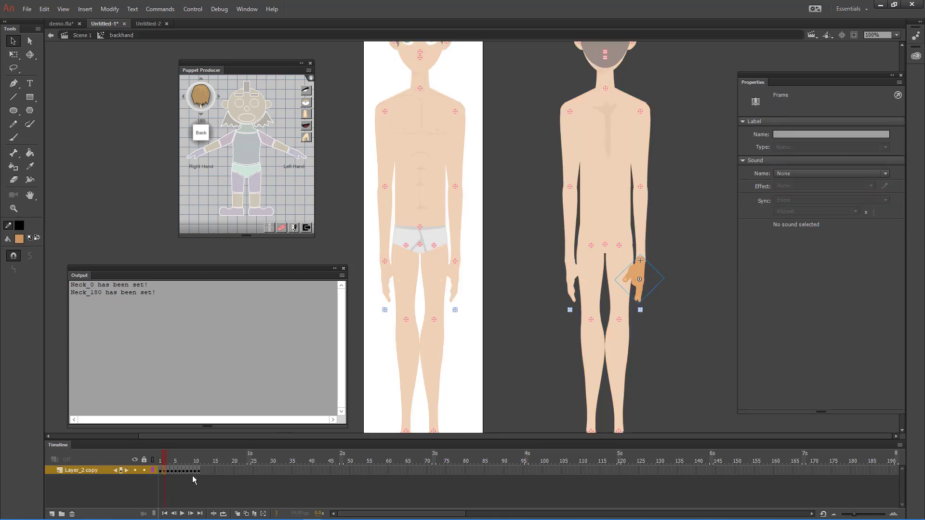
{"action": "left_click", "coordinate": [640, 283]}
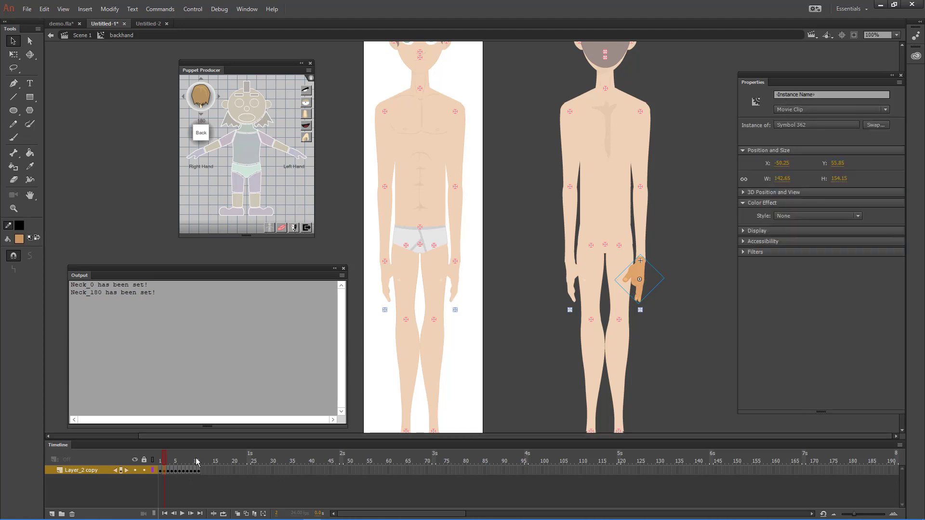
{"action": "left_click_drag", "start_coordinate": [199, 462], "coordinate": [156, 465]}
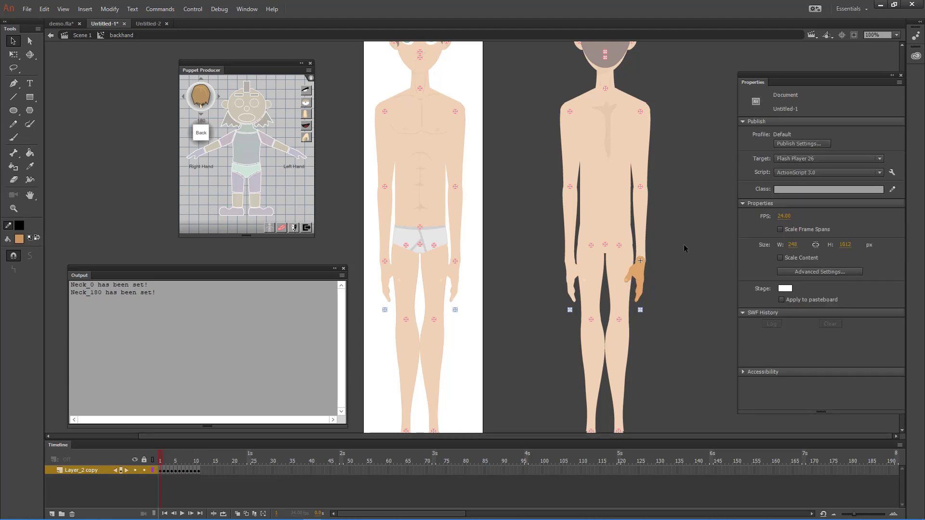
{"action": "double_click", "coordinate": [650, 276]}
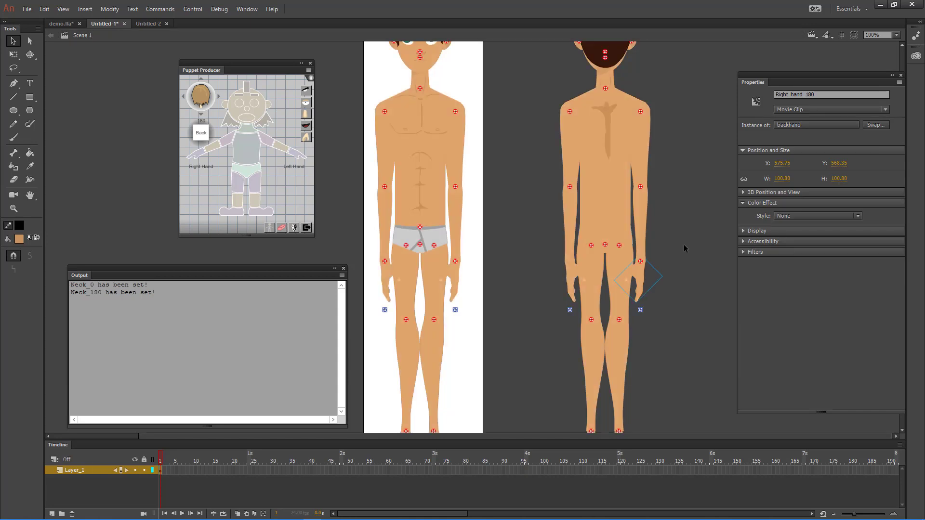
Step: Swap the back figure's Left_hand_180 instance to the backhand symbol
{"action": "left_click", "coordinate": [576, 275]}
{"action": "right_click", "coordinate": [576, 275]}
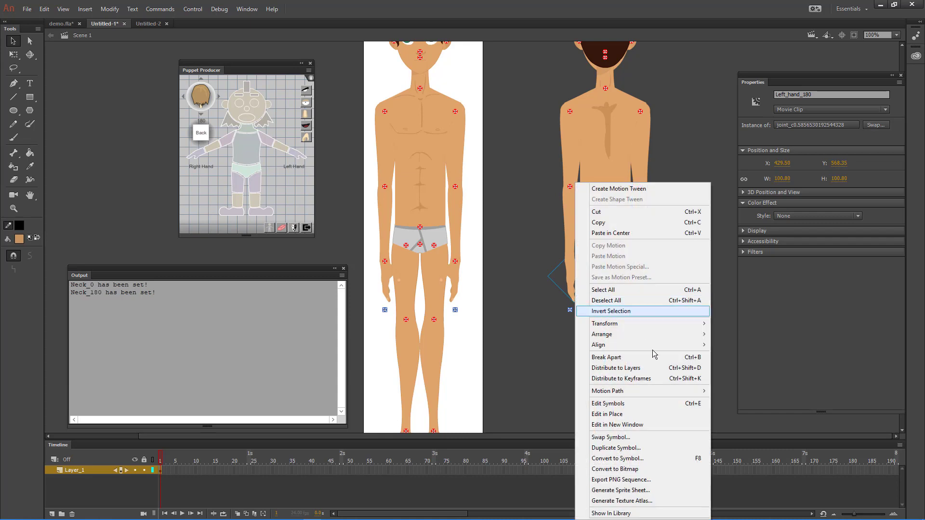
{"action": "left_click", "coordinate": [632, 438]}
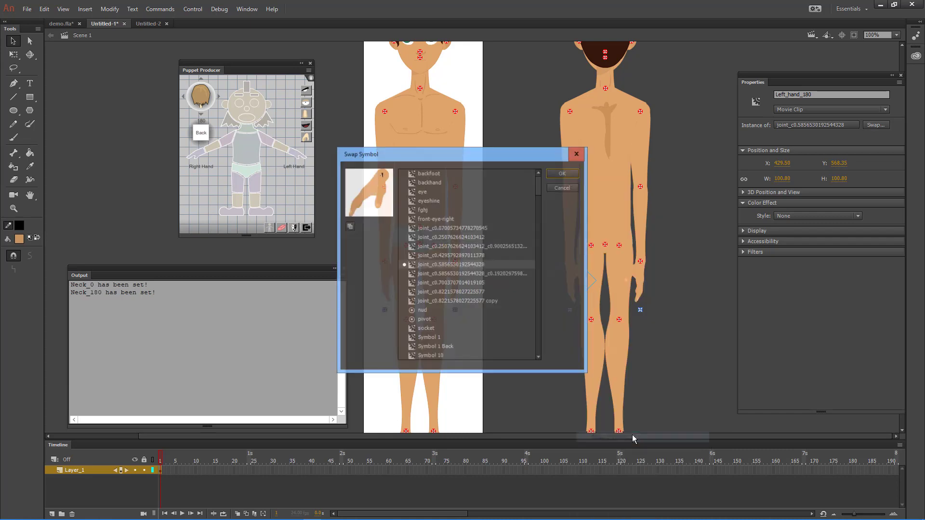
{"action": "left_click", "coordinate": [443, 182]}
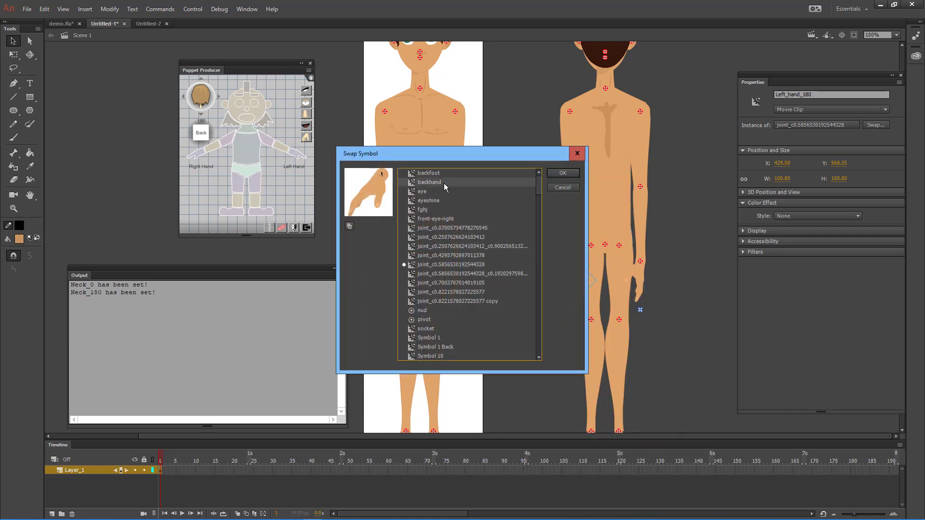
{"action": "left_click", "coordinate": [561, 174]}
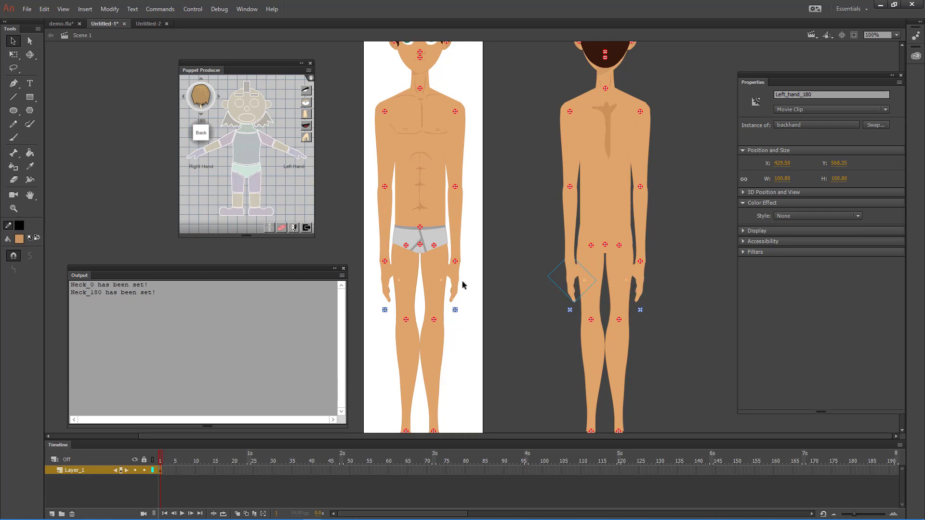
Step: Check the instance names and symbols of the back figure's upper torso and the front figure's left upper arm
{"action": "left_click", "coordinate": [518, 280]}
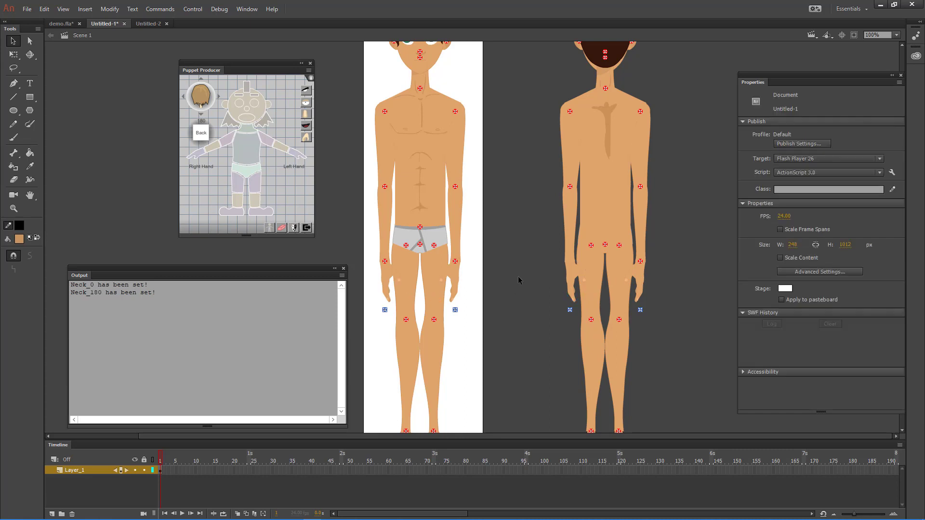
{"action": "key", "text": "ctrl+minus"}
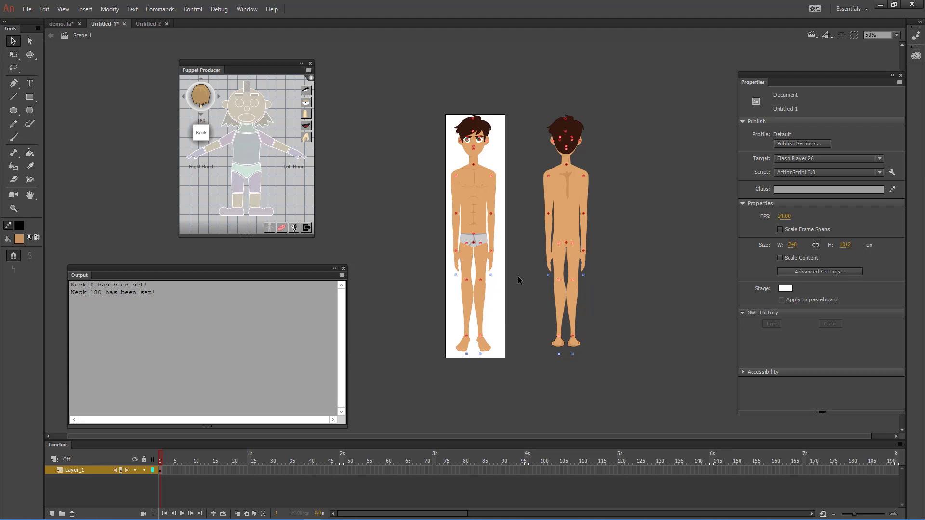
{"action": "left_click", "coordinate": [573, 208]}
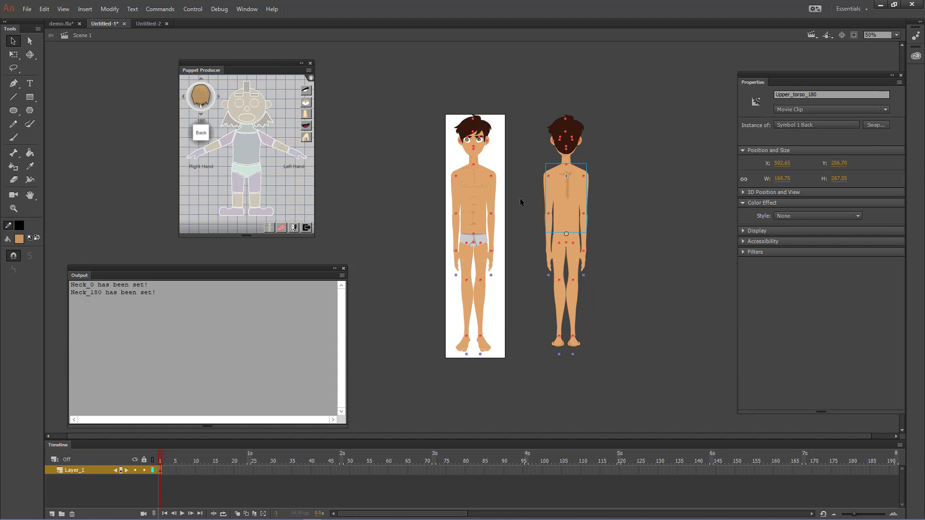
{"action": "left_click", "coordinate": [494, 195]}
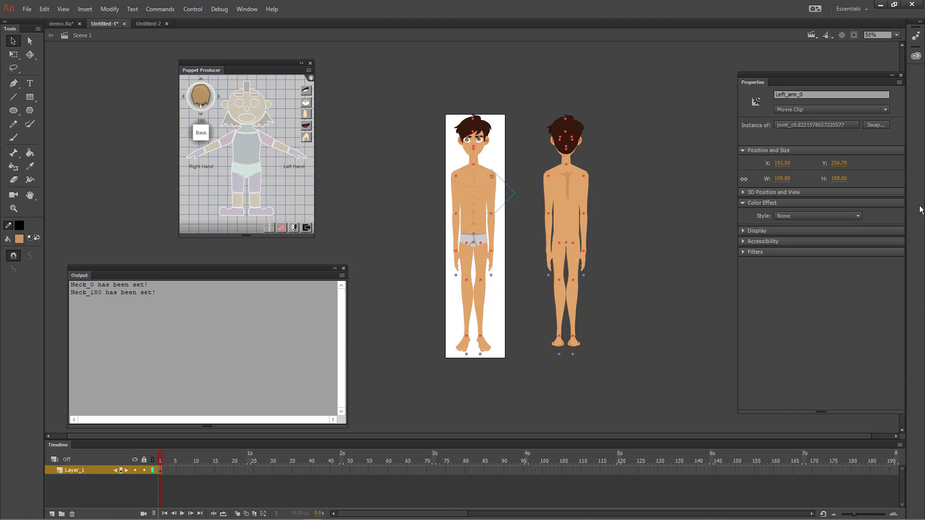
Step: Open the symbol of the front figure's Left_arm_0 instance for editing and choose a dark red fill colour
{"action": "double_click", "coordinate": [491, 192]}
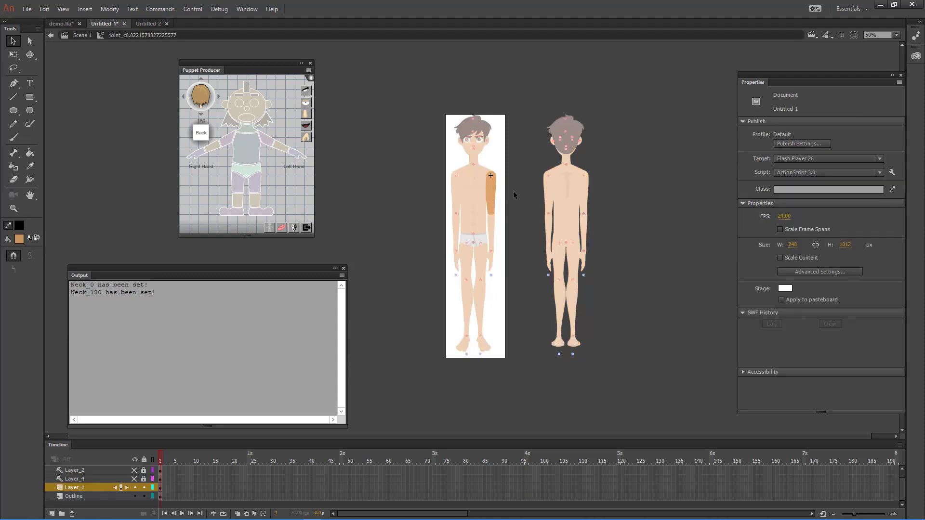
{"action": "key", "text": "ctrl+equal"}
{"action": "key", "text": "ctrl+equal"}
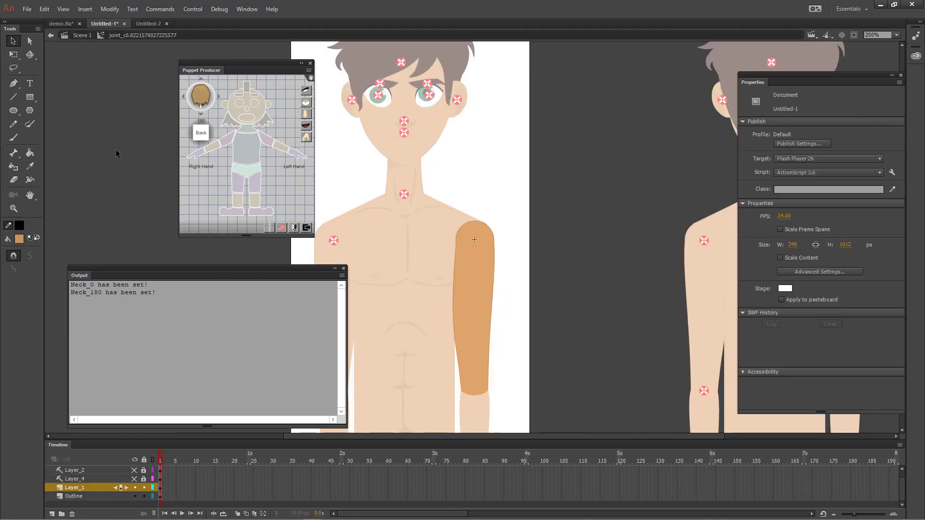
{"action": "left_click", "coordinate": [13, 123]}
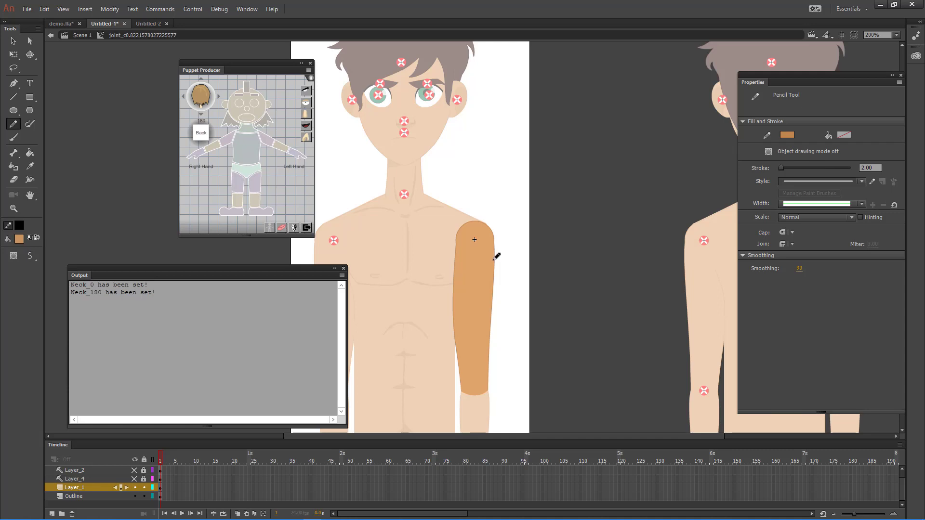
{"action": "left_click", "coordinate": [20, 239]}
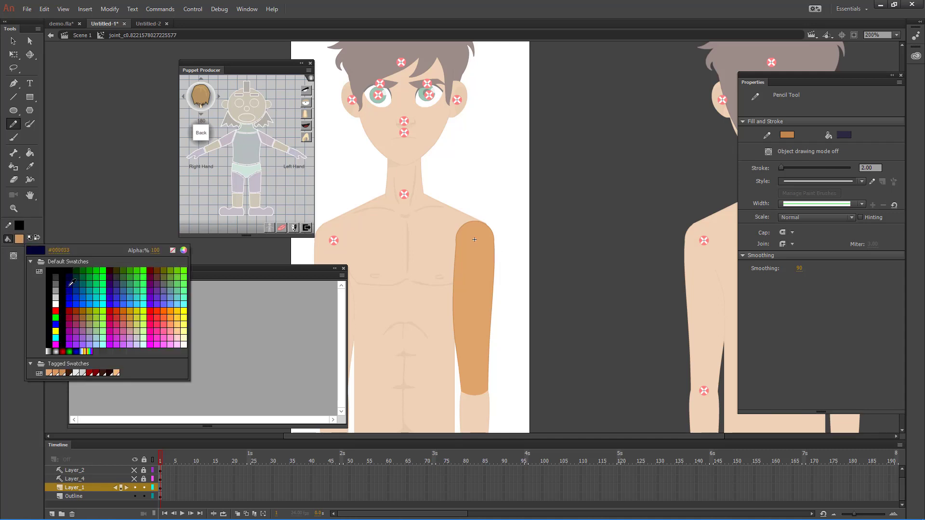
{"action": "left_click", "coordinate": [121, 299]}
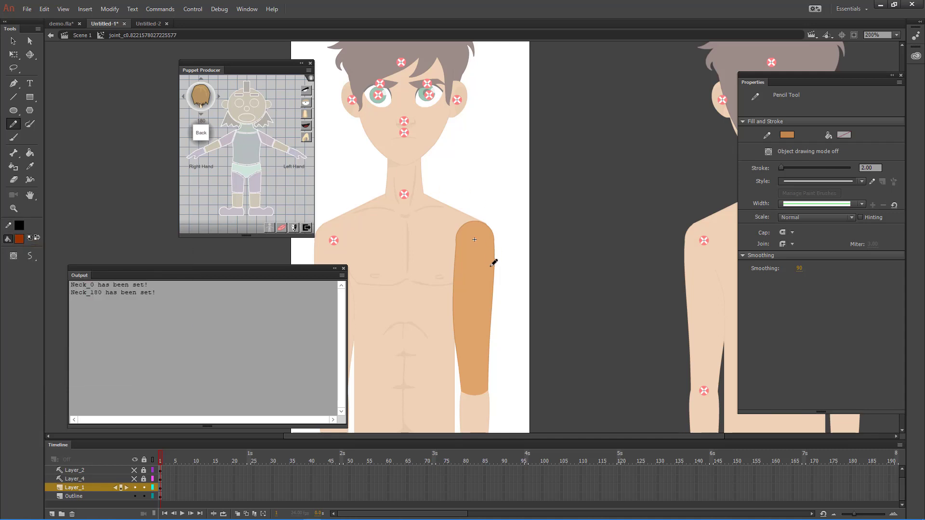
Step: Brush an anchor tattoo onto the outer edge of the upper arm in the shared arm symbol and return to Scene 1
{"action": "left_click", "coordinate": [14, 138]}
{"action": "left_click_drag", "start_coordinate": [487, 275], "coordinate": [488, 312]}
{"action": "left_click_drag", "start_coordinate": [482, 306], "coordinate": [487, 308]}
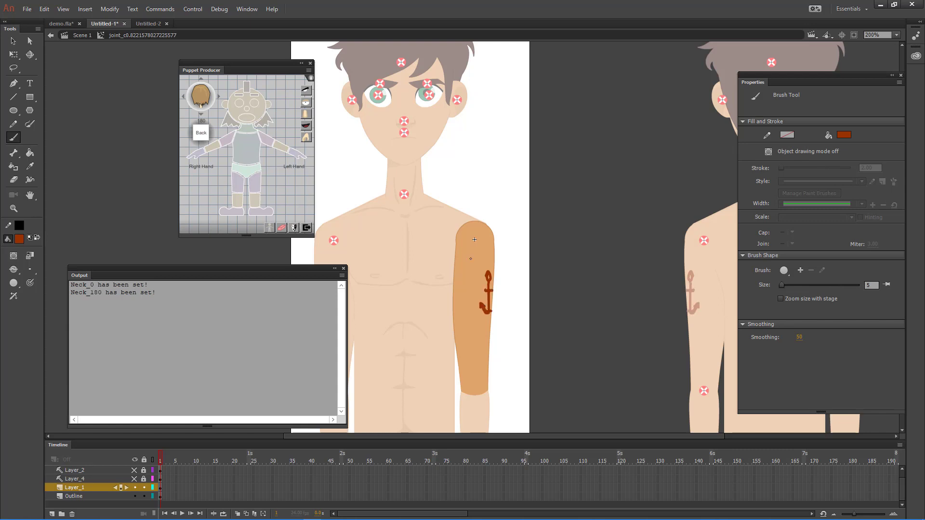
{"action": "left_click", "coordinate": [21, 41]}
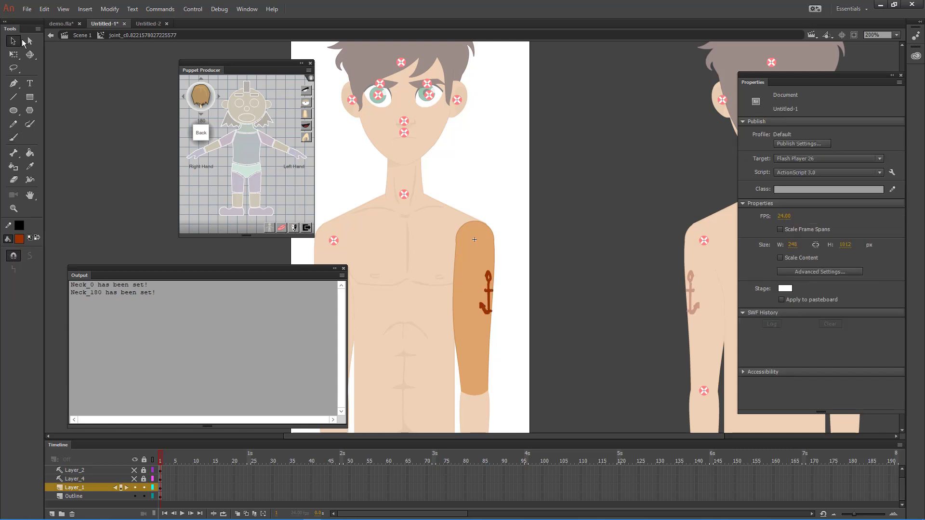
{"action": "double_click", "coordinate": [579, 215]}
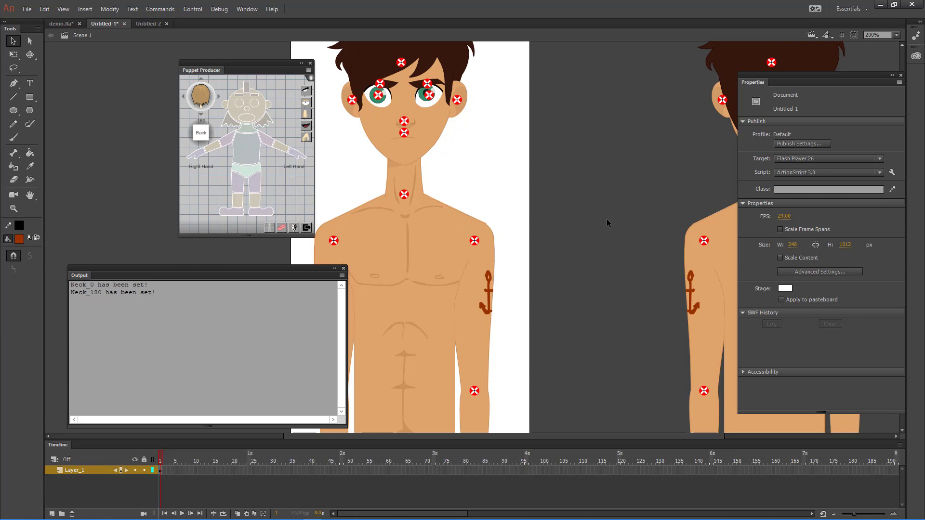
{"action": "key", "text": "ctrl+1"}
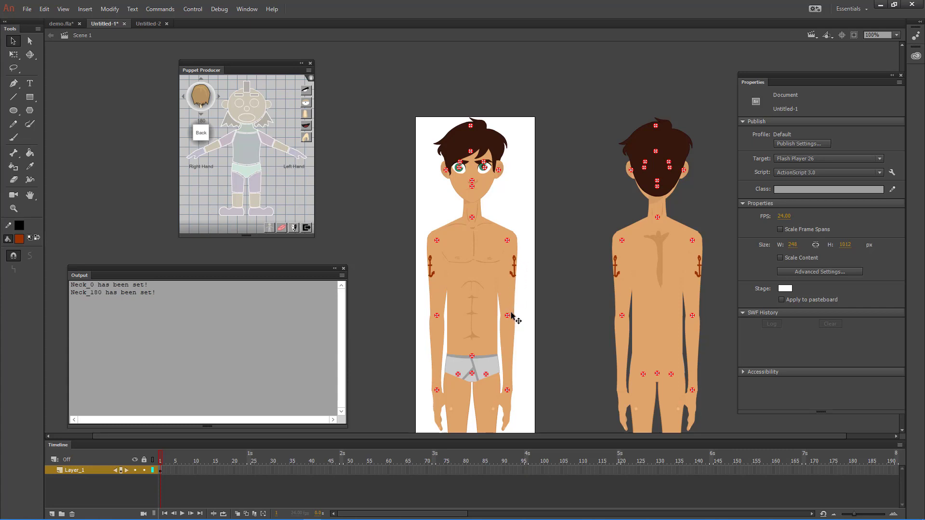
Step: Undo the anchor tattoo strokes in the shared arm symbol and return to Scene 1
{"action": "double_click", "coordinate": [535, 293]}
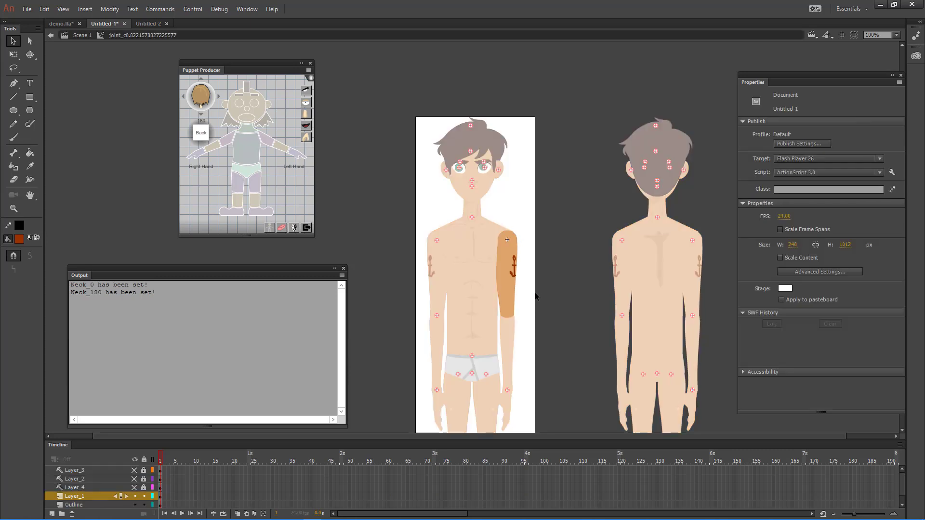
{"action": "key", "text": "ctrl+z"}
{"action": "key", "text": "ctrl+z"}
{"action": "double_click", "coordinate": [559, 249]}
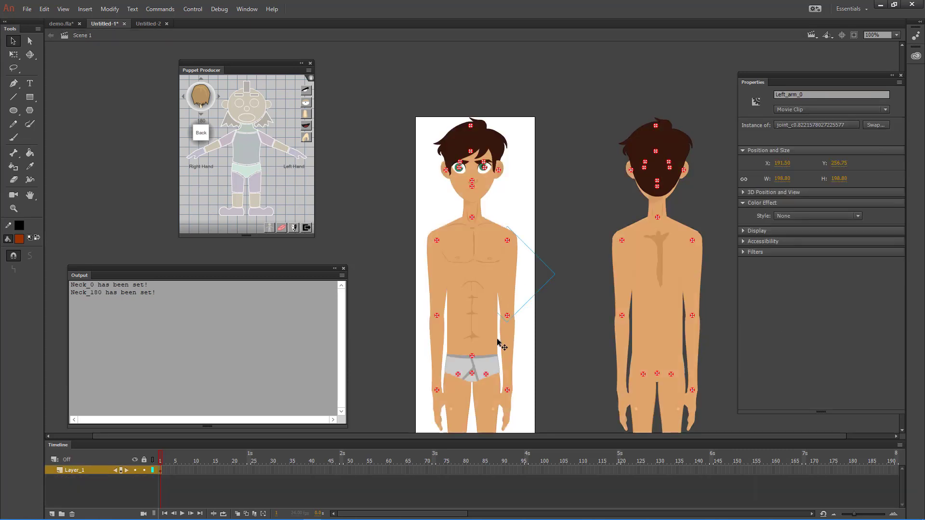
Step: Duplicate the symbol of the front figure's Left_arm_0 instance under the name tatoo
{"action": "right_click", "coordinate": [511, 271]}
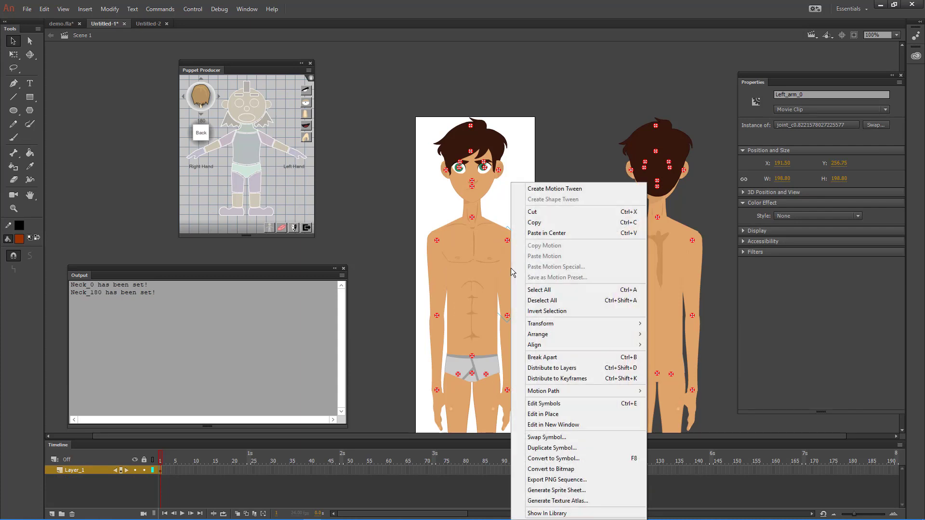
{"action": "left_click", "coordinate": [540, 448]}
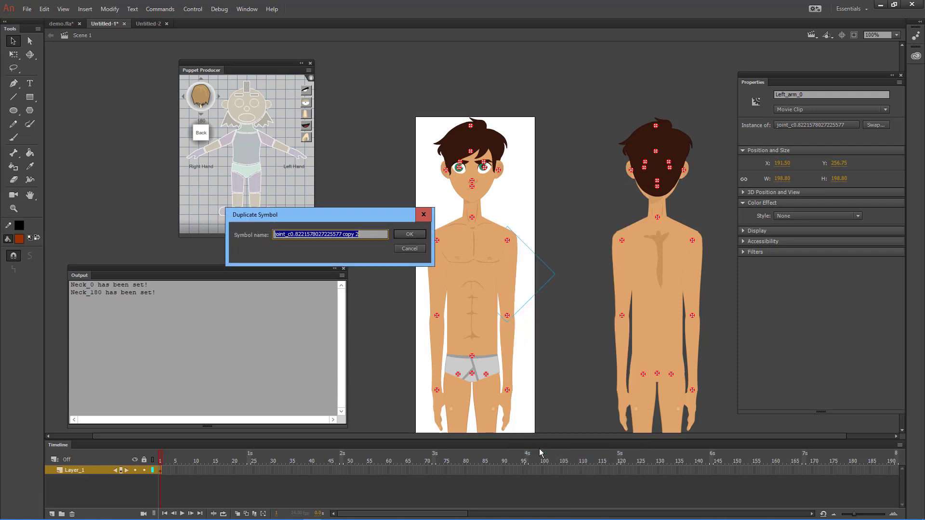
{"action": "type", "text": "tatoo"}
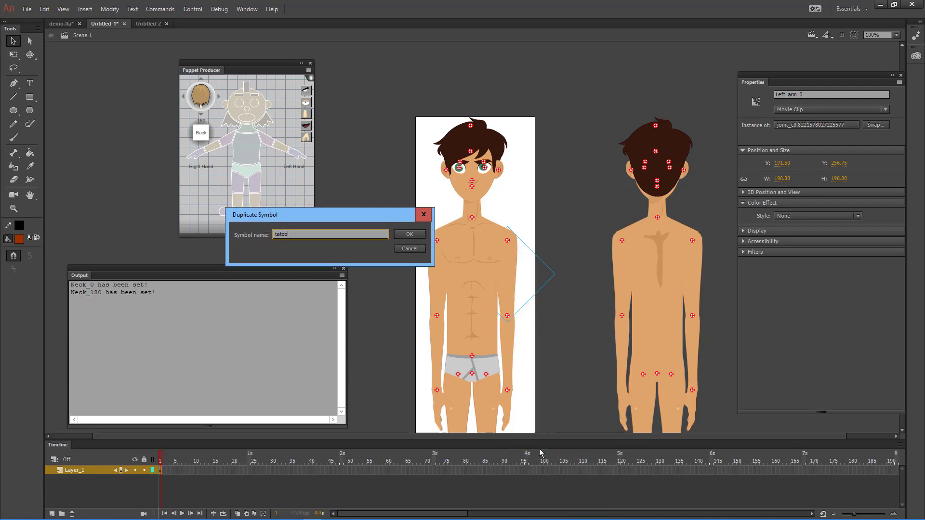
{"action": "key", "text": "Return"}
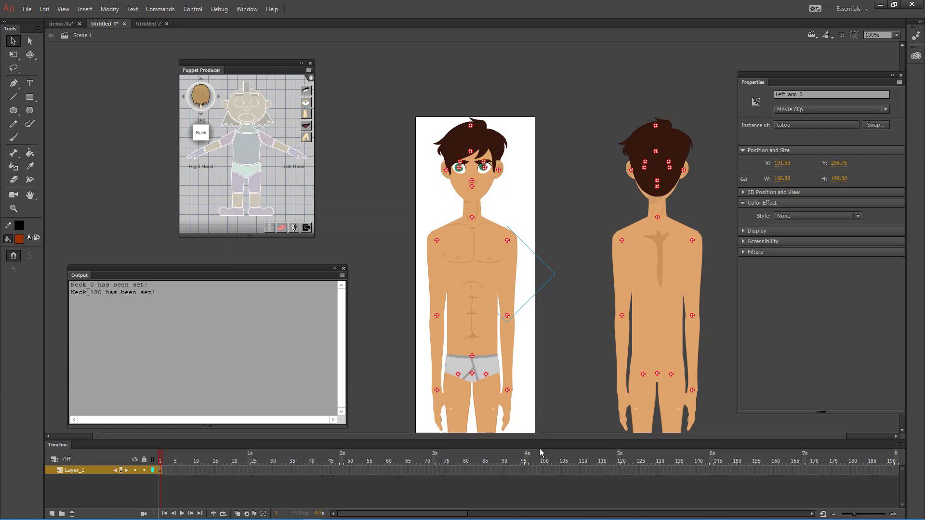
Step: Brush a dark red anchor onto the outer edge of the arm inside the tatoo symbol and return to Scene 1
{"action": "double_click", "coordinate": [512, 271]}
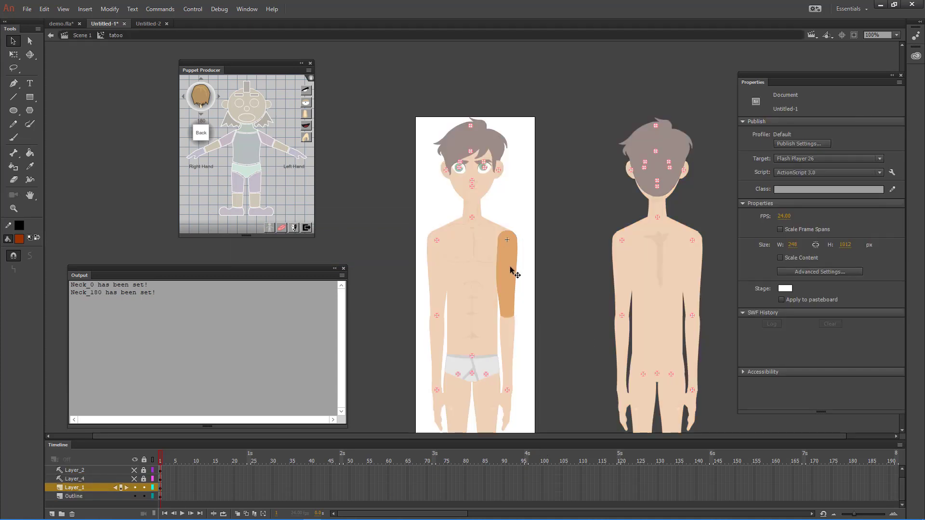
{"action": "left_click", "coordinate": [22, 136]}
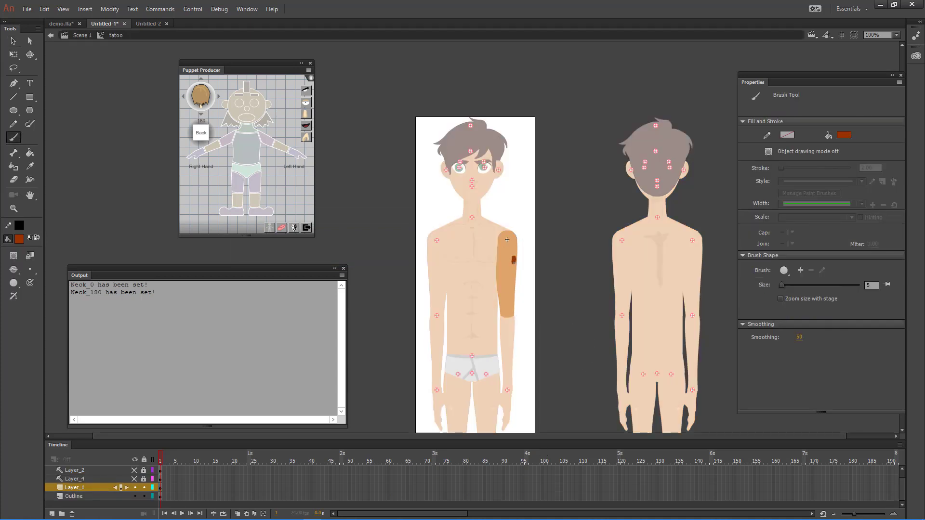
{"action": "mouse_move", "coordinate": [514, 261]}
{"action": "left_mouse_down"}
{"action": "mouse_move", "coordinate": [513, 288]}
{"action": "mouse_move", "coordinate": [509, 281]}
{"action": "left_mouse_up"}
{"action": "key", "text": "v"}
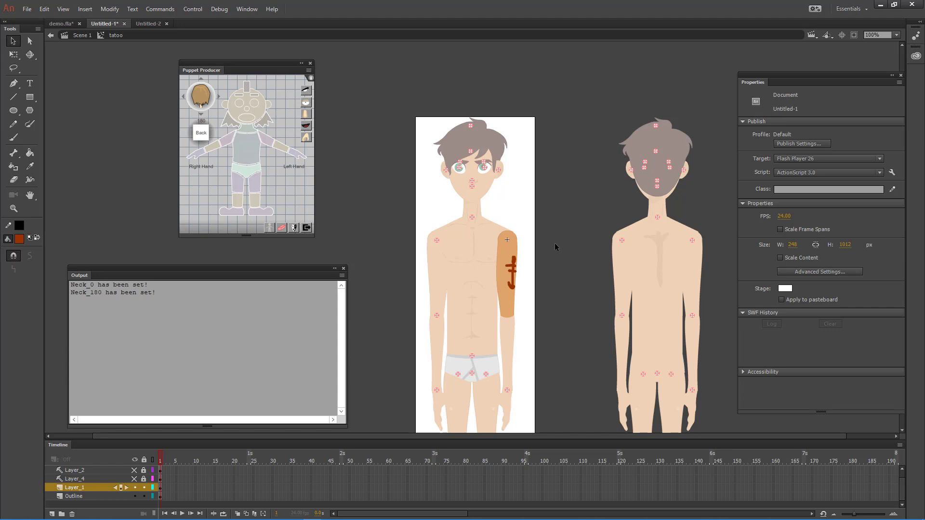
{"action": "double_click", "coordinate": [553, 261]}
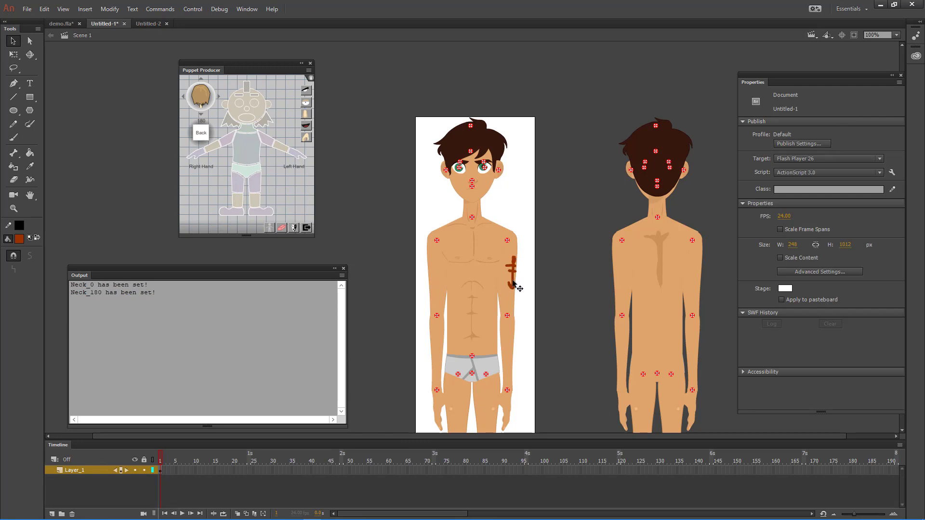
Step: Swap the back figure's Left_arm_180 instance to the tatoo symbol
{"action": "left_click", "coordinate": [621, 274]}
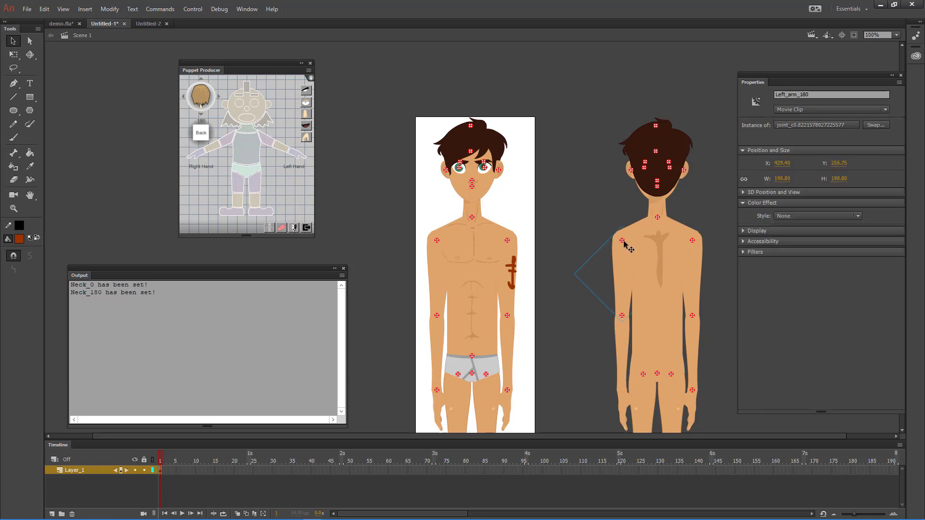
{"action": "right_click", "coordinate": [622, 260]}
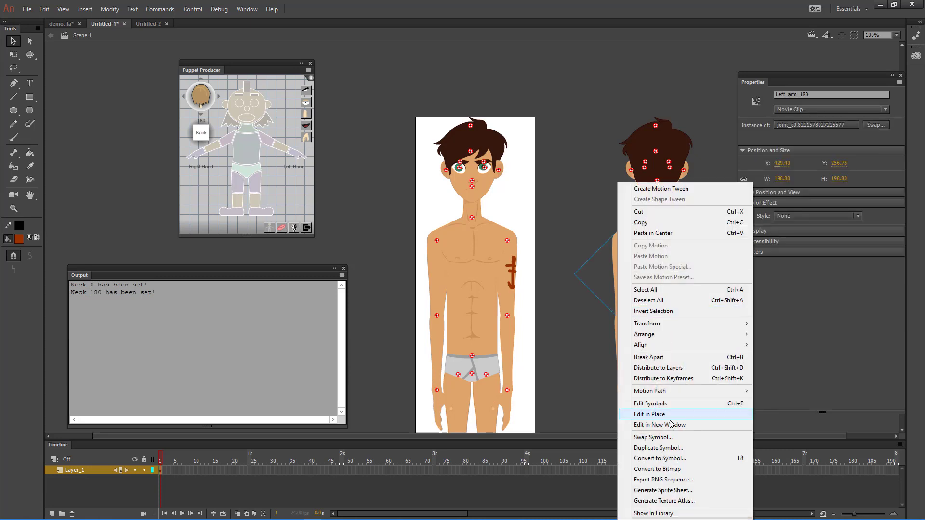
{"action": "left_click", "coordinate": [668, 435]}
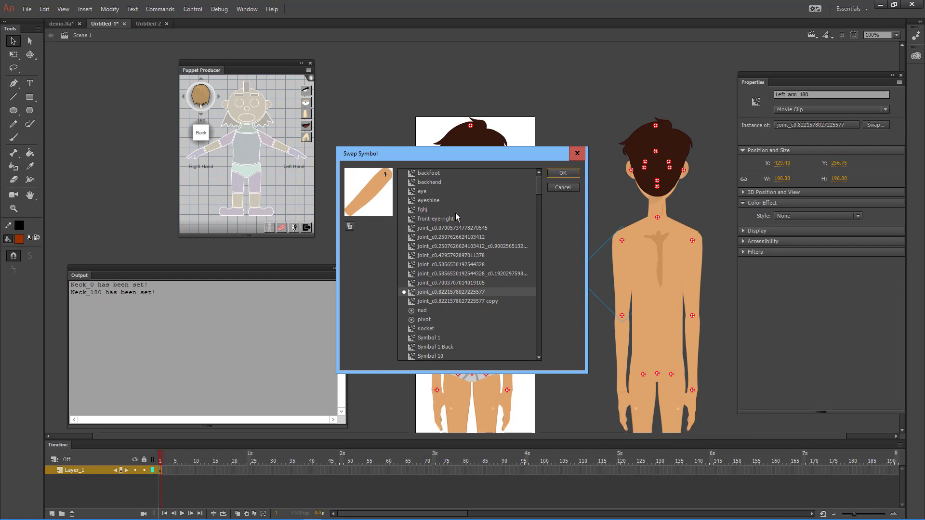
{"action": "scroll", "coordinate": [442, 221], "scroll_direction": "down", "scroll_amount": 20}
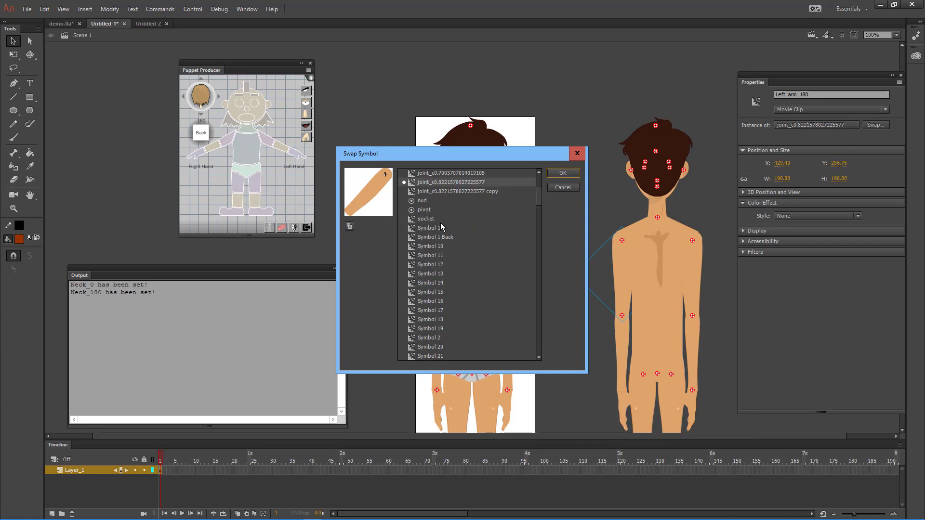
{"action": "scroll", "coordinate": [442, 227], "scroll_direction": "down", "scroll_amount": 20}
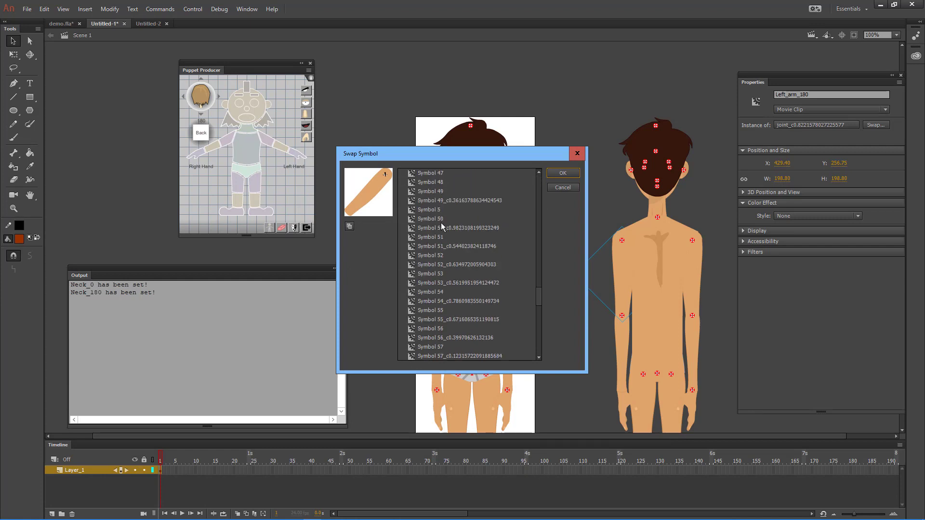
{"action": "scroll", "coordinate": [442, 228], "scroll_direction": "down", "scroll_amount": 10}
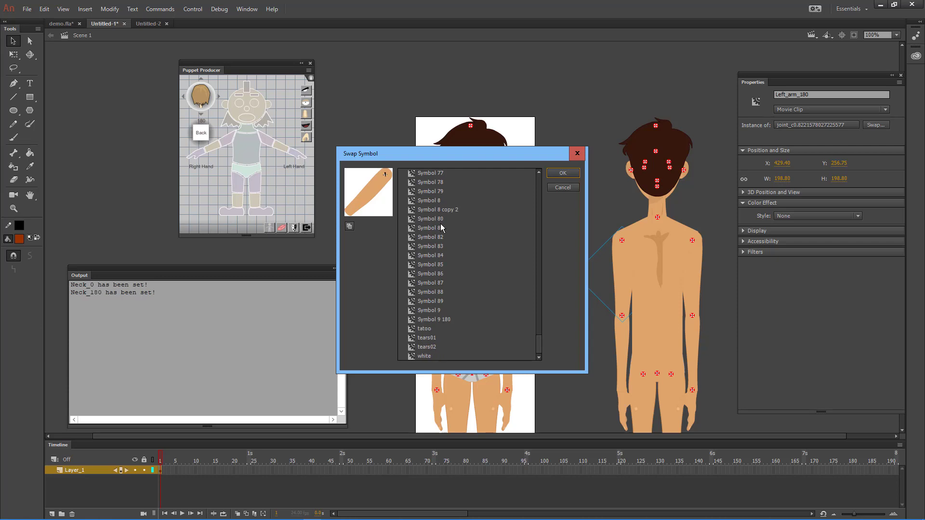
{"action": "left_click", "coordinate": [427, 329]}
{"action": "left_click", "coordinate": [564, 173]}
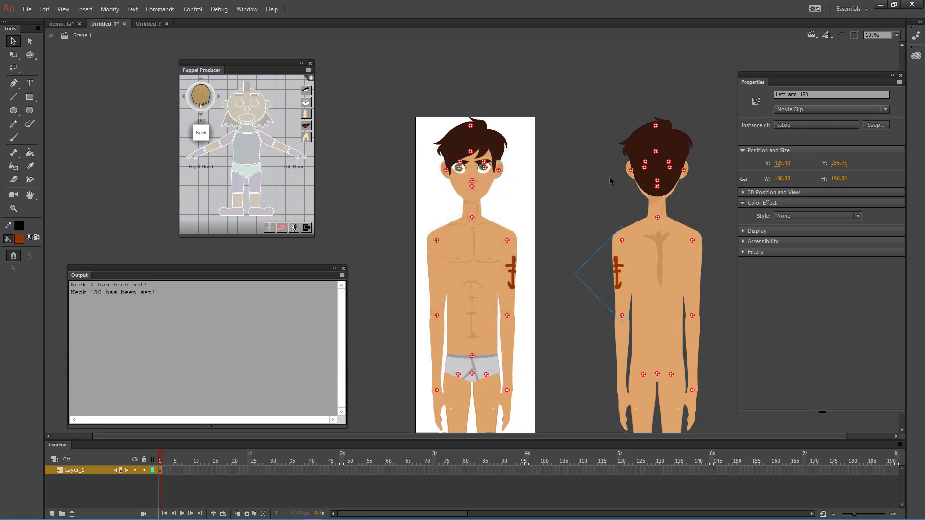
{"action": "left_click", "coordinate": [570, 178]}
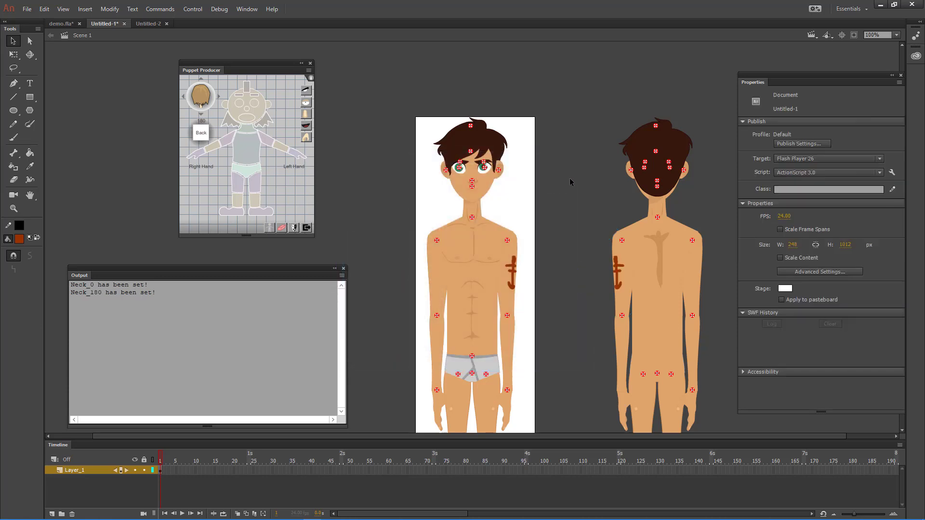
Step: Export the Kevin Base.fla document to the Desktop as an SWF movie named KEVIN
{"action": "key", "text": "ctrl+minus"}
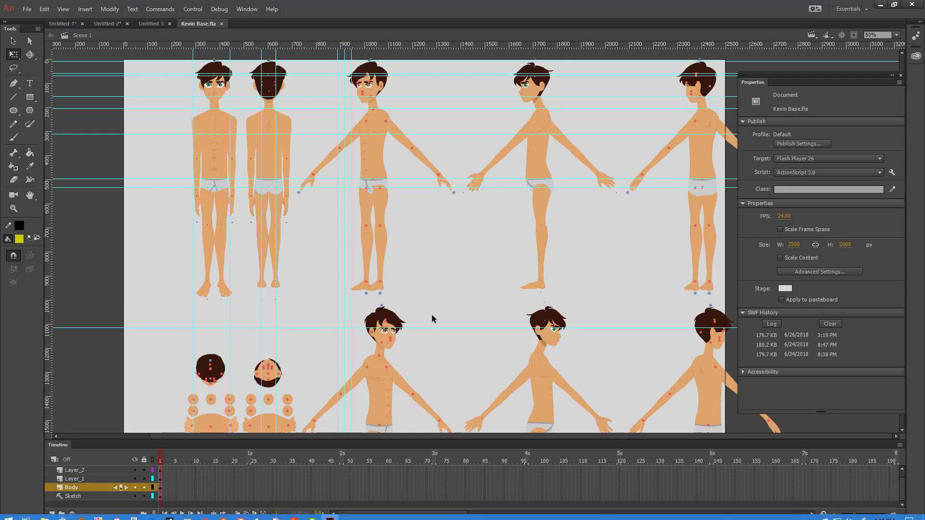
{"action": "left_click_drag", "start_coordinate": [478, 258], "coordinate": [384, 259]}
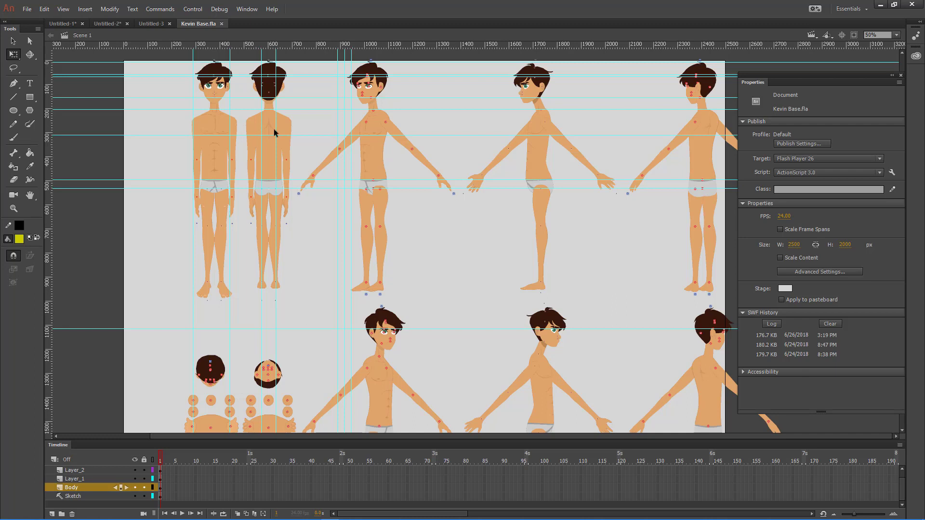
{"action": "left_click", "coordinate": [27, 9]}
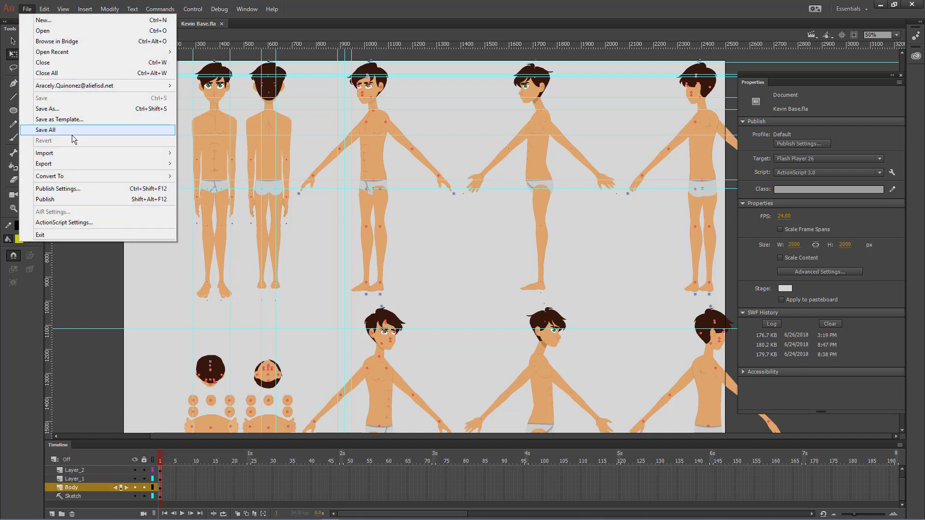
{"action": "mouse_move", "coordinate": [102, 164]}
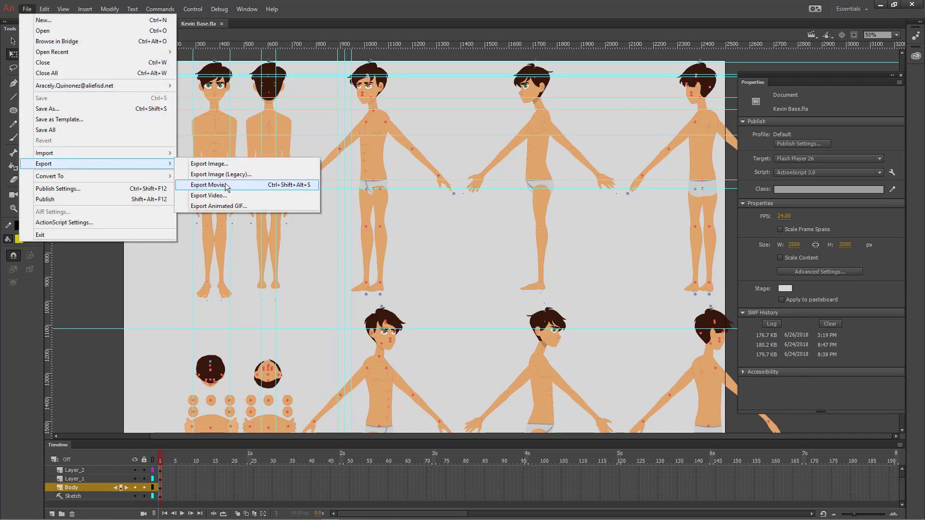
{"action": "left_click", "coordinate": [225, 186]}
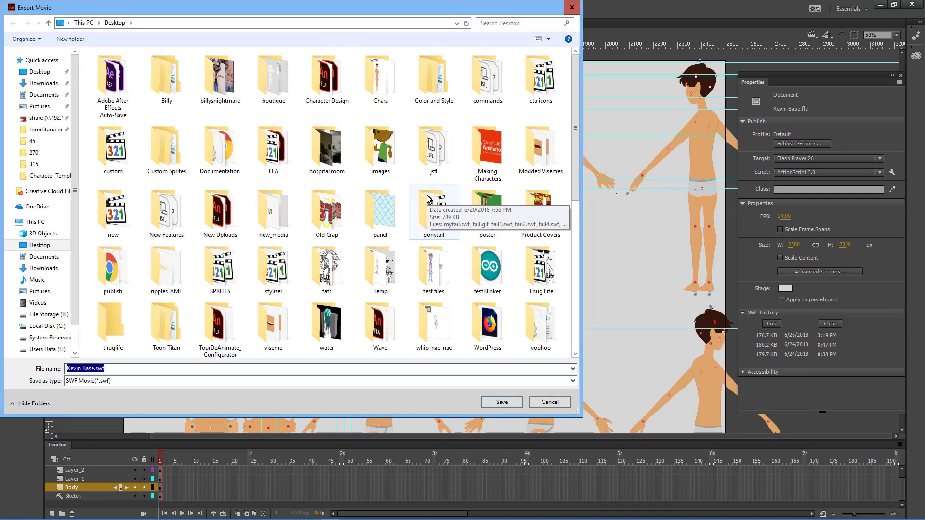
{"action": "type", "text": "KEVE"}
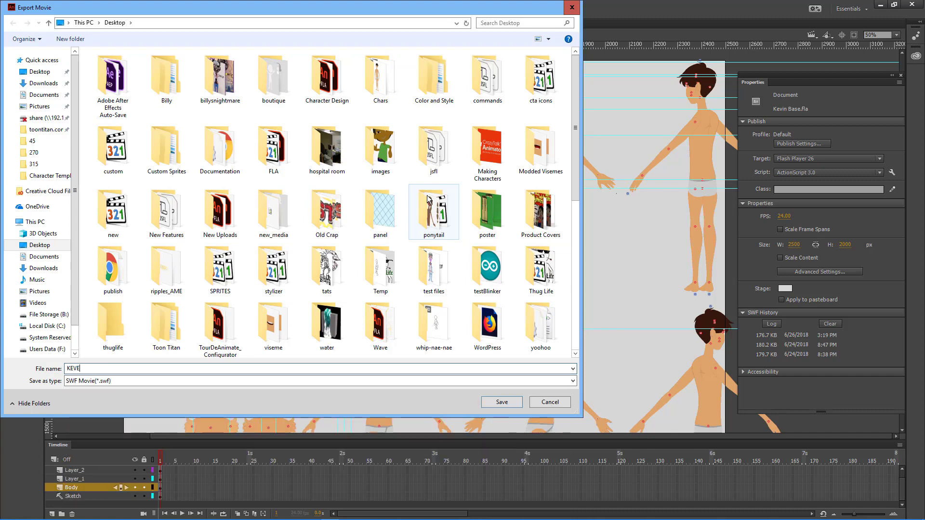
{"action": "key", "text": "BackSpace"}
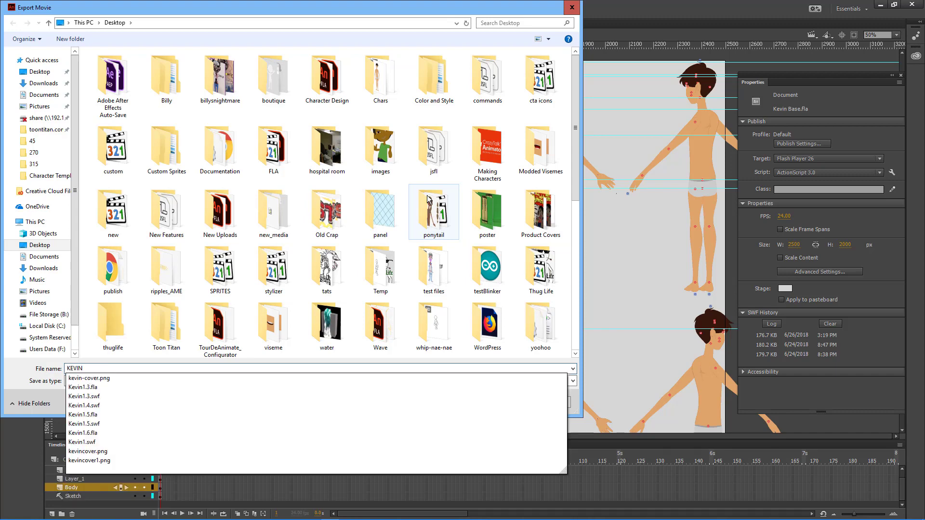
{"action": "type", "text": "IN"}
{"action": "key", "text": "Return"}
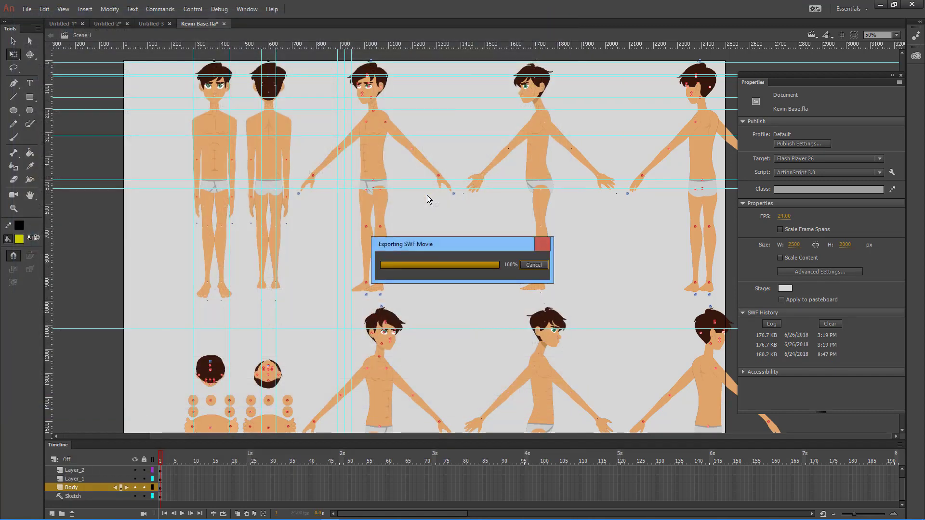
Step: Switch to CrazyTalk Animator 3, add the G2_Dummy character to the stage and move it to about X 0.2, Y 5.2
{"action": "left_click", "coordinate": [882, 4]}
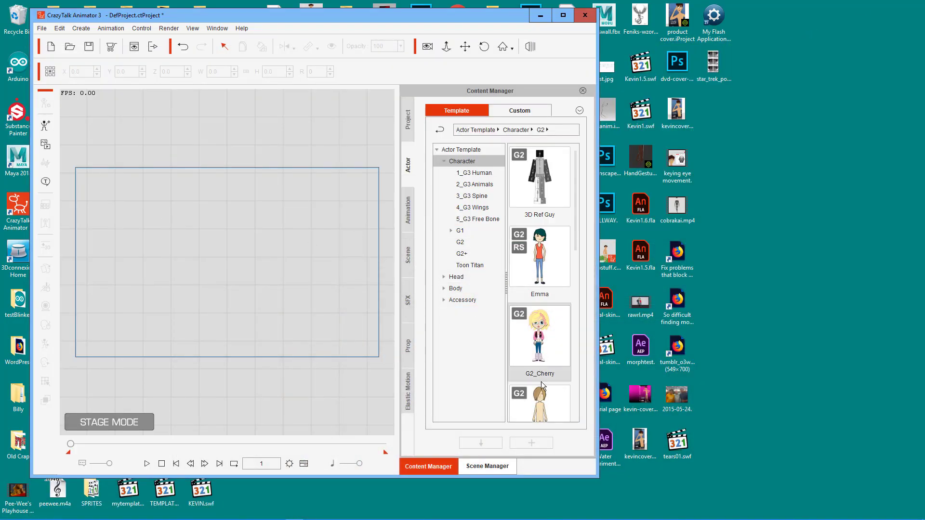
{"action": "left_click", "coordinate": [542, 399]}
{"action": "scroll", "coordinate": [558, 297], "scroll_direction": "down", "scroll_amount": 1}
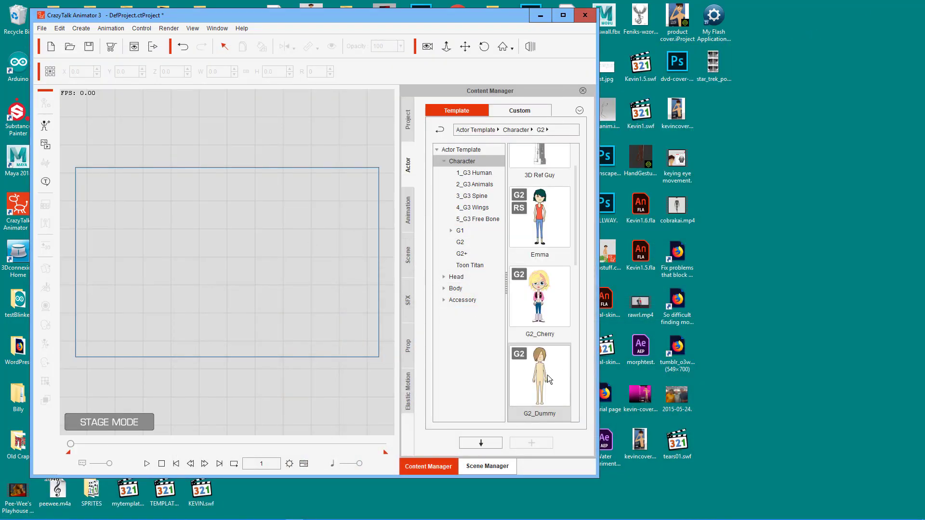
{"action": "left_click_drag", "start_coordinate": [548, 375], "coordinate": [224, 241]}
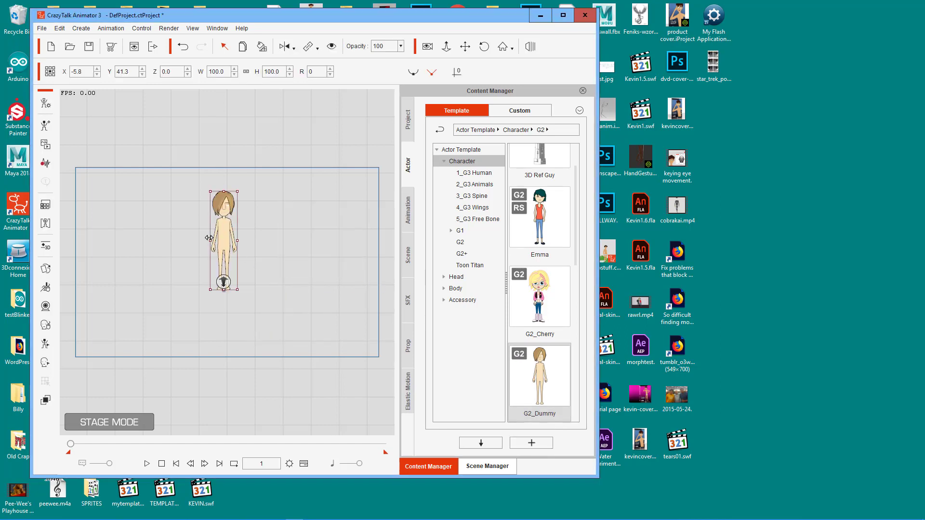
{"action": "left_click_drag", "start_coordinate": [225, 231], "coordinate": [228, 250]}
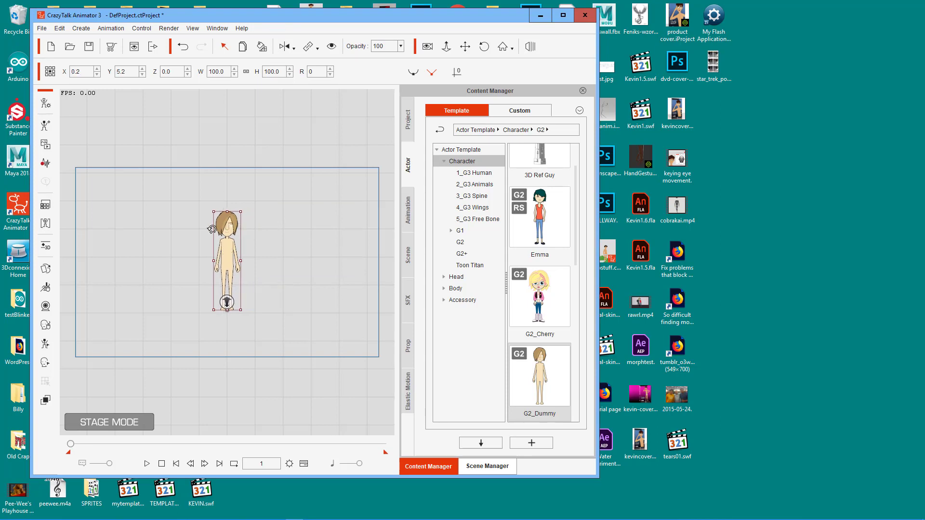
Step: Open the dummy in Composer mode and load KEVIN.swf onto it without keeping any working options
{"action": "left_click", "coordinate": [46, 107]}
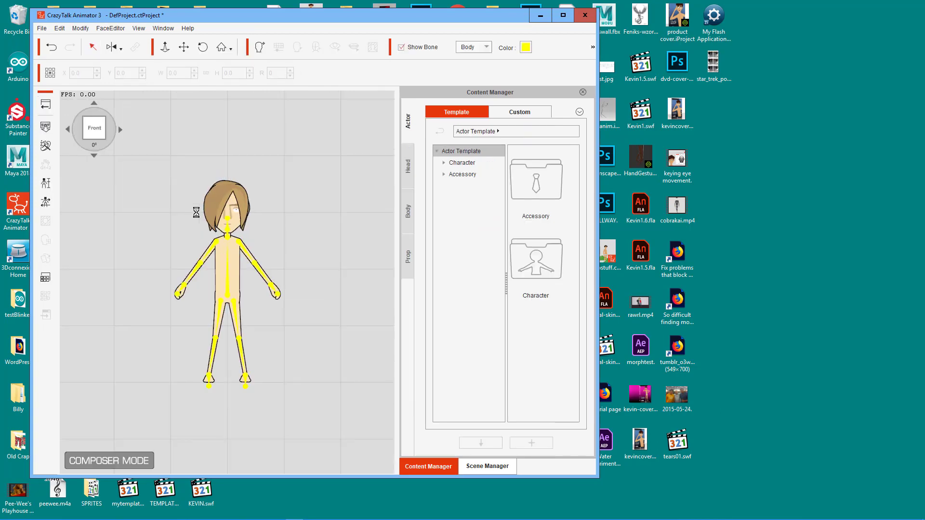
{"action": "left_click", "coordinate": [45, 128]}
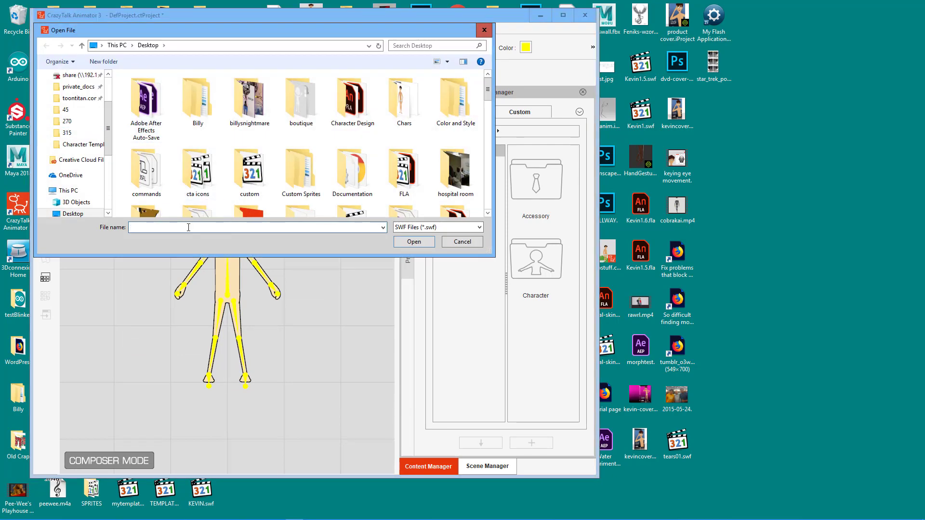
{"action": "type", "text": "kevin"}
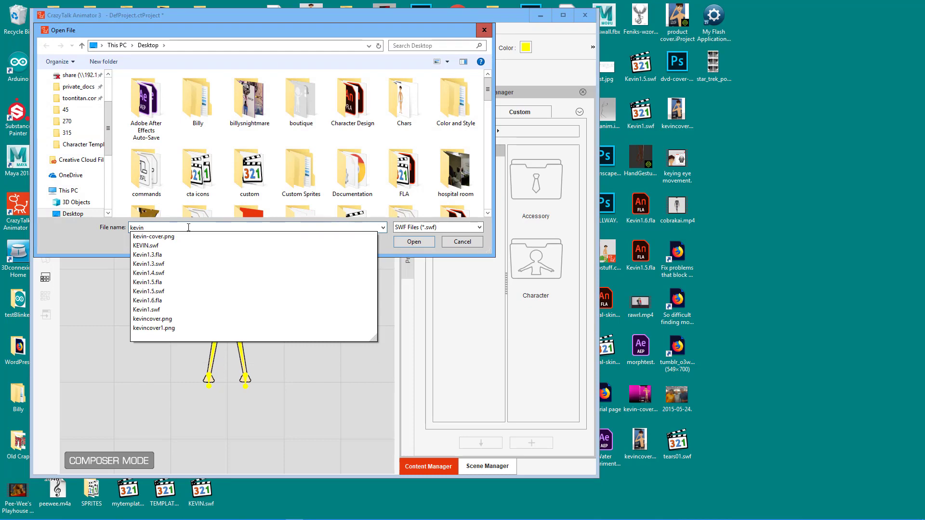
{"action": "left_click", "coordinate": [172, 245]}
{"action": "left_click", "coordinate": [413, 242]}
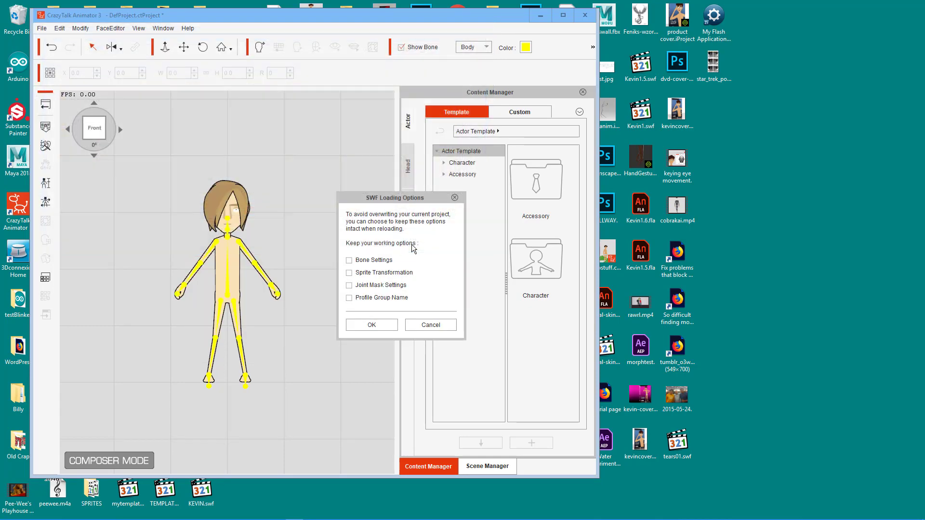
{"action": "left_click", "coordinate": [374, 326]}
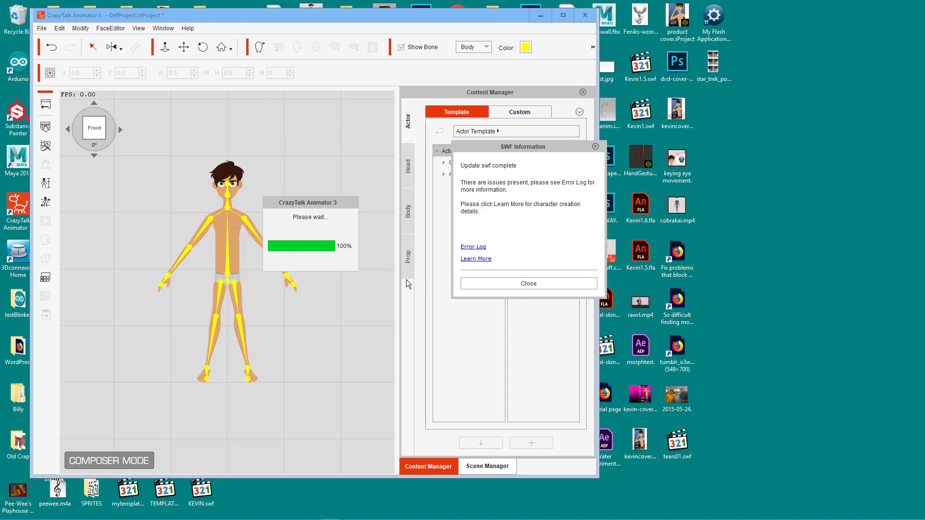
{"action": "left_click", "coordinate": [467, 282]}
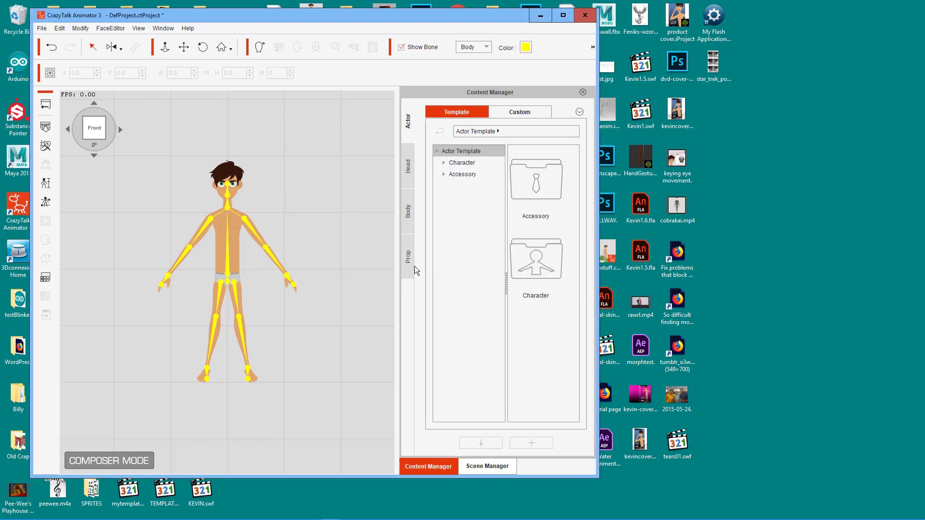
Step: Maximize the window and refresh the imported character's joint recalculation
{"action": "double_click", "coordinate": [461, 19]}
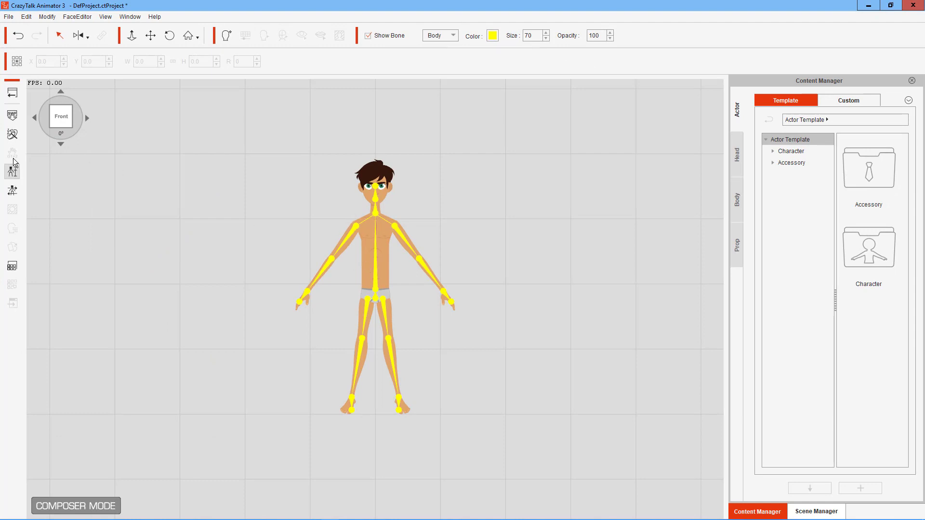
{"action": "left_click", "coordinate": [12, 135]}
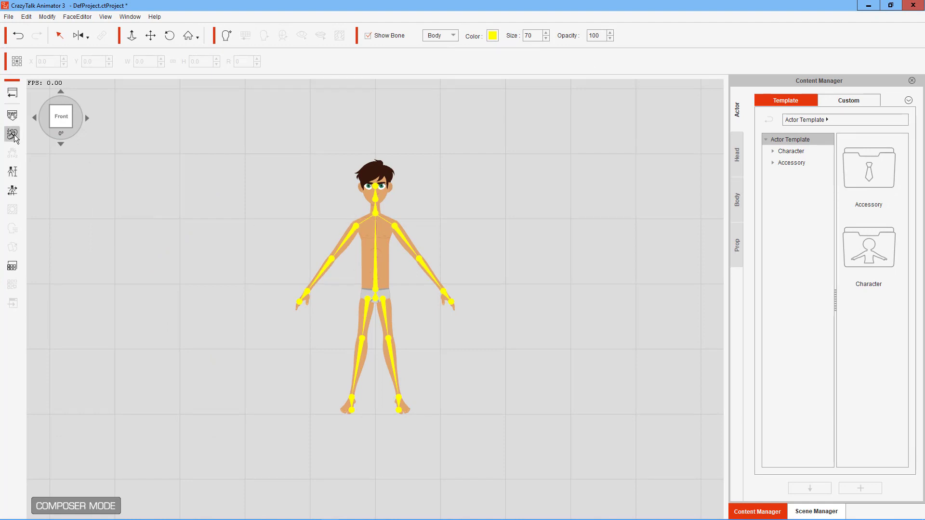
{"action": "left_click", "coordinate": [320, 258]}
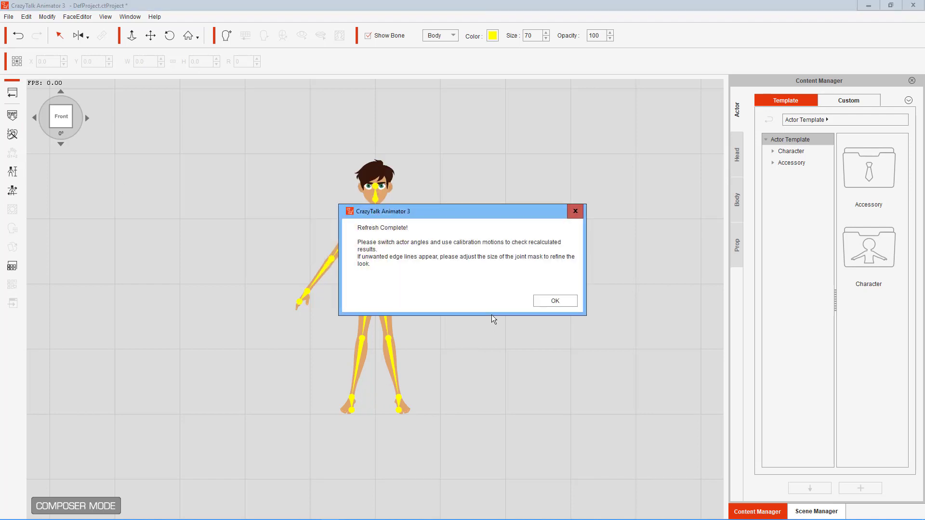
{"action": "left_click", "coordinate": [547, 303]}
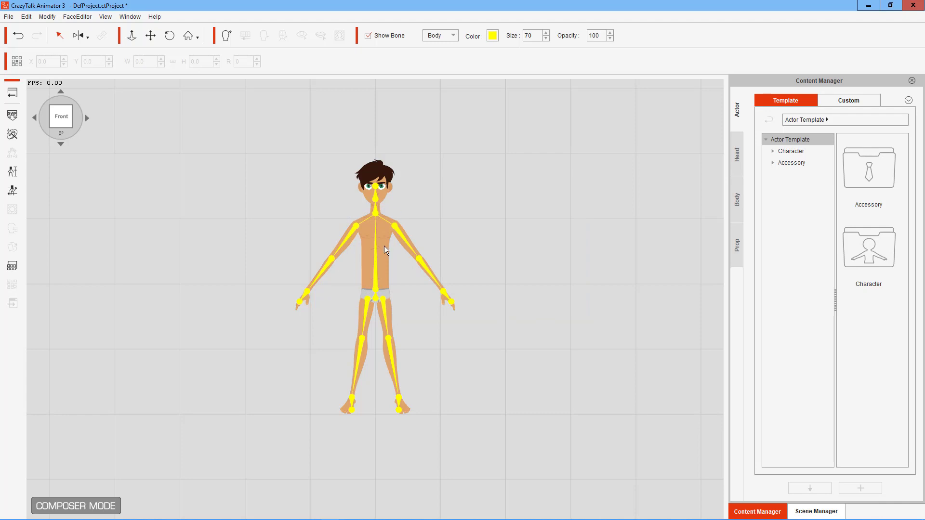
Step: Enlarge the Upper Torso's waist joint mask so its circle spans the full width of the hips
{"action": "left_click", "coordinate": [384, 246]}
{"action": "left_click", "coordinate": [820, 510]}
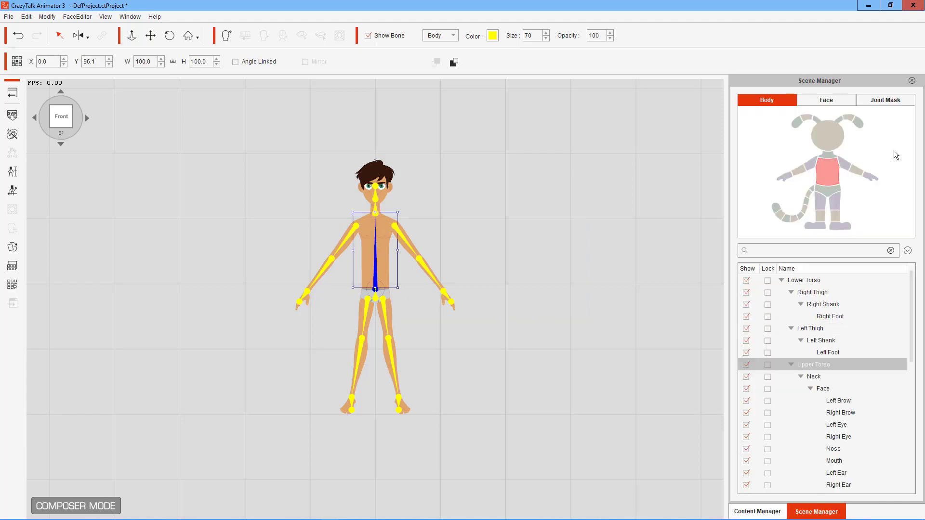
{"action": "left_click", "coordinate": [886, 102]}
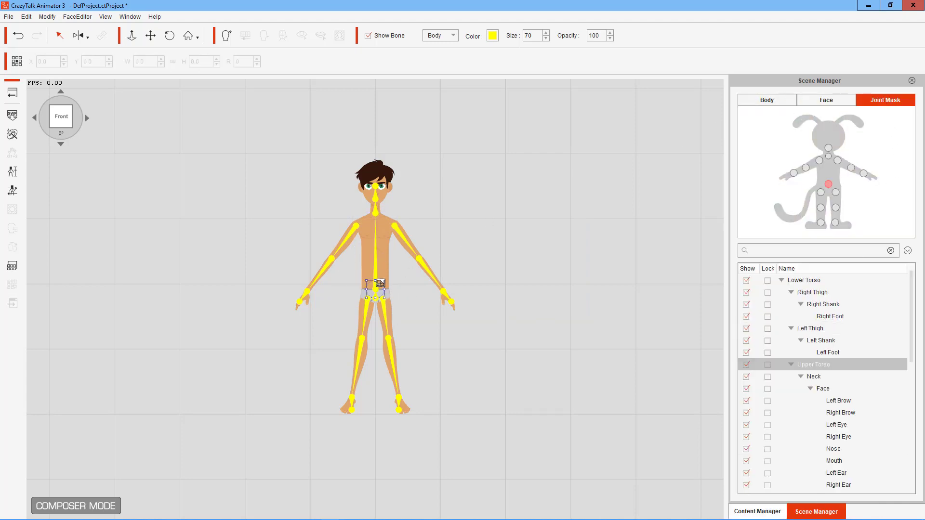
{"action": "left_click_drag", "start_coordinate": [383, 279], "coordinate": [395, 270]}
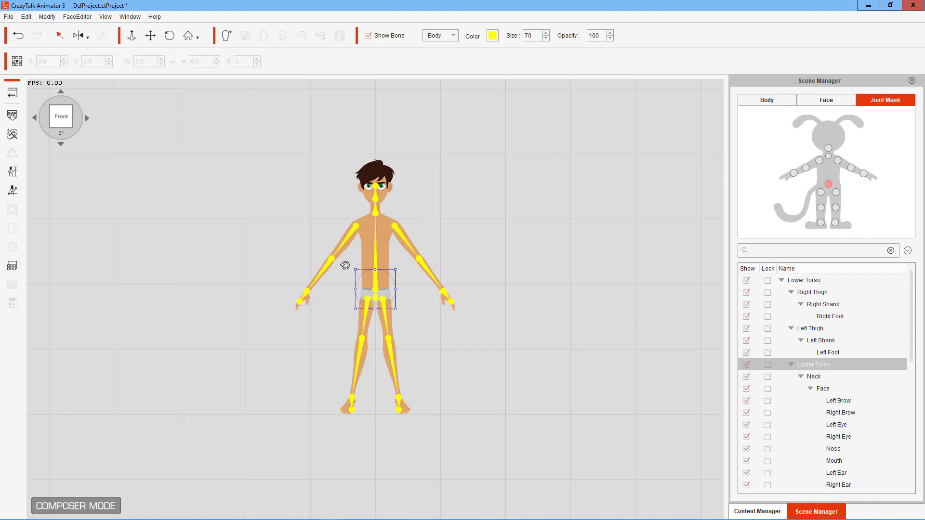
Step: Assign all same-colored skin shapes of the Upper Torso to the Skin01 group with the Vector Grouping Tool
{"action": "left_click", "coordinate": [368, 249]}
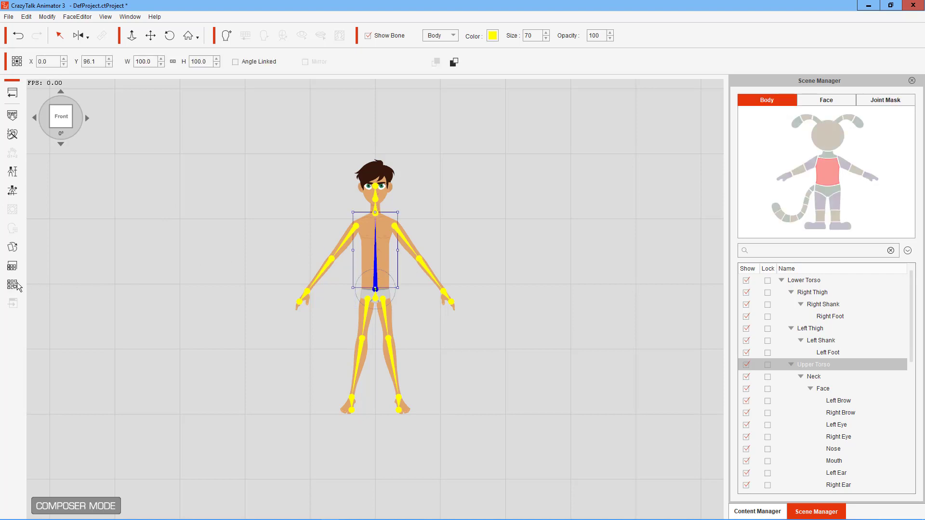
{"action": "left_click", "coordinate": [12, 285]}
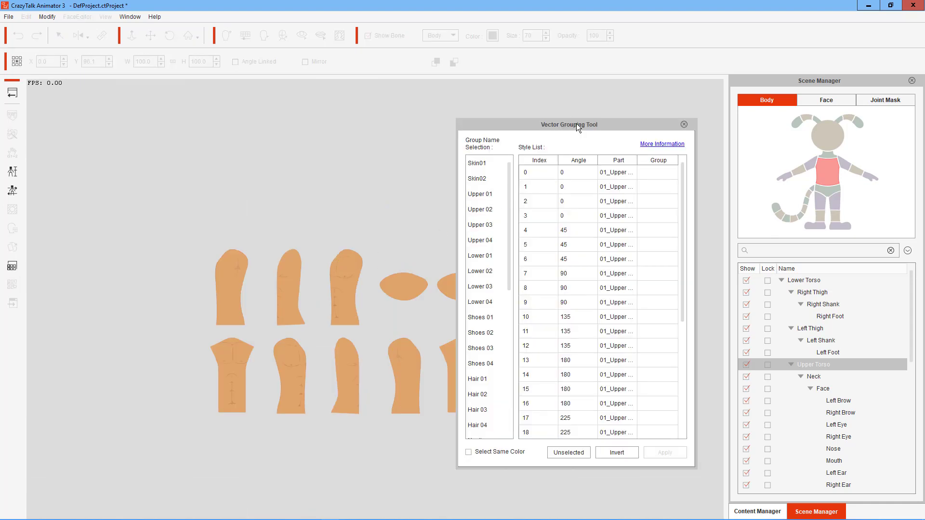
{"action": "left_click", "coordinate": [623, 173]}
{"action": "left_click", "coordinate": [623, 186]}
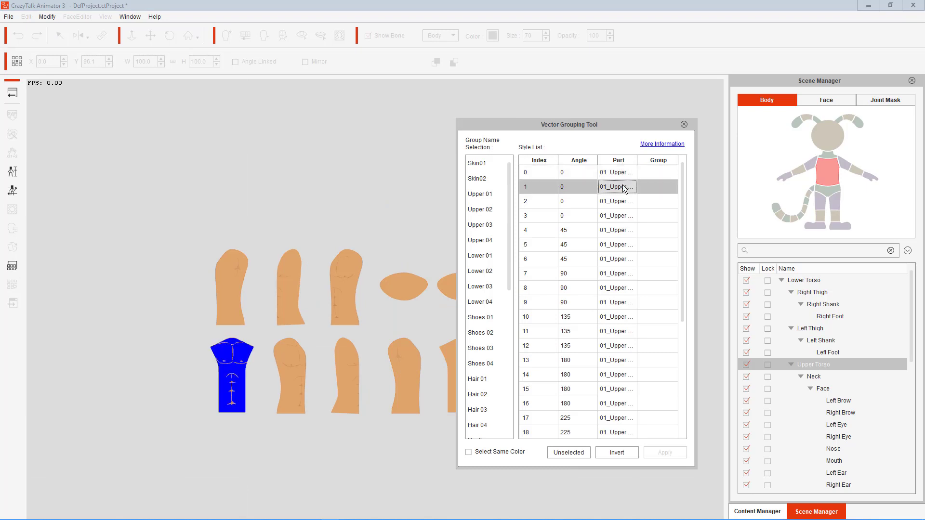
{"action": "left_click", "coordinate": [505, 453]}
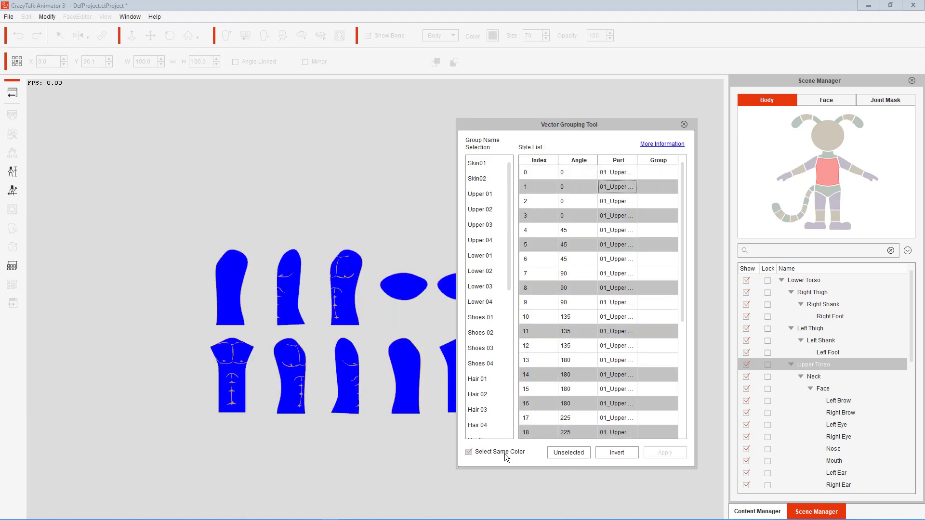
{"action": "left_click", "coordinate": [479, 164]}
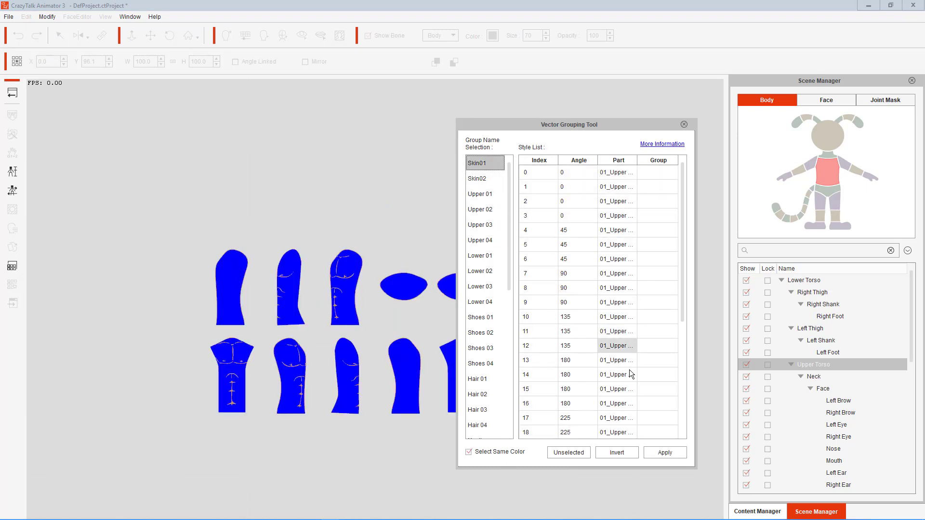
{"action": "left_click", "coordinate": [669, 450]}
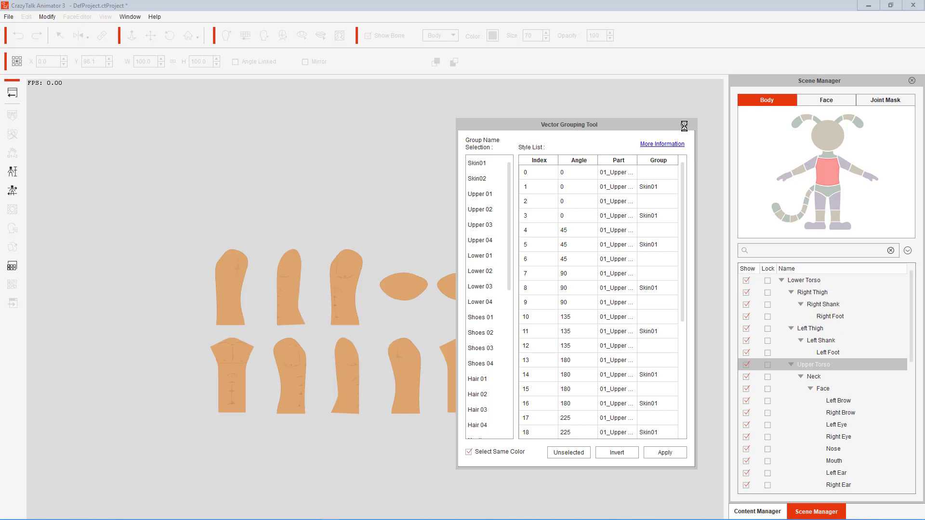
{"action": "left_click", "coordinate": [684, 125]}
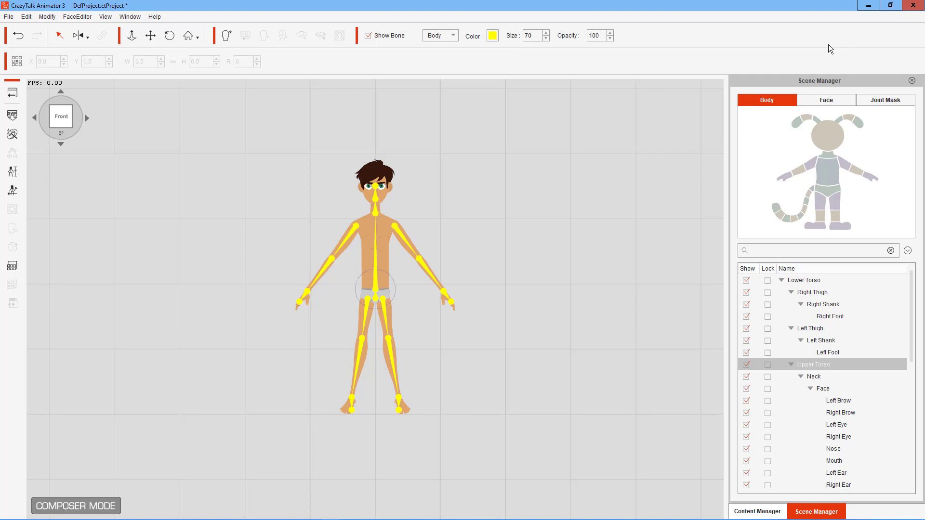
Step: Switch to Adobe Animate and create a new ActionScript 3.0 document
{"action": "left_click", "coordinate": [869, 6]}
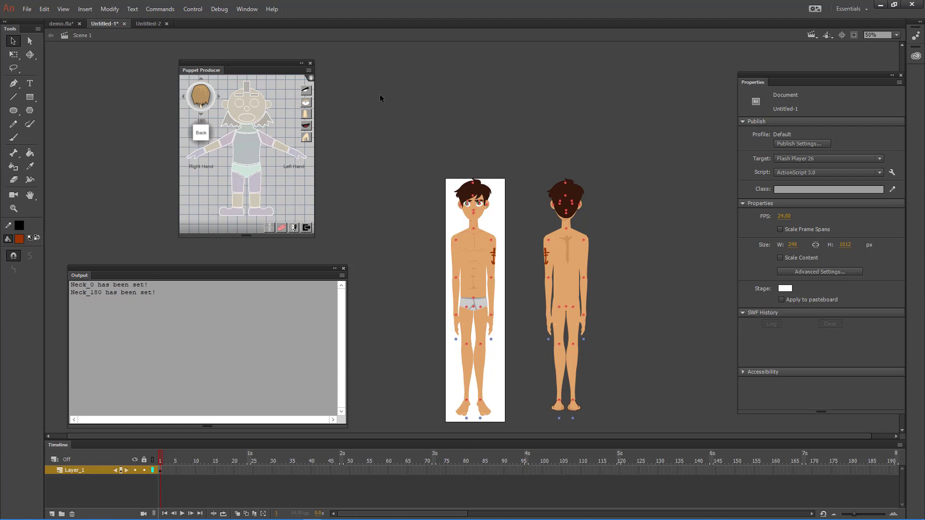
{"action": "left_click", "coordinate": [27, 8]}
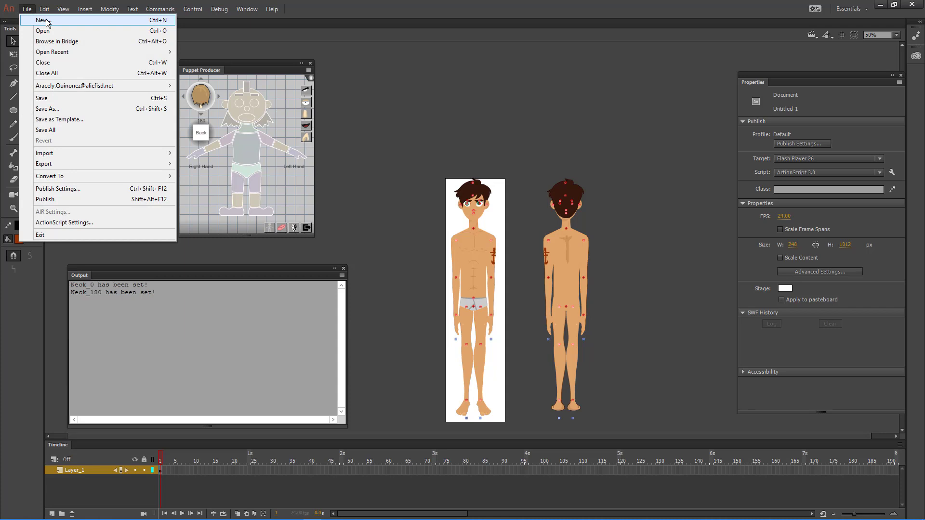
{"action": "left_click", "coordinate": [43, 20]}
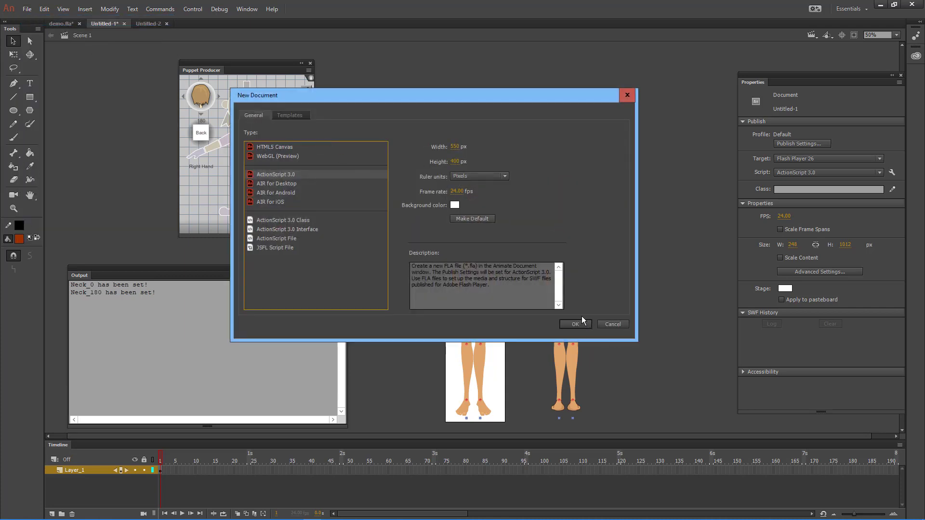
{"action": "left_click", "coordinate": [583, 324]}
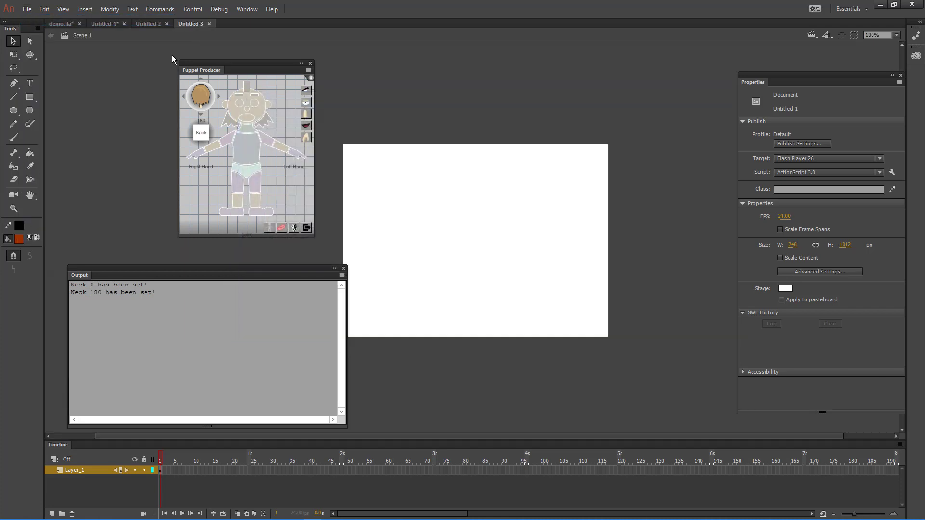
Step: Bring up the blank Untitled-2 document, move Puppet Producer off its stage and close the Output window
{"action": "left_click", "coordinate": [162, 24]}
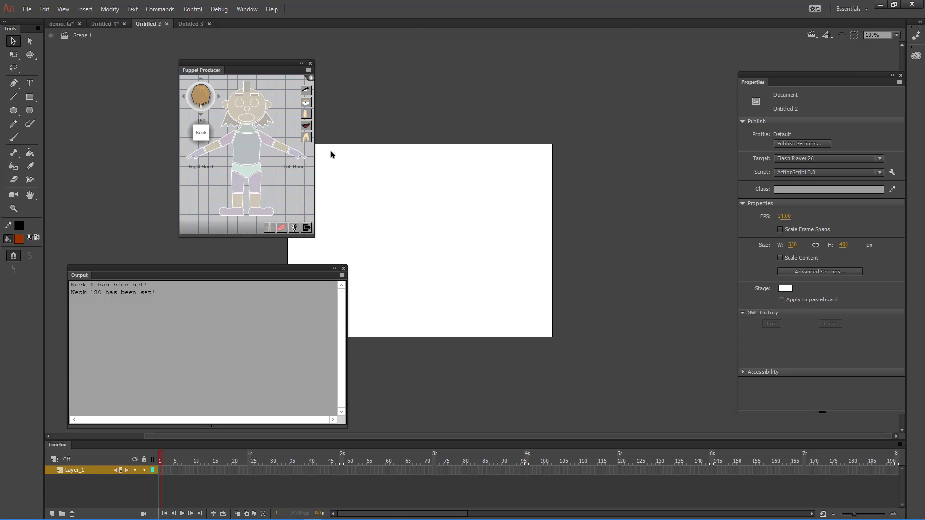
{"action": "left_click_drag", "start_coordinate": [244, 66], "coordinate": [730, 123]}
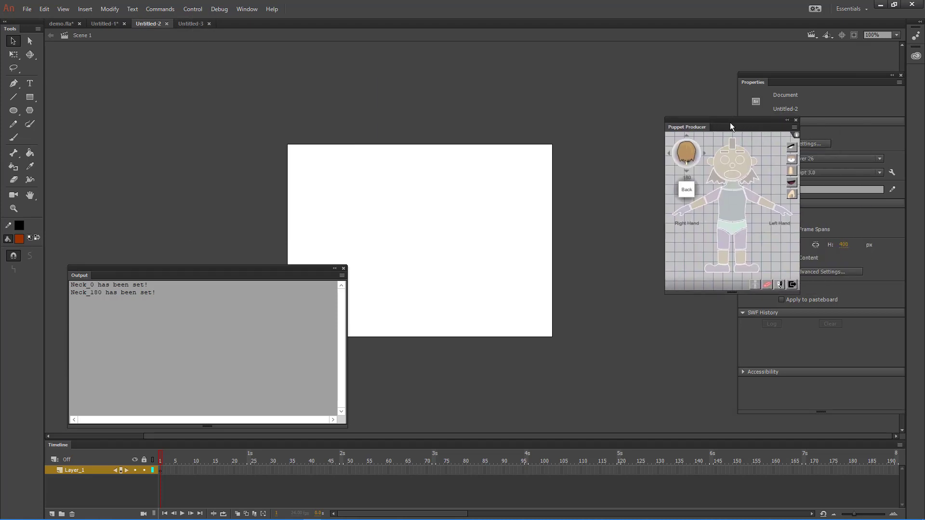
{"action": "left_click", "coordinate": [343, 268]}
Step: Sketch the outline of a hand holding a phone on the stage with the Brush Tool in reddish brown
{"action": "left_click", "coordinate": [14, 138]}
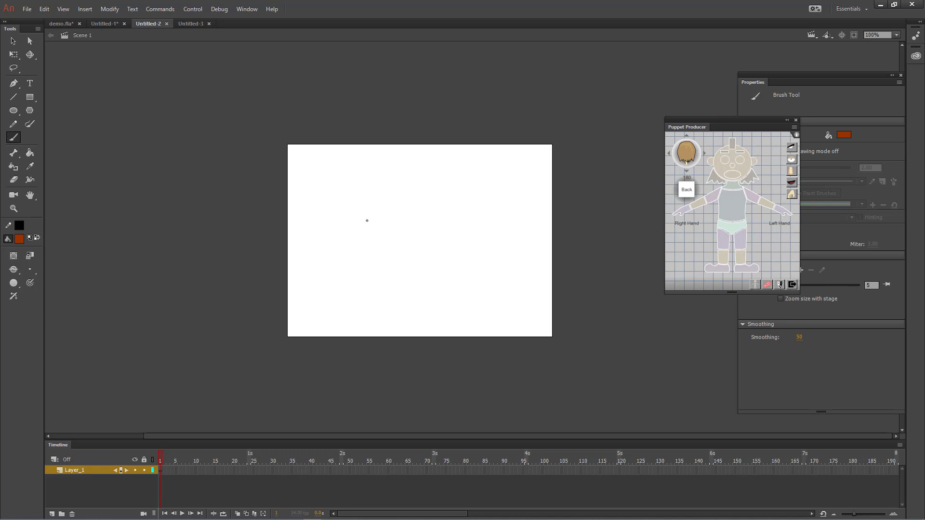
{"action": "mouse_move", "coordinate": [389, 215]}
{"action": "left_mouse_down"}
{"action": "mouse_move", "coordinate": [388, 250]}
{"action": "mouse_move", "coordinate": [403, 245]}
{"action": "mouse_move", "coordinate": [408, 218]}
{"action": "mouse_move", "coordinate": [407, 232]}
{"action": "mouse_move", "coordinate": [425, 239]}
{"action": "left_mouse_up"}
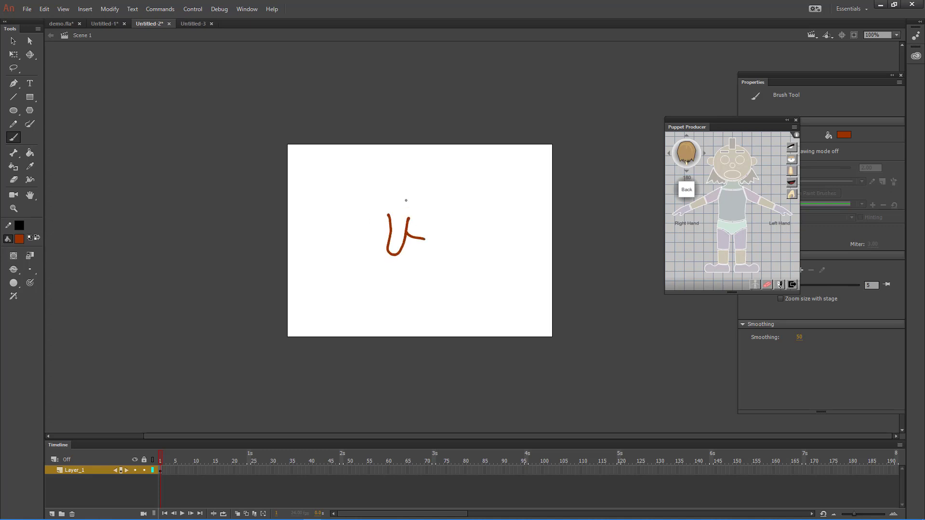
{"action": "mouse_move", "coordinate": [402, 197]}
{"action": "left_mouse_down"}
{"action": "mouse_move", "coordinate": [380, 209]}
{"action": "mouse_move", "coordinate": [371, 199]}
{"action": "mouse_move", "coordinate": [343, 244]}
{"action": "mouse_move", "coordinate": [407, 277]}
{"action": "mouse_move", "coordinate": [424, 239]}
{"action": "left_mouse_up"}
{"action": "mouse_move", "coordinate": [356, 265]}
{"action": "left_mouse_down"}
{"action": "mouse_move", "coordinate": [386, 261]}
{"action": "mouse_move", "coordinate": [375, 273]}
{"action": "mouse_move", "coordinate": [388, 282]}
{"action": "mouse_move", "coordinate": [393, 271]}
{"action": "mouse_move", "coordinate": [403, 281]}
{"action": "mouse_move", "coordinate": [407, 273]}
{"action": "mouse_move", "coordinate": [412, 289]}
{"action": "mouse_move", "coordinate": [436, 230]}
{"action": "mouse_move", "coordinate": [413, 195]}
{"action": "mouse_move", "coordinate": [422, 193]}
{"action": "mouse_move", "coordinate": [436, 211]}
{"action": "left_mouse_up"}
Step: Close the gap at the hand's wrist with a tan brush stroke and fill the hand and four fingertips with tan
{"action": "left_click", "coordinate": [19, 238]}
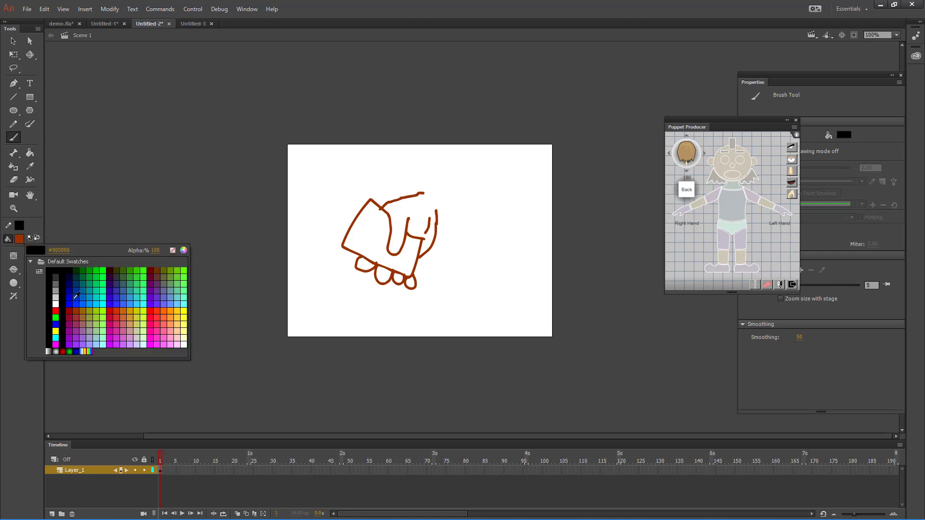
{"action": "left_click", "coordinate": [140, 320]}
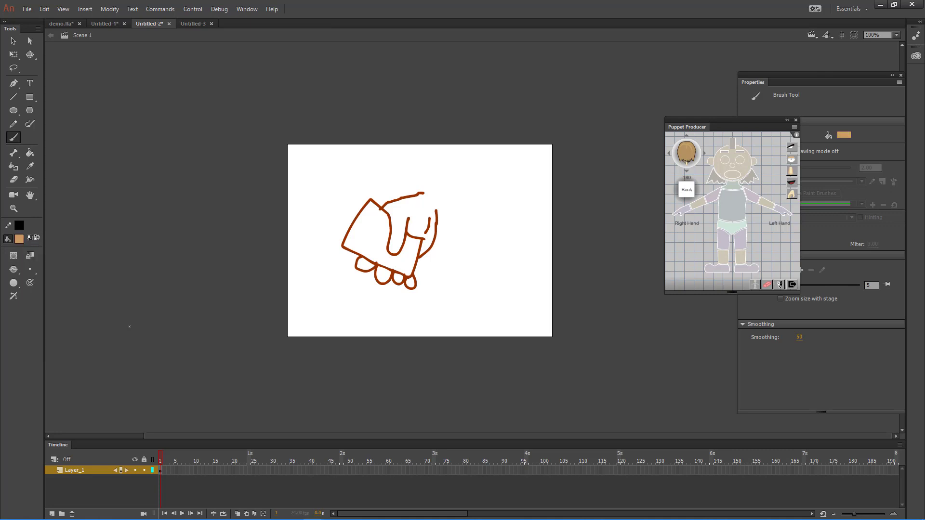
{"action": "left_click_drag", "start_coordinate": [425, 193], "coordinate": [437, 208]}
{"action": "key", "text": "k"}
{"action": "left_click", "coordinate": [426, 208]}
{"action": "left_click", "coordinate": [410, 284]}
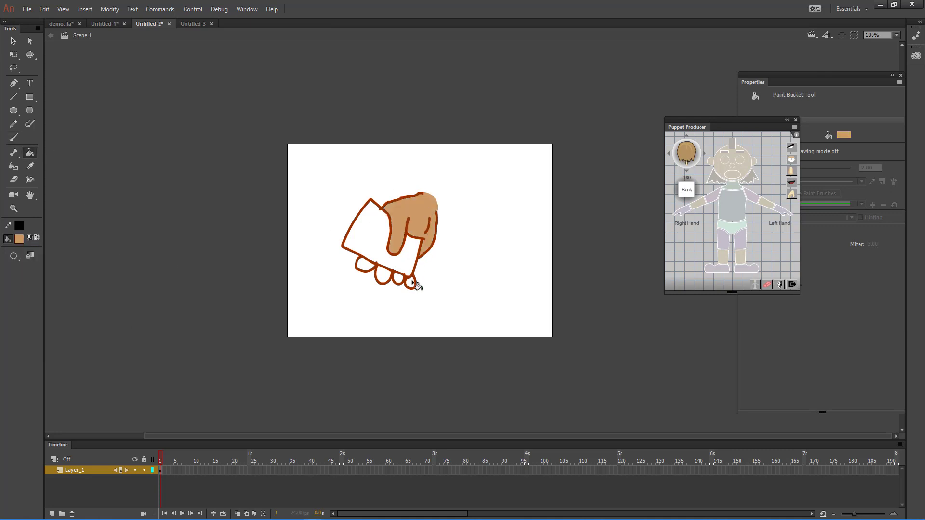
{"action": "left_click", "coordinate": [398, 279]}
{"action": "left_click", "coordinate": [383, 277]}
{"action": "left_click", "coordinate": [365, 265]}
Step: Paint a tan screen outline inside the phone and fill the screen area with gray
{"action": "left_click", "coordinate": [14, 137]}
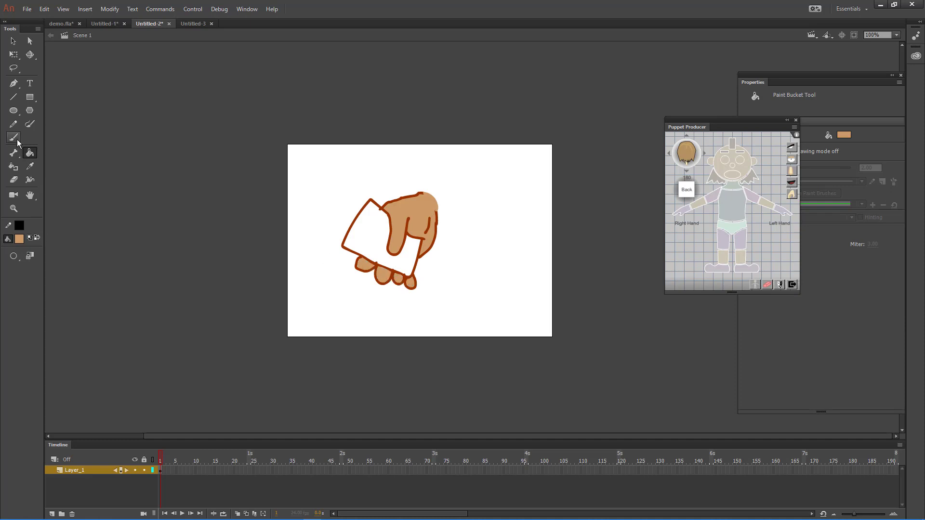
{"action": "mouse_move", "coordinate": [370, 211]}
{"action": "left_mouse_down"}
{"action": "mouse_move", "coordinate": [363, 249]}
{"action": "mouse_move", "coordinate": [406, 266]}
{"action": "mouse_move", "coordinate": [412, 242]}
{"action": "mouse_move", "coordinate": [369, 209]}
{"action": "left_mouse_up"}
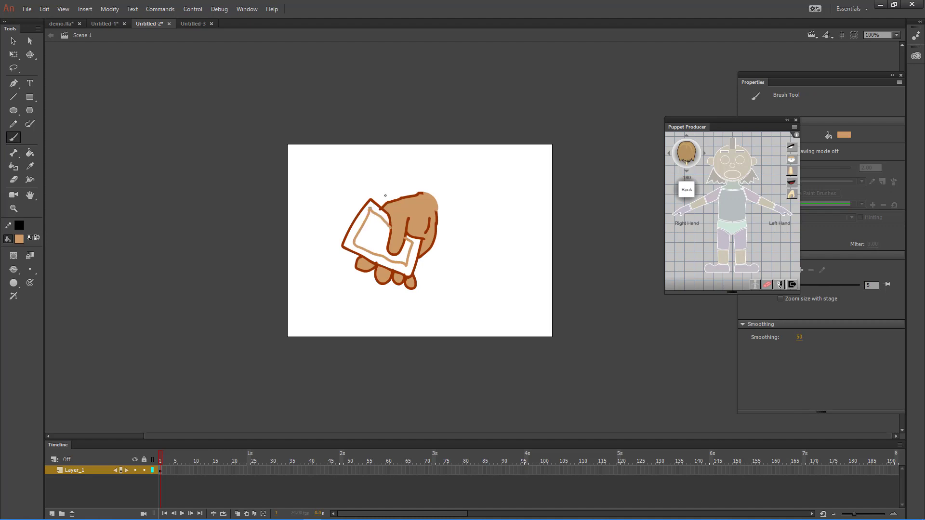
{"action": "left_click", "coordinate": [20, 239]}
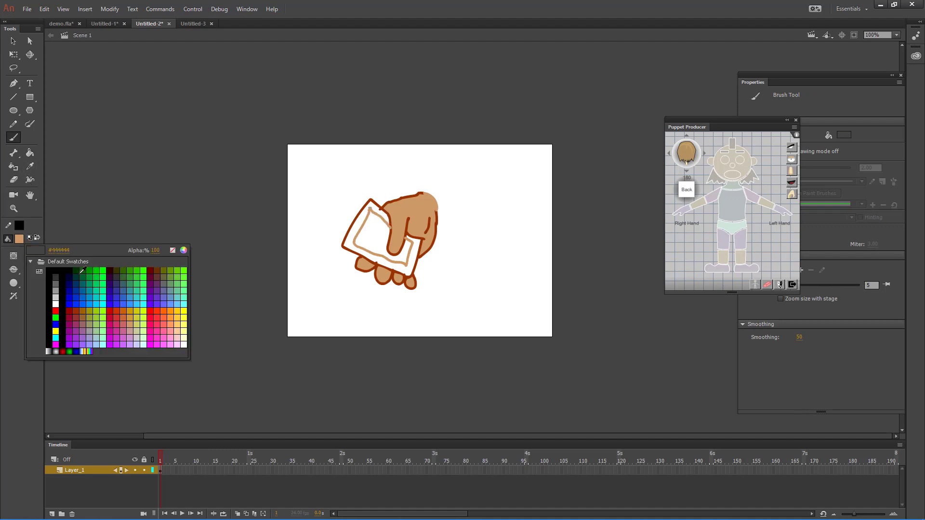
{"action": "left_click", "coordinate": [59, 285]}
{"action": "left_click", "coordinate": [29, 153]}
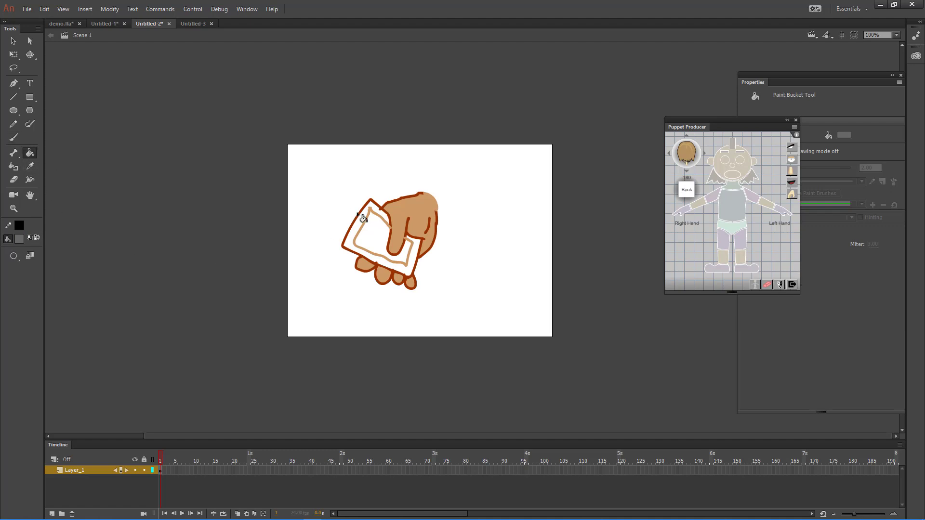
{"action": "left_click", "coordinate": [378, 235]}
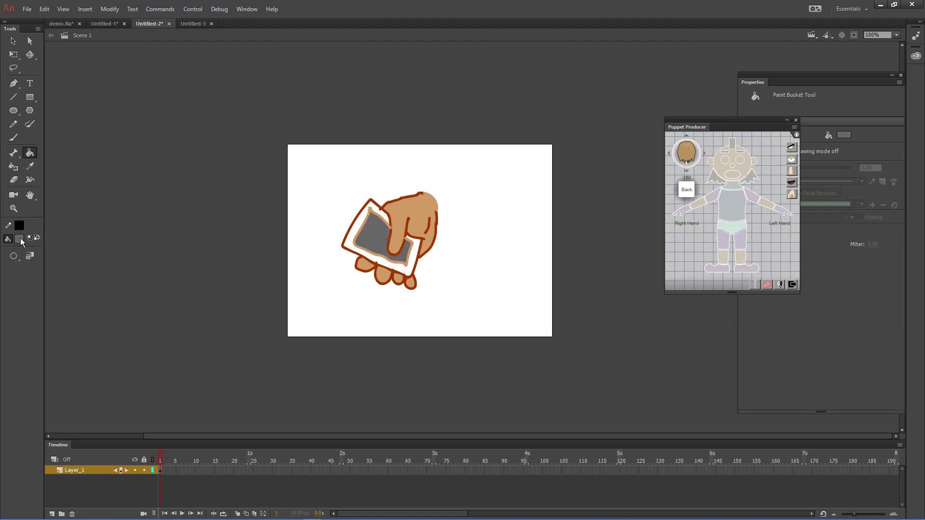
Step: Fill the phone's frame around the screen with black
{"action": "left_click", "coordinate": [19, 239]}
{"action": "left_click", "coordinate": [55, 274]}
{"action": "left_click", "coordinate": [356, 233]}
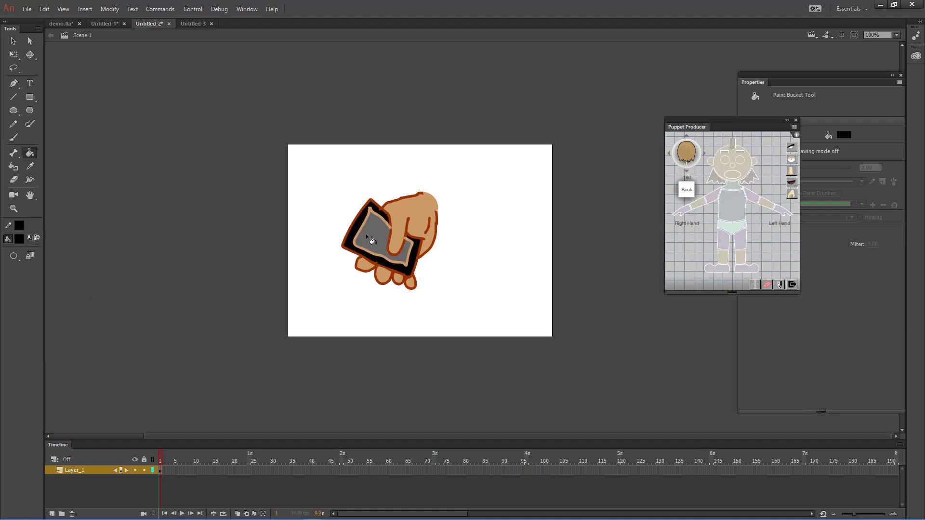
Step: Select the whole hand and phone drawing and convert it to a custom-named graphic symbol
{"action": "left_click", "coordinate": [13, 41]}
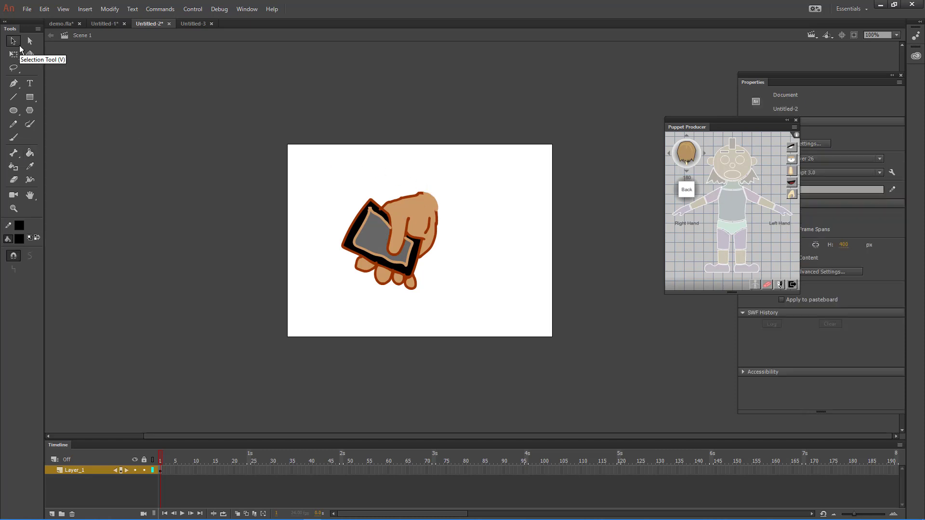
{"action": "left_click_drag", "start_coordinate": [476, 176], "coordinate": [295, 321]}
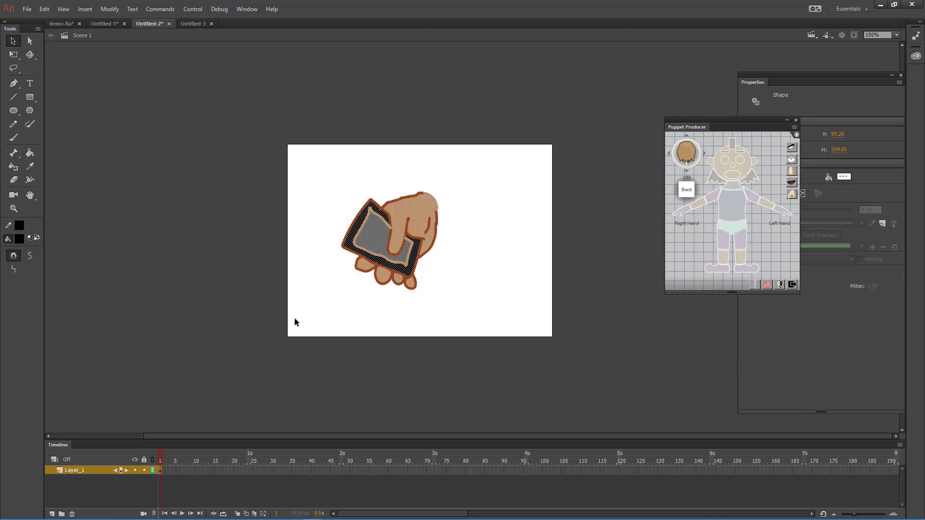
{"action": "left_click", "coordinate": [110, 10]}
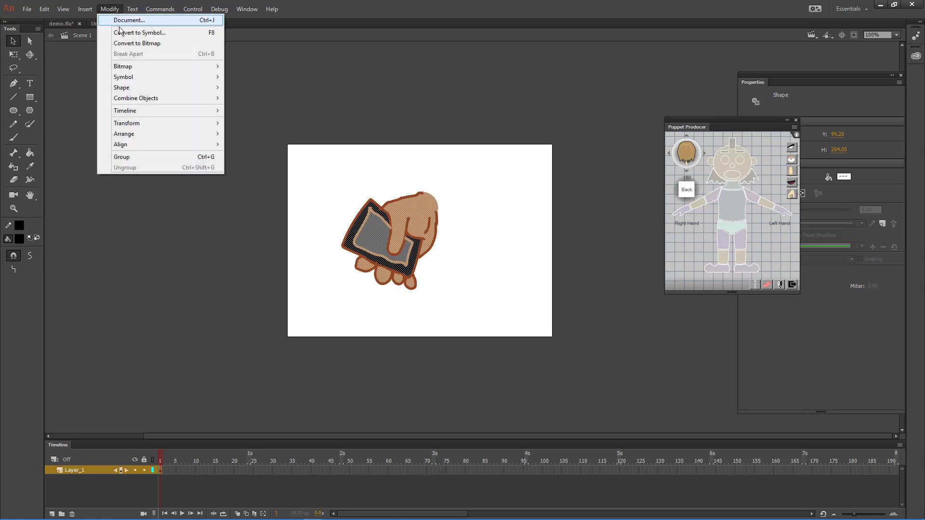
{"action": "left_click", "coordinate": [116, 33]}
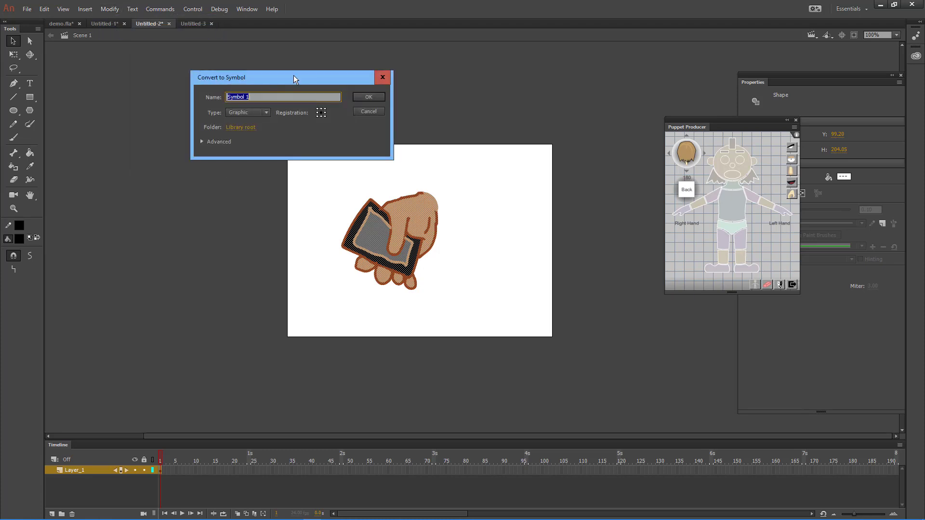
{"action": "left_click_drag", "start_coordinate": [294, 75], "coordinate": [370, 74]}
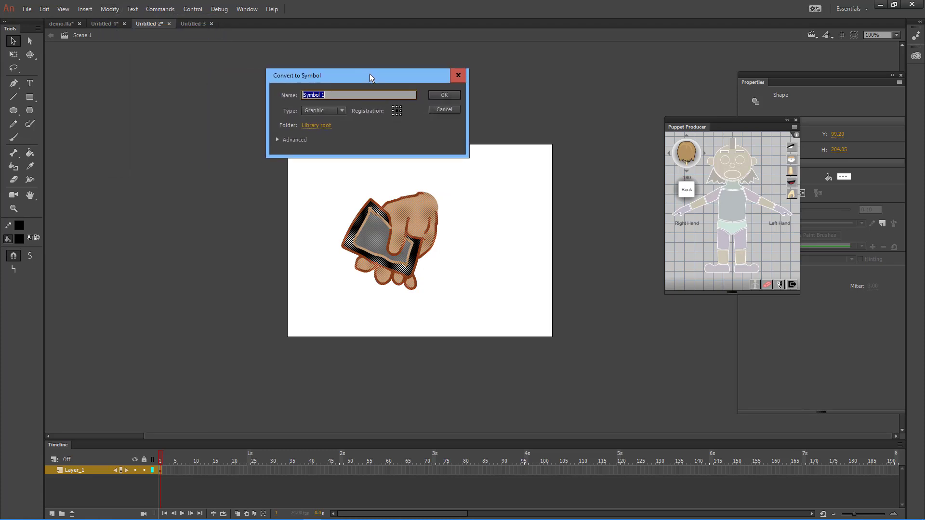
{"action": "type", "text": "phonegram"}
{"action": "key", "text": "BackSpace"}
{"action": "type", "text": "g"}
{"action": "left_click", "coordinate": [458, 96]}
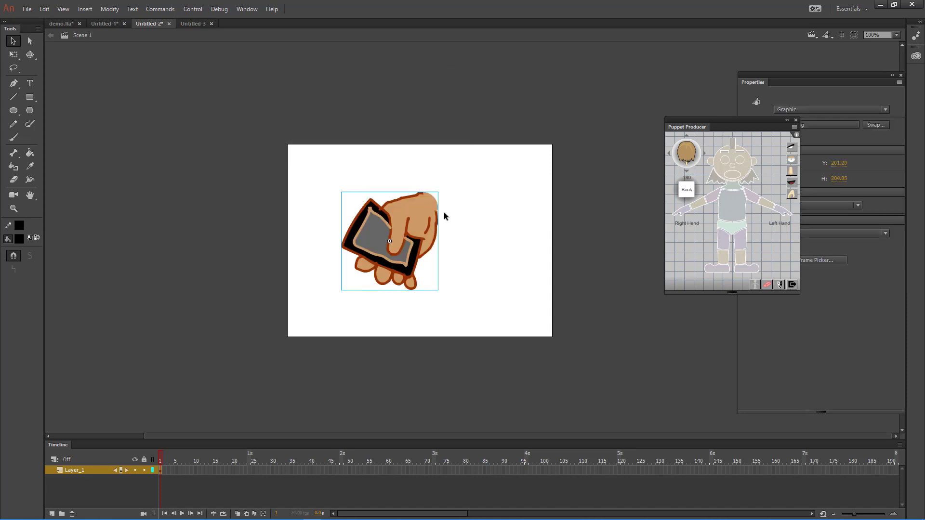
Step: Shift the symbol slightly to the right and start the Puppet Producer SWF export with Selected Frame(s), without horizontal flip
{"action": "left_click_drag", "start_coordinate": [416, 225], "coordinate": [435, 223]}
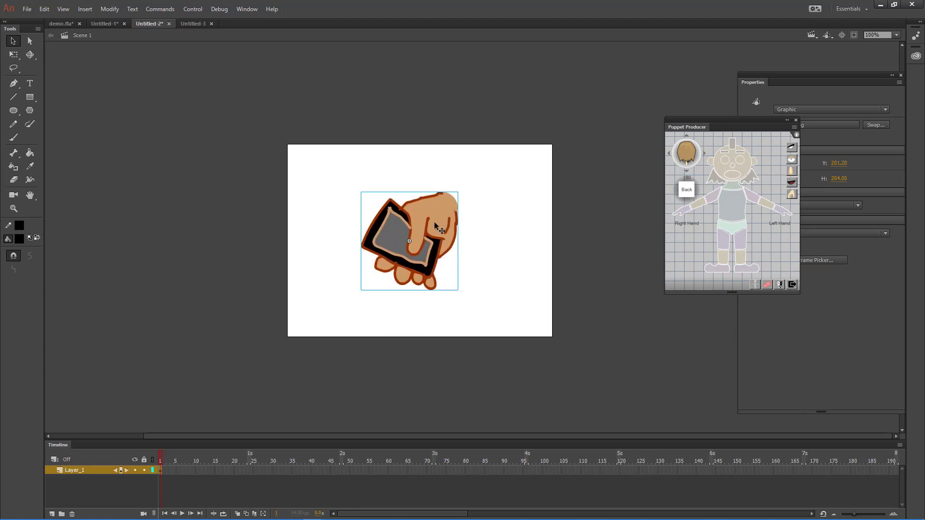
{"action": "left_click", "coordinate": [793, 285]}
{"action": "left_click_drag", "start_coordinate": [499, 222], "coordinate": [554, 97]}
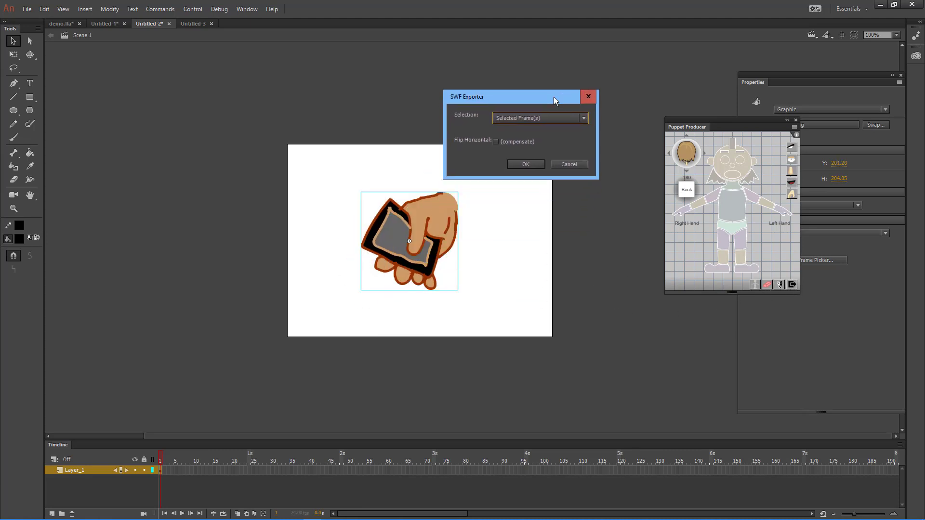
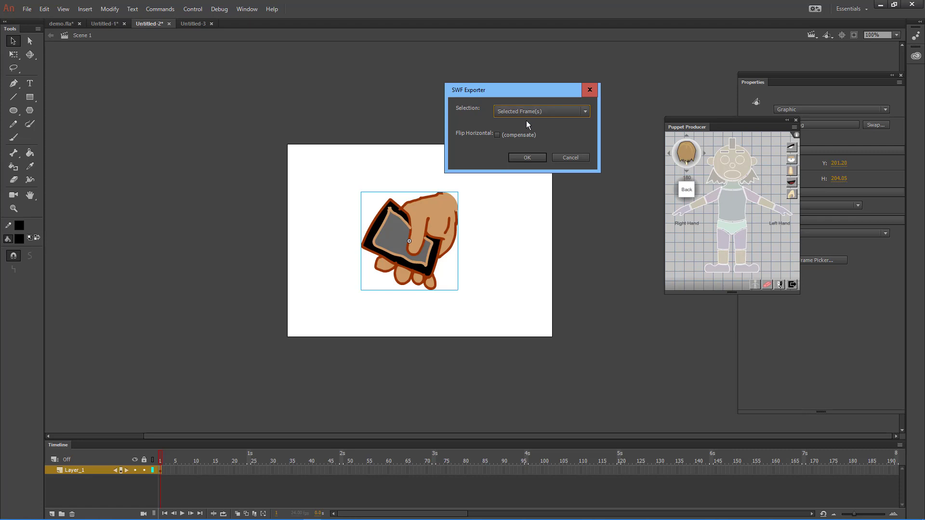
{"action": "left_click", "coordinate": [528, 158]}
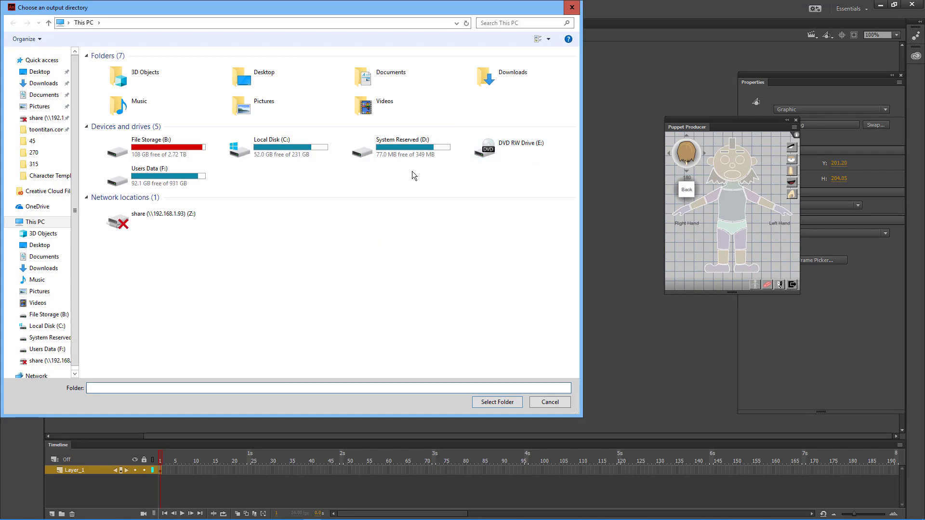
Step: Create a folder named SPRITES on the Desktop and export the SWF into it
{"action": "left_click", "coordinate": [41, 73]}
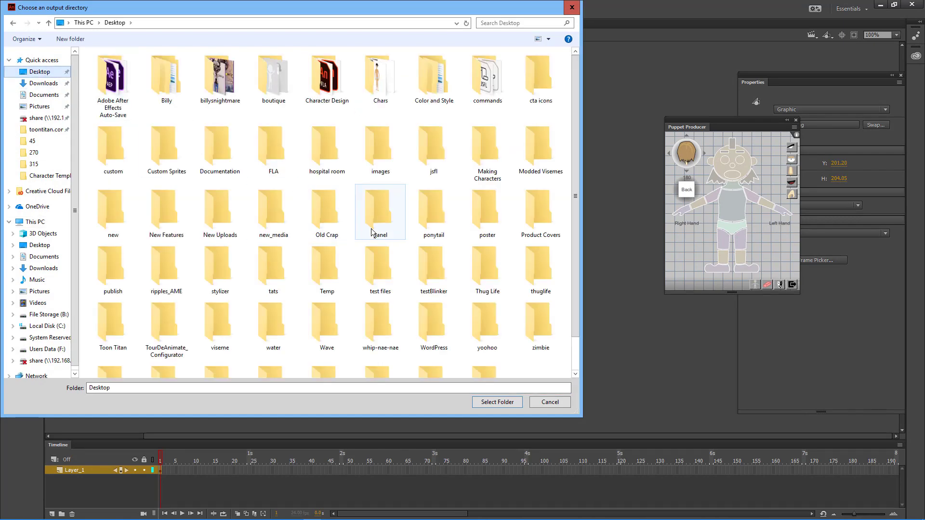
{"action": "left_click_drag", "start_coordinate": [577, 196], "coordinate": [574, 269]}
{"action": "right_click", "coordinate": [540, 330]}
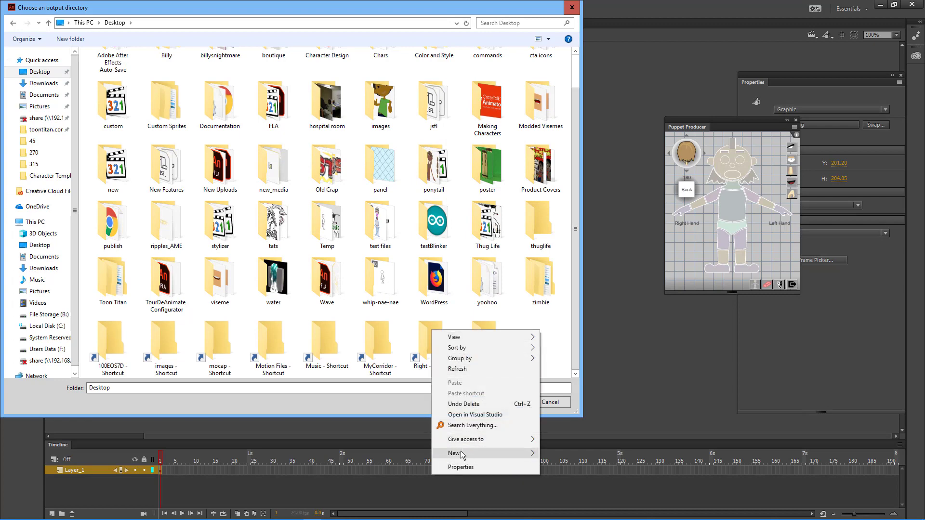
{"action": "mouse_move", "coordinate": [482, 453]}
{"action": "left_click", "coordinate": [559, 365]}
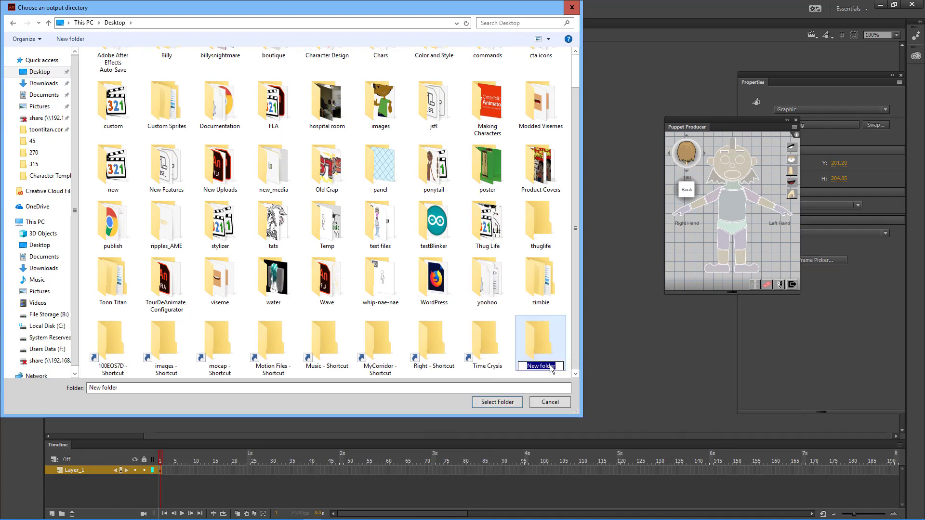
{"action": "type", "text": "SPRI"}
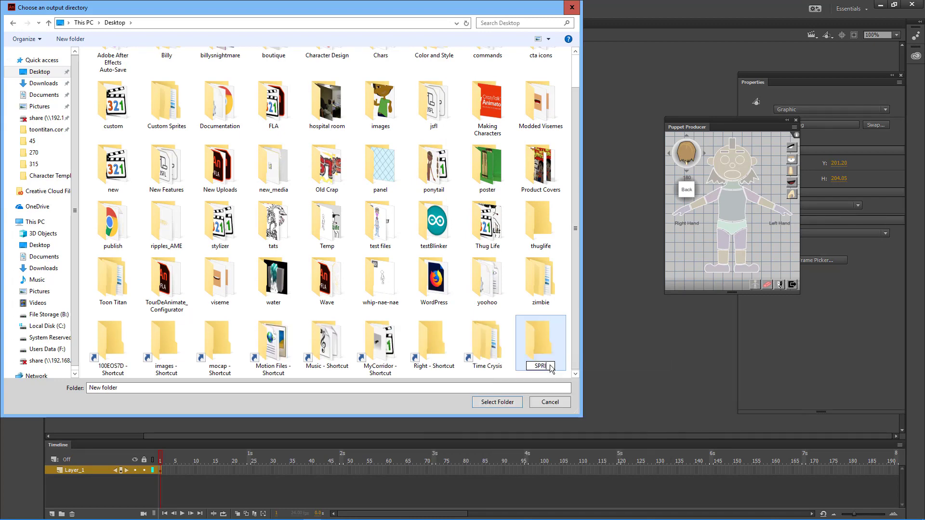
{"action": "type", "text": "TES"}
{"action": "key", "text": "Return"}
{"action": "double_click", "coordinate": [551, 365]}
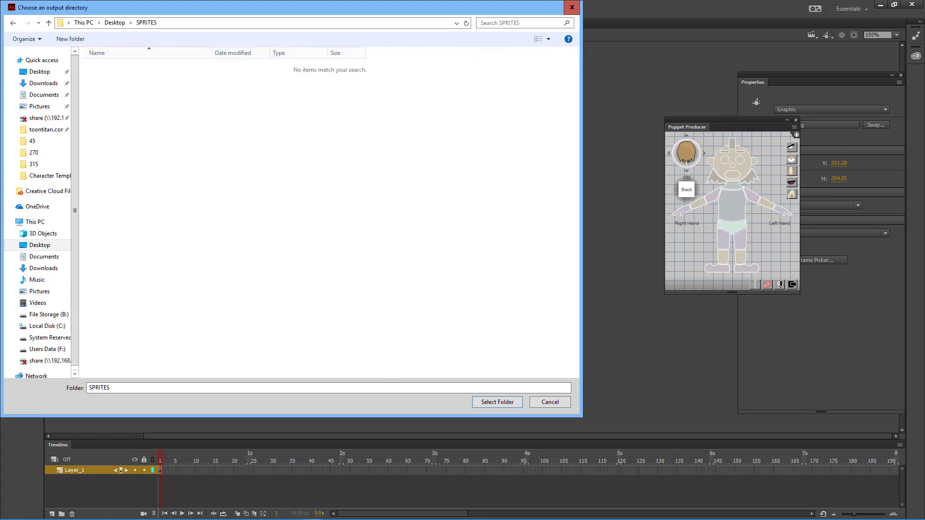
{"action": "left_click", "coordinate": [479, 405]}
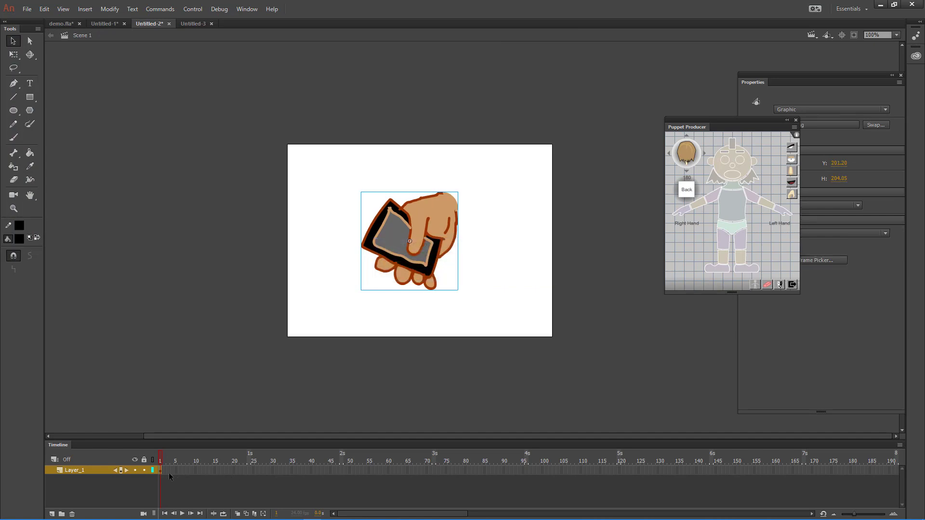
Step: Minimize Animate and open the SPRITES folder on the desktop to check the exported file
{"action": "left_click", "coordinate": [881, 5]}
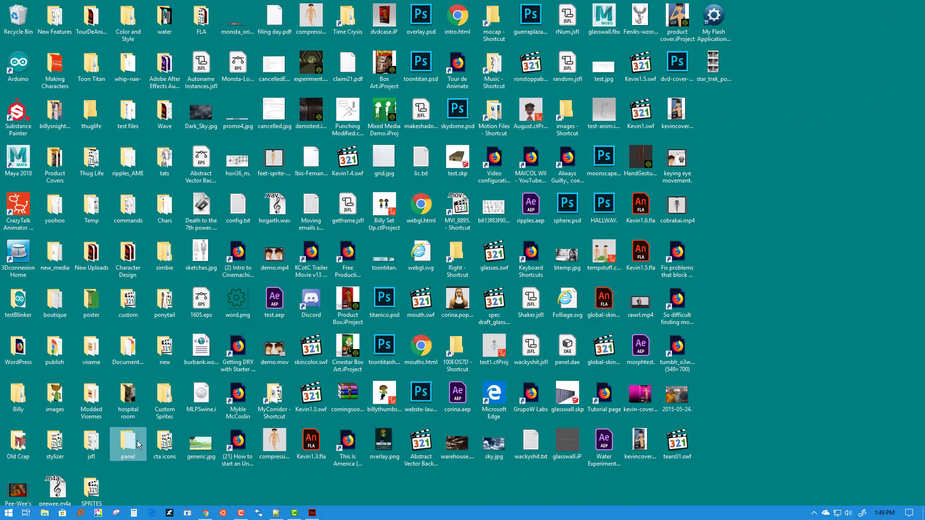
{"action": "double_click", "coordinate": [92, 489]}
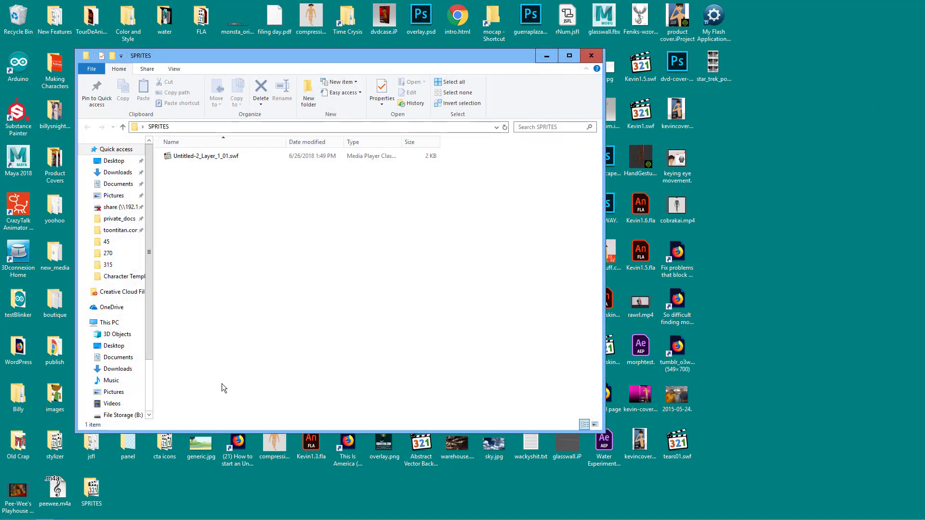
Step: Move the SPRITES window higher on the desktop and launch CrazyTalk Animator v3.3 Pipeline
{"action": "left_click", "coordinate": [180, 159]}
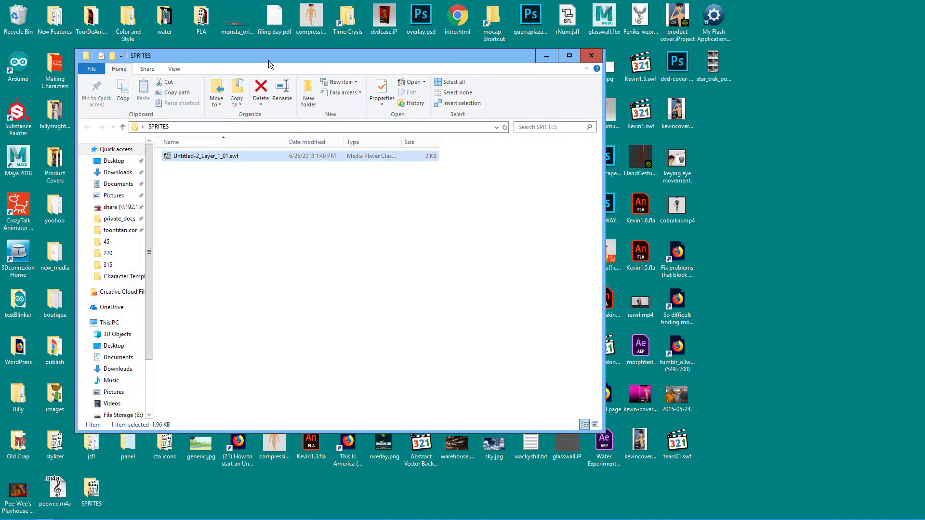
{"action": "left_click_drag", "start_coordinate": [270, 52], "coordinate": [349, 4]}
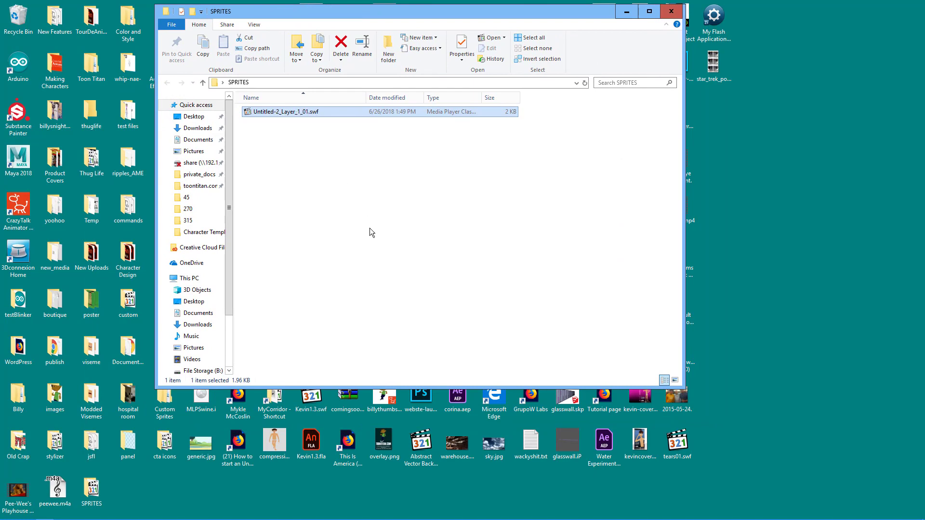
{"action": "mouse_move", "coordinate": [281, 516]}
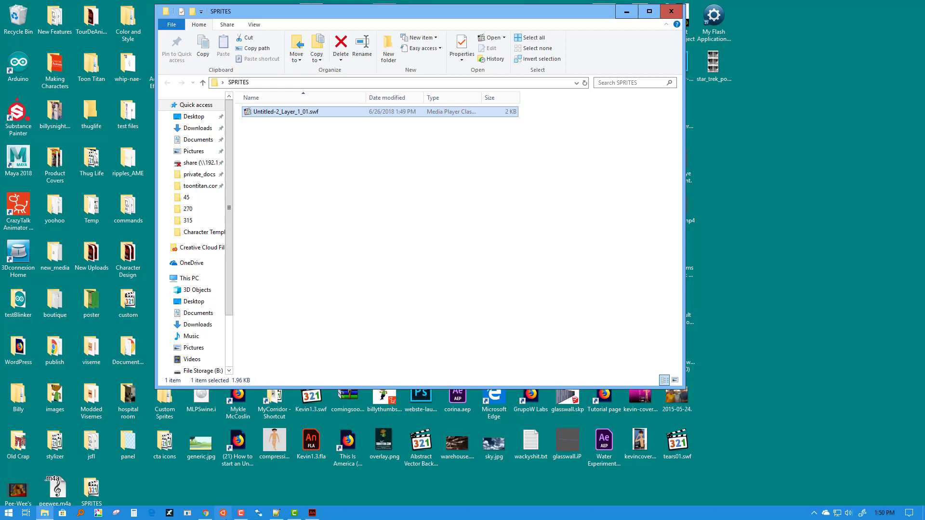
{"action": "left_click", "coordinate": [9, 514]}
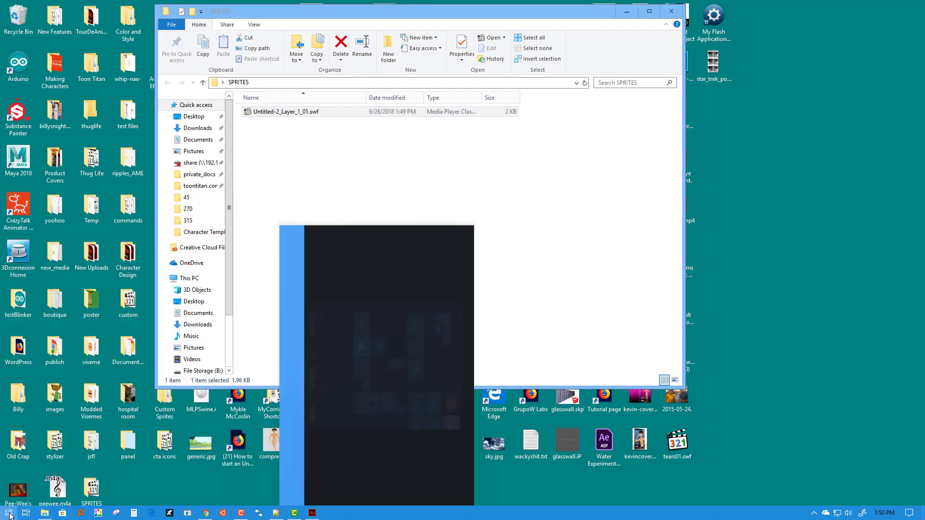
{"action": "type", "text": "craz"}
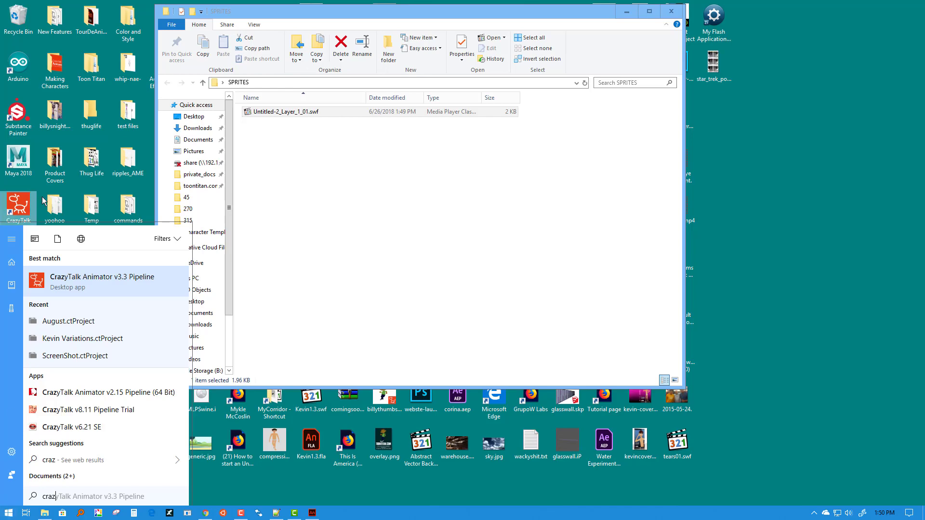
{"action": "key", "text": "Return"}
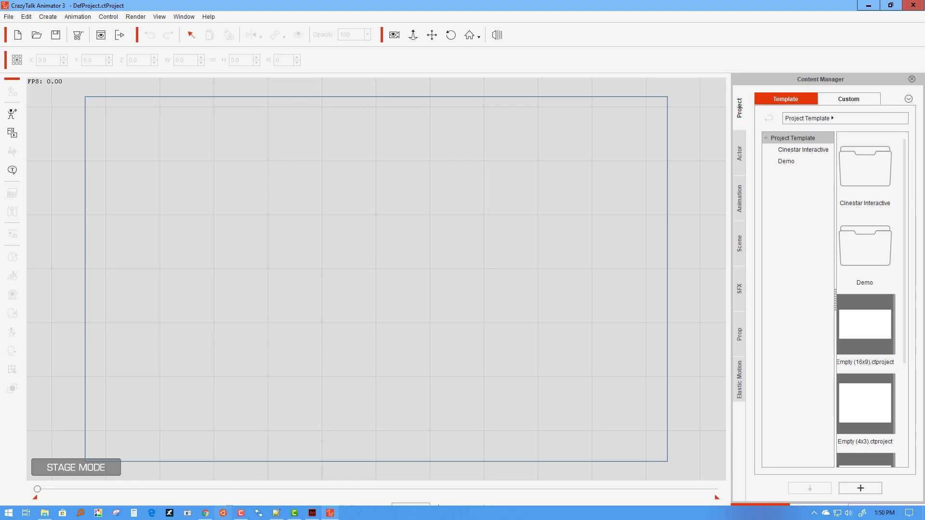
Step: Arrange the CrazyTalk Animator and SPRITES windows side by side and rename the exported SWF to phonegrab
{"action": "left_click", "coordinate": [891, 5]}
{"action": "left_click_drag", "start_coordinate": [556, 10], "coordinate": [890, 47]}
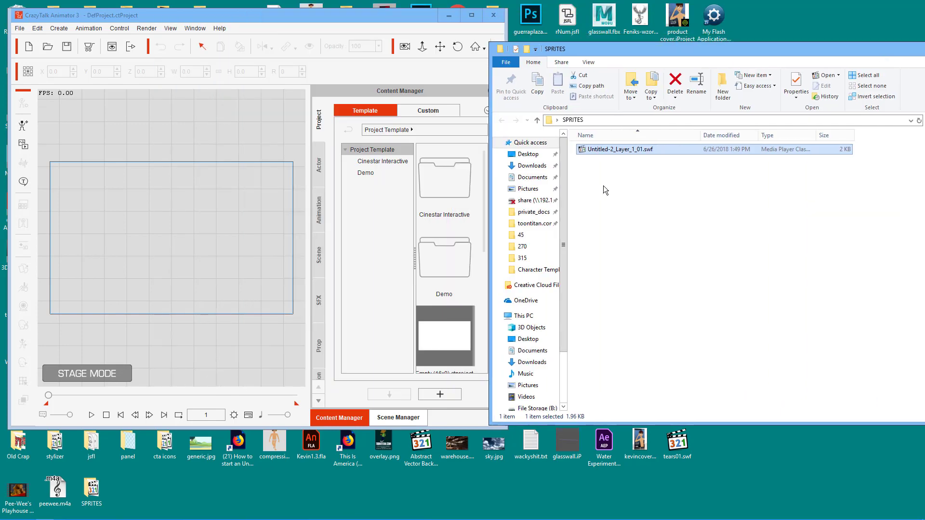
{"action": "left_click", "coordinate": [620, 150]}
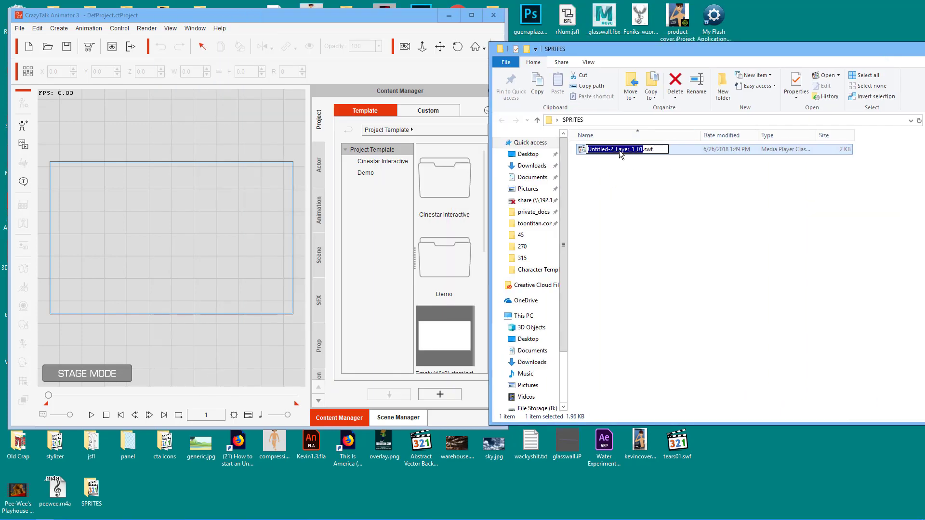
{"action": "type", "text": "phon"}
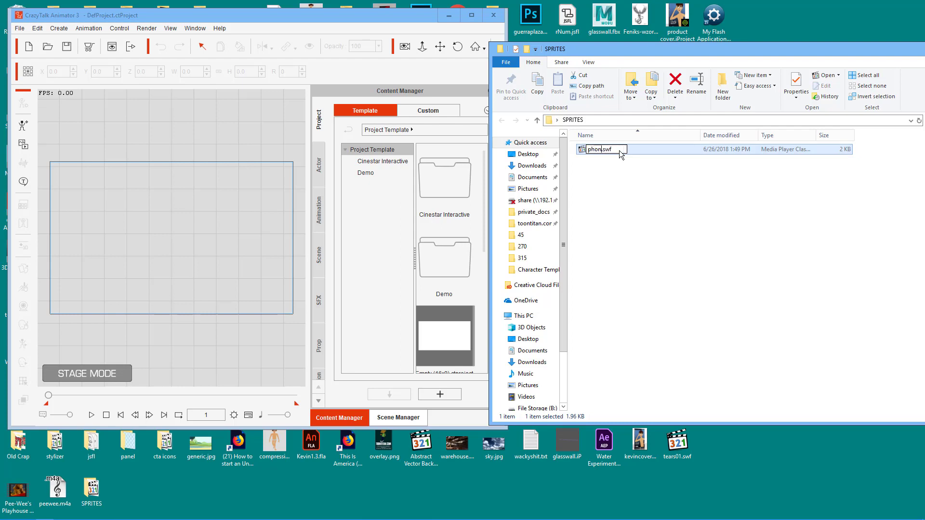
{"action": "type", "text": "egrab"}
{"action": "key", "text": "Return"}
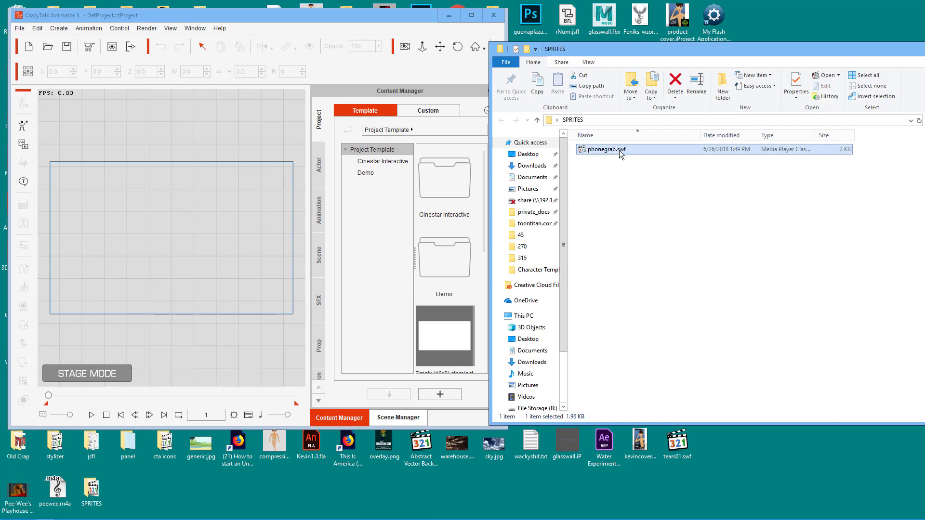
Step: Import phonegrab.swf from the SPRITES folder onto the stage and move it toward the stage's upper-left corner
{"action": "left_click_drag", "start_coordinate": [582, 152], "coordinate": [177, 252]}
{"action": "left_click", "coordinate": [245, 261]}
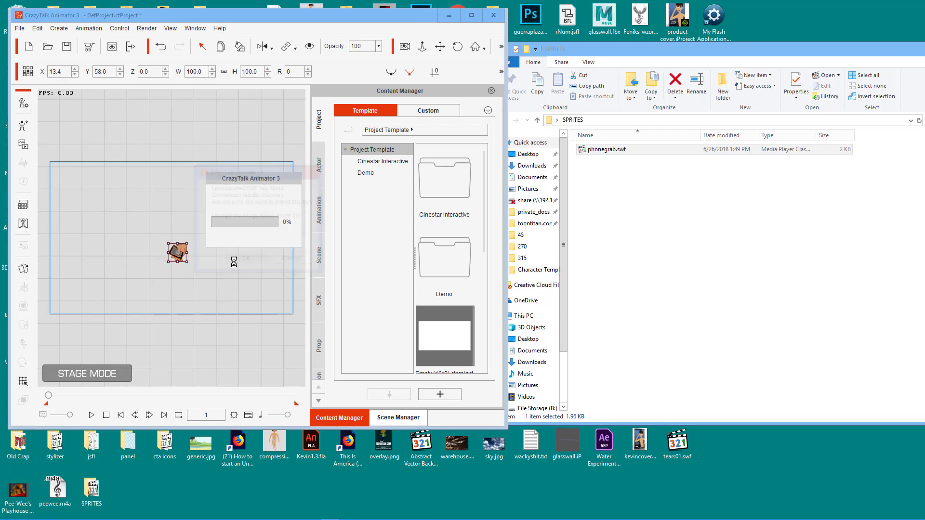
{"action": "left_click_drag", "start_coordinate": [339, 16], "coordinate": [463, 19]}
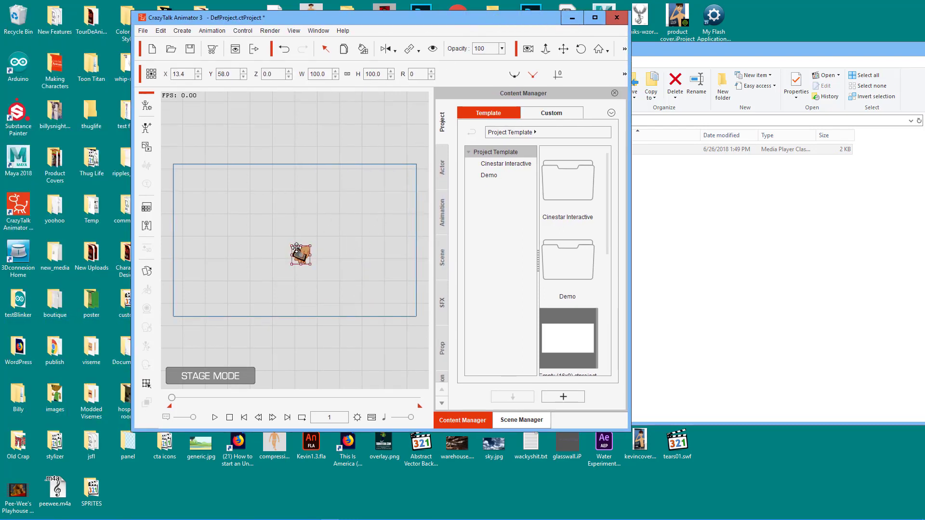
{"action": "left_click_drag", "start_coordinate": [307, 251], "coordinate": [219, 206]}
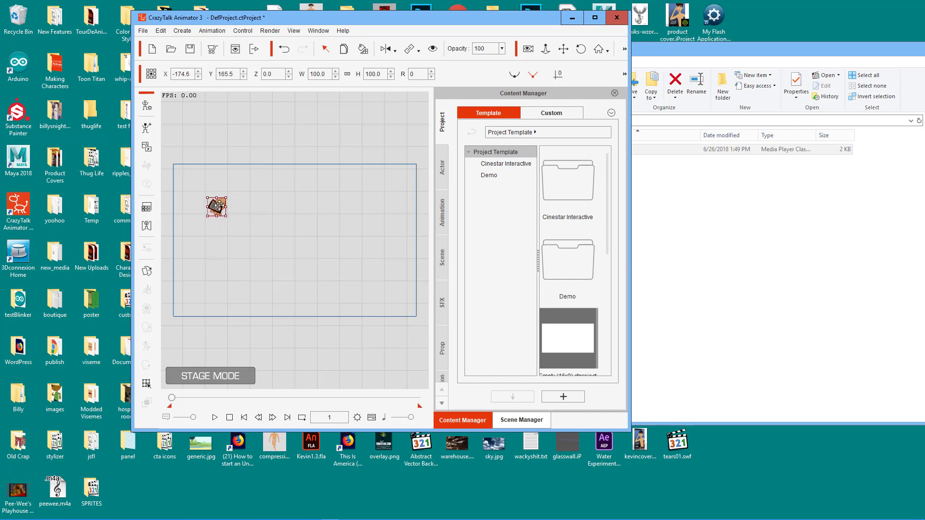
Step: Maximize CrazyTalk Animator and move the phone hand to about X -108.6, Y 143.2
{"action": "double_click", "coordinate": [438, 17]}
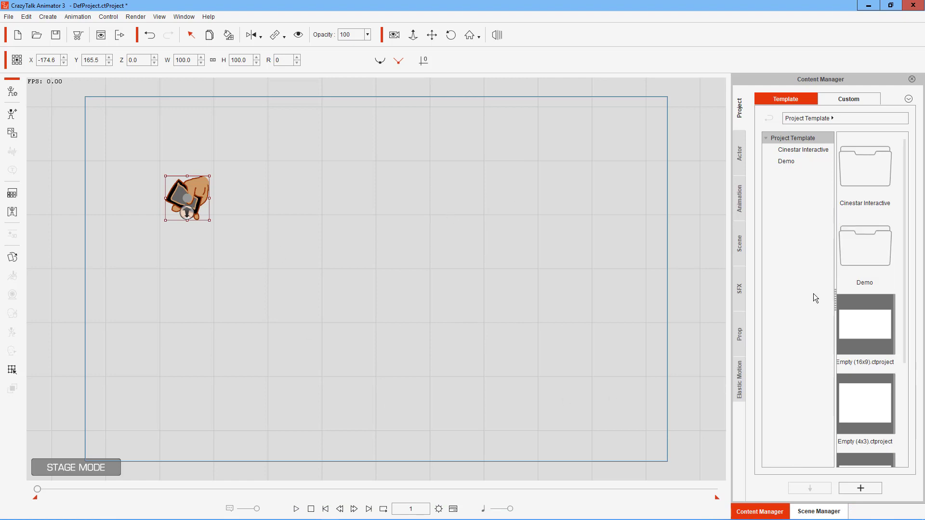
{"action": "left_click", "coordinate": [343, 184]}
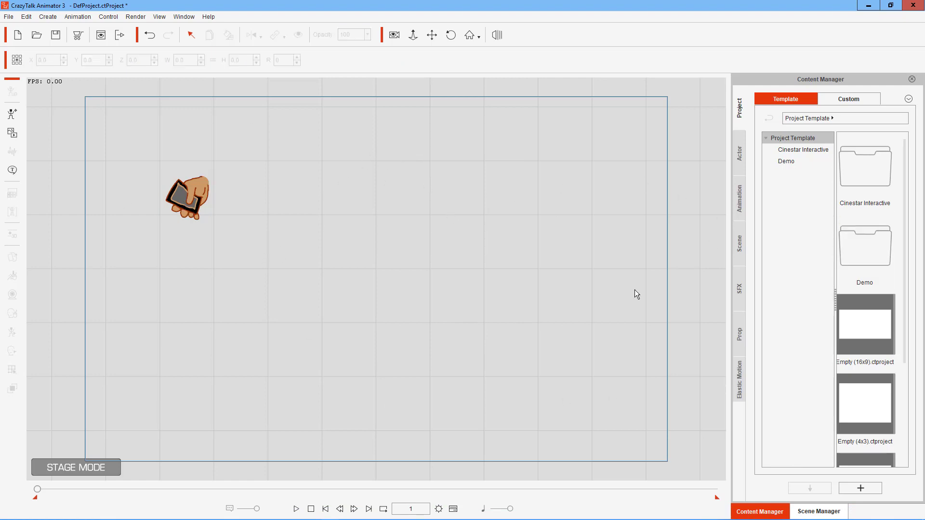
{"action": "left_click", "coordinate": [201, 195]}
{"action": "left_click_drag", "start_coordinate": [193, 195], "coordinate": [258, 224]}
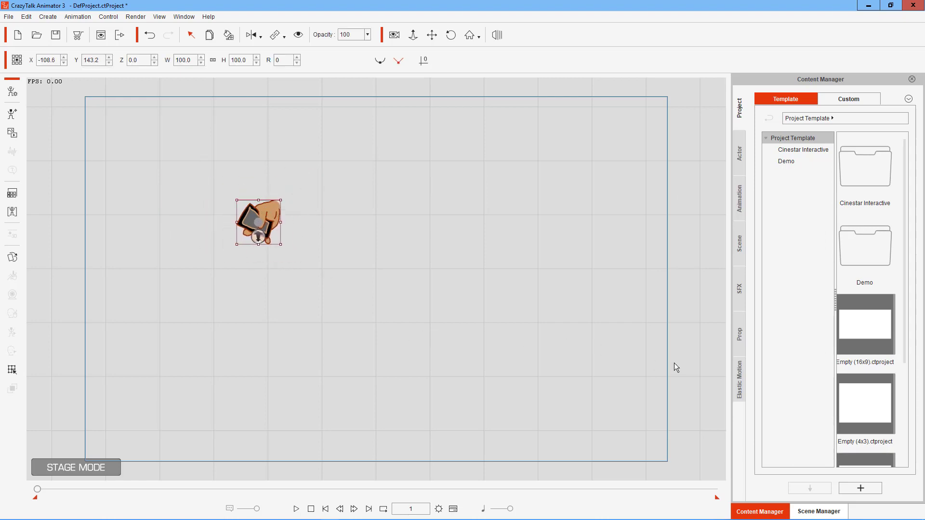
Step: Add the G2_Dummy character from the G2 actor templates to mid-stage and scale it up to about 174.9
{"action": "left_click", "coordinate": [740, 153]}
{"action": "left_click", "coordinate": [791, 149]}
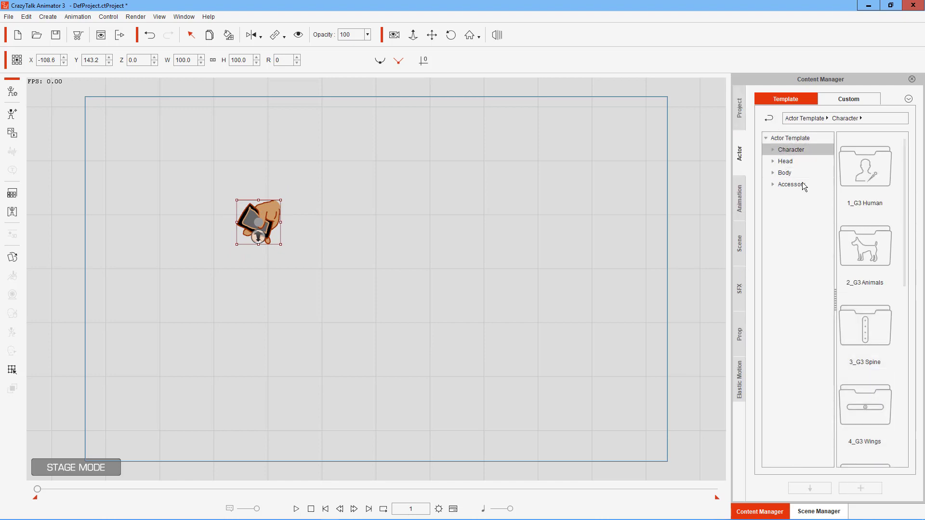
{"action": "left_click", "coordinate": [774, 151]}
{"action": "left_click", "coordinate": [792, 231]}
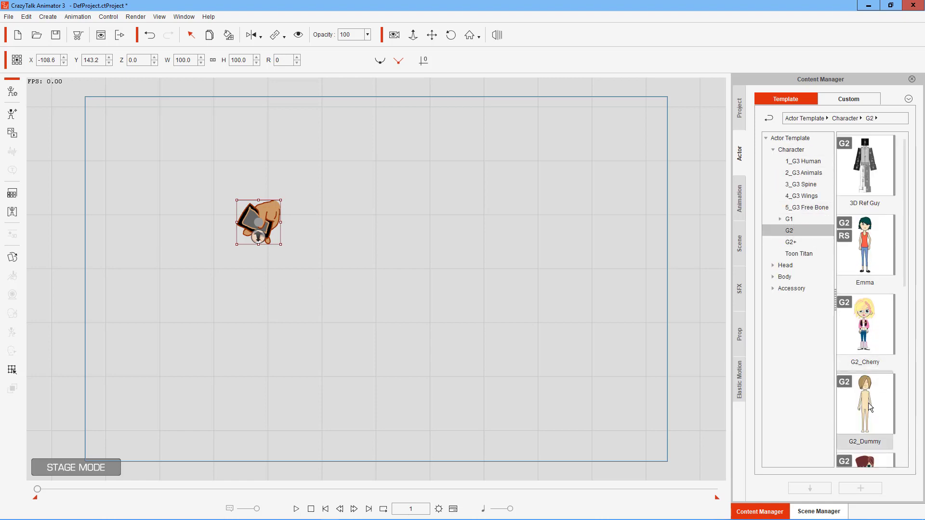
{"action": "left_click_drag", "start_coordinate": [868, 403], "coordinate": [374, 283]}
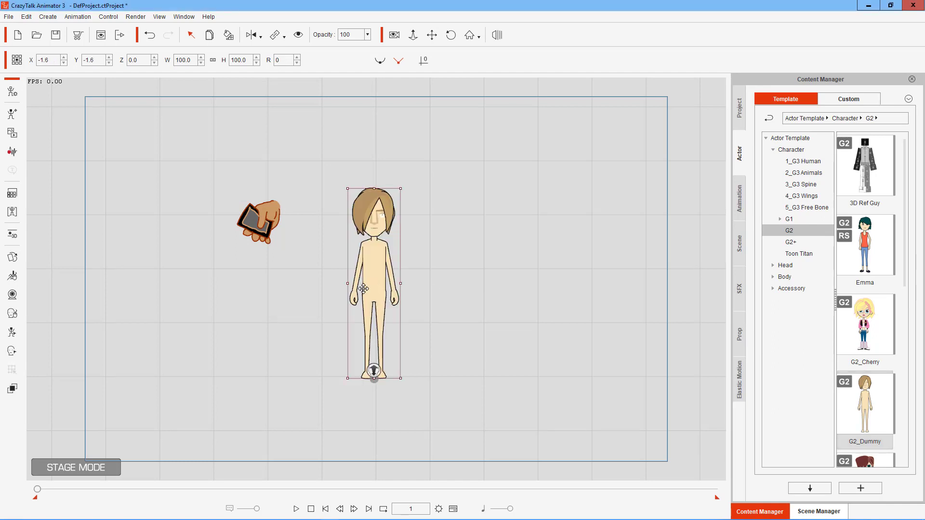
{"action": "left_click_drag", "start_coordinate": [403, 189], "coordinate": [368, 222]}
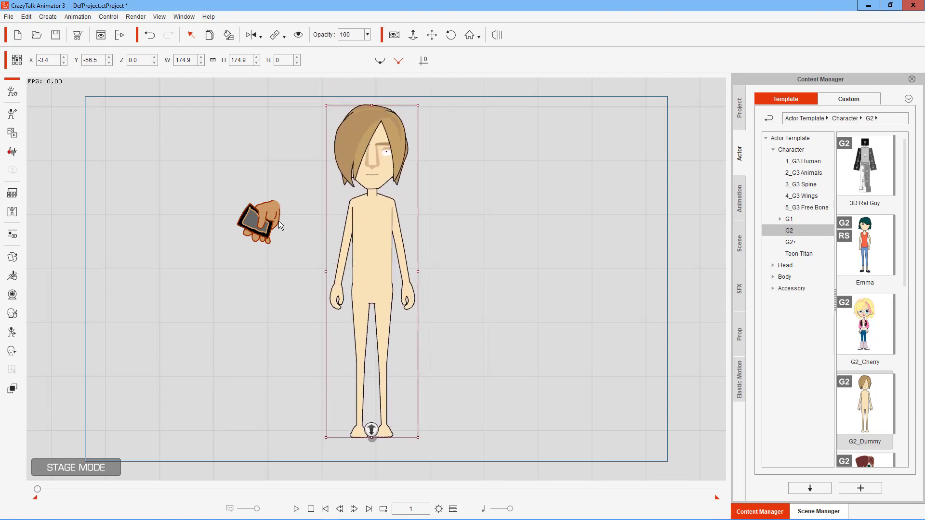
Step: Move the phone hand over the dummy's right hand and scale it down to about 79.9
{"action": "left_click", "coordinate": [267, 213]}
{"action": "left_click_drag", "start_coordinate": [268, 213], "coordinate": [313, 281]}
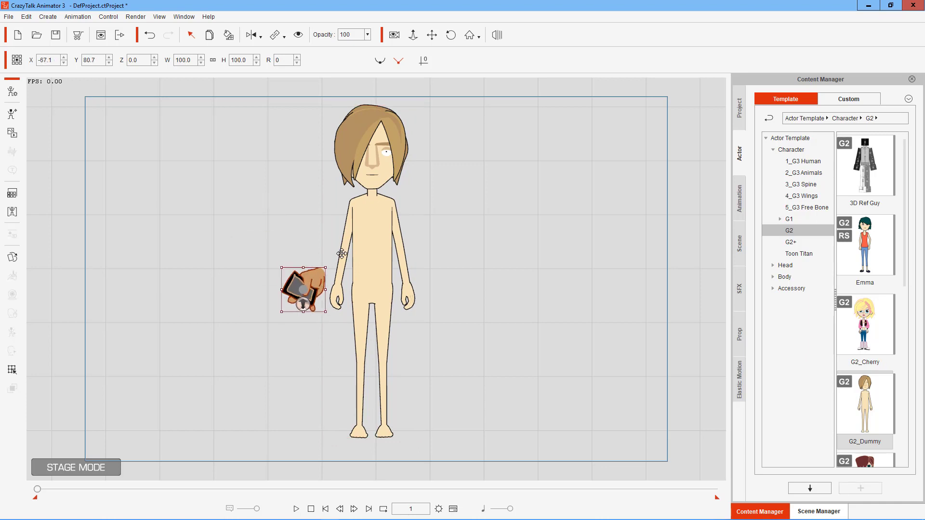
{"action": "left_click_drag", "start_coordinate": [342, 254], "coordinate": [331, 292]}
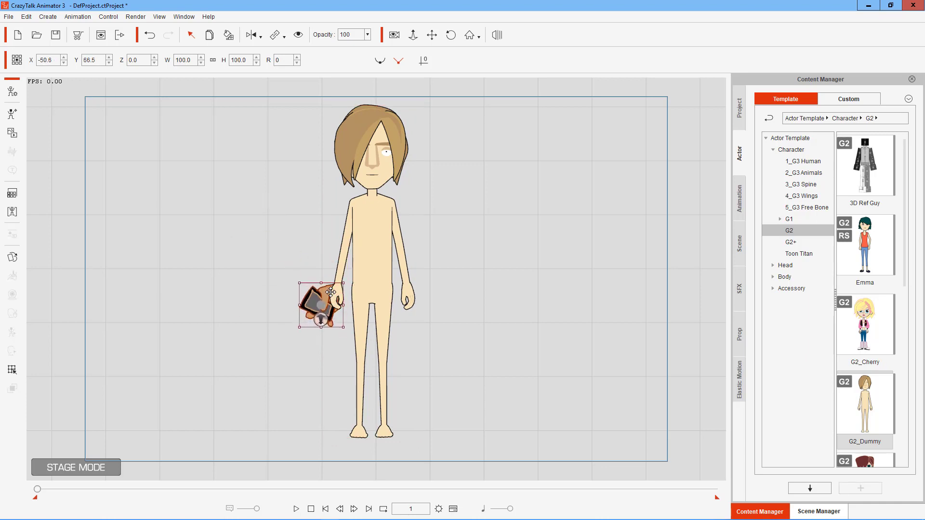
{"action": "left_click_drag", "start_coordinate": [299, 327], "coordinate": [319, 295]}
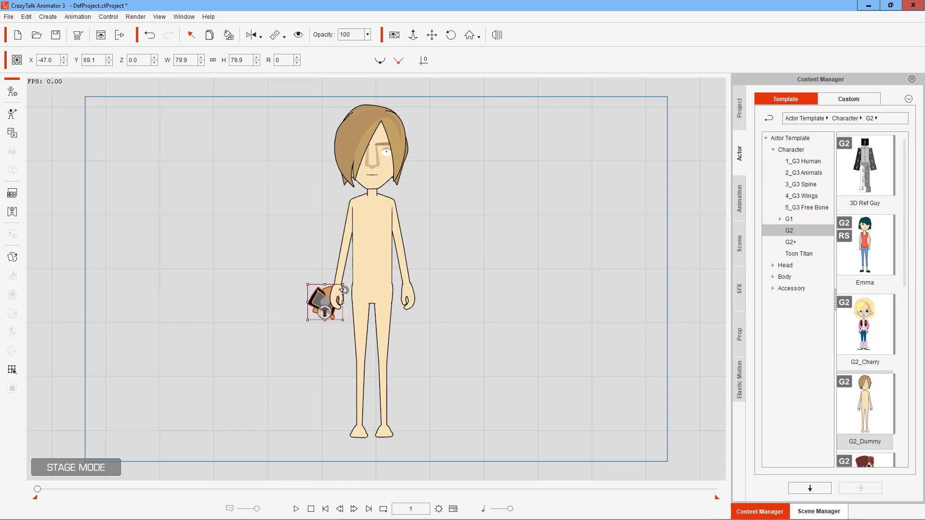
Step: Link the phone hand to the dummy's right hand and shift it aside, clear of the original hand
{"action": "left_click", "coordinate": [276, 35]}
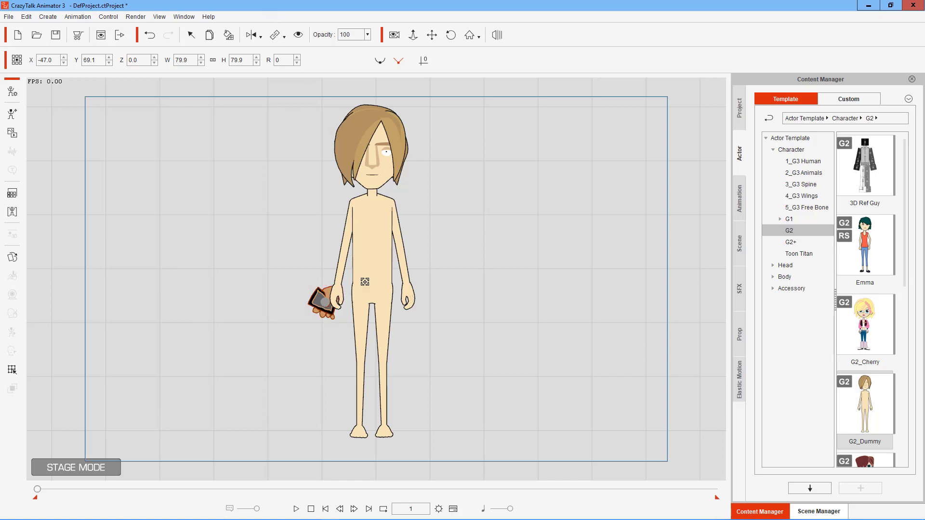
{"action": "left_click", "coordinate": [339, 296]}
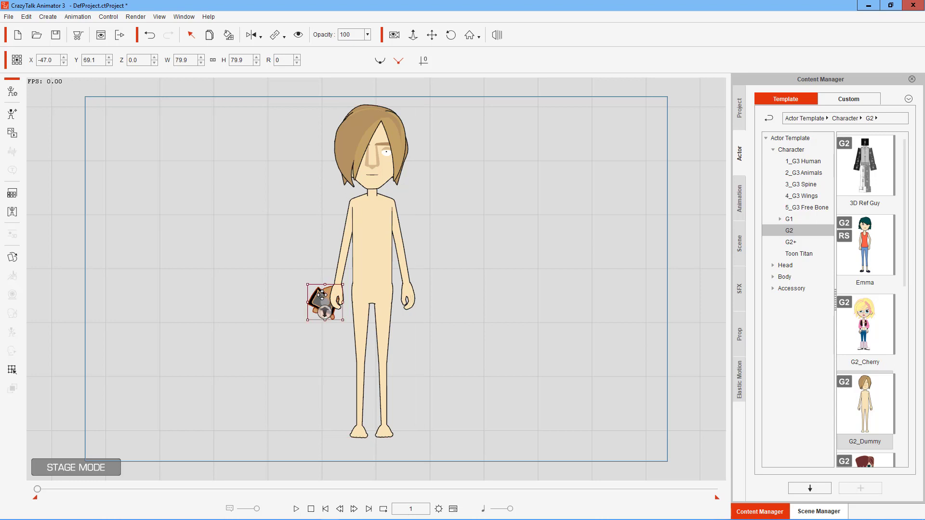
{"action": "left_click_drag", "start_coordinate": [320, 295], "coordinate": [304, 295]}
Step: Set the dummy's right hand sprite to Empty and move the phone hand onto the bare wrist
{"action": "left_click", "coordinate": [340, 299]}
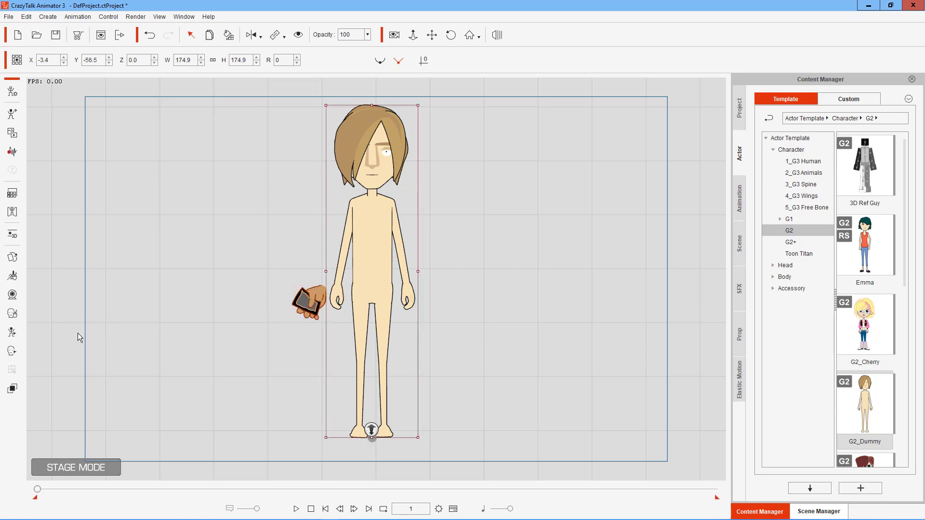
{"action": "left_click", "coordinate": [12, 256]}
{"action": "left_click", "coordinate": [482, 388]}
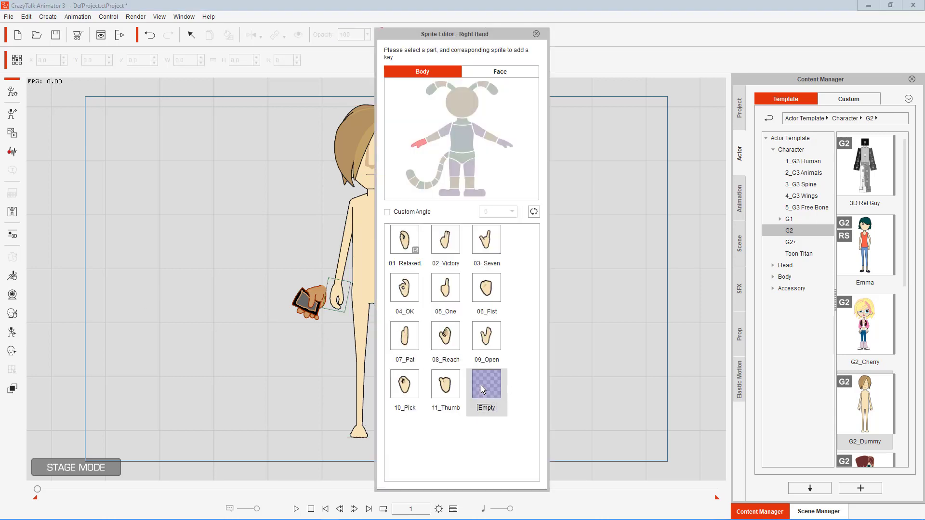
{"action": "left_click", "coordinate": [536, 34]}
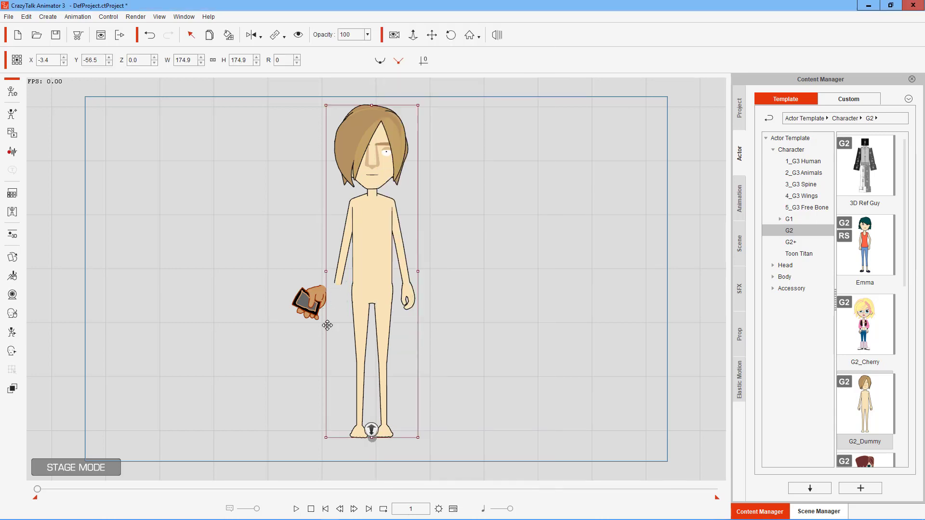
{"action": "left_click_drag", "start_coordinate": [315, 293], "coordinate": [330, 291]}
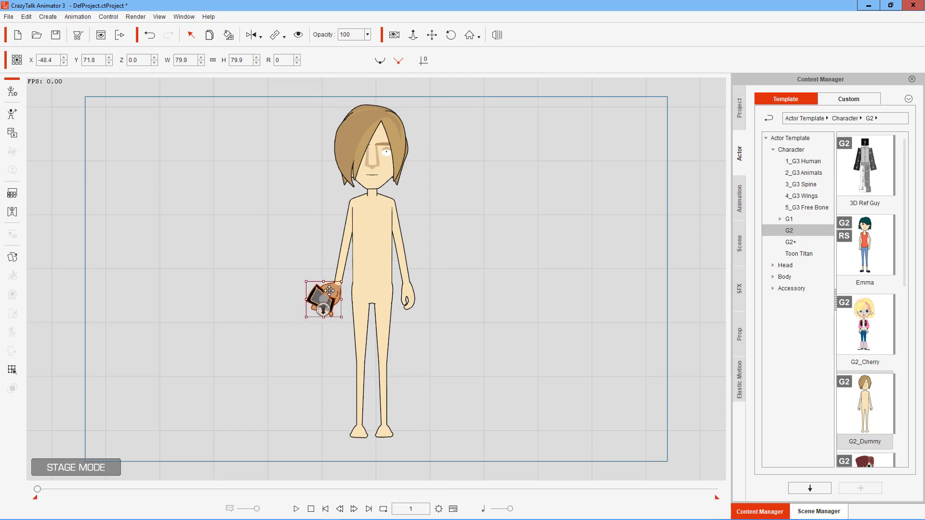
Step: Rotate the dummy's right forearm outward in the 3D Motion Key Editor so the arm holds out the phone
{"action": "left_click", "coordinate": [341, 261]}
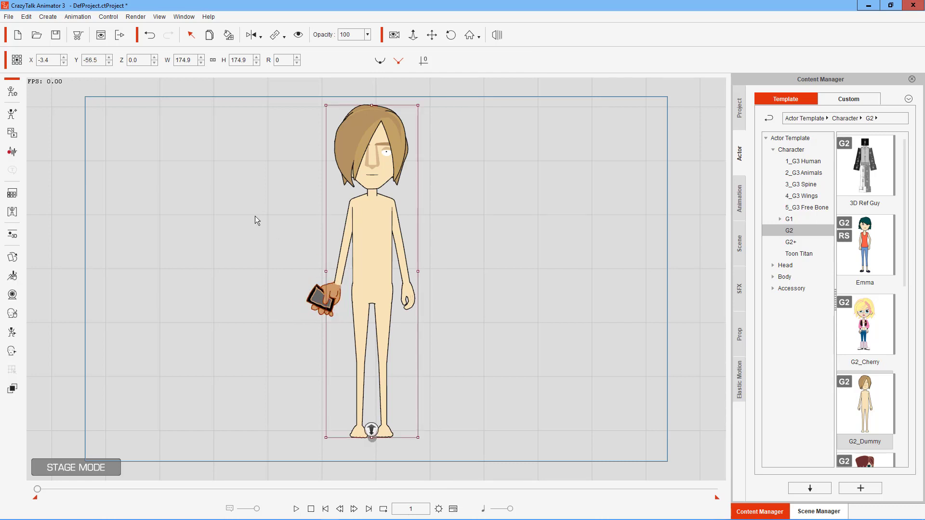
{"action": "left_click", "coordinate": [12, 235]}
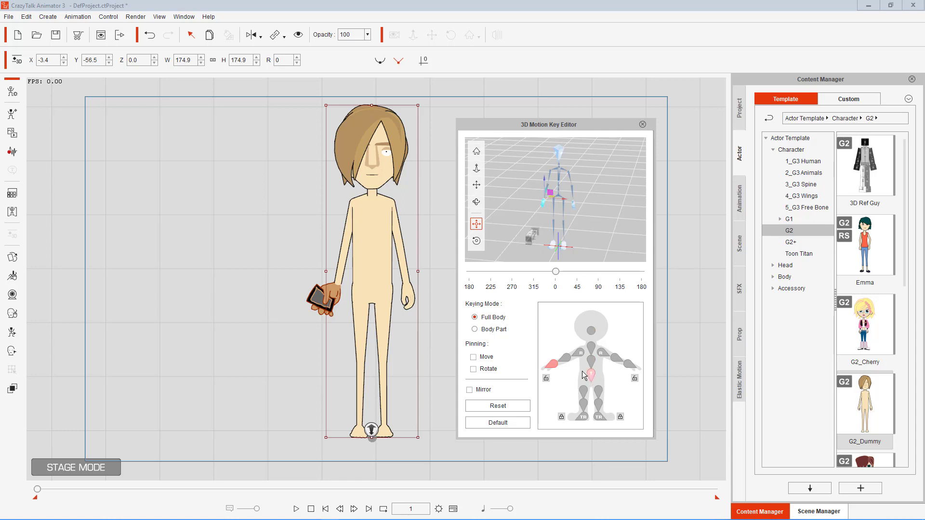
{"action": "left_click", "coordinate": [565, 358]}
{"action": "left_click", "coordinate": [476, 241]}
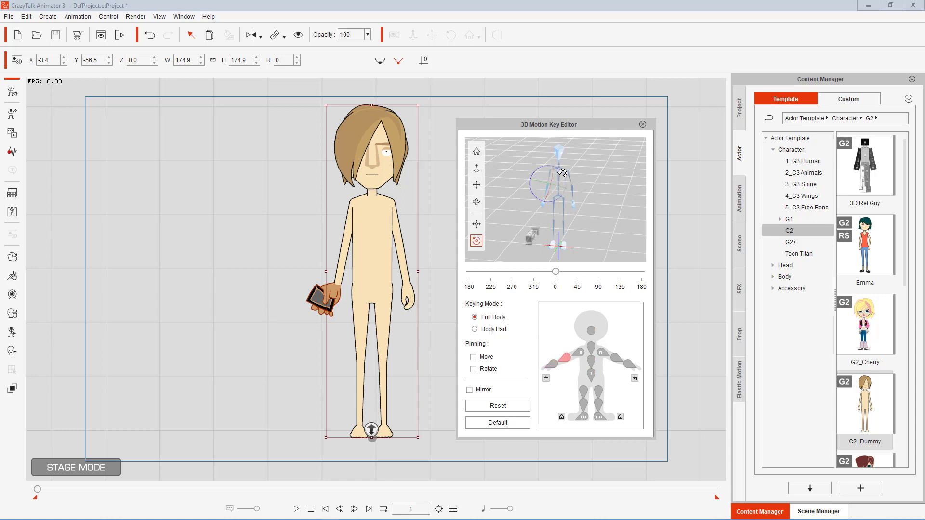
{"action": "left_click_drag", "start_coordinate": [562, 174], "coordinate": [544, 226]}
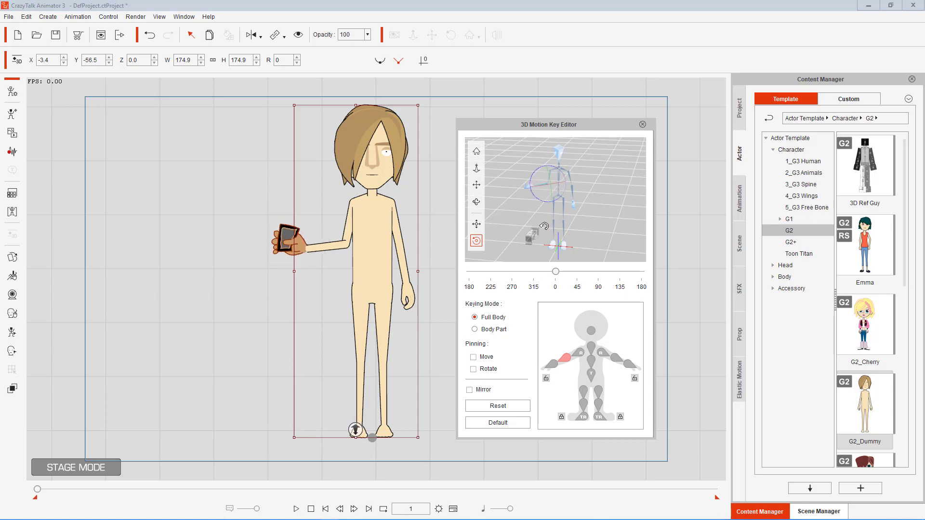
{"action": "left_click_drag", "start_coordinate": [539, 187], "coordinate": [518, 199]}
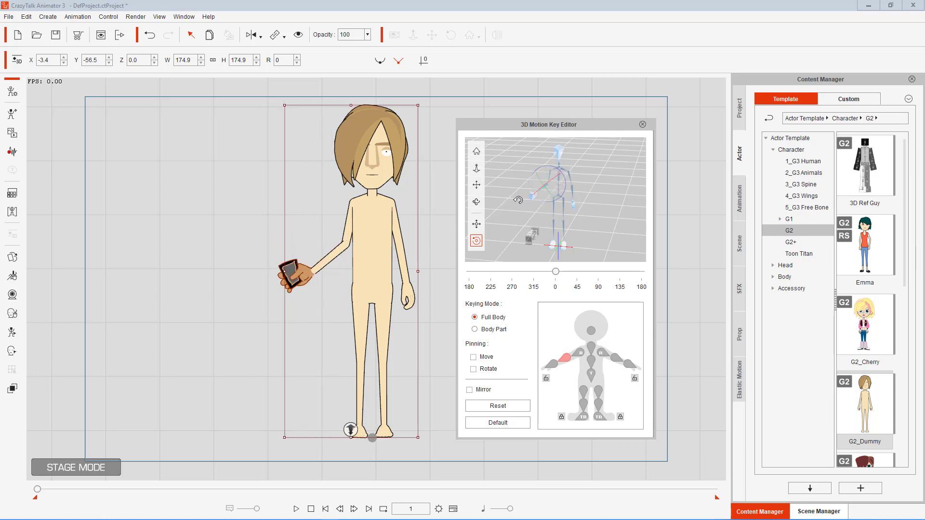
{"action": "left_click", "coordinate": [642, 125]}
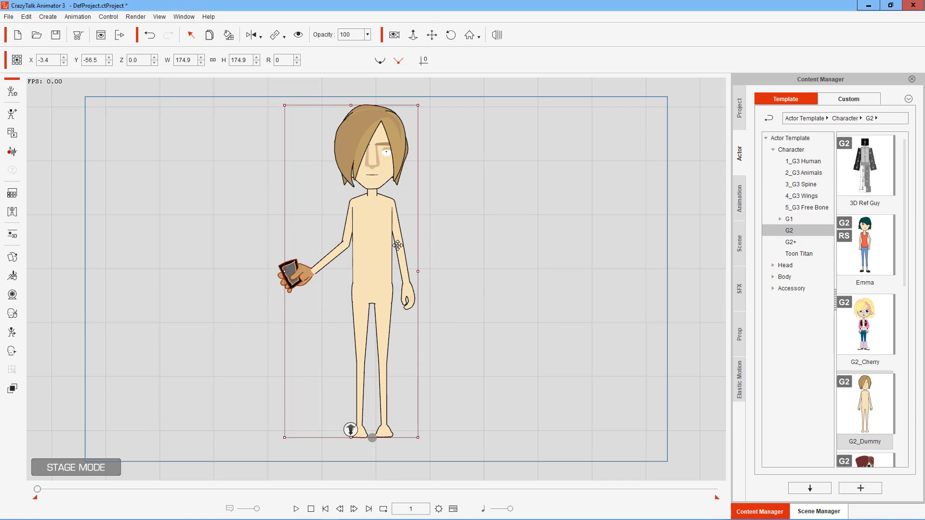
Step: Open the dummy in Composer mode and bring up the Sprite Editor for its left hand
{"action": "left_click", "coordinate": [12, 92]}
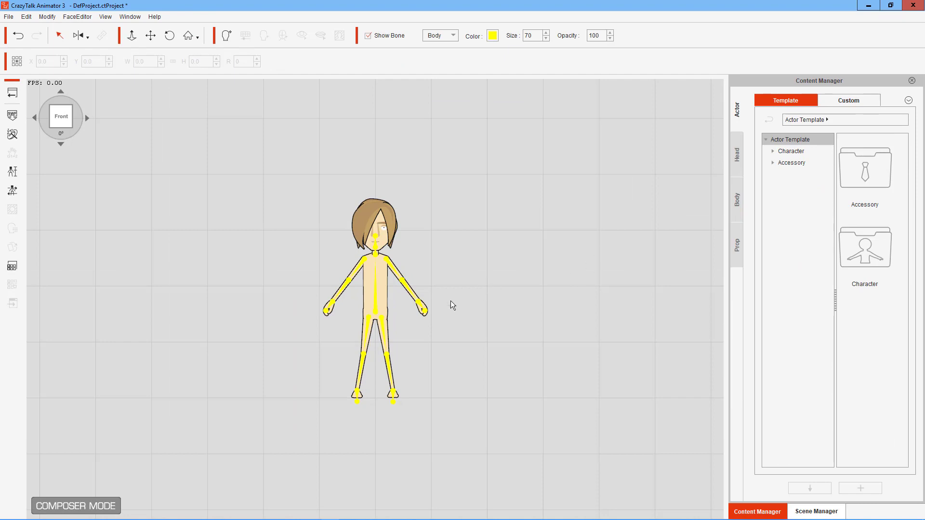
{"action": "left_click", "coordinate": [423, 309]}
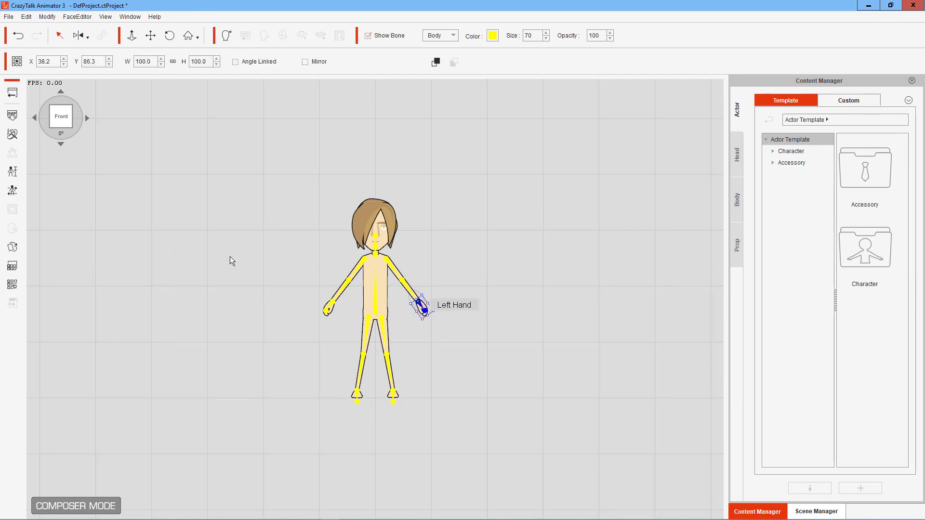
{"action": "left_click", "coordinate": [12, 248]}
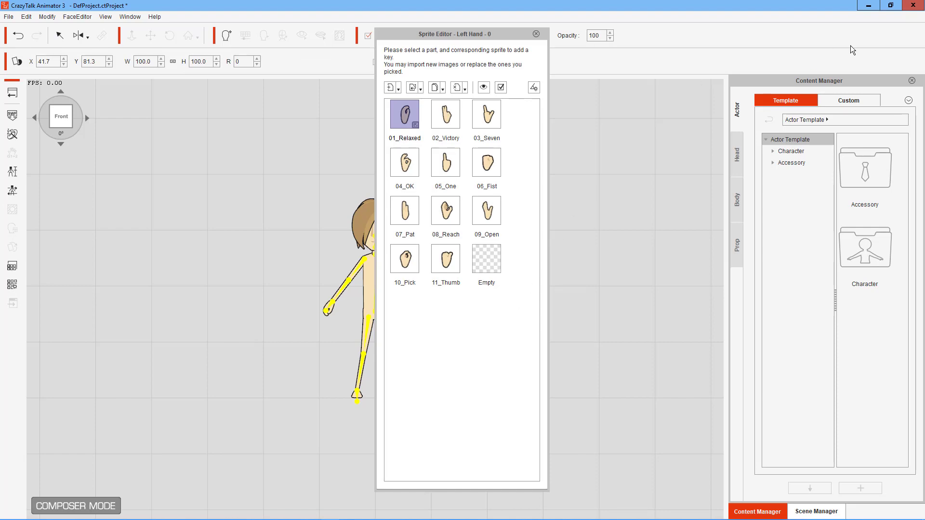
Step: Import phonegrab.swf from the SPRITES folder as an additional sprite for the dummy's left hand
{"action": "left_click", "coordinate": [891, 5]}
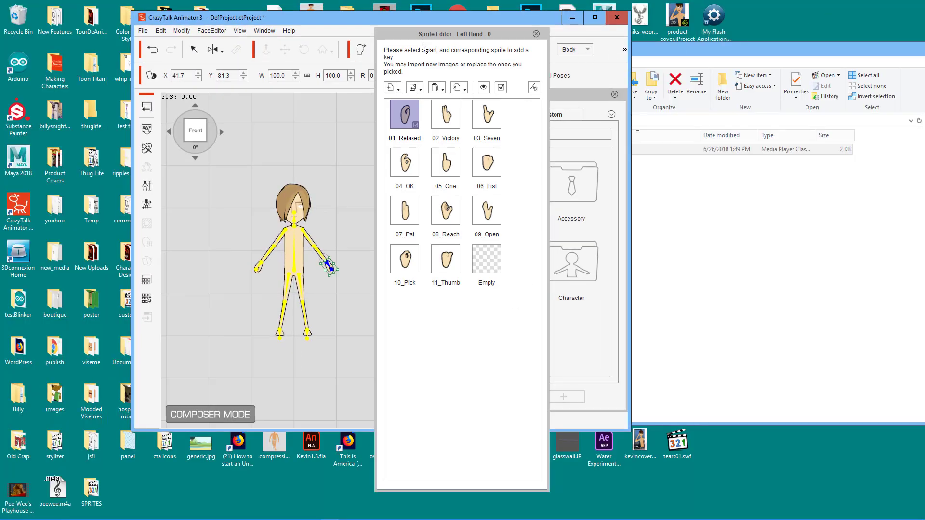
{"action": "left_click_drag", "start_coordinate": [383, 24], "coordinate": [199, 48]}
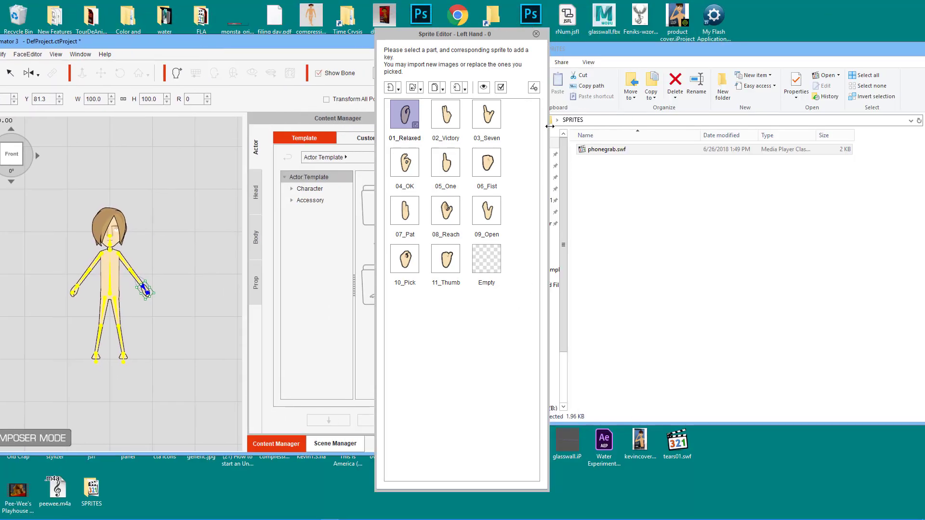
{"action": "left_click_drag", "start_coordinate": [607, 149], "coordinate": [501, 306]}
{"action": "left_click", "coordinate": [196, 285]}
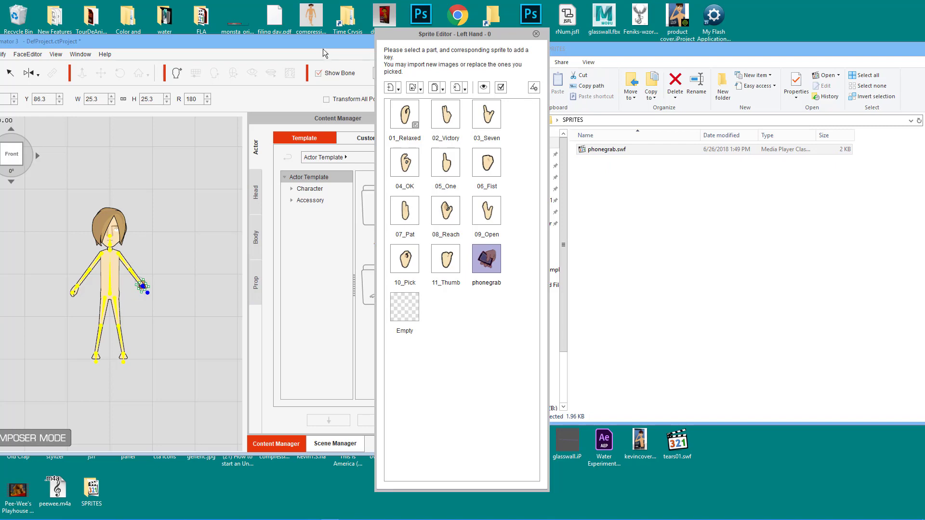
{"action": "left_click_drag", "start_coordinate": [323, 50], "coordinate": [673, 58]}
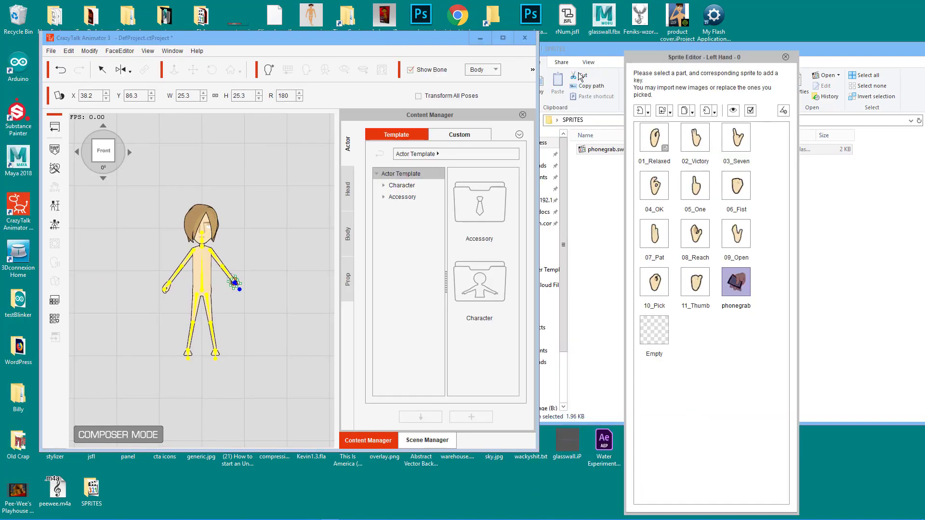
{"action": "double_click", "coordinate": [435, 39]}
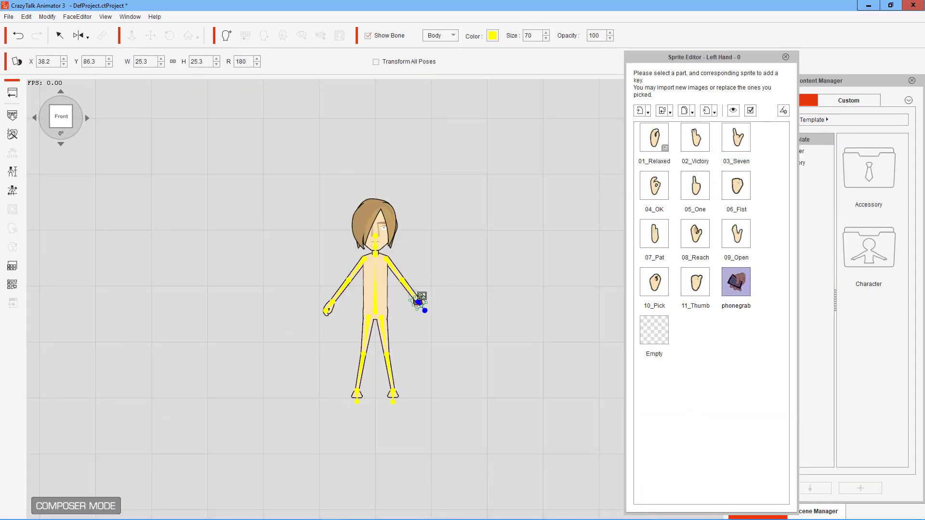
Step: Fit the phonegrab sprite to the left wrist at about 44.2 by 38.6 and 130° rotation, and test switching between it and other hand sprites
{"action": "left_click_drag", "start_coordinate": [428, 302], "coordinate": [414, 314]}
{"action": "left_click_drag", "start_coordinate": [419, 328], "coordinate": [425, 309]}
{"action": "left_click", "coordinate": [663, 134]}
{"action": "left_click", "coordinate": [694, 139]}
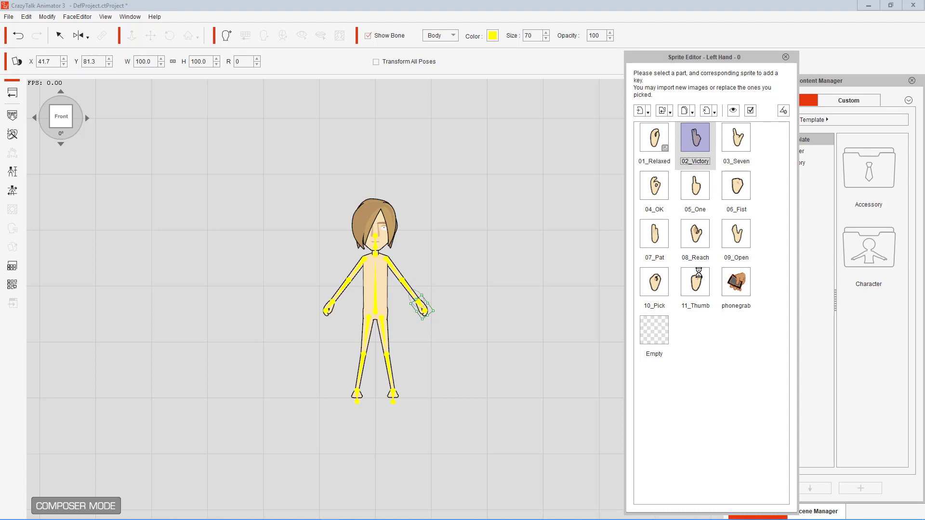
{"action": "left_click", "coordinate": [698, 284]}
{"action": "left_click", "coordinate": [739, 287]}
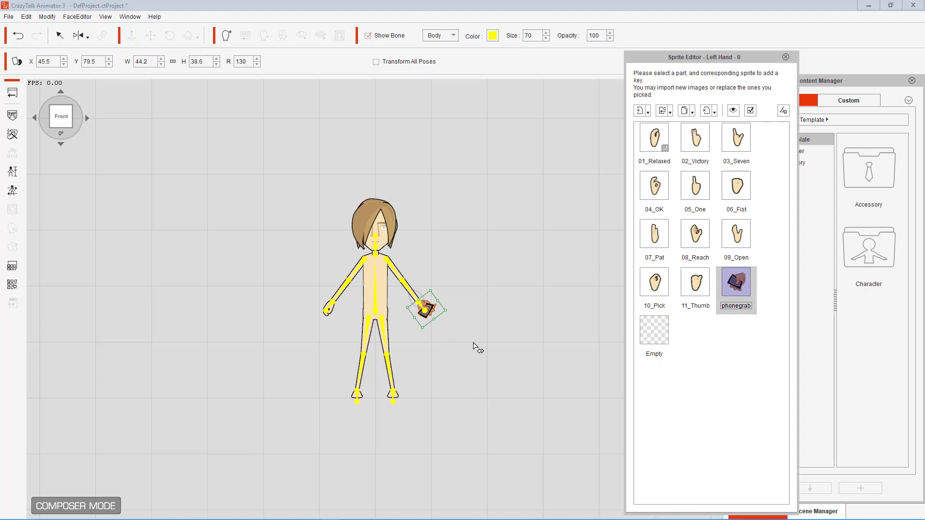
{"action": "left_click", "coordinate": [473, 344]}
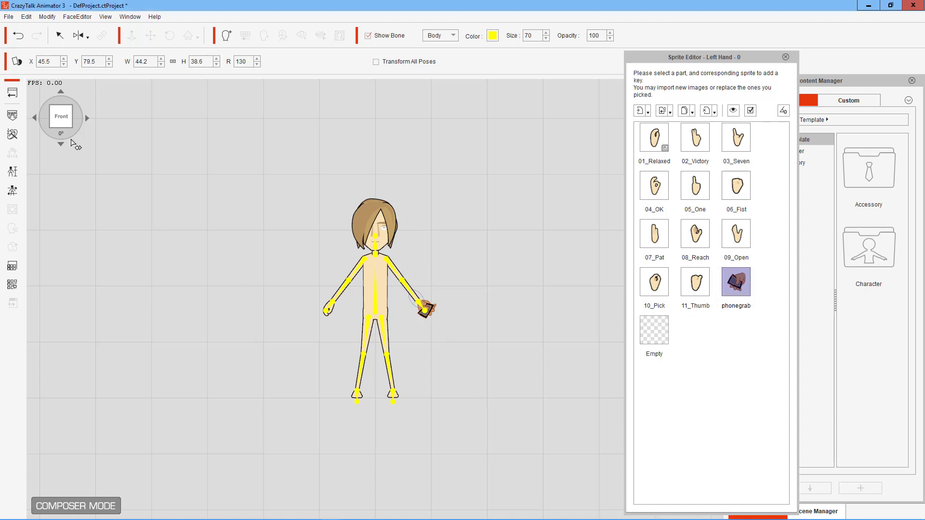
{"action": "left_click", "coordinate": [786, 57]}
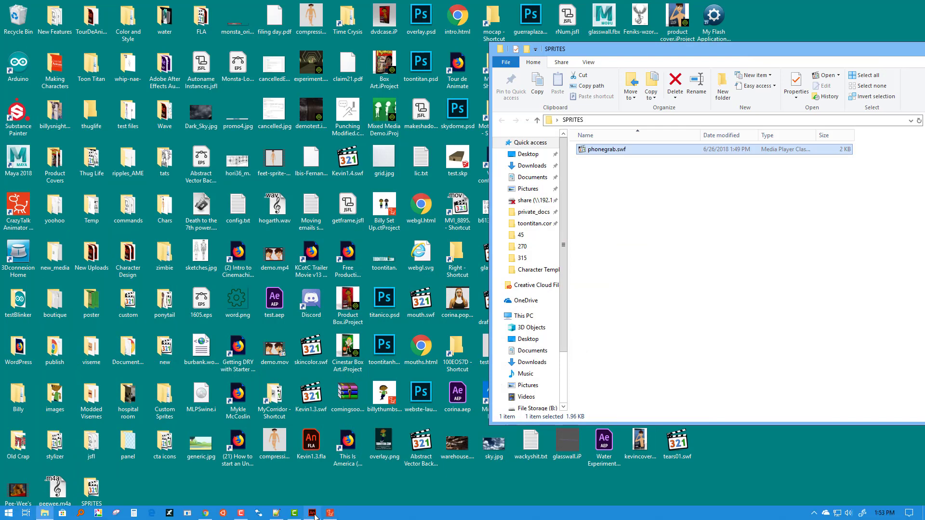
Step: Switch to Adobe Animate and delete the phone hand drawing from the Untitled-2 stage
{"action": "left_click", "coordinate": [313, 514]}
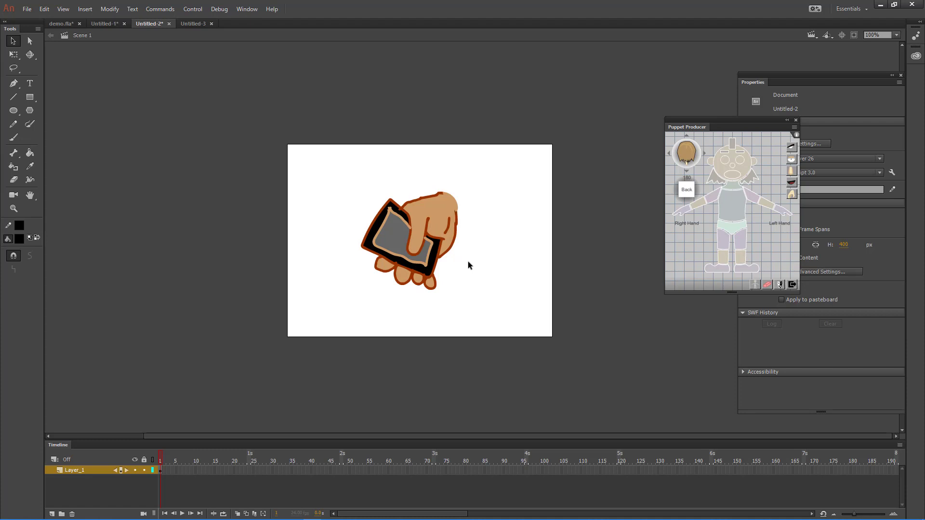
{"action": "left_click", "coordinate": [447, 235]}
{"action": "key", "text": "Delete"}
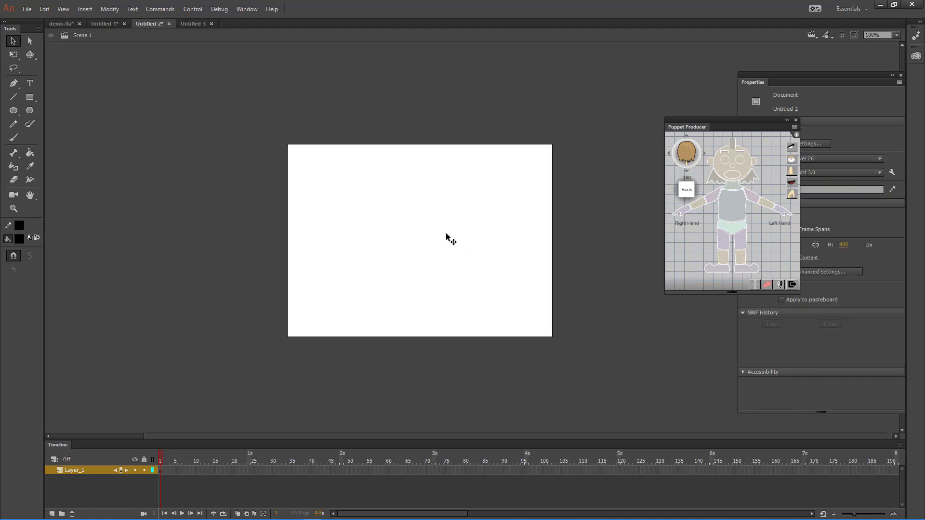
Step: Paint a black tree outline with the Brush tool: two trunk lines, a rounded leafy crown and a small leafy side branch
{"action": "left_click", "coordinate": [13, 138]}
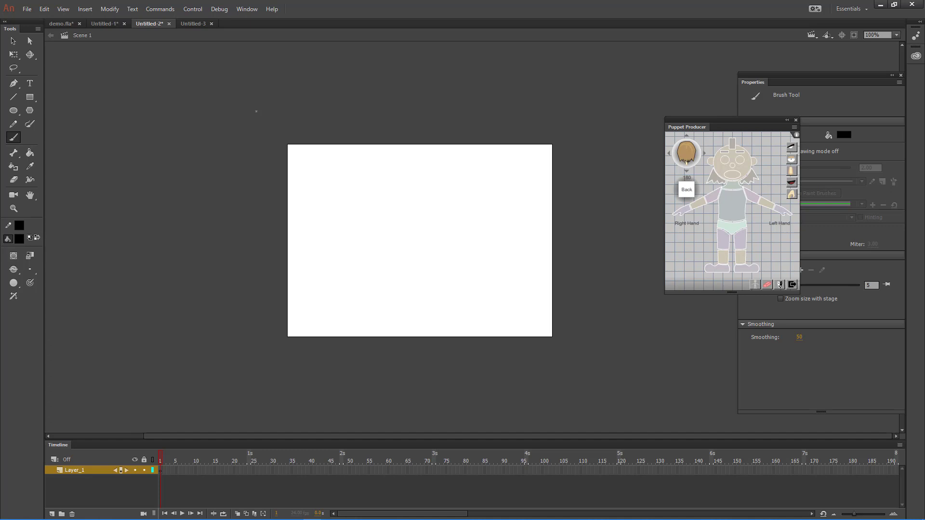
{"action": "left_click", "coordinate": [19, 240]}
{"action": "left_click", "coordinate": [53, 269]}
{"action": "left_click_drag", "start_coordinate": [407, 230], "coordinate": [392, 357]}
{"action": "left_click_drag", "start_coordinate": [449, 235], "coordinate": [458, 370]}
{"action": "mouse_move", "coordinate": [405, 241]}
{"action": "left_mouse_down"}
{"action": "mouse_move", "coordinate": [381, 255]}
{"action": "mouse_move", "coordinate": [404, 144]}
{"action": "mouse_move", "coordinate": [477, 147]}
{"action": "mouse_move", "coordinate": [457, 283]}
{"action": "mouse_move", "coordinate": [449, 277]}
{"action": "mouse_move", "coordinate": [475, 243]}
{"action": "mouse_move", "coordinate": [477, 207]}
{"action": "mouse_move", "coordinate": [481, 261]}
{"action": "mouse_move", "coordinate": [472, 245]}
{"action": "left_mouse_up"}
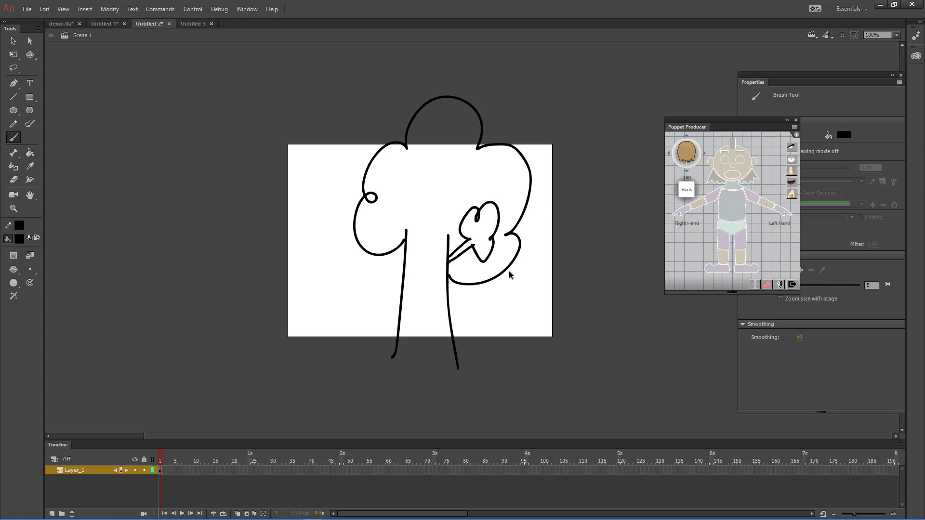
Step: Undo the brush strokes of the small leafy side branch and move the Puppet Producer panel farther from the stage
{"action": "key", "text": "ctrl+z"}
{"action": "key", "text": "ctrl+z"}
{"action": "key", "text": "ctrl+z"}
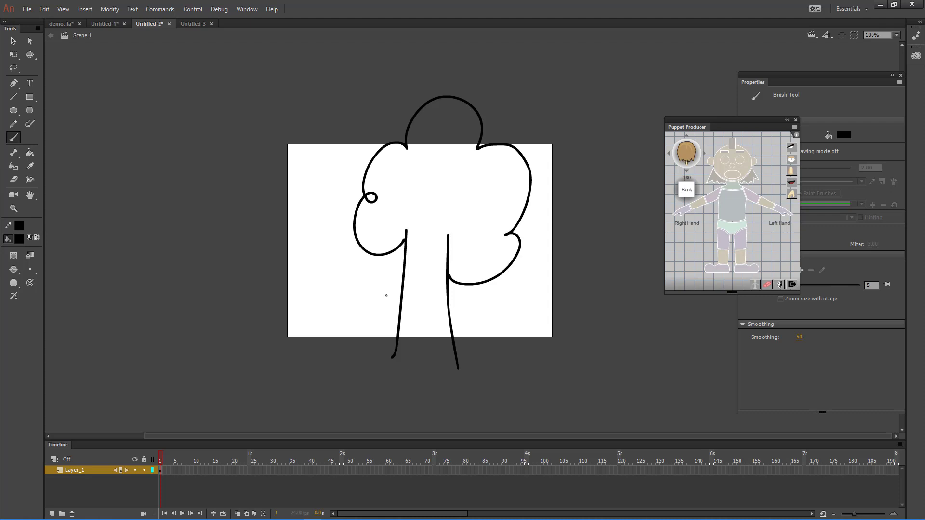
{"action": "left_click_drag", "start_coordinate": [679, 128], "coordinate": [714, 152]}
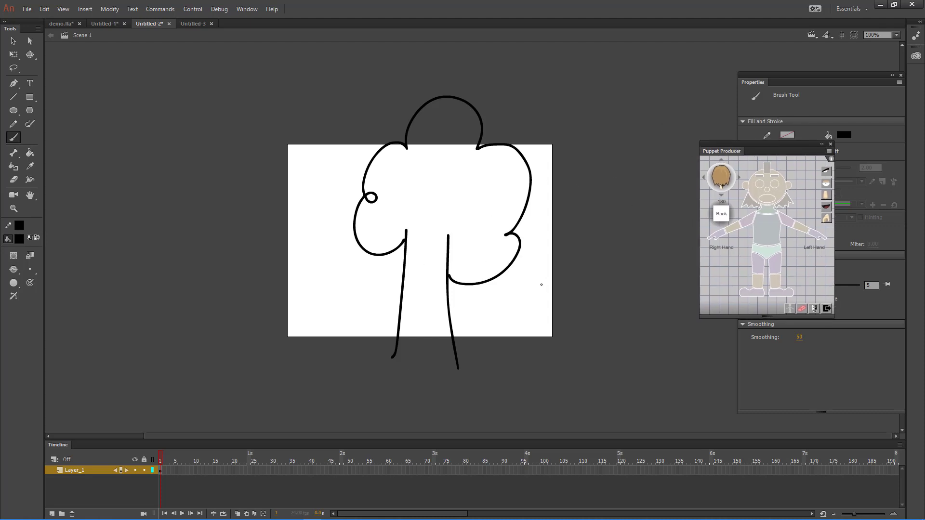
Step: Brush a small separate leafy branch beside the tree and a scalloped lower foliage edge across the top of the trunk
{"action": "left_click_drag", "start_coordinate": [539, 292], "coordinate": [597, 241]}
{"action": "mouse_move", "coordinate": [549, 300]}
{"action": "left_mouse_down"}
{"action": "mouse_move", "coordinate": [599, 254]}
{"action": "mouse_move", "coordinate": [592, 217]}
{"action": "mouse_move", "coordinate": [633, 212]}
{"action": "mouse_move", "coordinate": [635, 251]}
{"action": "mouse_move", "coordinate": [605, 271]}
{"action": "mouse_move", "coordinate": [600, 252]}
{"action": "left_mouse_up"}
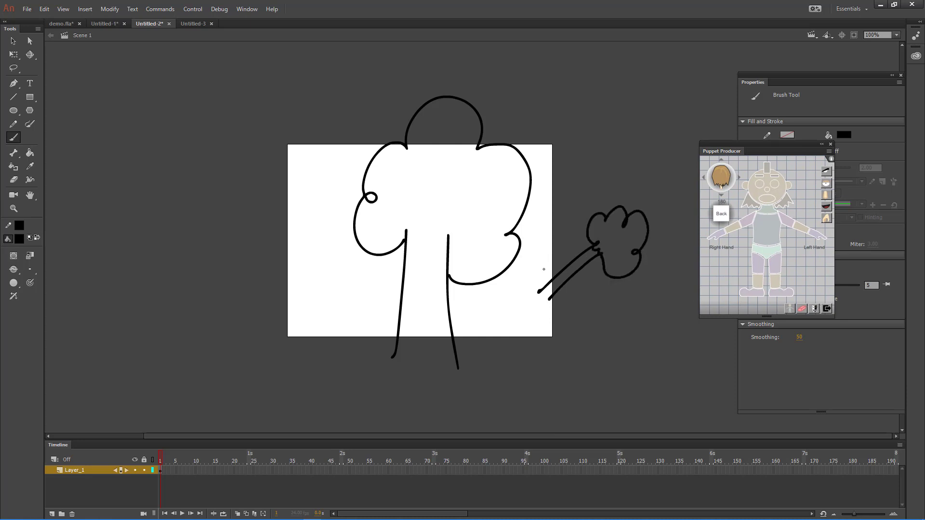
{"action": "mouse_move", "coordinate": [404, 236]}
{"action": "left_mouse_down"}
{"action": "mouse_move", "coordinate": [424, 234]}
{"action": "mouse_move", "coordinate": [445, 270]}
{"action": "mouse_move", "coordinate": [467, 258]}
{"action": "left_mouse_up"}
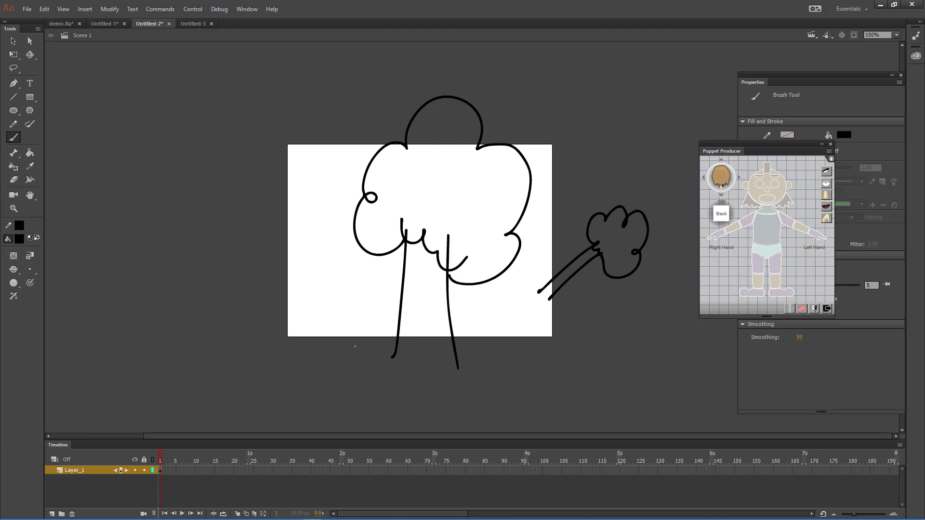
Step: Close the trunk's open base with a straight line and fill the trunk reddish brown
{"action": "left_click", "coordinate": [14, 96]}
{"action": "left_click_drag", "start_coordinate": [392, 356], "coordinate": [459, 368]}
{"action": "left_click", "coordinate": [21, 240]}
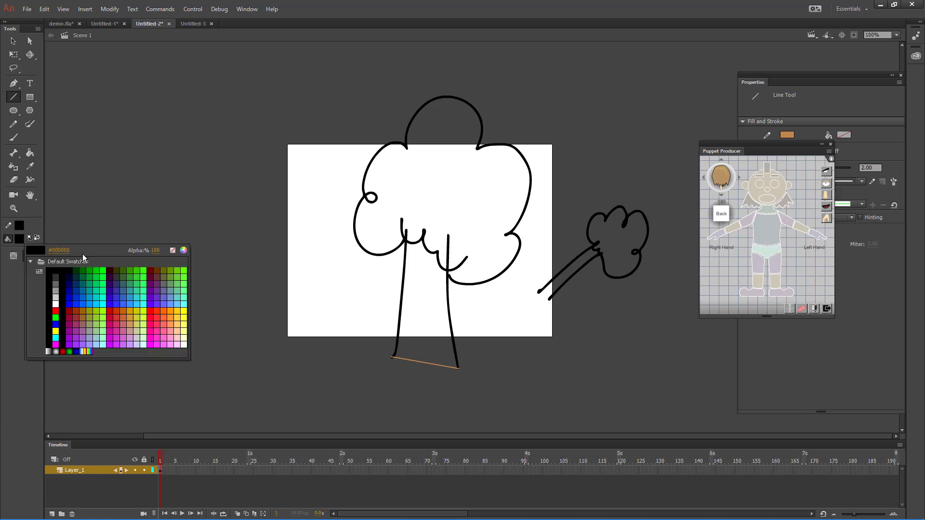
{"action": "left_click", "coordinate": [78, 308]}
{"action": "left_click", "coordinate": [30, 153]}
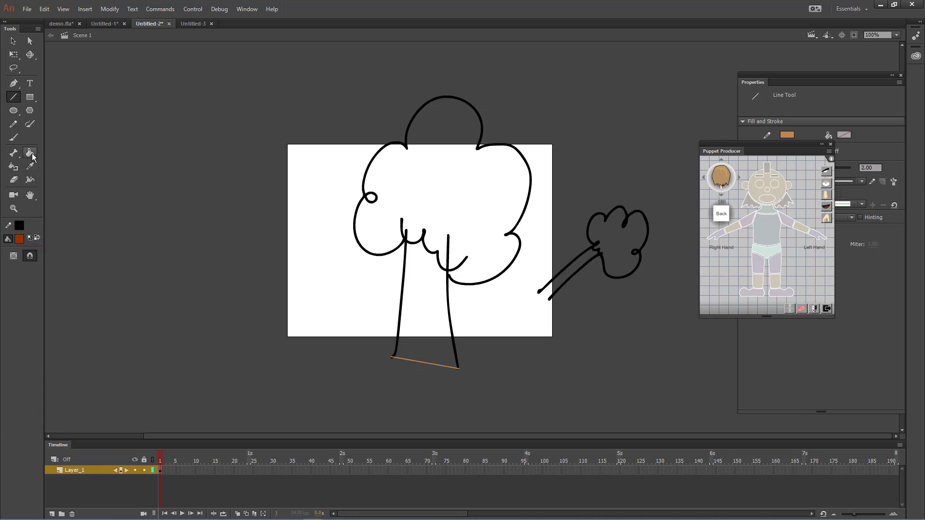
{"action": "left_click", "coordinate": [434, 287]}
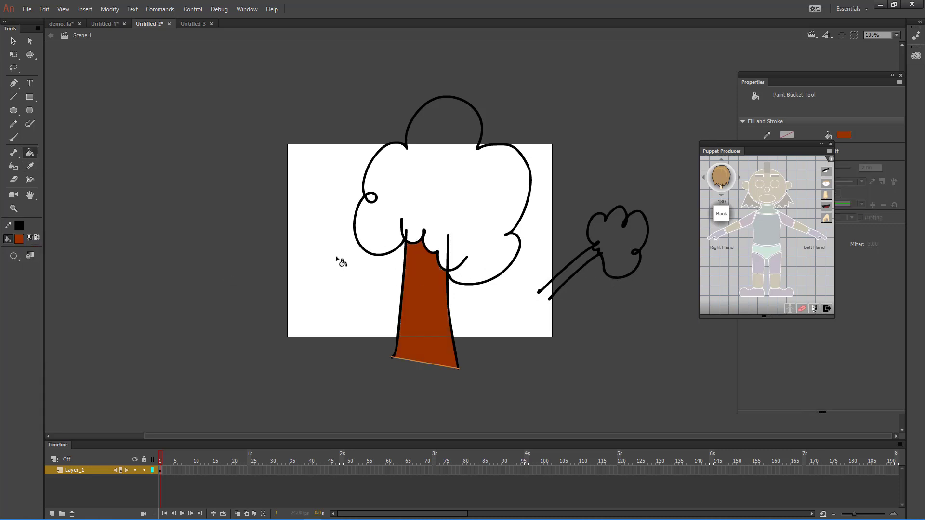
Step: Close the open end of the branch with a short line and fill its stem with the same brown
{"action": "left_click", "coordinate": [13, 97]}
{"action": "left_click_drag", "start_coordinate": [539, 292], "coordinate": [550, 299]}
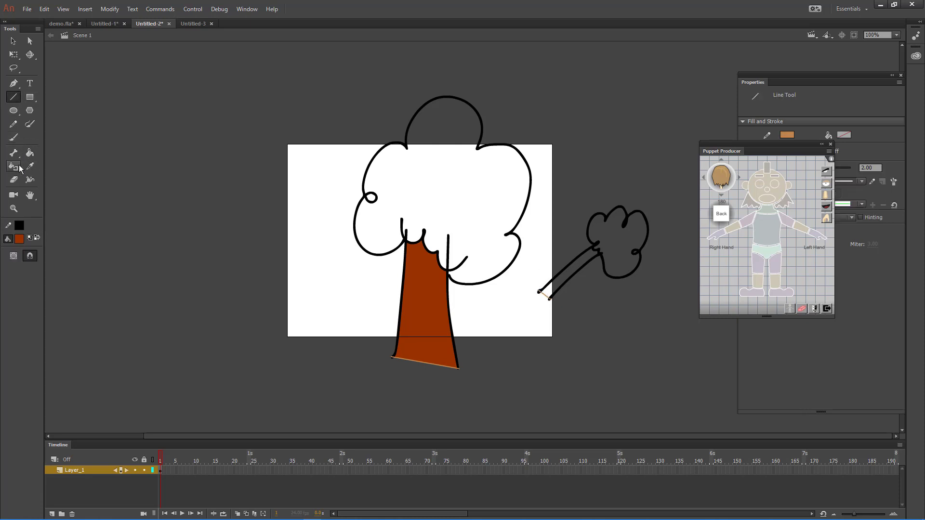
{"action": "left_click", "coordinate": [30, 152]}
{"action": "left_click", "coordinate": [572, 273]}
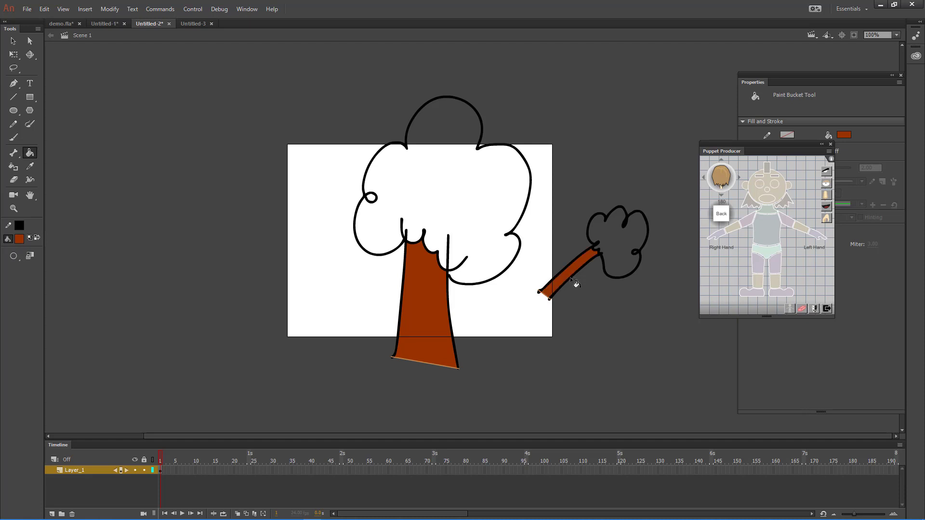
Step: Fill the foliage of both the branch and the tree with dark green
{"action": "left_click", "coordinate": [19, 239]}
{"action": "left_click", "coordinate": [83, 271]}
{"action": "left_click", "coordinate": [629, 253]}
{"action": "left_click", "coordinate": [456, 215]}
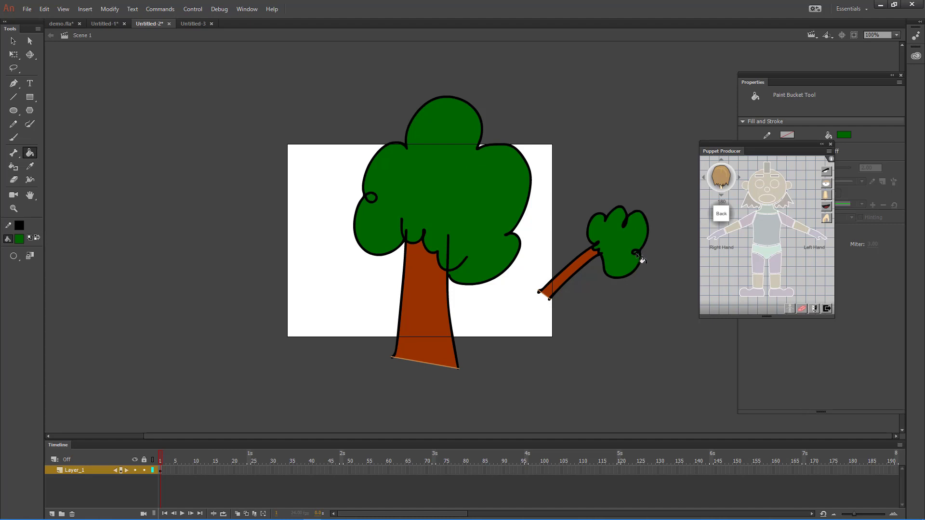
Step: Remove the orange closing lines from the trunk base and the end of the branch
{"action": "left_click", "coordinate": [13, 41]}
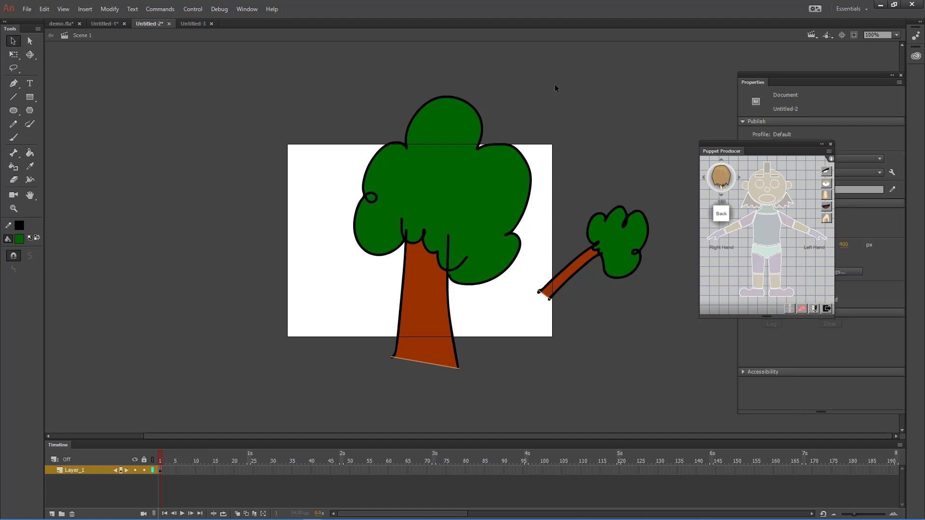
{"action": "left_click_drag", "start_coordinate": [287, 63], "coordinate": [533, 373]}
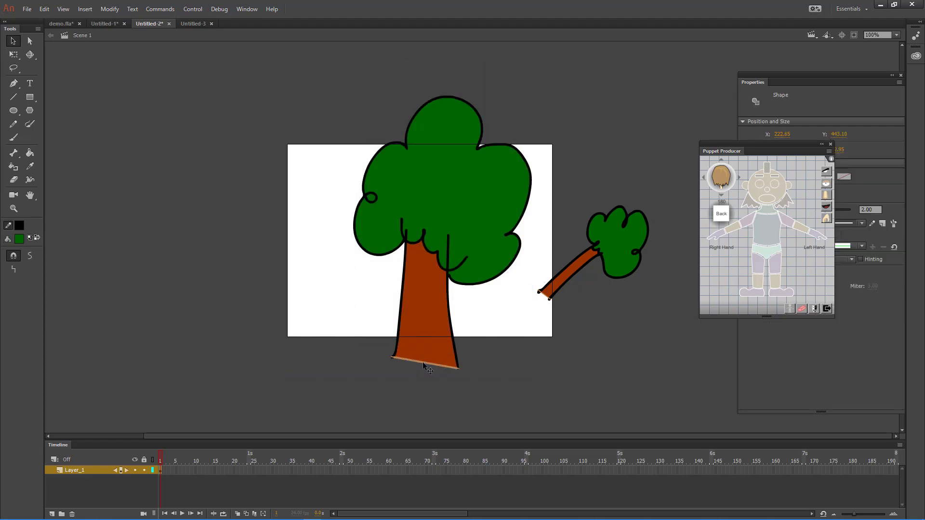
{"action": "left_click", "coordinate": [466, 366]}
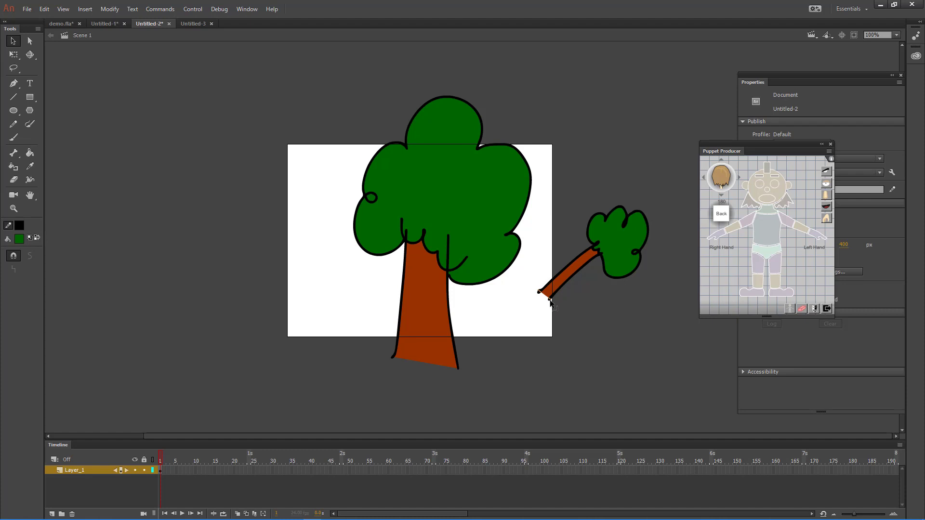
{"action": "mouse_move", "coordinate": [530, 285]}
{"action": "left_mouse_down"}
{"action": "mouse_move", "coordinate": [570, 322]}
{"action": "mouse_move", "coordinate": [563, 313]}
{"action": "left_mouse_up"}
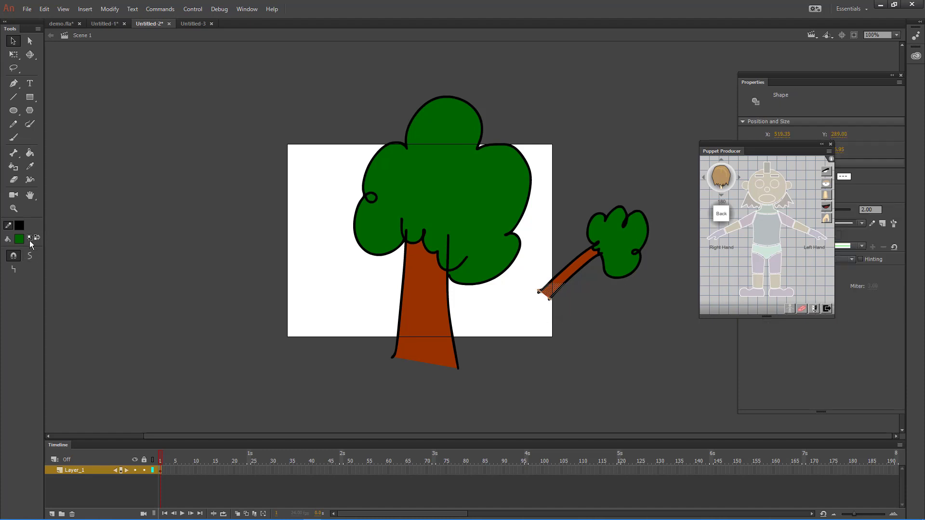
{"action": "left_click", "coordinate": [20, 226]}
{"action": "left_click", "coordinate": [173, 237]}
{"action": "left_click", "coordinate": [277, 279]}
Step: Lasso the whole tree and convert it to a graphic symbol named "tyree"
{"action": "left_click", "coordinate": [16, 70]}
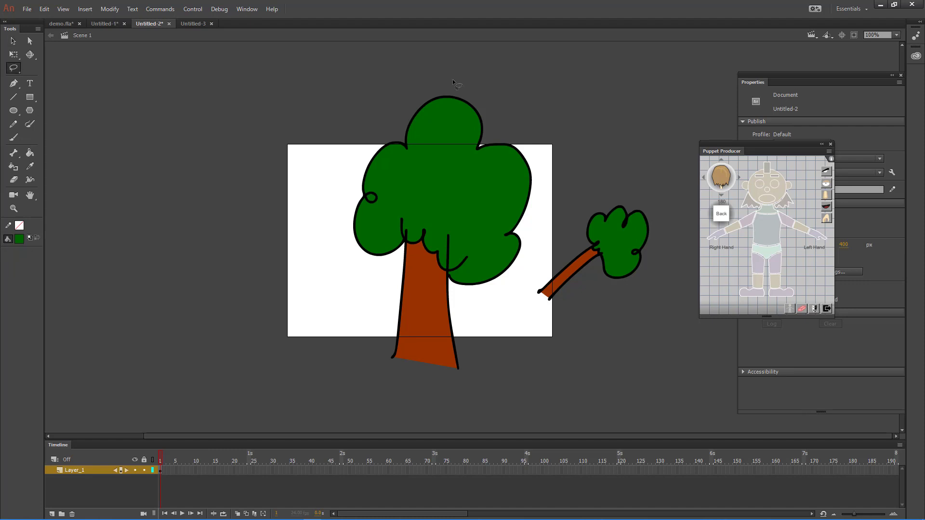
{"action": "mouse_move", "coordinate": [518, 118]}
{"action": "left_mouse_down"}
{"action": "mouse_move", "coordinate": [435, 72]}
{"action": "mouse_move", "coordinate": [310, 272]}
{"action": "mouse_move", "coordinate": [463, 415]}
{"action": "mouse_move", "coordinate": [516, 296]}
{"action": "mouse_move", "coordinate": [563, 151]}
{"action": "mouse_move", "coordinate": [555, 127]}
{"action": "left_mouse_up"}
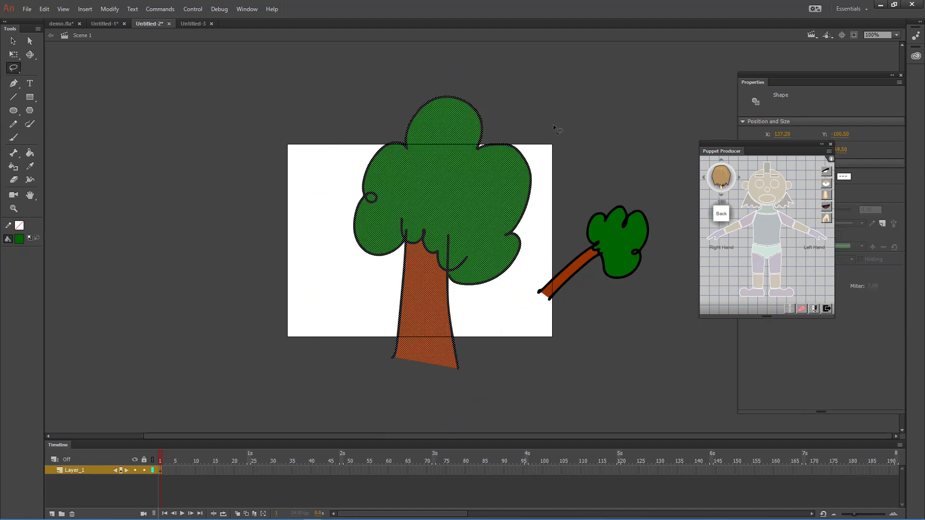
{"action": "key", "text": "F8"}
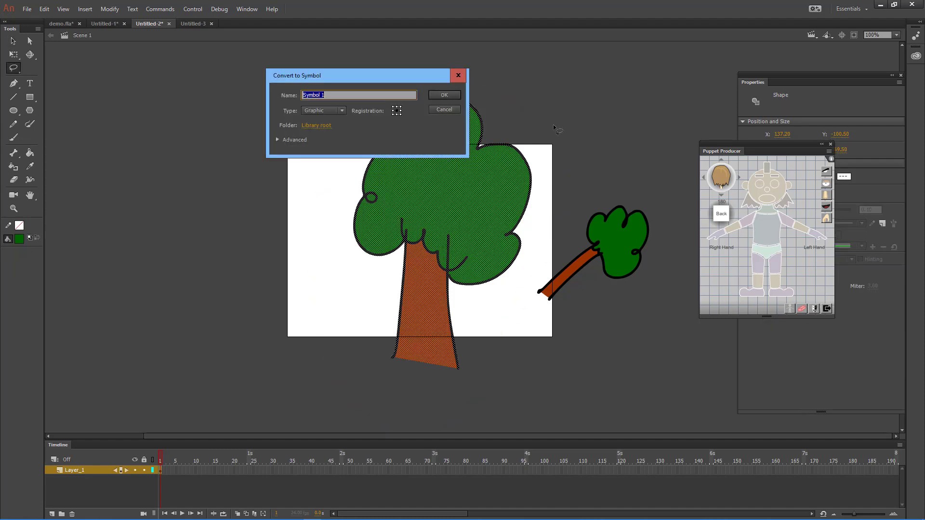
{"action": "type", "text": "tyree"}
{"action": "key", "text": "Return"}
Step: Lasso the separate branch and convert it to a graphic symbol named "branch"
{"action": "mouse_move", "coordinate": [646, 189]}
{"action": "left_mouse_down"}
{"action": "mouse_move", "coordinate": [530, 336]}
{"action": "mouse_move", "coordinate": [648, 299]}
{"action": "mouse_move", "coordinate": [666, 179]}
{"action": "left_mouse_up"}
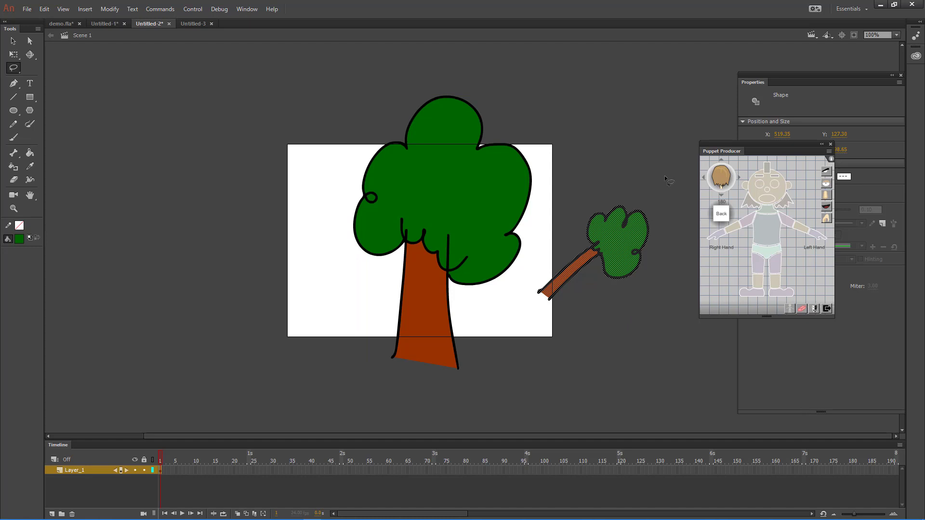
{"action": "key", "text": "F8"}
{"action": "type", "text": "branch"}
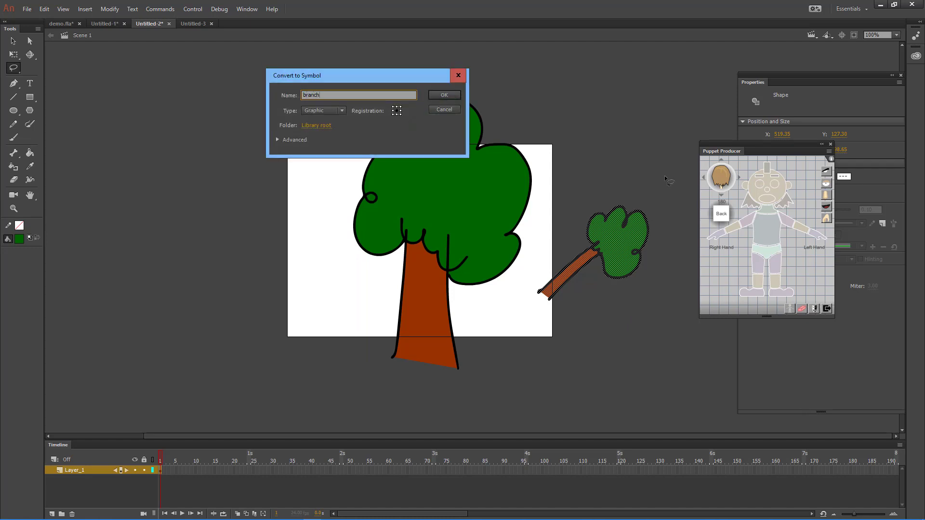
{"action": "left_click", "coordinate": [446, 95]}
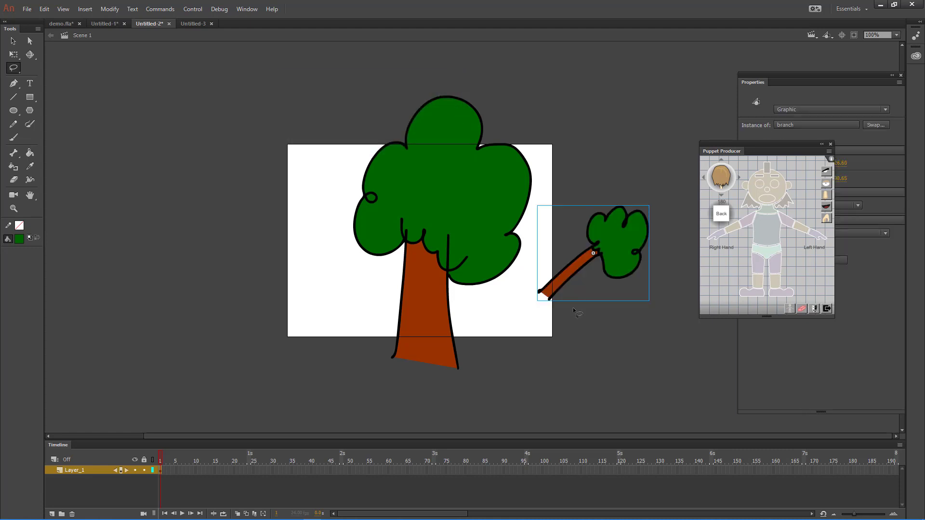
Step: Move the tree symbol partly off the stage's left side and place the branch symbol on the stage beside it
{"action": "left_click", "coordinate": [456, 189]}
{"action": "key", "text": "v"}
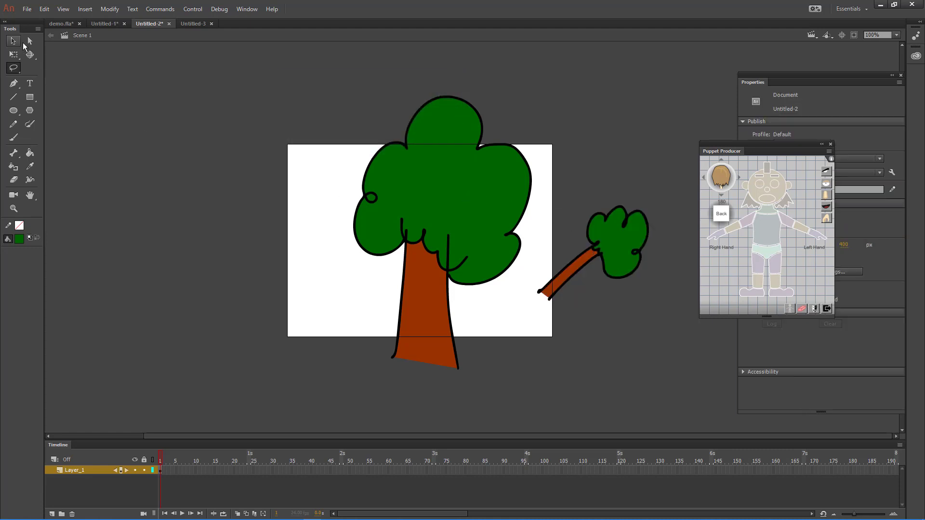
{"action": "left_click_drag", "start_coordinate": [457, 200], "coordinate": [315, 181]}
{"action": "left_click_drag", "start_coordinate": [619, 239], "coordinate": [488, 188]}
{"action": "left_click", "coordinate": [369, 236]}
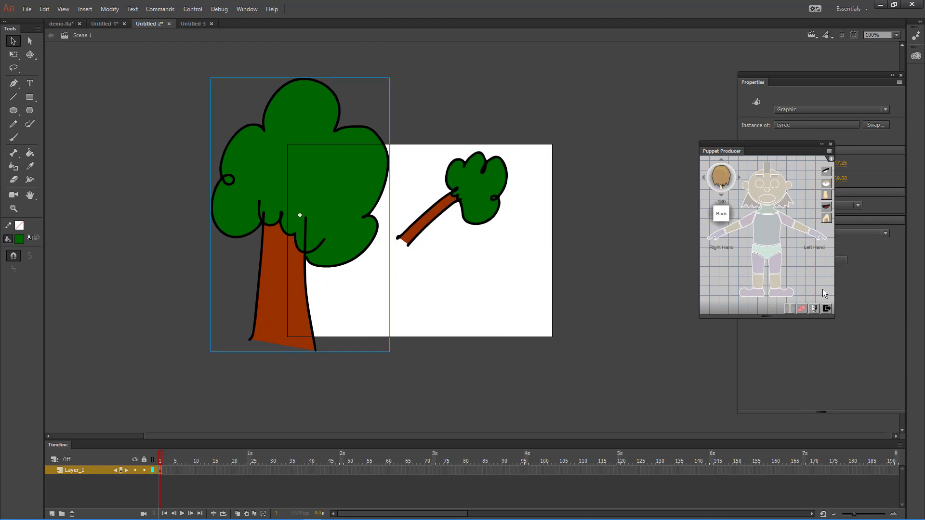
{"action": "left_click", "coordinate": [827, 309]}
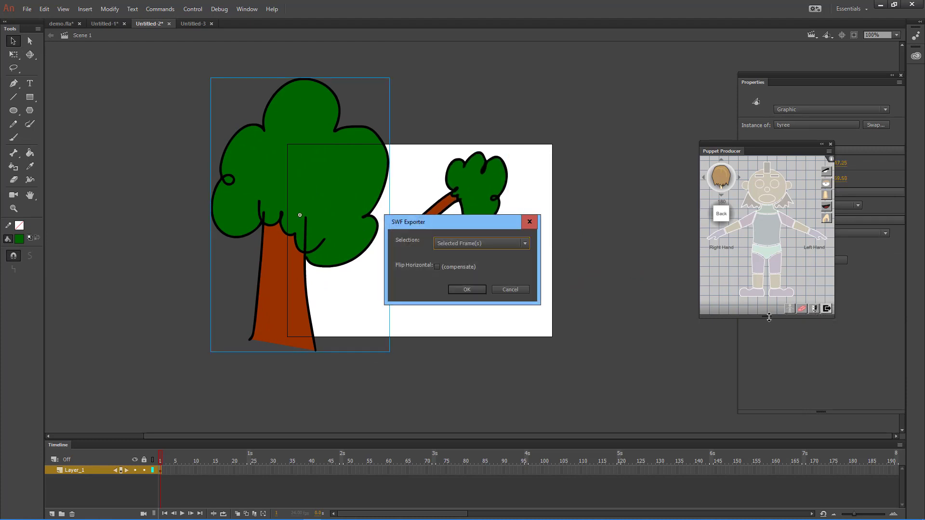
{"action": "left_click", "coordinate": [522, 246]}
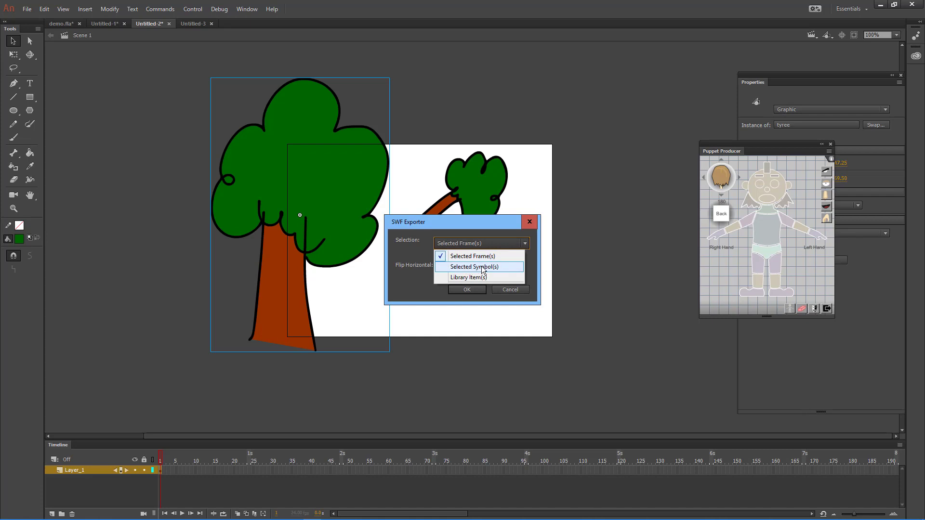
{"action": "left_click", "coordinate": [491, 268]}
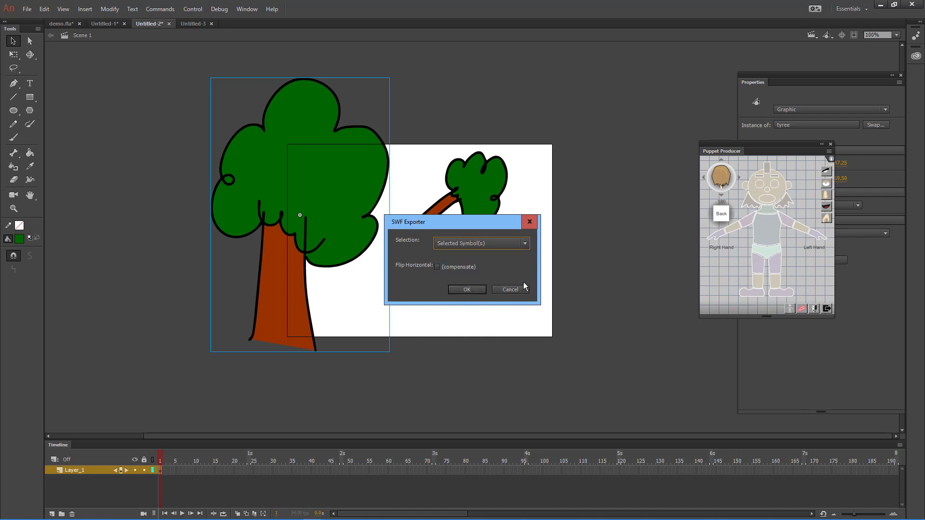
{"action": "left_click", "coordinate": [532, 224]}
Step: Export both the tree and branch as SWF files with the Selected Symbol(s) option into the SPRITES folder on the Desktop
{"action": "left_click_drag", "start_coordinate": [563, 56], "coordinate": [204, 359]}
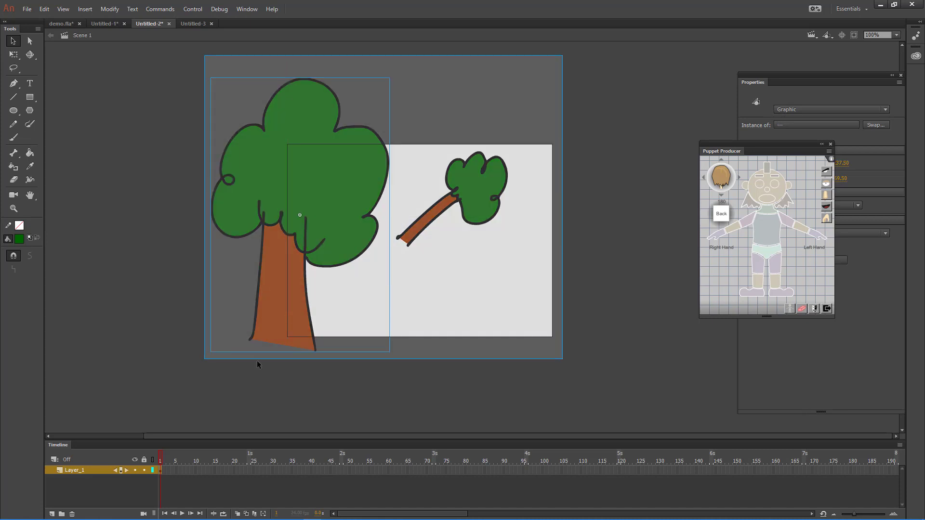
{"action": "left_click", "coordinate": [827, 309]}
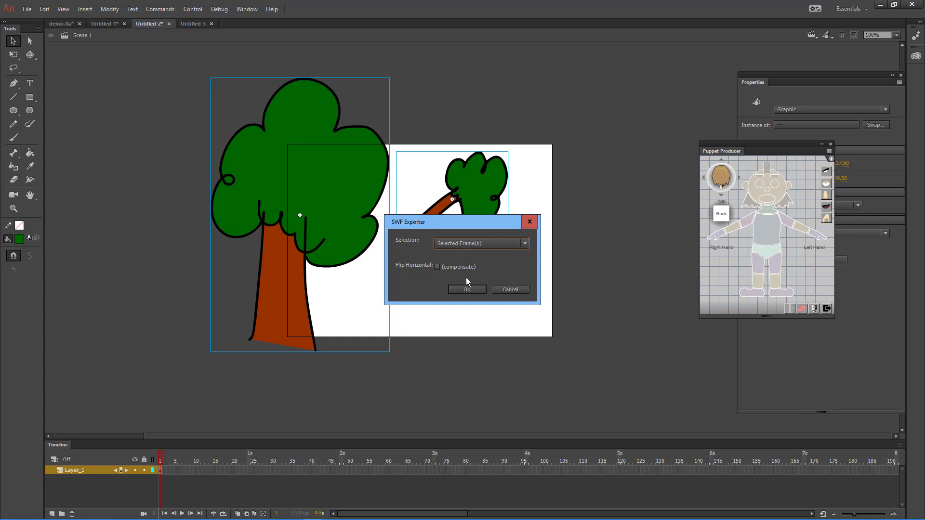
{"action": "left_click", "coordinate": [484, 242]}
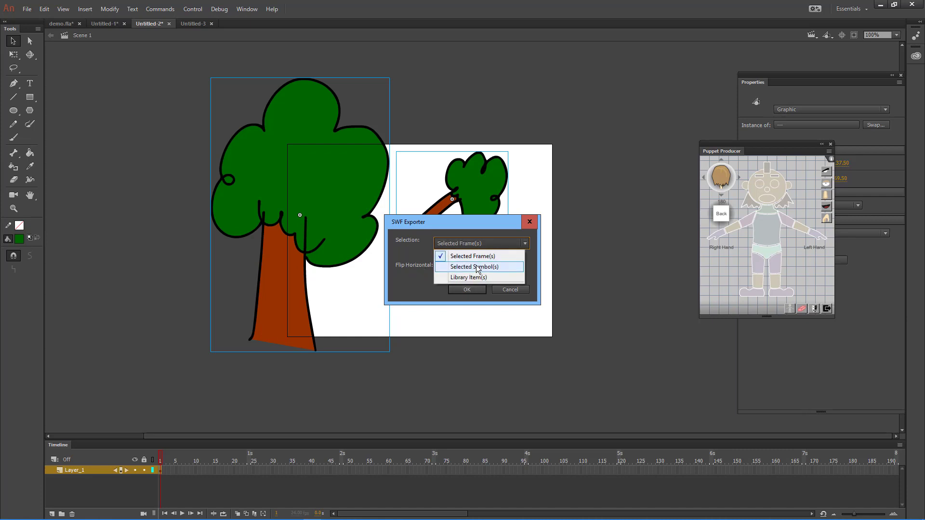
{"action": "left_click", "coordinate": [481, 267]}
{"action": "left_click", "coordinate": [475, 291]}
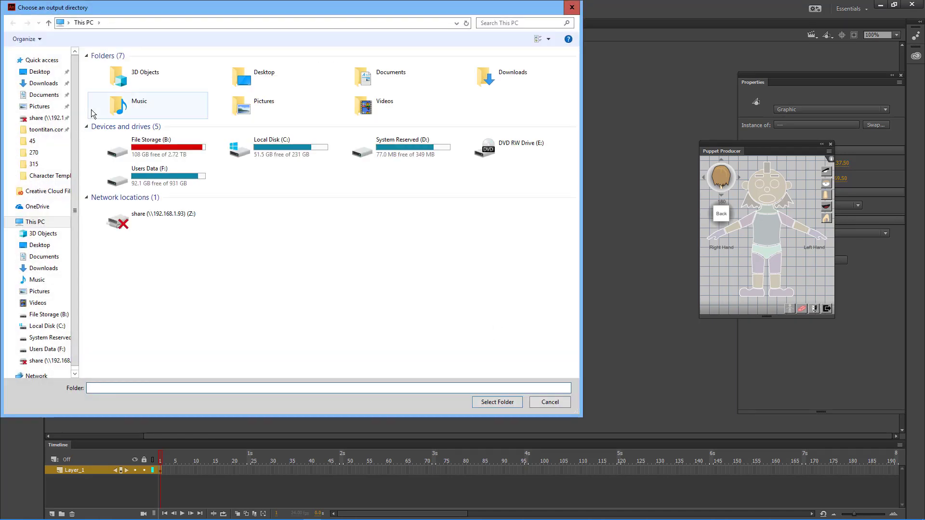
{"action": "left_click", "coordinate": [72, 248]}
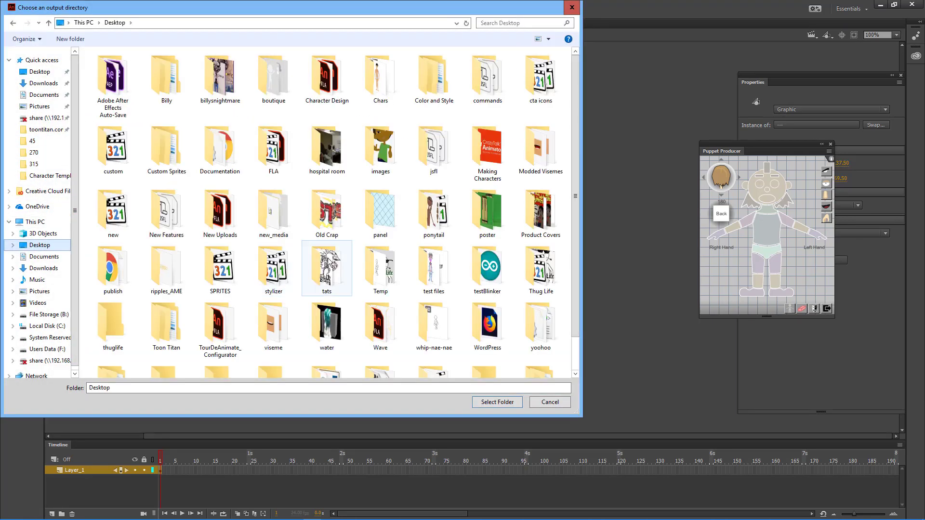
{"action": "double_click", "coordinate": [221, 266]}
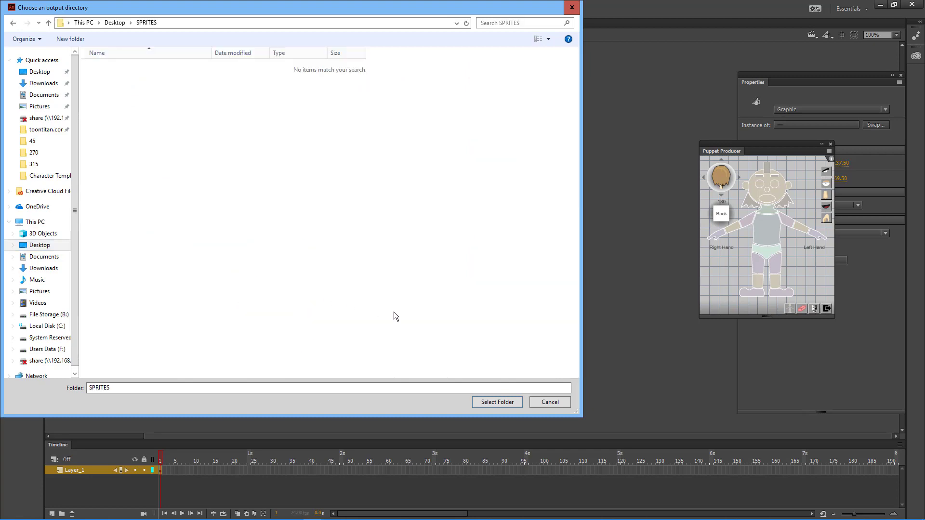
{"action": "left_click", "coordinate": [511, 402]}
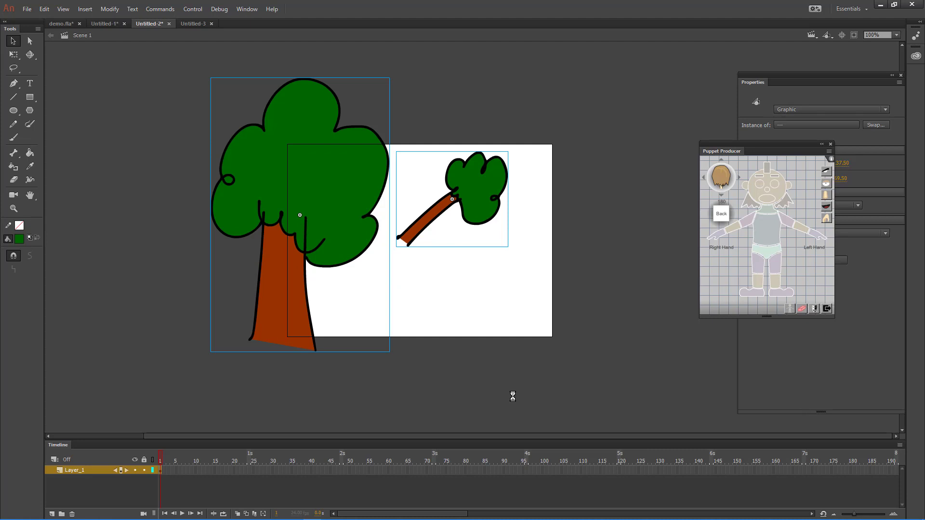
Step: Switch to the SPRITES folder in File Explorer and open the exported branch and tyree SWF files to check them
{"action": "left_click", "coordinate": [880, 5]}
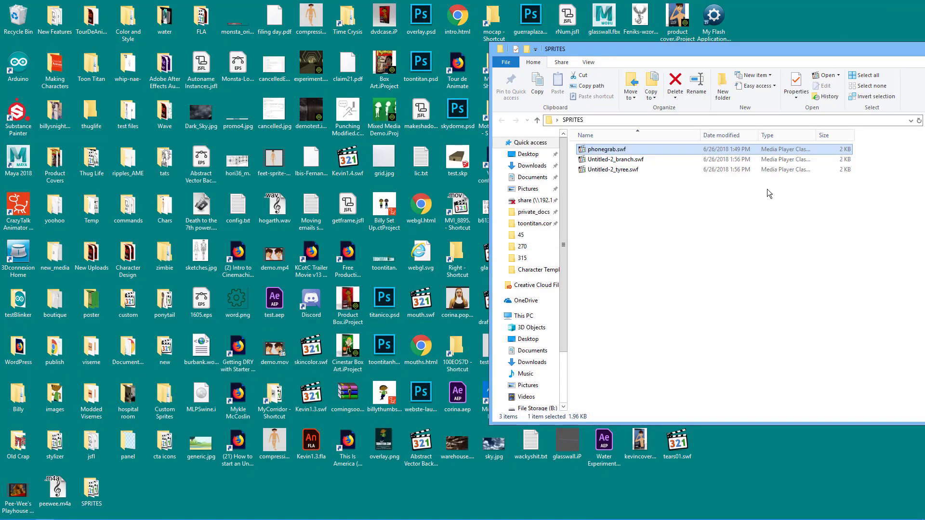
{"action": "left_click", "coordinate": [627, 162]}
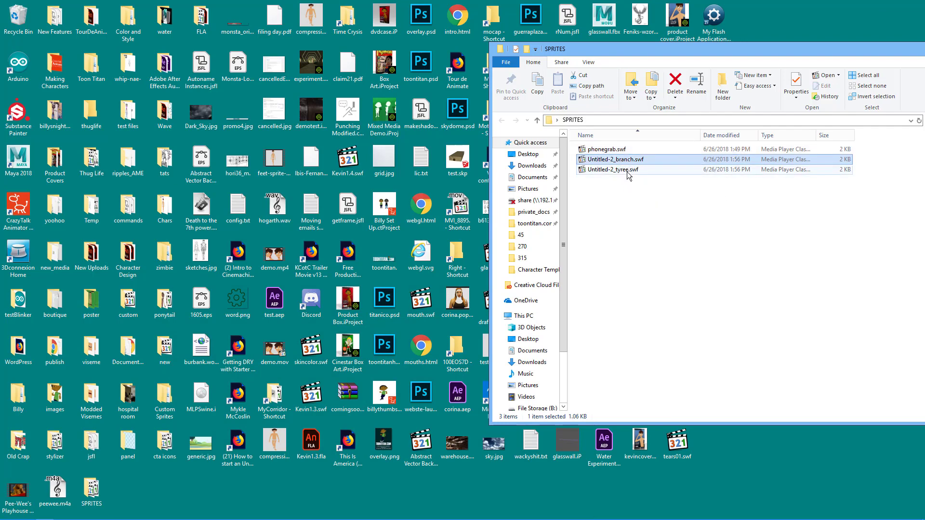
{"action": "left_click", "coordinate": [627, 171]}
{"action": "left_click", "coordinate": [585, 159]}
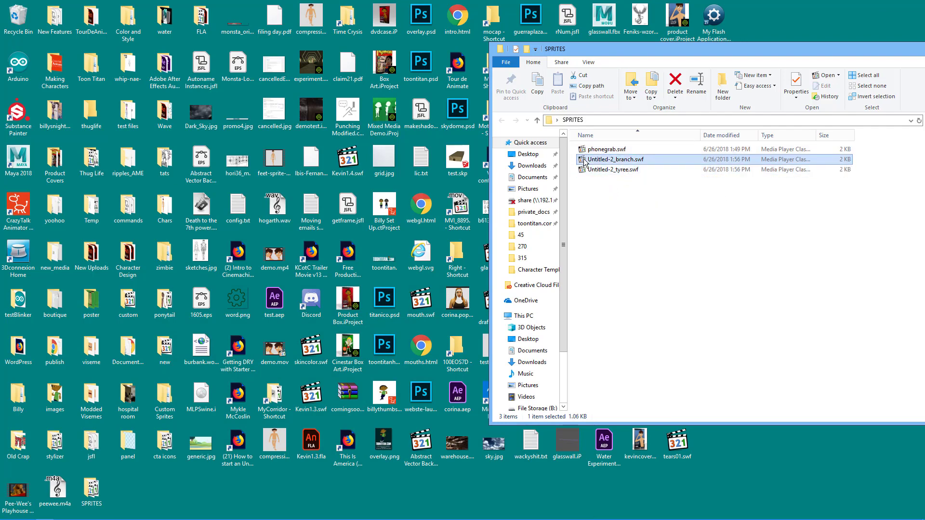
{"action": "double_click", "coordinate": [585, 161]}
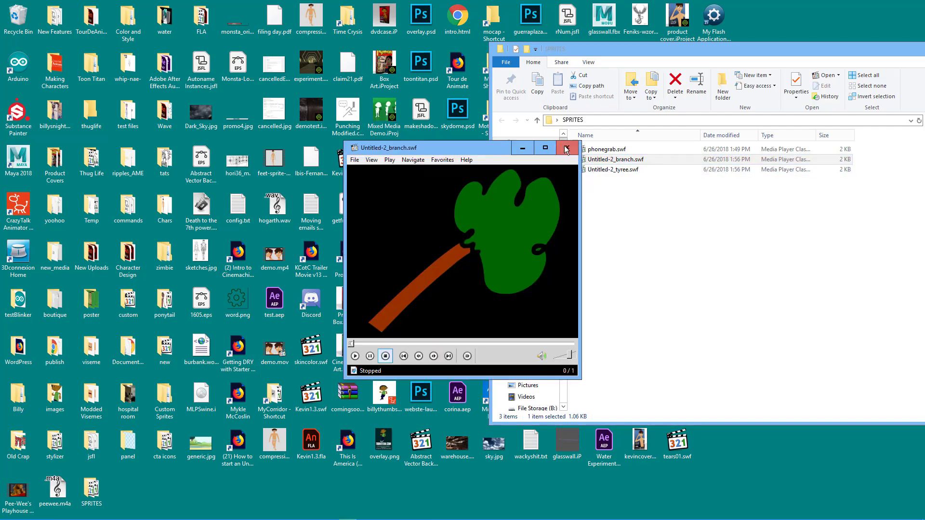
{"action": "left_click", "coordinate": [567, 149]}
{"action": "double_click", "coordinate": [584, 172]}
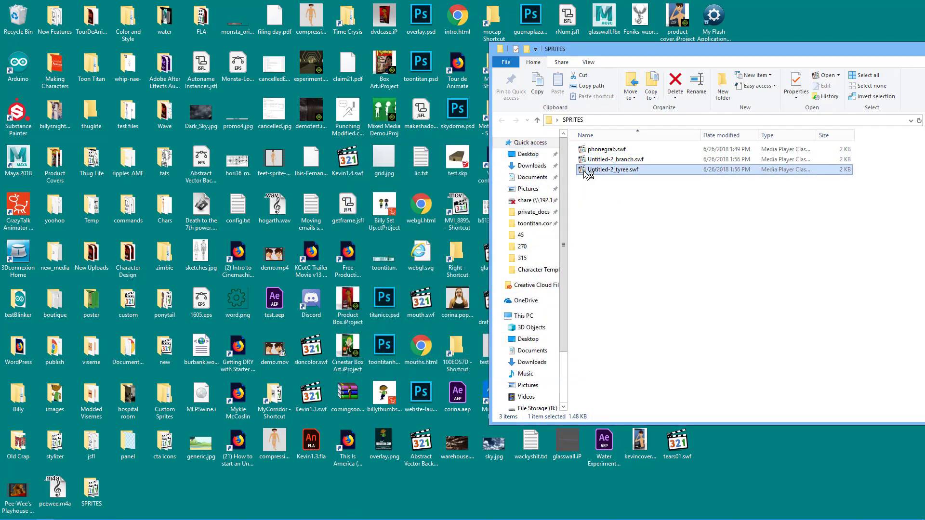
Step: Close the tree preview and rename the exported branch file to branch.swf
{"action": "left_click", "coordinate": [567, 150]}
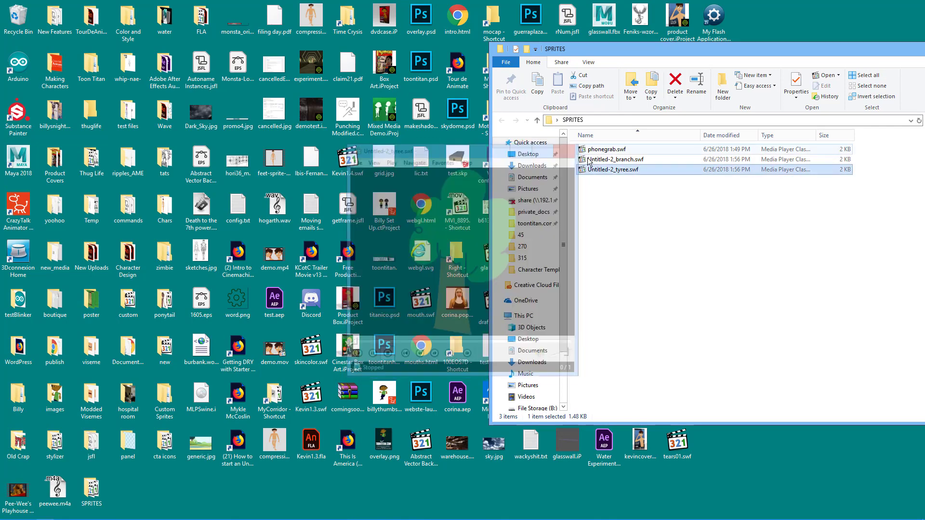
{"action": "left_click", "coordinate": [617, 163]}
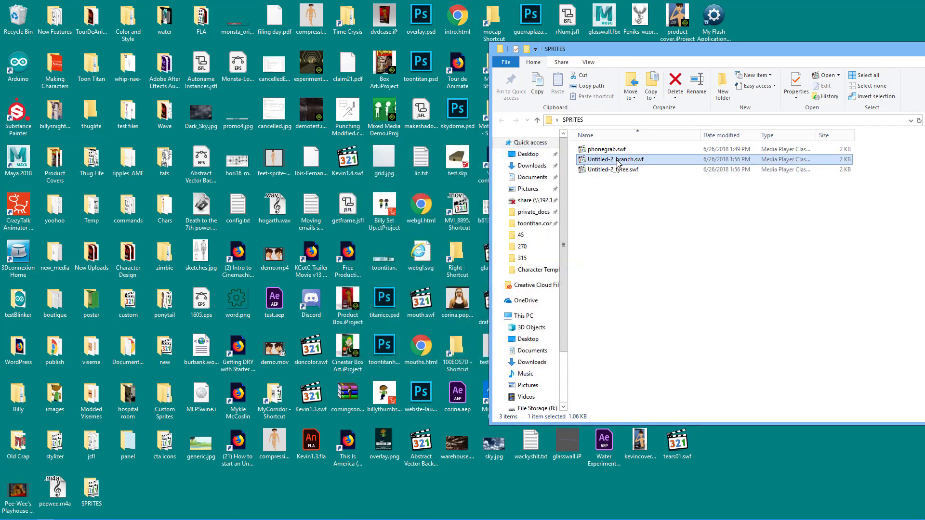
{"action": "left_click", "coordinate": [618, 163]}
{"action": "left_click_drag", "start_coordinate": [618, 163], "coordinate": [562, 156]}
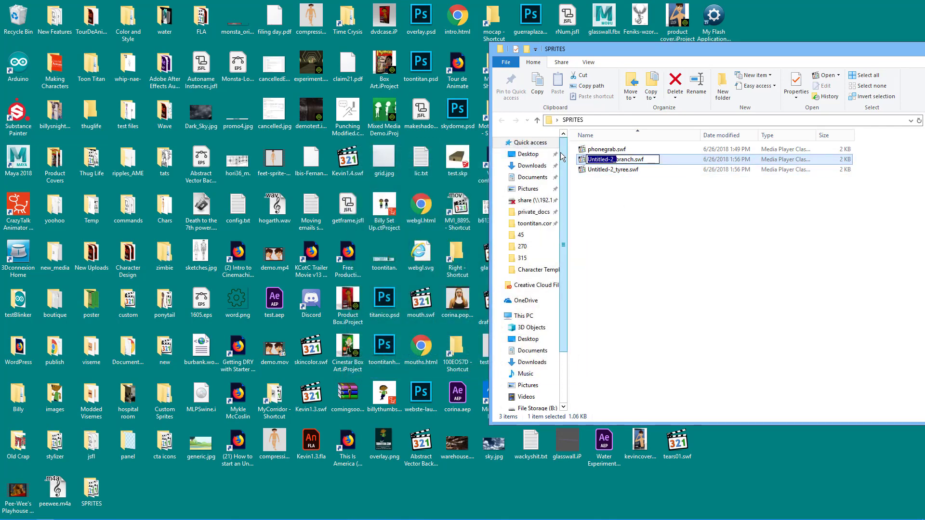
{"action": "key", "text": "BackSpace"}
{"action": "key", "text": "Return"}
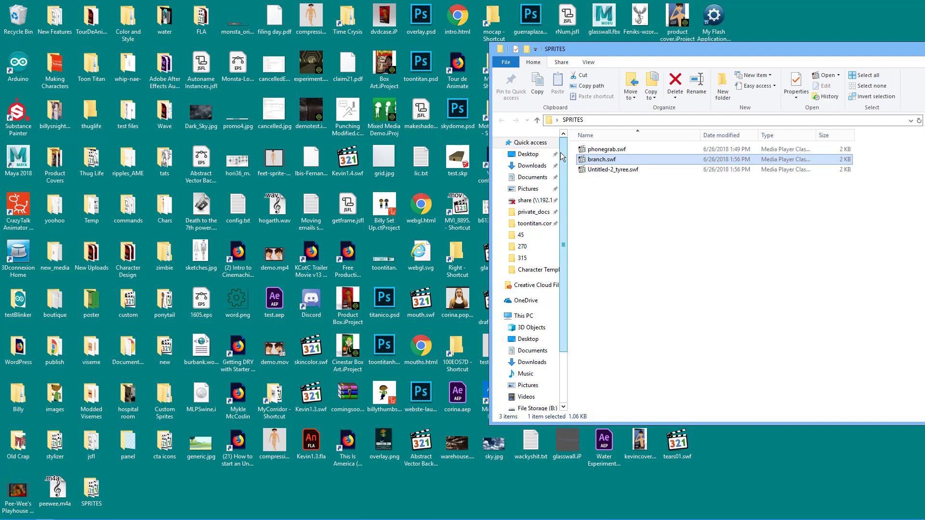
Step: Rename the exported tree file to tree.swf, correcting the misspelled name
{"action": "left_click", "coordinate": [622, 171]}
{"action": "left_click", "coordinate": [621, 174]}
{"action": "left_click_drag", "start_coordinate": [621, 173], "coordinate": [569, 176]}
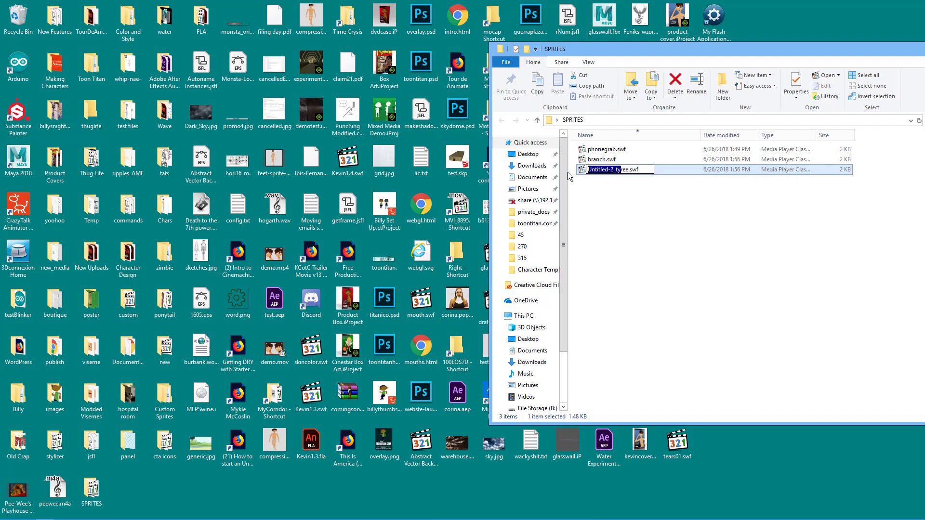
{"action": "type", "text": "t"}
{"action": "key", "text": "Return"}
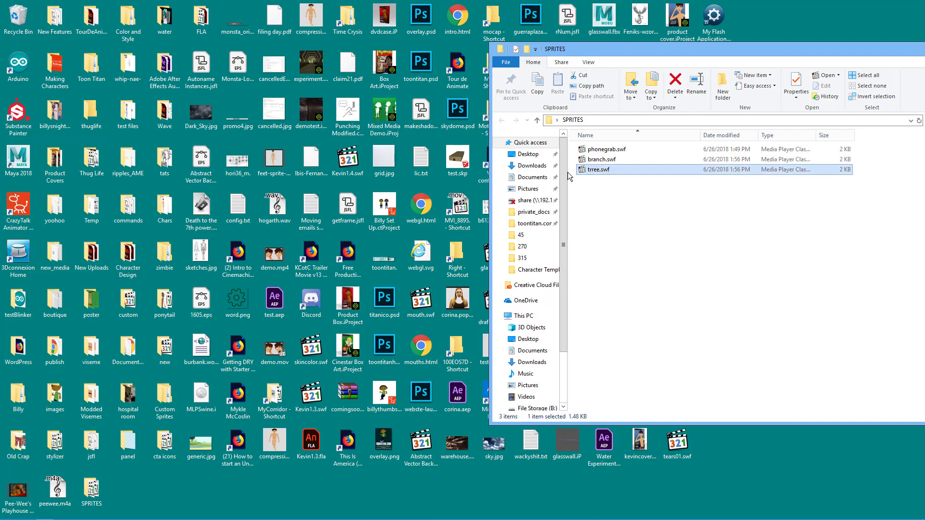
{"action": "left_click", "coordinate": [593, 171]}
{"action": "left_click", "coordinate": [594, 170]}
{"action": "key", "text": "BackSpace"}
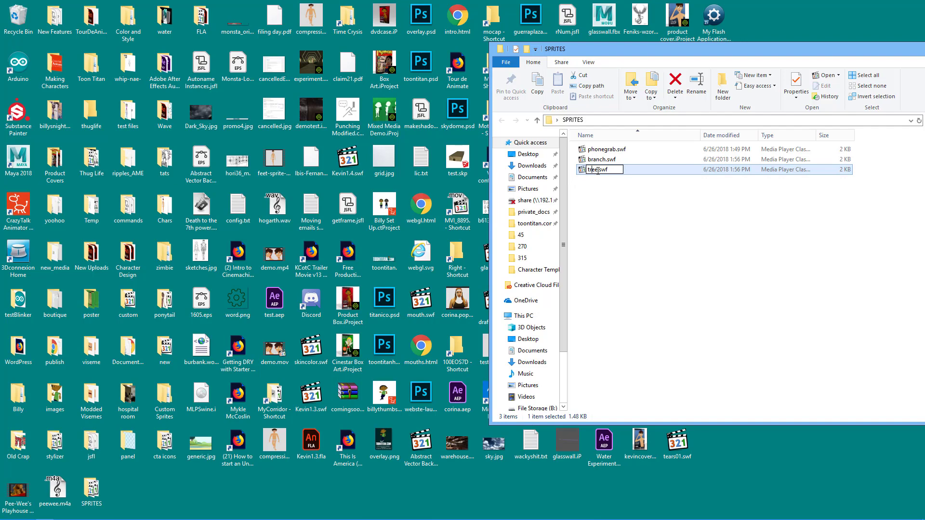
{"action": "left_click", "coordinate": [636, 210]}
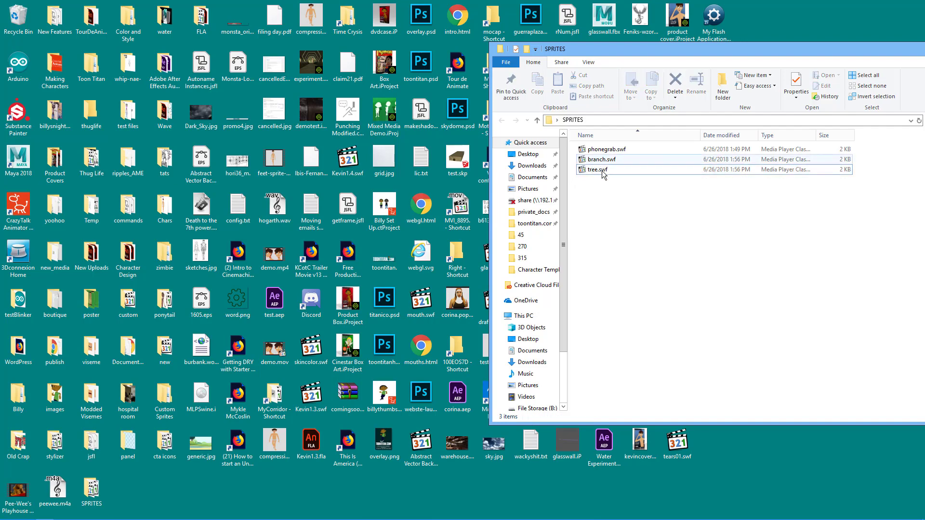
Step: Switch to CrazyTalk Animator 3 and return from Composer Mode to Stage Mode
{"action": "mouse_move", "coordinate": [416, 519]}
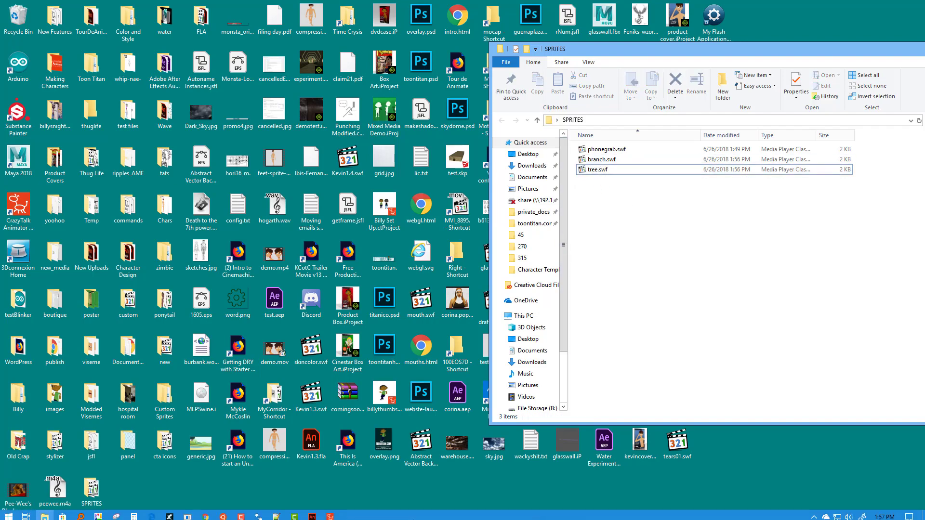
{"action": "left_click", "coordinate": [330, 514]}
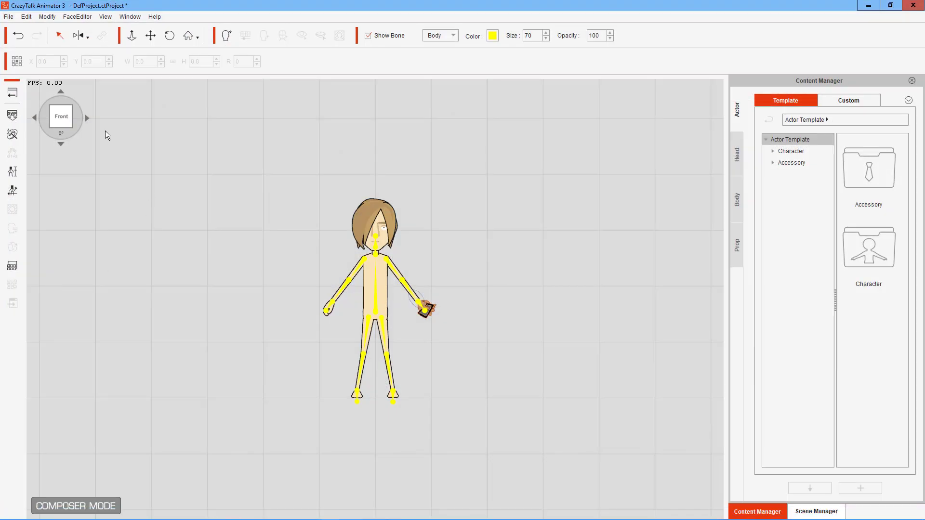
{"action": "left_click", "coordinate": [13, 93]}
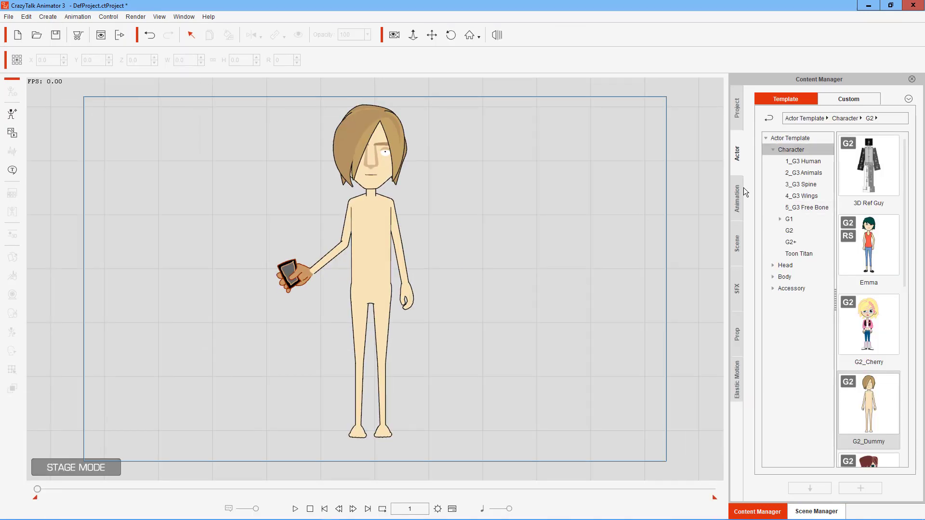
{"action": "scroll", "coordinate": [488, 238], "scroll_direction": "down", "scroll_amount": 4}
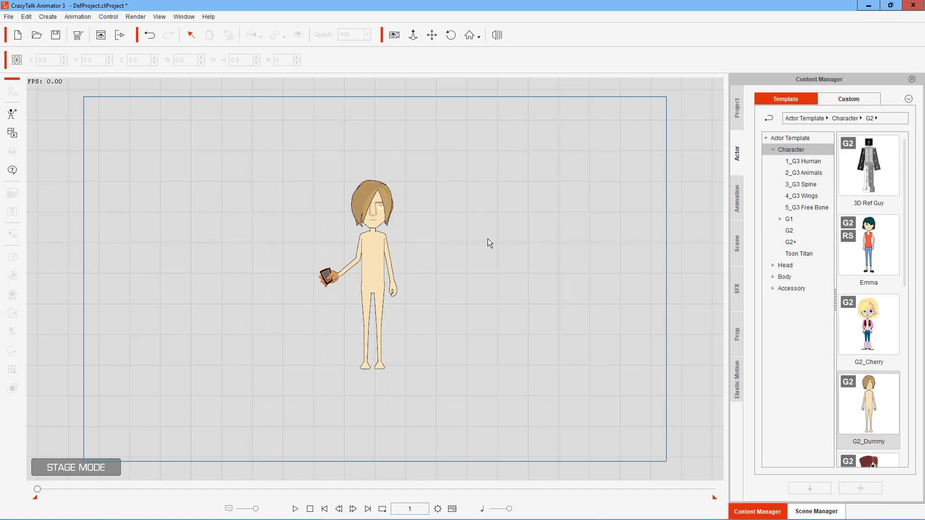
Step: Restore the animator window to a smaller size and arrange it side by side with the SPRITES folder window
{"action": "left_click", "coordinate": [890, 4]}
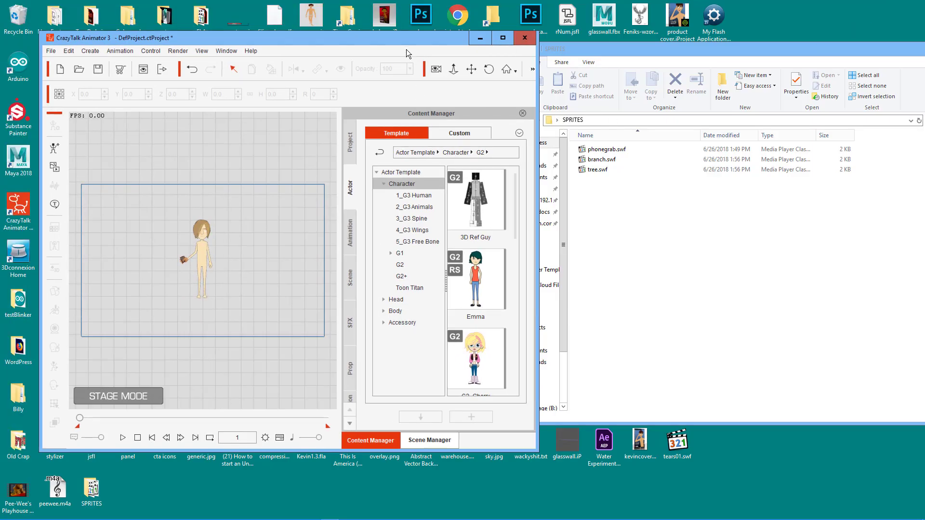
{"action": "left_click_drag", "start_coordinate": [407, 37], "coordinate": [392, 13]}
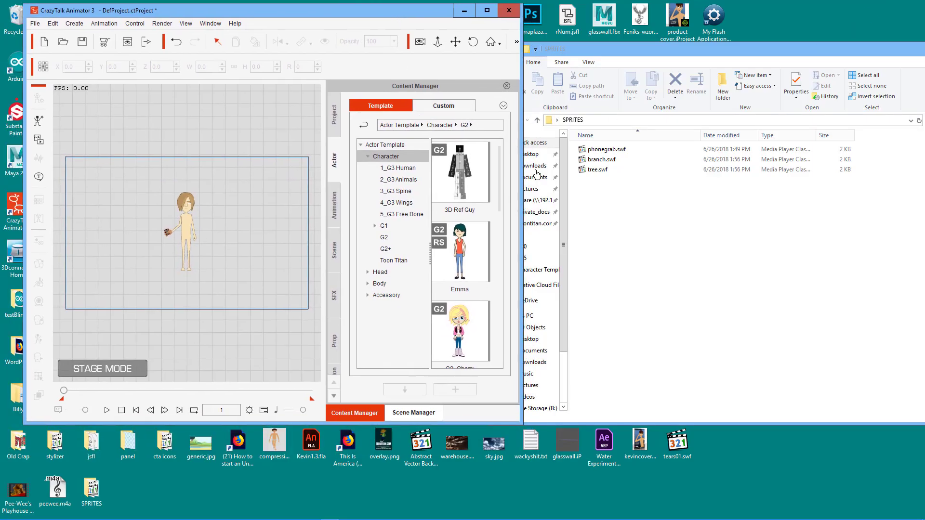
{"action": "left_click_drag", "start_coordinate": [606, 49], "coordinate": [640, 11]}
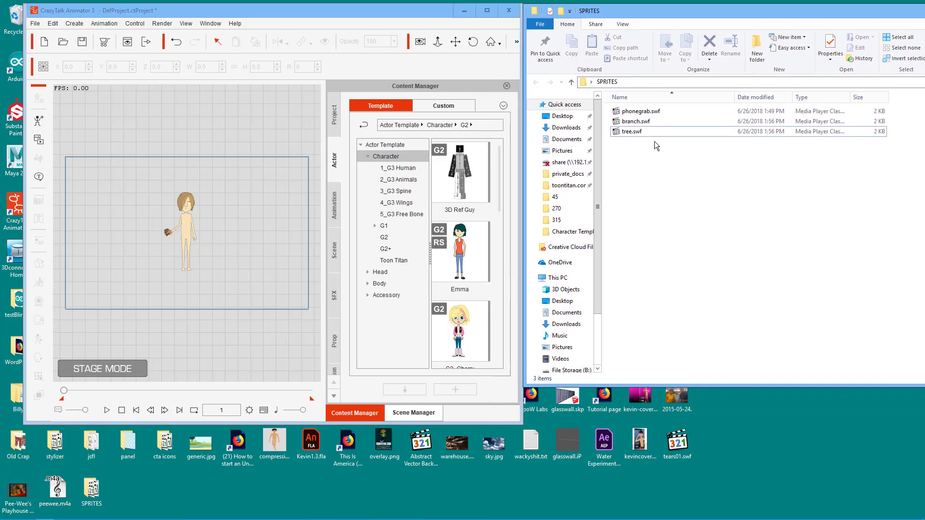
Step: Import branch.swf from the SPRITES folder onto the stage, enlarge it to about 317.6 and place it to the right of the character
{"action": "left_click", "coordinate": [640, 123]}
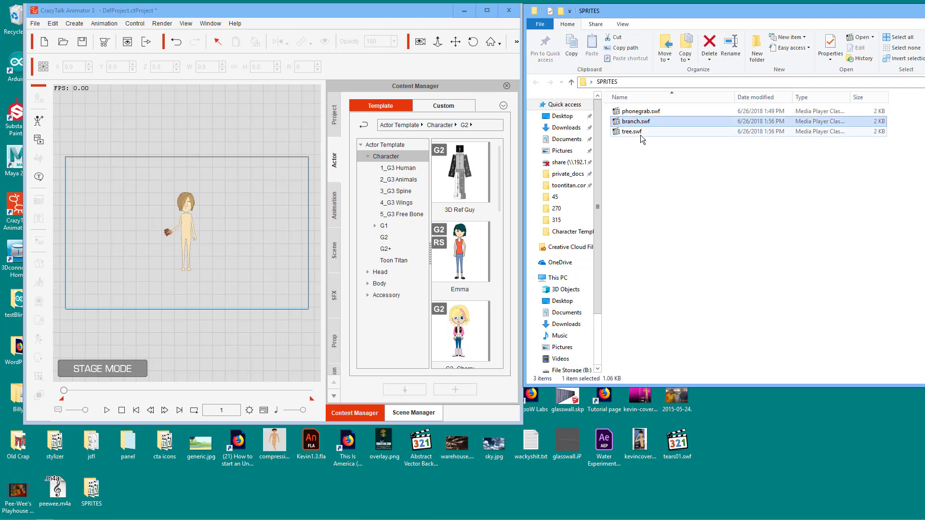
{"action": "left_click_drag", "start_coordinate": [629, 122], "coordinate": [229, 226]}
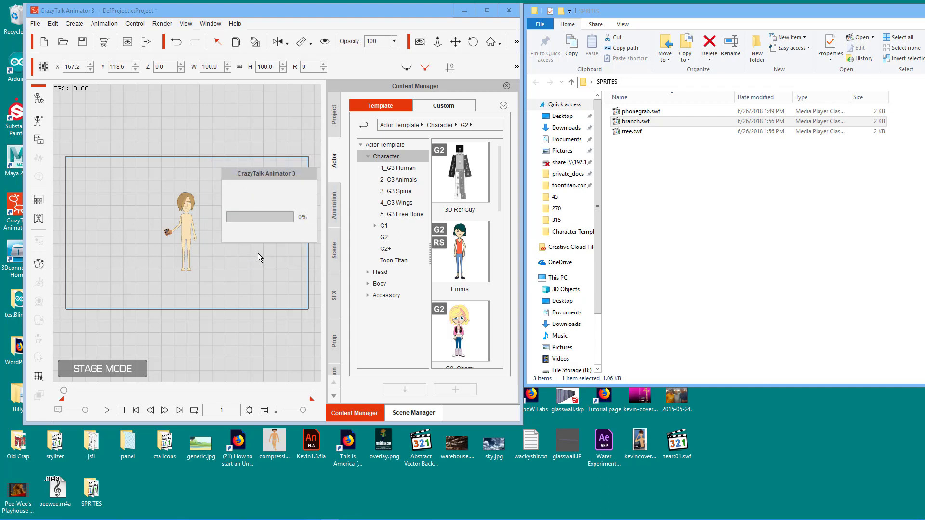
{"action": "left_click_drag", "start_coordinate": [240, 219], "coordinate": [268, 203]}
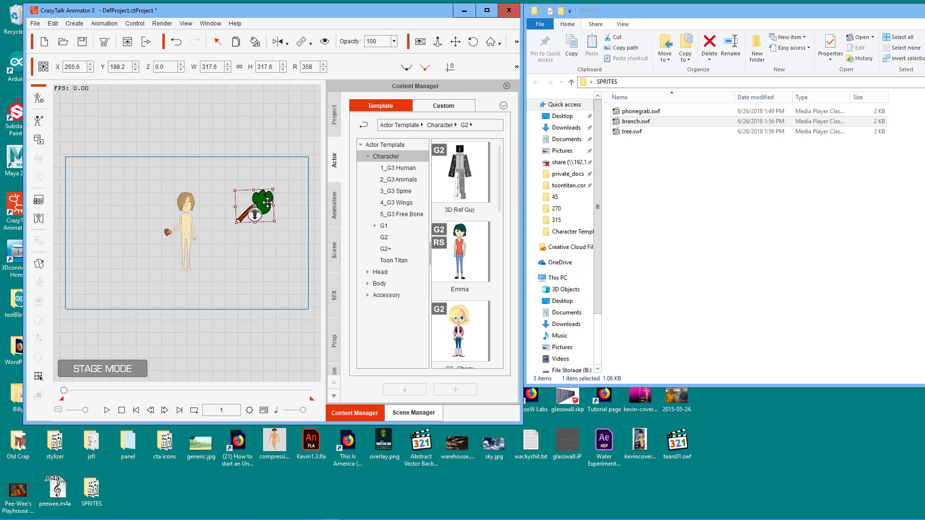
Step: Import tree.swf onto the stage despite the unsupported tag, enlarge it to about 462.5 and place it to the left of the character
{"action": "left_click_drag", "start_coordinate": [641, 132], "coordinate": [200, 218]}
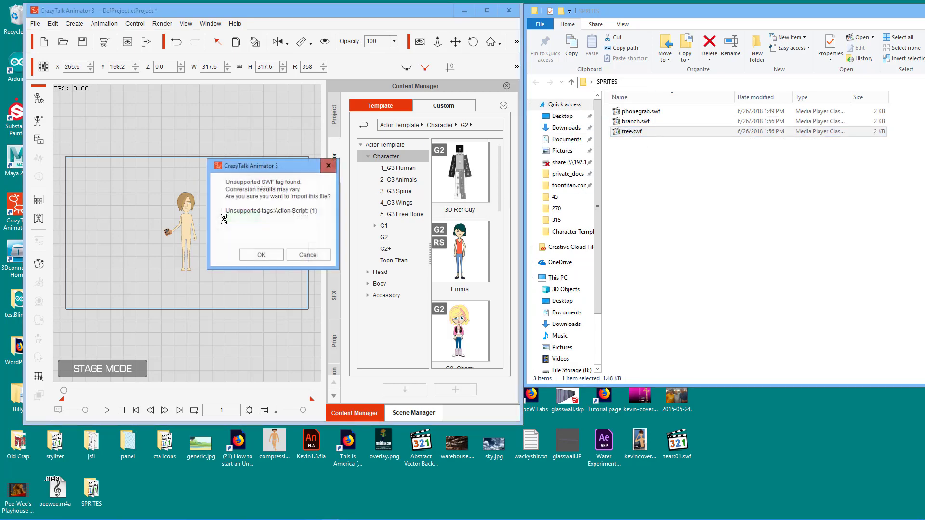
{"action": "left_click", "coordinate": [255, 254]}
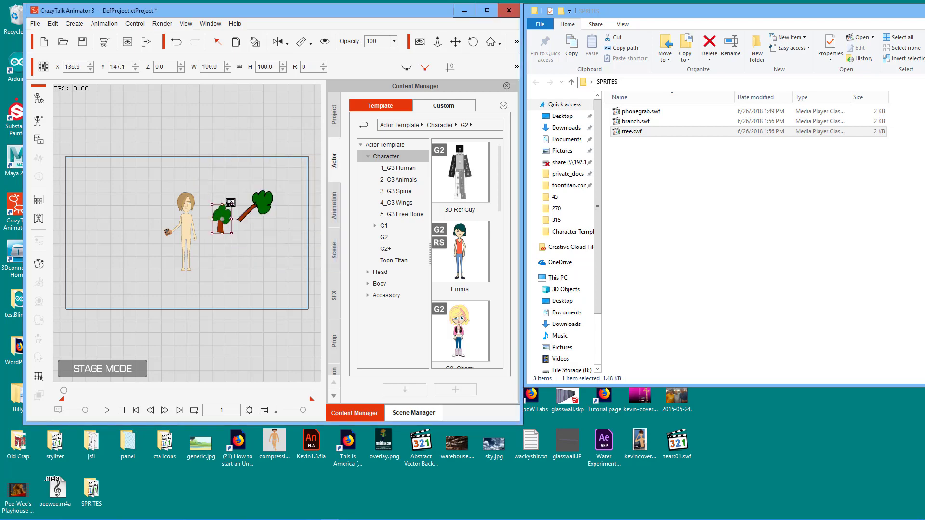
{"action": "left_click_drag", "start_coordinate": [275, 161], "coordinate": [277, 152]}
{"action": "left_click_drag", "start_coordinate": [237, 194], "coordinate": [140, 199]}
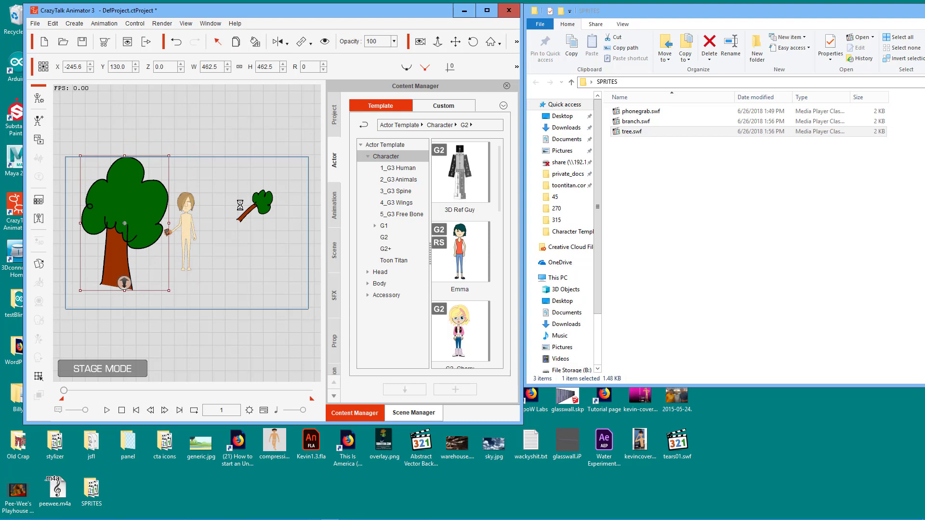
Step: Move the branch onto the right side of the tree at about X -175.6, Y 114.7, deselect it and maximize the animator window
{"action": "left_click_drag", "start_coordinate": [259, 203], "coordinate": [150, 222]}
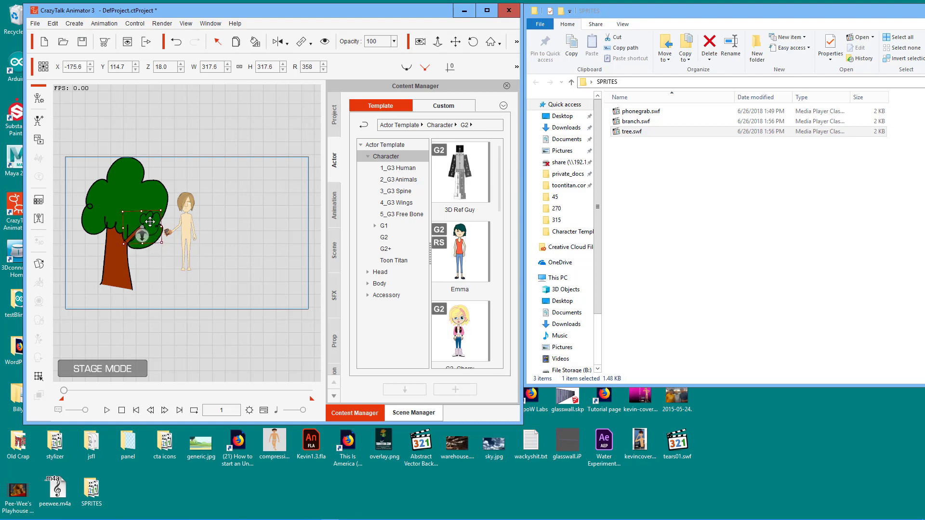
{"action": "left_click", "coordinate": [199, 288]}
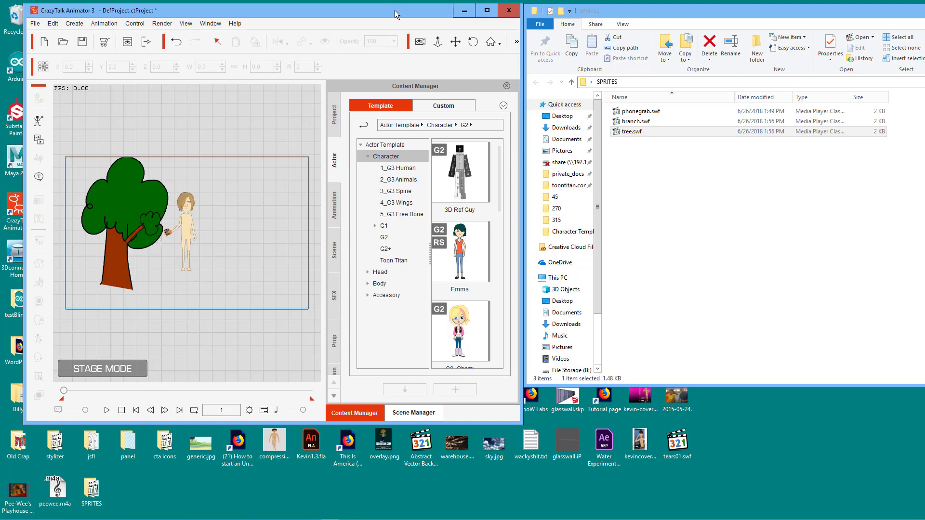
{"action": "double_click", "coordinate": [395, 11]}
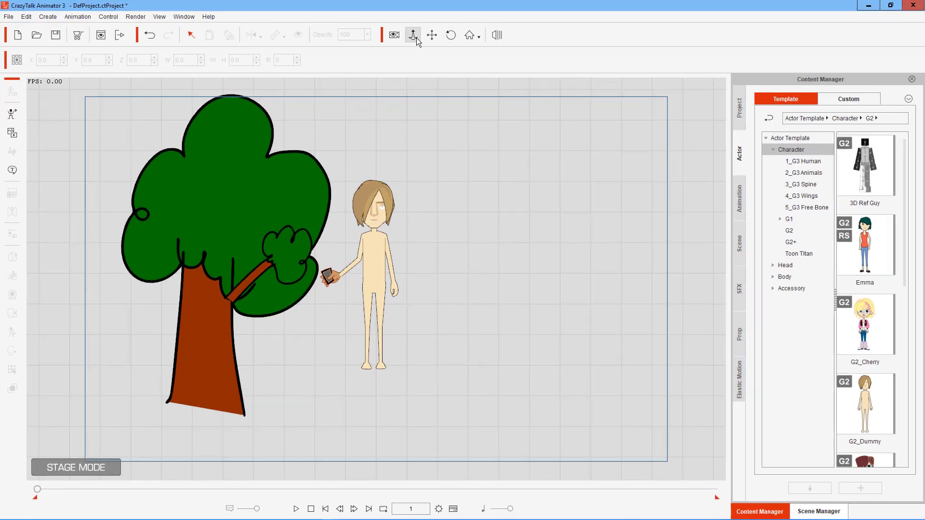
Step: In the 3D view, pull the branch forward in front of the tree to about Z 101.3, and return to the flat view
{"action": "left_click", "coordinate": [432, 34]}
{"action": "left_click_drag", "start_coordinate": [301, 375], "coordinate": [376, 368]}
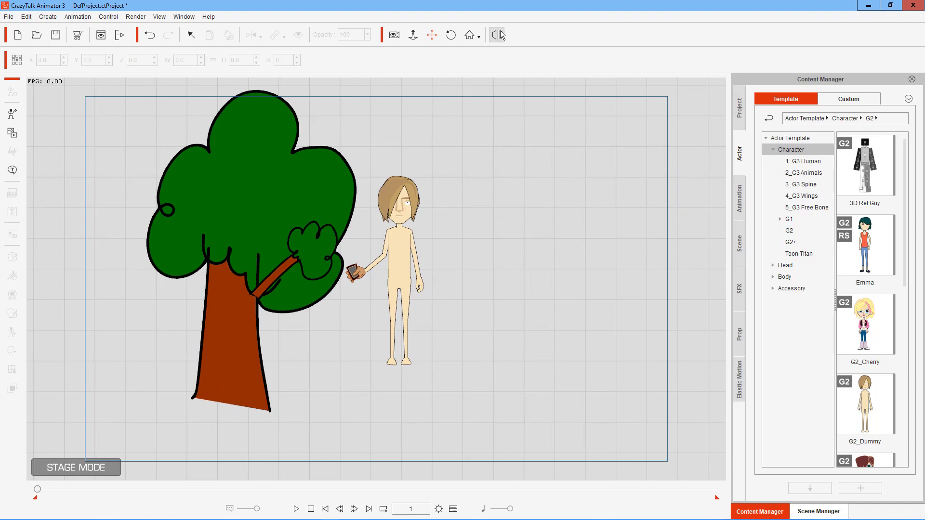
{"action": "left_click", "coordinate": [497, 34]}
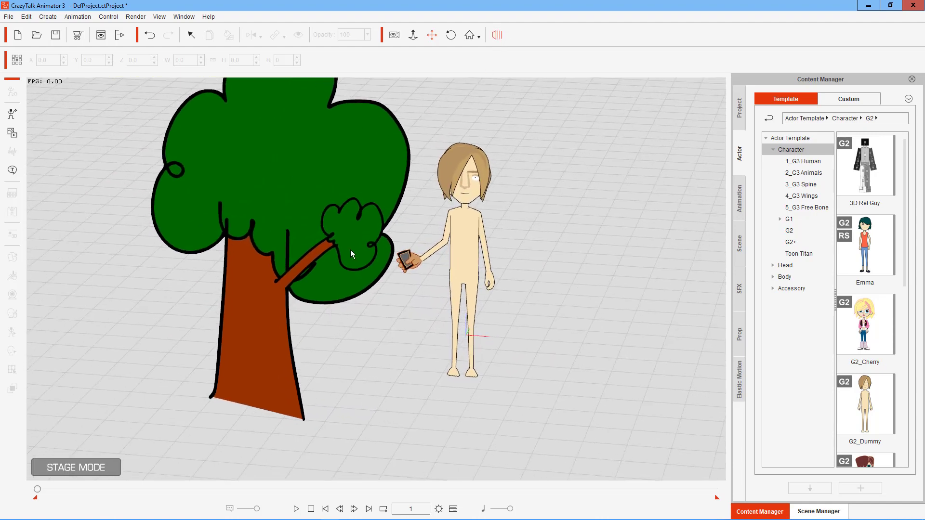
{"action": "left_click", "coordinate": [352, 235]}
{"action": "left_click_drag", "start_coordinate": [314, 258], "coordinate": [418, 149]}
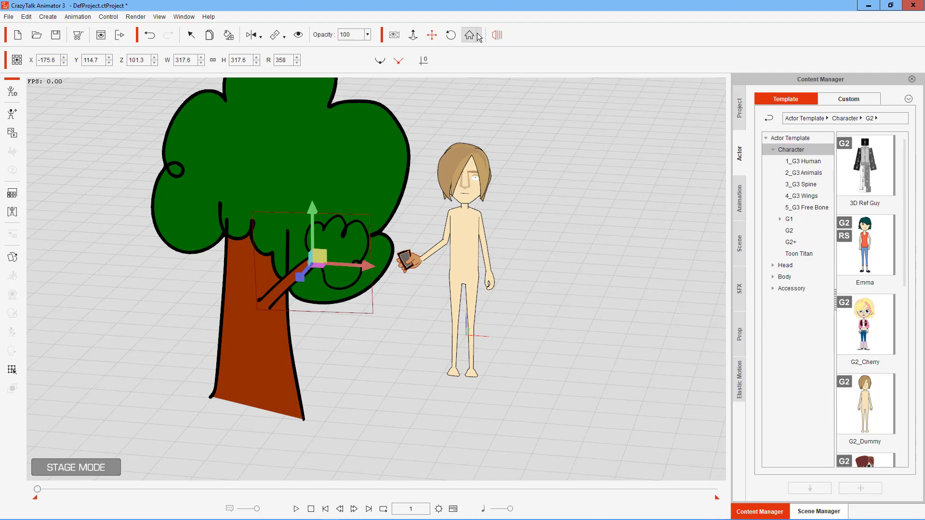
{"action": "left_click", "coordinate": [472, 116]}
{"action": "left_click", "coordinate": [451, 35]}
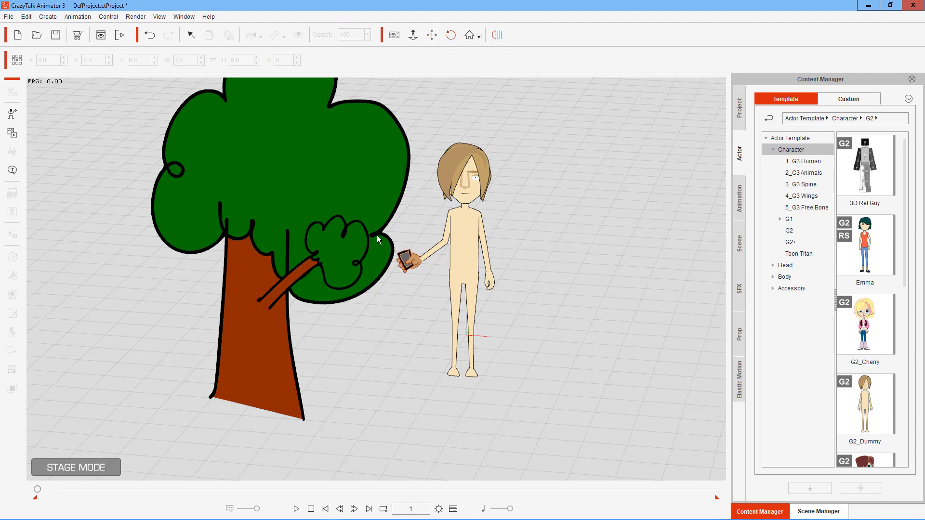
{"action": "left_click_drag", "start_coordinate": [384, 252], "coordinate": [430, 199]}
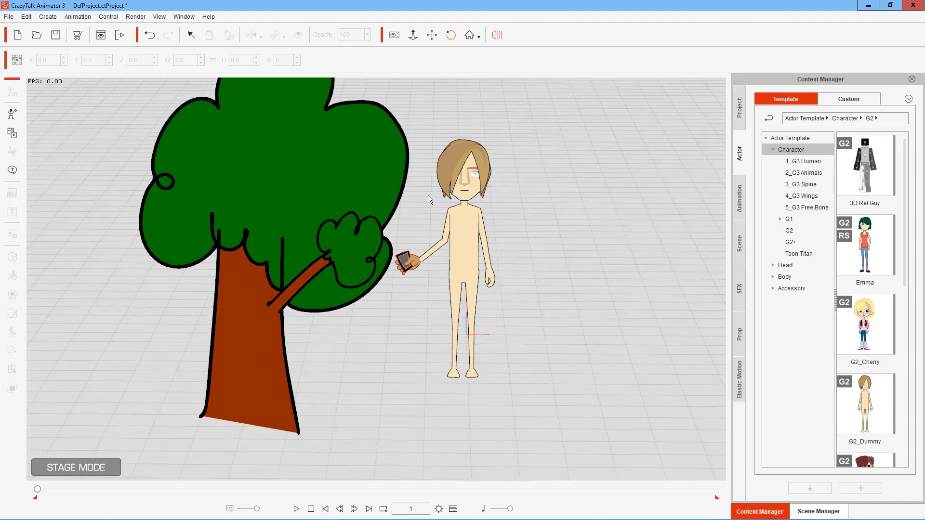
{"action": "left_click", "coordinate": [497, 37]}
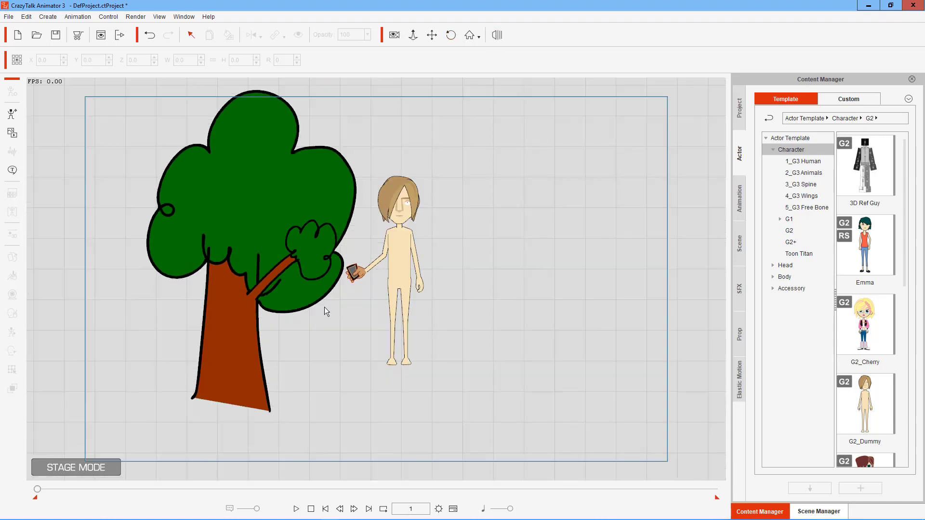
Step: Link the branch to the tree so that the tree is its parent
{"action": "left_click", "coordinate": [432, 34]}
{"action": "left_click_drag", "start_coordinate": [353, 223], "coordinate": [200, 249]}
{"action": "left_click_drag", "start_coordinate": [190, 291], "coordinate": [341, 265]}
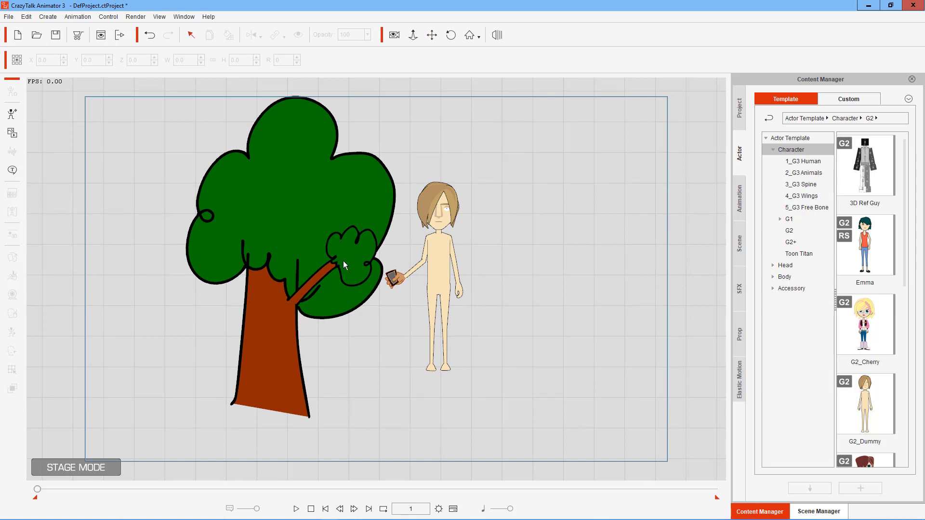
{"action": "left_click", "coordinate": [344, 264]}
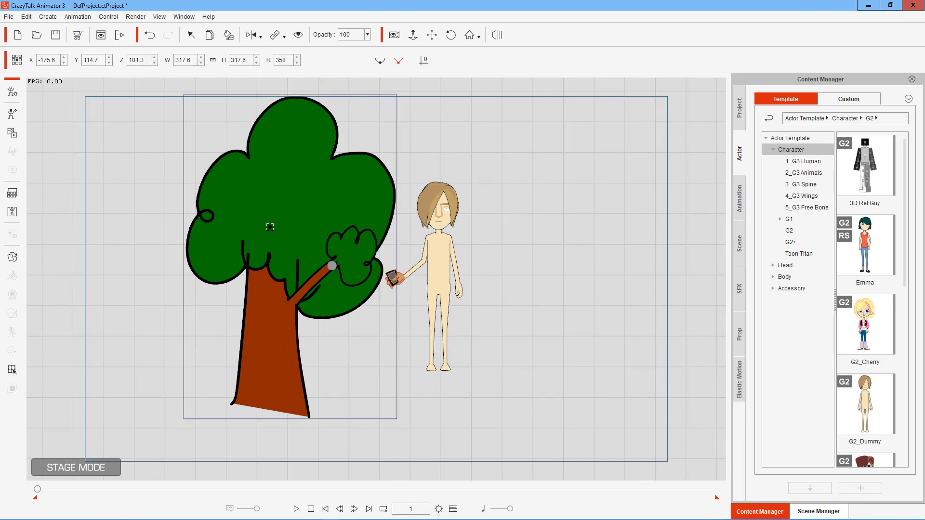
Step: Move the tree with its linked branch away from the character to about X -344.6, Y 89.1, and select the branch
{"action": "left_click", "coordinate": [430, 36]}
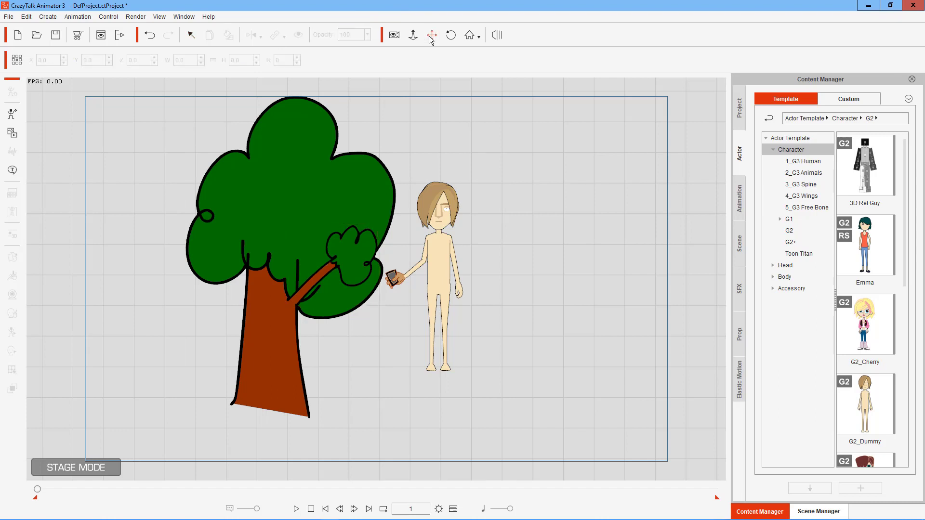
{"action": "left_click_drag", "start_coordinate": [284, 213], "coordinate": [274, 286]}
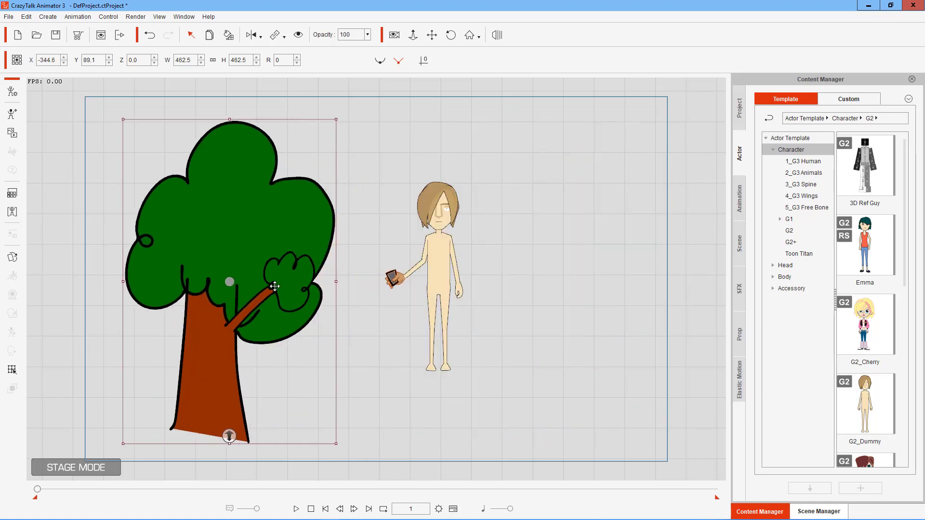
{"action": "left_click", "coordinate": [285, 288]}
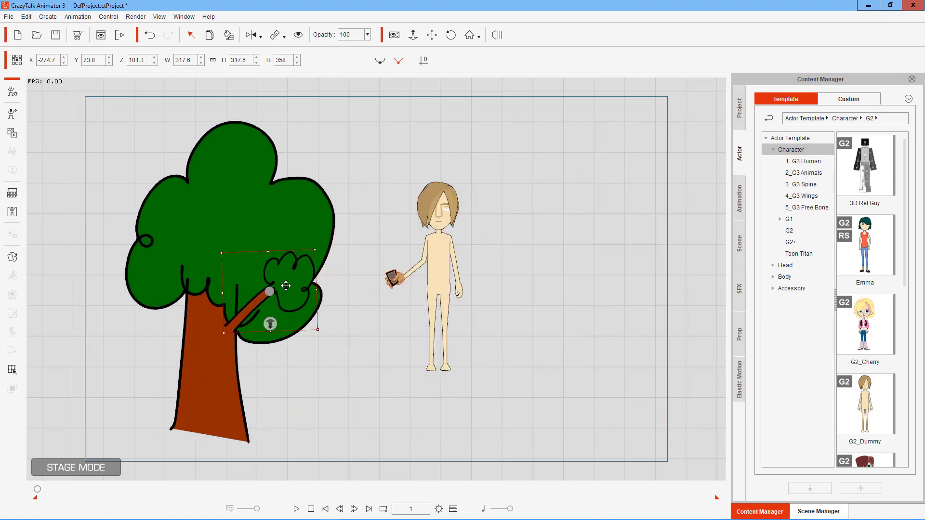
Step: Duplicate the branch, mirror the copy, place it on the opposite side of the tree at about X -462.7, Y 109.7, and shrink it
{"action": "left_click_drag", "start_coordinate": [290, 287], "coordinate": [263, 262]}
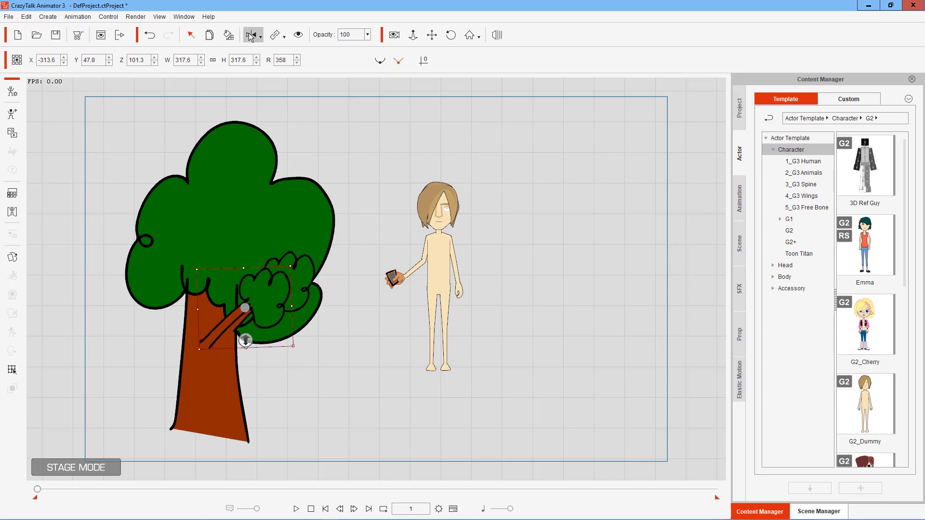
{"action": "left_click_drag", "start_coordinate": [227, 294], "coordinate": [133, 257]}
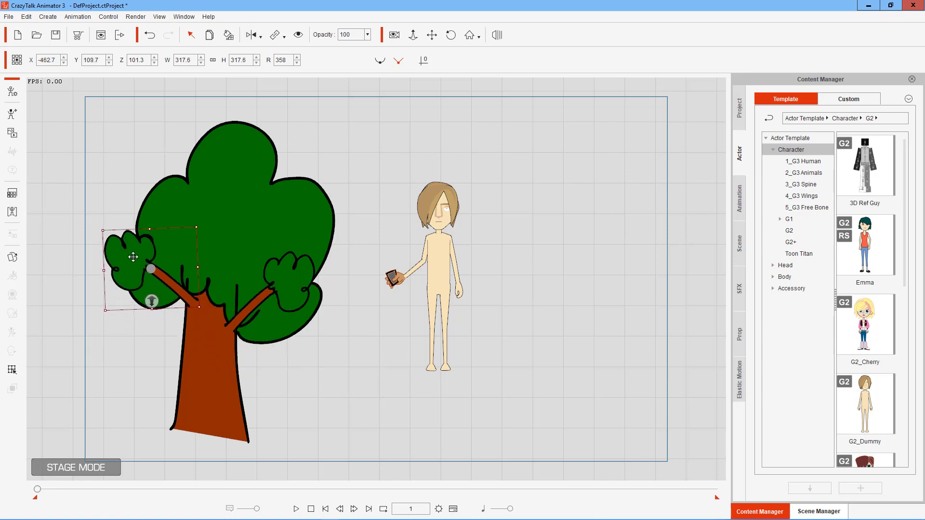
{"action": "left_click_drag", "start_coordinate": [105, 229], "coordinate": [135, 259]}
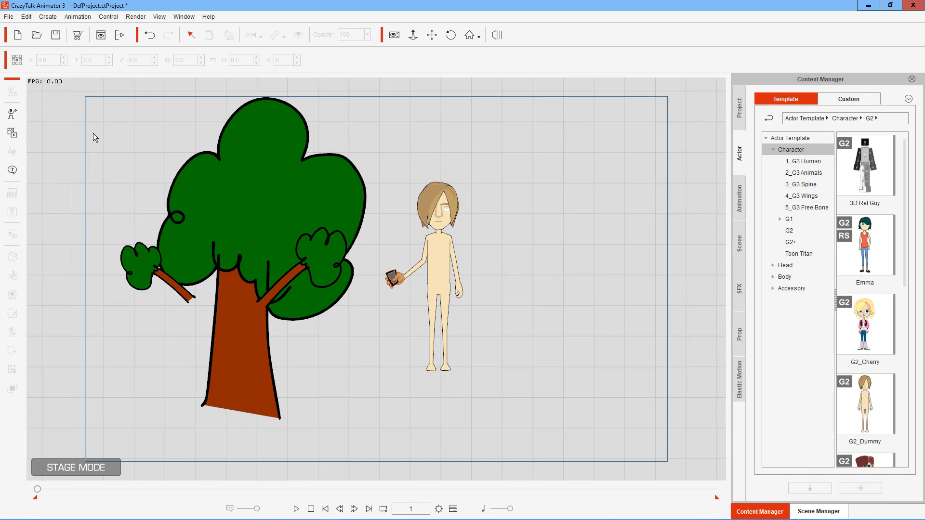
Step: Delete the tree and both branches from the stage, and import branch.swf and tree.swf again beside the character, accepting the SWF conversion
{"action": "left_click_drag", "start_coordinate": [93, 133], "coordinate": [345, 420]}
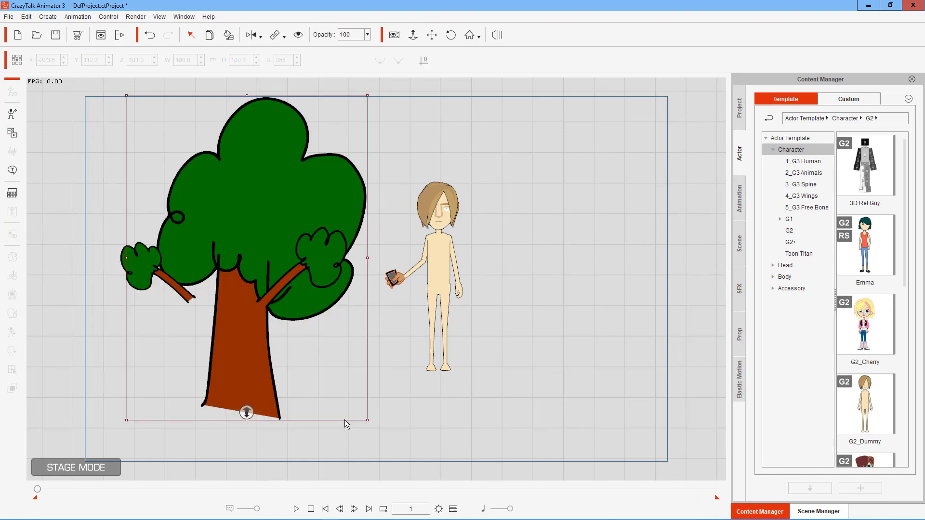
{"action": "key", "text": "Delete"}
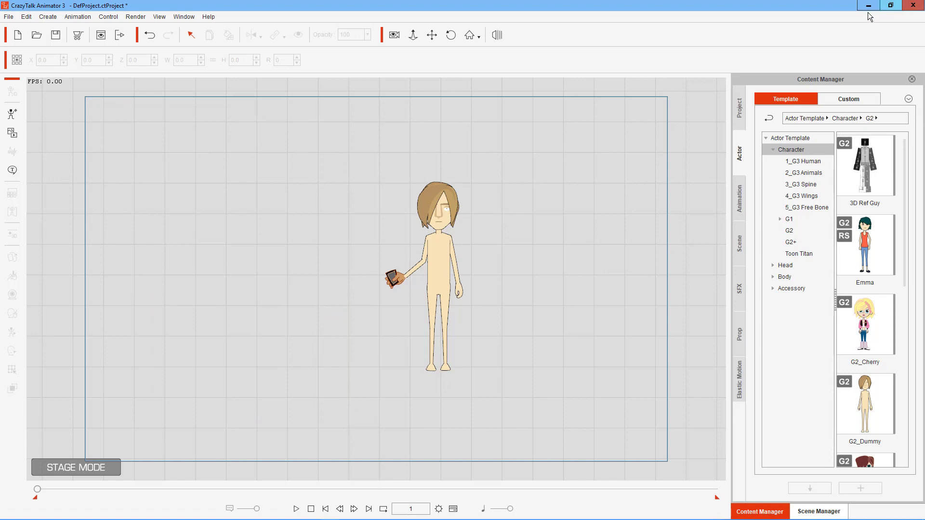
{"action": "left_click", "coordinate": [891, 5]}
{"action": "left_click", "coordinate": [764, 251]}
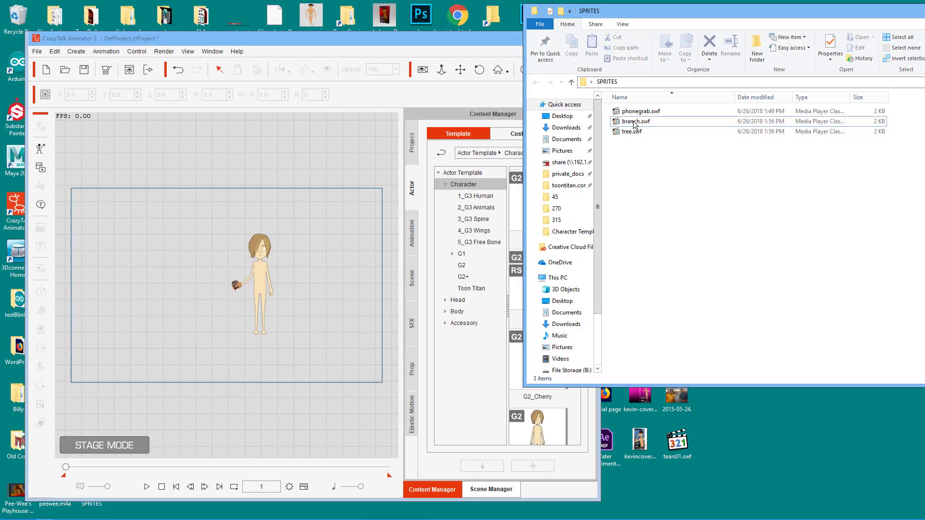
{"action": "left_click_drag", "start_coordinate": [631, 130], "coordinate": [169, 263]}
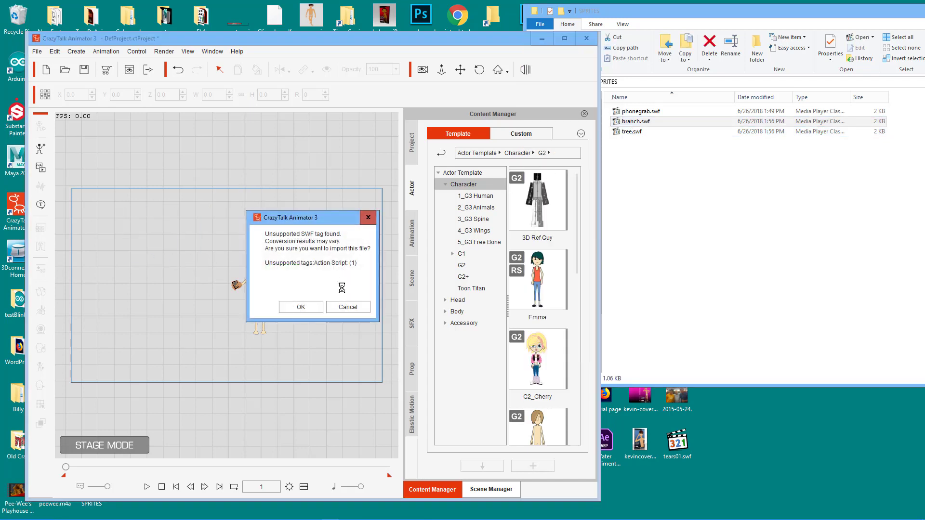
{"action": "left_click", "coordinate": [300, 306]}
{"action": "left_click_drag", "start_coordinate": [631, 131], "coordinate": [194, 247]}
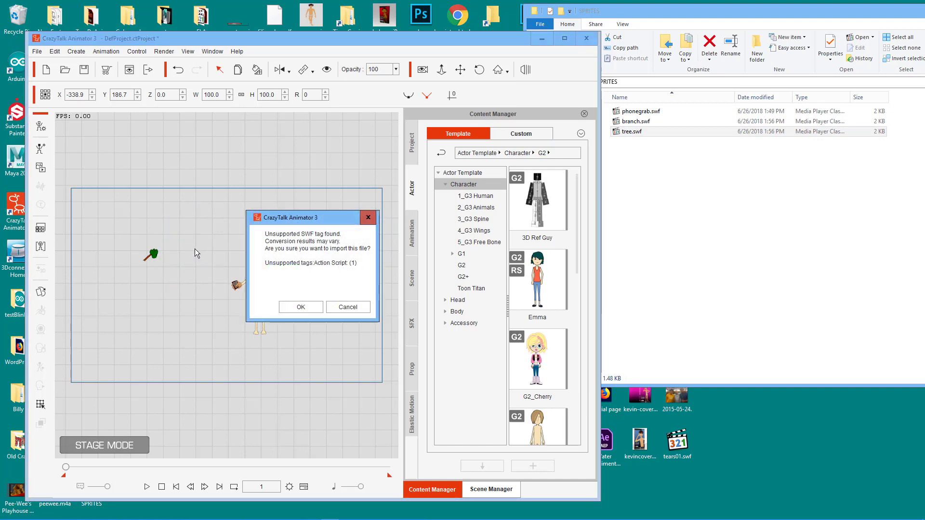
{"action": "left_click", "coordinate": [289, 307]}
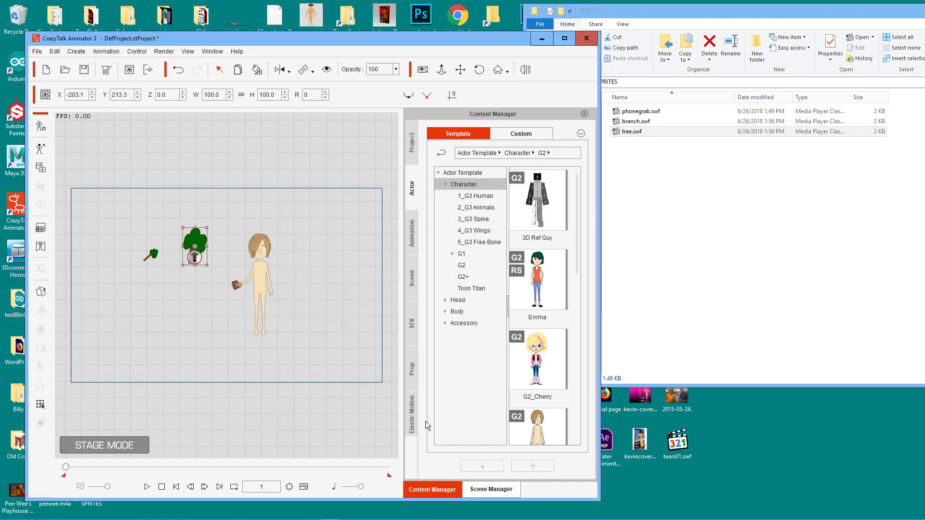
Step: Look through the scene's object list and the prop template library for a place to store custom props
{"action": "left_click", "coordinate": [488, 488]}
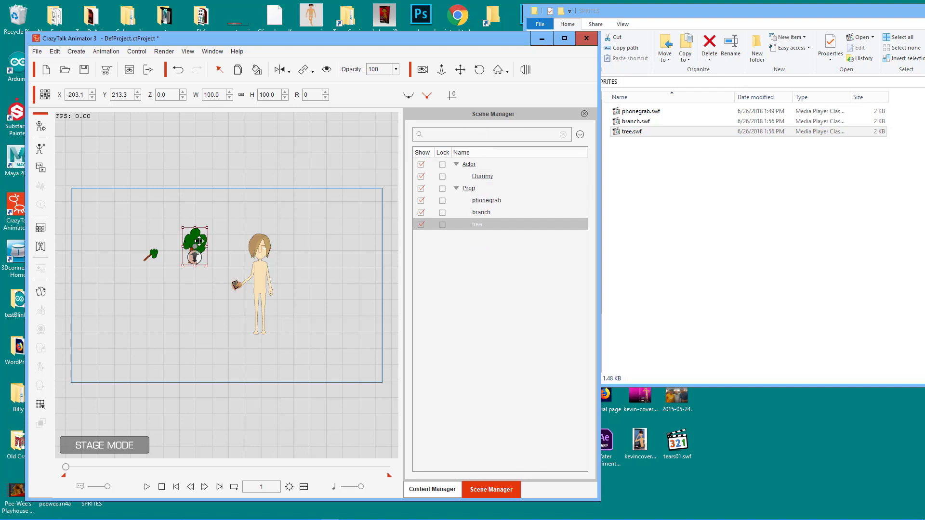
{"action": "left_click", "coordinate": [426, 488]}
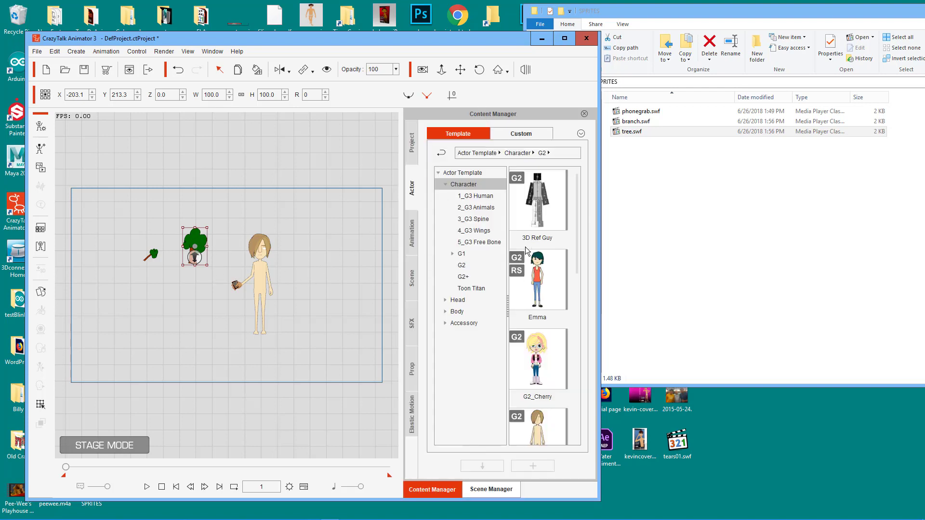
{"action": "left_click", "coordinate": [526, 134]}
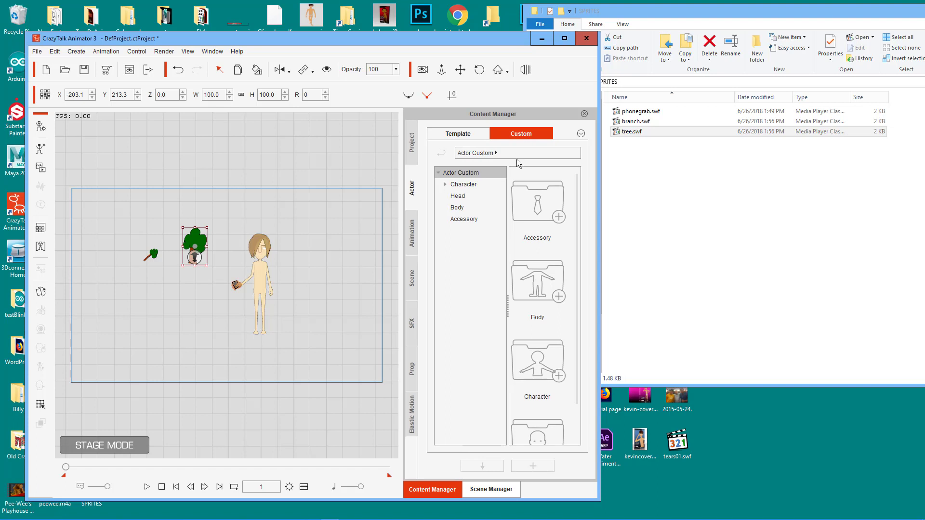
{"action": "left_click", "coordinate": [416, 368]}
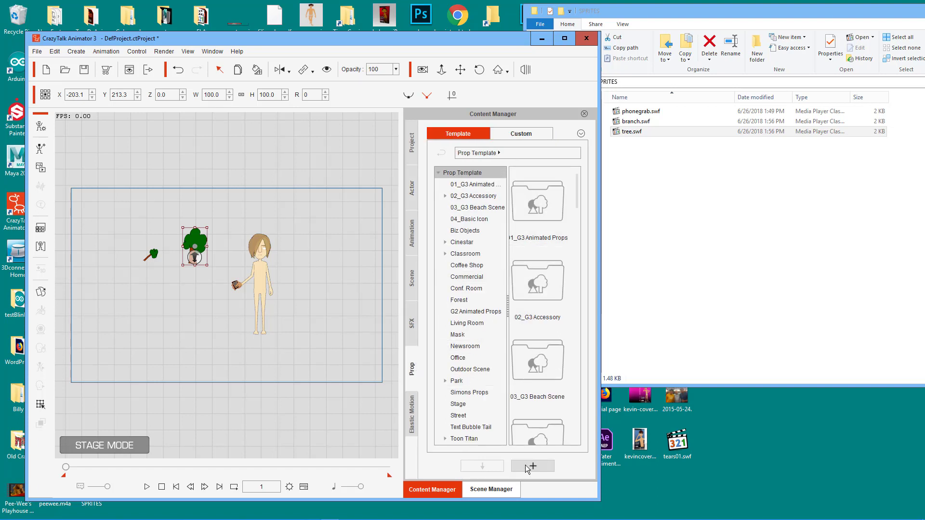
{"action": "left_click_drag", "start_coordinate": [576, 200], "coordinate": [583, 435]}
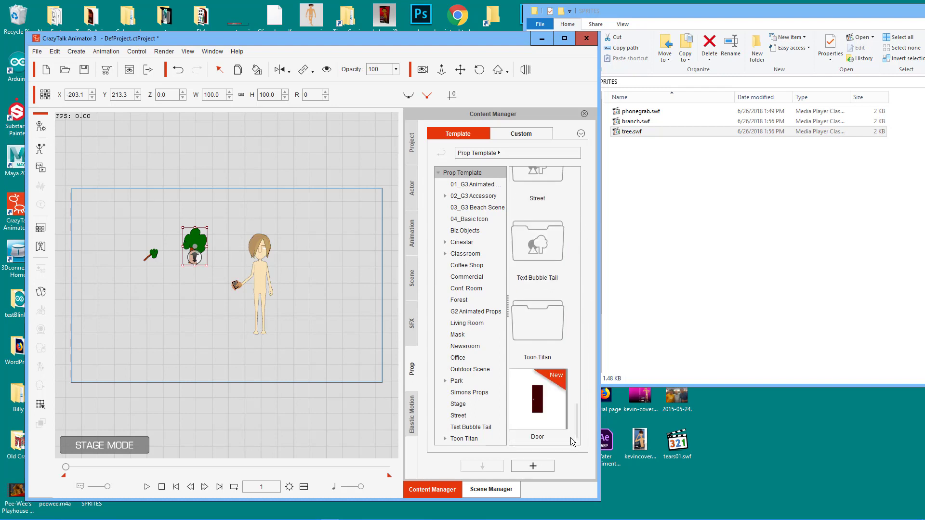
{"action": "right_click", "coordinate": [571, 440]}
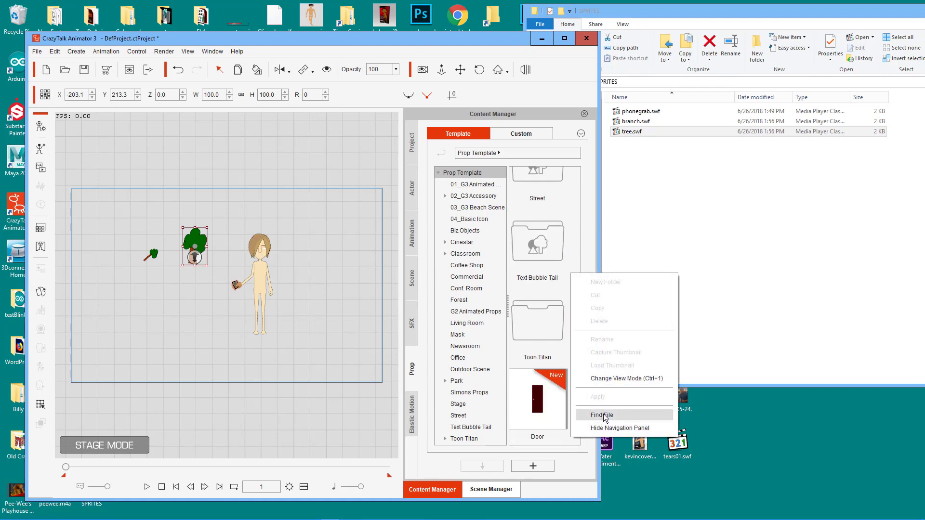
{"action": "left_click", "coordinate": [579, 447]}
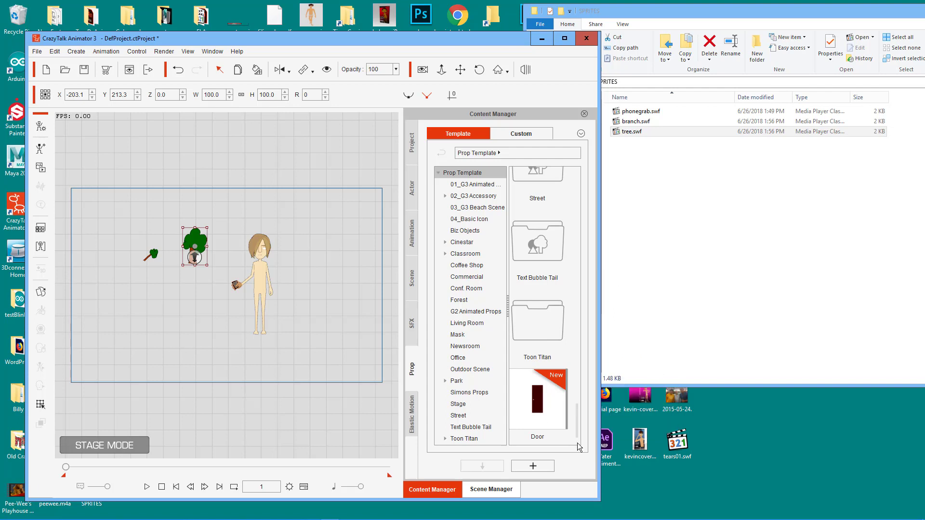
{"action": "right_click", "coordinate": [574, 439]}
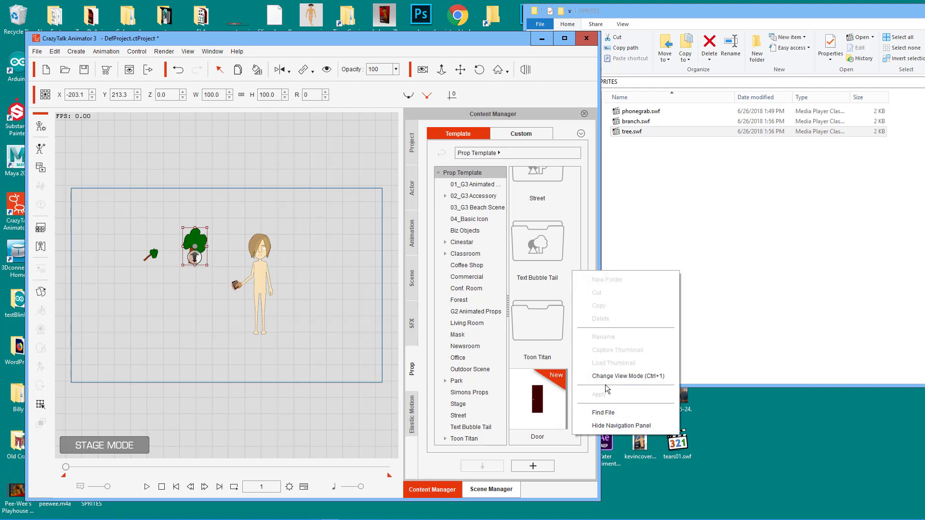
{"action": "right_click", "coordinate": [572, 221]}
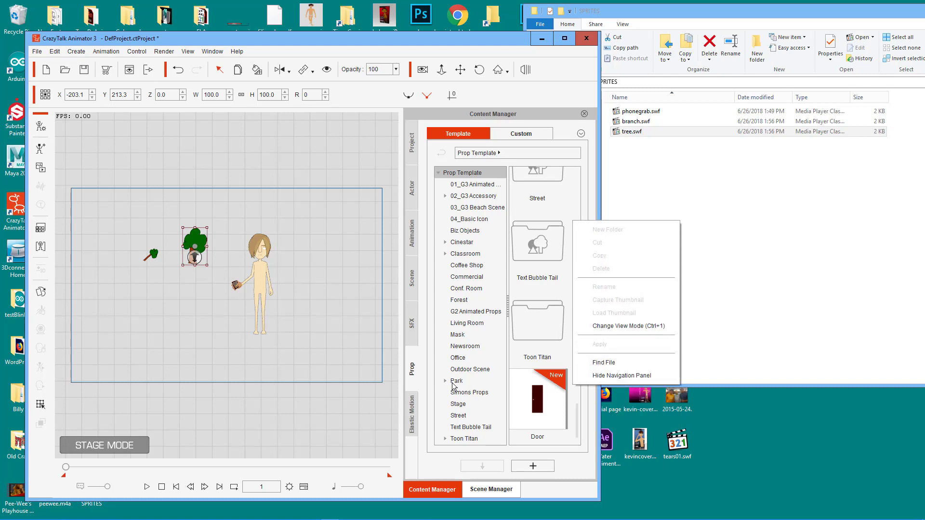
{"action": "left_click", "coordinate": [478, 176]}
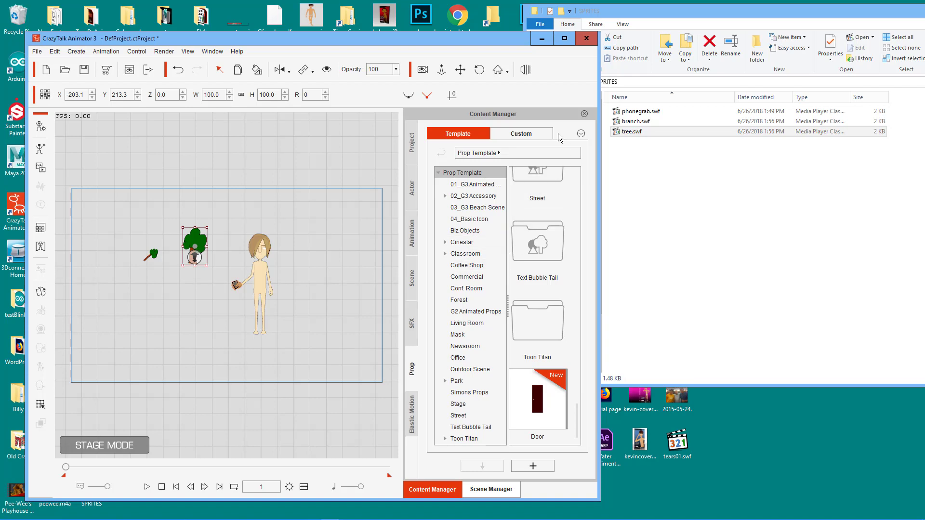
Step: Create a folder named Trees in the custom prop library and open it, widening the animator window for room
{"action": "left_click", "coordinate": [534, 134]}
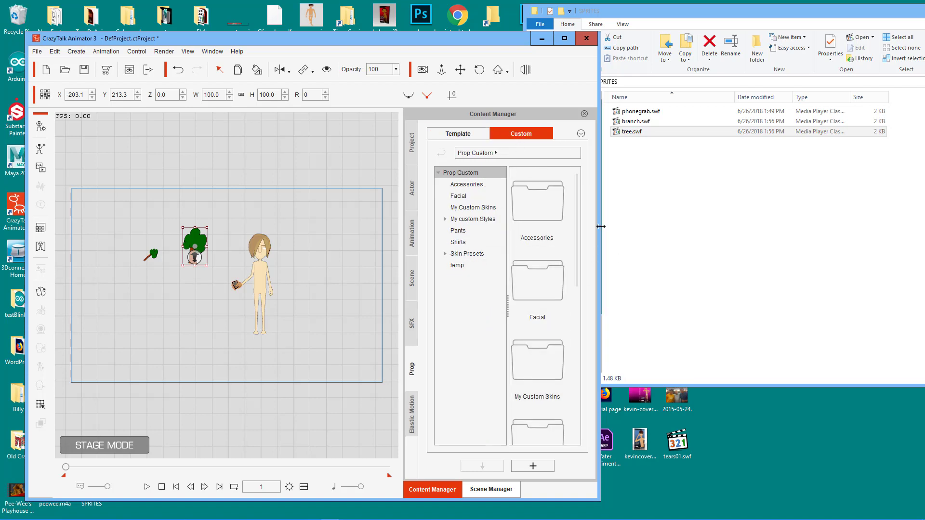
{"action": "left_click_drag", "start_coordinate": [601, 226], "coordinate": [886, 208]}
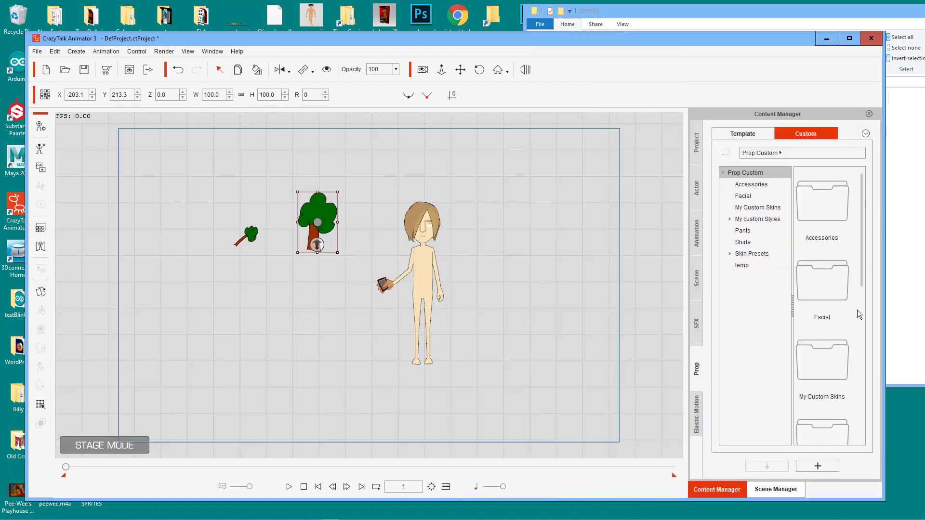
{"action": "right_click", "coordinate": [854, 334]}
{"action": "left_click", "coordinate": [858, 345]}
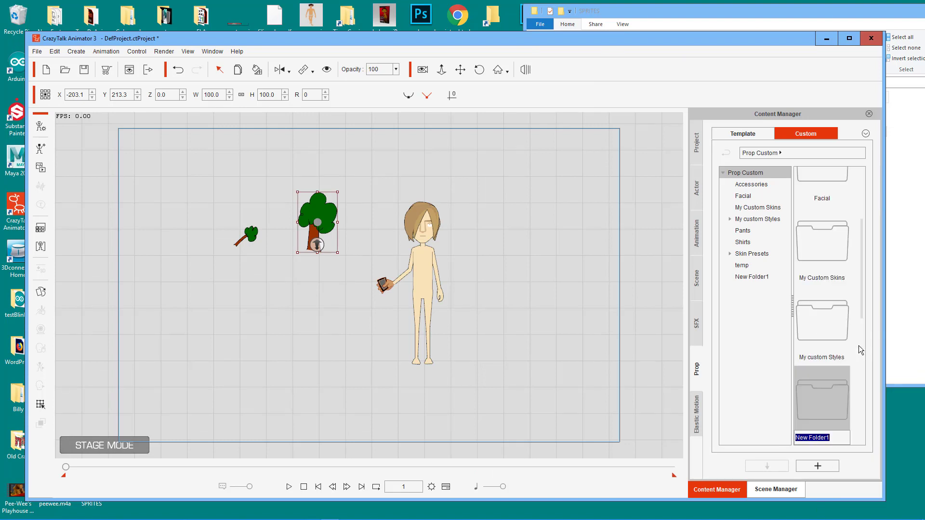
{"action": "type", "text": "Trees"}
{"action": "key", "text": "Return"}
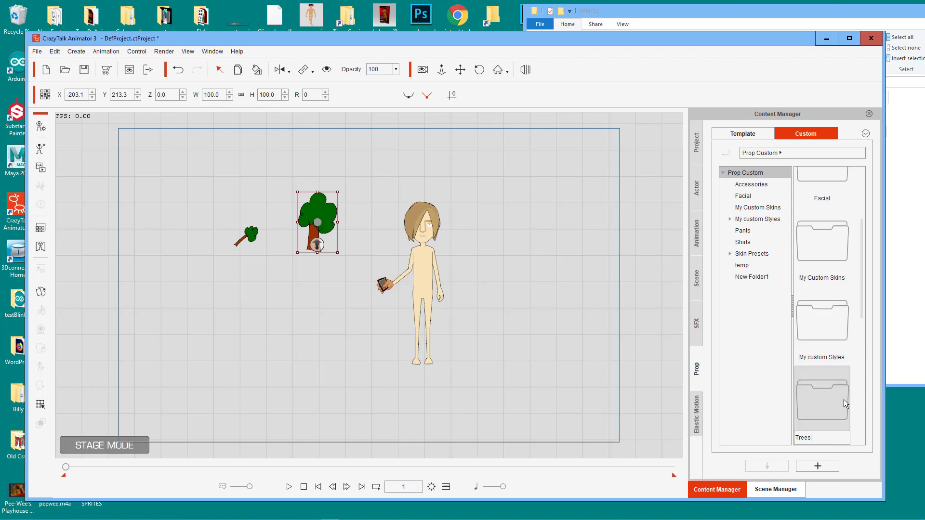
{"action": "double_click", "coordinate": [844, 400]}
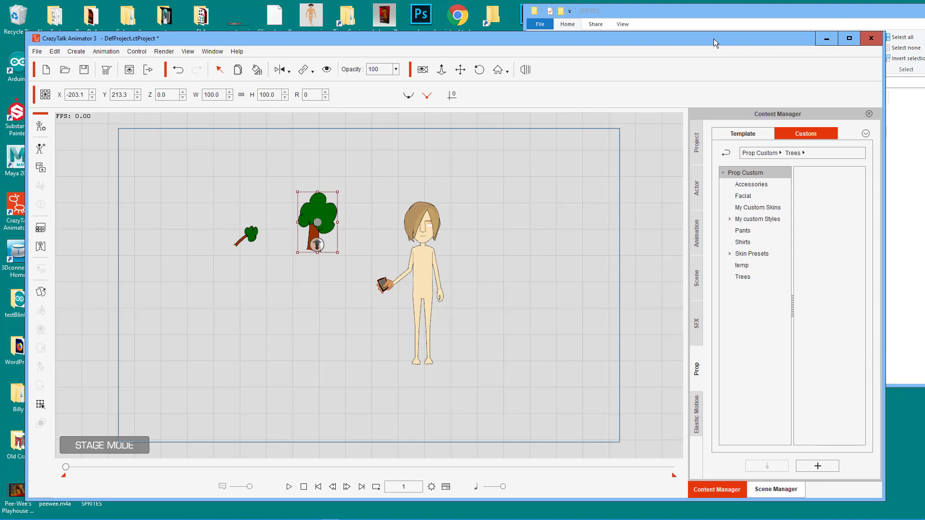
Step: Save the selected tree into the Trees folder as a custom prop named trunk
{"action": "left_click_drag", "start_coordinate": [713, 38], "coordinate": [618, 22]}
{"action": "left_click", "coordinate": [835, 181]}
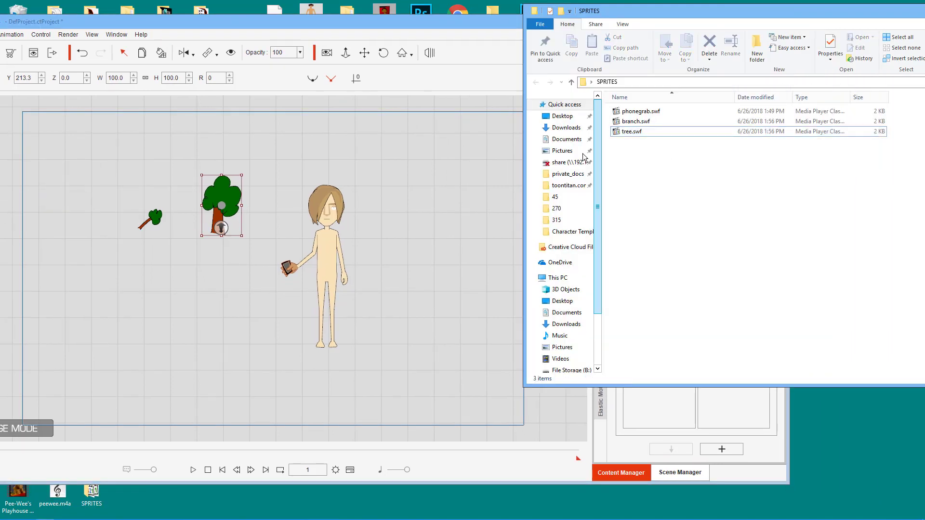
{"action": "left_click", "coordinate": [429, 31]}
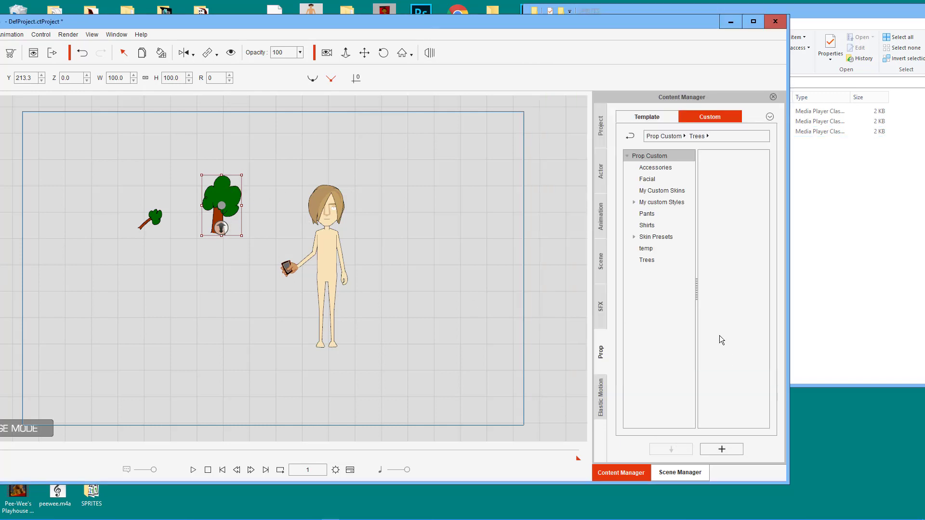
{"action": "left_click", "coordinate": [725, 451]}
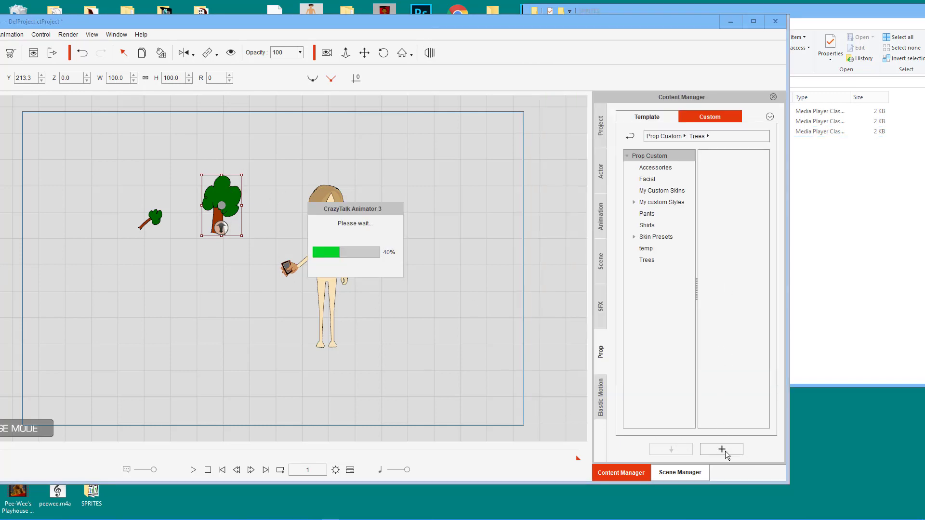
{"action": "type", "text": "tru"}
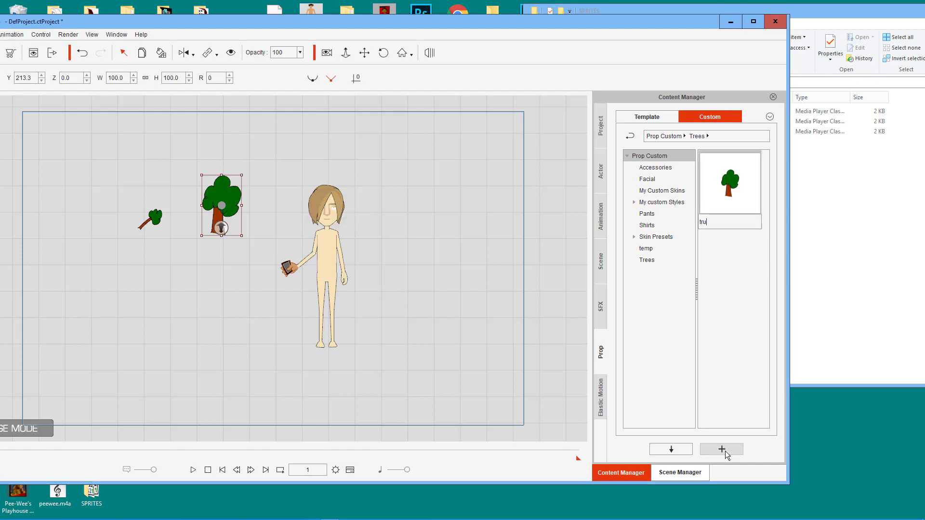
{"action": "type", "text": "nk"}
{"action": "left_click", "coordinate": [765, 383]}
Step: Save the branch sprite into the Trees folder as a custom prop named branch
{"action": "left_click", "coordinate": [156, 227]}
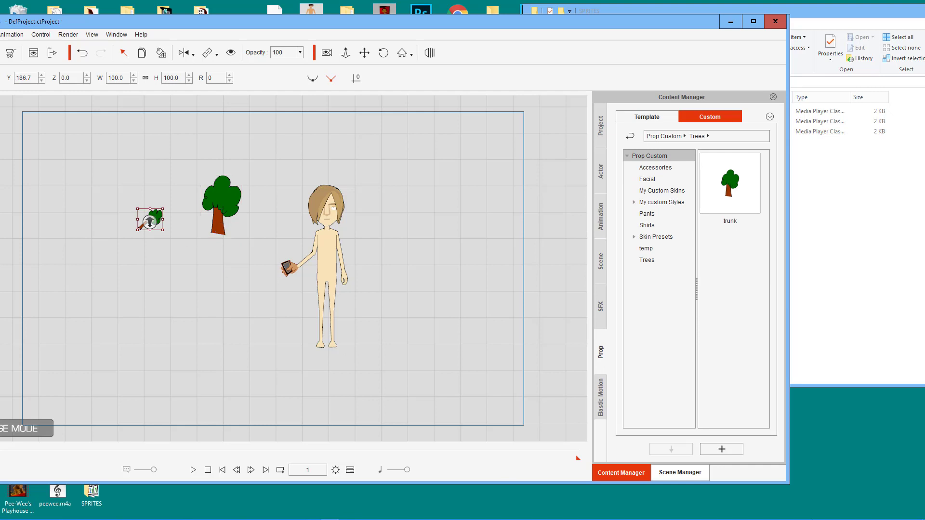
{"action": "left_click", "coordinate": [733, 450]}
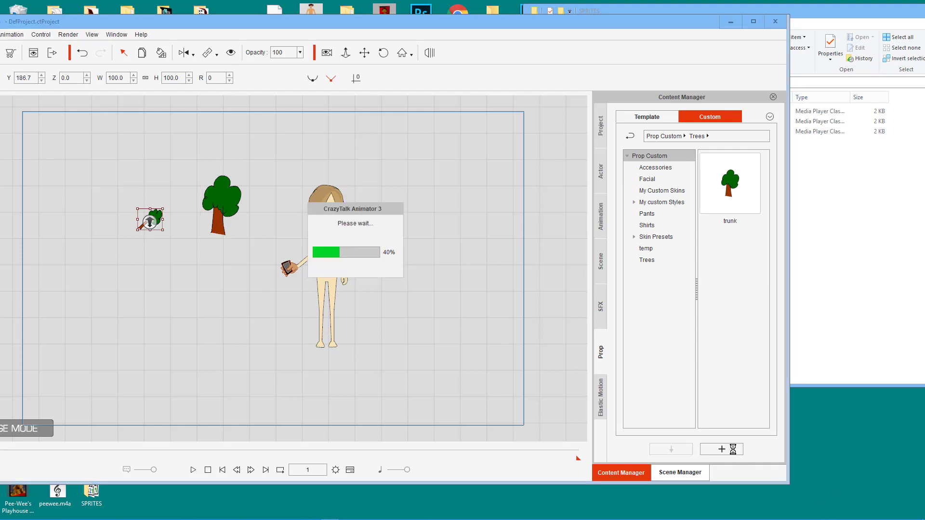
{"action": "type", "text": "branch"}
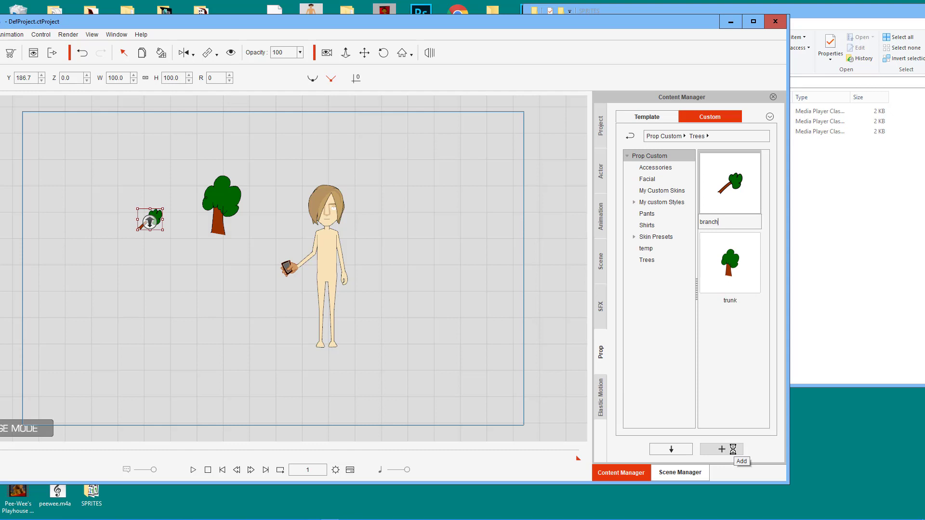
{"action": "key", "text": "Return"}
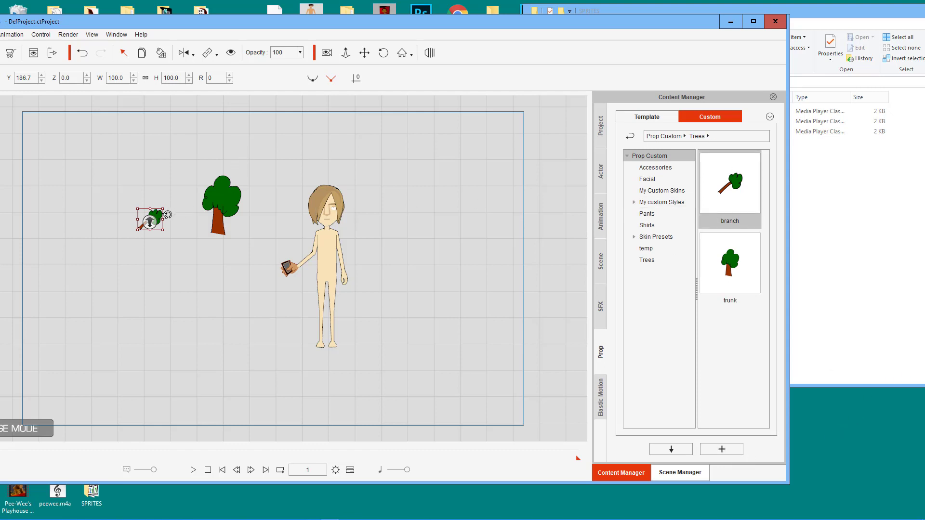
Step: Delete the branch from the stage and open the tree in Composer mode
{"action": "key", "text": "Delete"}
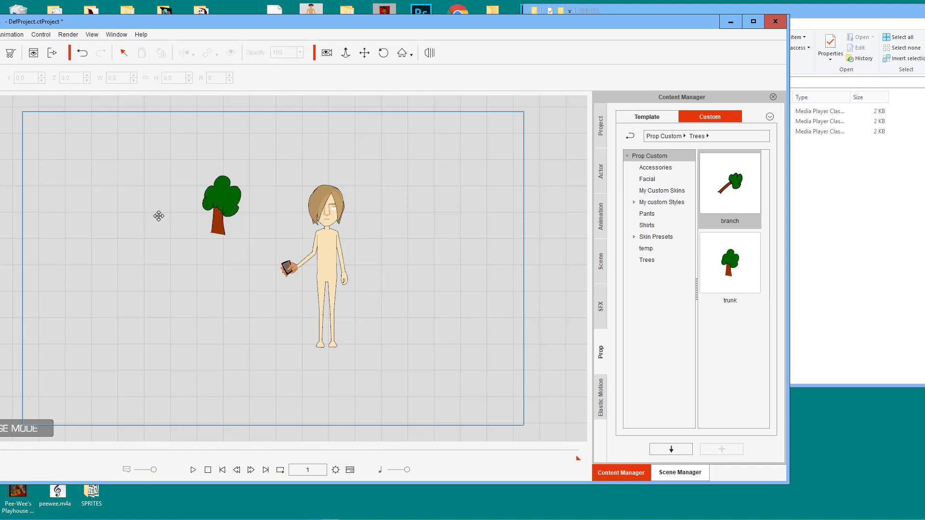
{"action": "left_click", "coordinate": [213, 206]}
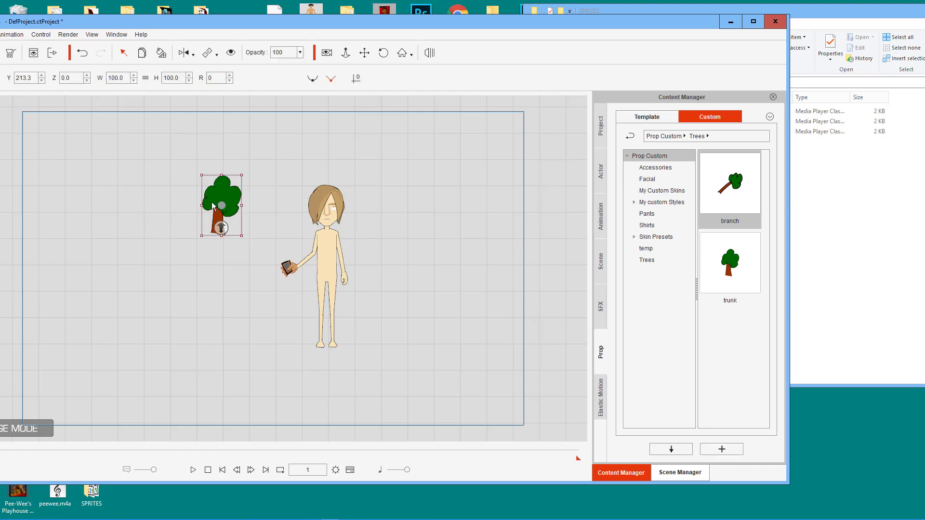
{"action": "left_click_drag", "start_coordinate": [323, 28], "coordinate": [444, 22]}
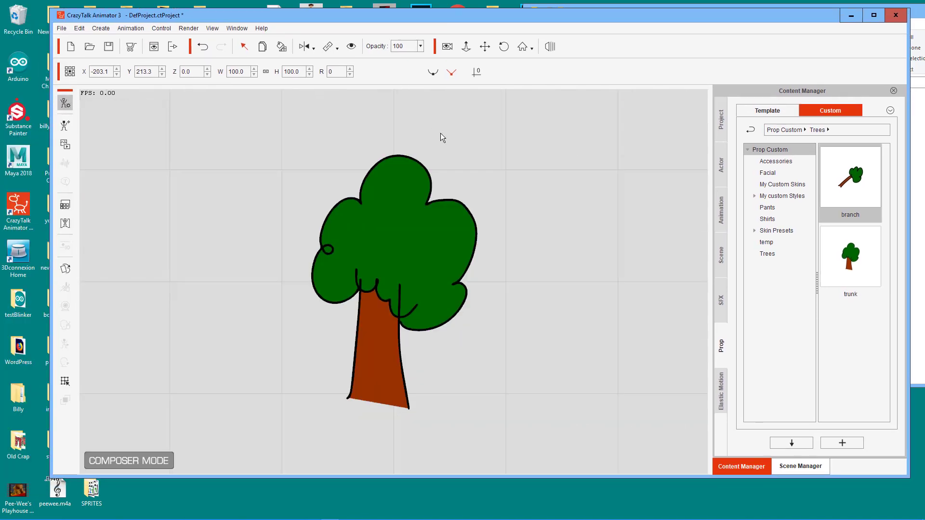
Step: Maximize the window and add the branch prop from the custom Trees folder to the right side of the trunk
{"action": "double_click", "coordinate": [567, 23]}
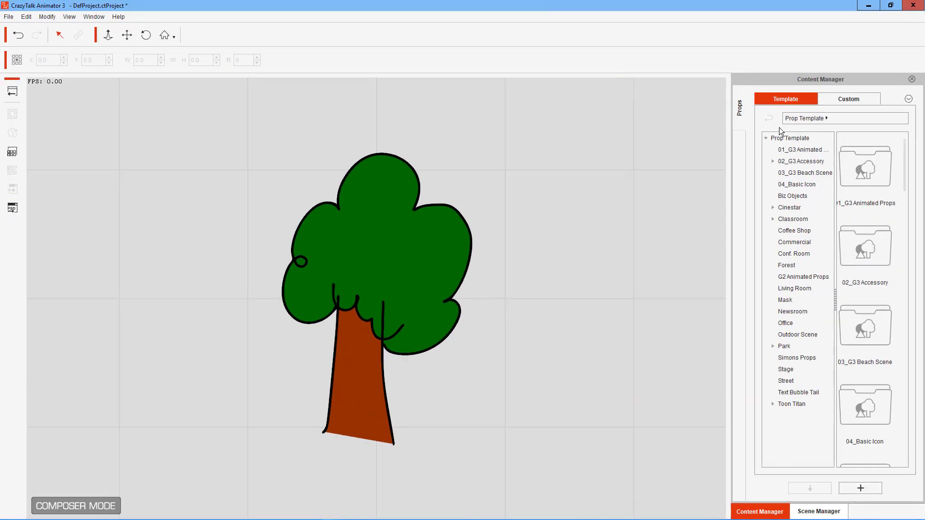
{"action": "left_click", "coordinate": [857, 99]}
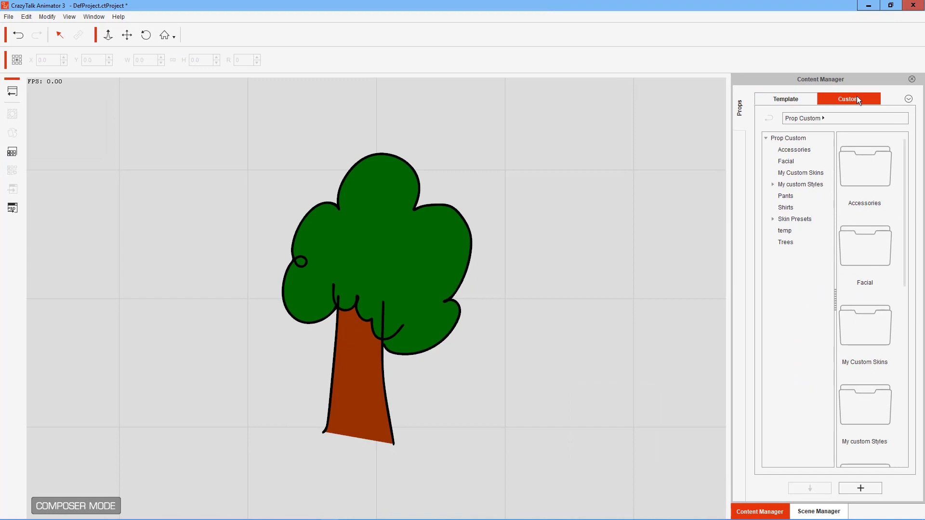
{"action": "left_click", "coordinate": [785, 243]}
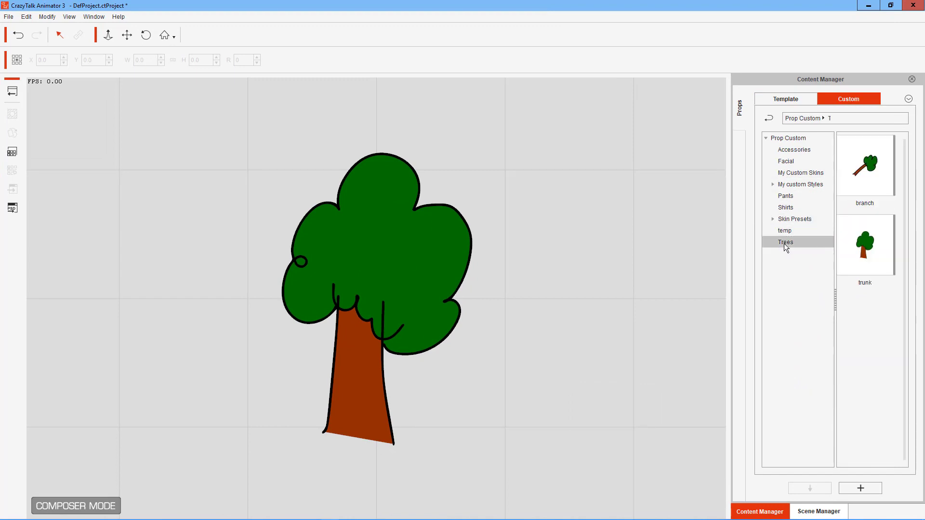
{"action": "left_click_drag", "start_coordinate": [862, 183], "coordinate": [485, 319]}
{"action": "left_click_drag", "start_coordinate": [385, 289], "coordinate": [436, 314]}
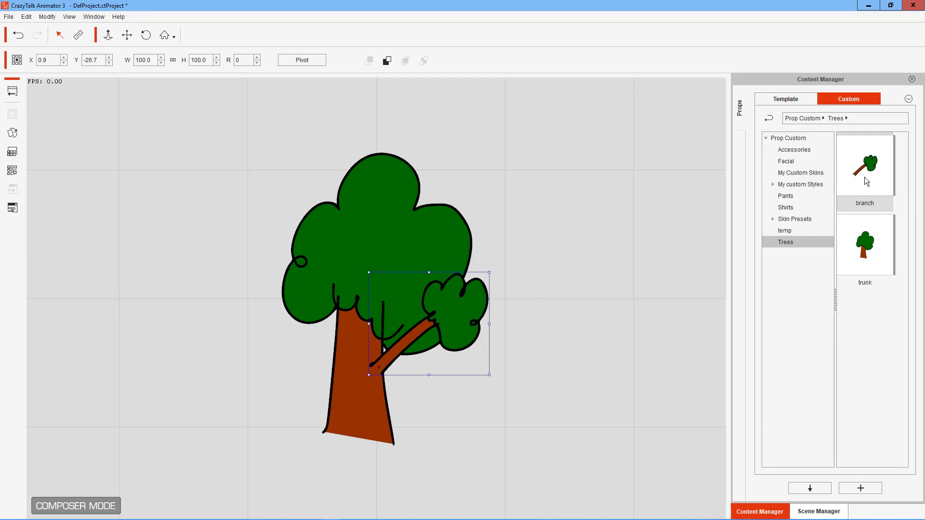
Step: Add a second branch prop, rotate it to 249 degrees and attach it to the left side of the trunk
{"action": "left_click_drag", "start_coordinate": [866, 179], "coordinate": [540, 181]}
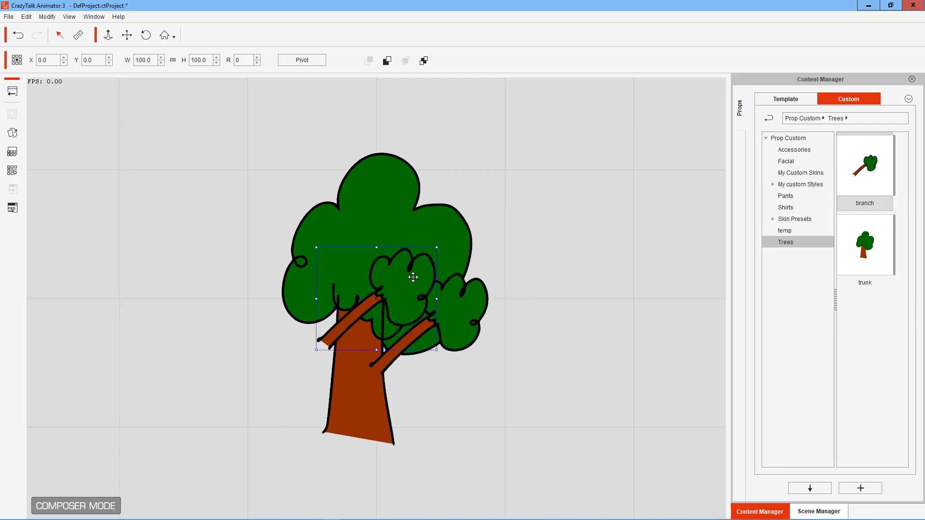
{"action": "left_click_drag", "start_coordinate": [411, 272], "coordinate": [433, 265]}
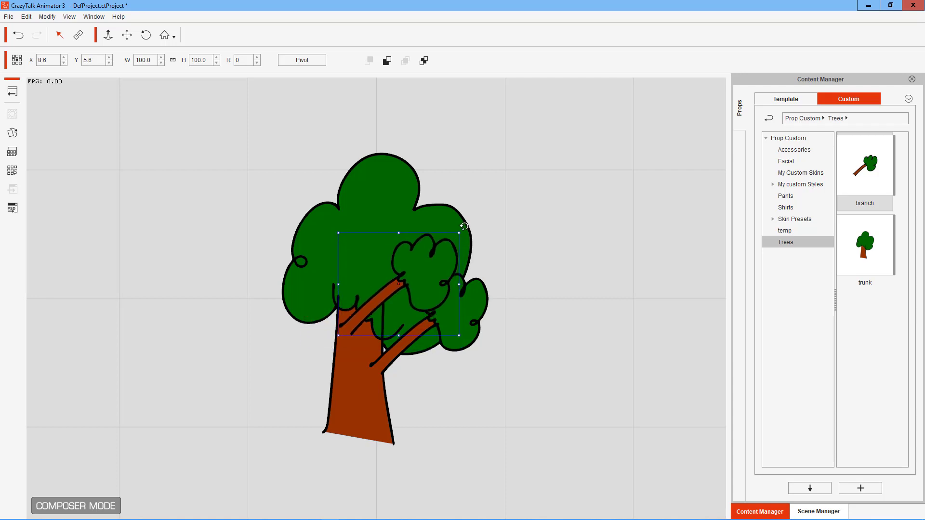
{"action": "left_click_drag", "start_coordinate": [464, 226], "coordinate": [281, 250]}
{"action": "left_click_drag", "start_coordinate": [380, 270], "coordinate": [256, 356]}
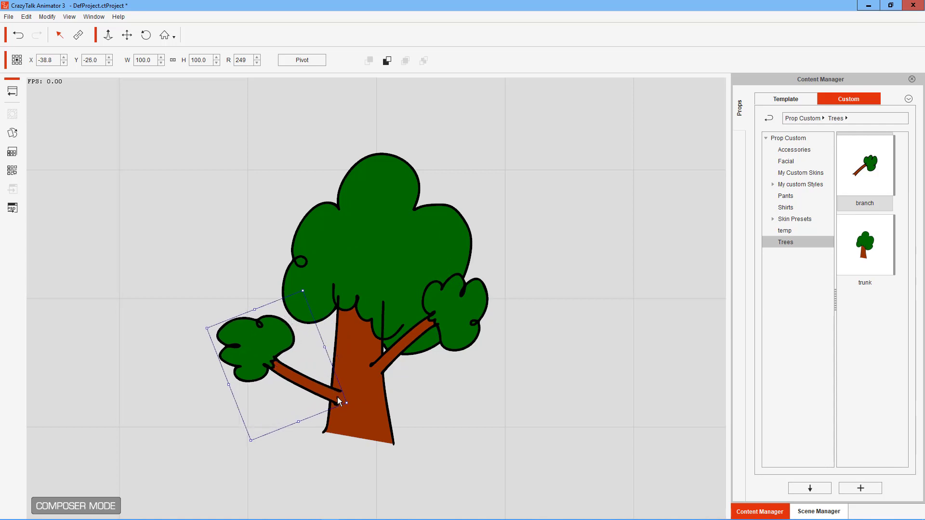
{"action": "left_click_drag", "start_coordinate": [338, 397], "coordinate": [338, 397]}
{"action": "left_click", "coordinate": [471, 393]}
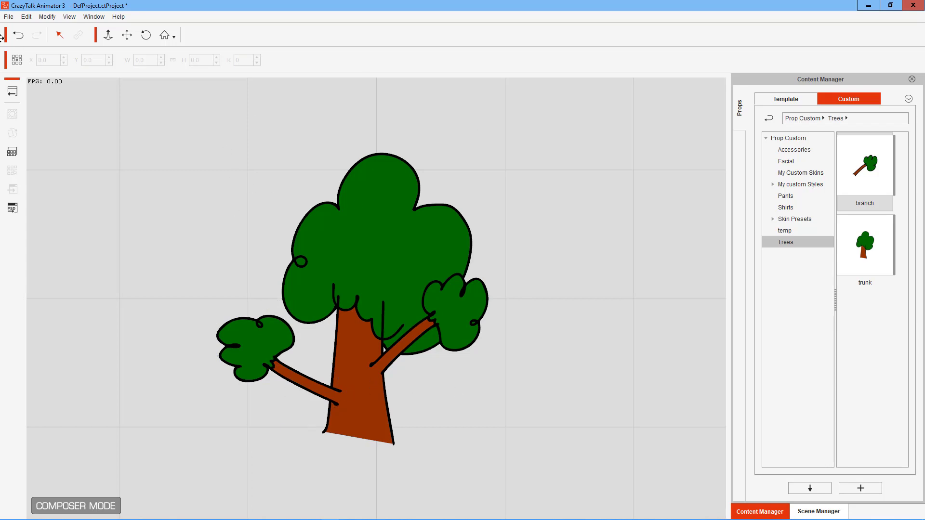
Step: Return to stage mode and move the assembled tree further left of and lower beside the character
{"action": "left_click", "coordinate": [13, 92]}
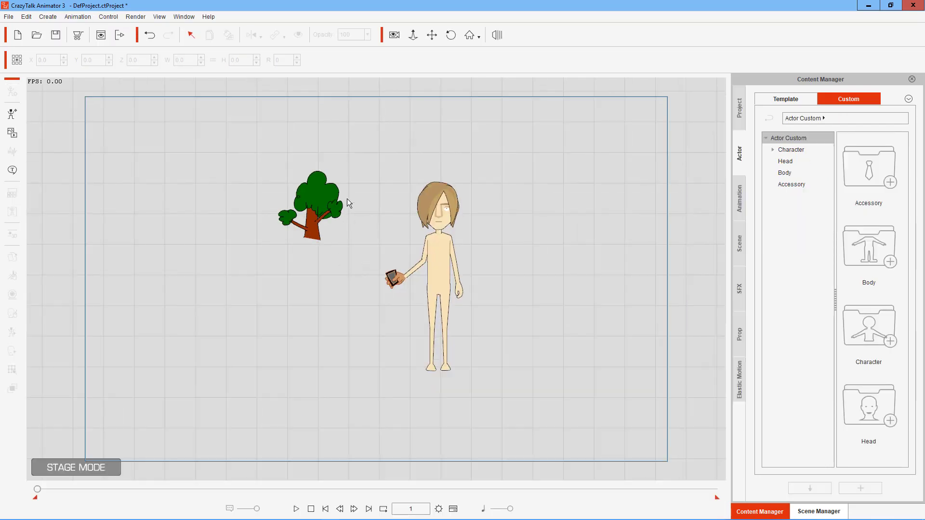
{"action": "left_click", "coordinate": [330, 190]}
{"action": "left_click_drag", "start_coordinate": [331, 190], "coordinate": [270, 197]}
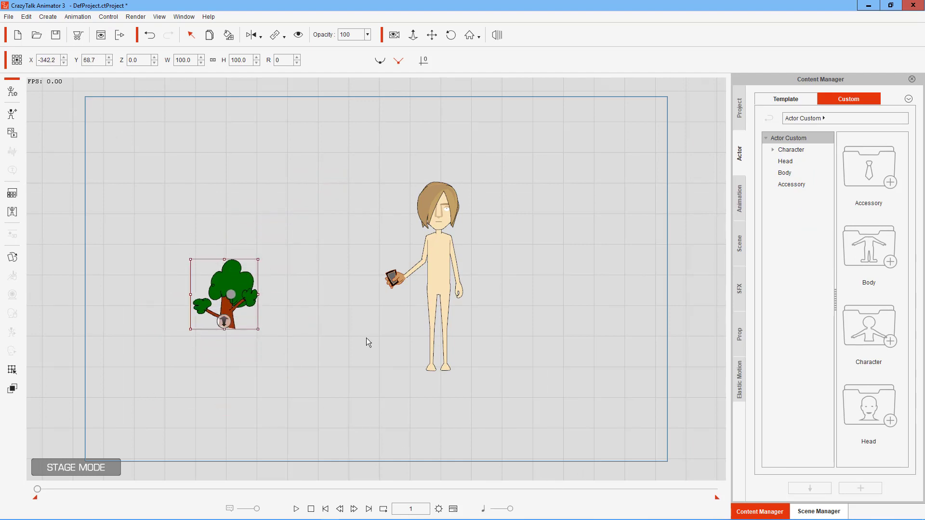
Step: Save the assembled tree into the custom prop Trees folder as Tree 1
{"action": "left_click", "coordinate": [818, 513]}
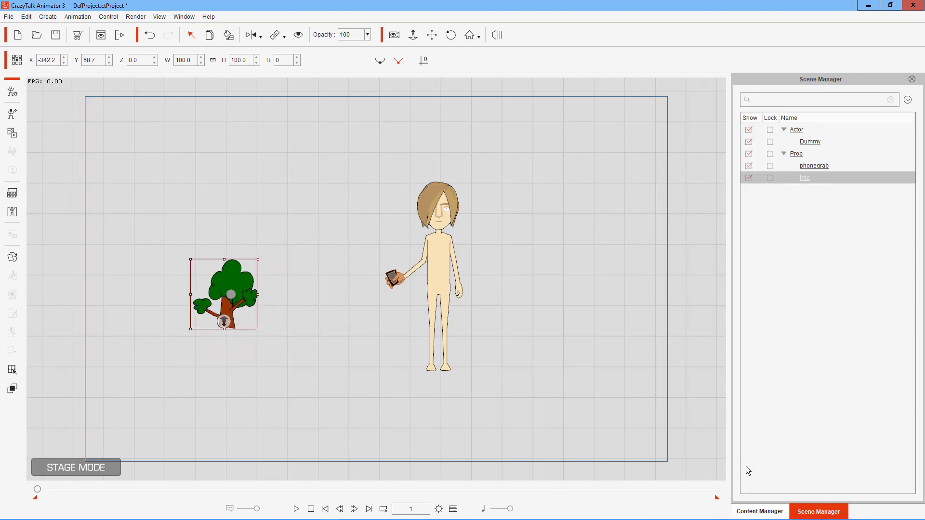
{"action": "left_click", "coordinate": [760, 512]}
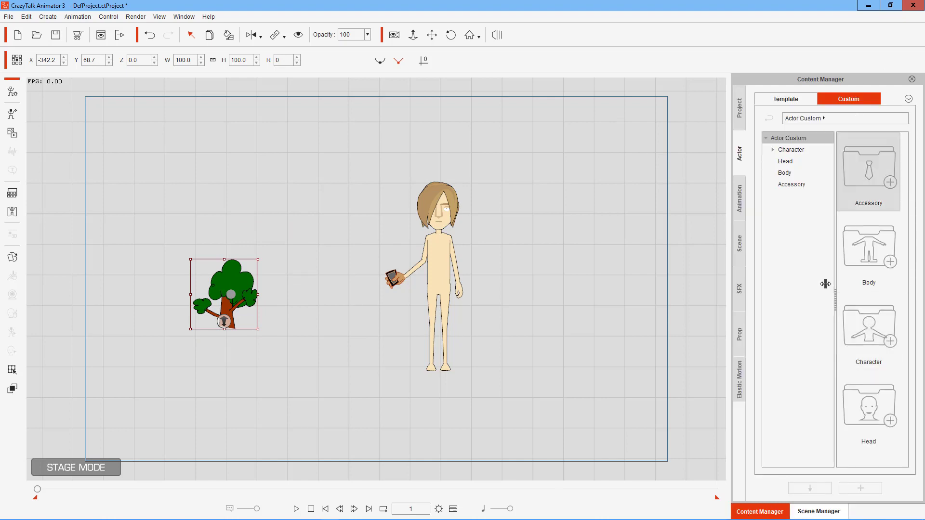
{"action": "left_click", "coordinate": [740, 333]}
{"action": "left_click", "coordinate": [786, 242]}
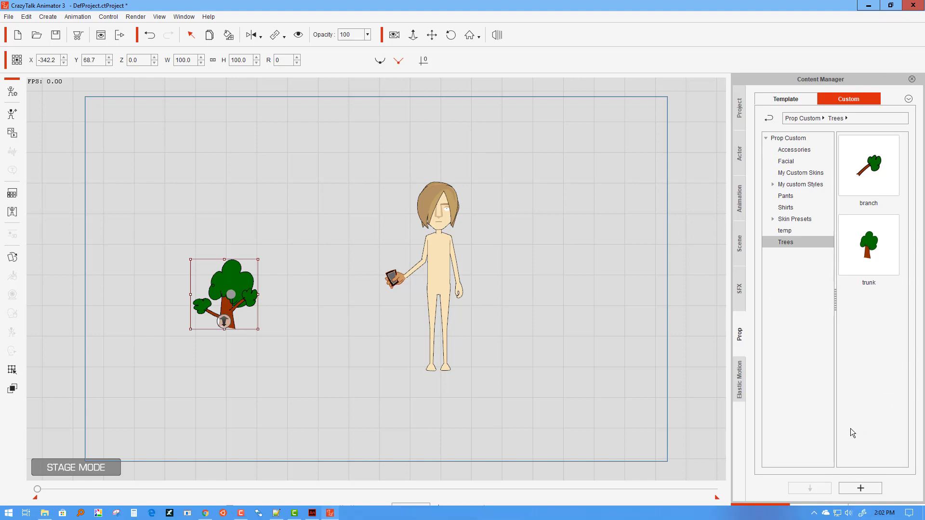
{"action": "left_click", "coordinate": [859, 487]}
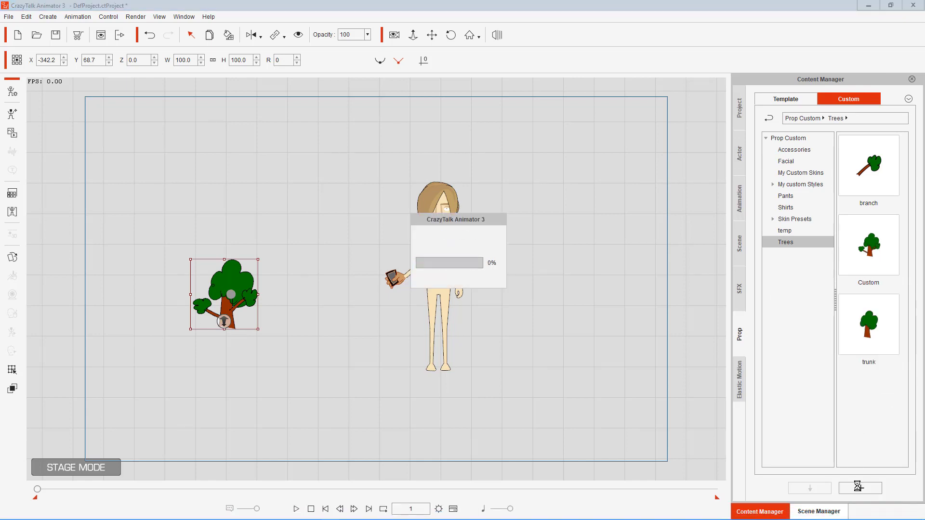
{"action": "type", "text": "Tree 1"}
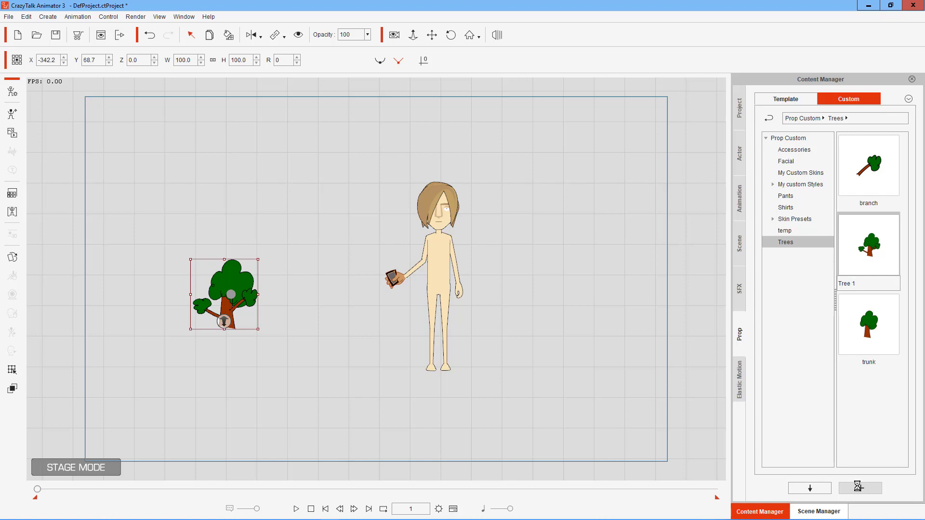
{"action": "key", "text": "Return"}
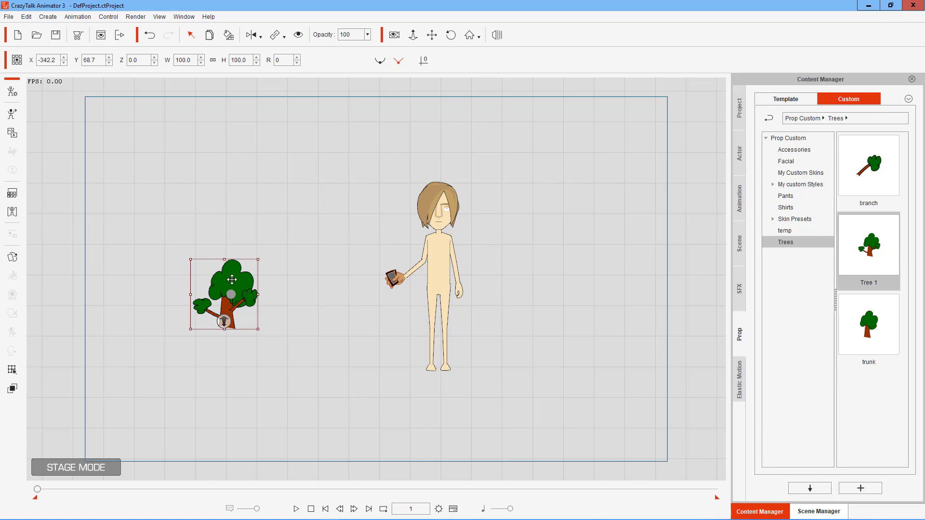
Step: Replace the tree on the stage with the saved Tree 1 prop, enlarged to the left of the character
{"action": "key", "text": "Delete"}
{"action": "left_click_drag", "start_coordinate": [849, 254], "coordinate": [266, 233]}
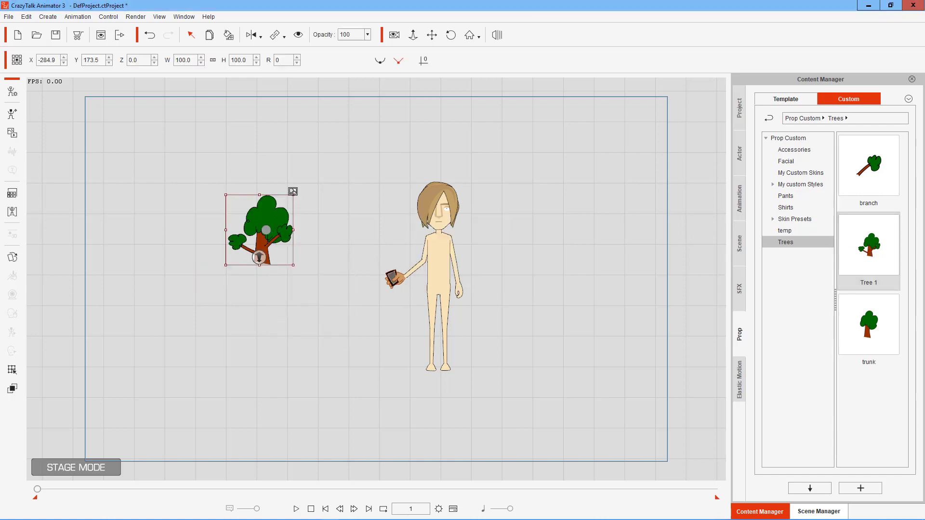
{"action": "left_click_drag", "start_coordinate": [292, 192], "coordinate": [337, 141]}
Step: Place a second Tree 1 right of the character, scaled to about 123.7 percent and flipped horizontally
{"action": "left_click_drag", "start_coordinate": [284, 198], "coordinate": [588, 205]}
{"action": "left_click_drag", "start_coordinate": [621, 152], "coordinate": [522, 249]}
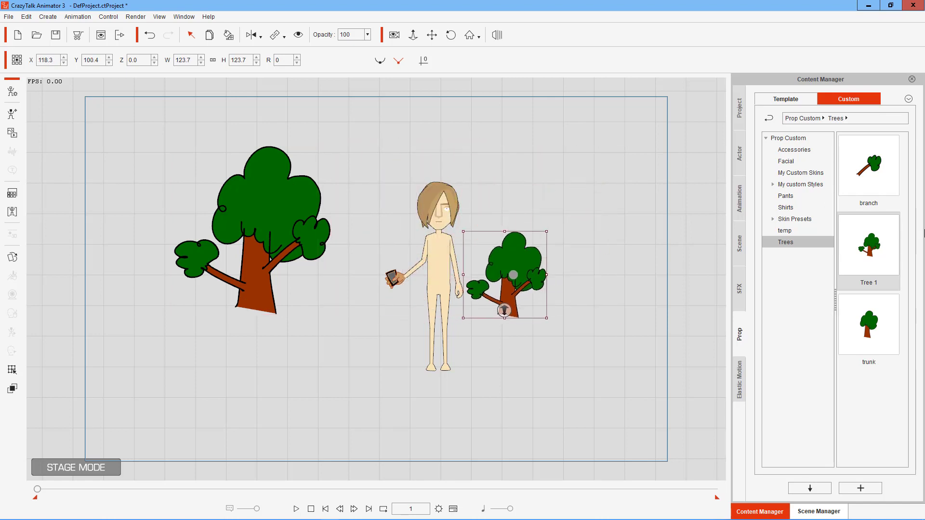
{"action": "left_click", "coordinate": [251, 35]}
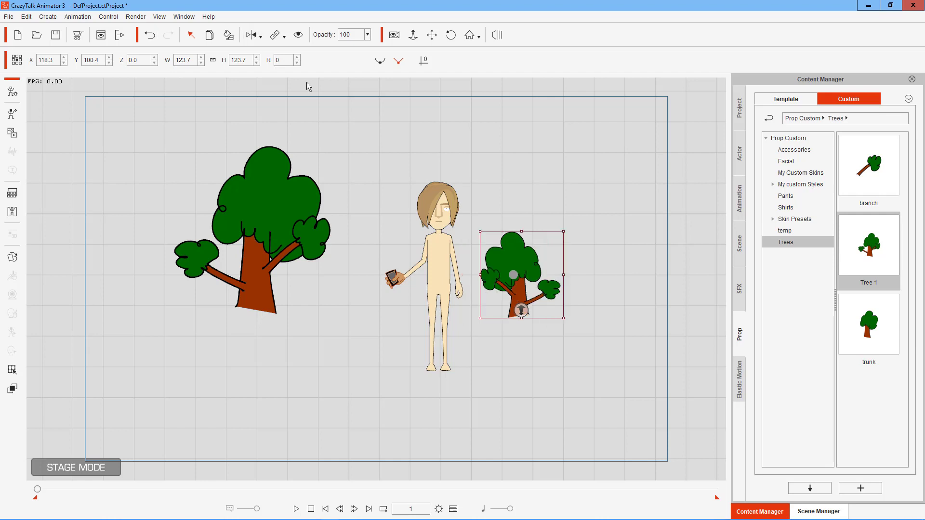
Step: Add a branch prop at the stage's right edge as an upright tree, rotated to 311 degrees and scaled to about 401.9
{"action": "left_click_drag", "start_coordinate": [886, 177], "coordinate": [614, 235]}
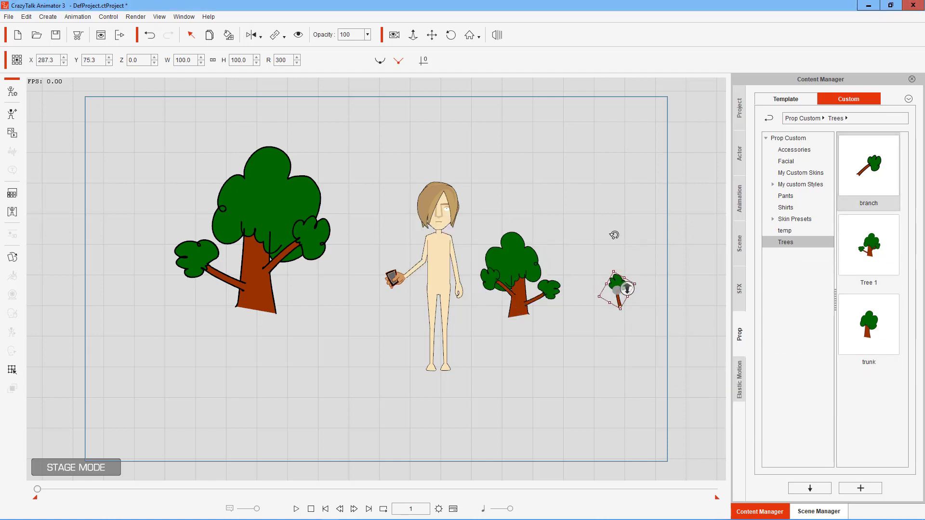
{"action": "left_click_drag", "start_coordinate": [614, 271], "coordinate": [645, 226]}
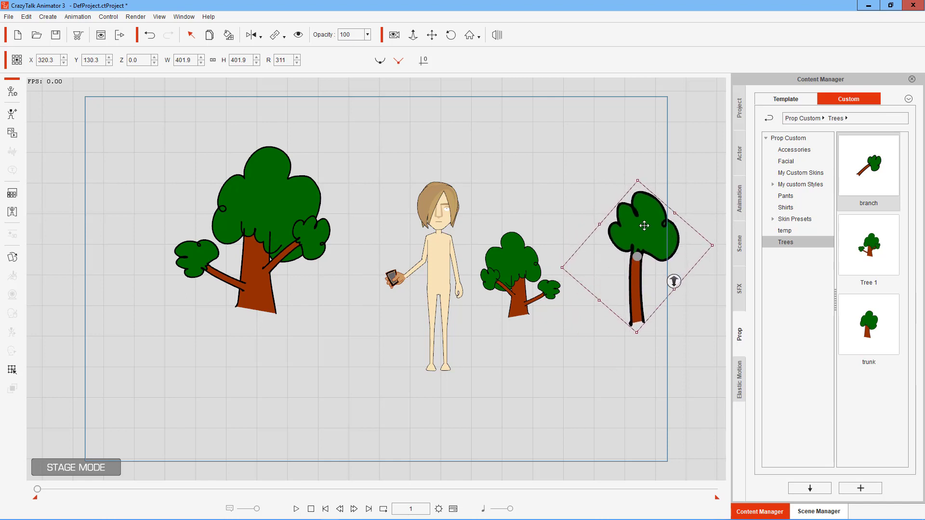
{"action": "left_click", "coordinate": [614, 371]}
Step: Add a trunk prop left of the large tree, scaled to about 162 percent and rotated to 351 degrees
{"action": "left_click_drag", "start_coordinate": [886, 343], "coordinate": [140, 354]}
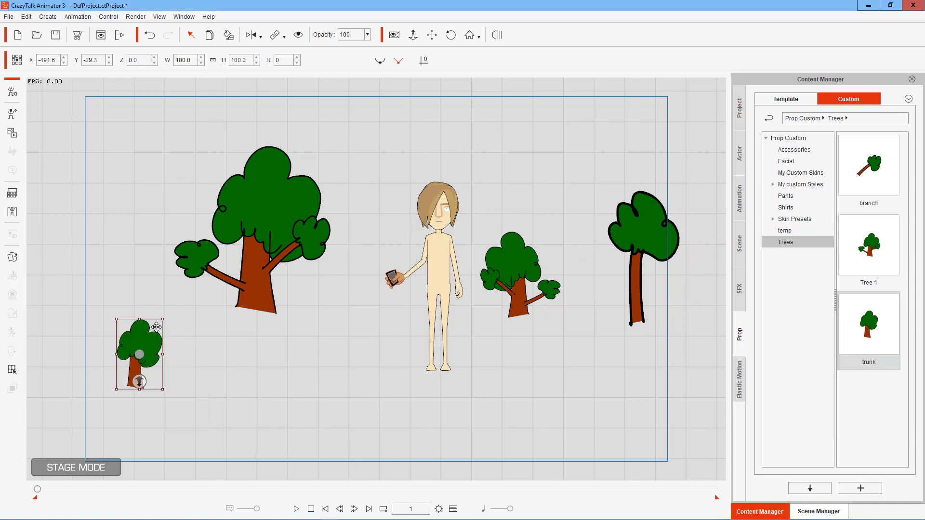
{"action": "left_click_drag", "start_coordinate": [163, 319], "coordinate": [176, 287]}
{"action": "left_click", "coordinate": [183, 298]}
{"action": "left_click", "coordinate": [151, 333]}
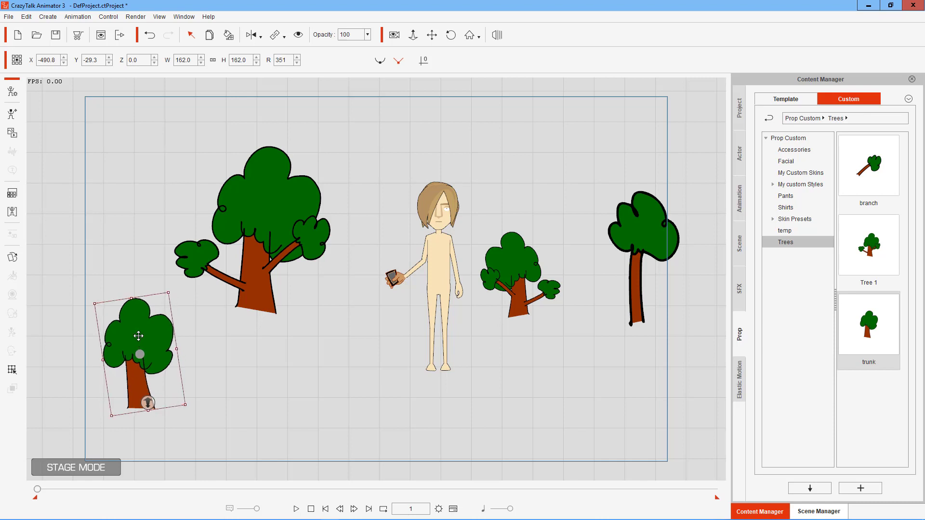
{"action": "left_click_drag", "start_coordinate": [136, 335], "coordinate": [148, 269]}
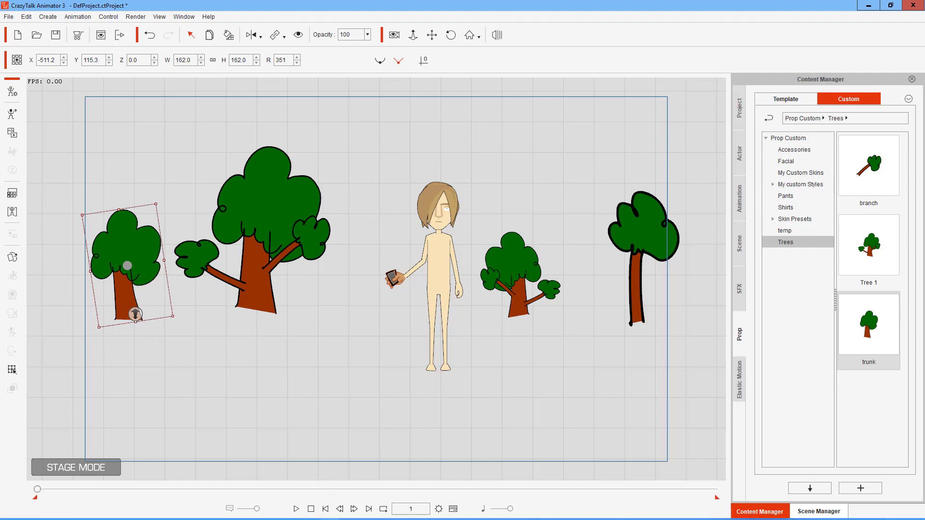
Step: Switch to Adobe Animate and delete the tree and branch drawings from the Untitled-2 document
{"action": "mouse_move", "coordinate": [287, 519]}
{"action": "left_click", "coordinate": [313, 513]}
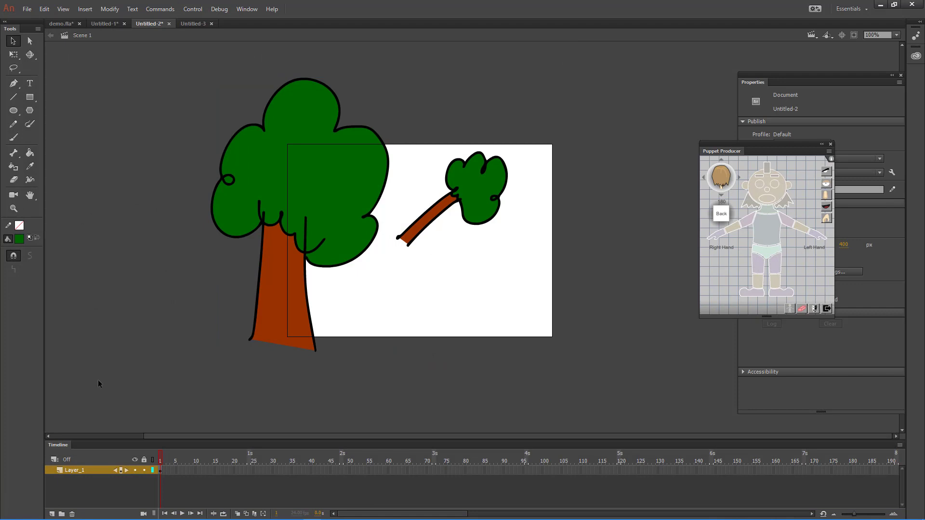
{"action": "left_click_drag", "start_coordinate": [159, 69], "coordinate": [664, 405]}
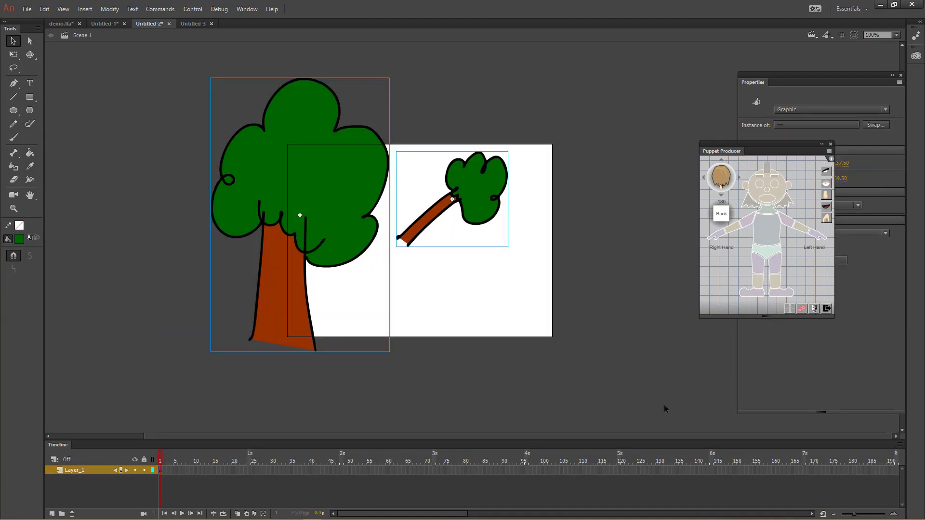
{"action": "key", "text": "Delete"}
{"action": "key", "text": "ctrl+minus"}
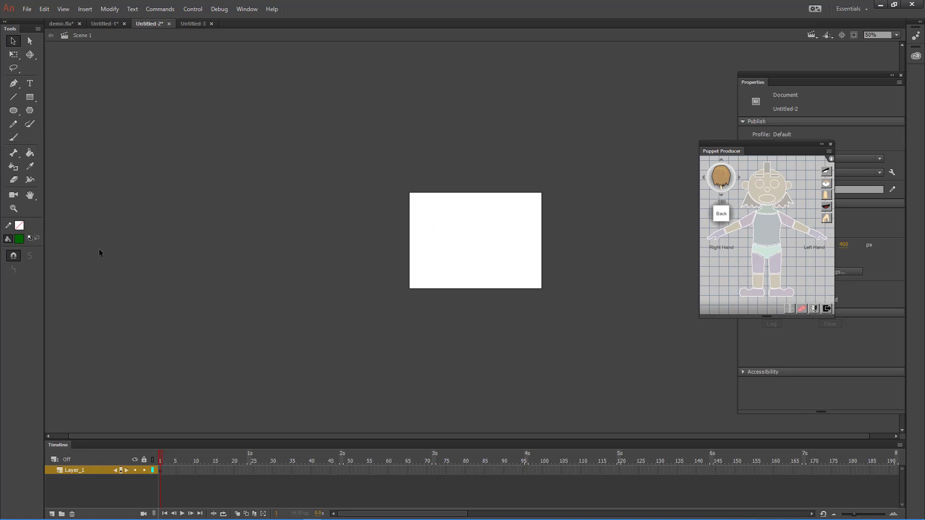
Step: Brush a closed outline of rolling hills across and beyond the canvas in very dark green
{"action": "left_click", "coordinate": [20, 239]}
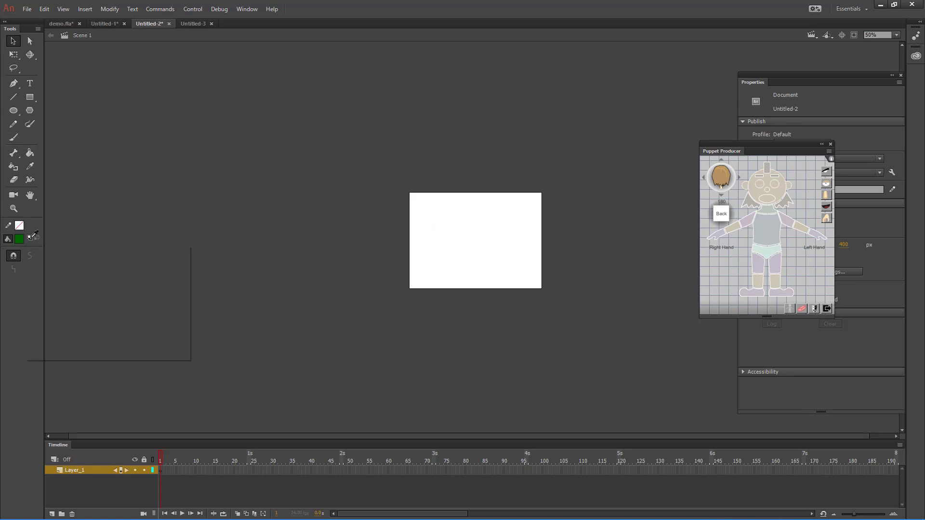
{"action": "left_click", "coordinate": [78, 271]}
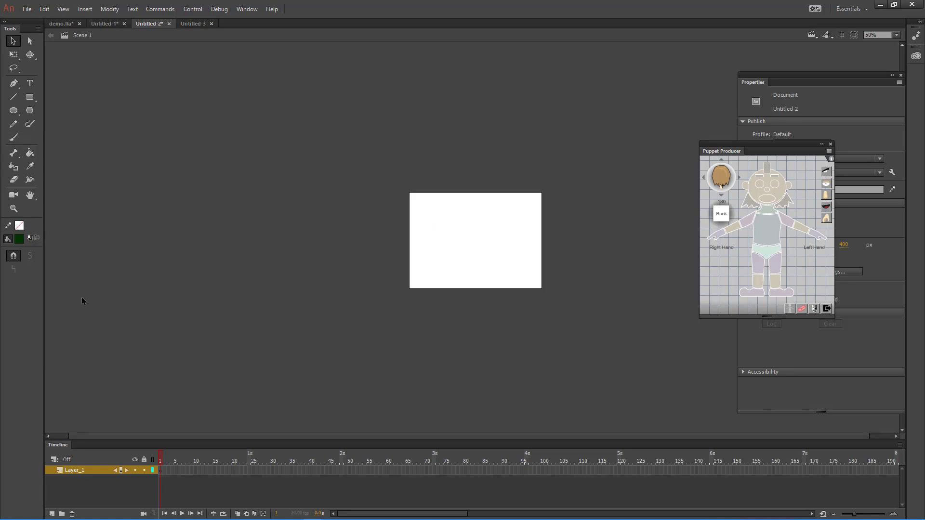
{"action": "left_click", "coordinate": [14, 137]}
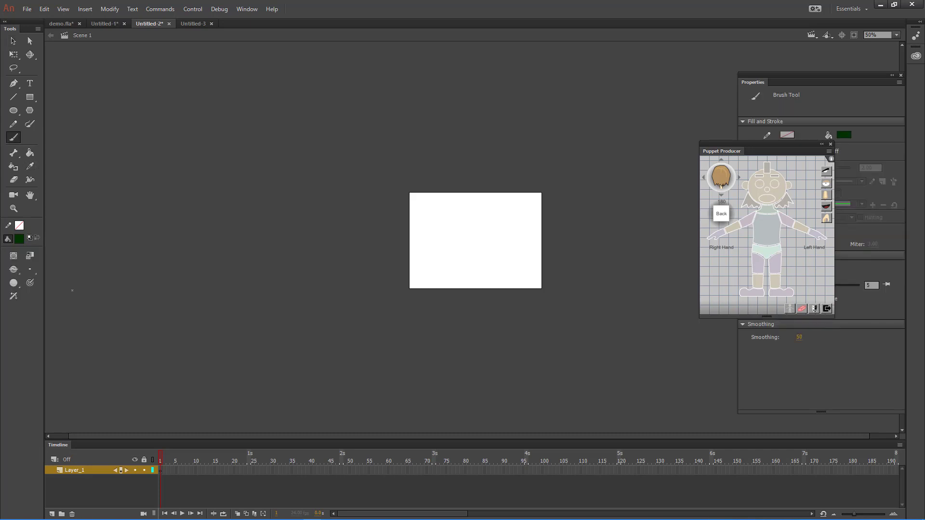
{"action": "mouse_move", "coordinate": [72, 290]}
{"action": "left_mouse_down"}
{"action": "mouse_move", "coordinate": [172, 239]}
{"action": "mouse_move", "coordinate": [289, 227]}
{"action": "mouse_move", "coordinate": [457, 285]}
{"action": "mouse_move", "coordinate": [603, 251]}
{"action": "mouse_move", "coordinate": [859, 276]}
{"action": "left_mouse_up"}
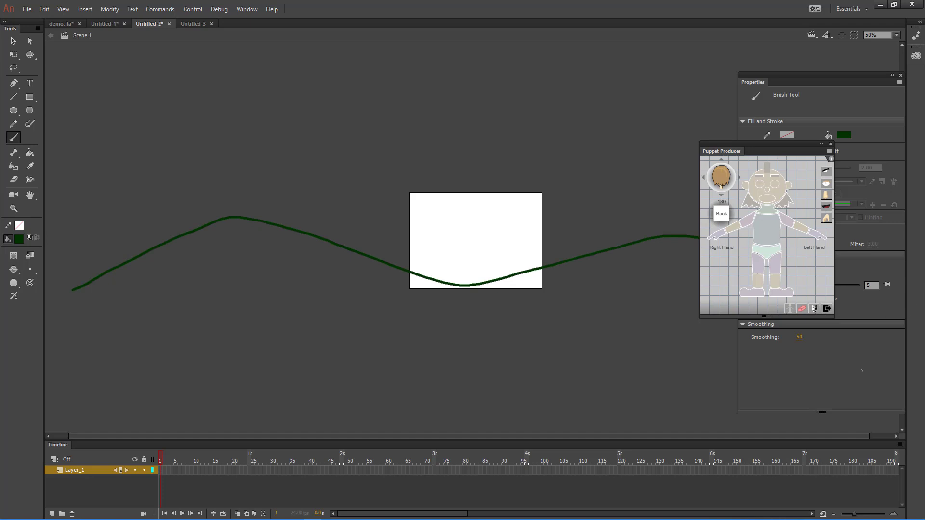
{"action": "mouse_move", "coordinate": [862, 371]}
{"action": "left_mouse_down"}
{"action": "mouse_move", "coordinate": [576, 417]}
{"action": "mouse_move", "coordinate": [106, 398]}
{"action": "mouse_move", "coordinate": [71, 300]}
{"action": "left_mouse_up"}
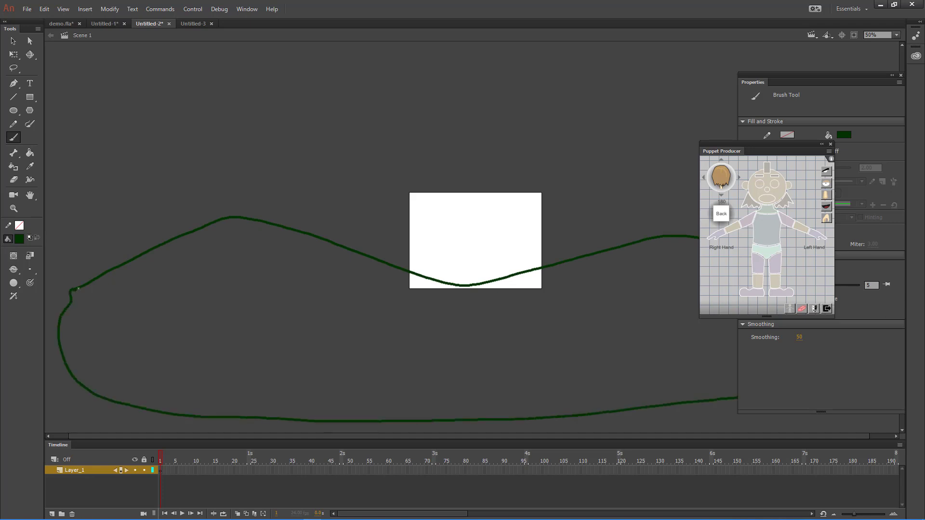
Step: Fill the hill outline with green #006600 using the Paint Bucket tool, and return to the Selection tool
{"action": "left_click", "coordinate": [19, 239]}
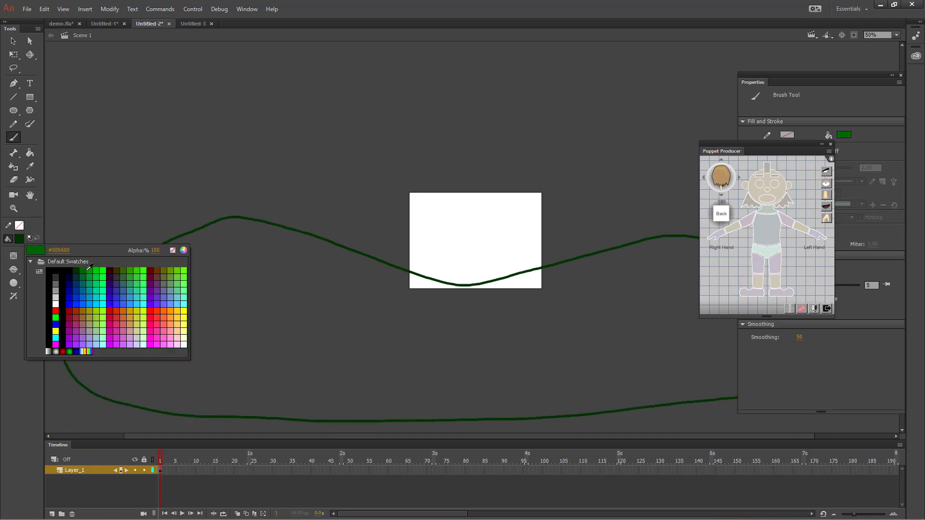
{"action": "left_click", "coordinate": [89, 268]}
{"action": "left_click", "coordinate": [29, 153]}
{"action": "left_click", "coordinate": [120, 323]}
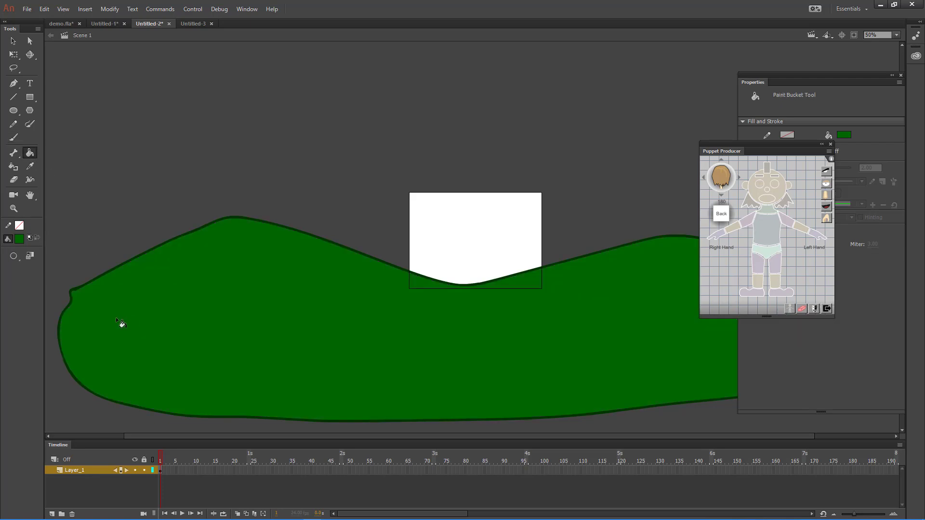
{"action": "left_click", "coordinate": [13, 41]}
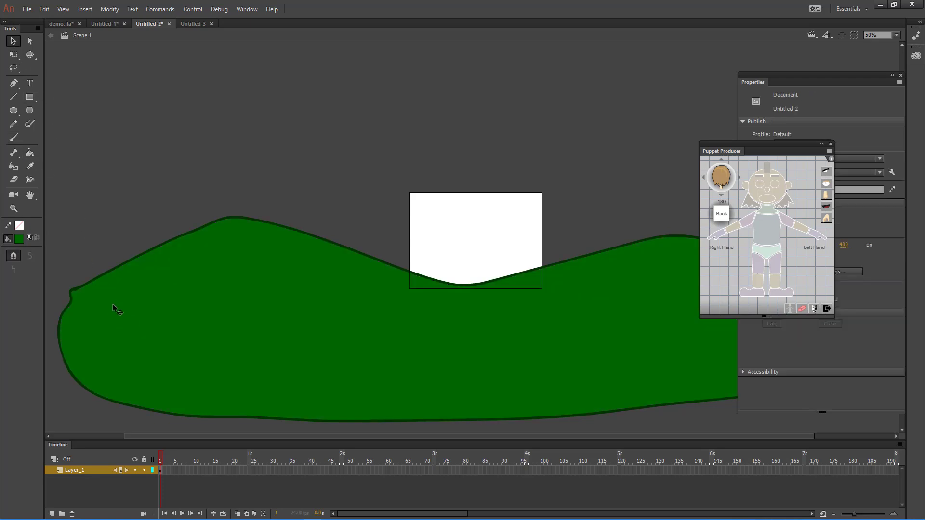
Step: Select the hill's green fill together with its dark outline and smooth the shape
{"action": "left_click", "coordinate": [116, 309]}
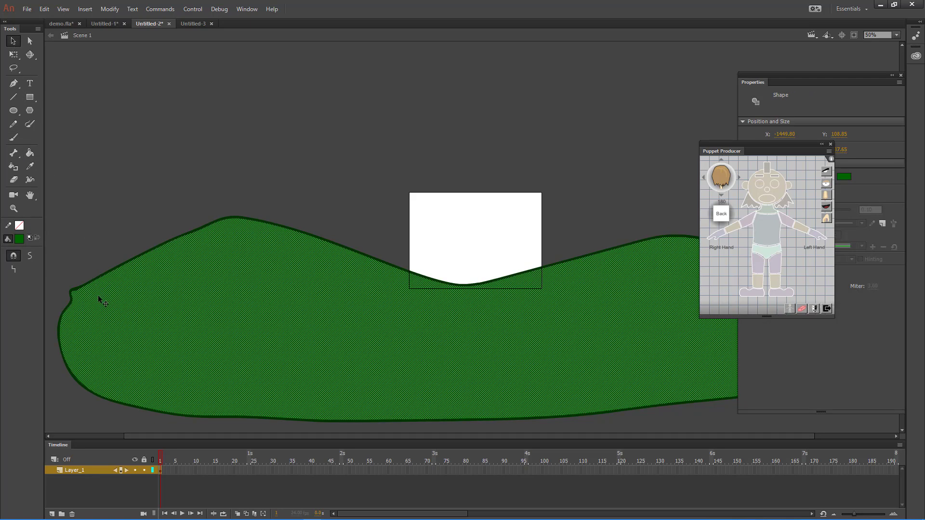
{"action": "double_click", "coordinate": [108, 271]}
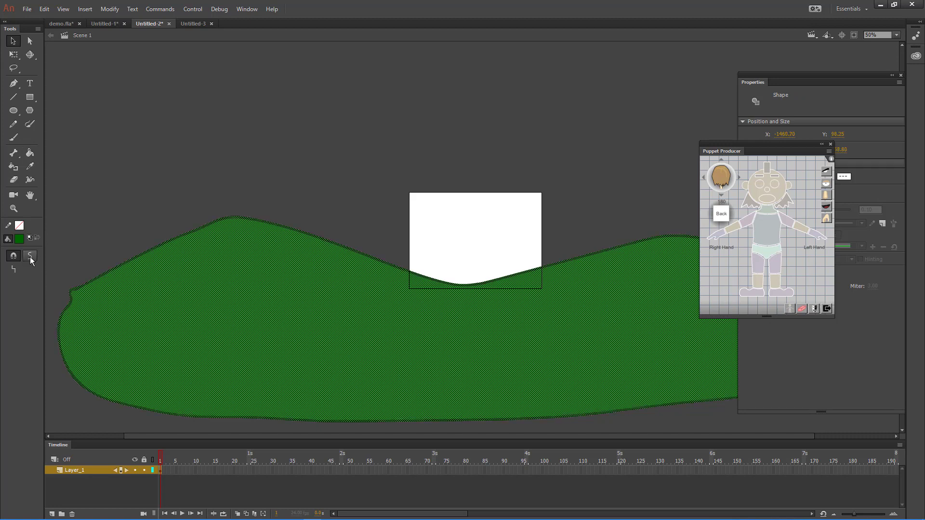
{"action": "left_click", "coordinate": [31, 256]}
{"action": "left_click_drag", "start_coordinate": [499, 265], "coordinate": [465, 213]}
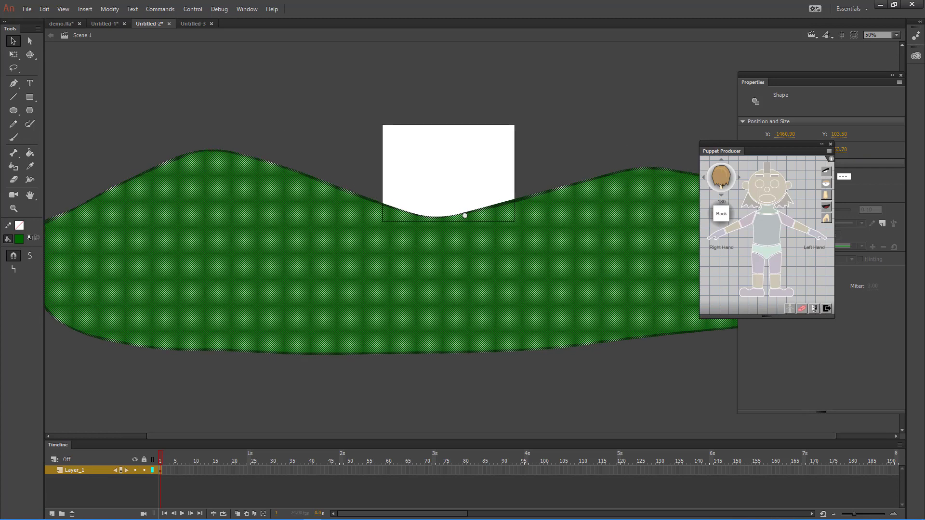
Step: Export the selected frame as an SWF file to the SPRITES folder on the Desktop using Puppet Producer
{"action": "left_click", "coordinate": [827, 308]}
{"action": "left_click", "coordinate": [477, 245]}
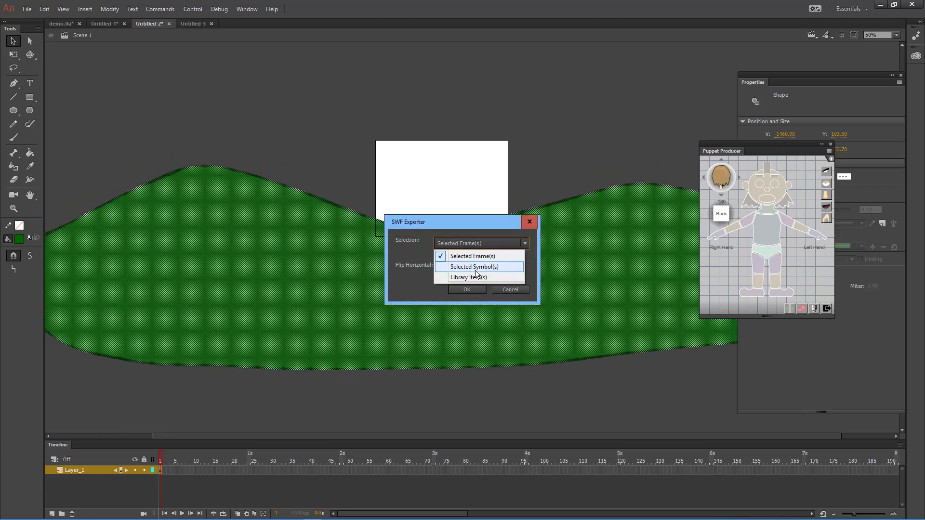
{"action": "left_click", "coordinate": [475, 256]}
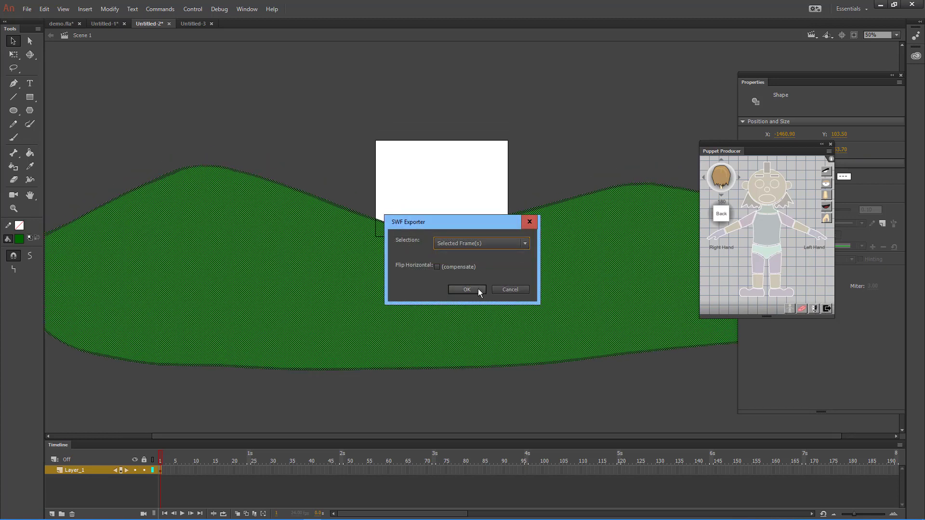
{"action": "left_click", "coordinate": [467, 289]}
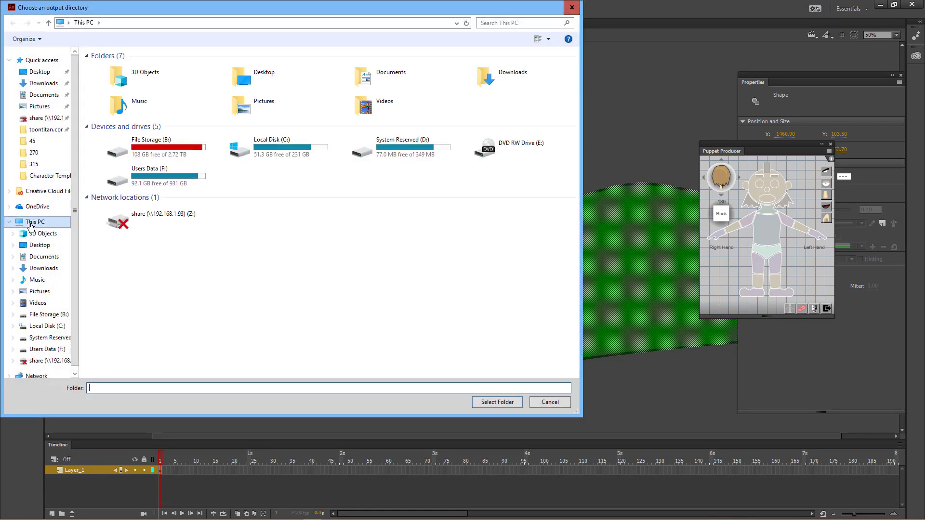
{"action": "left_click", "coordinate": [32, 245]}
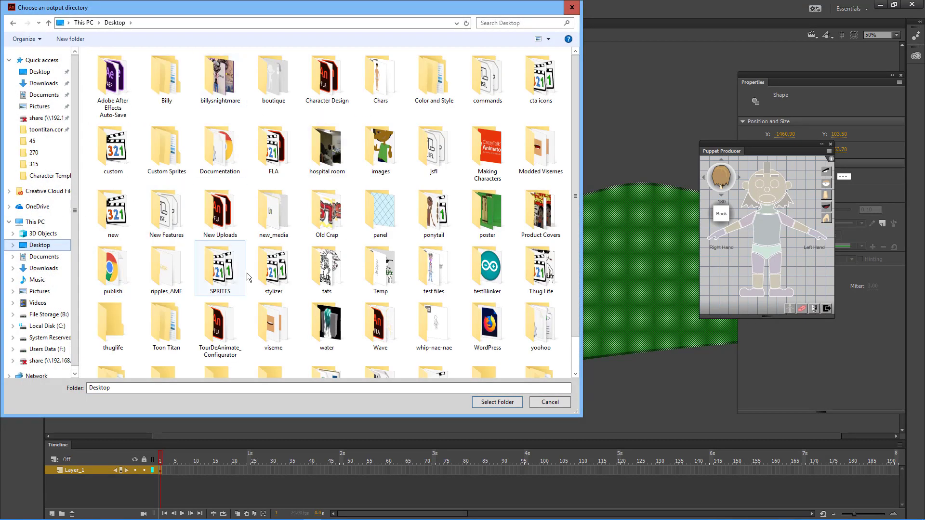
{"action": "double_click", "coordinate": [233, 272]}
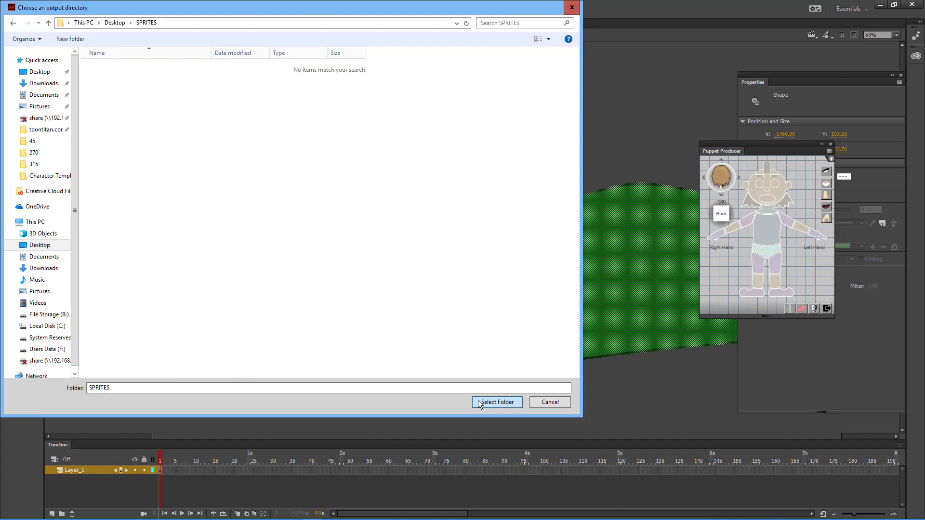
{"action": "left_click", "coordinate": [479, 403]}
Step: Switch to the SPRITES folder in File Explorer and rename Untitled-2_Layer_1_01.swf as hill
{"action": "left_click", "coordinate": [880, 4]}
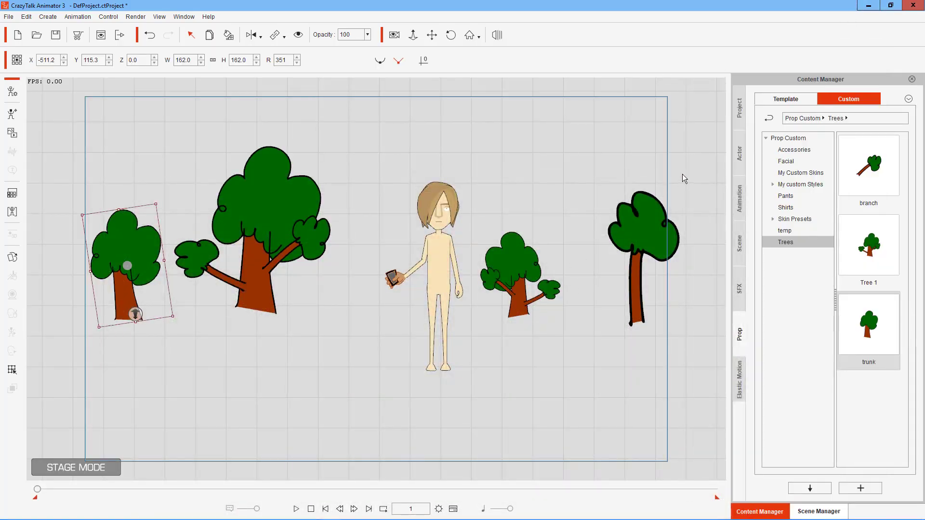
{"action": "left_click_drag", "start_coordinate": [134, 177], "coordinate": [218, 343]}
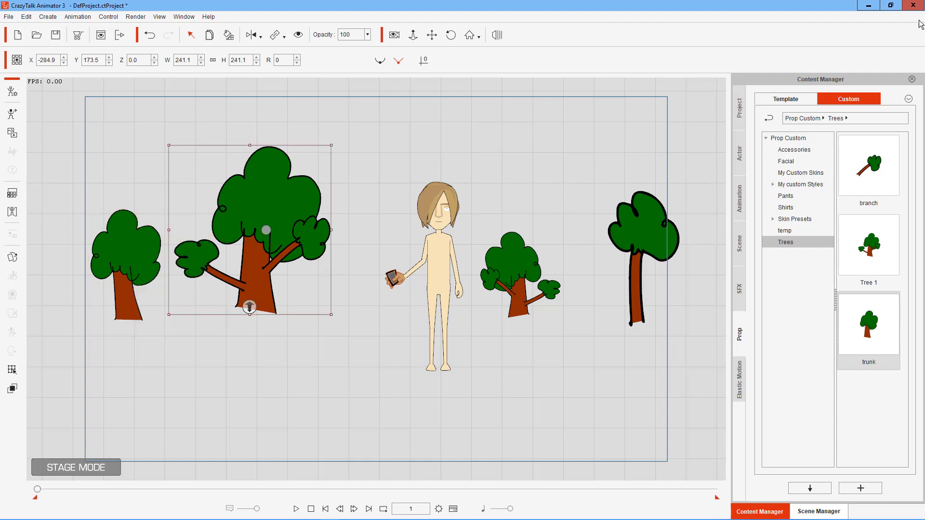
{"action": "left_click", "coordinate": [896, 5]}
{"action": "left_click", "coordinate": [918, 154]}
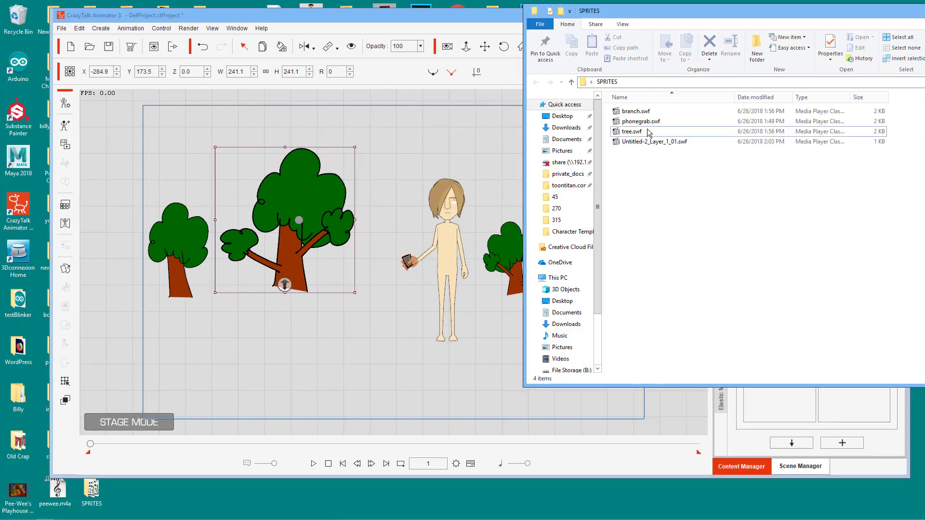
{"action": "left_click", "coordinate": [672, 142]}
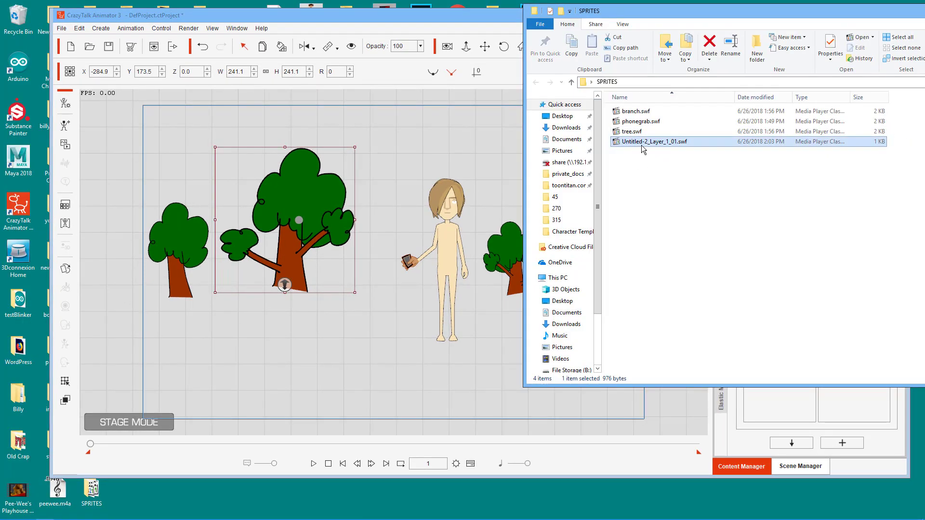
{"action": "key", "text": "F2"}
{"action": "type", "text": "h"}
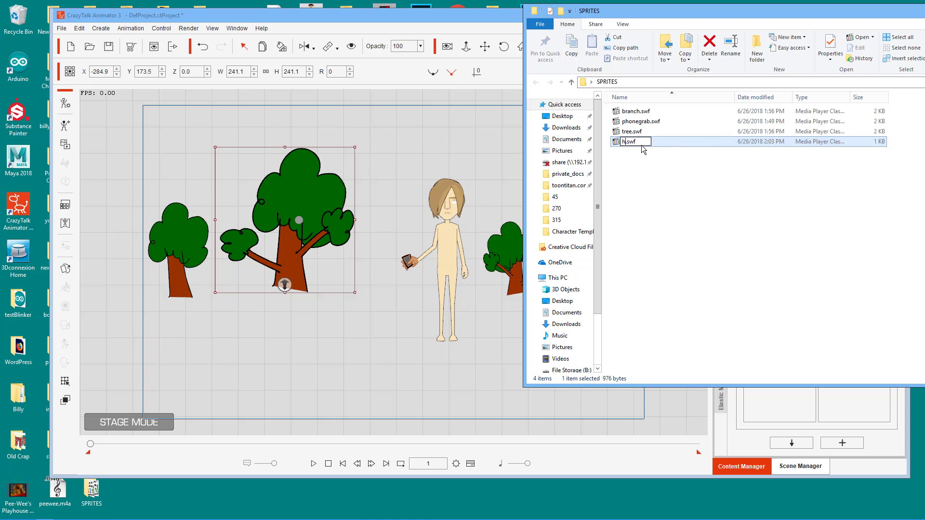
{"action": "type", "text": "ill"}
{"action": "key", "text": "Return"}
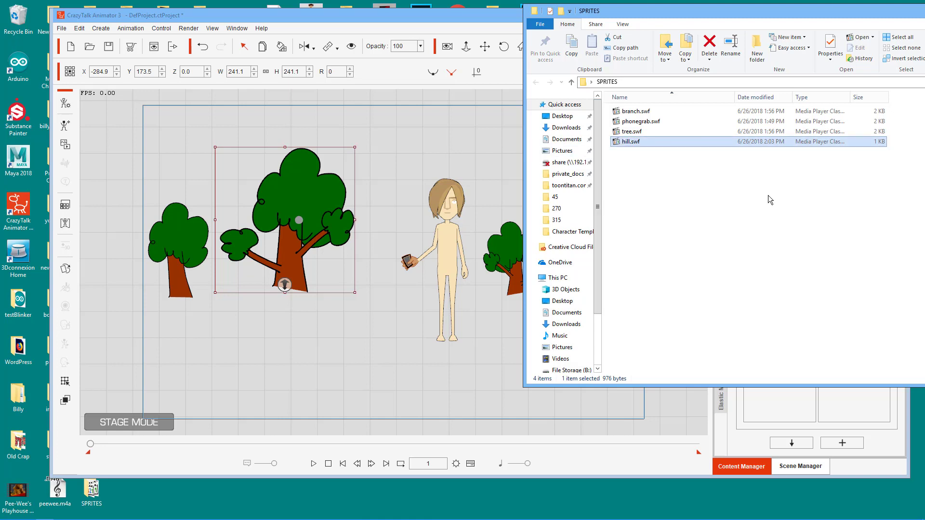
Step: Import hill.swf from the SPRITES folder onto the CrazyTalk Animator stage, below the trees
{"action": "left_click", "coordinate": [652, 158]}
{"action": "left_click_drag", "start_coordinate": [618, 144], "coordinate": [331, 341]}
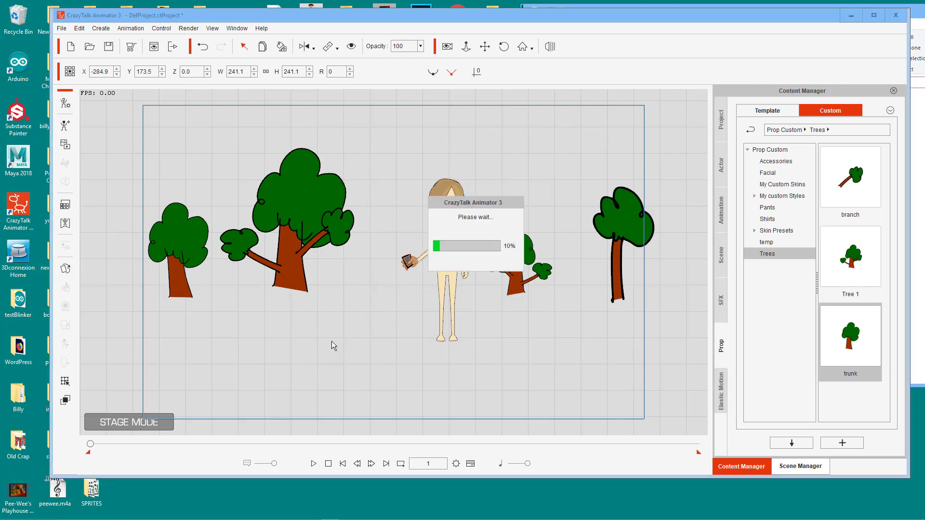
{"action": "left_click", "coordinate": [470, 284]}
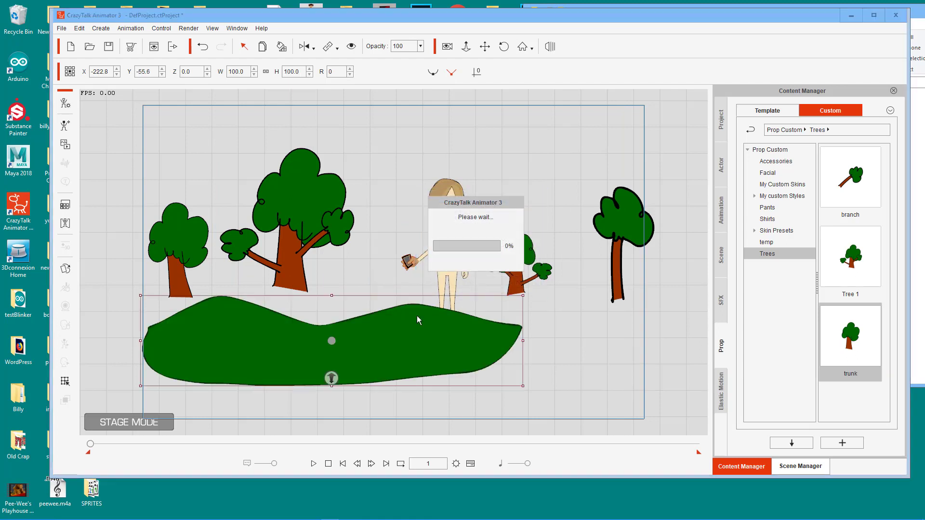
Step: Scale the hill prop to about 307 percent, position it across the stage and push it behind everything at Z -115
{"action": "left_click_drag", "start_coordinate": [524, 296], "coordinate": [905, 102]}
{"action": "left_click_drag", "start_coordinate": [374, 368], "coordinate": [475, 349]}
{"action": "key", "text": "Up"}
{"action": "key", "text": "Up"}
{"action": "key", "text": "Up"}
{"action": "key", "text": "Up"}
{"action": "key", "text": "Up"}
{"action": "key", "text": "Up"}
{"action": "key", "text": "Up"}
{"action": "key", "text": "Up"}
{"action": "key", "text": "Up"}
{"action": "key", "text": "Up"}
{"action": "key", "text": "Up"}
{"action": "key", "text": "Up"}
{"action": "key", "text": "Up"}
{"action": "key", "text": "Up"}
{"action": "key", "text": "Up"}
{"action": "key", "text": "Up"}
{"action": "key", "text": "Up"}
{"action": "key", "text": "Up"}
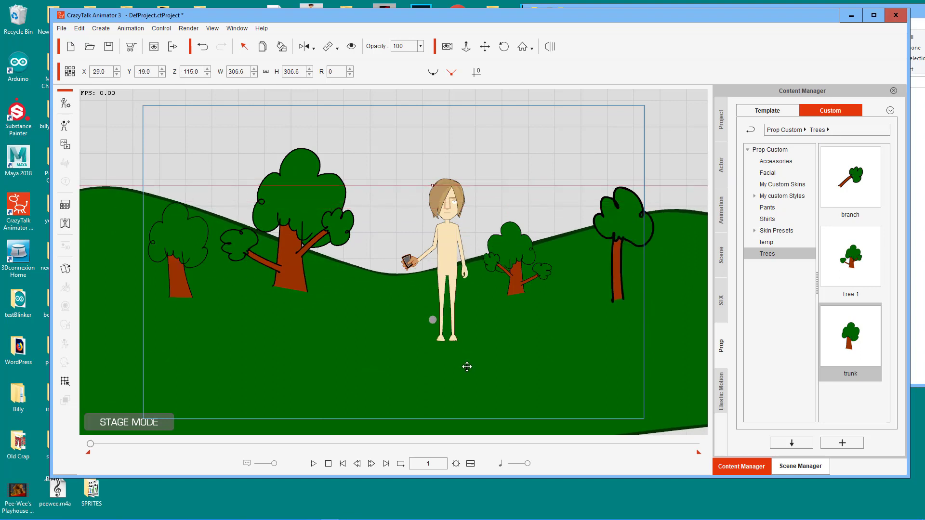
Step: Nudge the large tree slightly, and bring the leftmost tree forward to Z 1158 at X -437.1, Y 90.2
{"action": "left_click", "coordinate": [323, 226]}
{"action": "left_click_drag", "start_coordinate": [289, 283], "coordinate": [287, 284]}
{"action": "left_click", "coordinate": [184, 274]}
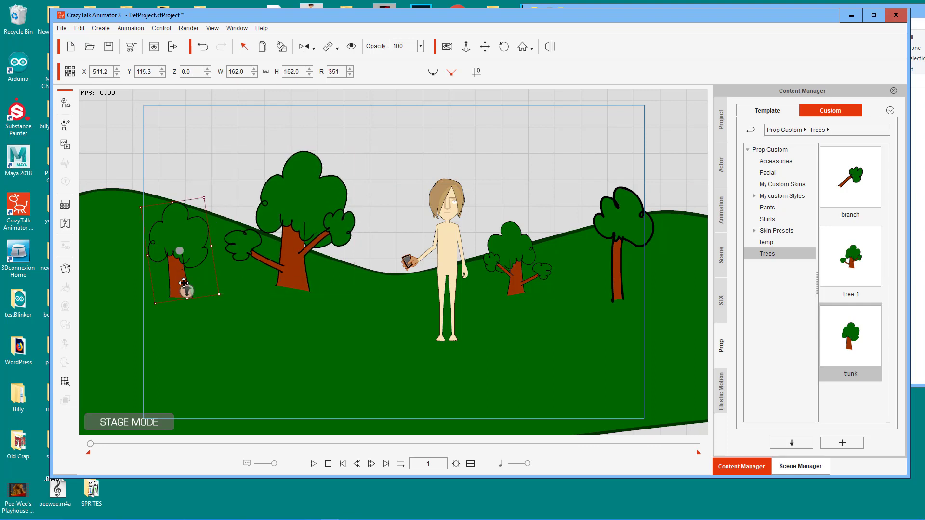
{"action": "left_click_drag", "start_coordinate": [182, 286], "coordinate": [131, 481]}
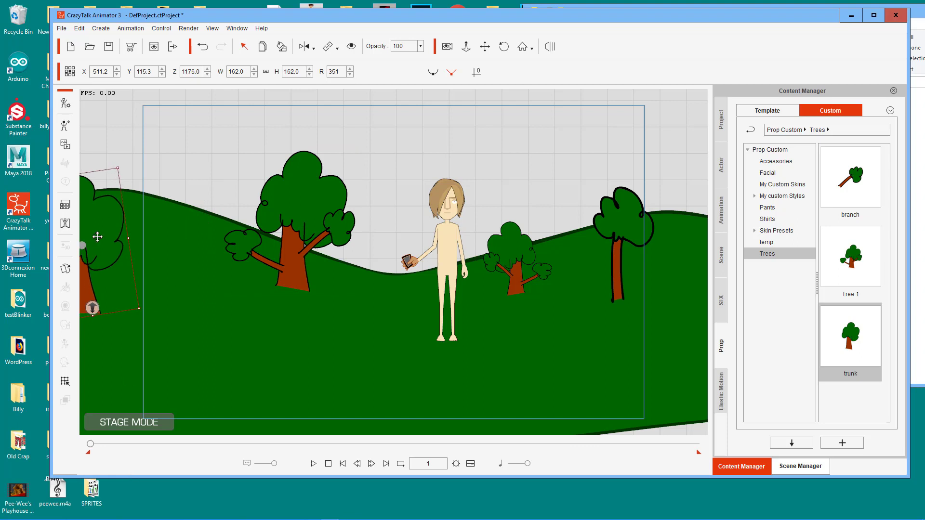
{"action": "left_click_drag", "start_coordinate": [97, 233], "coordinate": [155, 256]}
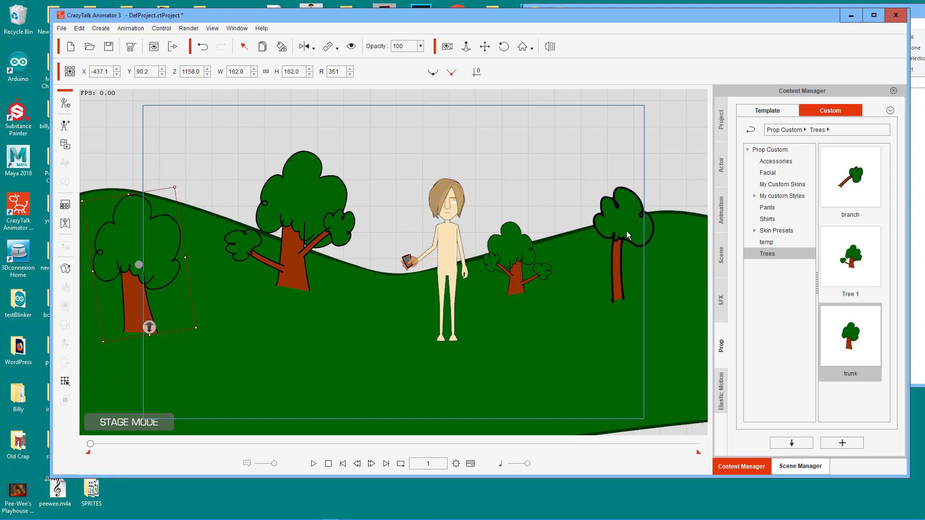
Step: Bring the rightmost tree forward in depth near the frame edge, and move the small tree to X 143, Y 111.4
{"action": "left_click", "coordinate": [623, 246]}
{"action": "left_click_drag", "start_coordinate": [651, 265], "coordinate": [682, 446]}
{"action": "left_click_drag", "start_coordinate": [685, 206], "coordinate": [625, 213]}
{"action": "left_click_drag", "start_coordinate": [520, 250], "coordinate": [533, 240]}
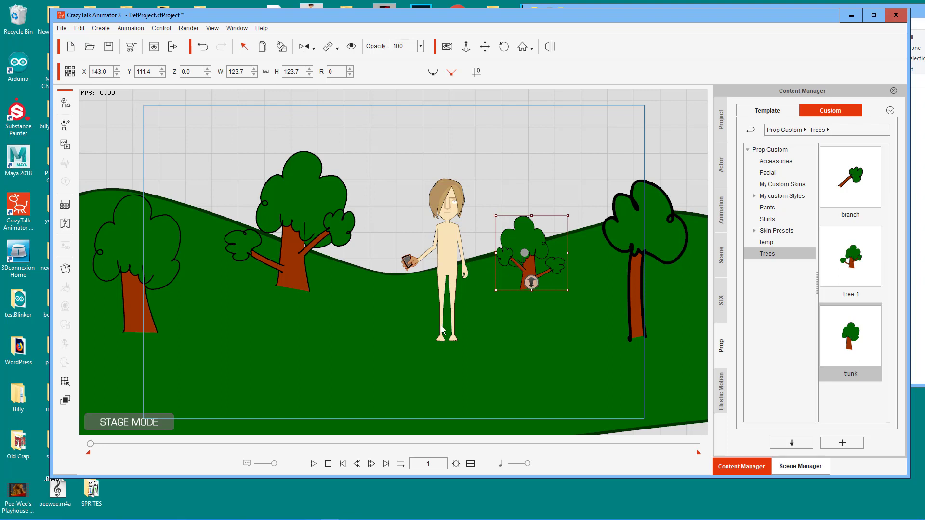
Step: Switch to Adobe Animate and delete the hill's green fill and dark outline
{"action": "mouse_move", "coordinate": [289, 519]}
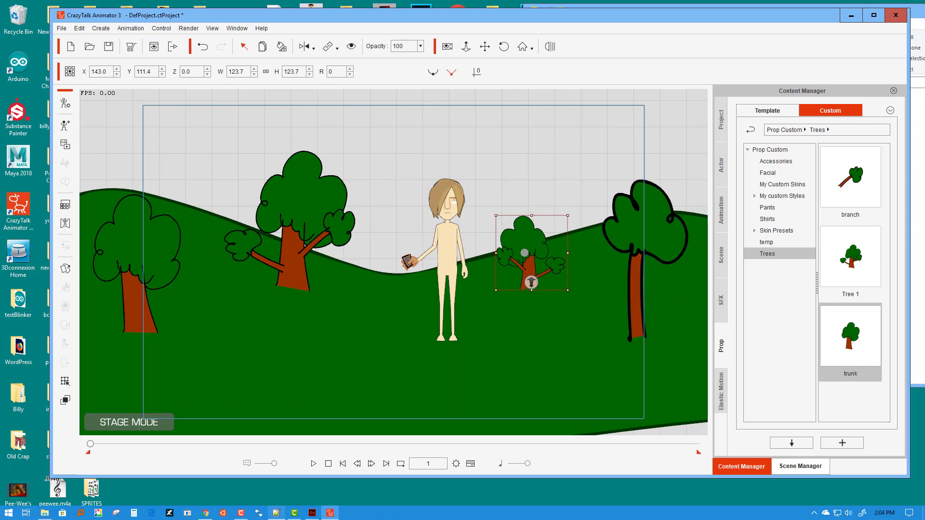
{"action": "mouse_move", "coordinate": [317, 516]}
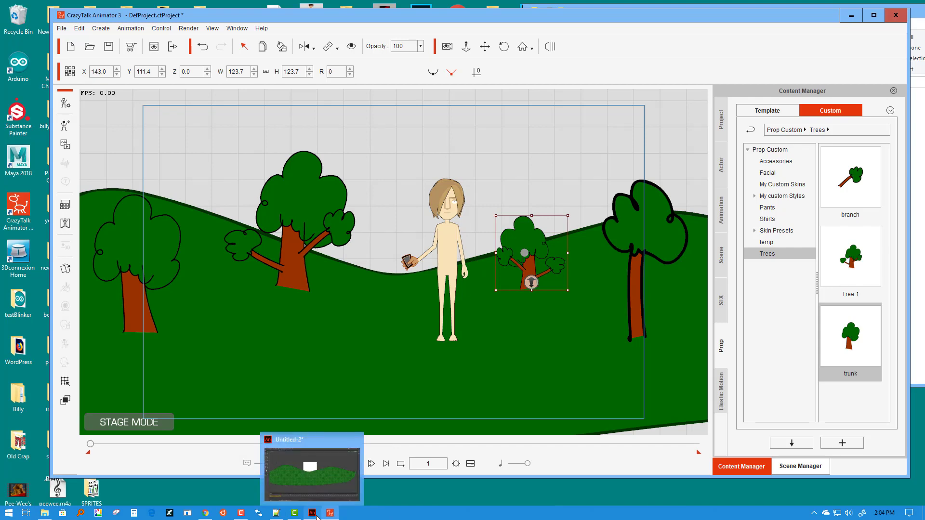
{"action": "left_click", "coordinate": [314, 516]}
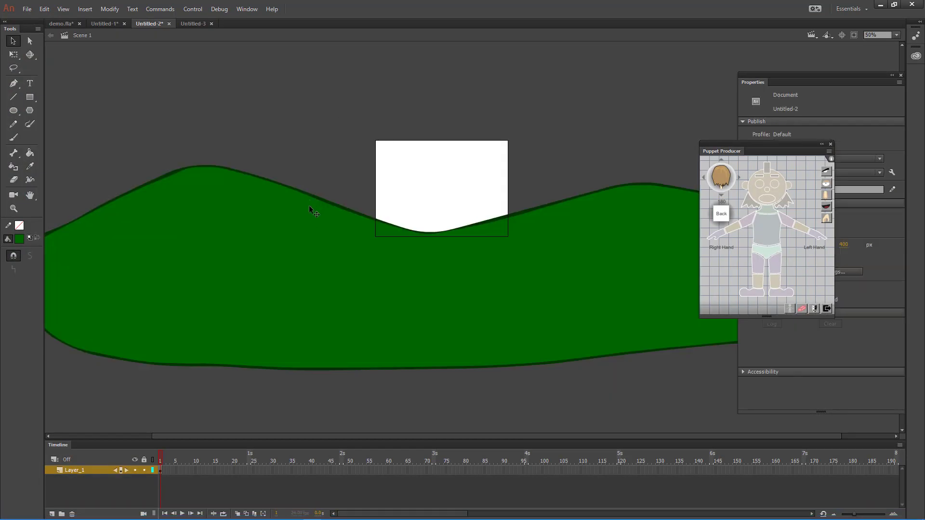
{"action": "left_click", "coordinate": [310, 206]}
{"action": "key", "text": "Delete"}
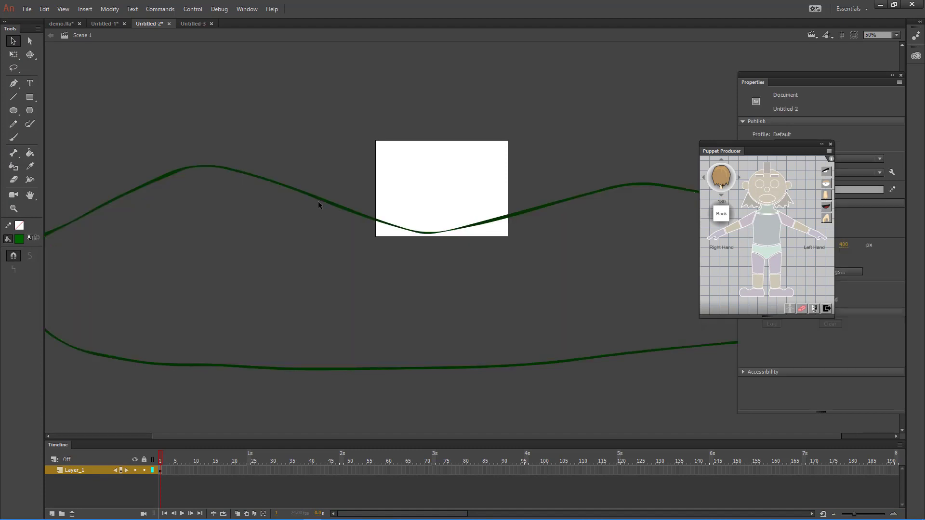
{"action": "double_click", "coordinate": [323, 197]}
{"action": "key", "text": "Delete"}
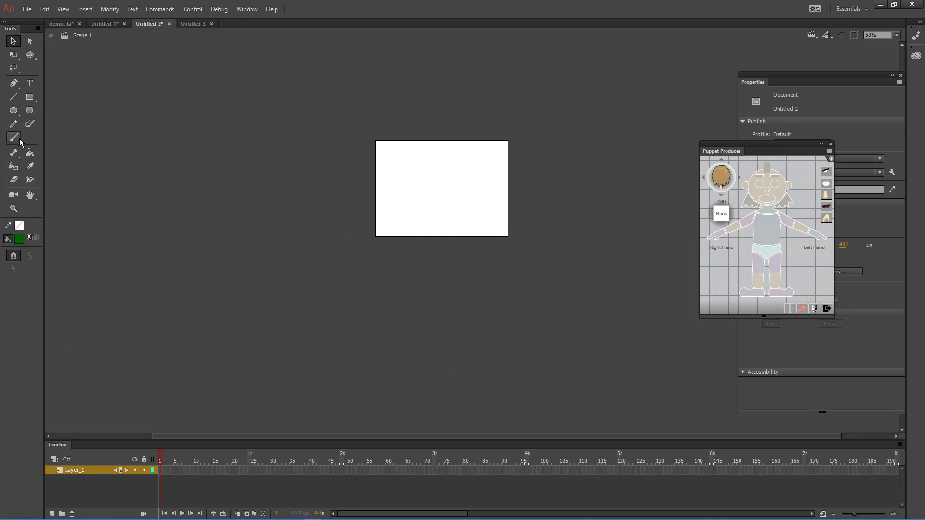
Step: Brush a round smiling face in brown #663300 on the canvas
{"action": "left_click", "coordinate": [20, 239]}
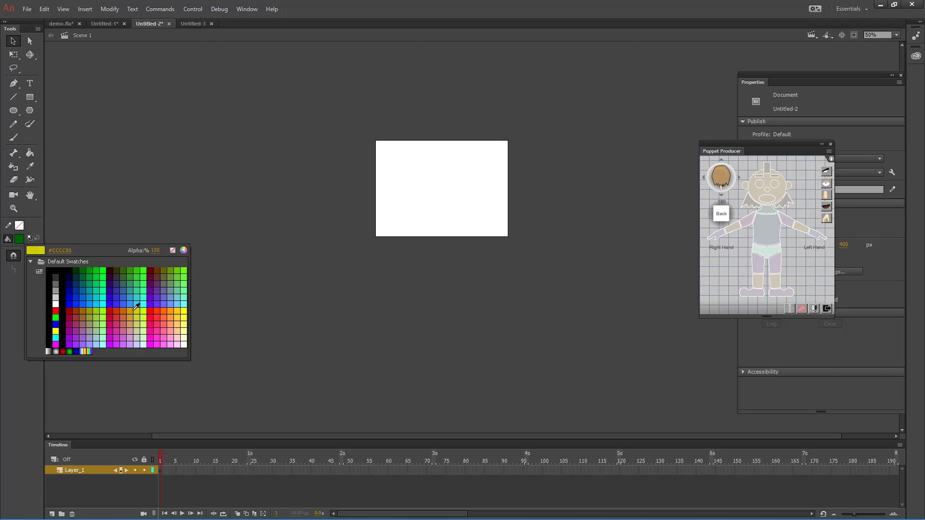
{"action": "left_click", "coordinate": [153, 269]}
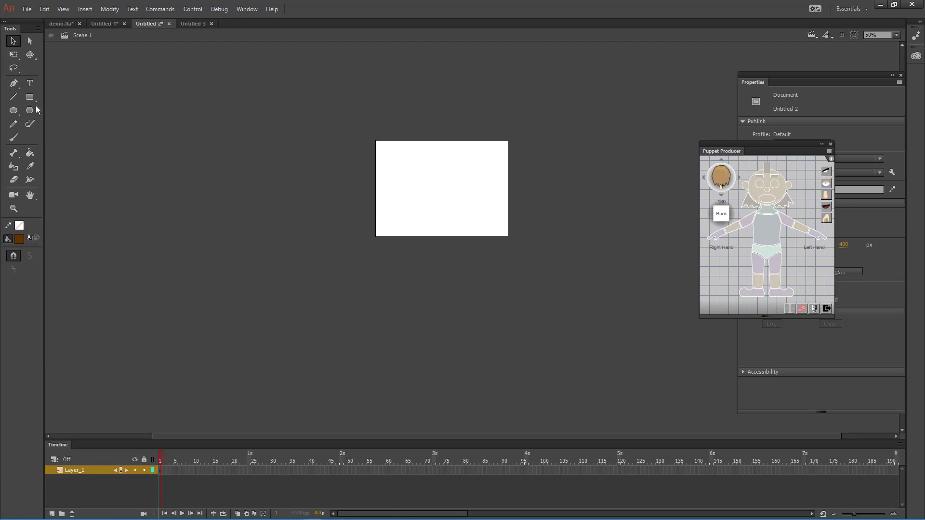
{"action": "left_click", "coordinate": [14, 137]}
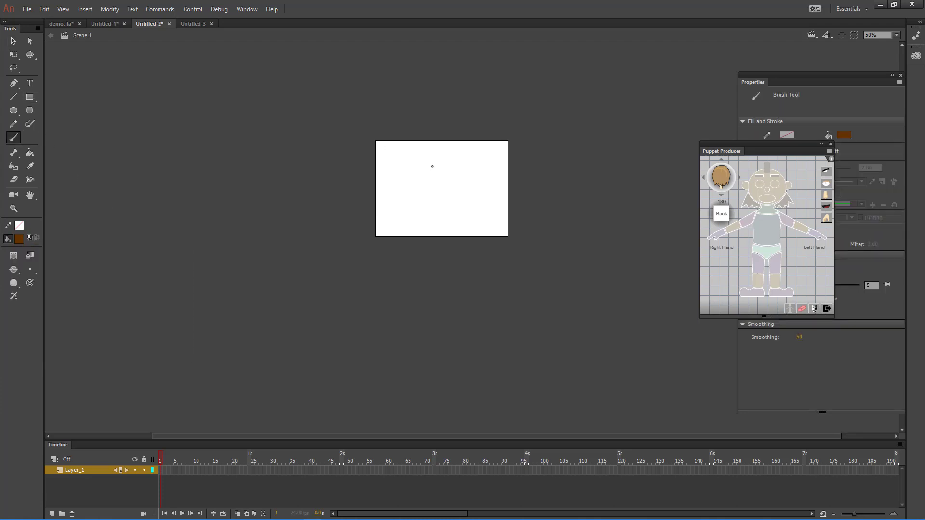
{"action": "mouse_move", "coordinate": [432, 166]}
{"action": "left_mouse_down"}
{"action": "mouse_move", "coordinate": [410, 194]}
{"action": "mouse_move", "coordinate": [430, 219]}
{"action": "mouse_move", "coordinate": [462, 191]}
{"action": "mouse_move", "coordinate": [451, 168]}
{"action": "mouse_move", "coordinate": [434, 164]}
{"action": "mouse_move", "coordinate": [427, 184]}
{"action": "mouse_move", "coordinate": [454, 195]}
{"action": "left_mouse_up"}
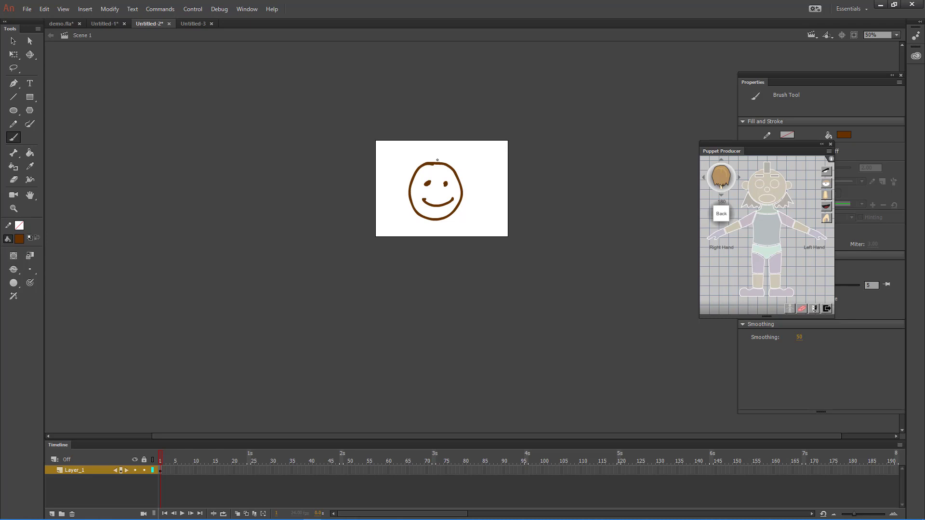
Step: Fill the smiling face with yellow #CCCC00 using the Paint Bucket tool
{"action": "left_click", "coordinate": [30, 153]}
{"action": "left_click", "coordinate": [19, 238]}
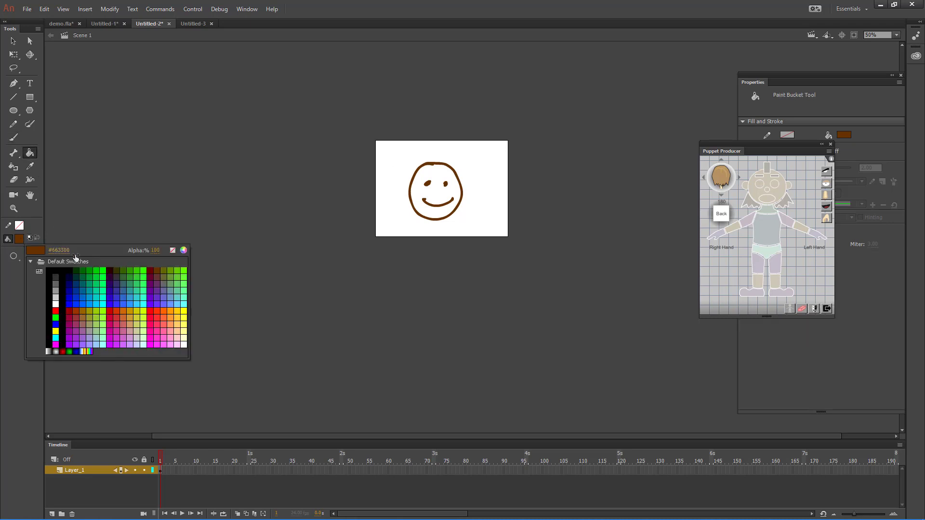
{"action": "left_click", "coordinate": [144, 311]}
{"action": "left_click", "coordinate": [444, 179]}
Step: Brush a yellow ring and a jagged ray outline around the face, and fill the band between them with the same yellow
{"action": "left_click", "coordinate": [13, 137]}
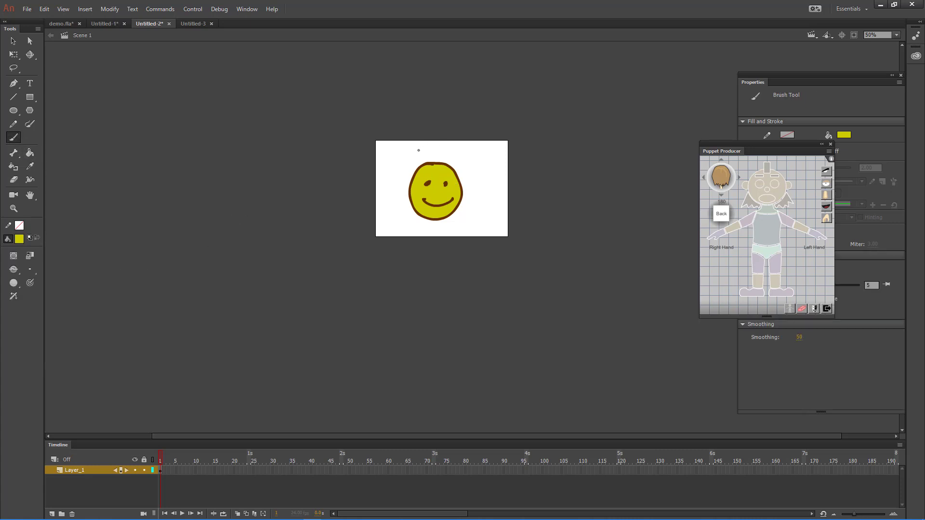
{"action": "mouse_move", "coordinate": [418, 156]}
{"action": "left_mouse_down"}
{"action": "mouse_move", "coordinate": [476, 170]}
{"action": "mouse_move", "coordinate": [473, 212]}
{"action": "mouse_move", "coordinate": [440, 239]}
{"action": "mouse_move", "coordinate": [407, 239]}
{"action": "mouse_move", "coordinate": [386, 220]}
{"action": "mouse_move", "coordinate": [397, 176]}
{"action": "mouse_move", "coordinate": [416, 155]}
{"action": "mouse_move", "coordinate": [401, 185]}
{"action": "mouse_move", "coordinate": [405, 209]}
{"action": "mouse_move", "coordinate": [445, 225]}
{"action": "mouse_move", "coordinate": [469, 202]}
{"action": "mouse_move", "coordinate": [456, 161]}
{"action": "mouse_move", "coordinate": [411, 169]}
{"action": "left_mouse_up"}
{"action": "left_click", "coordinate": [29, 152]}
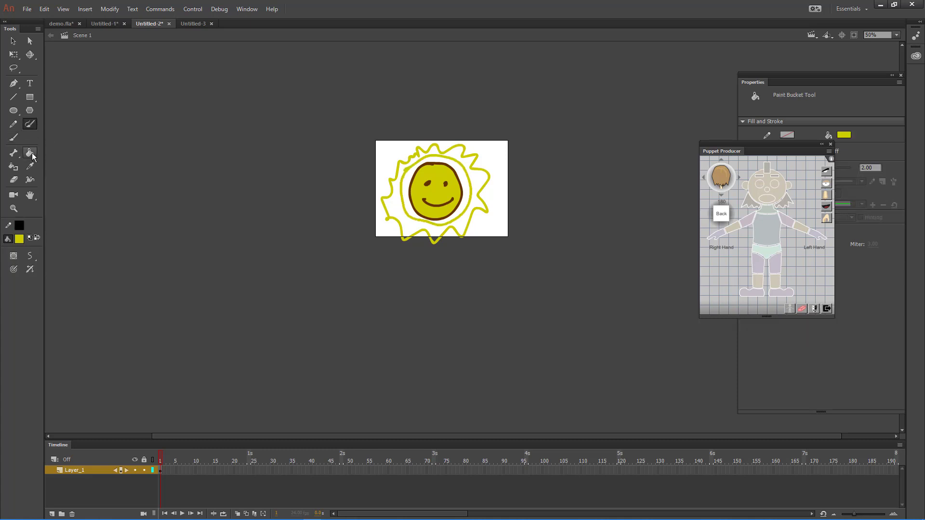
{"action": "left_click", "coordinate": [398, 205]}
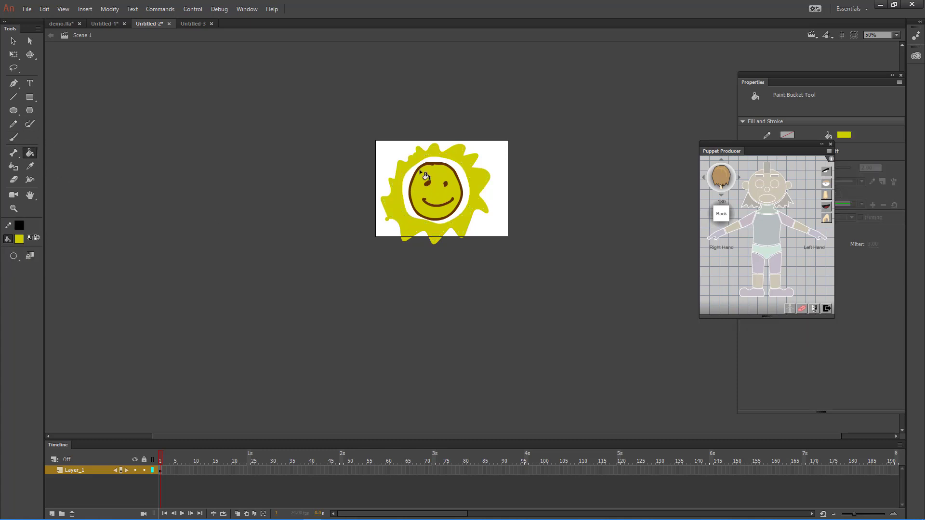
Step: Smooth the jagged outline of the yellow ray shape around the face
{"action": "key", "text": "v"}
{"action": "left_click", "coordinate": [479, 183]}
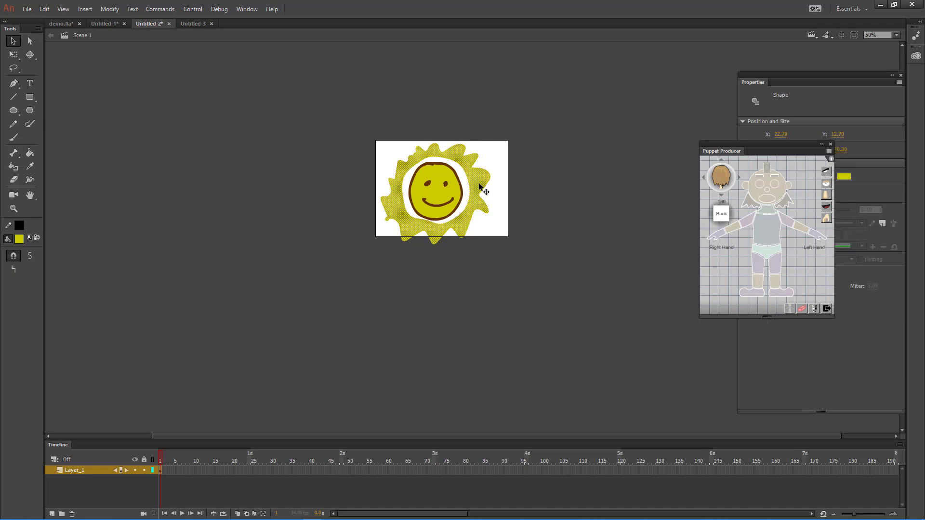
{"action": "left_click", "coordinate": [30, 258]}
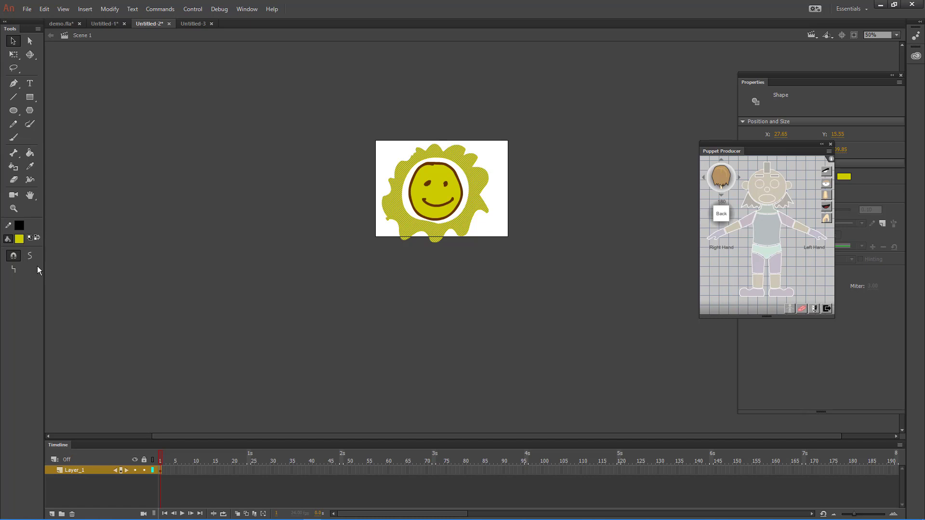
Step: Convert the ray shape to a Graphic symbol named rays
{"action": "key", "text": "F8"}
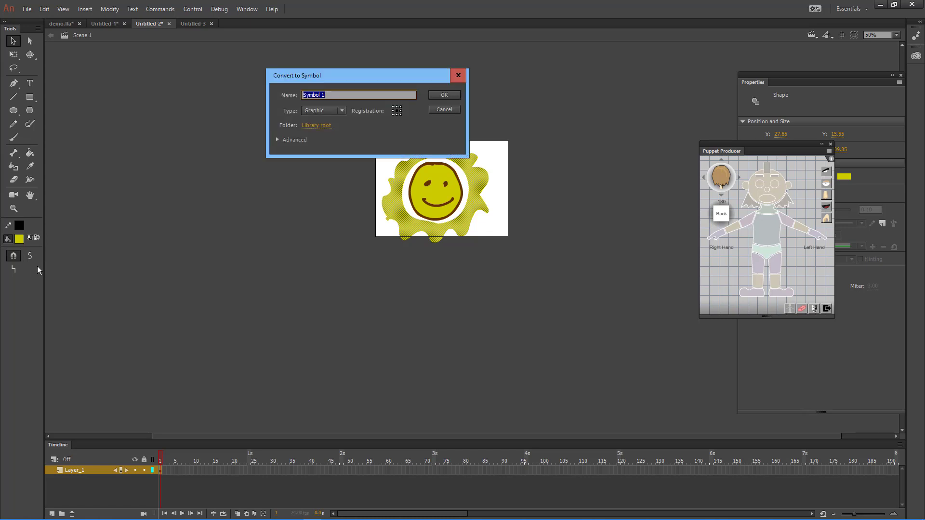
{"action": "left_click", "coordinate": [343, 111]}
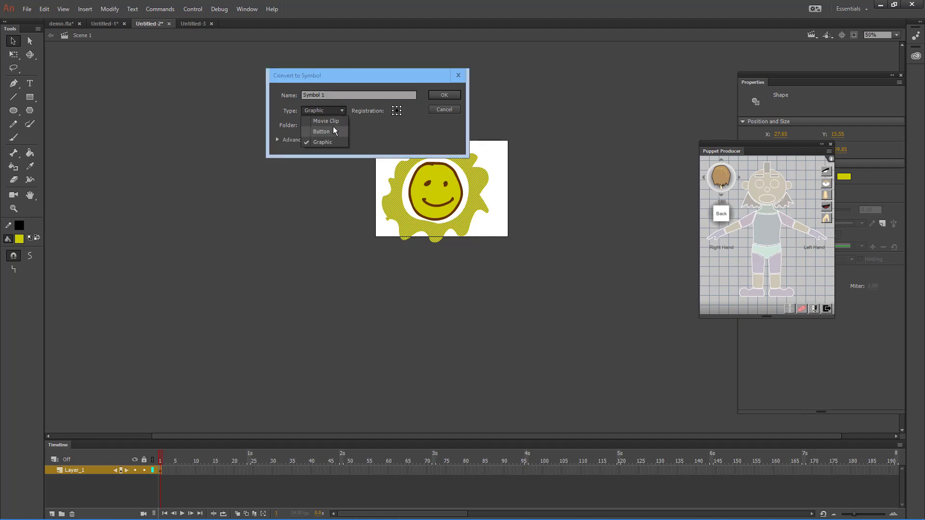
{"action": "left_click", "coordinate": [333, 123]}
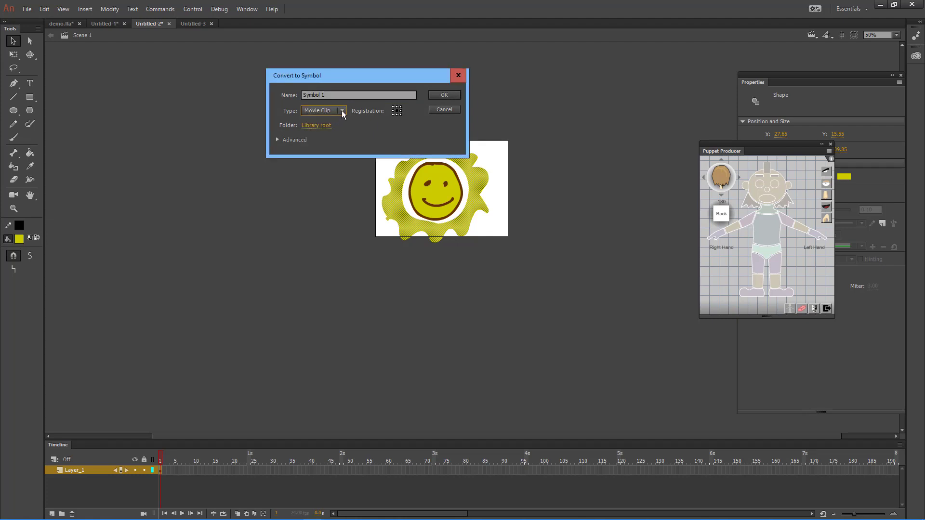
{"action": "left_click", "coordinate": [343, 111]}
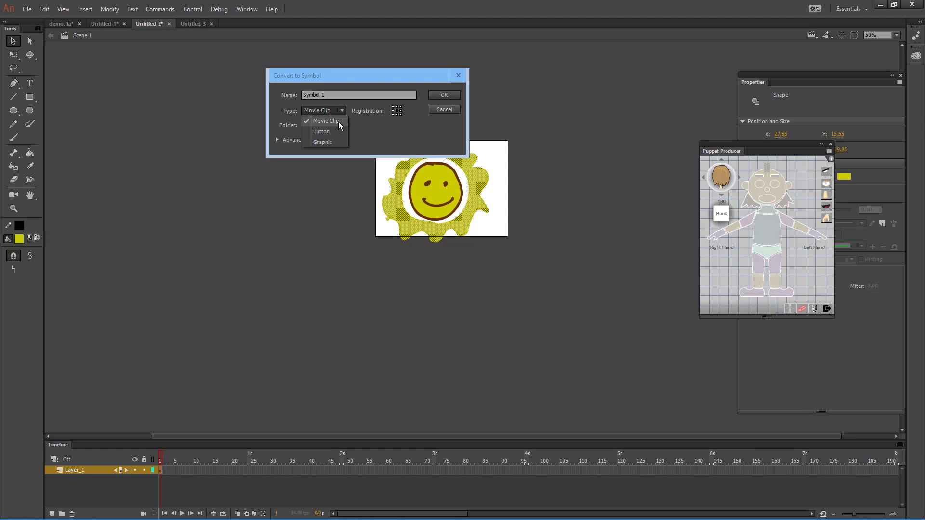
{"action": "left_click", "coordinate": [332, 144]}
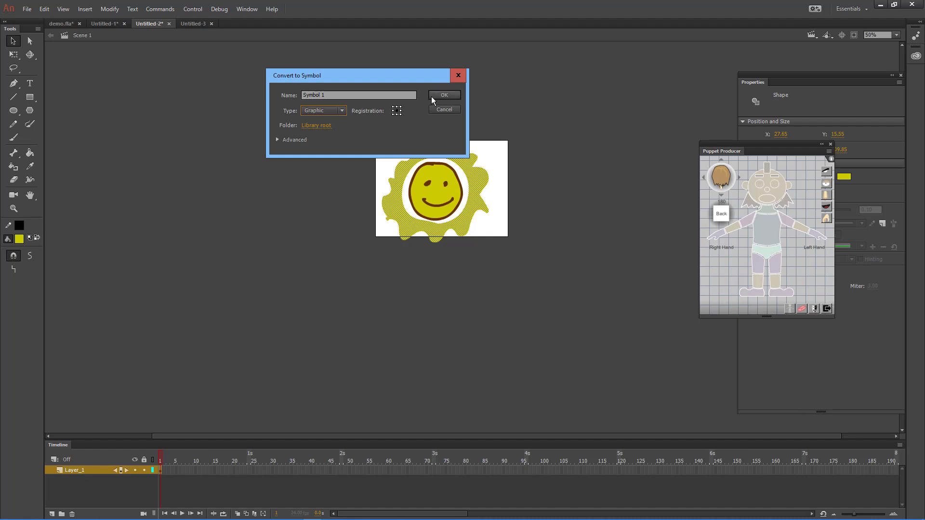
{"action": "key", "text": "shift+Tab"}
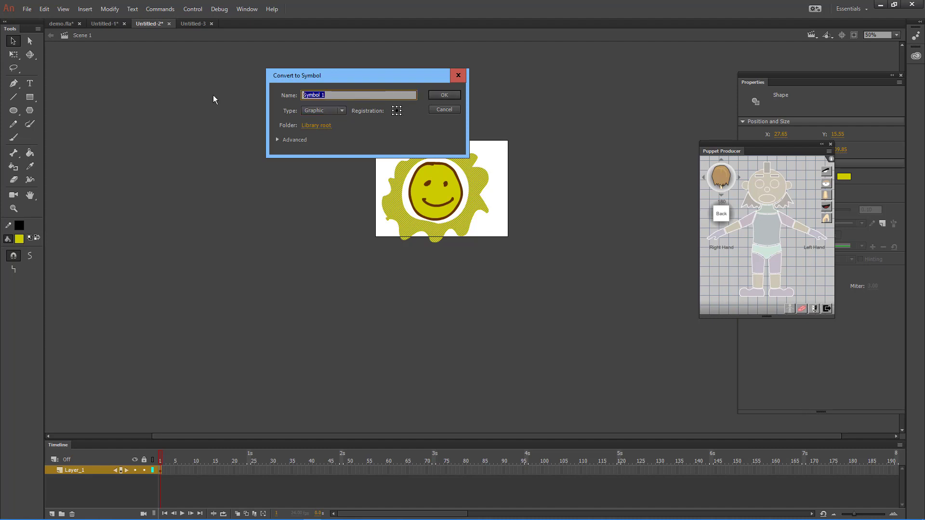
{"action": "type", "text": "rays"}
{"action": "key", "text": "Return"}
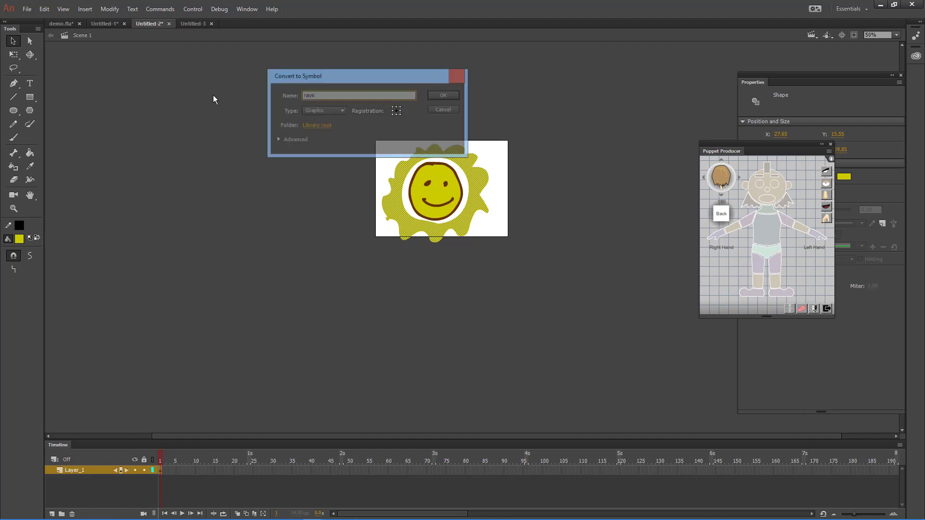
Step: Inside the rays symbol, convert the ray shape to a nested Graphic symbol with the default name
{"action": "double_click", "coordinate": [471, 193]}
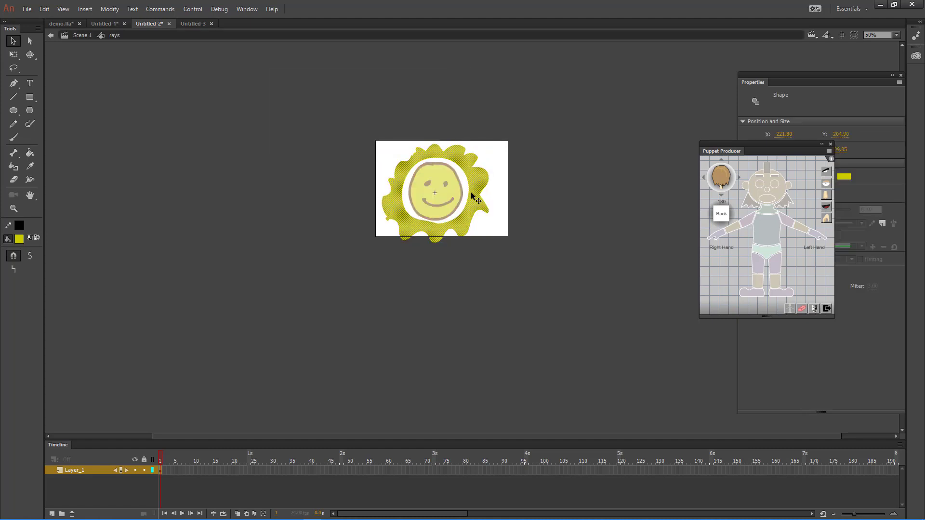
{"action": "key", "text": "F8"}
{"action": "key", "text": "Return"}
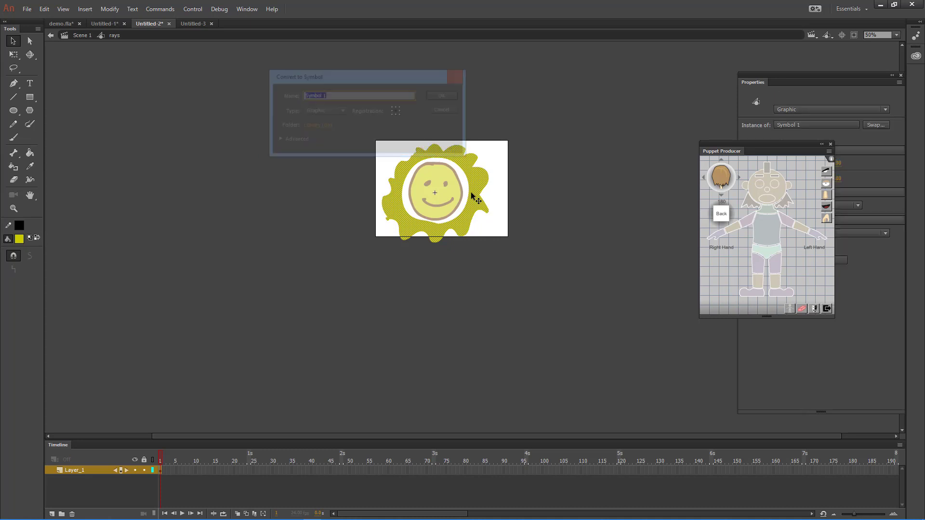
Step: Insert a keyframe at frame 20 in the rays symbol and create a classic tween from frame 1
{"action": "right_click", "coordinate": [233, 470]}
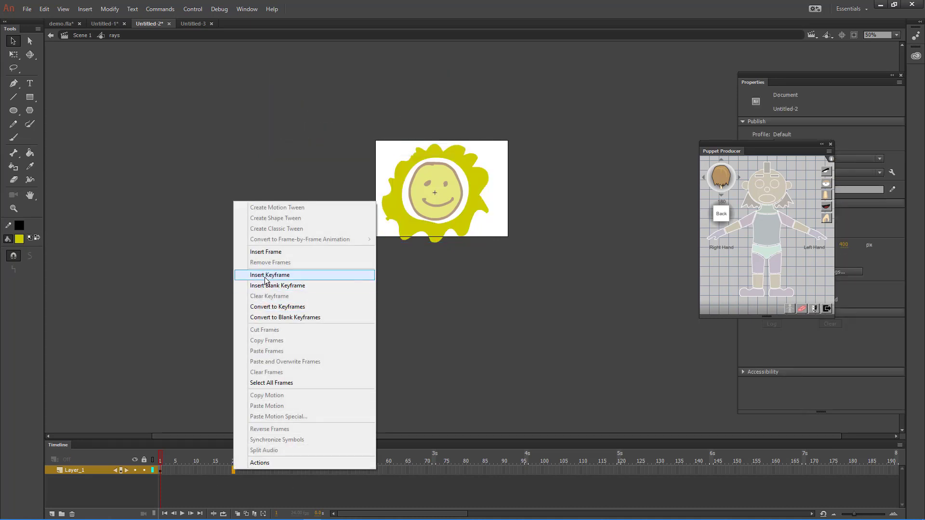
{"action": "left_click", "coordinate": [266, 277]}
{"action": "right_click", "coordinate": [221, 470]}
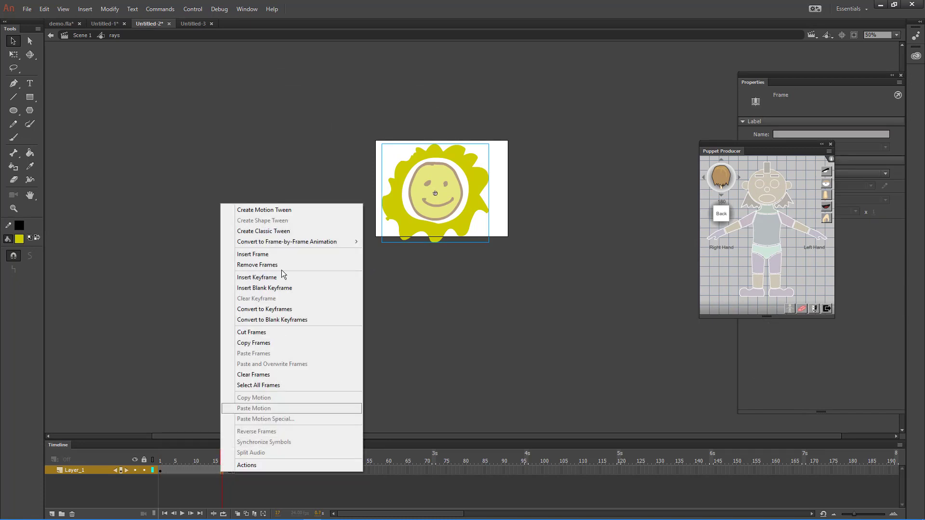
{"action": "left_click", "coordinate": [263, 231]}
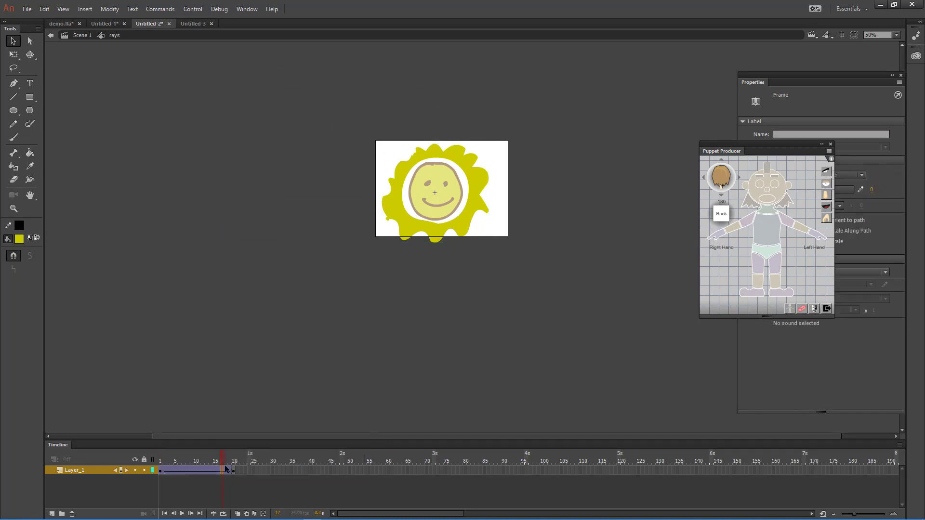
Step: Set the rays tween to rotate CW and preview the rotation along the timeline
{"action": "left_click", "coordinate": [404, 170]}
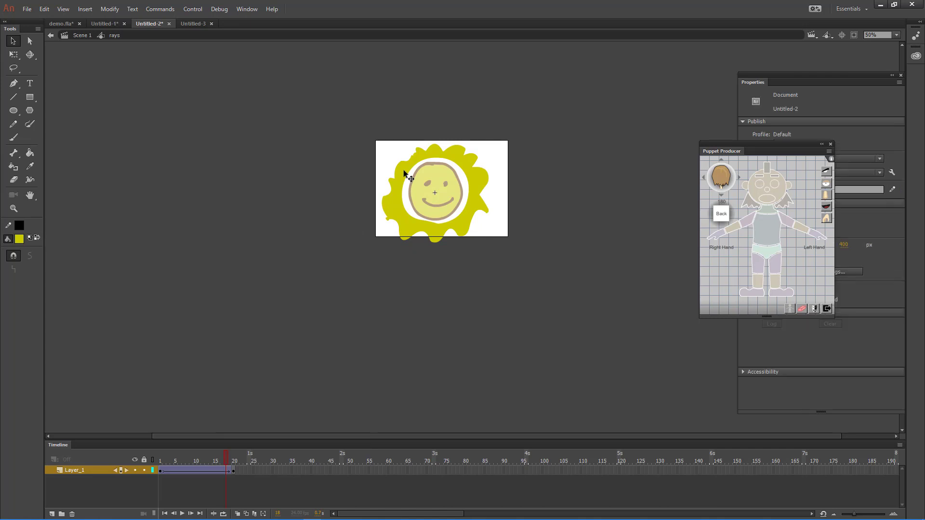
{"action": "left_click_drag", "start_coordinate": [790, 146], "coordinate": [642, 134]}
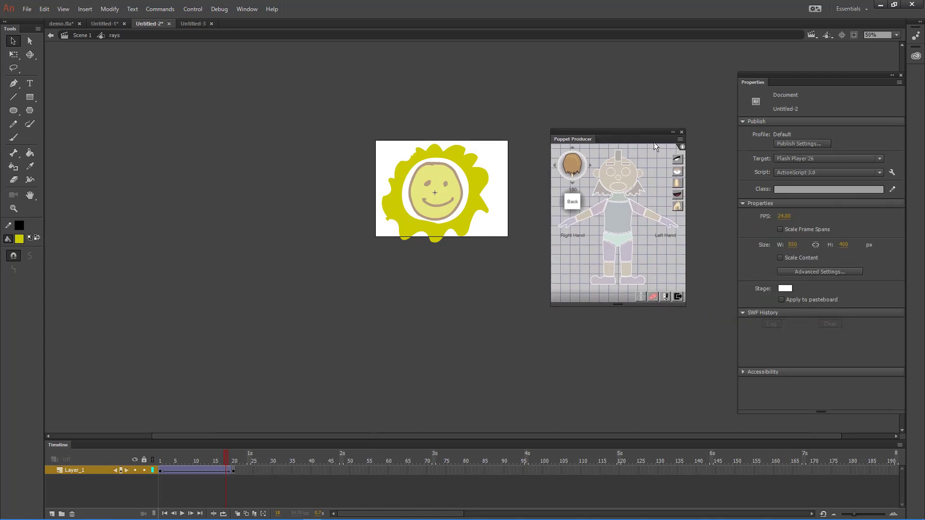
{"action": "left_click", "coordinate": [191, 470]}
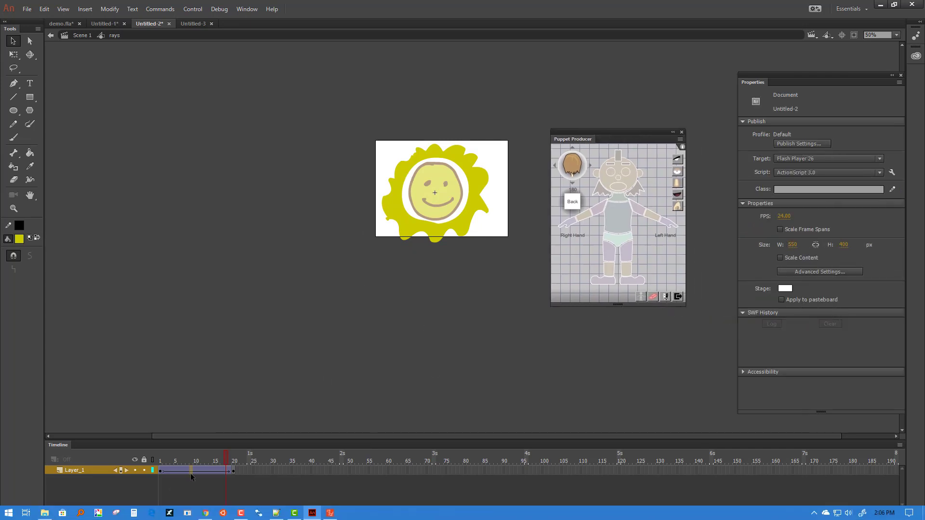
{"action": "left_click", "coordinate": [800, 206]}
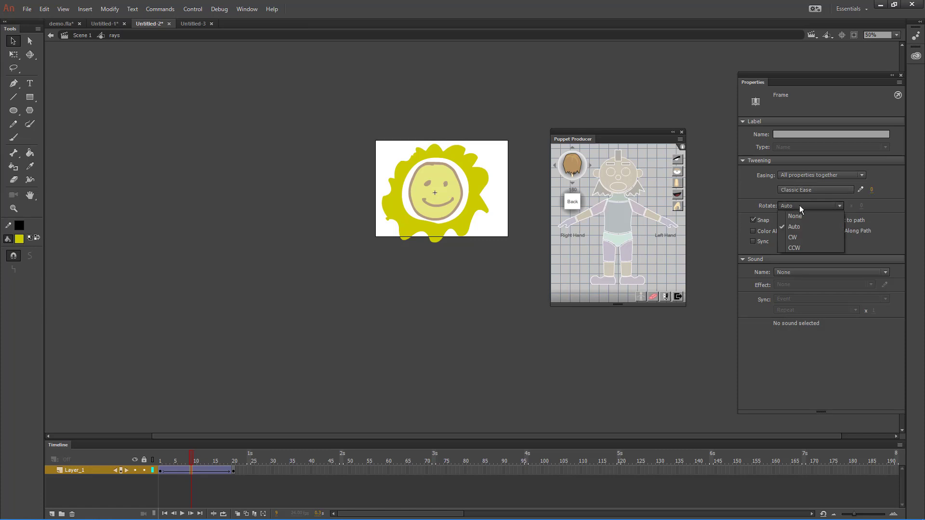
{"action": "left_click", "coordinate": [798, 237]}
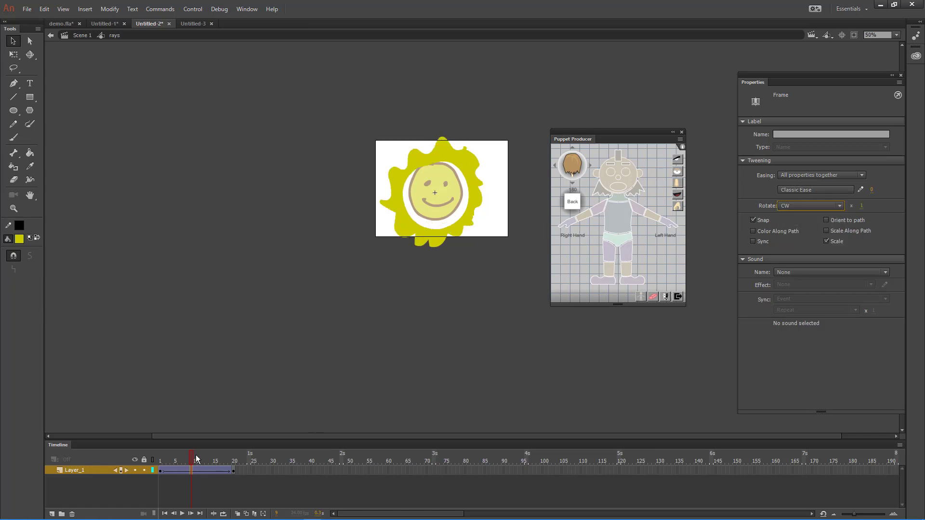
{"action": "left_click_drag", "start_coordinate": [192, 456], "coordinate": [161, 457]}
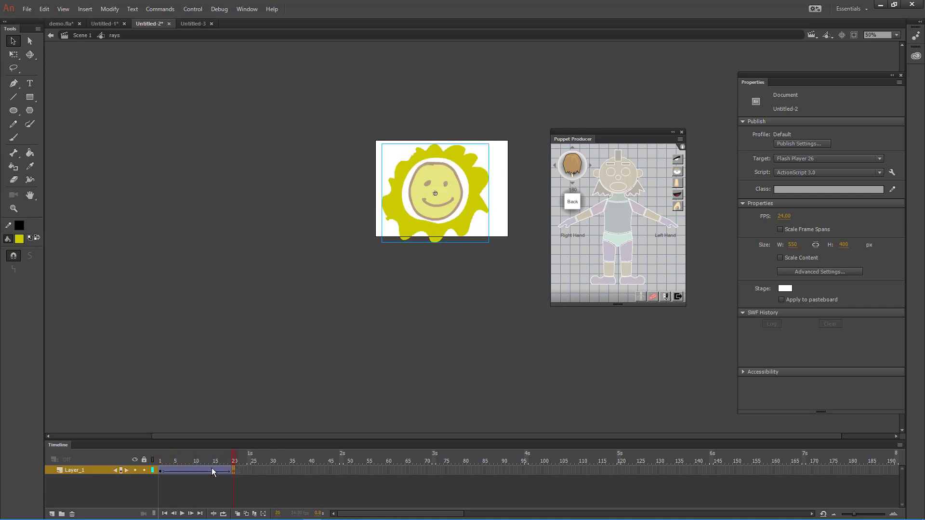
Step: Convert the rays tween to frame-by-frame animation with a keyframe on each frame, and return to Scene 1
{"action": "left_click", "coordinate": [159, 470]}
{"action": "right_click", "coordinate": [167, 467]}
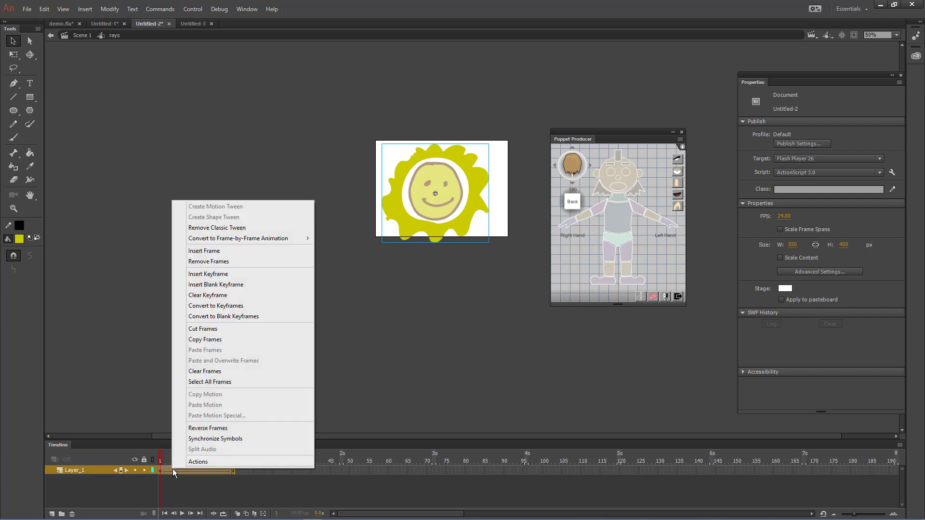
{"action": "mouse_move", "coordinate": [224, 239]}
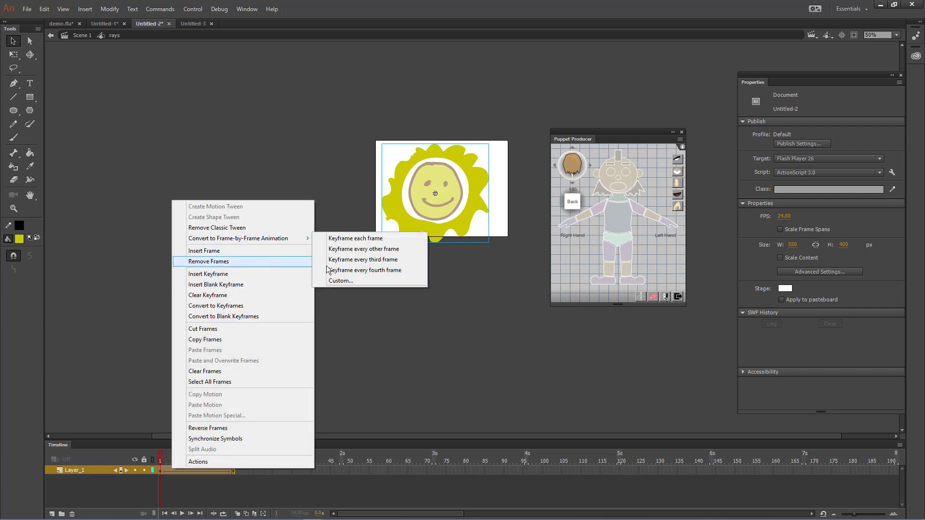
{"action": "left_click", "coordinate": [359, 238]}
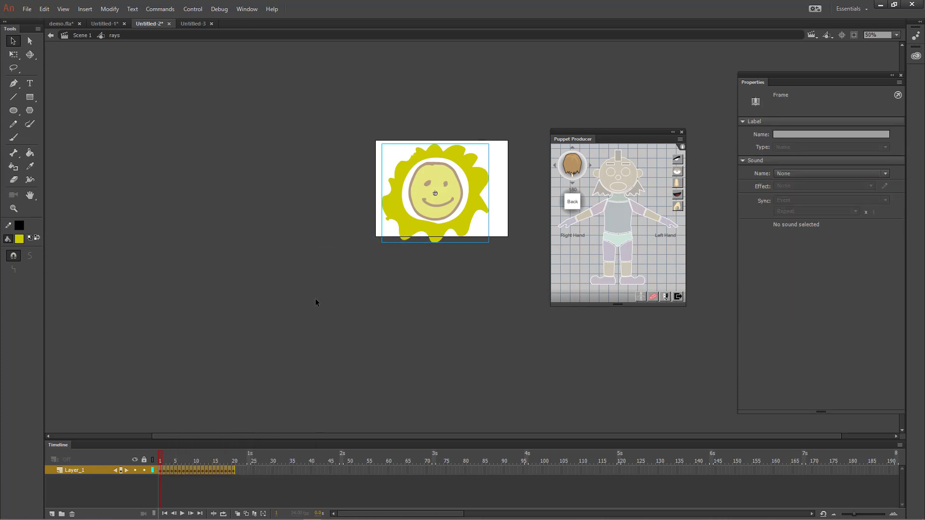
{"action": "double_click", "coordinate": [335, 209]}
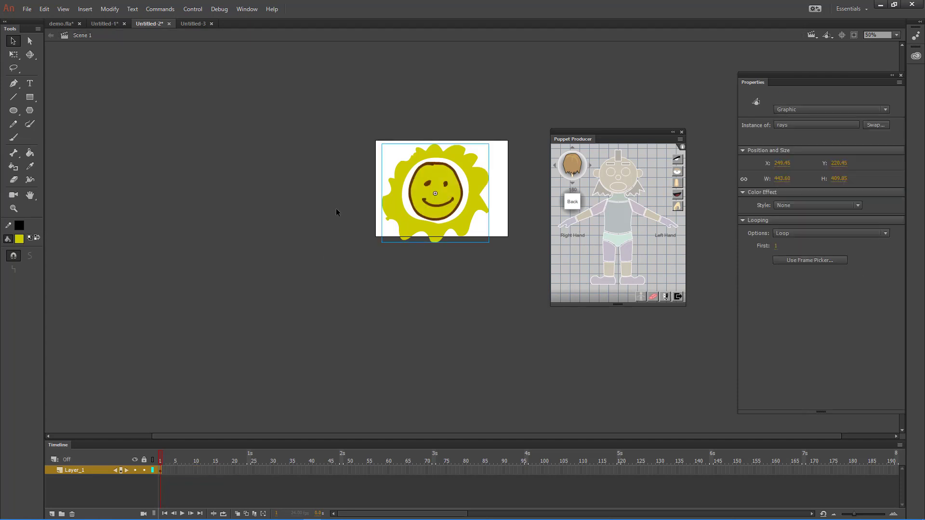
Step: Select the face fill, mouth, eyes and outline together and convert them to a Graphic symbol with the default name
{"action": "left_click", "coordinate": [444, 180]}
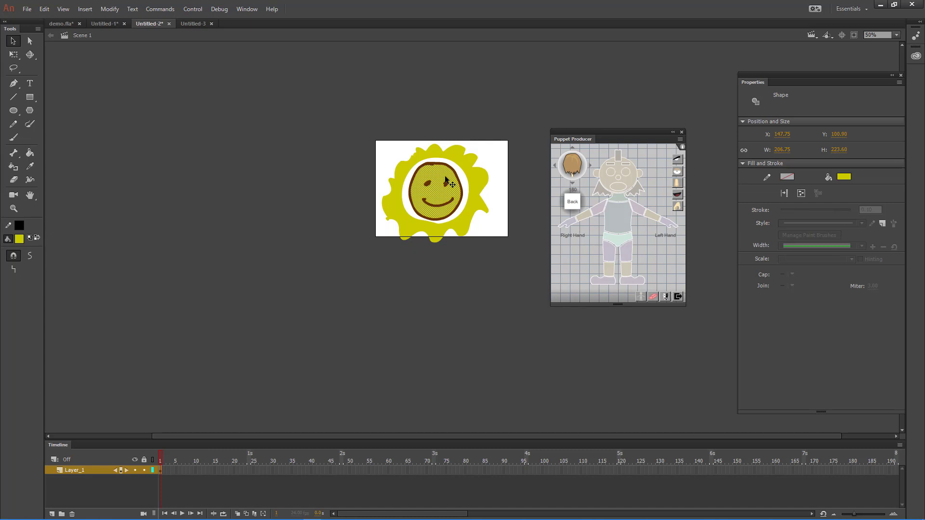
{"action": "left_click", "coordinate": [449, 204], "text": "shift"}
{"action": "left_click", "coordinate": [428, 183], "text": "shift"}
{"action": "left_click", "coordinate": [442, 165], "text": "shift"}
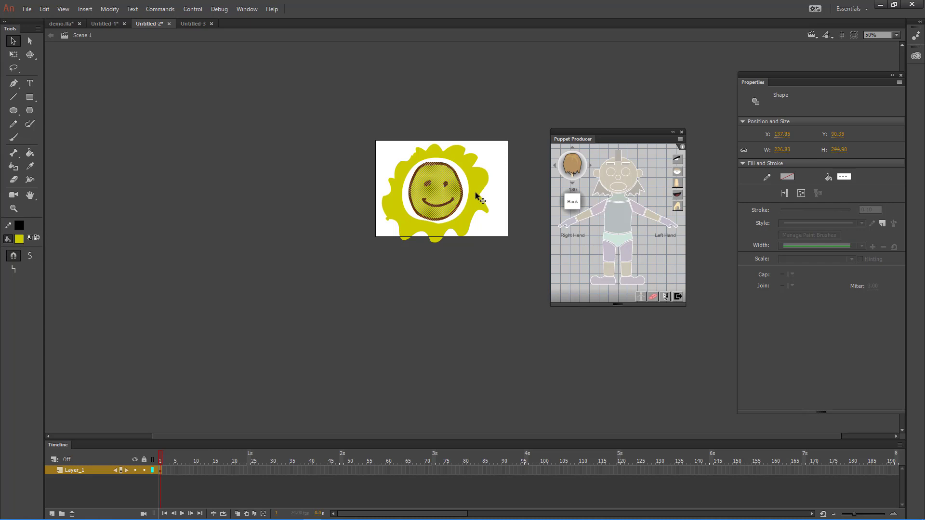
{"action": "key", "text": "F8"}
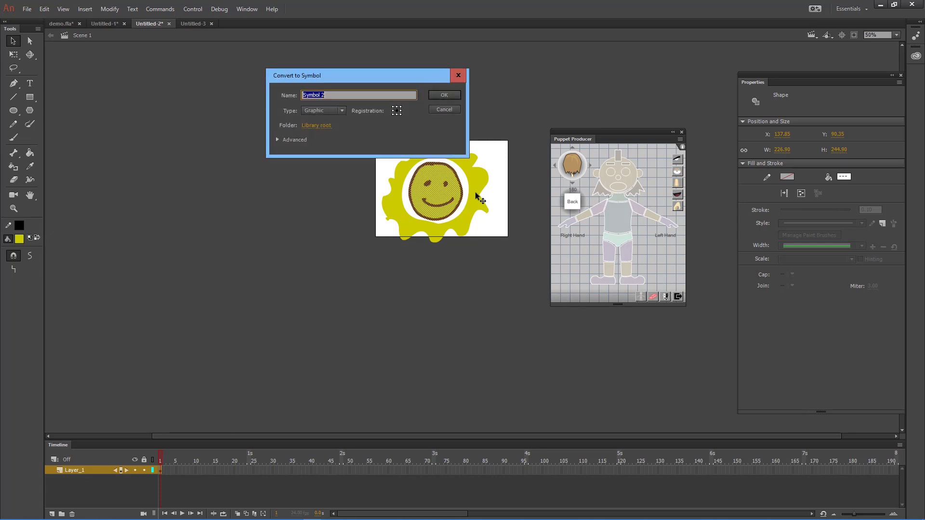
{"action": "key", "text": "Return"}
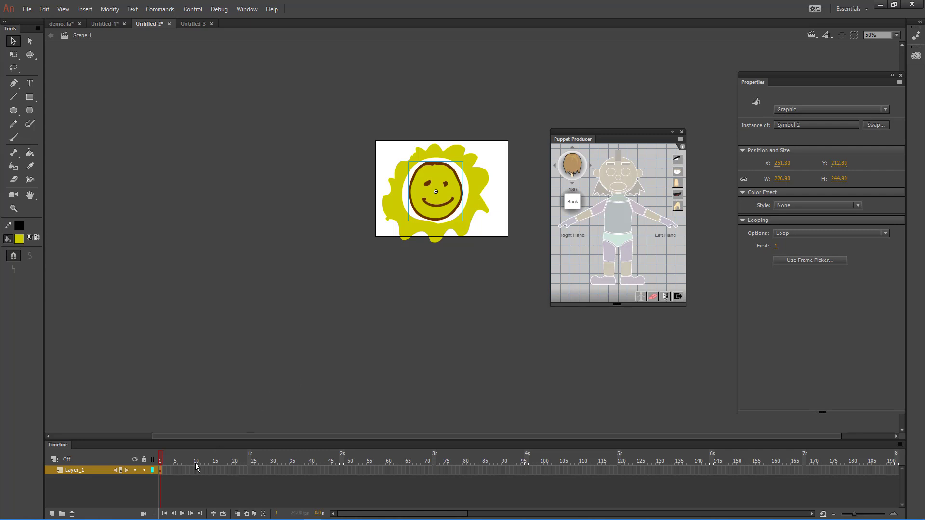
Step: Inside the face symbol, convert all of the face artwork to a nested Graphic symbol with the default name
{"action": "double_click", "coordinate": [442, 179]}
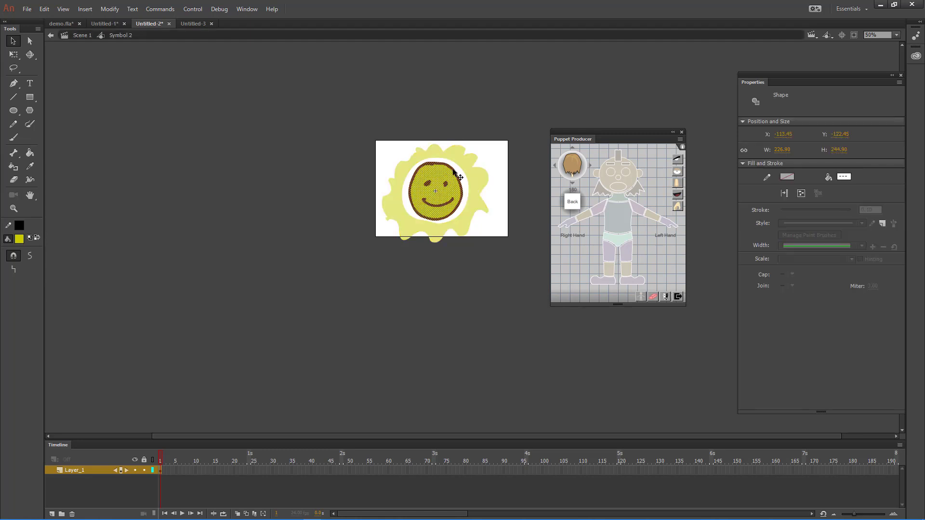
{"action": "left_click_drag", "start_coordinate": [497, 150], "coordinate": [397, 251]}
{"action": "key", "text": "F8"}
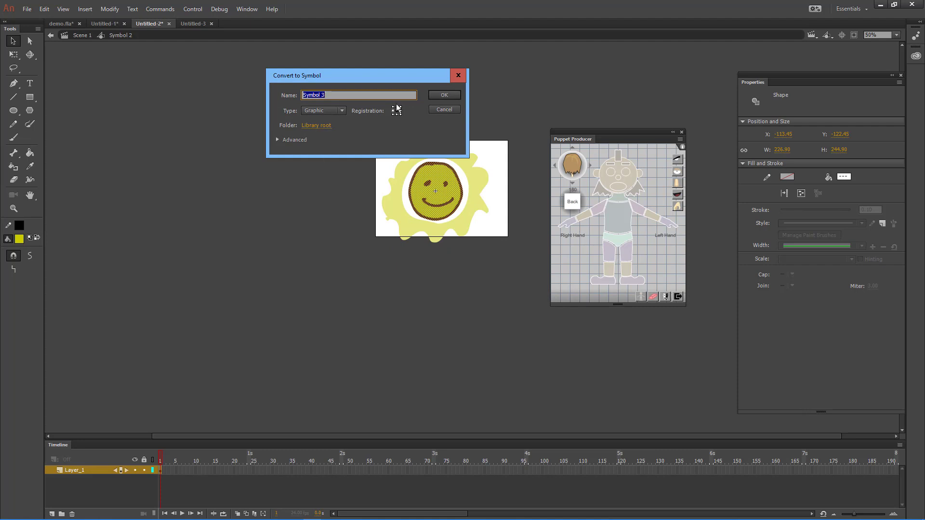
{"action": "left_click", "coordinate": [435, 95]}
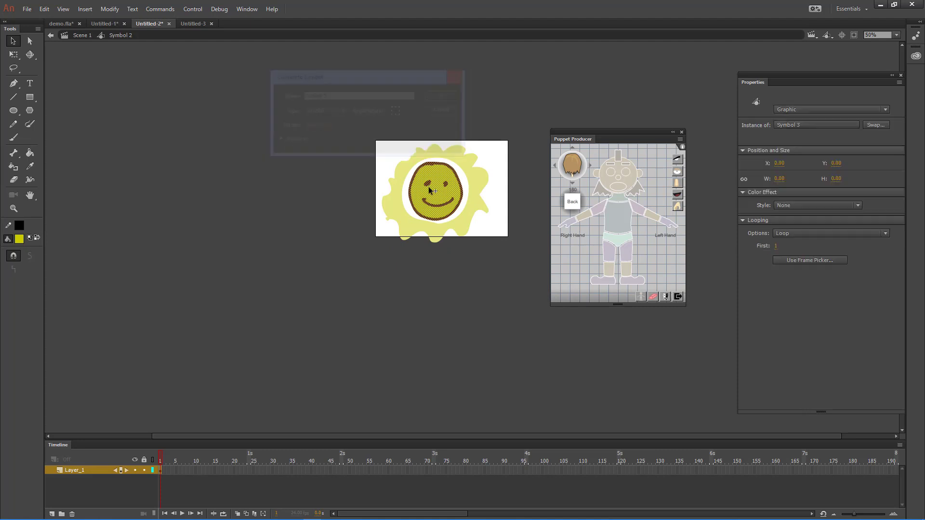
Step: Insert keyframes at frames 10 and 6 on the face symbol's timeline
{"action": "right_click", "coordinate": [194, 471]}
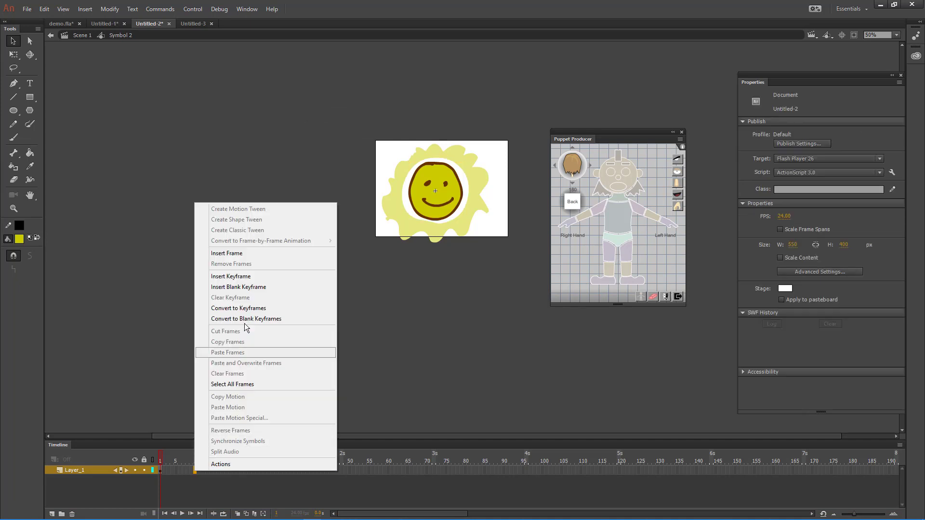
{"action": "left_click", "coordinate": [242, 279]}
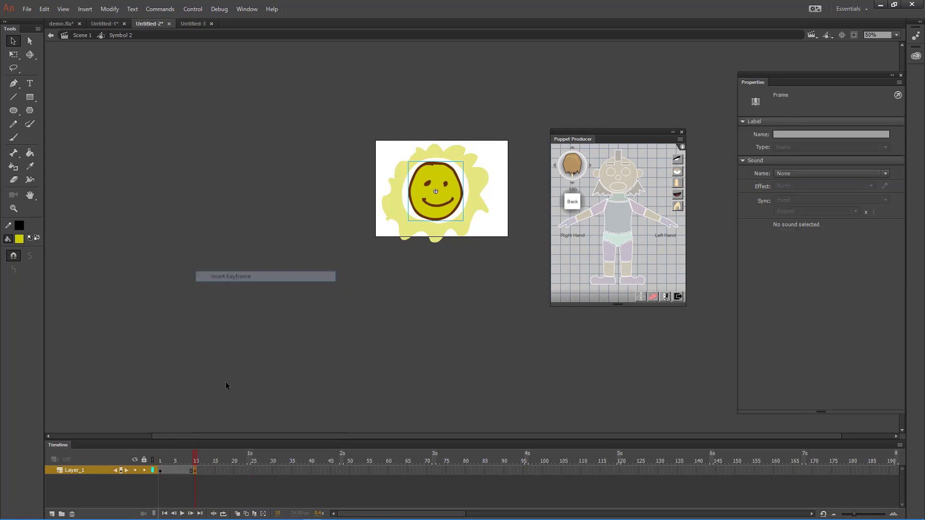
{"action": "right_click", "coordinate": [178, 470]}
{"action": "left_click", "coordinate": [232, 278]}
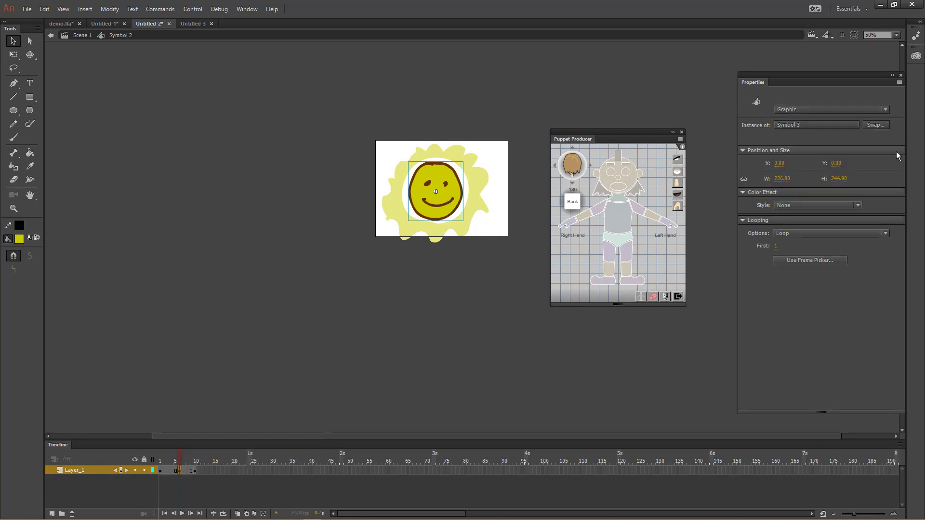
Step: Try a brightness effect of about 47% on the face instance at frame 6
{"action": "left_click", "coordinate": [791, 206]}
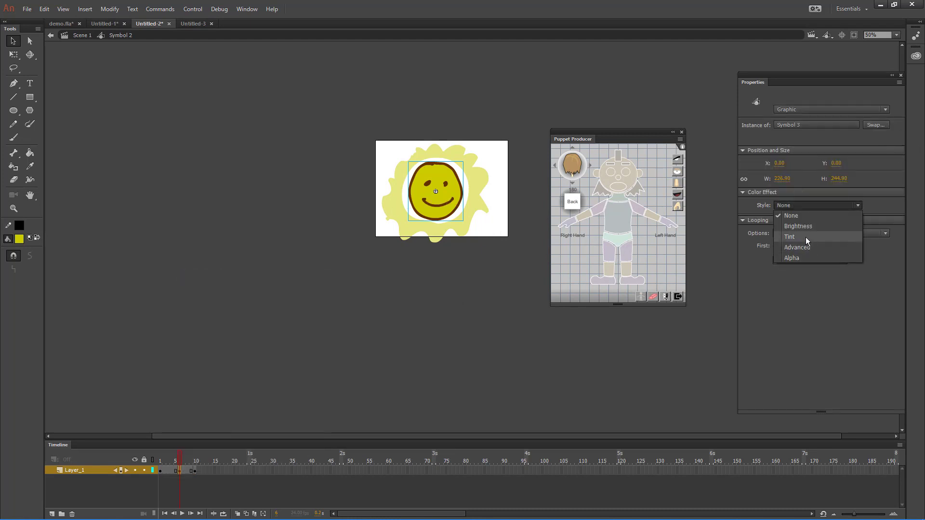
{"action": "left_click", "coordinate": [805, 224]}
{"action": "mouse_move", "coordinate": [822, 219]}
{"action": "left_mouse_down"}
{"action": "mouse_move", "coordinate": [855, 218]}
{"action": "mouse_move", "coordinate": [838, 219]}
{"action": "left_mouse_up"}
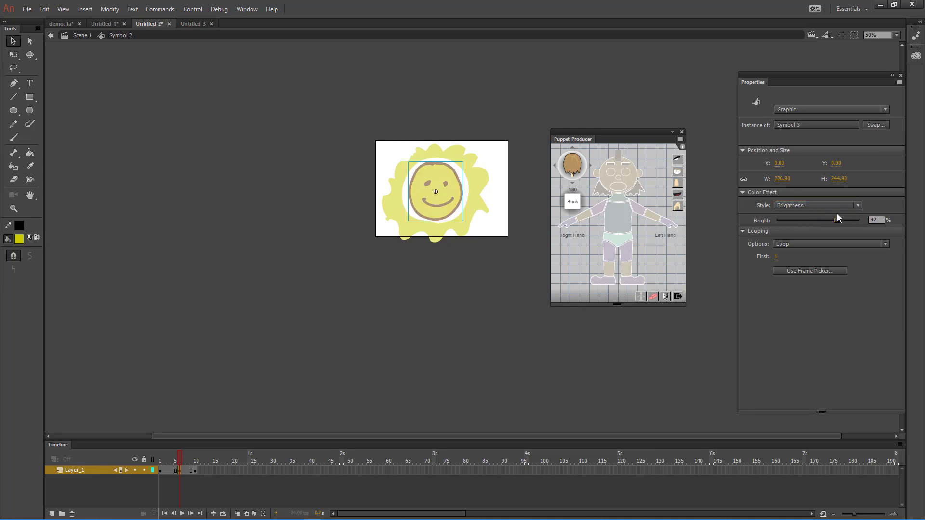
Step: Apply a 42% yellow tint (Red 255, Green 255, Blue 0) to the face instance at frame 6
{"action": "left_click", "coordinate": [837, 207]}
{"action": "left_click", "coordinate": [810, 239]}
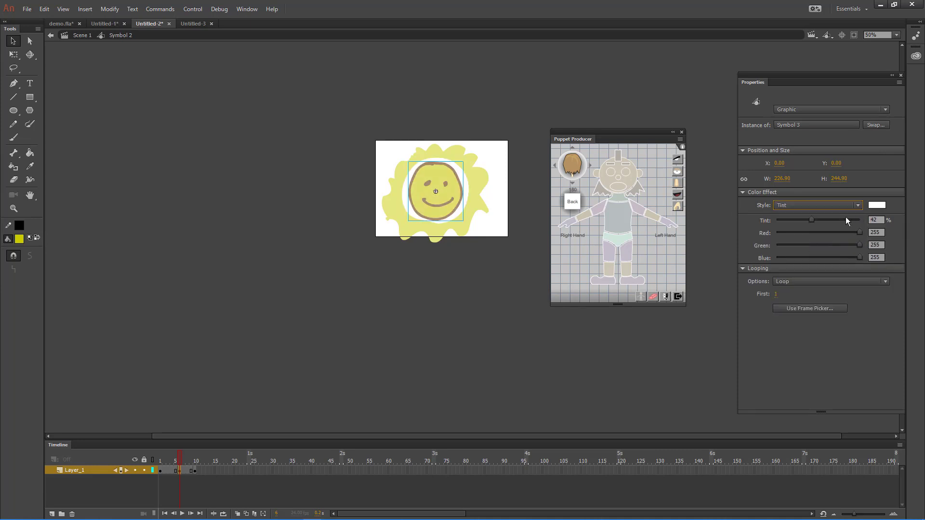
{"action": "left_click", "coordinate": [877, 207]}
{"action": "left_click", "coordinate": [739, 291]}
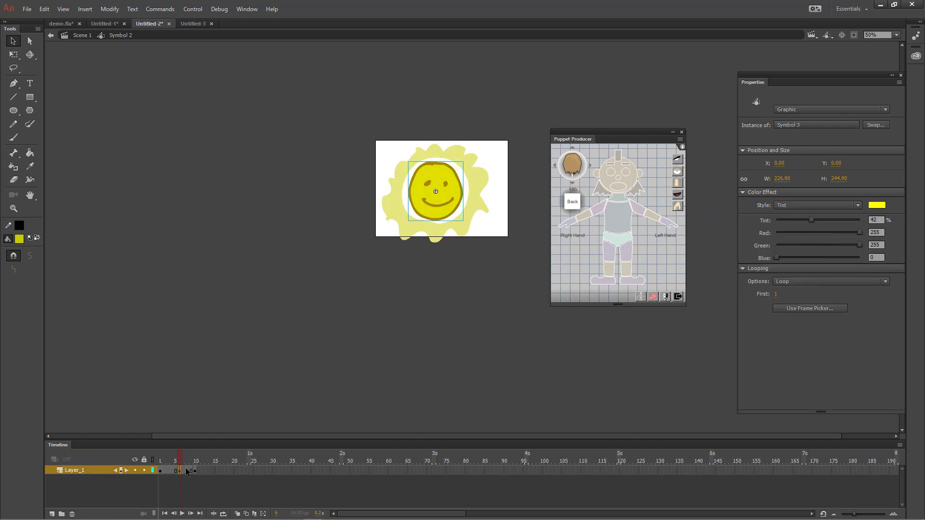
Step: Create classic tweens across both spans between the face symbol's keyframes at frames 1, 6 and 10
{"action": "left_click_drag", "start_coordinate": [186, 470], "coordinate": [164, 468]}
{"action": "right_click", "coordinate": [164, 467]}
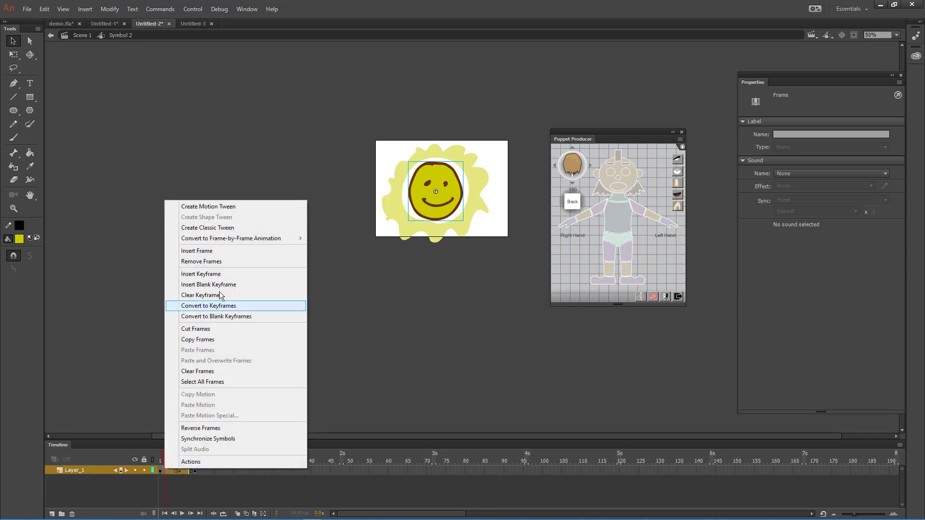
{"action": "left_click", "coordinate": [216, 228]}
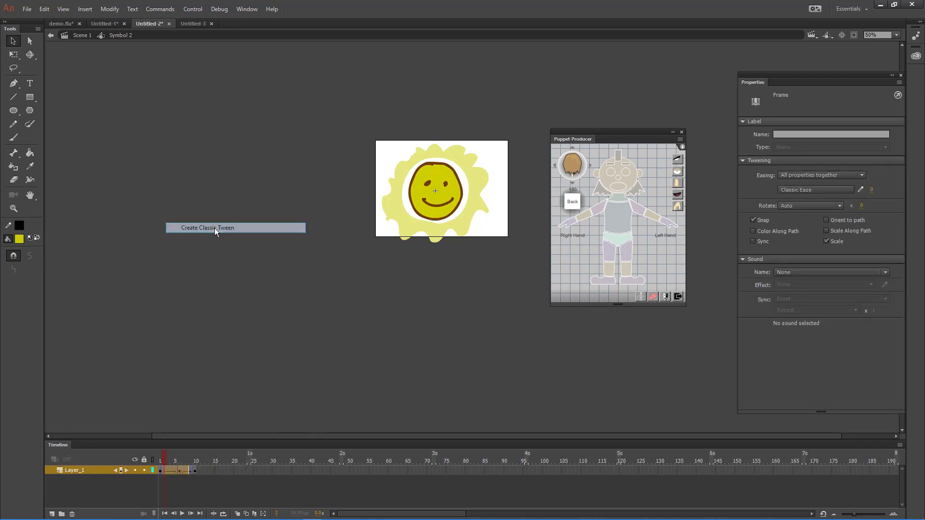
Step: Convert the face tweens to frame-by-frame animation with a keyframe on each frame, and return to Scene 1
{"action": "mouse_move", "coordinate": [178, 459]}
{"action": "left_mouse_down"}
{"action": "mouse_move", "coordinate": [158, 460]}
{"action": "mouse_move", "coordinate": [194, 458]}
{"action": "mouse_move", "coordinate": [169, 459]}
{"action": "mouse_move", "coordinate": [180, 466]}
{"action": "left_mouse_up"}
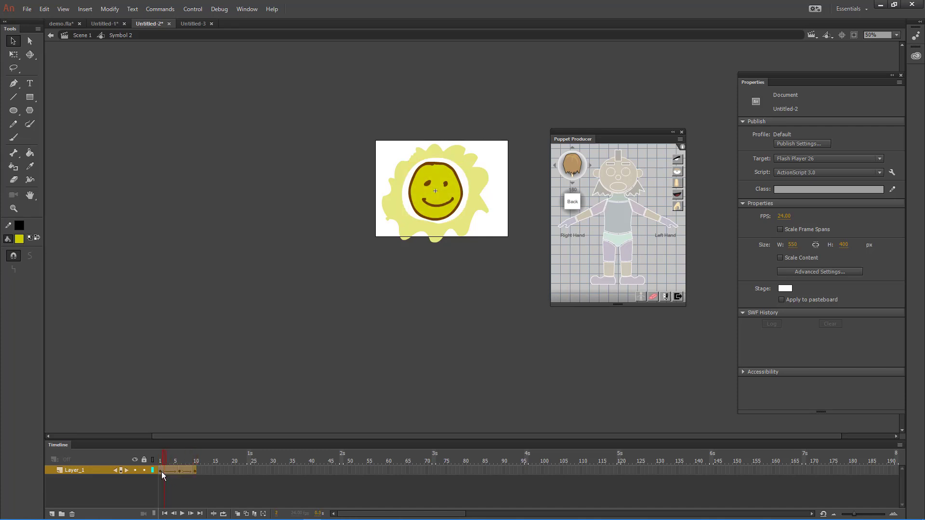
{"action": "right_click", "coordinate": [177, 472]}
{"action": "mouse_move", "coordinate": [243, 247]}
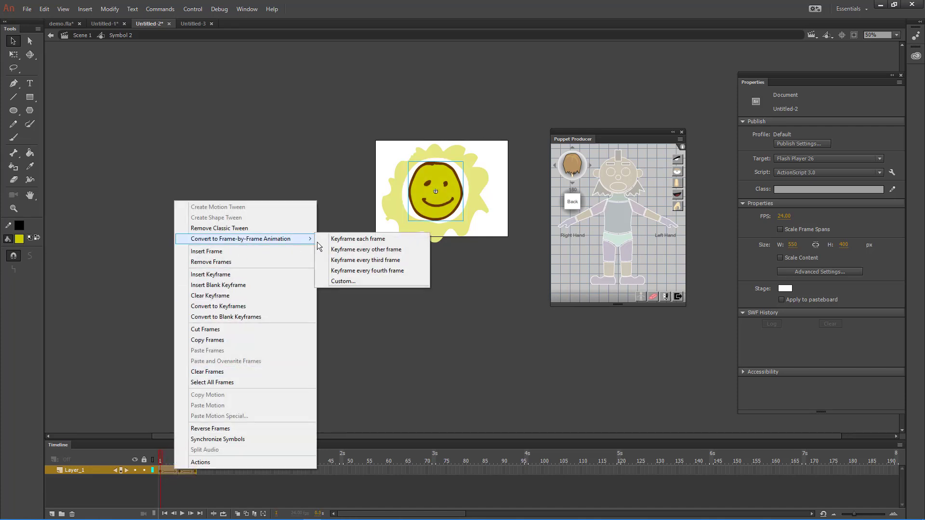
{"action": "left_click", "coordinate": [347, 240]}
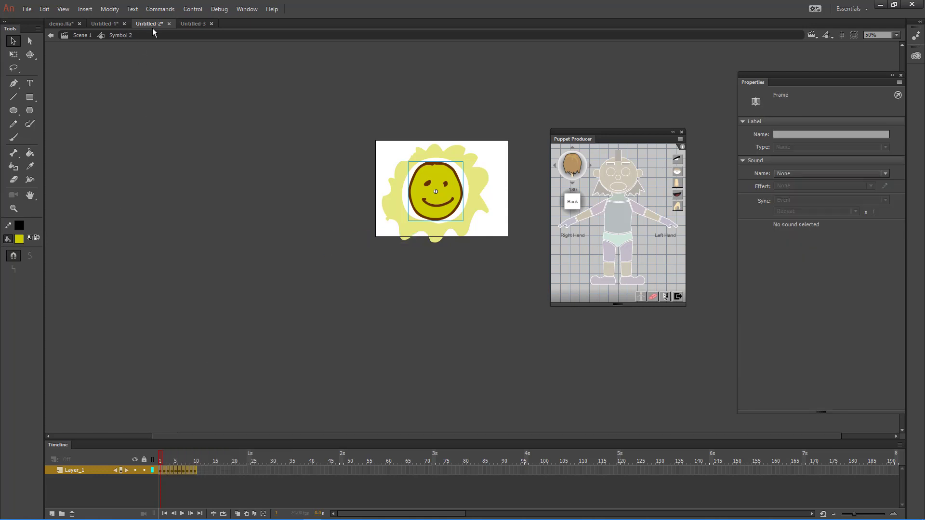
{"action": "left_click", "coordinate": [81, 35]}
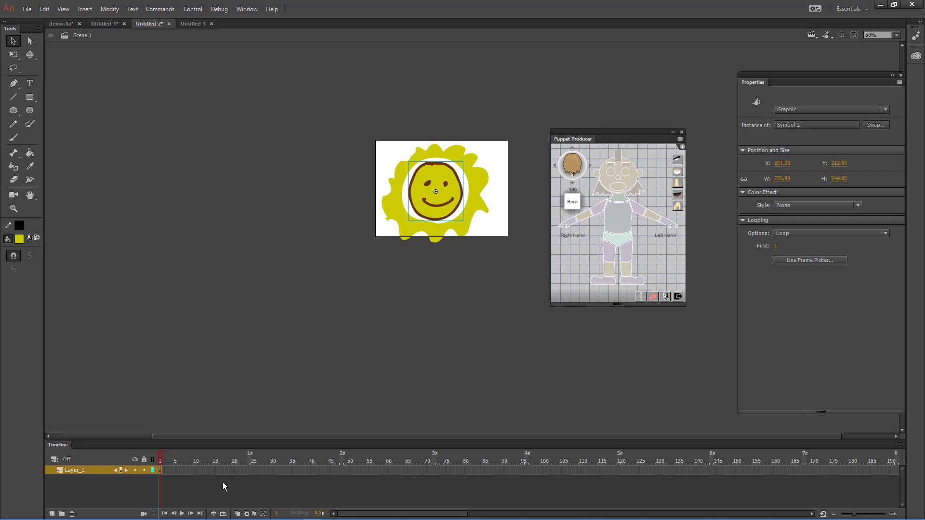
Step: Select the rays and the face together on the stage and convert them to a Graphic symbol named Symbol 4
{"action": "right_click", "coordinate": [195, 470]}
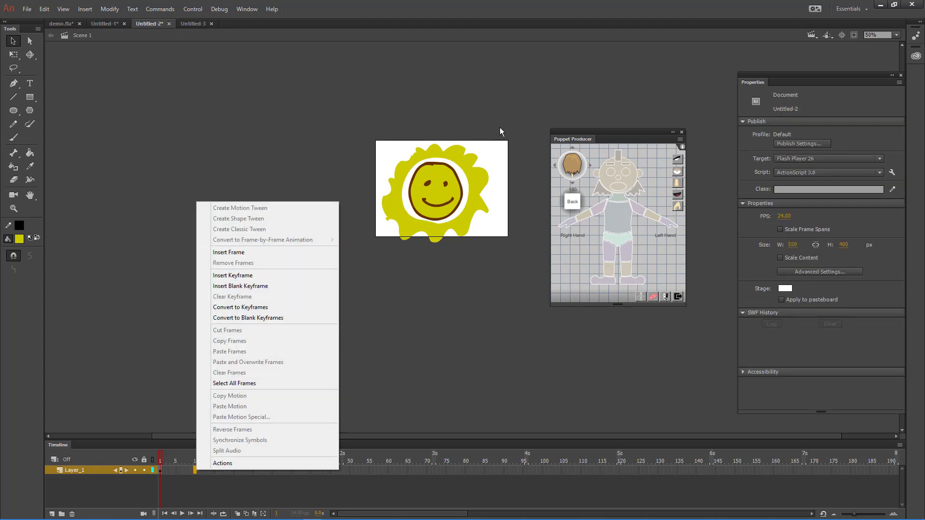
{"action": "left_click_drag", "start_coordinate": [503, 124], "coordinate": [363, 272]}
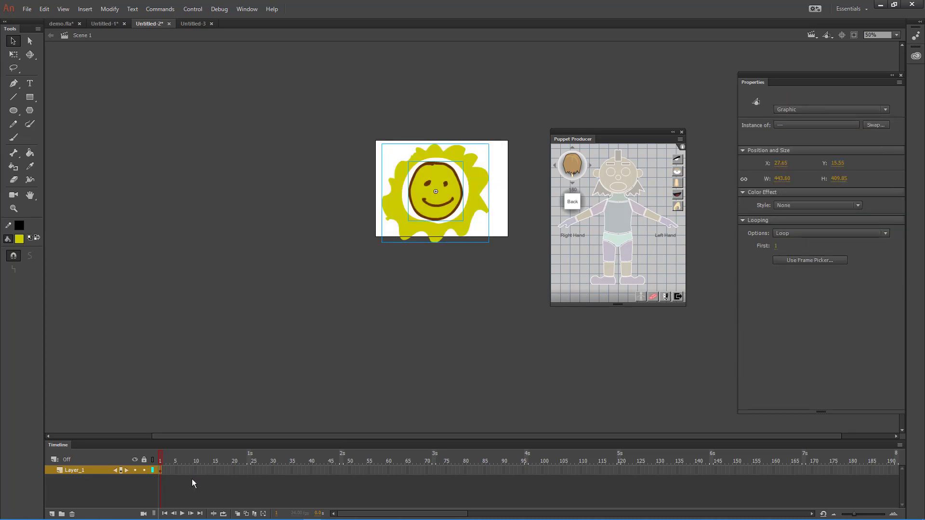
{"action": "key", "text": "F8"}
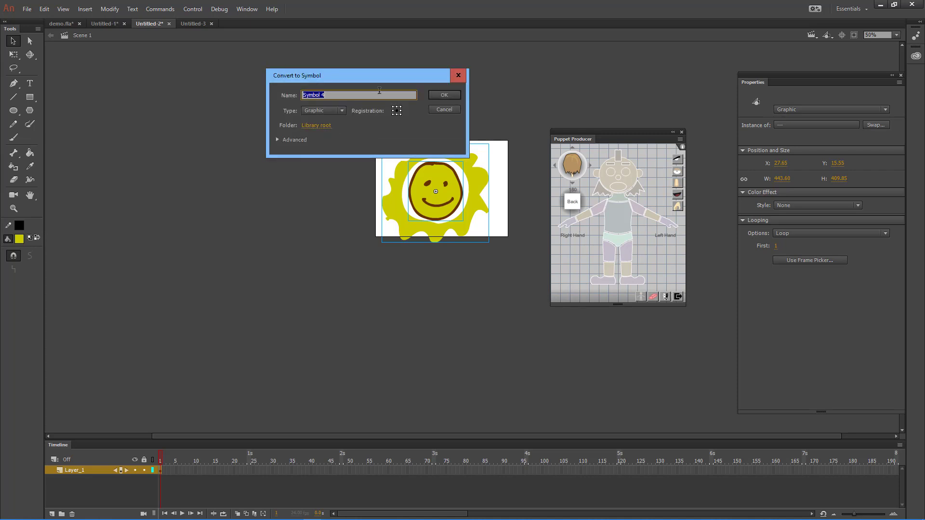
{"action": "left_click", "coordinate": [435, 98]}
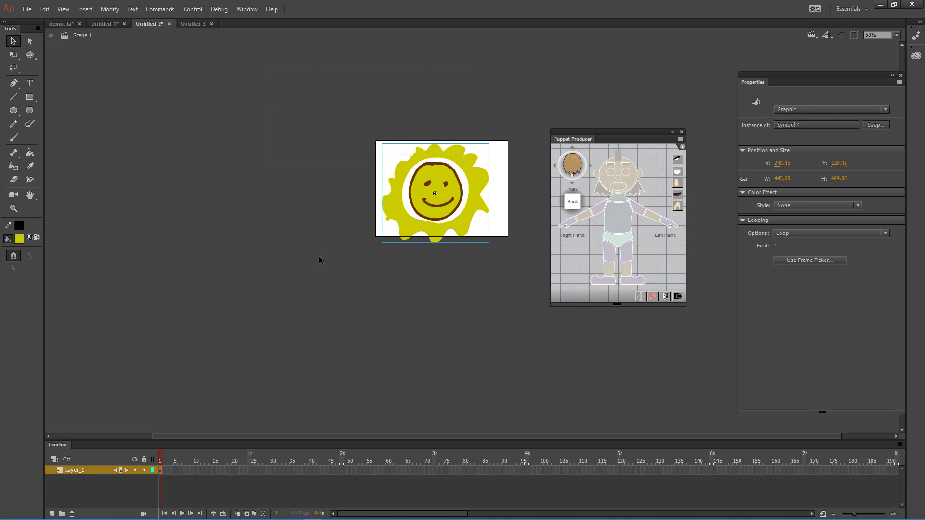
{"action": "right_click", "coordinate": [195, 471]}
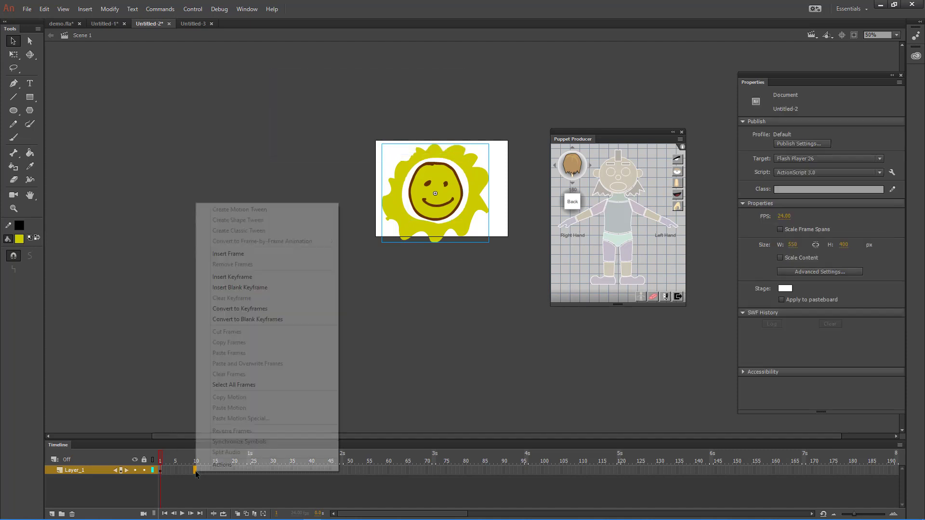
{"action": "left_click", "coordinate": [160, 470]}
{"action": "right_click", "coordinate": [457, 154]}
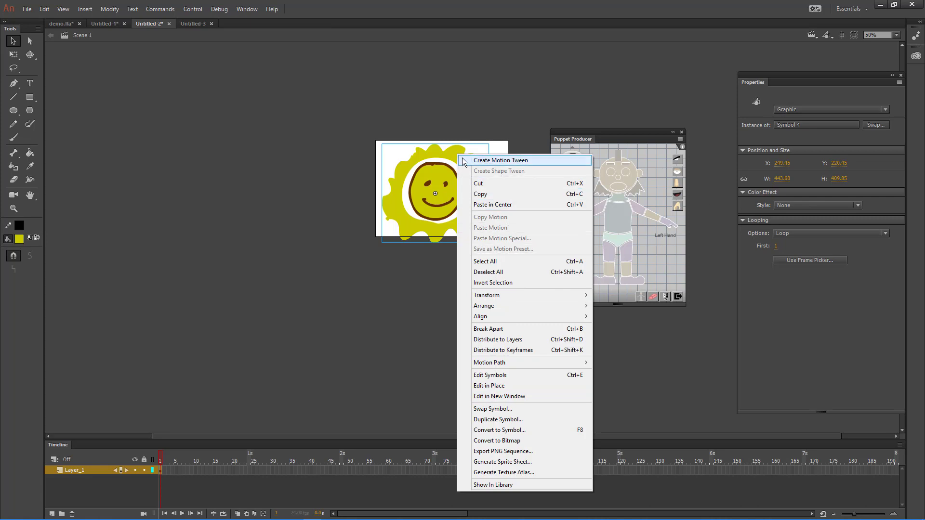
{"action": "left_click", "coordinate": [581, 76]}
Step: Open the library, change the type of Symbol 4 to Movie Clip in its symbol properties, and close the library
{"action": "left_click", "coordinate": [247, 9]}
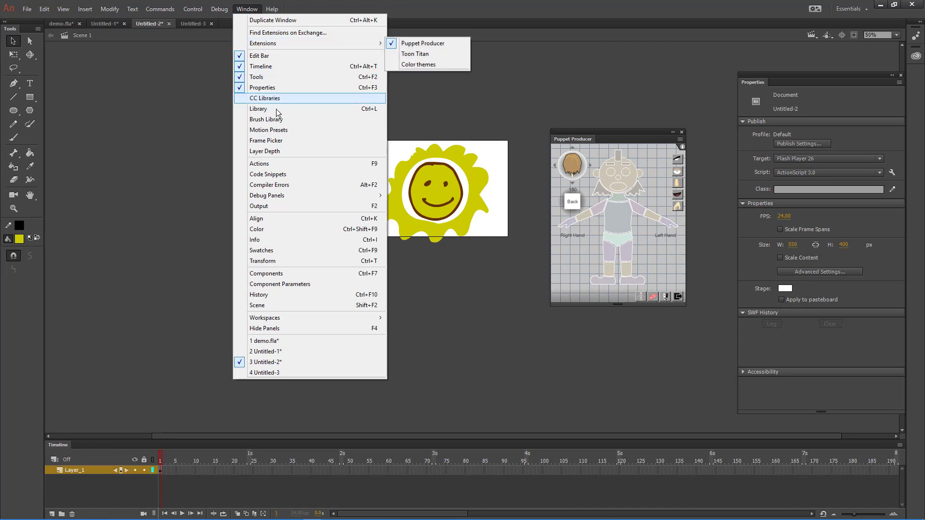
{"action": "left_click", "coordinate": [258, 108]}
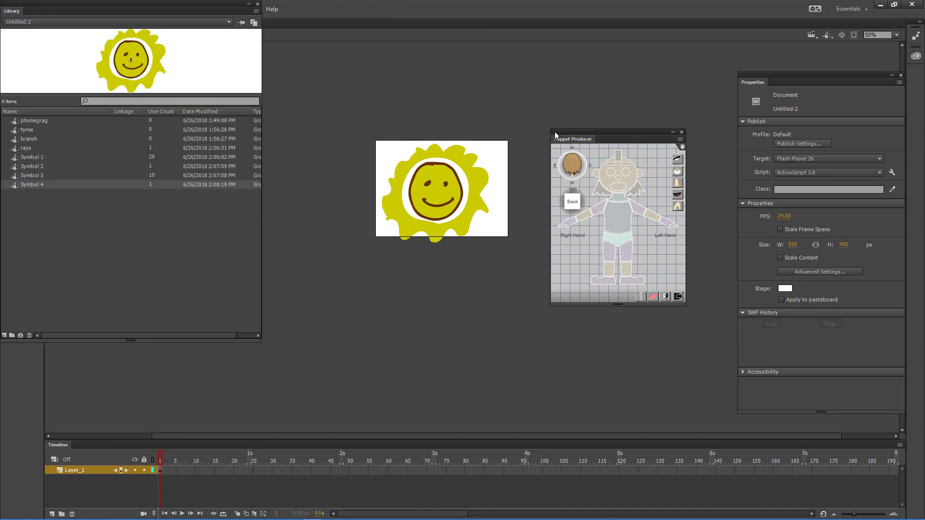
{"action": "right_click", "coordinate": [28, 186]}
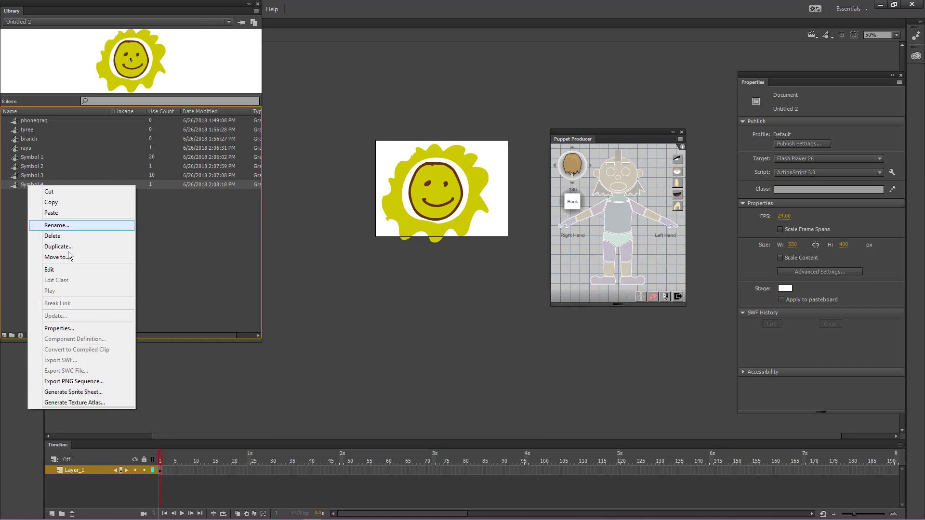
{"action": "left_click", "coordinate": [72, 328]}
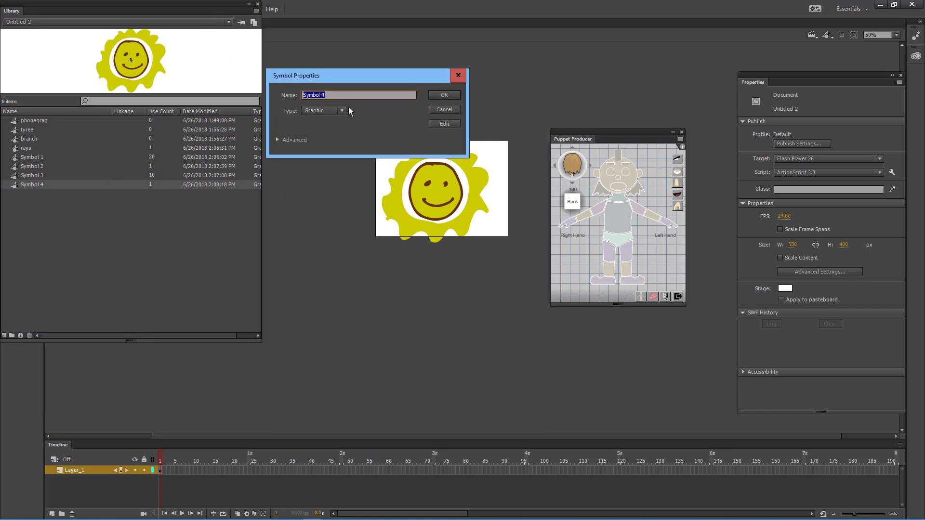
{"action": "left_click", "coordinate": [342, 111]}
{"action": "left_click", "coordinate": [334, 122]}
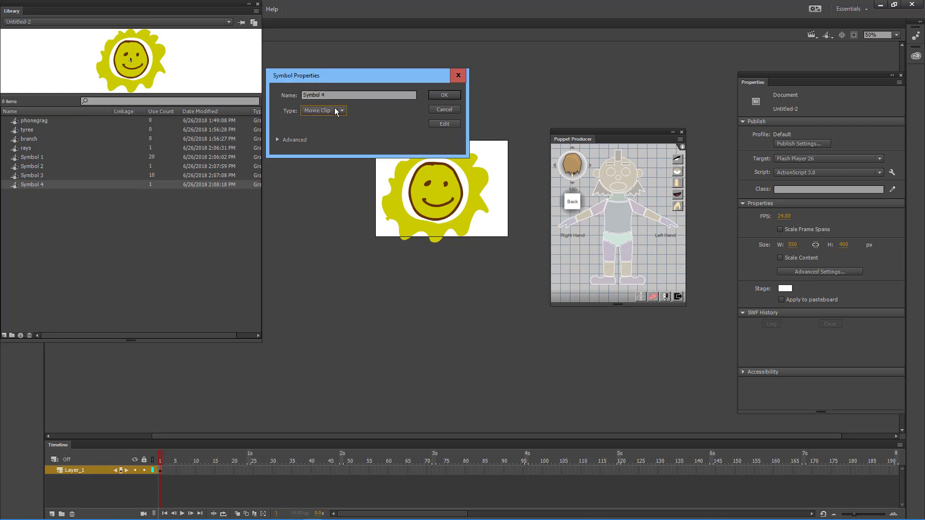
{"action": "left_click", "coordinate": [445, 95]}
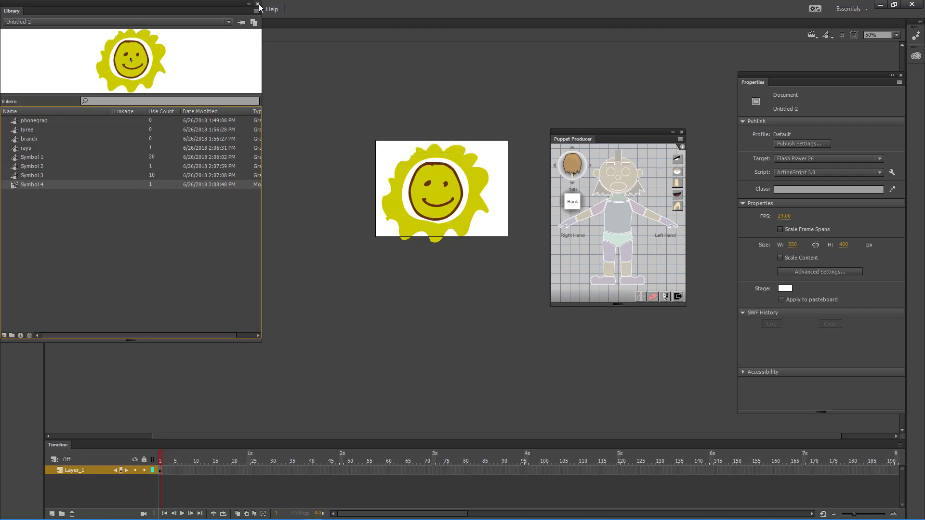
{"action": "left_click", "coordinate": [259, 5]}
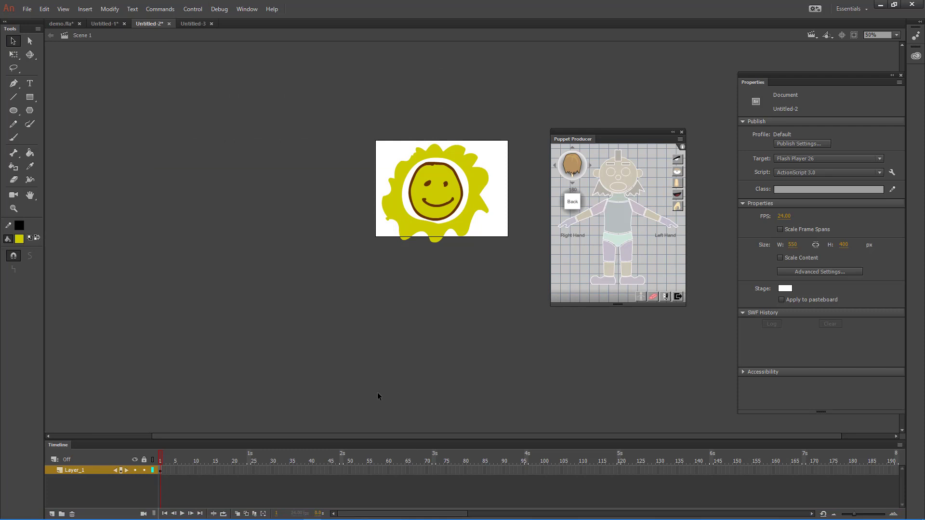
Step: Set the behavior of the whole sun instance on the stage to Movie Clip
{"action": "left_click", "coordinate": [474, 186]}
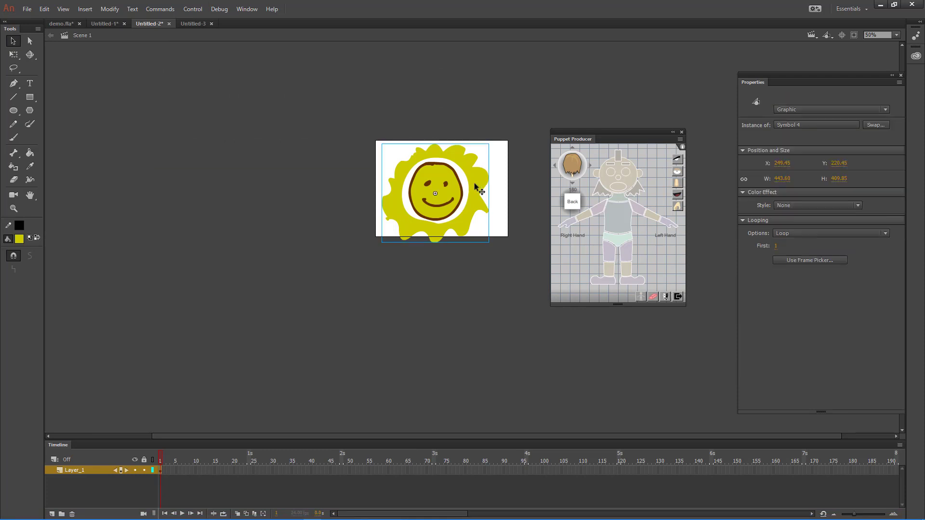
{"action": "right_click", "coordinate": [475, 183]}
{"action": "left_click", "coordinate": [816, 110]}
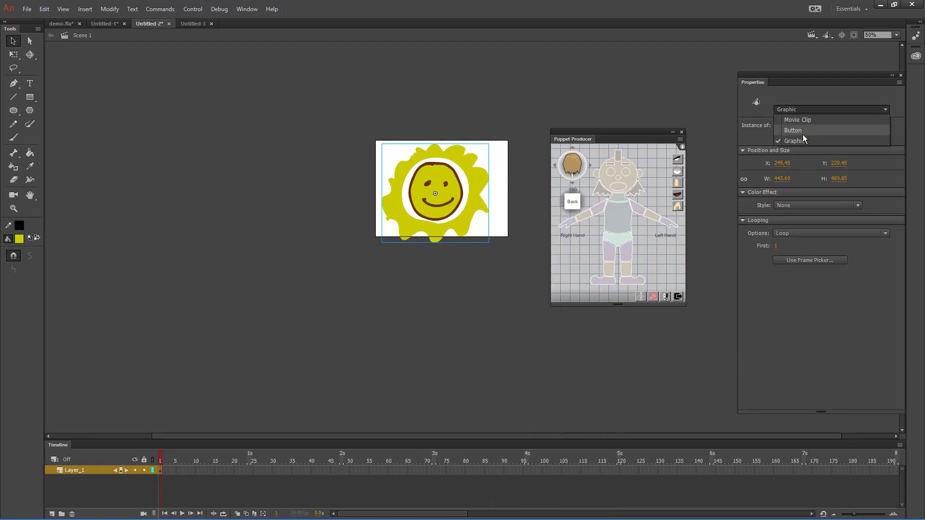
{"action": "left_click", "coordinate": [803, 119]}
{"action": "left_click", "coordinate": [525, 103]}
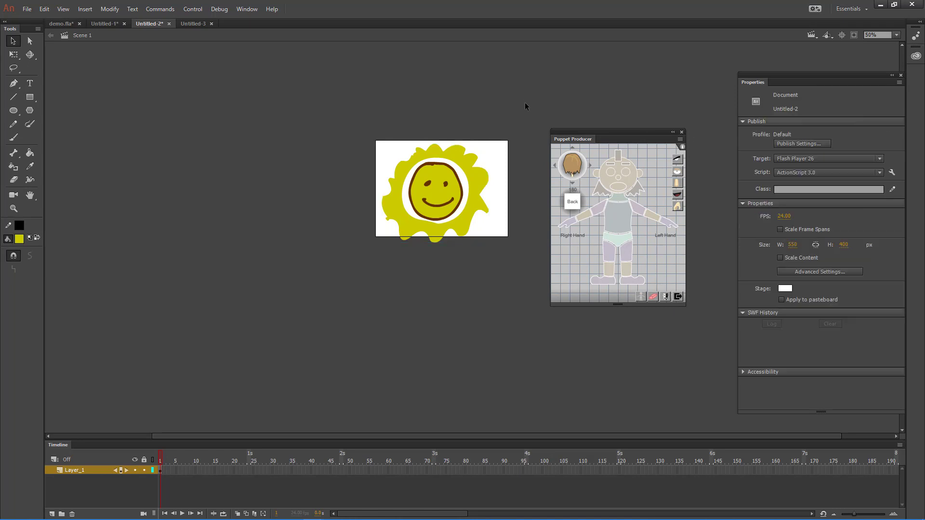
Step: Move the sun to about X 271, Y 195 on the stage, then test the movie and close the preview
{"action": "left_click", "coordinate": [464, 160]}
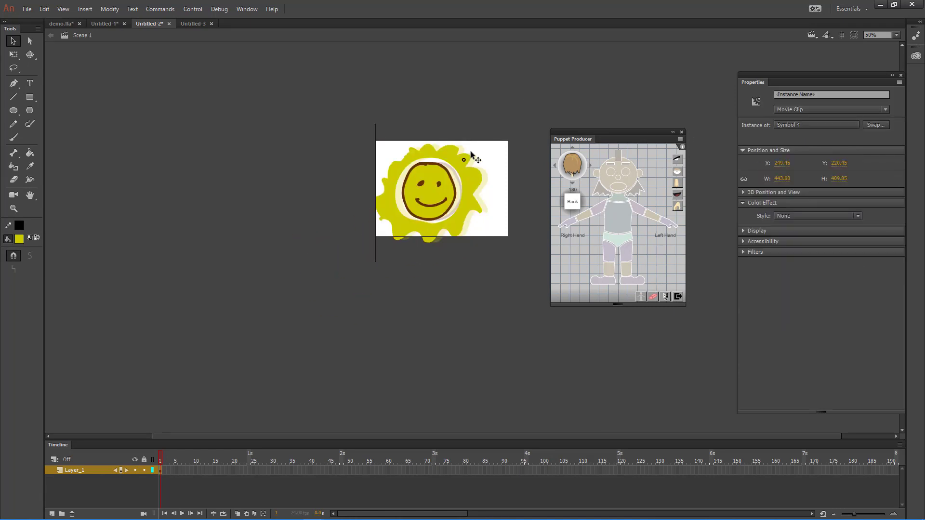
{"action": "key", "text": "ctrl+Return"}
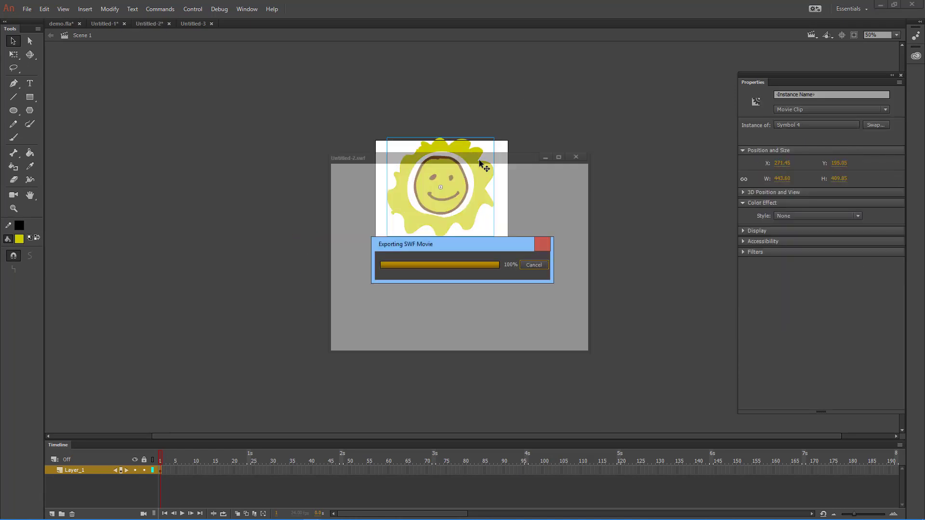
{"action": "left_click", "coordinate": [582, 157]}
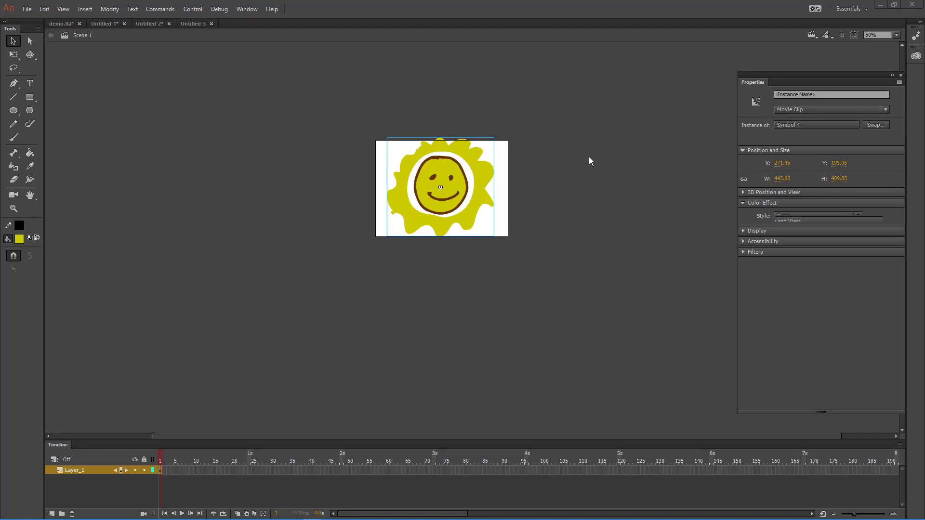
Step: Inside the sun symbol, set the behavior of both the rays and face instances to Movie Clip
{"action": "double_click", "coordinate": [480, 180]}
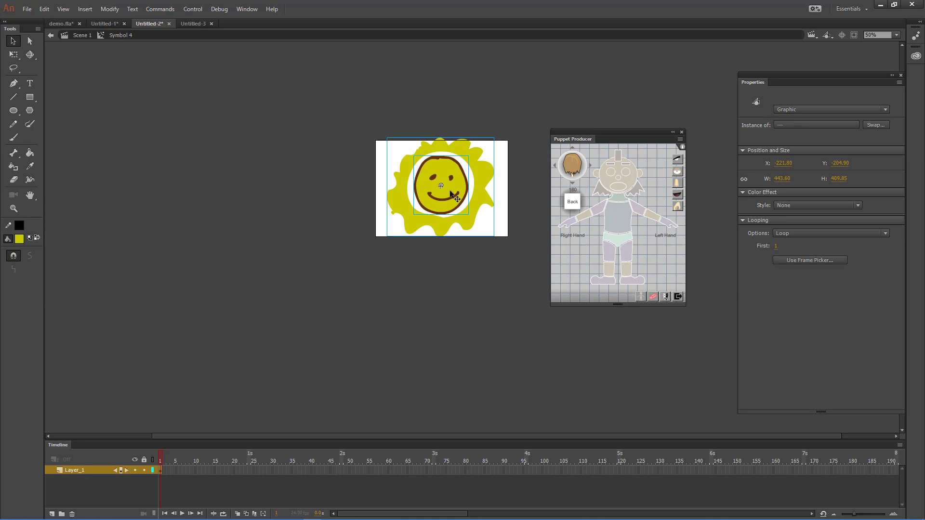
{"action": "right_click", "coordinate": [435, 184]}
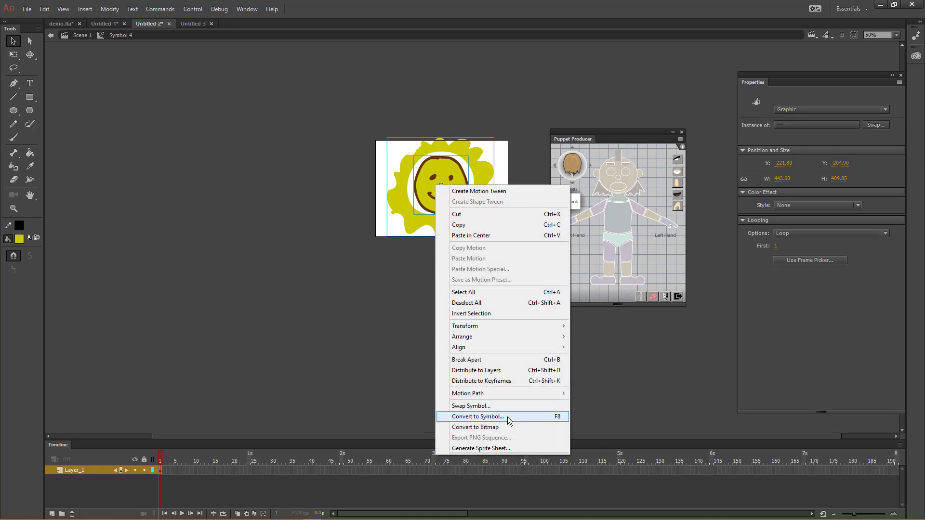
{"action": "left_click", "coordinate": [829, 111]}
{"action": "left_click", "coordinate": [811, 119]}
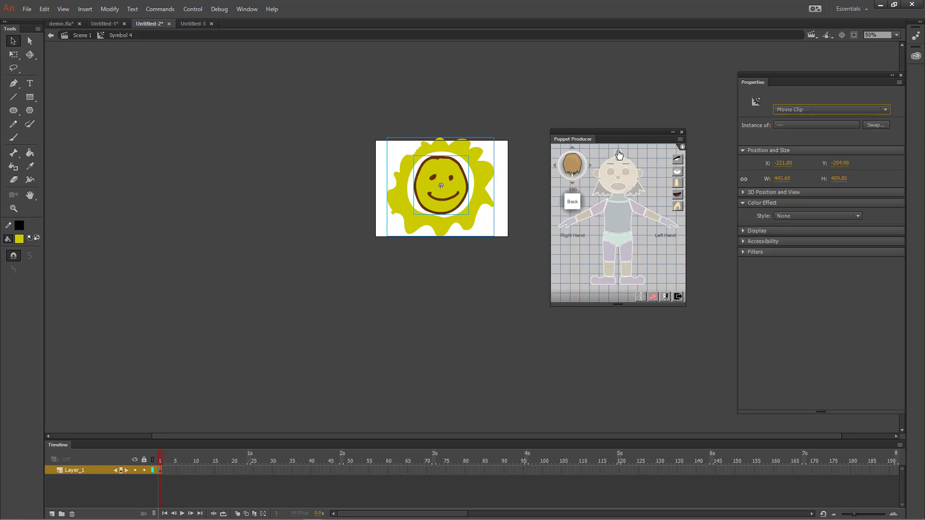
Step: Test the movie to check the sun's nested animations, close the preview, and select the face instance
{"action": "key", "text": "ctrl+Return"}
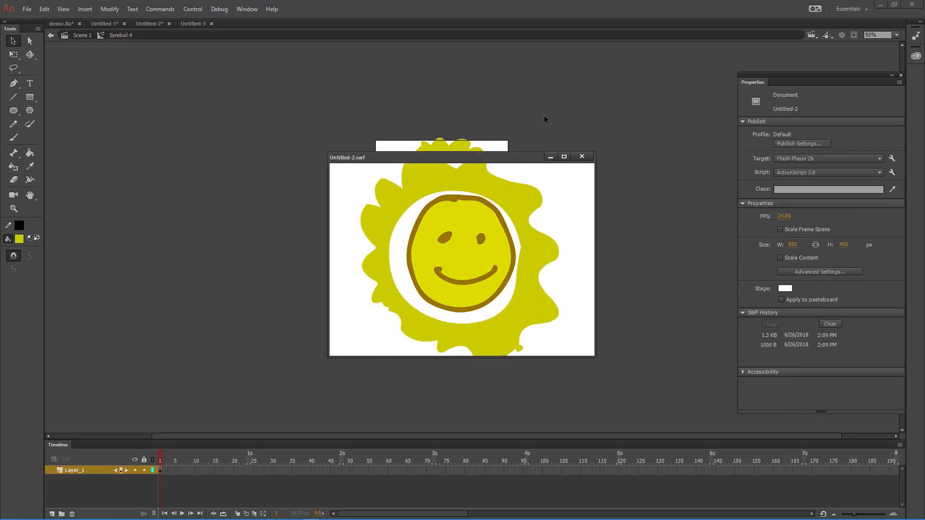
{"action": "left_click", "coordinate": [586, 156]}
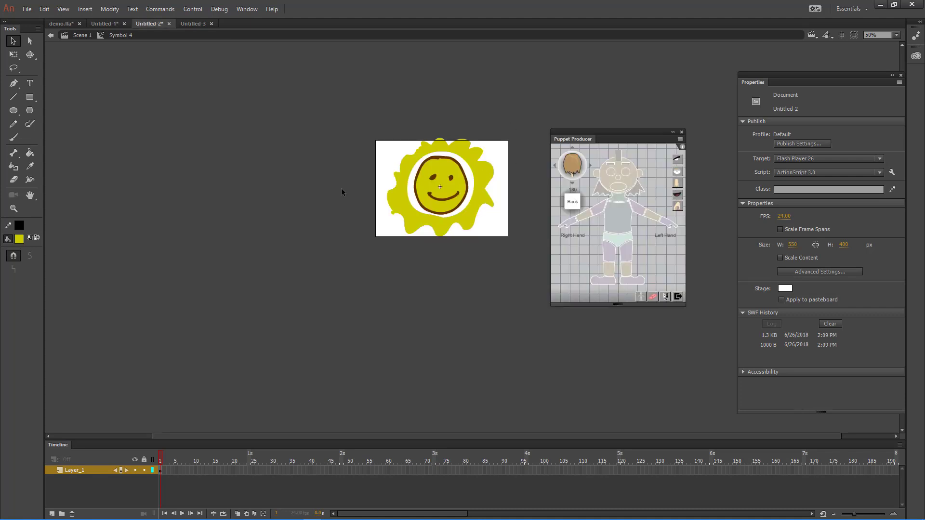
{"action": "left_click", "coordinate": [461, 167]}
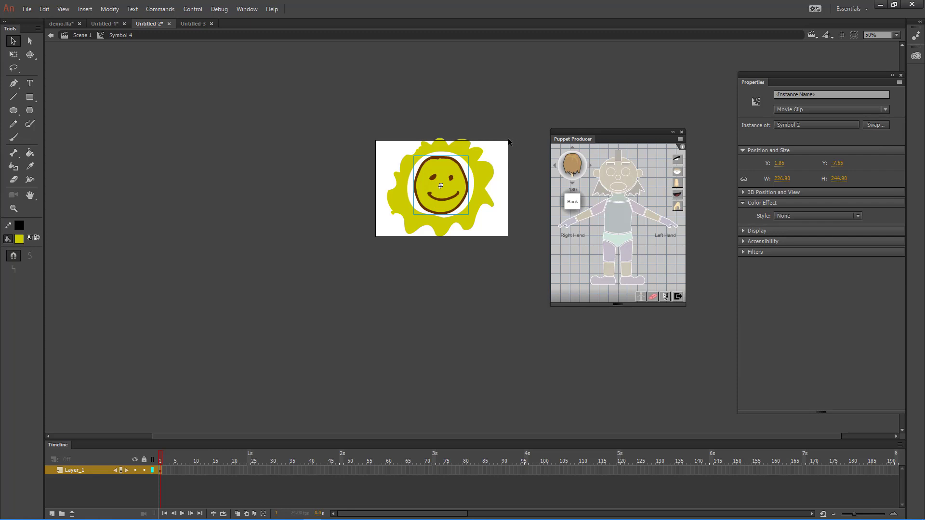
Step: Move the sun on the main stage to about X 271, Y 217 and export it as a selected symbol to the Desktop's SPRITES folder
{"action": "double_click", "coordinate": [192, 318]}
{"action": "mouse_move", "coordinate": [437, 183]}
{"action": "left_mouse_down"}
{"action": "mouse_move", "coordinate": [438, 210]}
{"action": "mouse_move", "coordinate": [460, 210]}
{"action": "mouse_move", "coordinate": [436, 186]}
{"action": "left_mouse_up"}
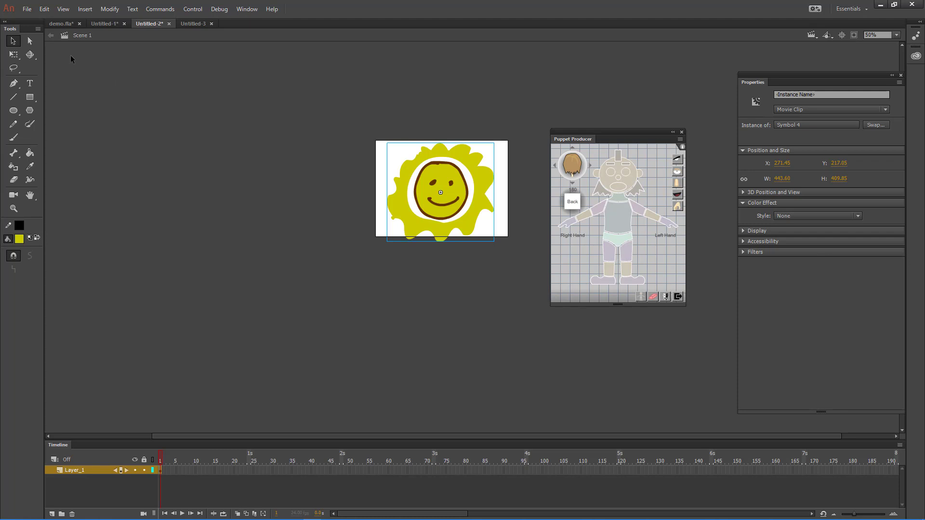
{"action": "left_click", "coordinate": [679, 297]}
{"action": "left_click", "coordinate": [491, 245]}
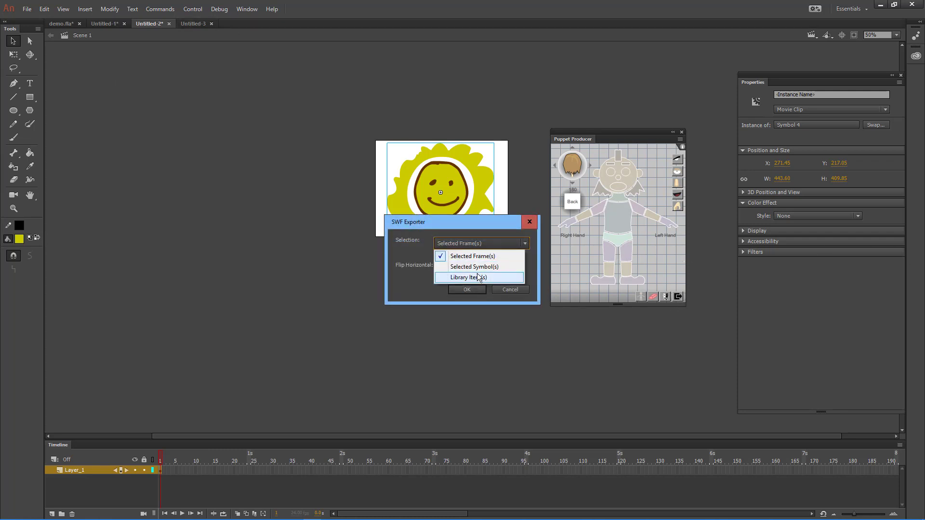
{"action": "left_click", "coordinate": [476, 267]}
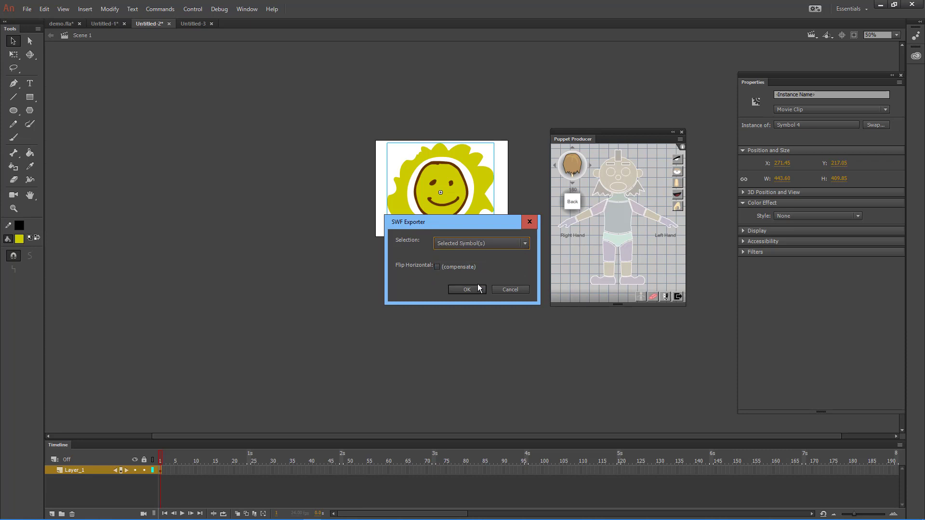
{"action": "left_click", "coordinate": [467, 290]}
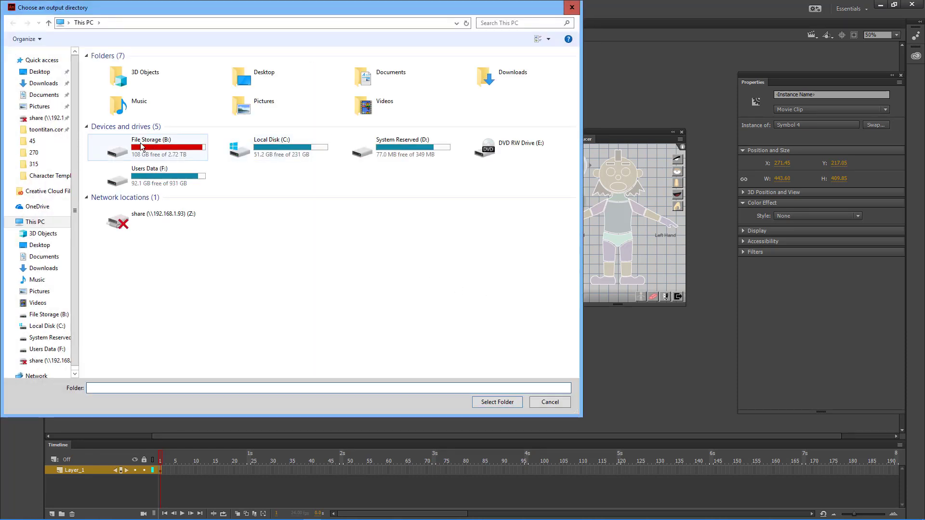
{"action": "left_click", "coordinate": [44, 246]}
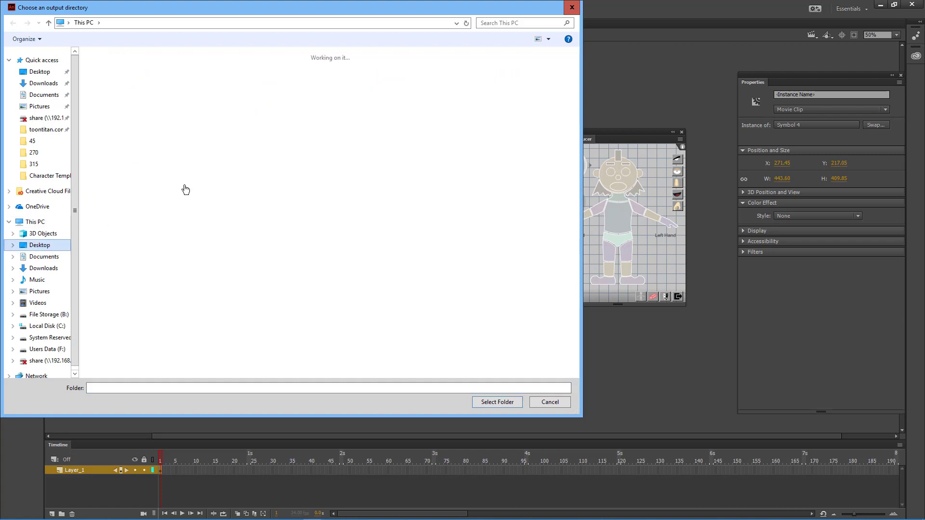
{"action": "double_click", "coordinate": [233, 274]}
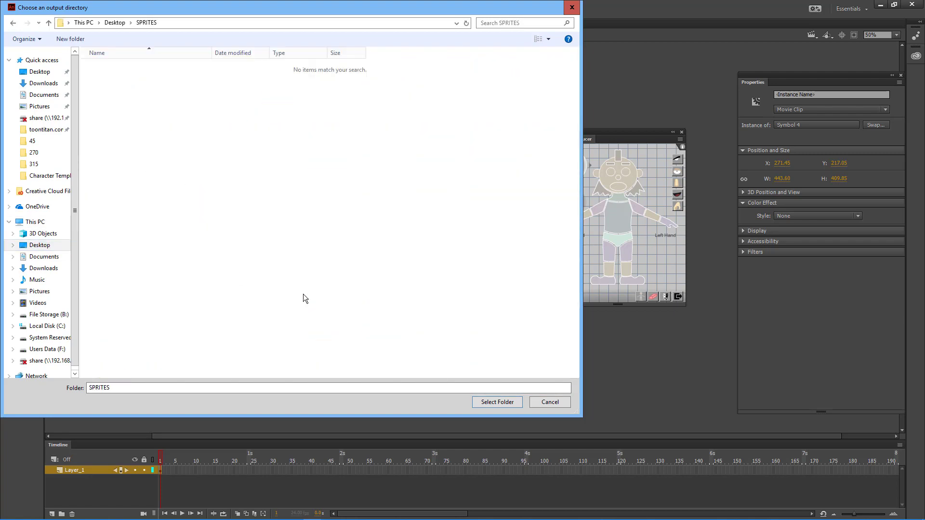
{"action": "left_click", "coordinate": [497, 402]}
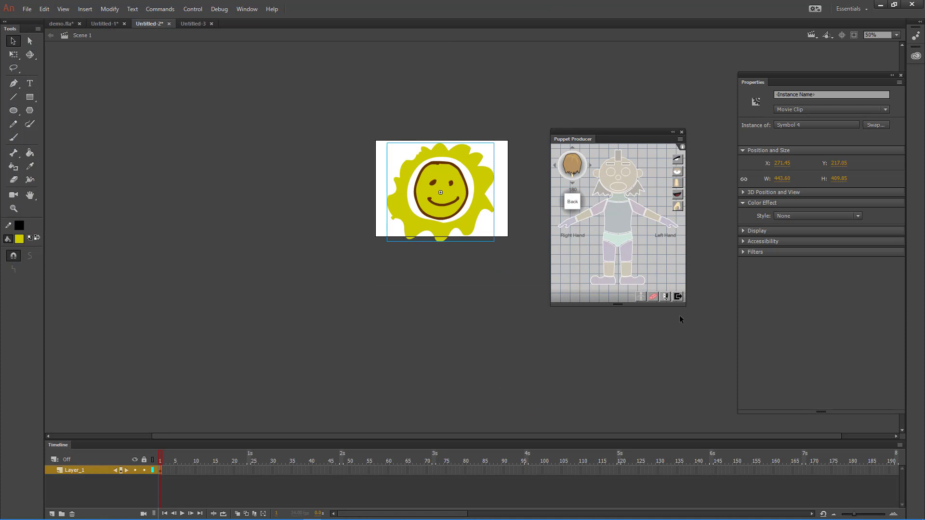
Step: Open the document's library and select the sun movie clip, Symbol 4
{"action": "left_click", "coordinate": [247, 8]}
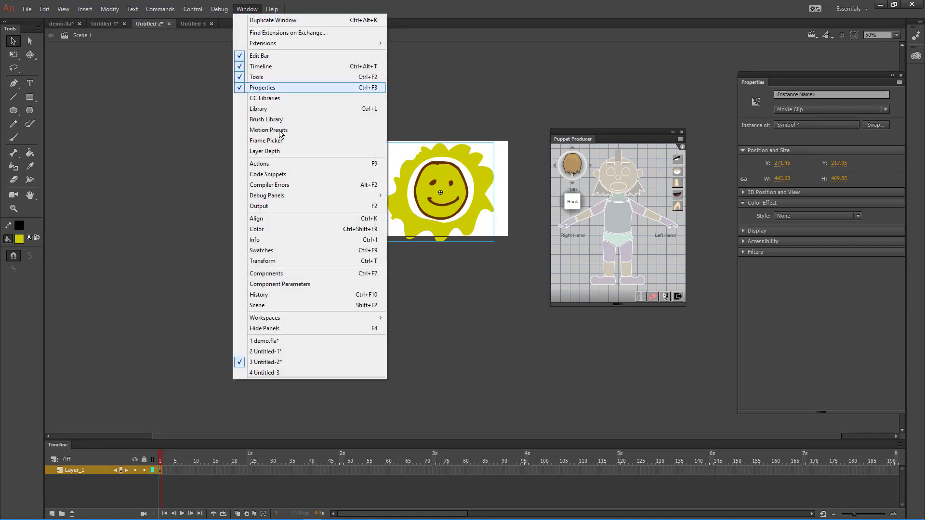
{"action": "left_click", "coordinate": [271, 110]}
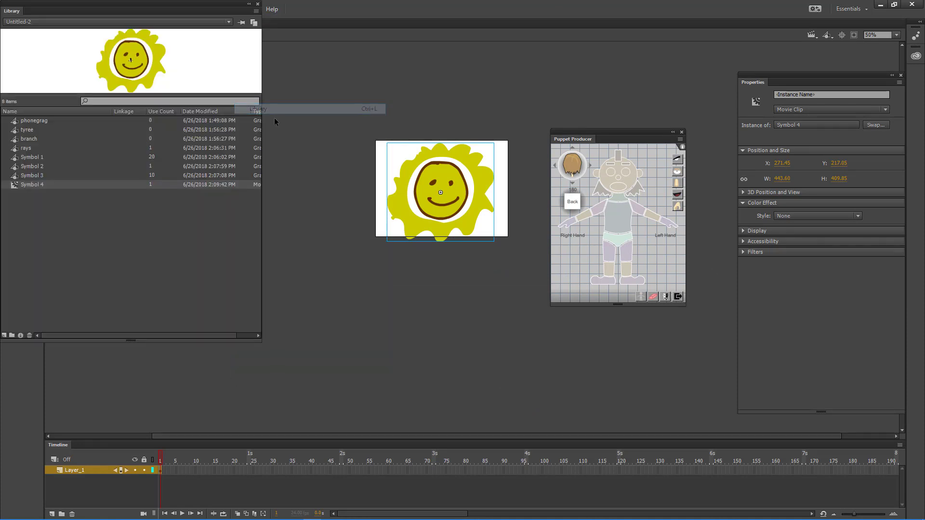
{"action": "left_click", "coordinate": [31, 173]}
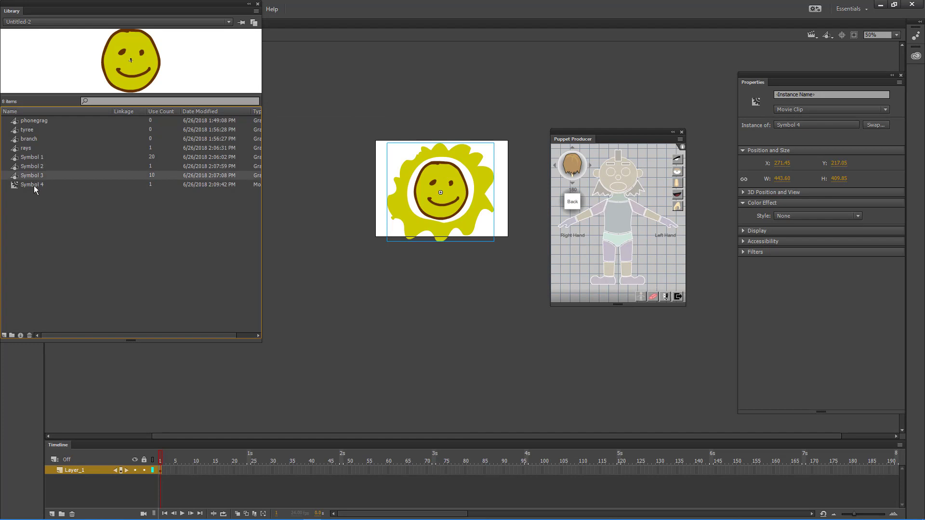
{"action": "left_click", "coordinate": [38, 186]}
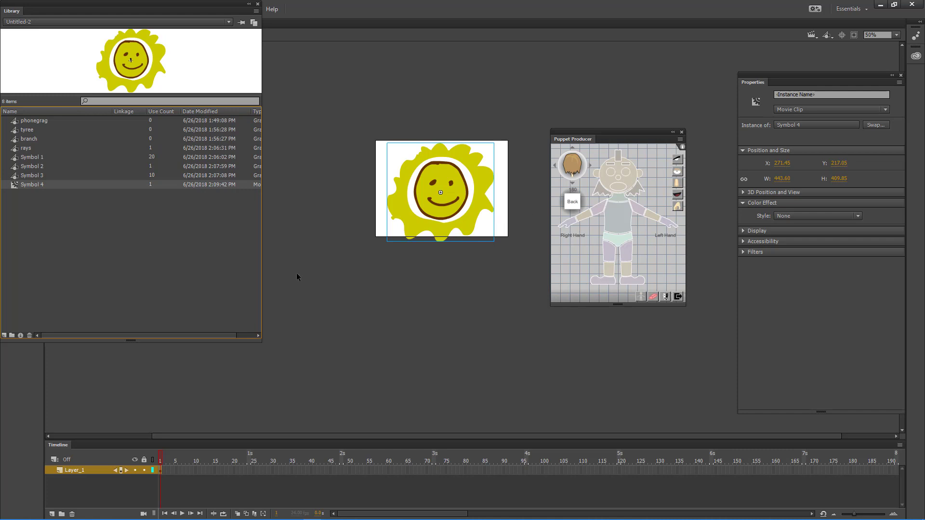
Step: Export Symbol 4 with the SWF Exporter as a library item to the SPRITES folder on the Desktop
{"action": "left_click", "coordinate": [677, 299]}
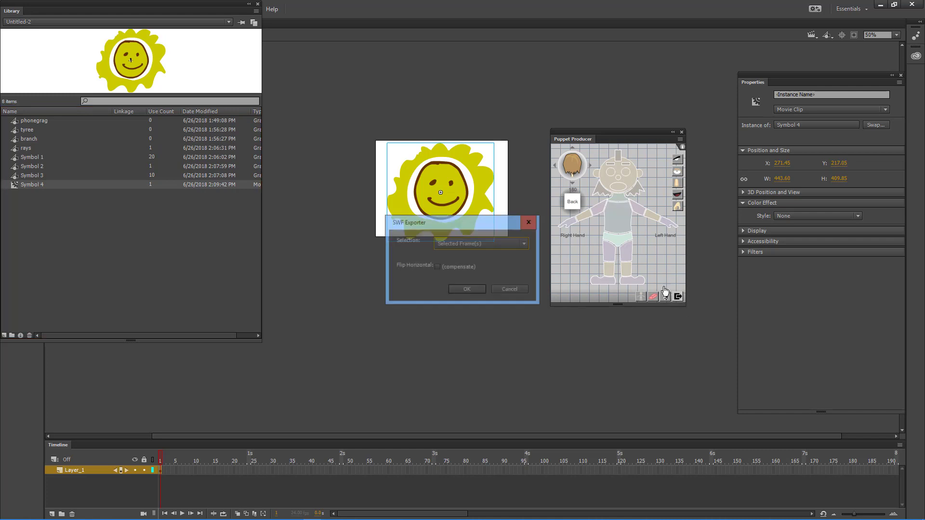
{"action": "left_click", "coordinate": [461, 244]}
{"action": "left_click", "coordinate": [468, 278]}
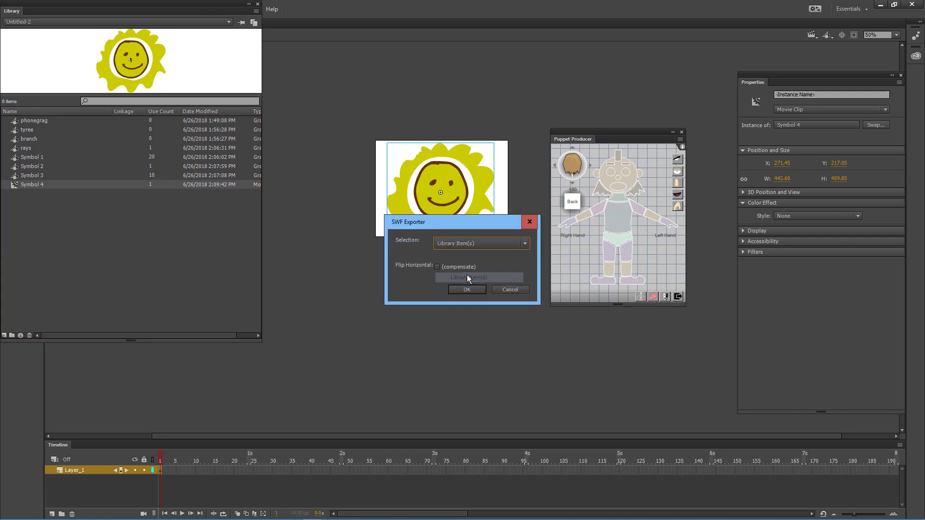
{"action": "left_click", "coordinate": [36, 176]}
{"action": "left_click", "coordinate": [36, 186]}
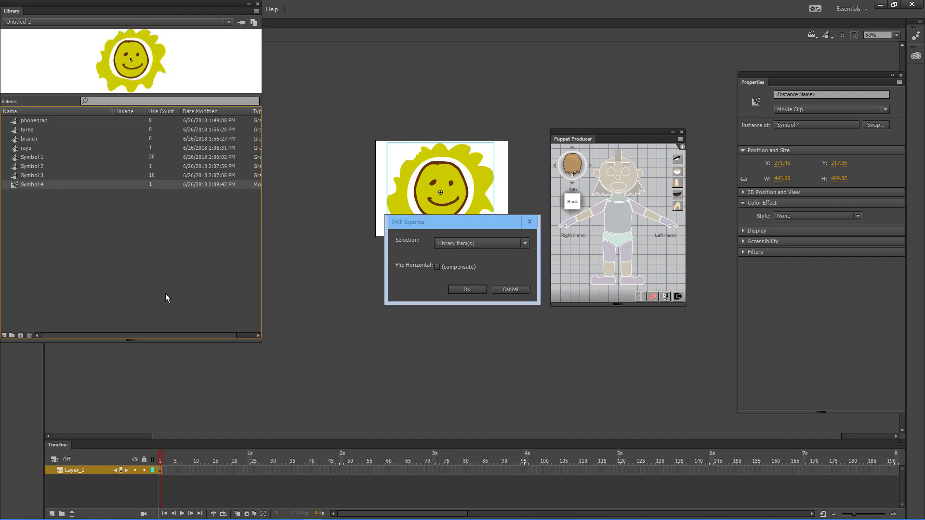
{"action": "left_click", "coordinate": [469, 290]}
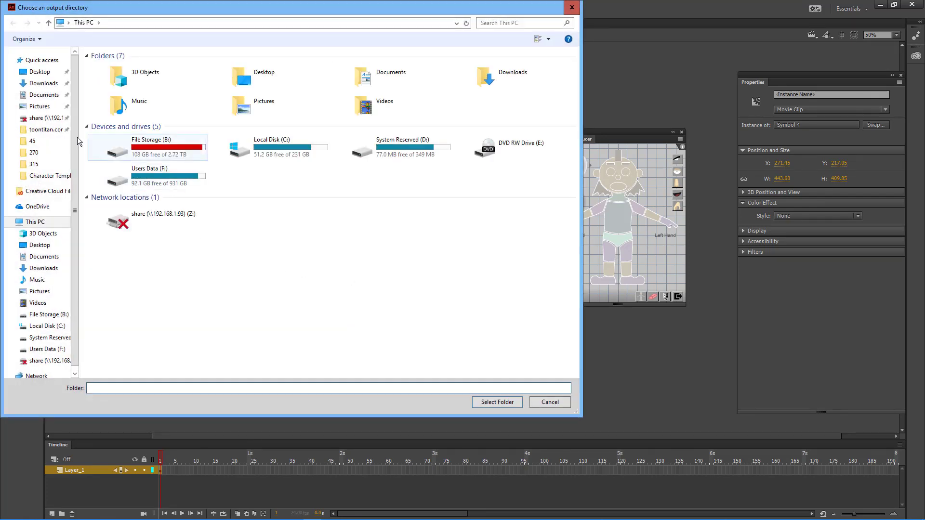
{"action": "left_click", "coordinate": [45, 244]}
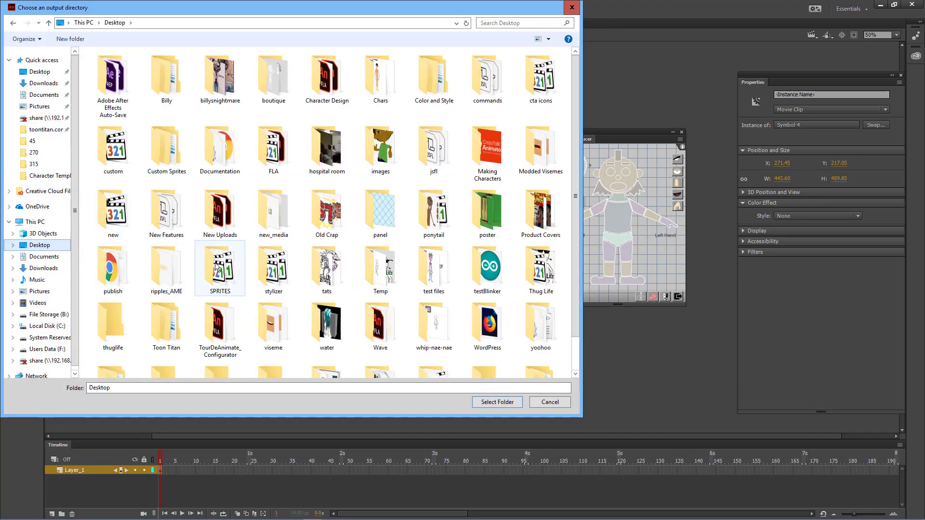
{"action": "double_click", "coordinate": [218, 266]}
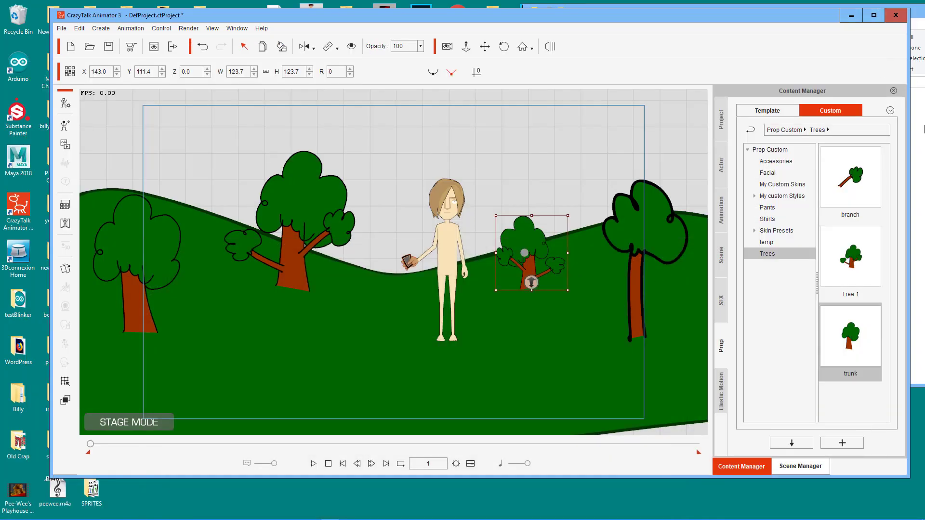
Step: Switch to the SPRITES folder window, preview Untitled-2_Symbol 4.swf in the media player, and close the player
{"action": "left_click", "coordinate": [924, 129]}
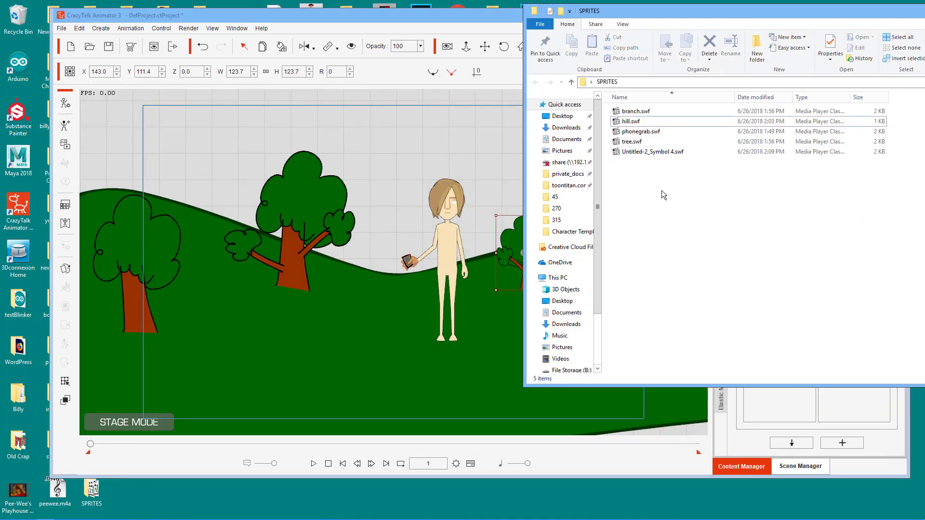
{"action": "left_click", "coordinate": [621, 152]}
{"action": "double_click", "coordinate": [619, 152]}
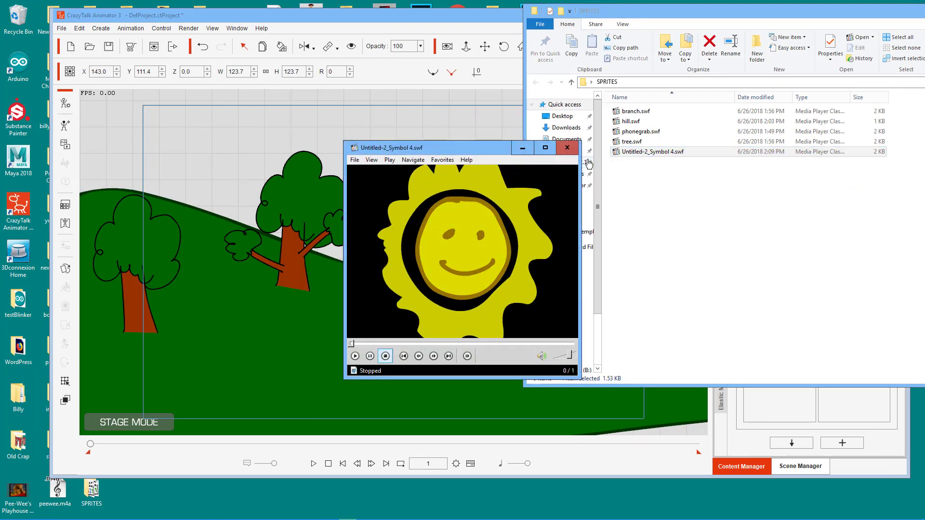
{"action": "left_click", "coordinate": [567, 148]}
{"action": "left_click", "coordinate": [658, 193]}
Step: Import Untitled-2_Symbol 4.swf into the CrazyTalk Animator scene, place the sun at about X -103, Y 259, and play back its animation
{"action": "left_click_drag", "start_coordinate": [619, 153], "coordinate": [398, 168]}
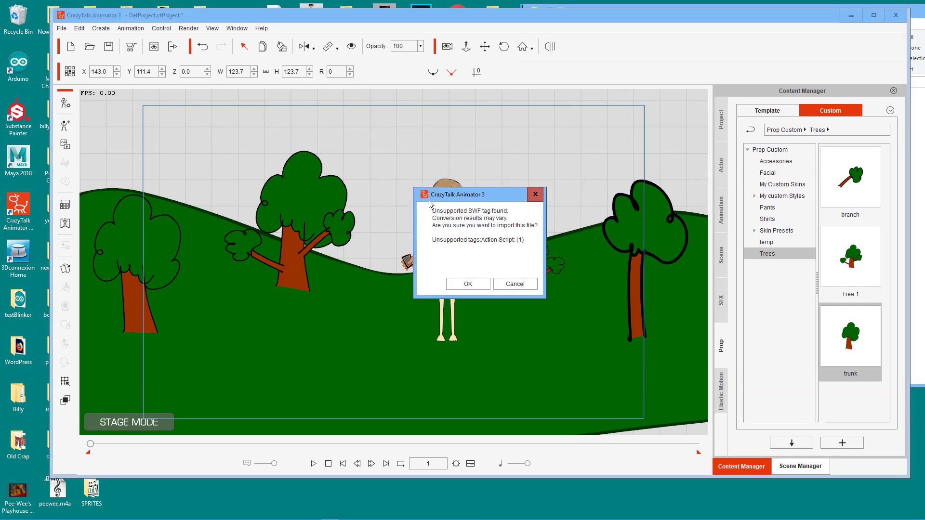
{"action": "left_click", "coordinate": [468, 284]}
{"action": "mouse_move", "coordinate": [410, 169]}
{"action": "left_mouse_down"}
{"action": "mouse_move", "coordinate": [431, 181]}
{"action": "mouse_move", "coordinate": [396, 170]}
{"action": "mouse_move", "coordinate": [406, 176]}
{"action": "left_mouse_up"}
{"action": "left_click", "coordinate": [314, 463]}
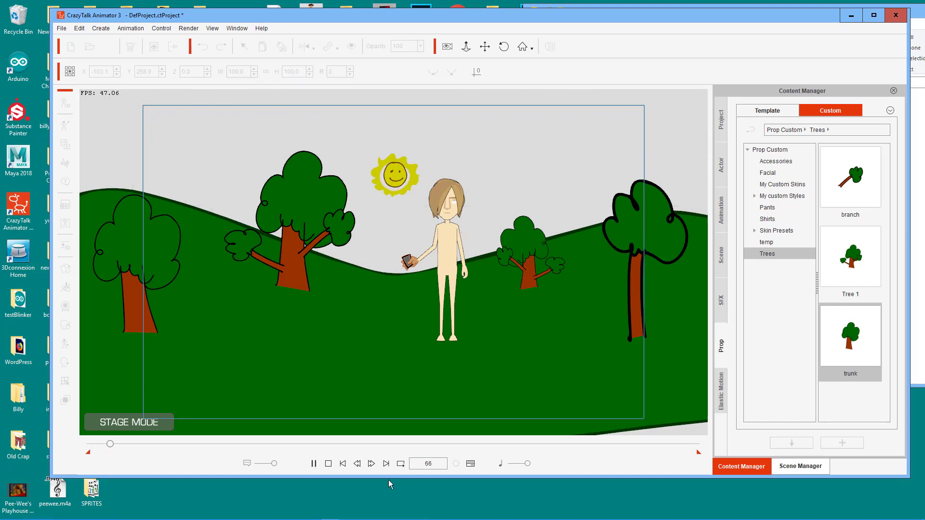
{"action": "left_click", "coordinate": [329, 465]}
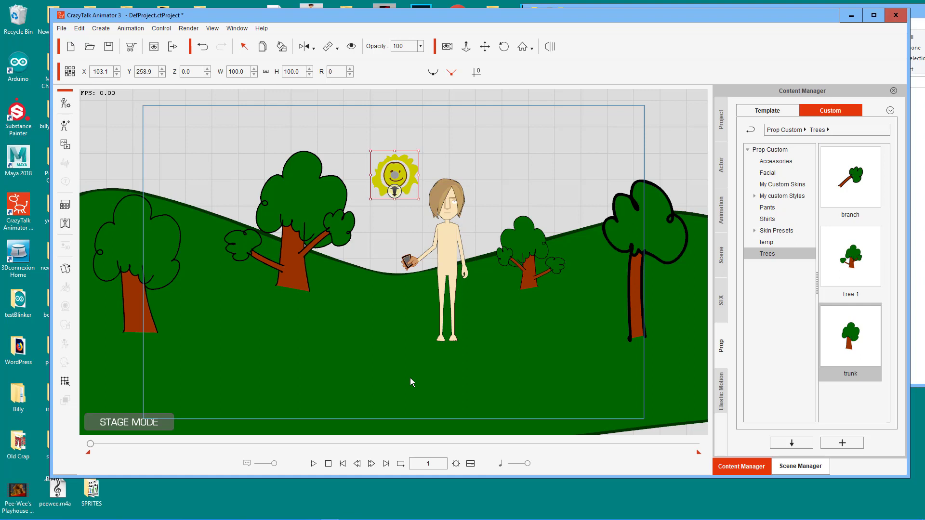
Step: Animate the sun from about X -173, Y 23 at frame 1 to about X -85, Y 330 at frame 267, enlarged to about 159
{"action": "left_click_drag", "start_coordinate": [395, 158], "coordinate": [358, 282]}
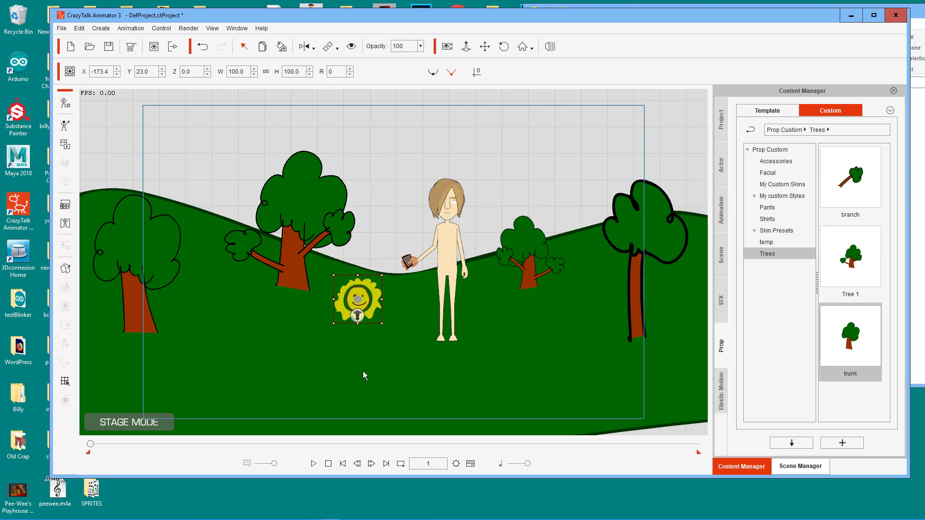
{"action": "left_click", "coordinate": [171, 443]}
{"action": "left_click_drag", "start_coordinate": [361, 286], "coordinate": [448, 98]}
{"action": "left_click_drag", "start_coordinate": [399, 133], "coordinate": [410, 120]}
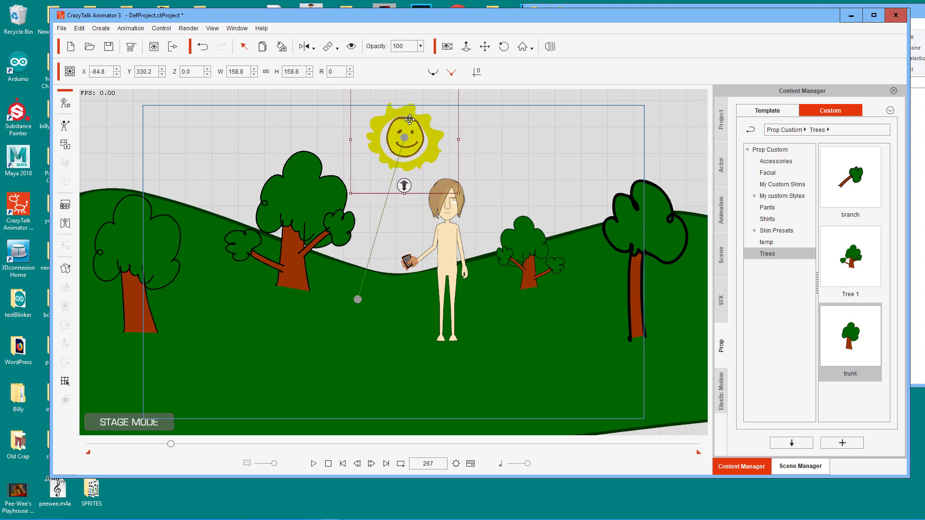
Step: Lower the sun to about X -98, Y 298 at frame 327 and play back the sunrise from the start
{"action": "left_click", "coordinate": [190, 447]}
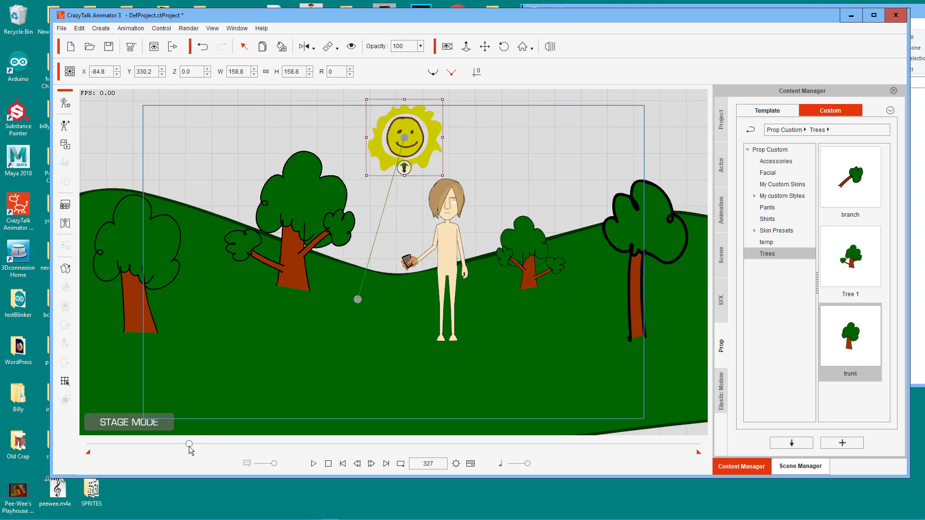
{"action": "left_click_drag", "start_coordinate": [414, 140], "coordinate": [406, 157]}
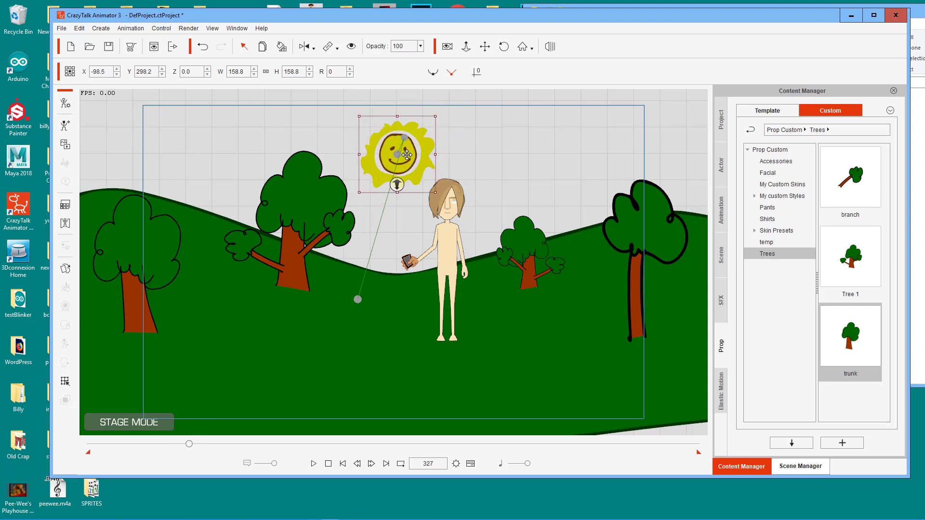
{"action": "left_click", "coordinate": [488, 162]}
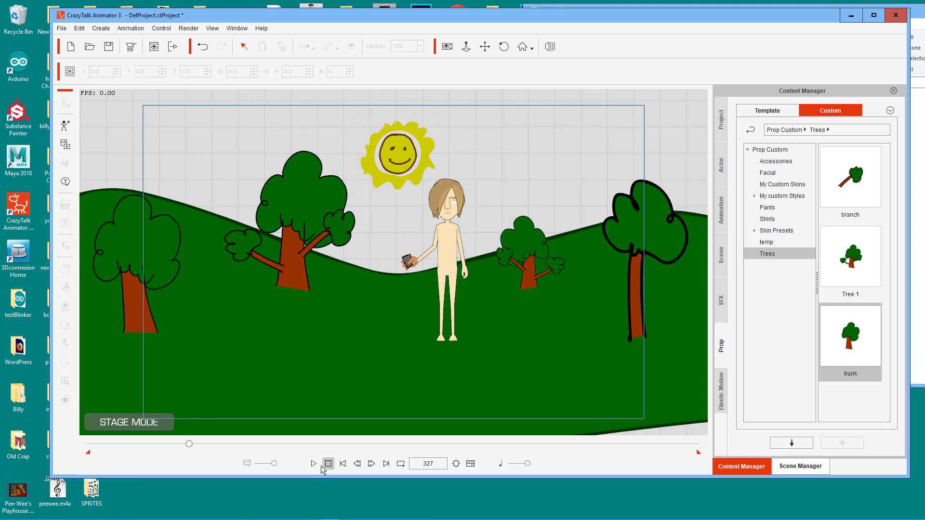
{"action": "left_click", "coordinate": [313, 464]}
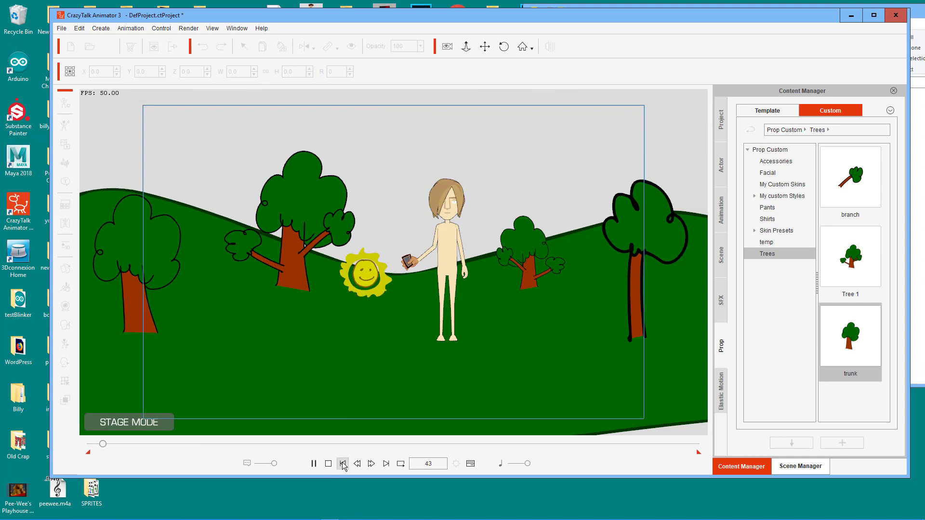
{"action": "left_click", "coordinate": [329, 466]}
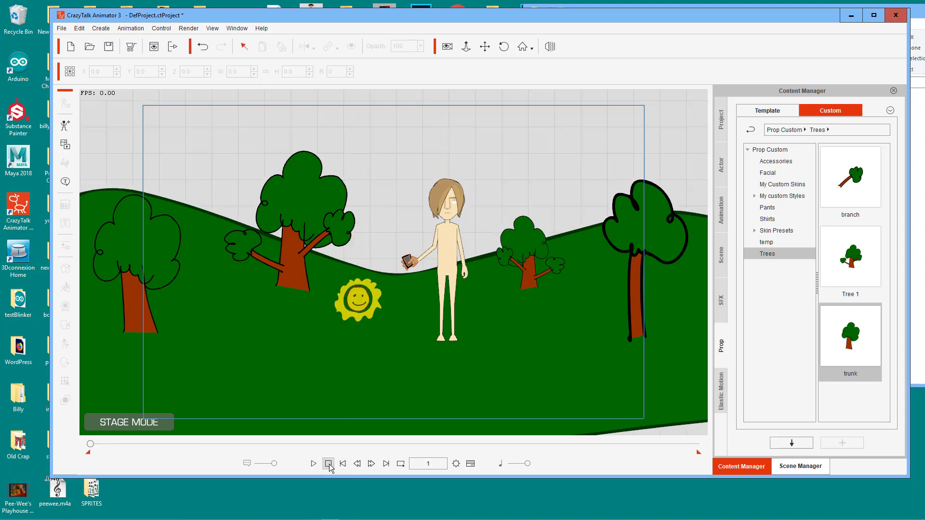
Step: Push the sun behind the hill at frame 1 to about Z -393 and preview the sunrise
{"action": "left_click", "coordinate": [369, 292]}
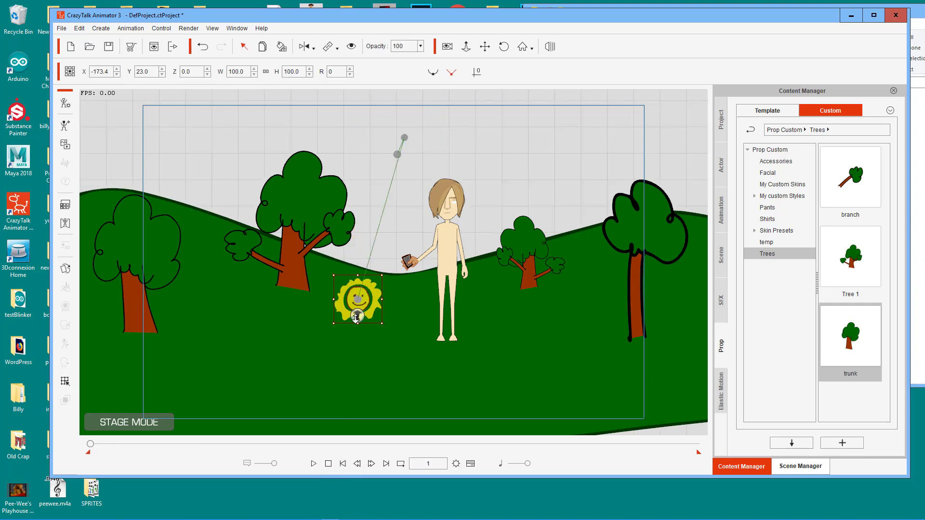
{"action": "left_click_drag", "start_coordinate": [357, 317], "coordinate": [368, 385]}
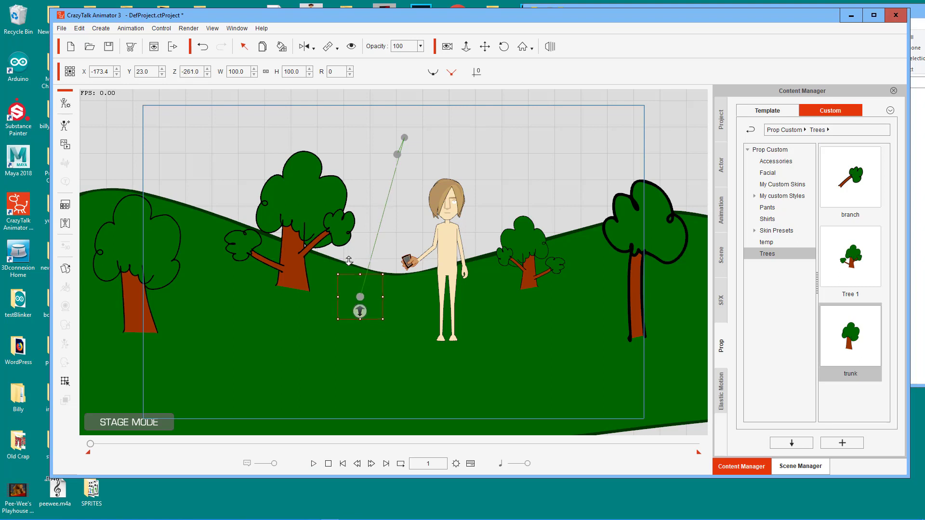
{"action": "left_click", "coordinate": [314, 463]}
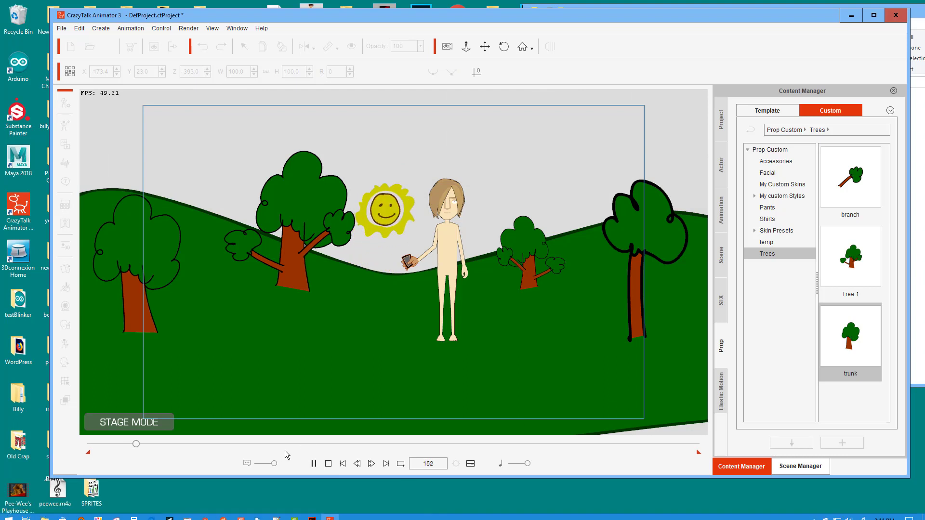
{"action": "left_click", "coordinate": [328, 464]}
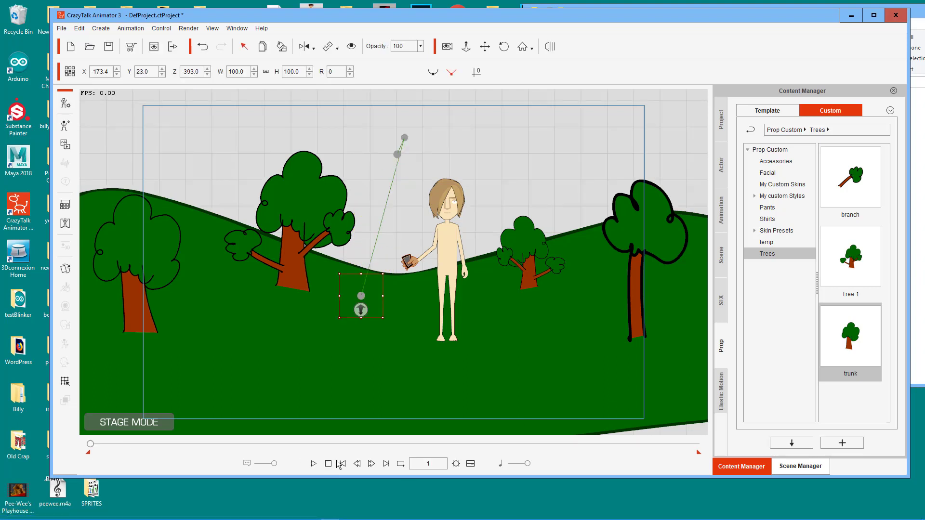
Step: Enable camera recording and pull the camera back to about Z 3712 at frame 1 to frame the whole scene
{"action": "left_click", "coordinate": [452, 46]}
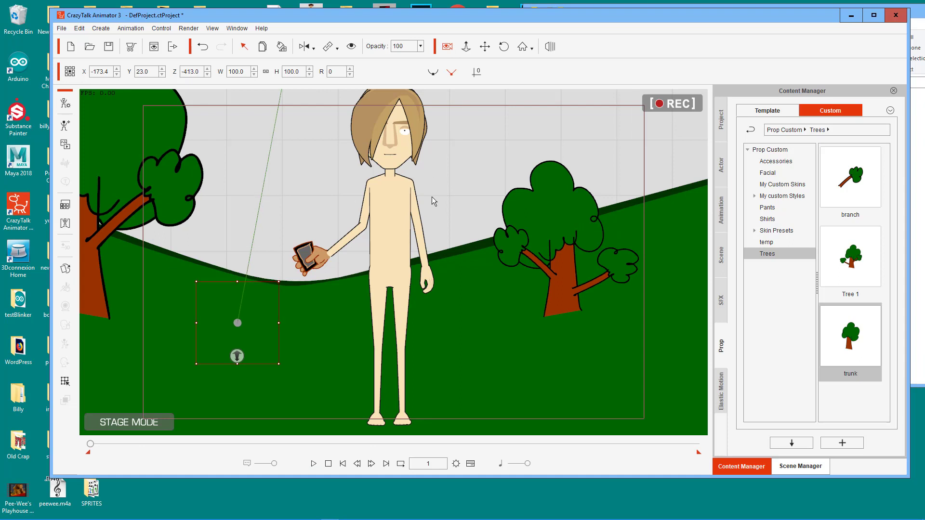
{"action": "left_click", "coordinate": [302, 191]}
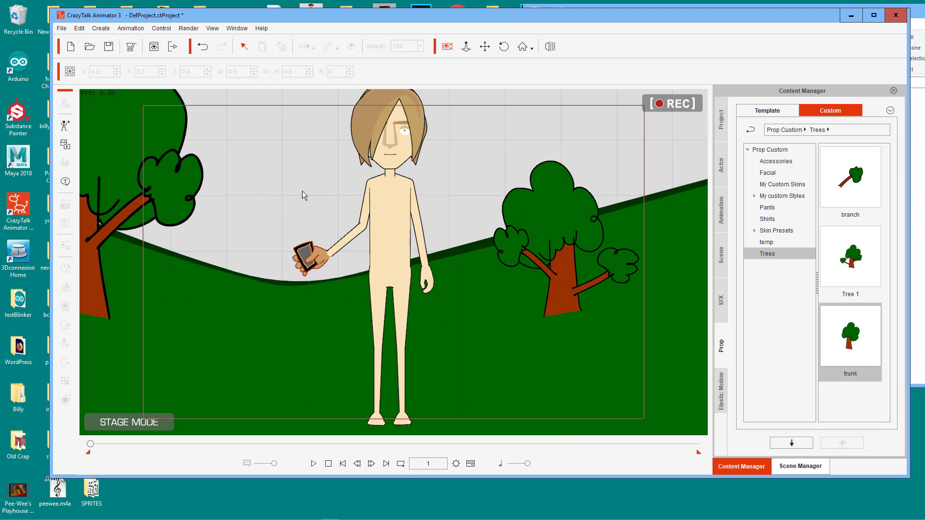
{"action": "left_click", "coordinate": [466, 46]}
{"action": "left_click_drag", "start_coordinate": [492, 172], "coordinate": [501, 239]}
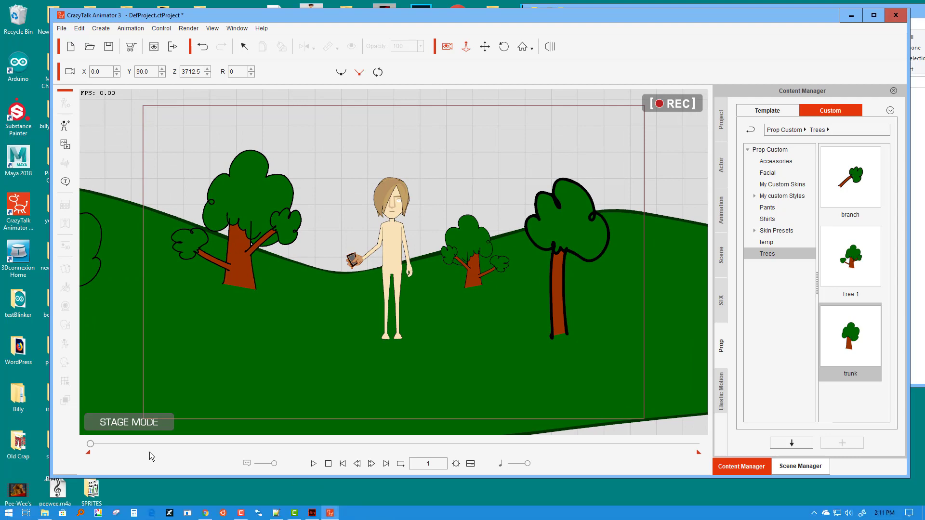
Step: Move the camera in to about X -18, Y 178, Z 2194 at frame 479 and play back the camera move from the start
{"action": "left_click_drag", "start_coordinate": [90, 444], "coordinate": [235, 456]}
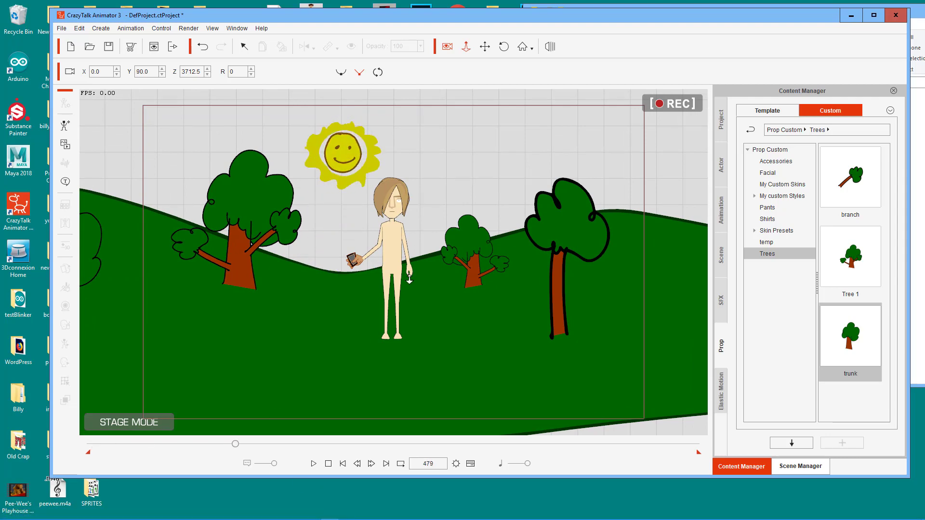
{"action": "left_click_drag", "start_coordinate": [409, 279], "coordinate": [452, 219]}
{"action": "left_click", "coordinate": [485, 47]}
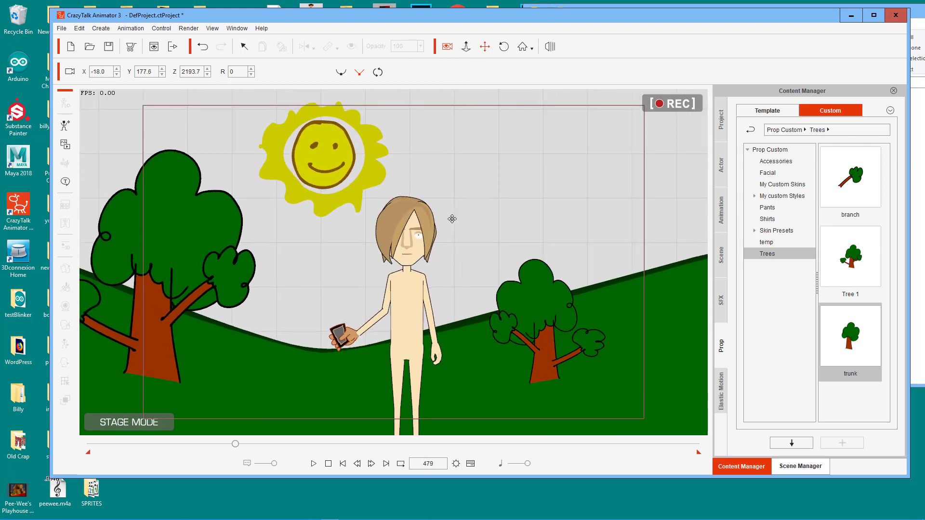
{"action": "left_click", "coordinate": [328, 465]}
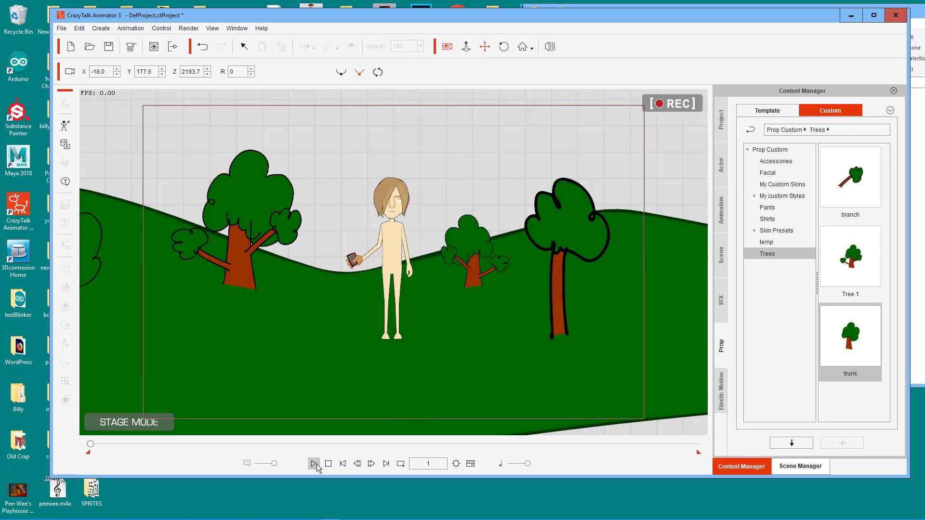
{"action": "left_click", "coordinate": [313, 464]}
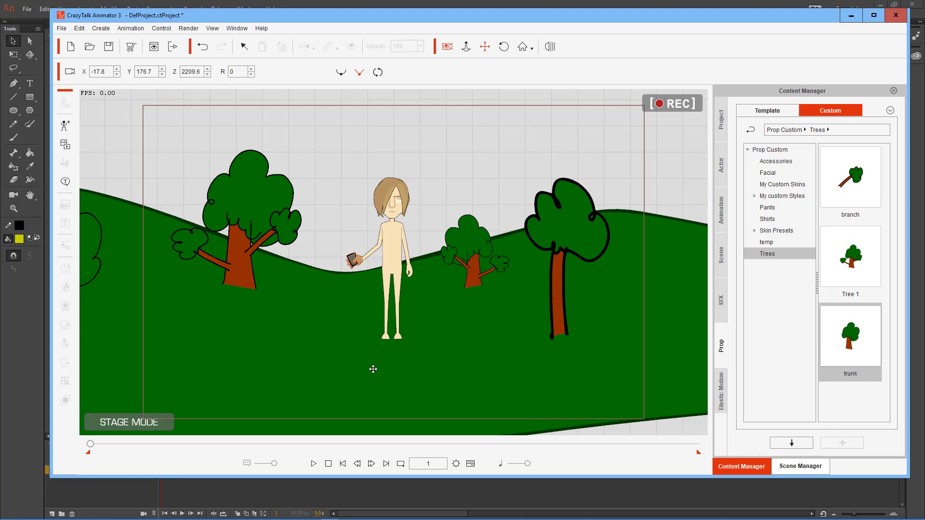
Step: Switch to Adobe Animate and move the Puppet Producer panel up between the stage and the document properties
{"action": "mouse_move", "coordinate": [336, 518]}
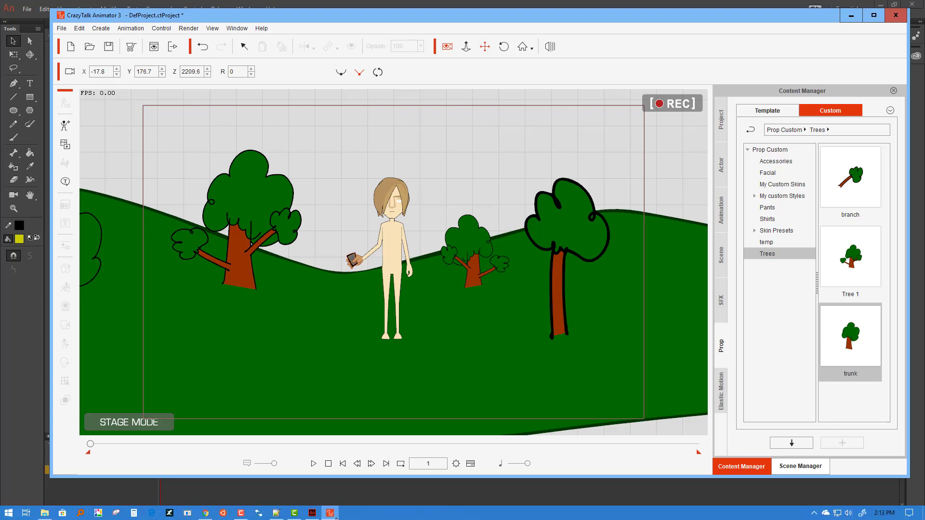
{"action": "left_click", "coordinate": [313, 514]}
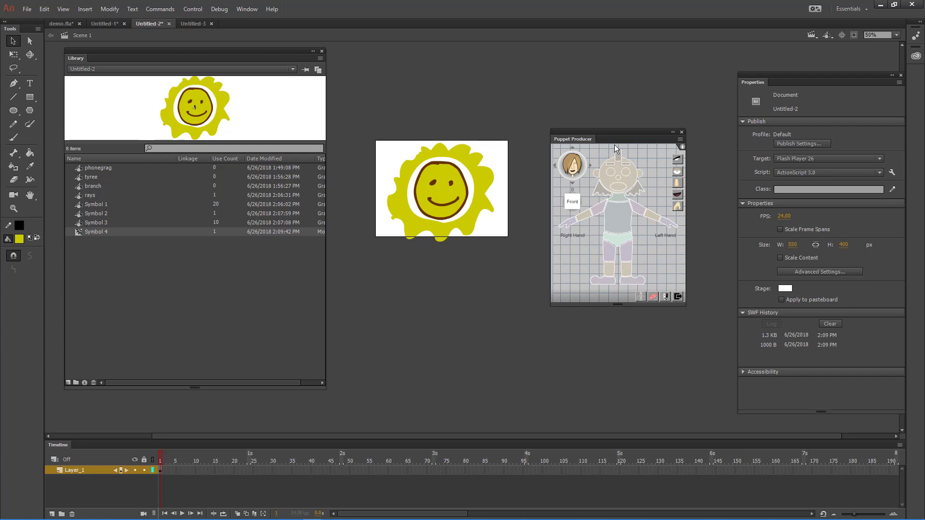
{"action": "left_click_drag", "start_coordinate": [591, 140], "coordinate": [580, 65]}
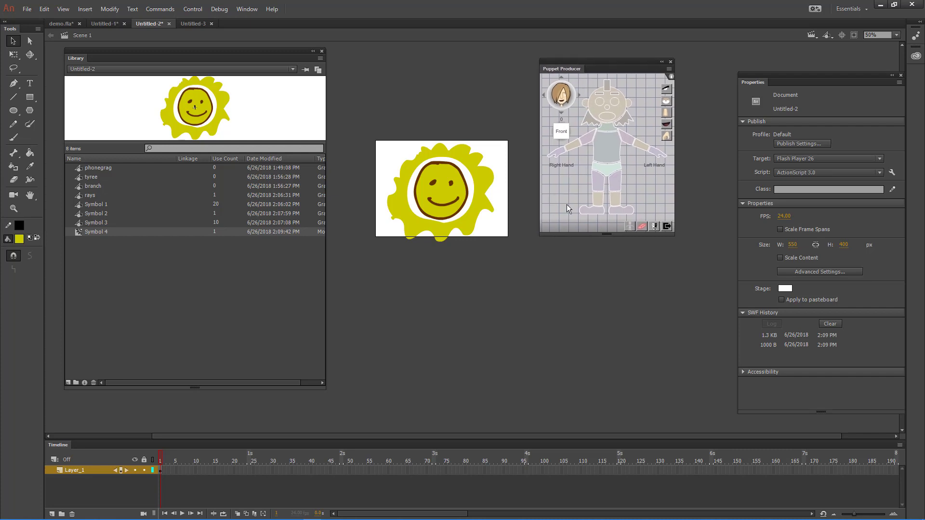